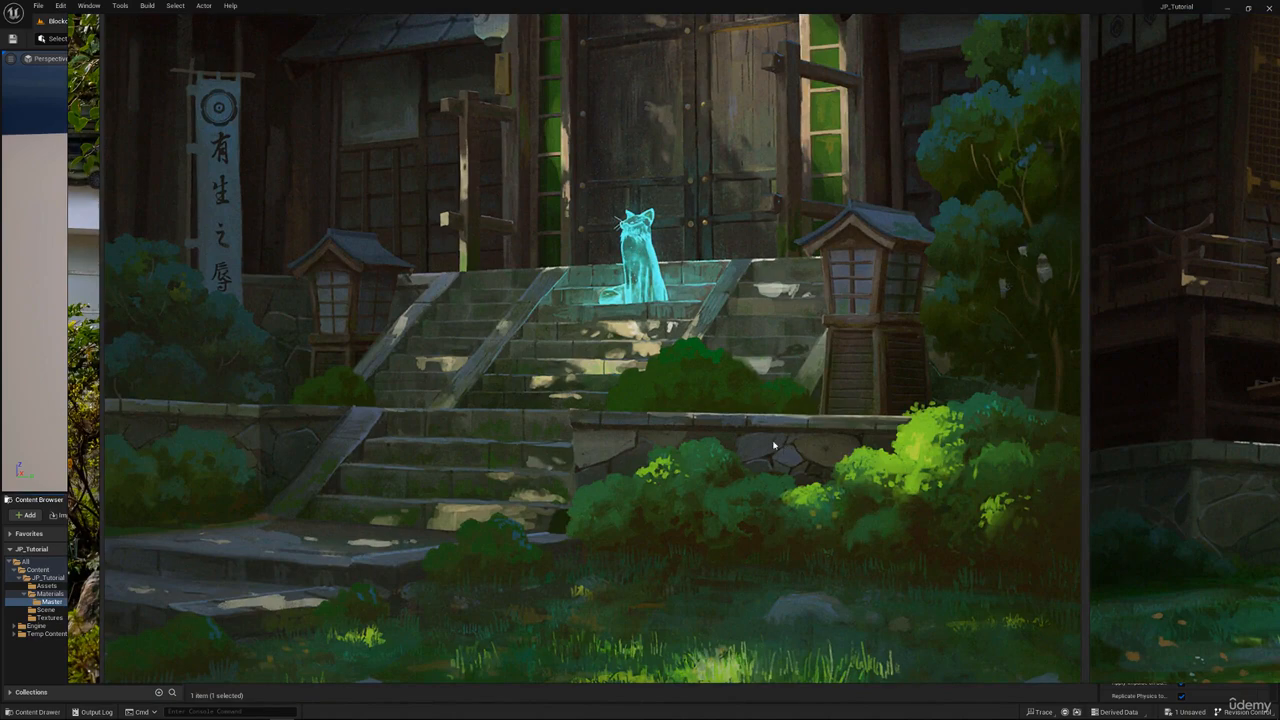
Examine the stairs and shrine entrance in the reference painting, then view the human scale figure in the level
scroll(671, 442, up, 4)
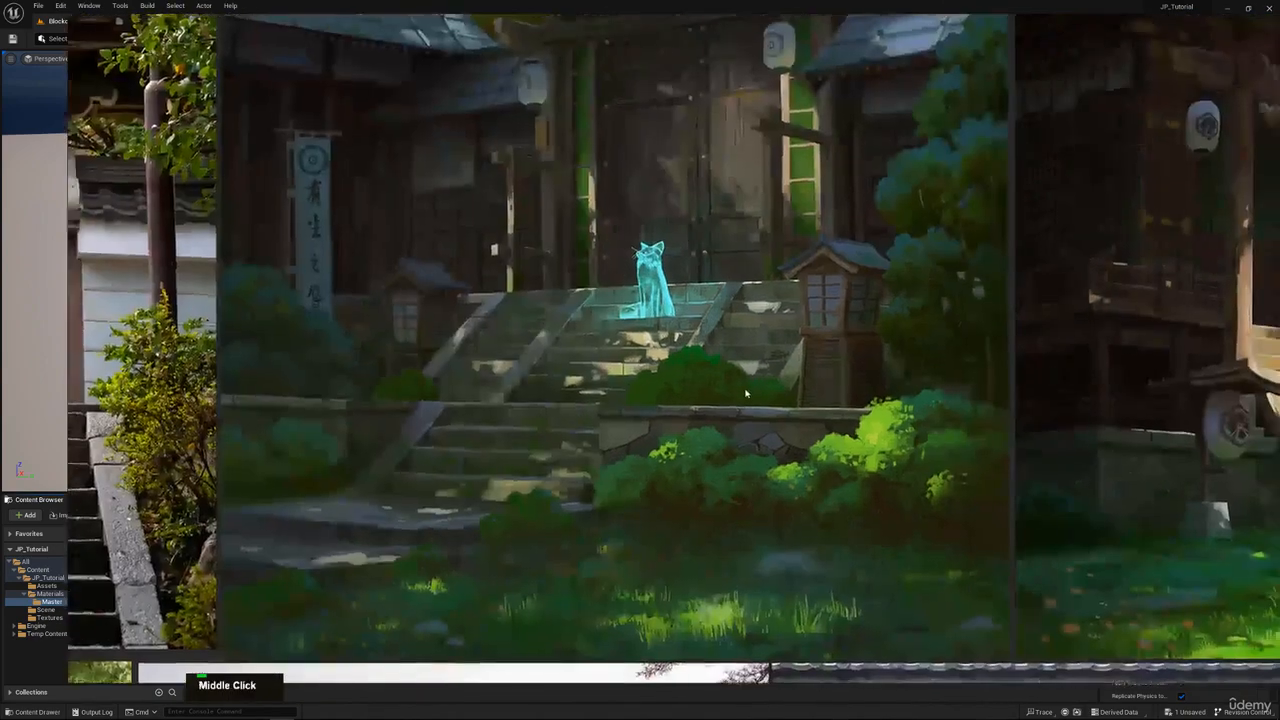
middle_drag(678, 383, 609, 414)
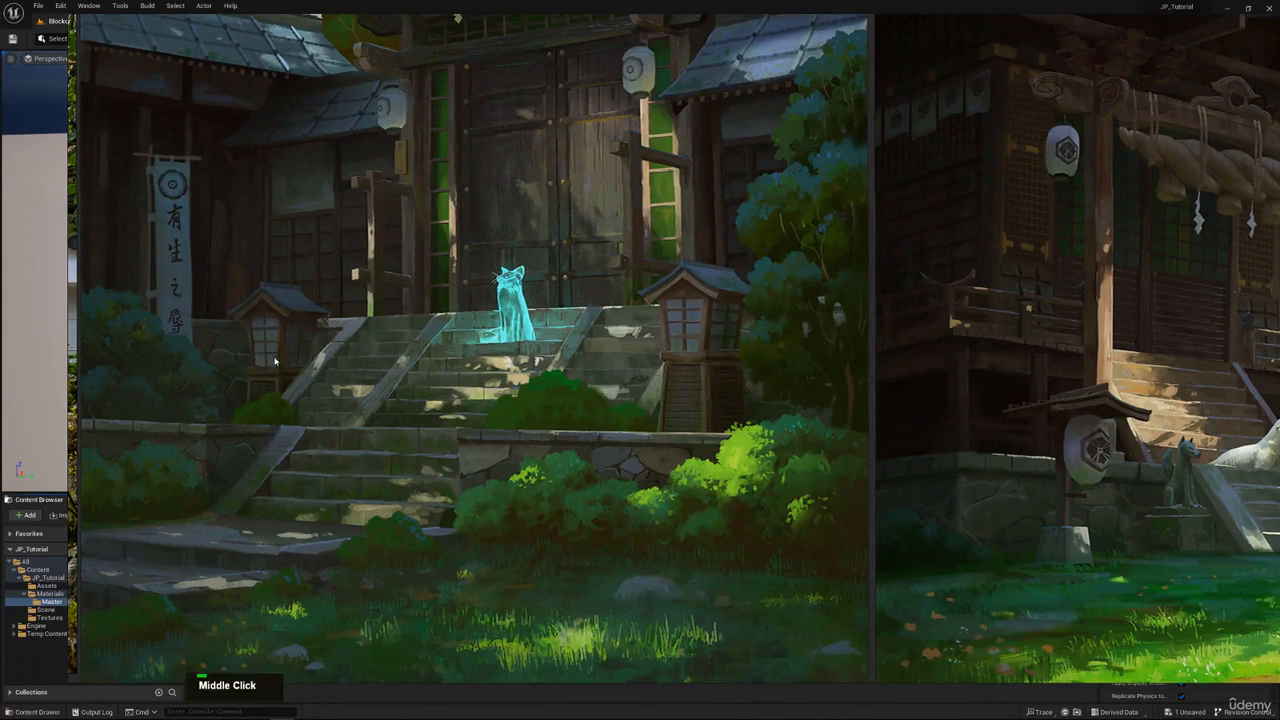
middle_drag(793, 365, 993, 411)
scroll(557, 505, down, 3)
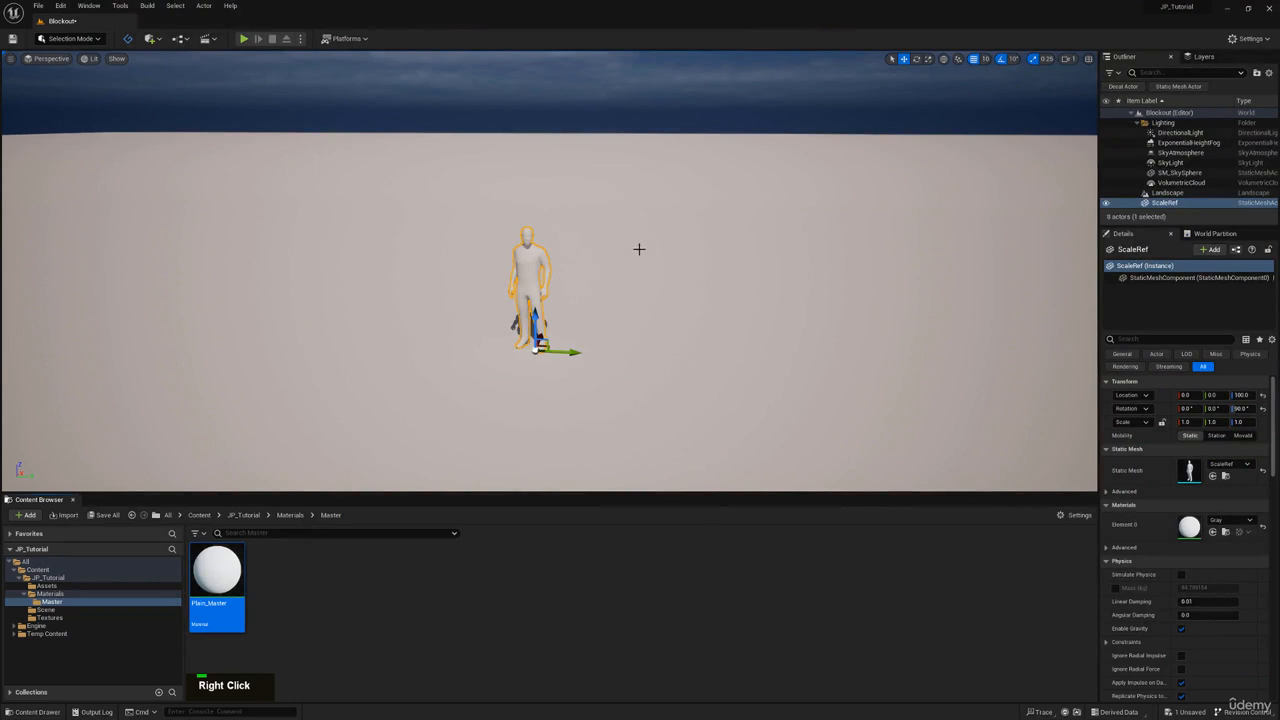
right_drag(637, 249, 637, 255)
key(w)
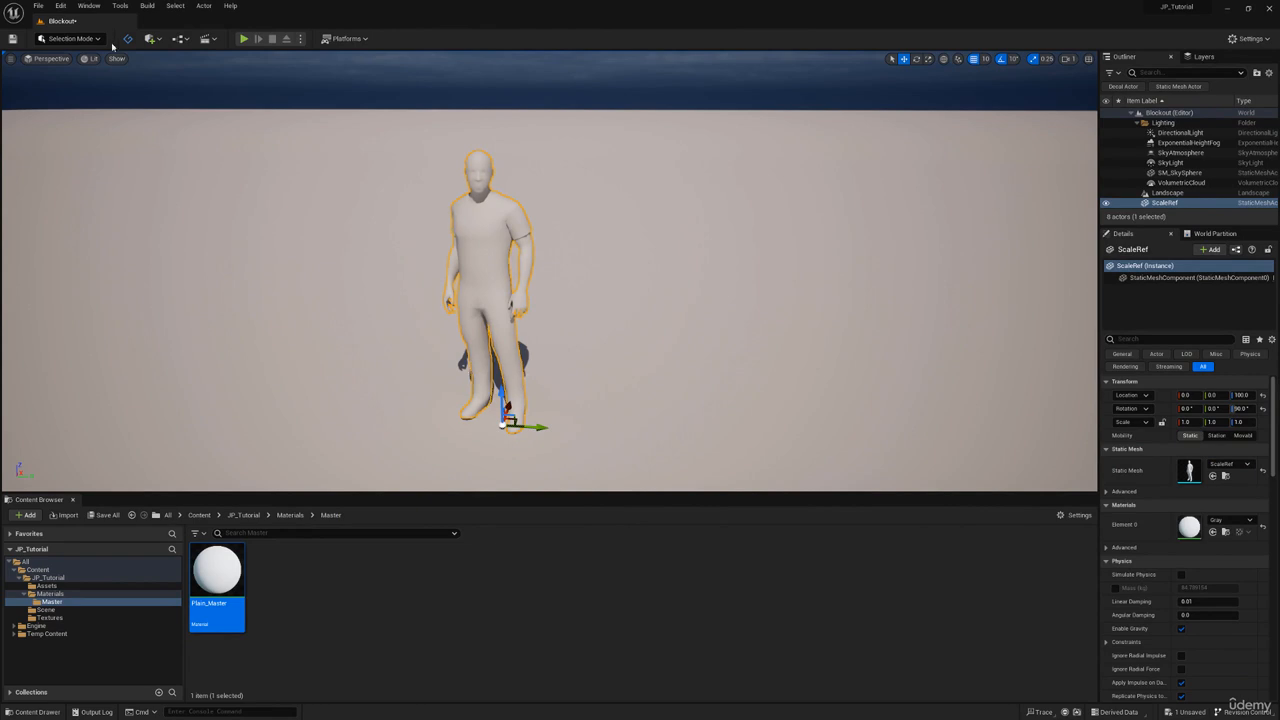
Search the plugins for "modeling" and check that Modeling Tools Editor Mode is enabled
click(70, 38)
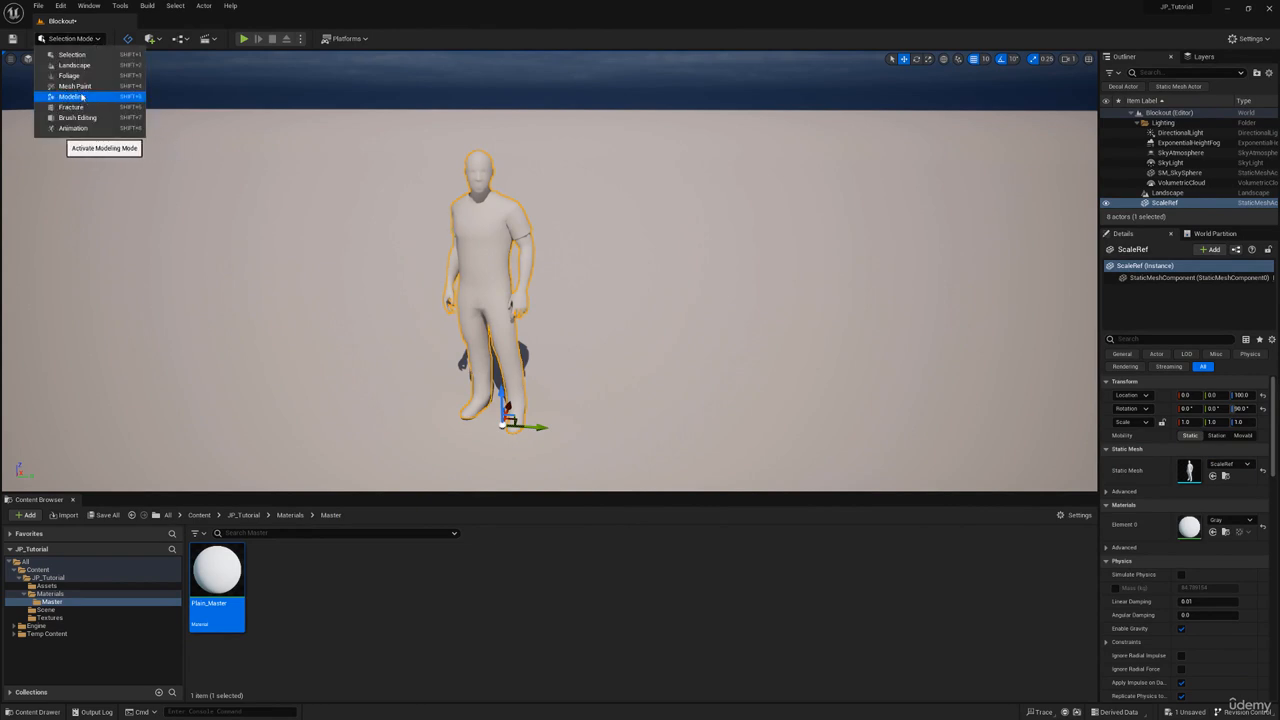
click(88, 39)
click(88, 39)
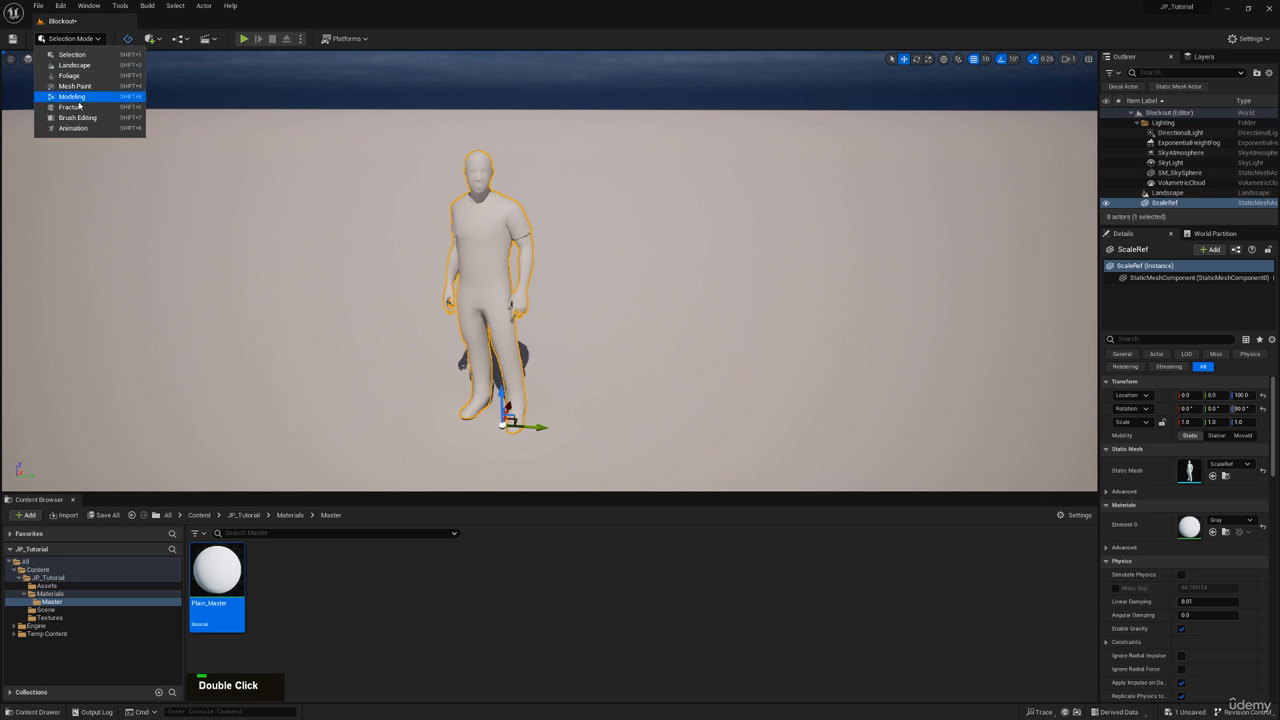
click(64, 7)
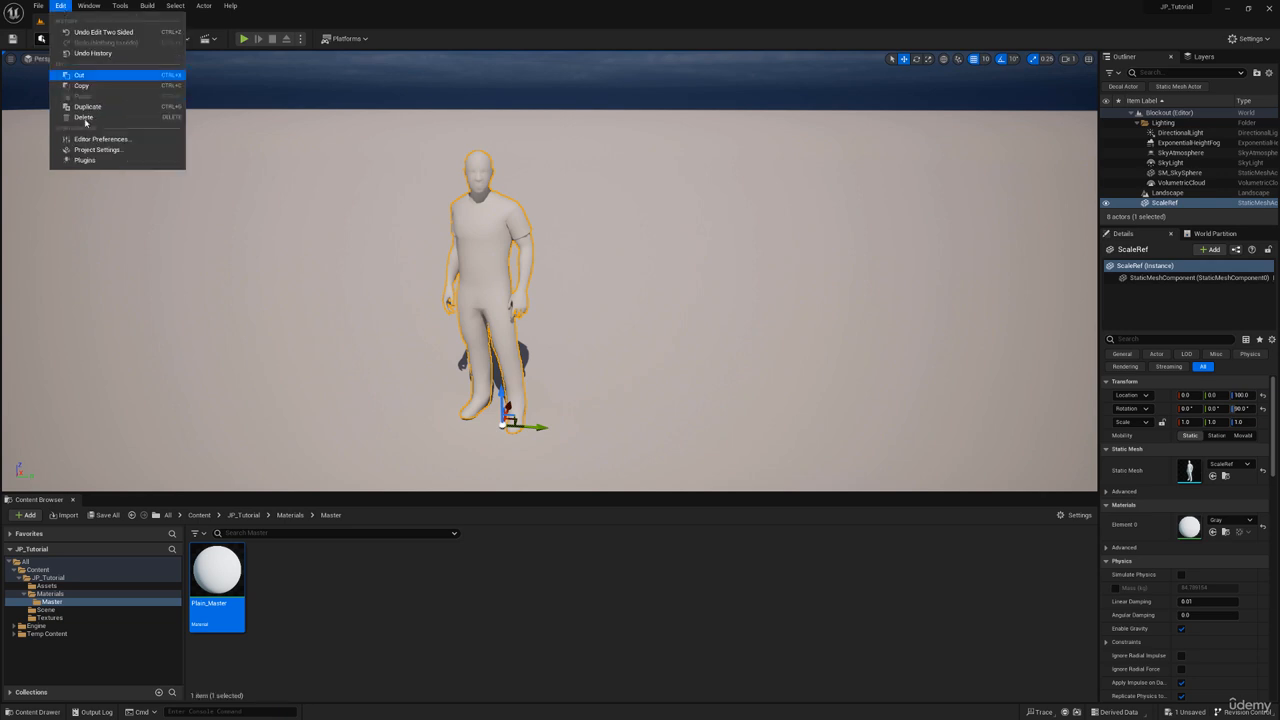
click(85, 160)
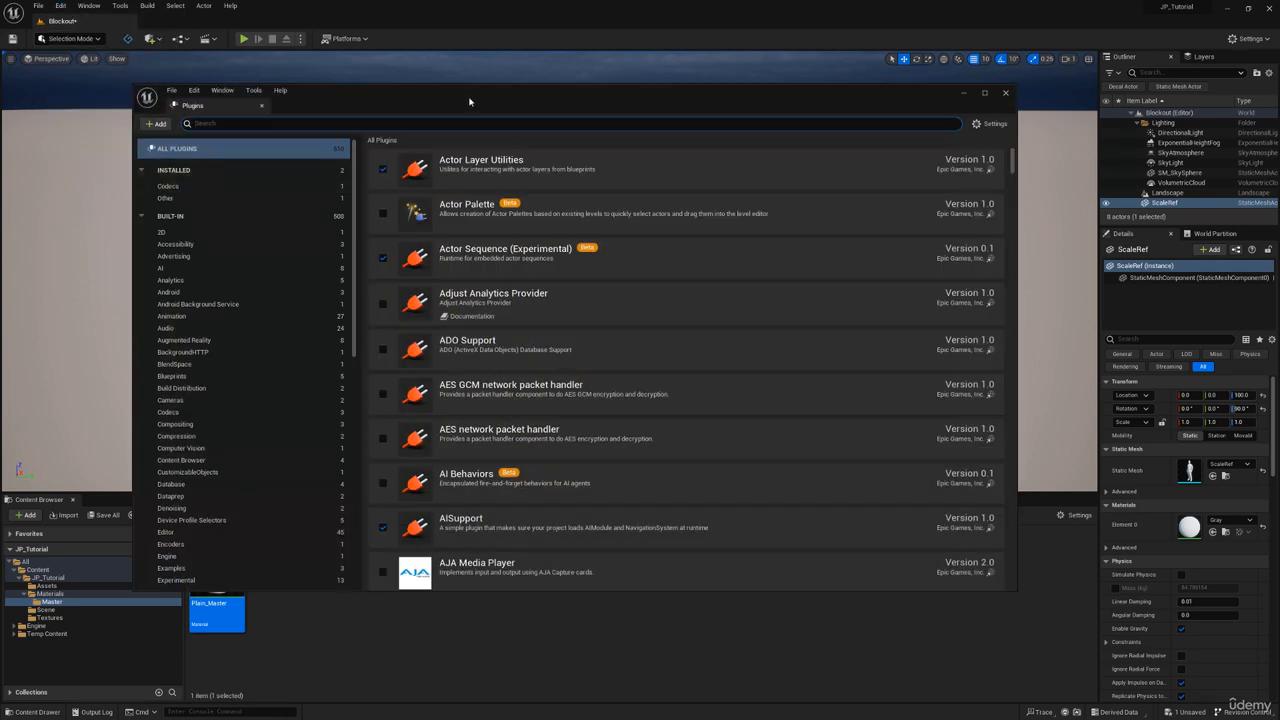
double_click(466, 124)
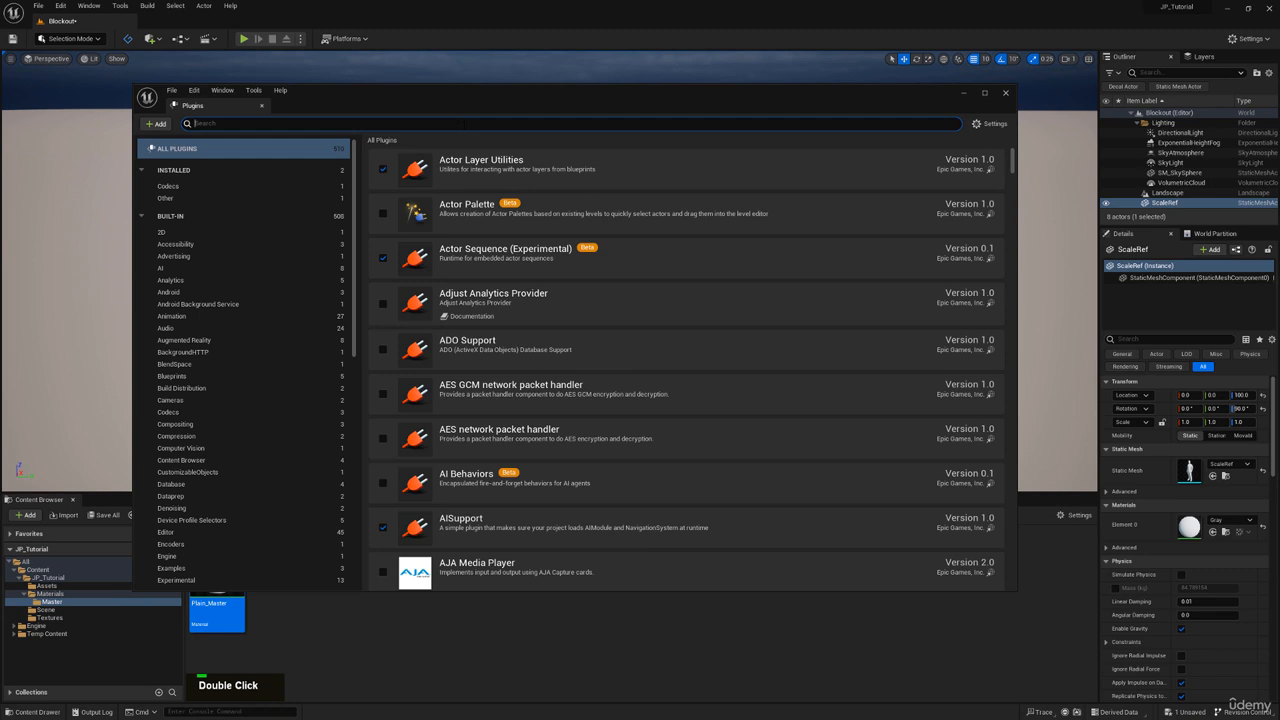
text(model)
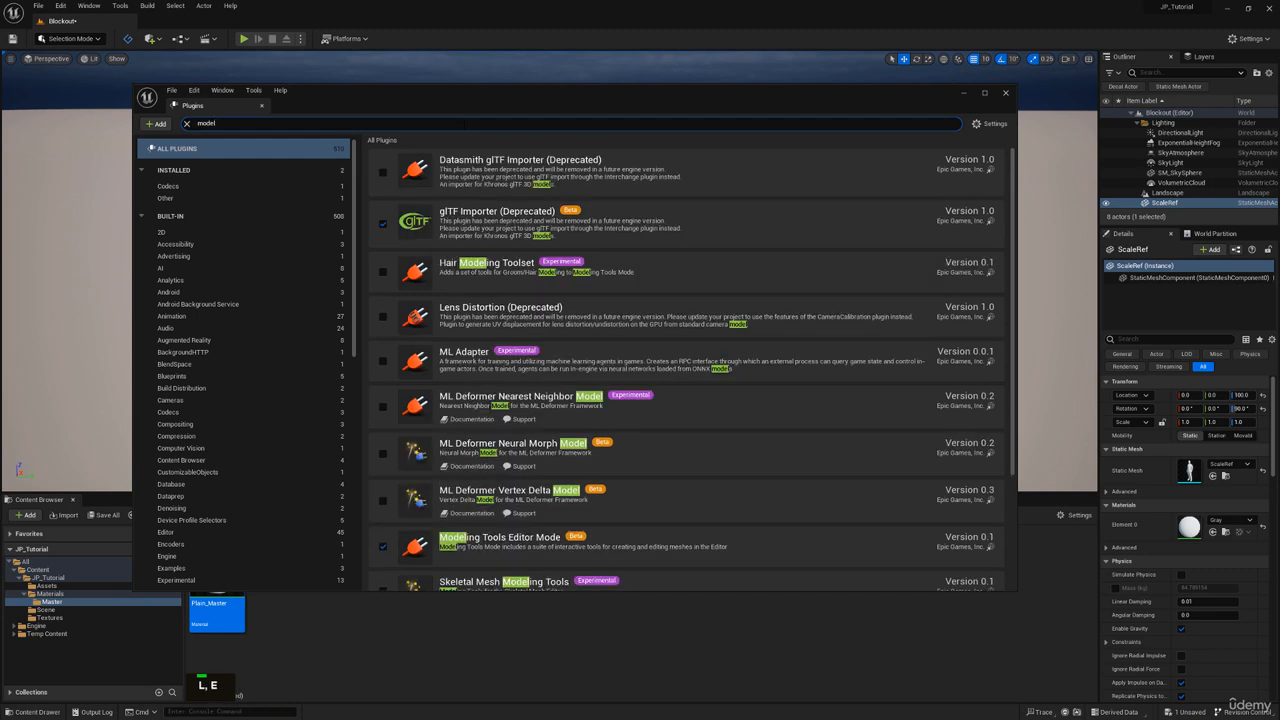
text(ing)
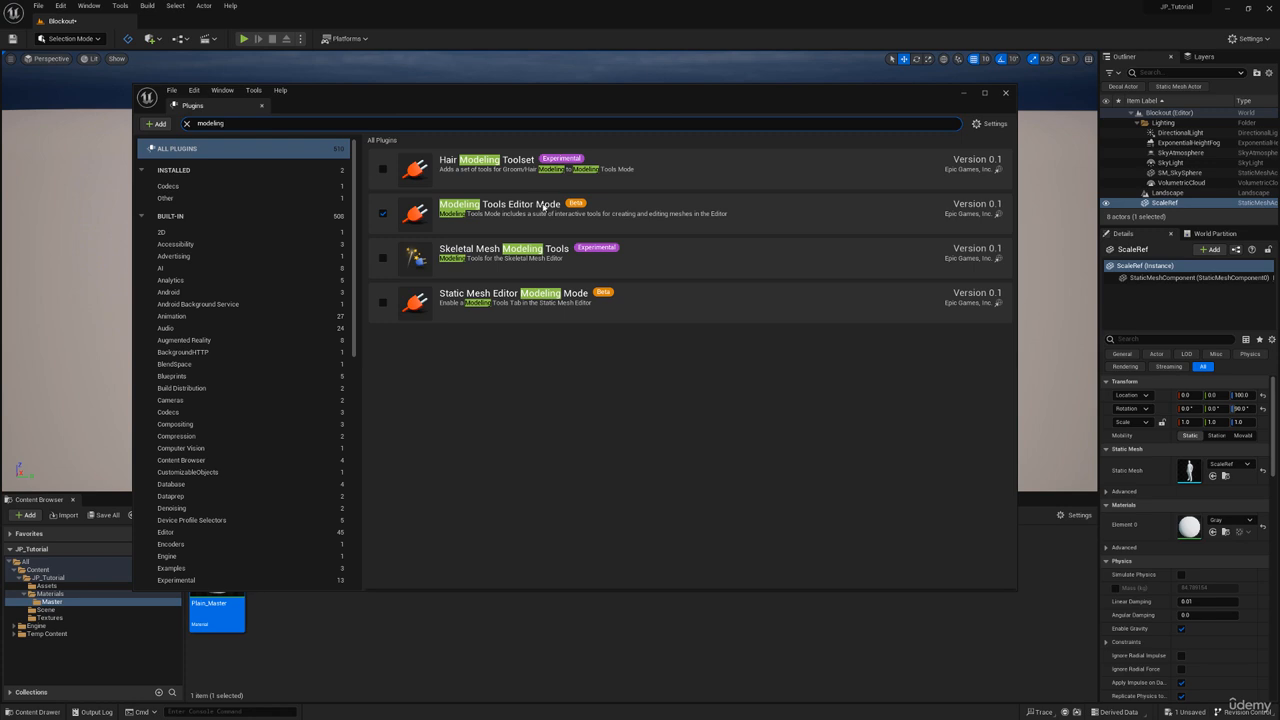
click(382, 214)
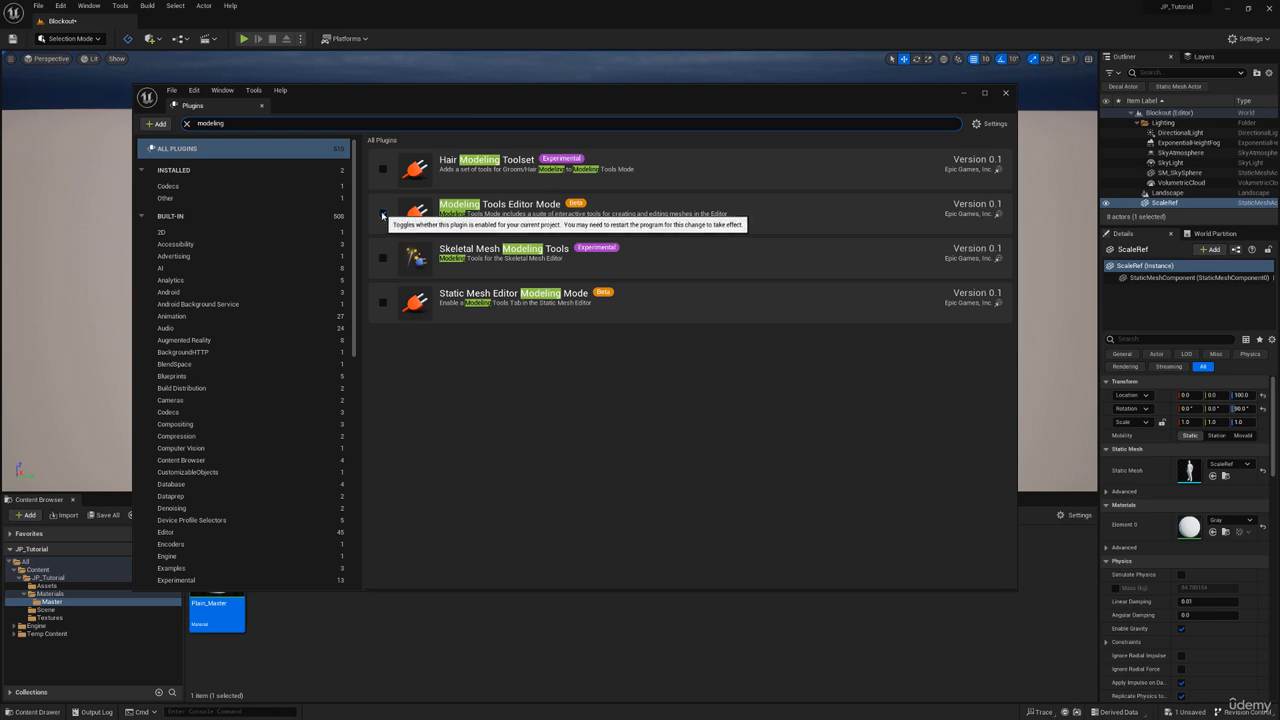
mouse_move(580, 207)
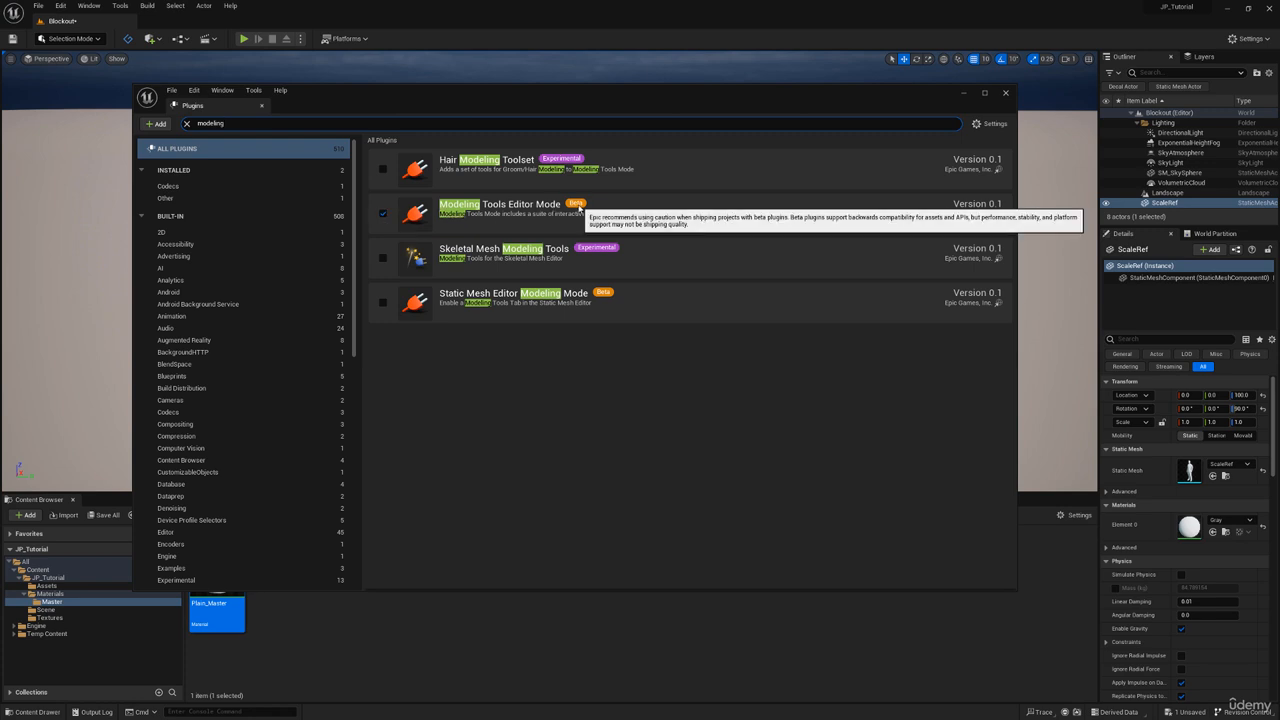
click(1006, 94)
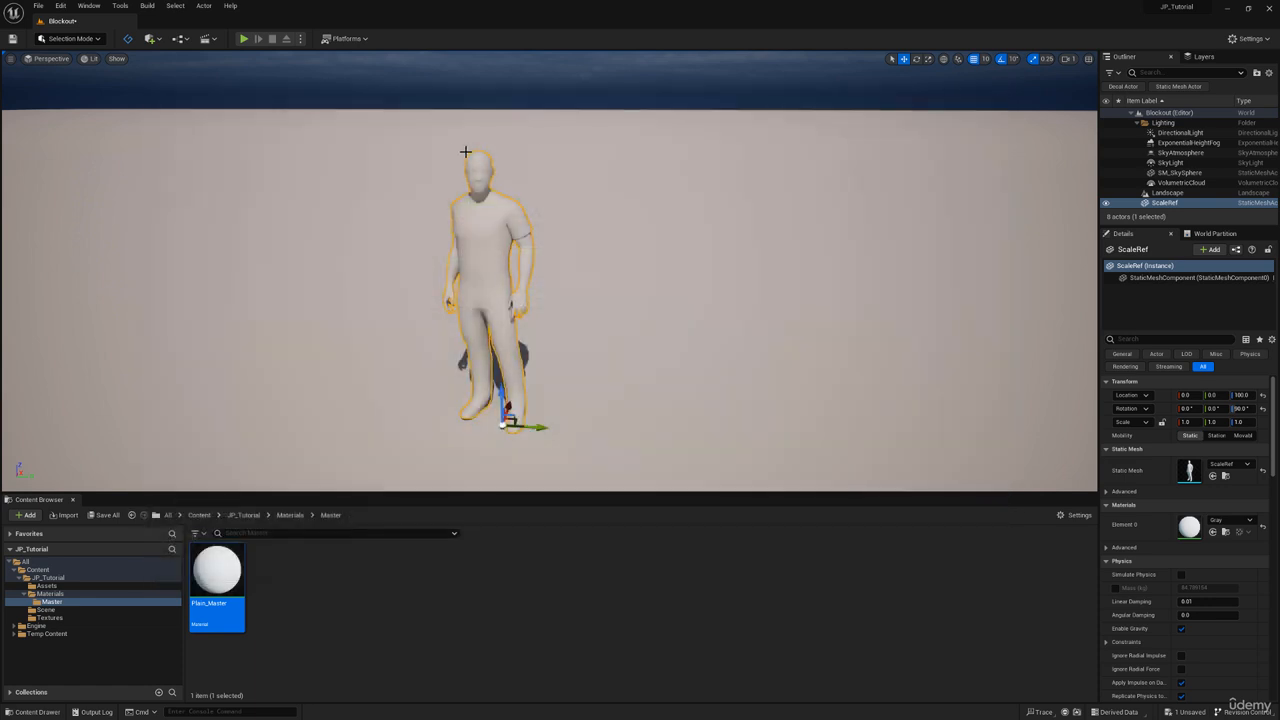
Switch the editor from Selection mode to Modeling mode
click(70, 38)
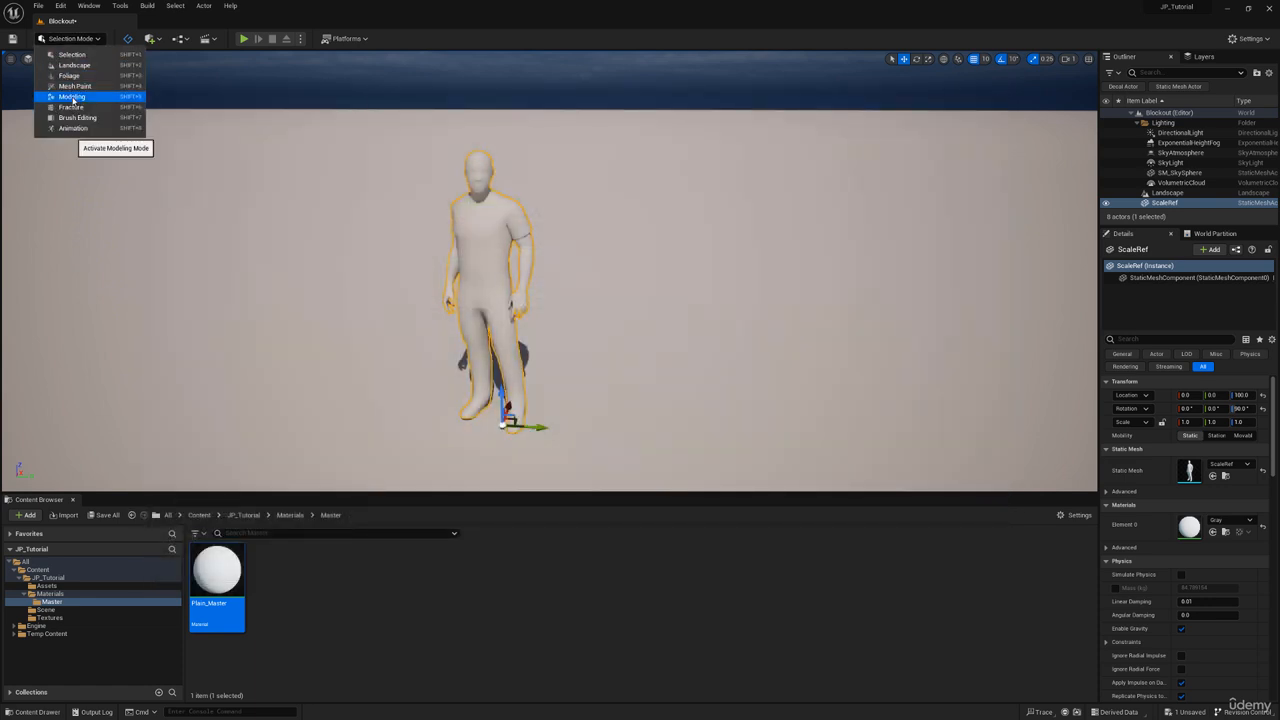
click(72, 96)
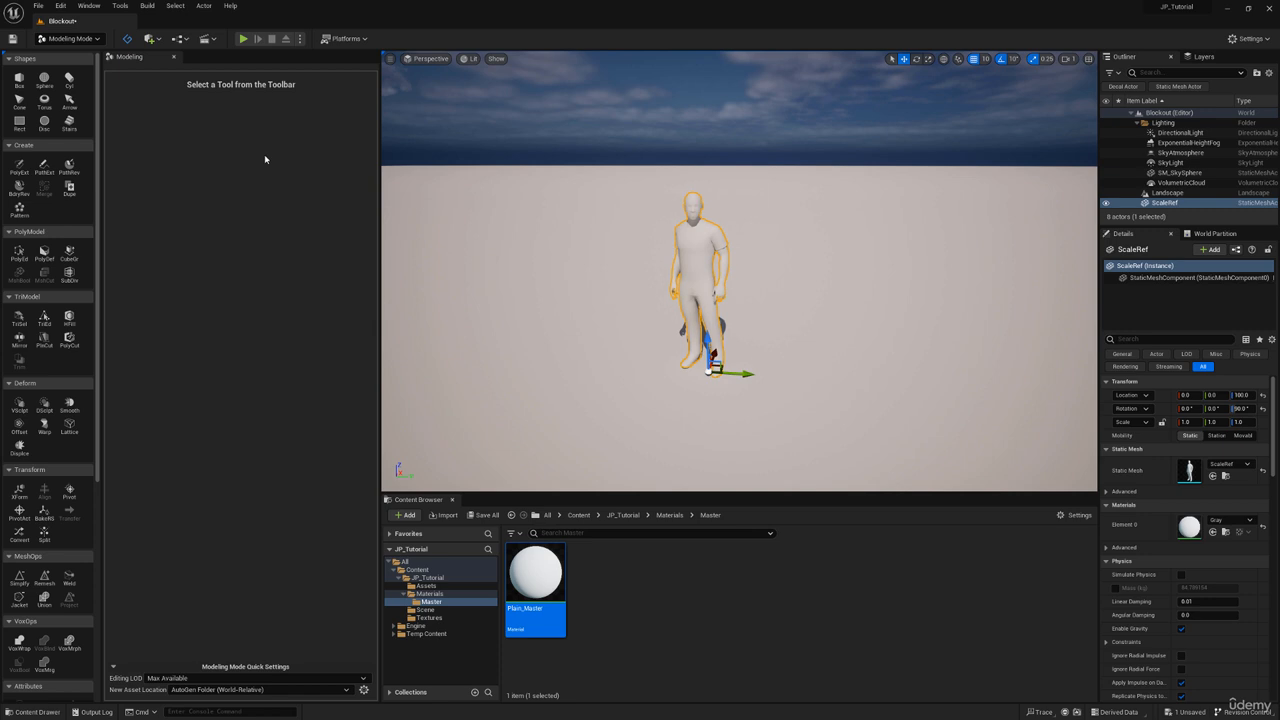
key(XF86AudioLowerVolume)
key(XF86AudioLowerVolume)
key(XF86AudioLowerVolume)
key(XF86AudioLowerVolume)
Start creating a Box shape and preview it on the ground beside the human scale figure
right_drag(737, 206, 838, 249)
key(a)
key(d)
scroll(836, 247, down, 2)
key(a)
right_drag(425, 2, 277, 381)
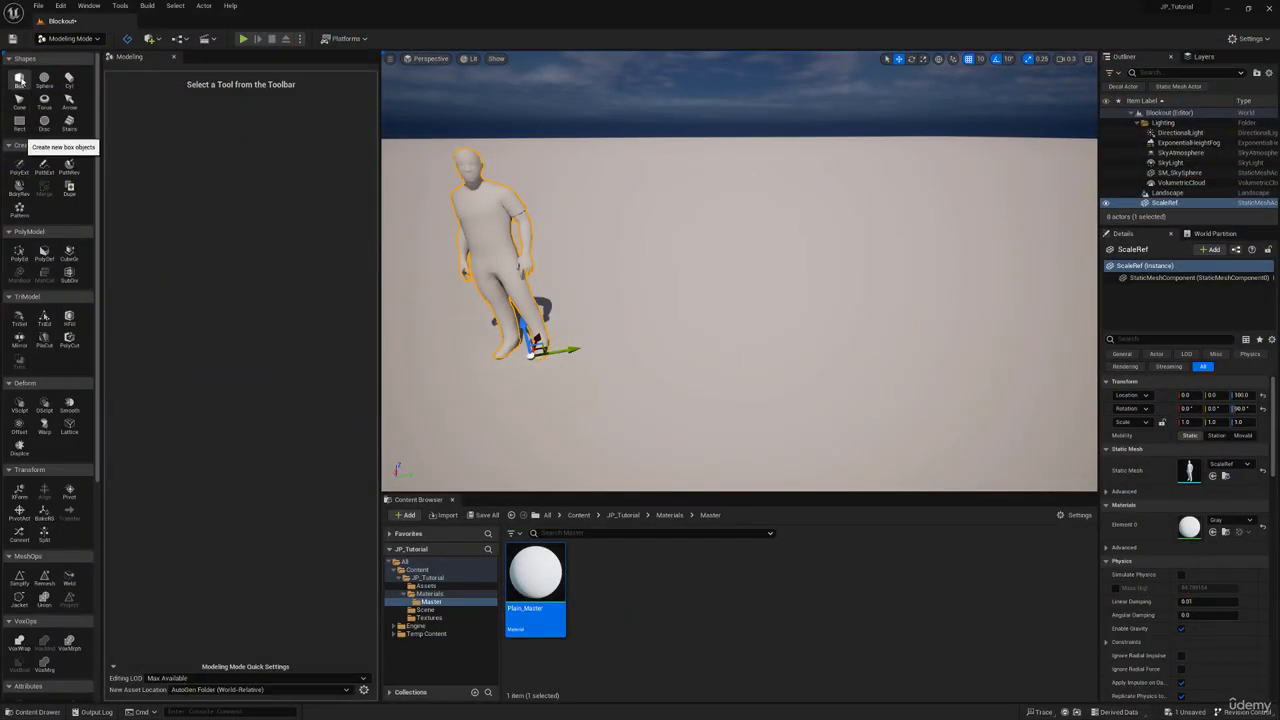
click(18, 79)
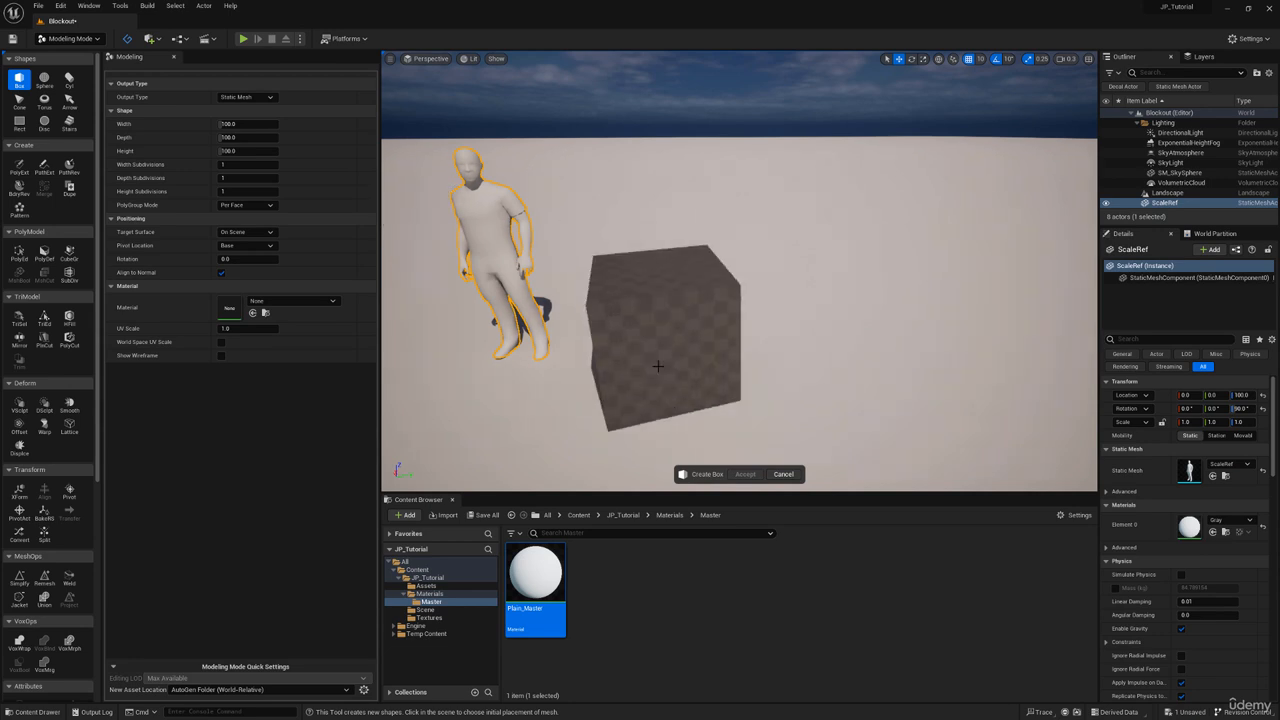
right_drag(638, 331, 686, 327)
key(e)
key(s)
key(q)
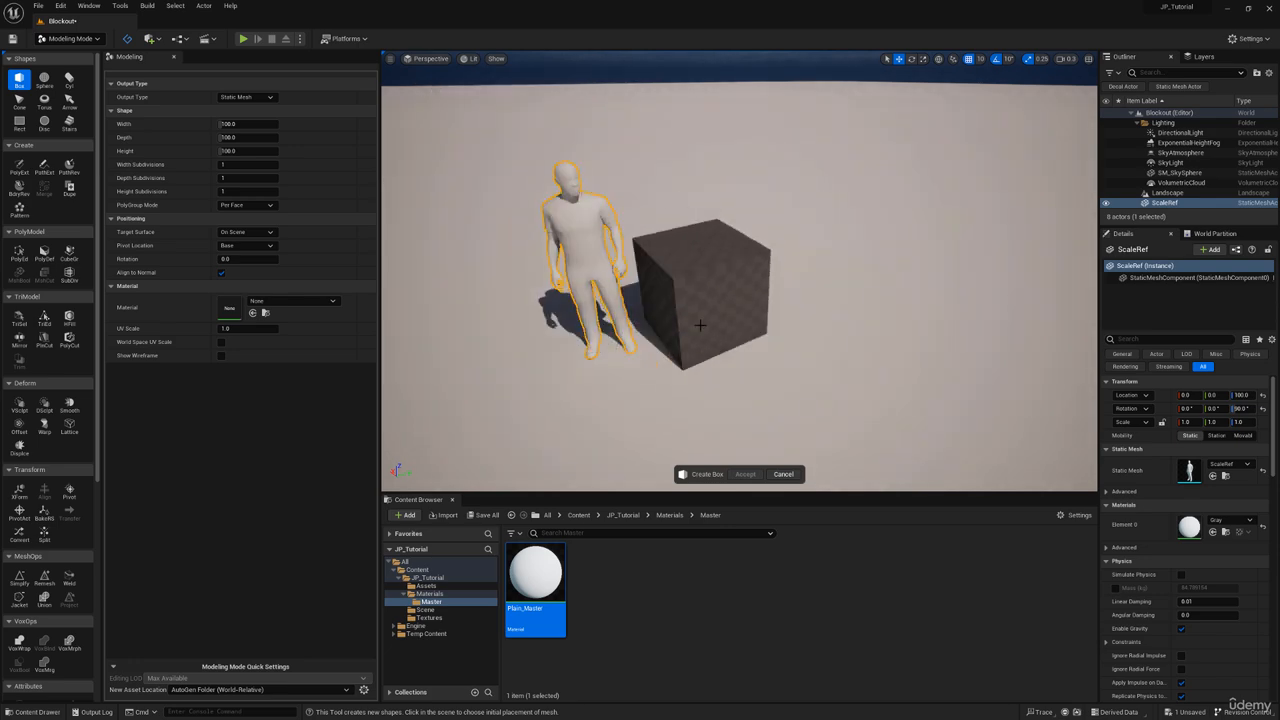
Study the proportions of the stone stair steps in the reference painting
right_drag(688, 310, 640, 316)
key(d)
right_drag(420, 0, 568, 171)
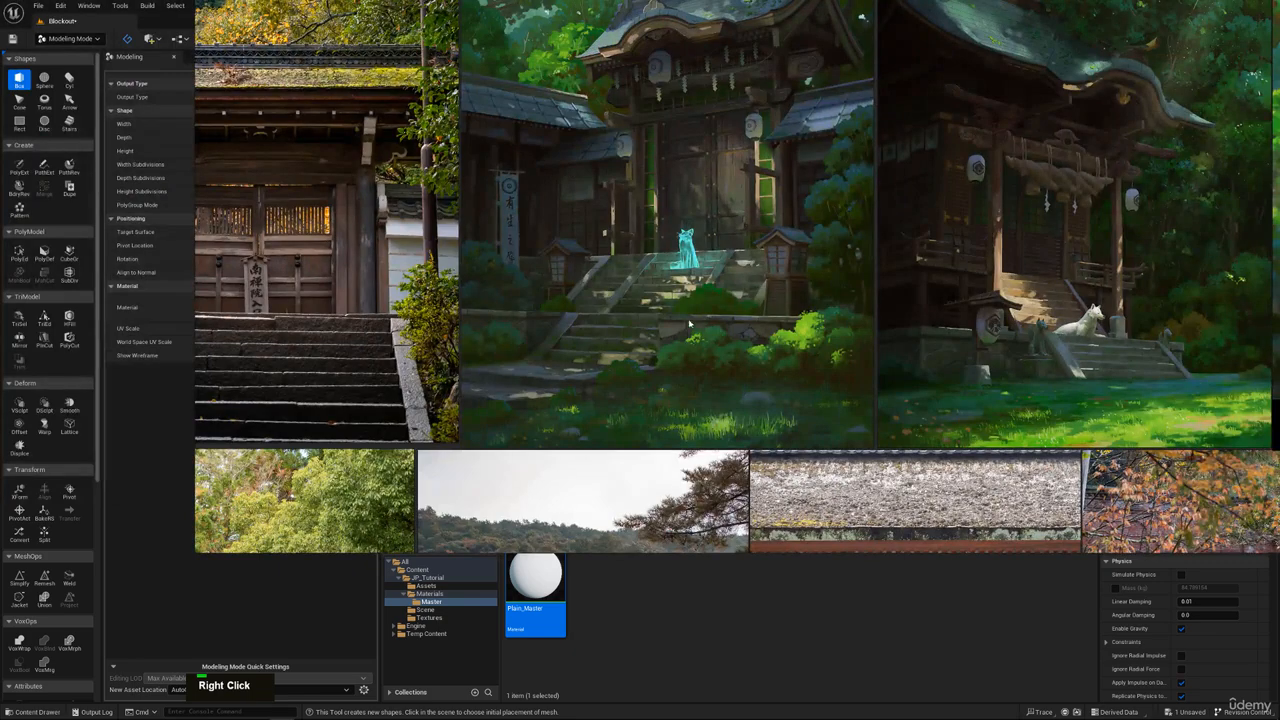
scroll(676, 330, up, 5)
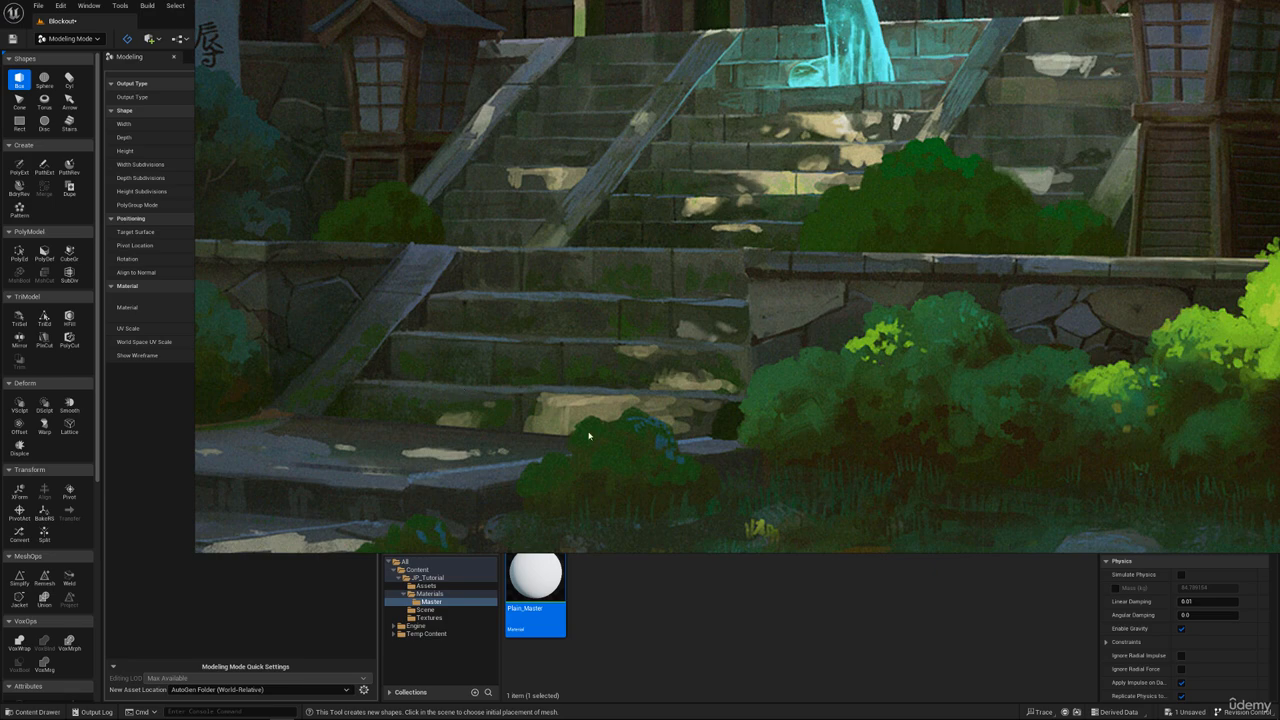
right_drag(589, 436, 566, 1)
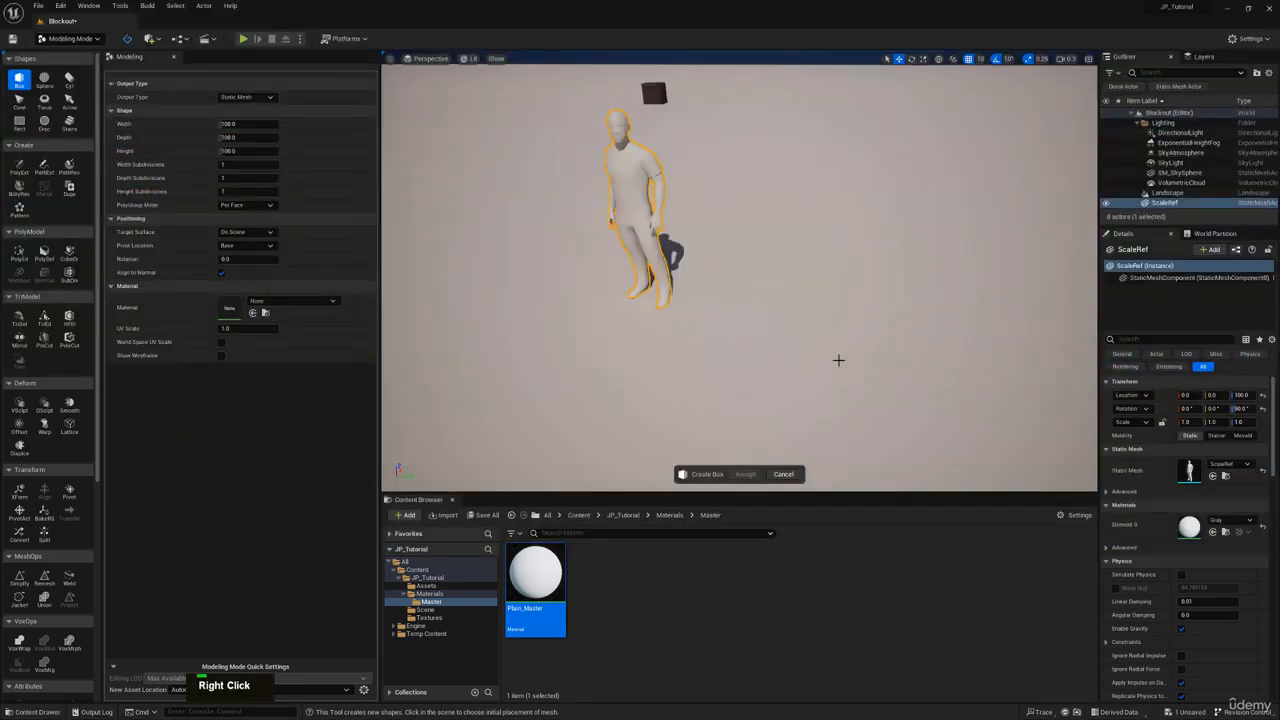
Set the height of the new box to 25
mouse_move(657, 315)
right_down()
mouse_move(700, 310)
mouse_move(650, 297)
mouse_move(665, 292)
right_up()
key(w)
key(d)
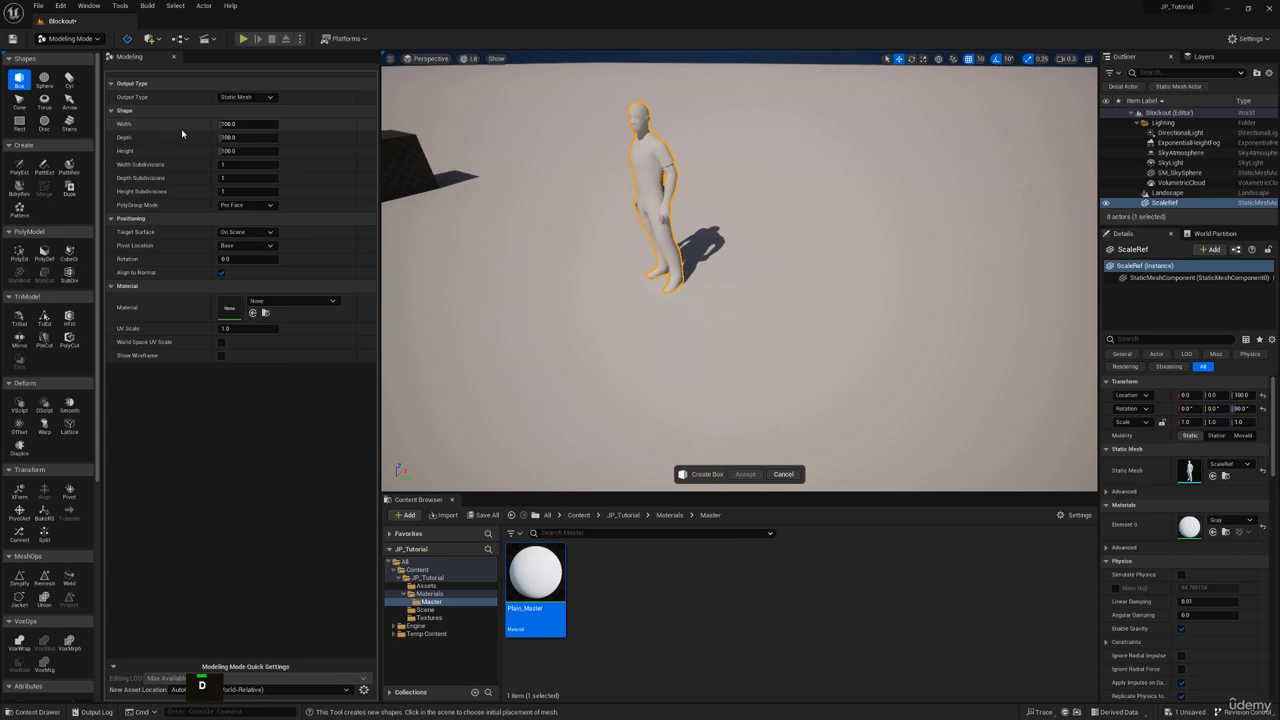
click(264, 152)
text(25)
key(Return)
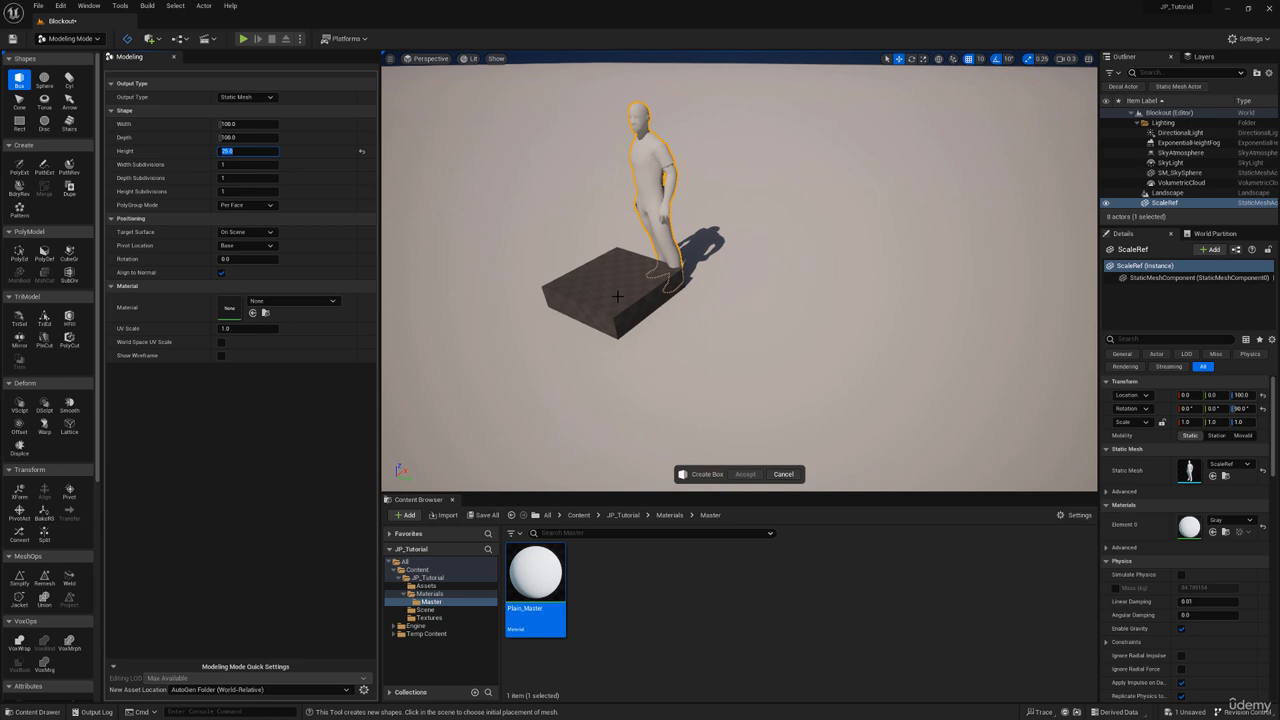
Set the depth of the new box to 35
right_drag(615, 296, 612, 267)
key(q)
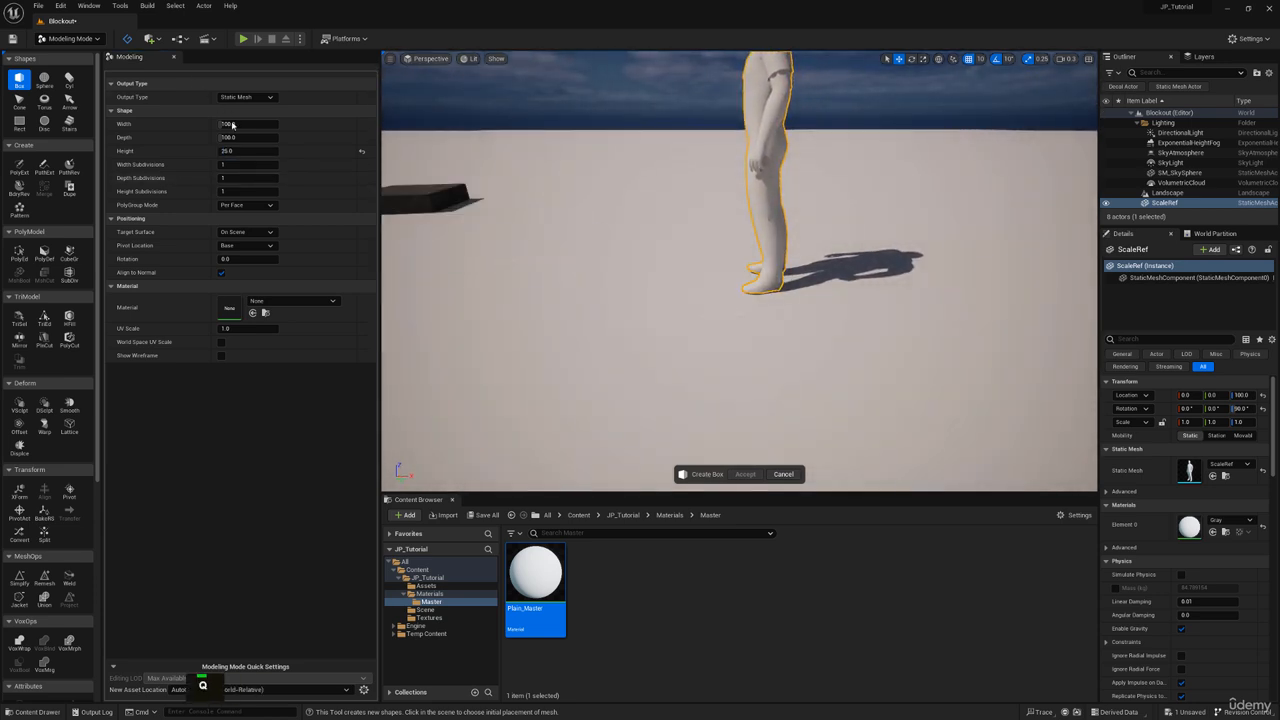
click(248, 141)
text(50)
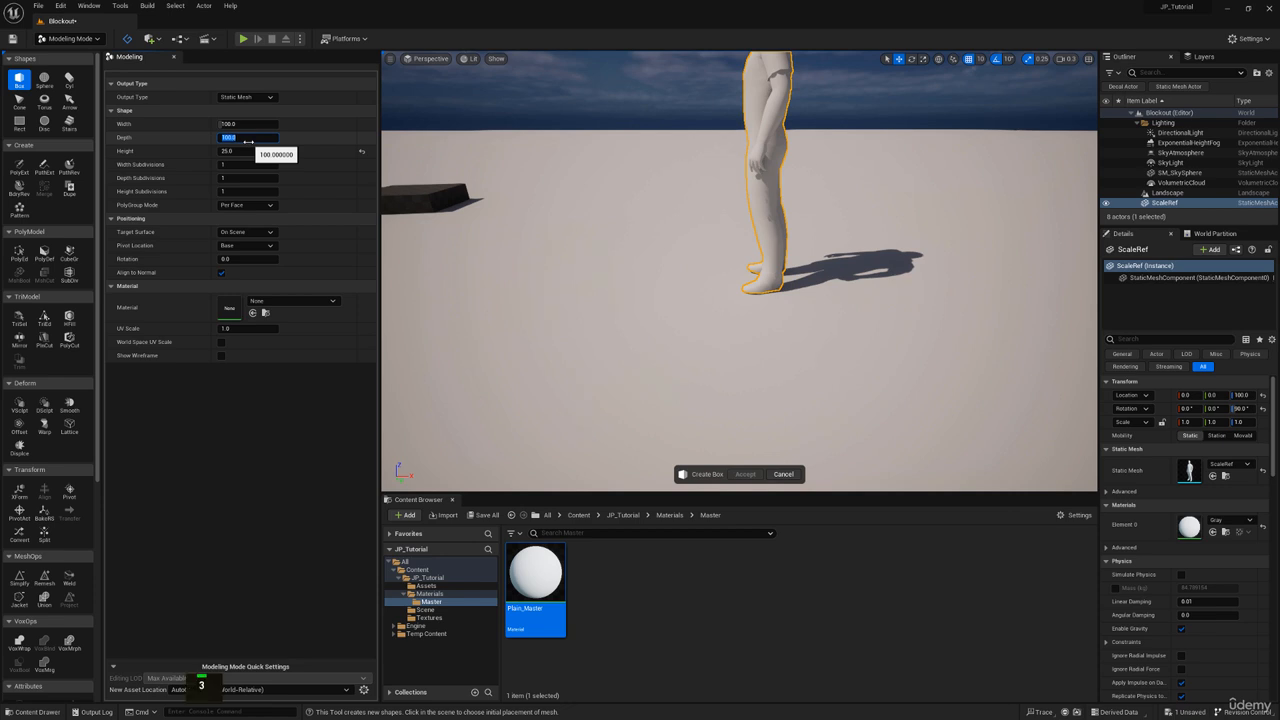
key(Return)
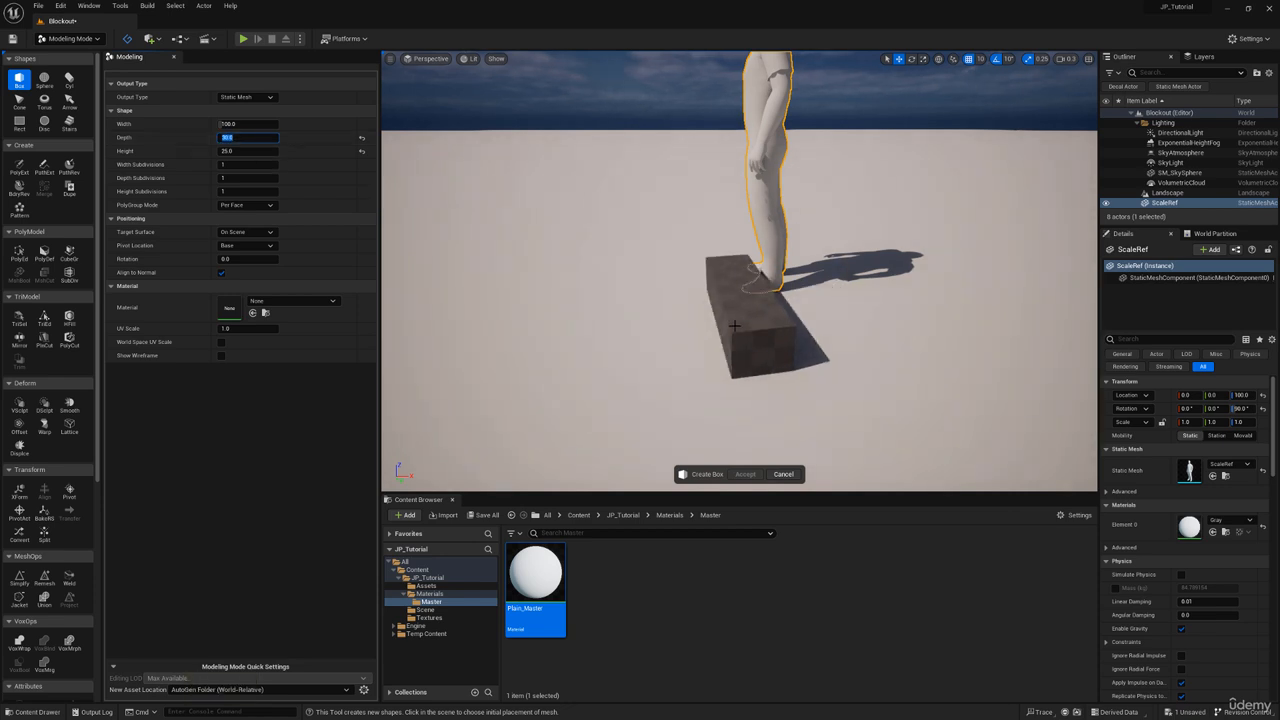
text(75)
key(Return)
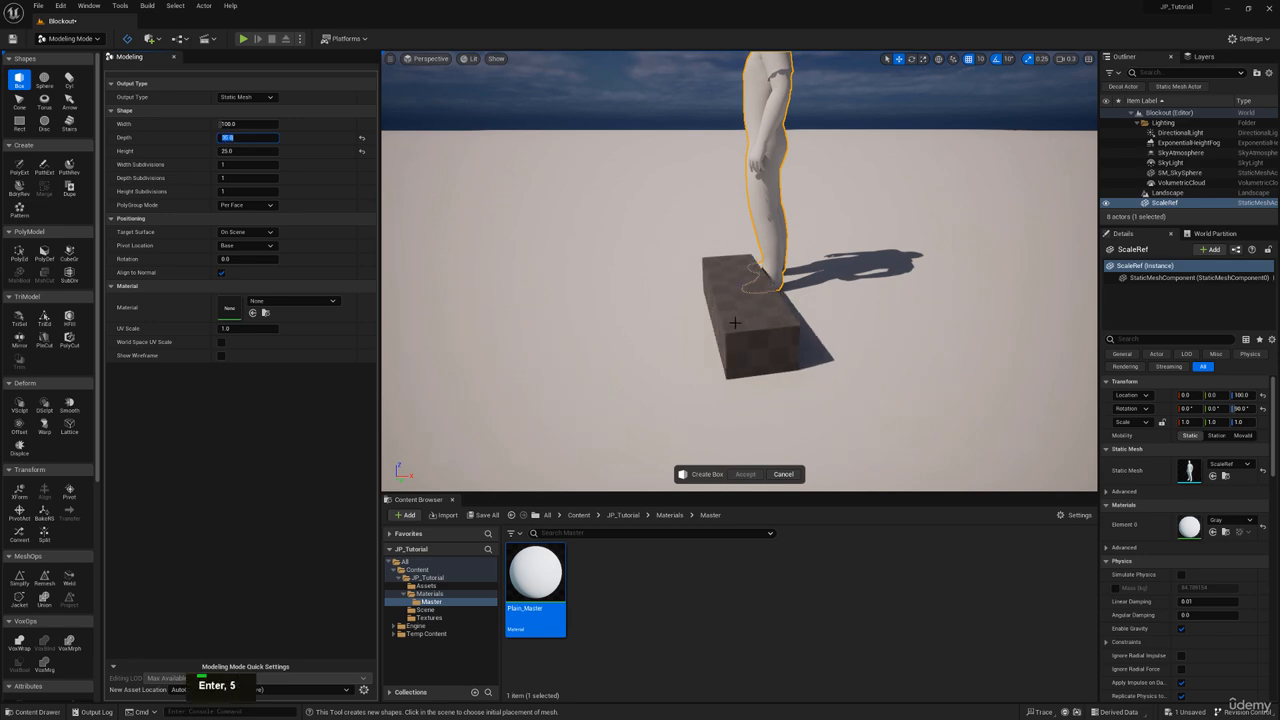
Compare the box preview's proportions with the scale figure and the stair steps in the reference painting
right_click(727, 132)
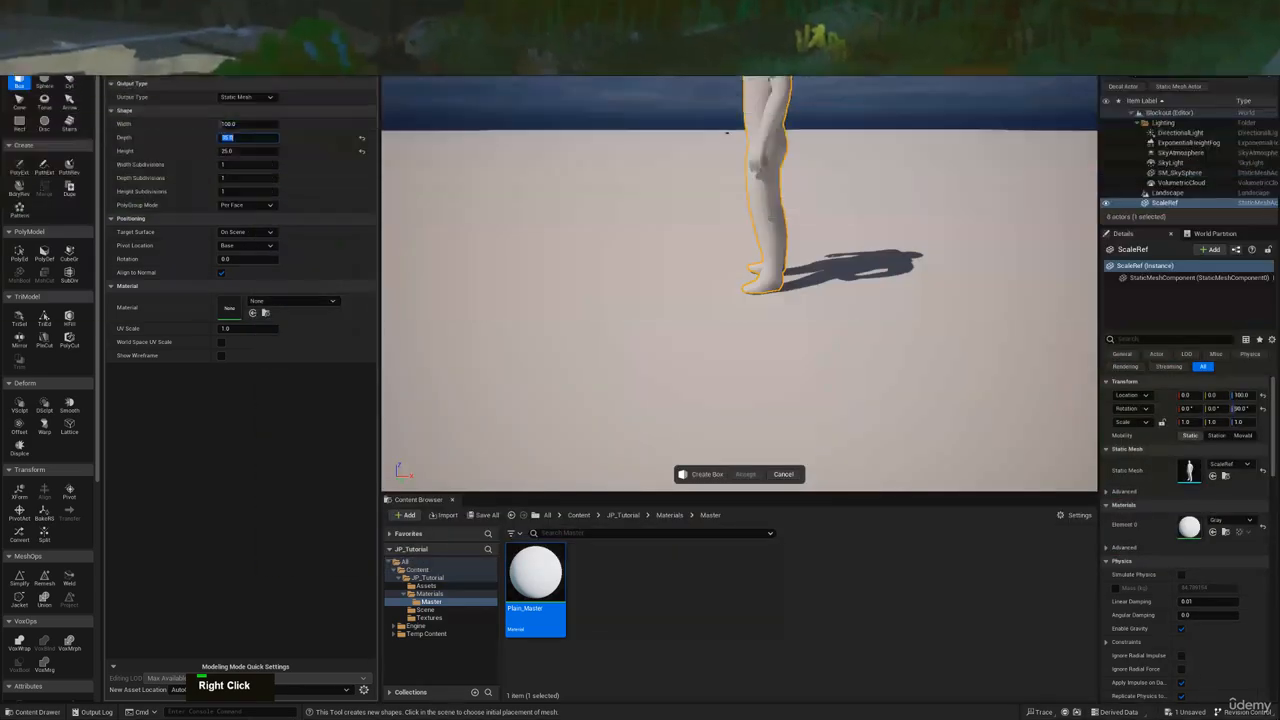
right_drag(862, 485, 877, 494)
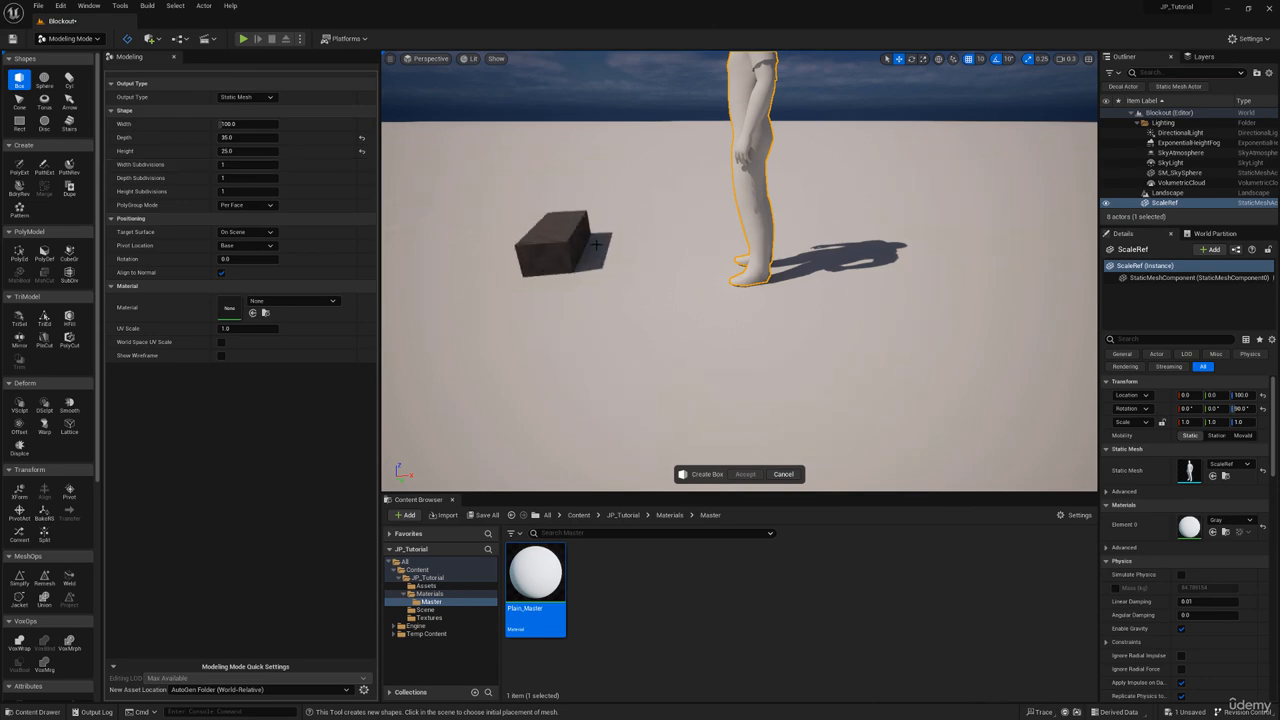
right_drag(622, 220, 596, 258)
key(s)
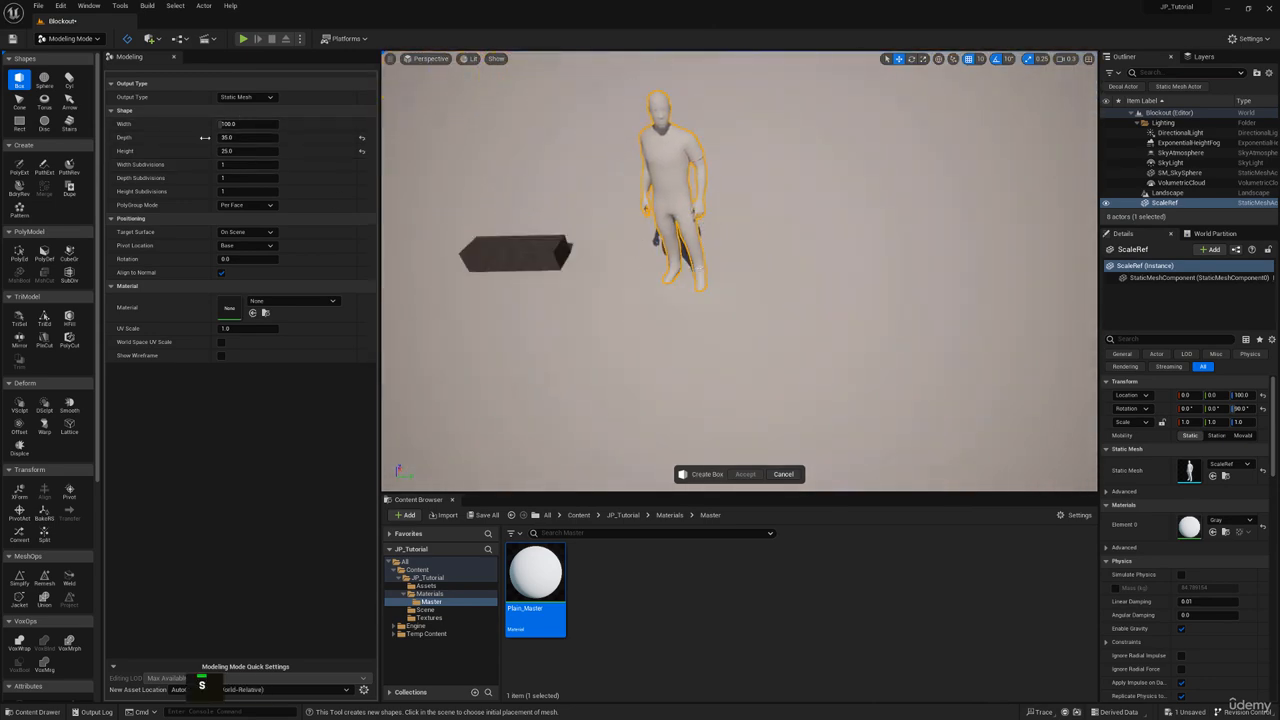
right_drag(540, 0, 657, 322)
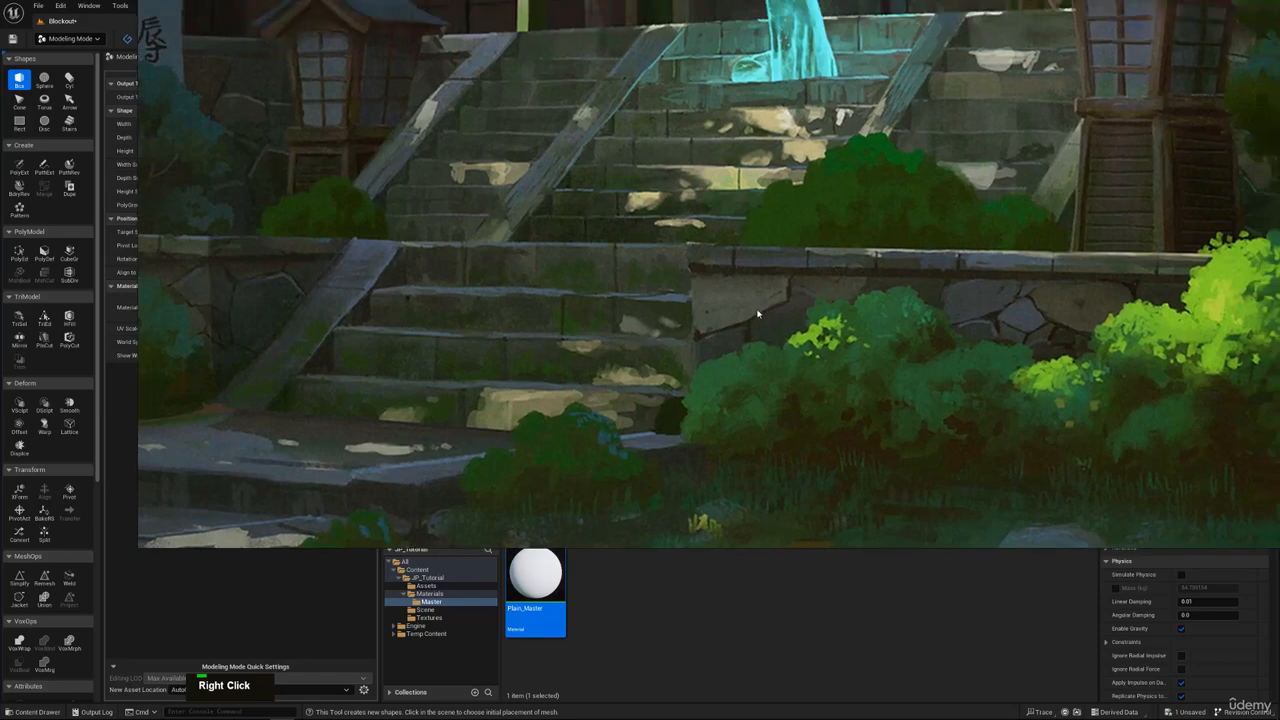
scroll(722, 322, down, 2)
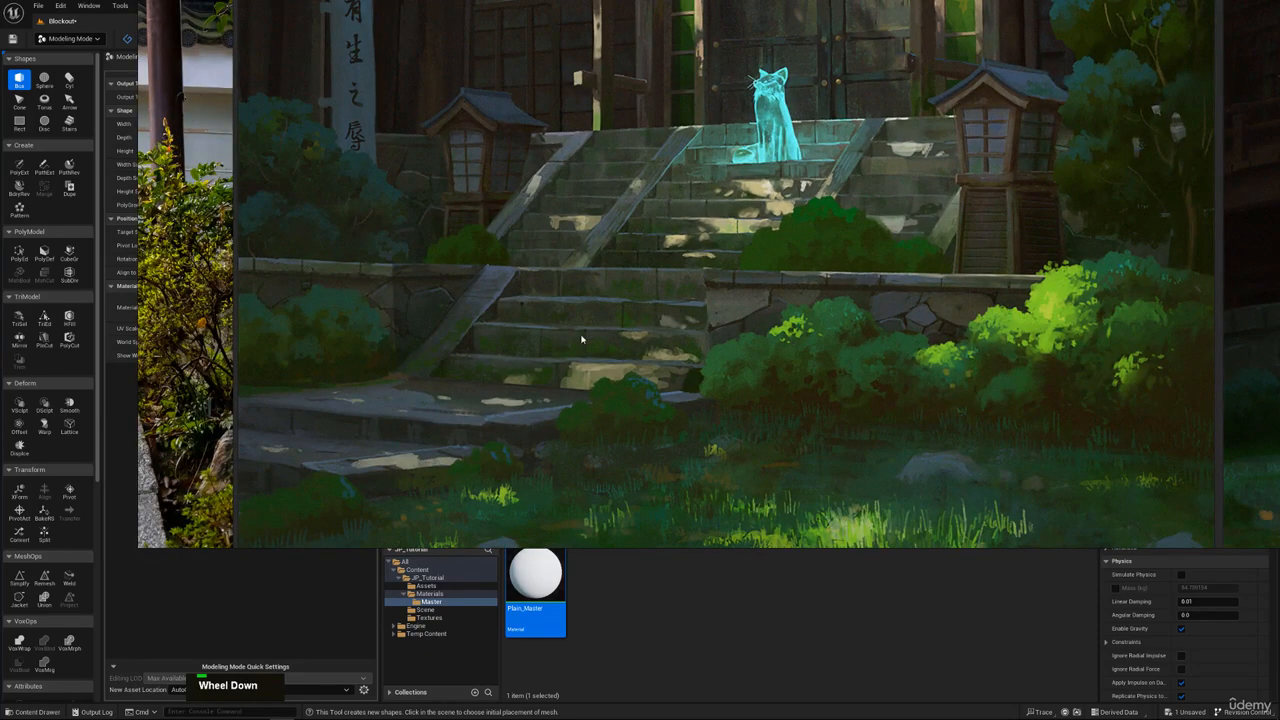
right_drag(530, 326, 535, 0)
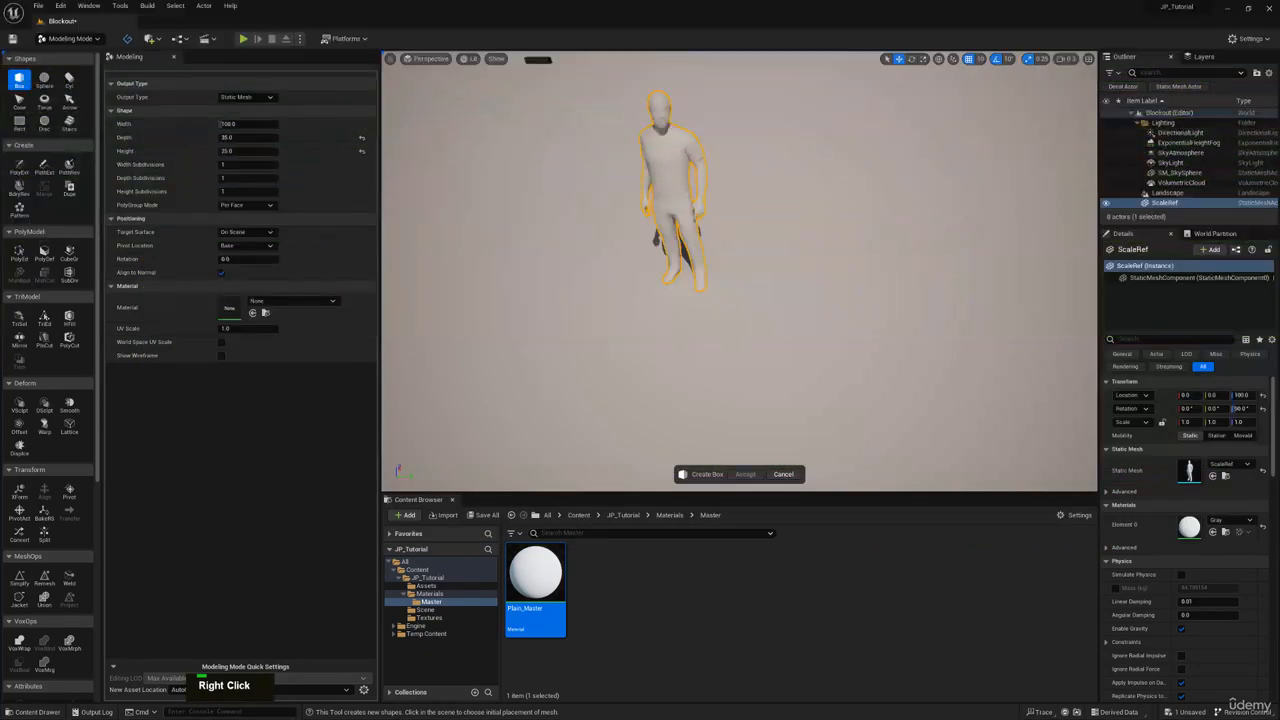
right_drag(806, 462, 838, 468)
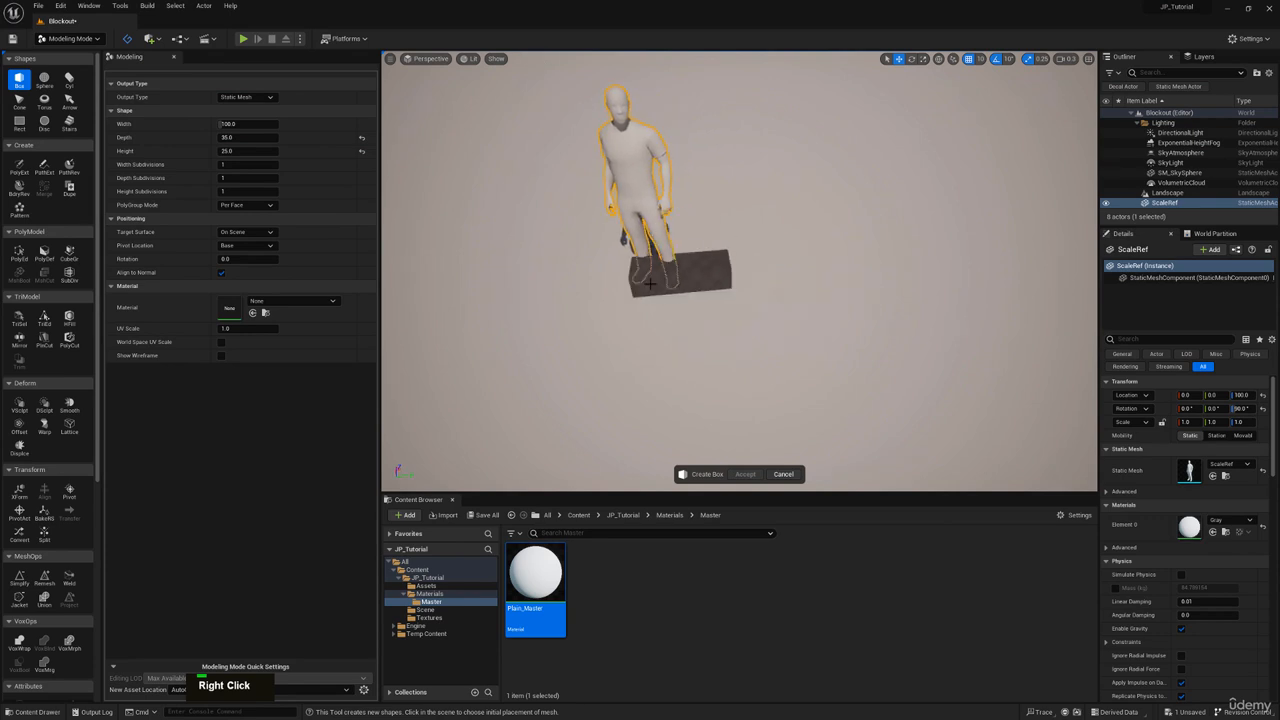
Set the new box's width to 250 and create it on the ground beside the scale figure
click(252, 123)
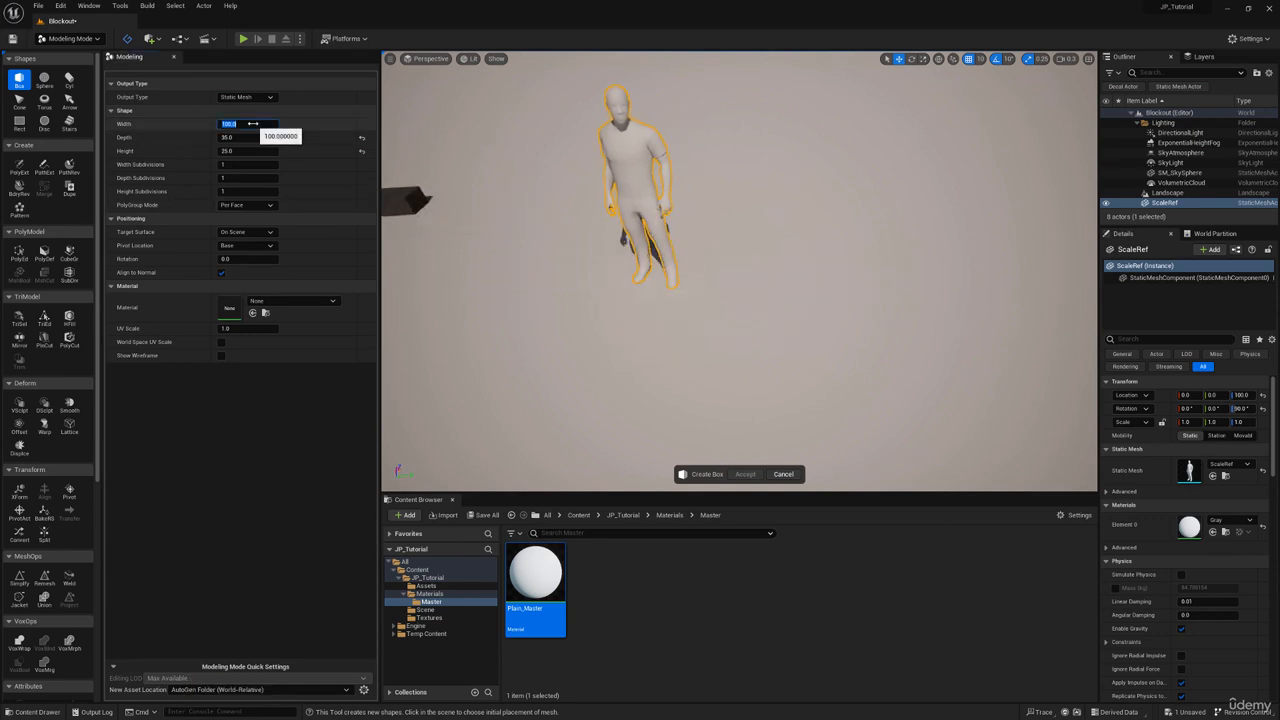
text(250)
key(Return)
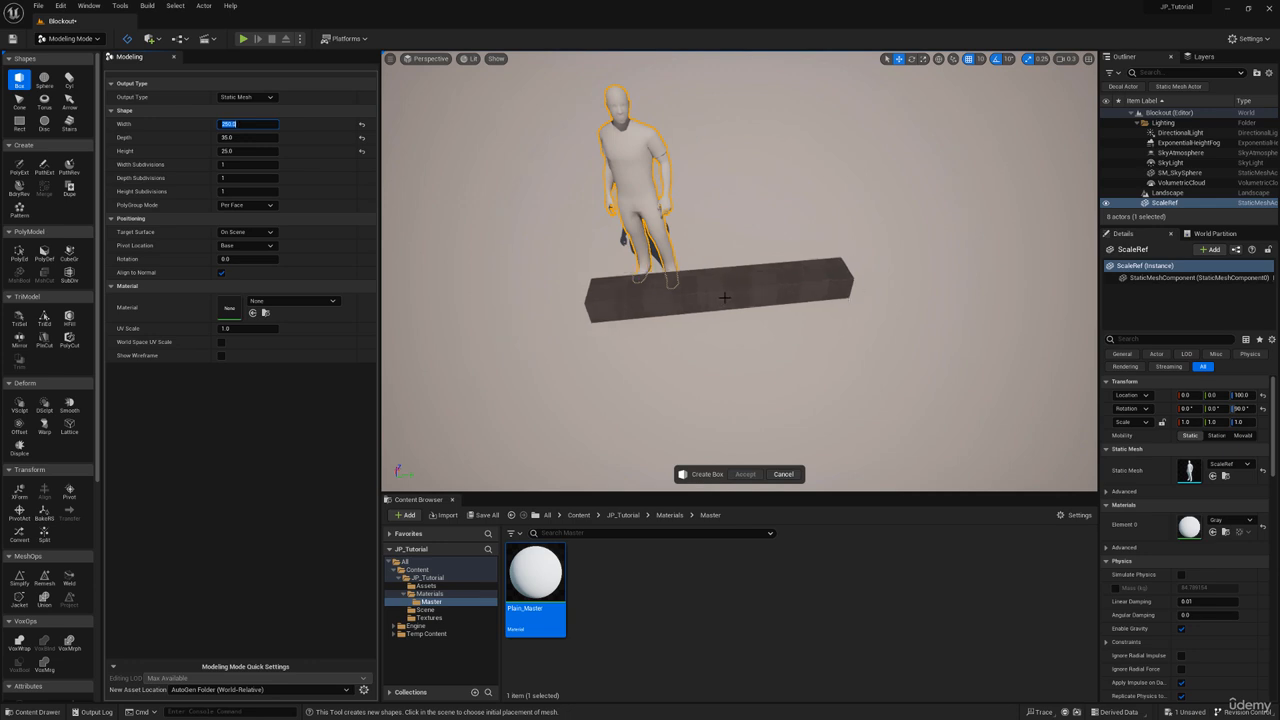
click(724, 297)
click(746, 474)
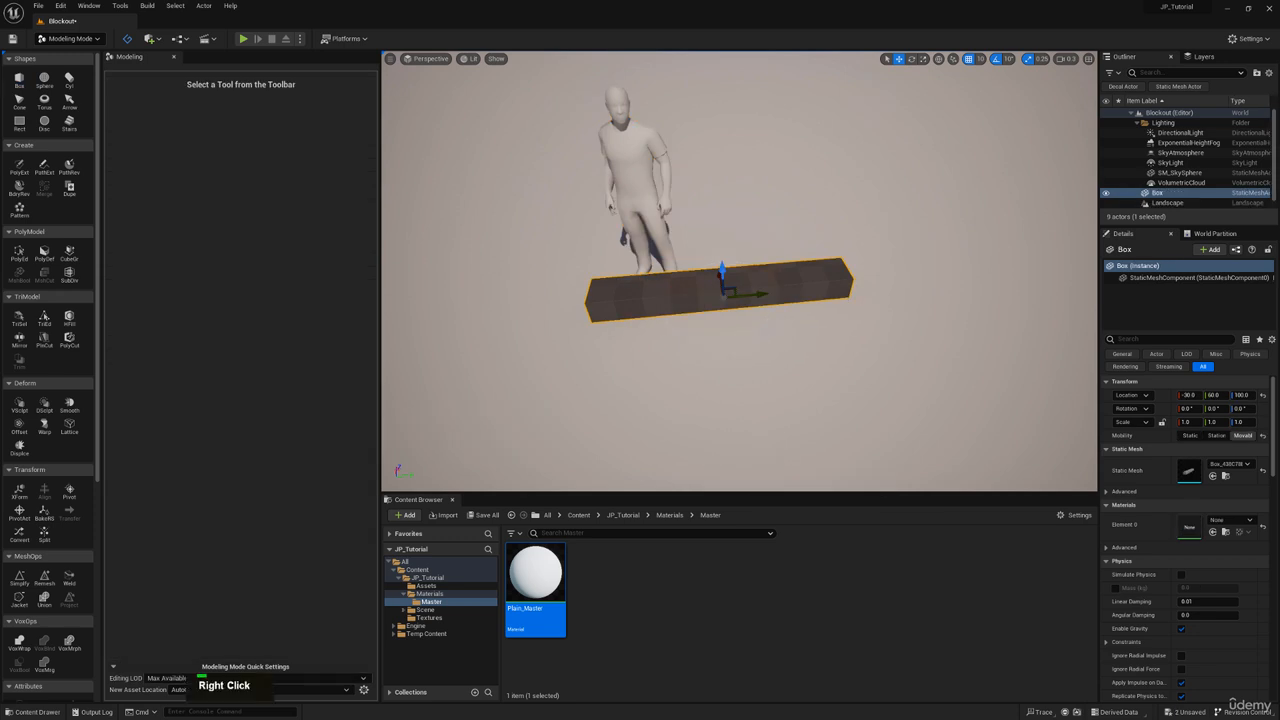
Move the box step along the X axis to 60, to the other side of the scale figure
right_drag(740, 330, 570, 270)
scroll(685, 338, up, 2)
key(q)
key(w)
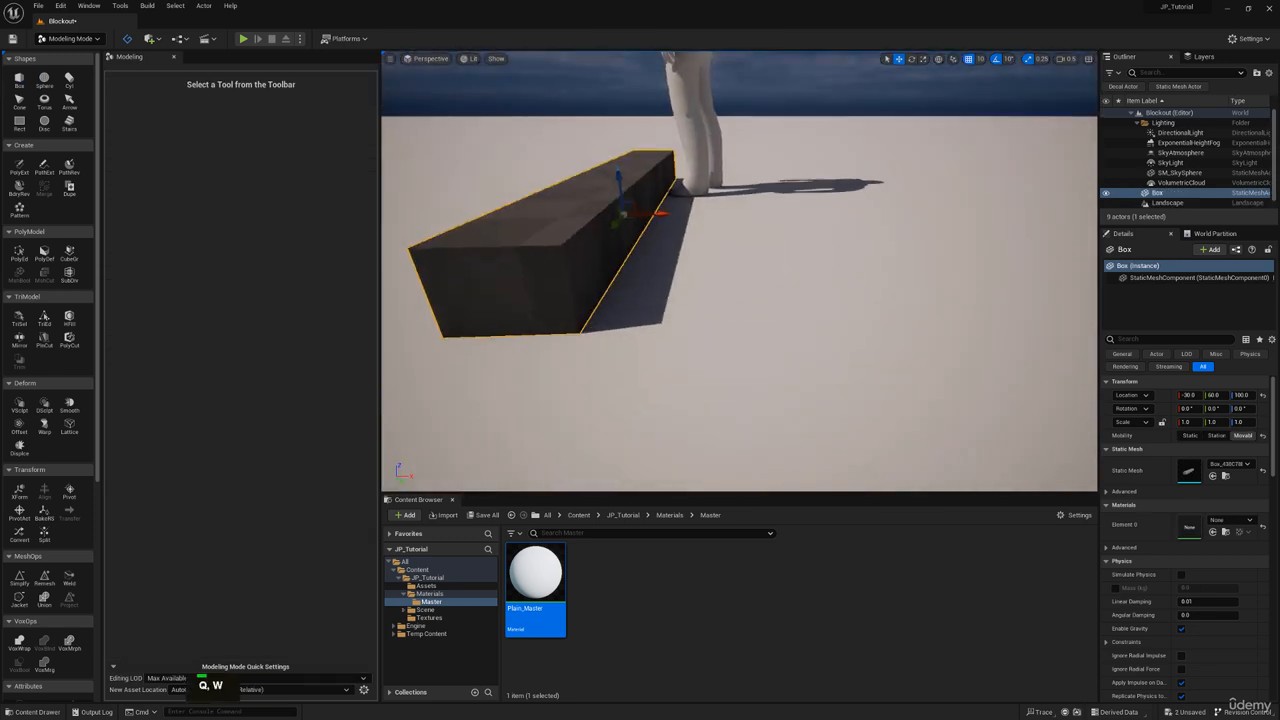
key(e)
key(a)
right_drag(719, 285, 719, 320)
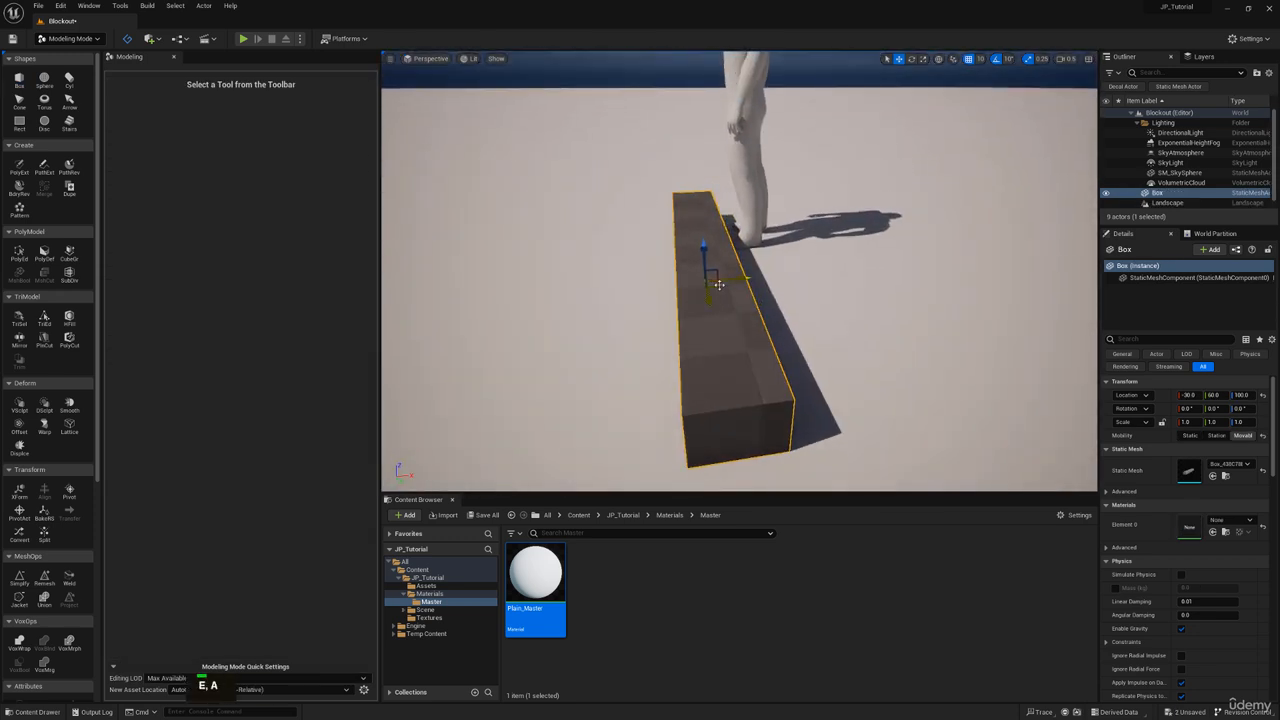
drag(719, 285, 851, 277)
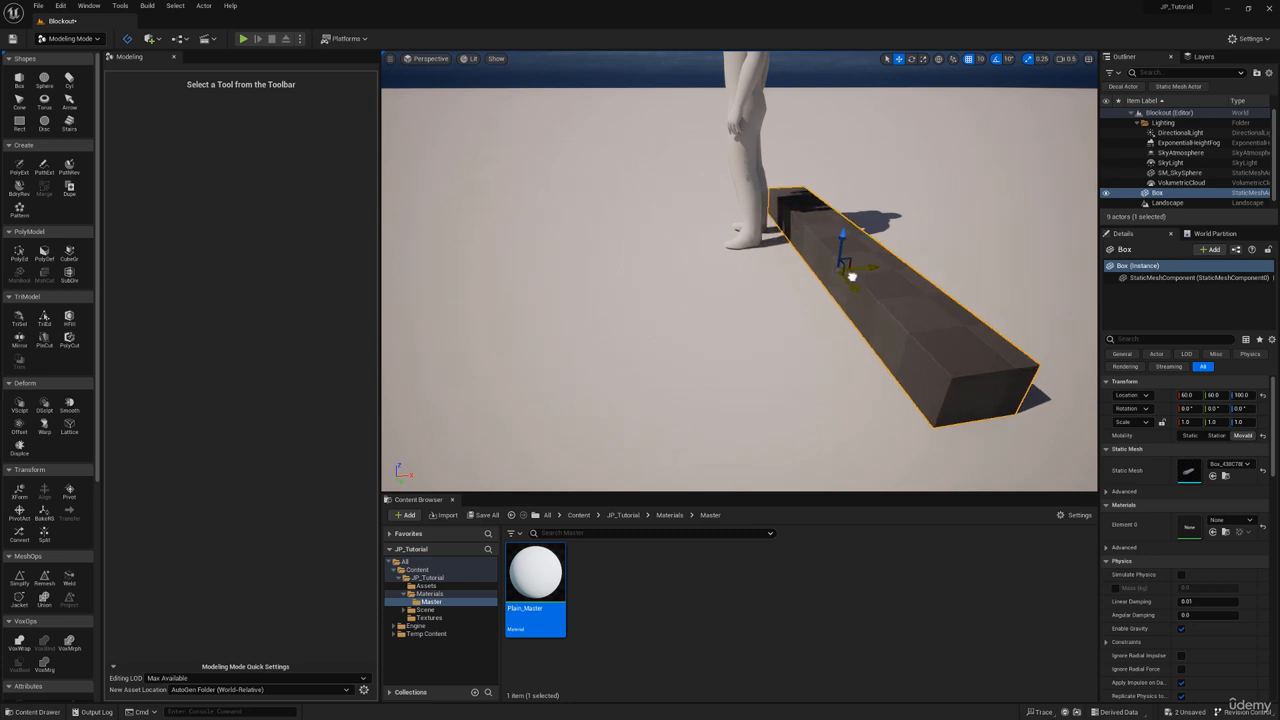
Move the scale figure clear of the box step, along the Y axis to -110
key(d)
right_drag(785, 274, 748, 270)
key(a)
key(s)
right_click(519, 190)
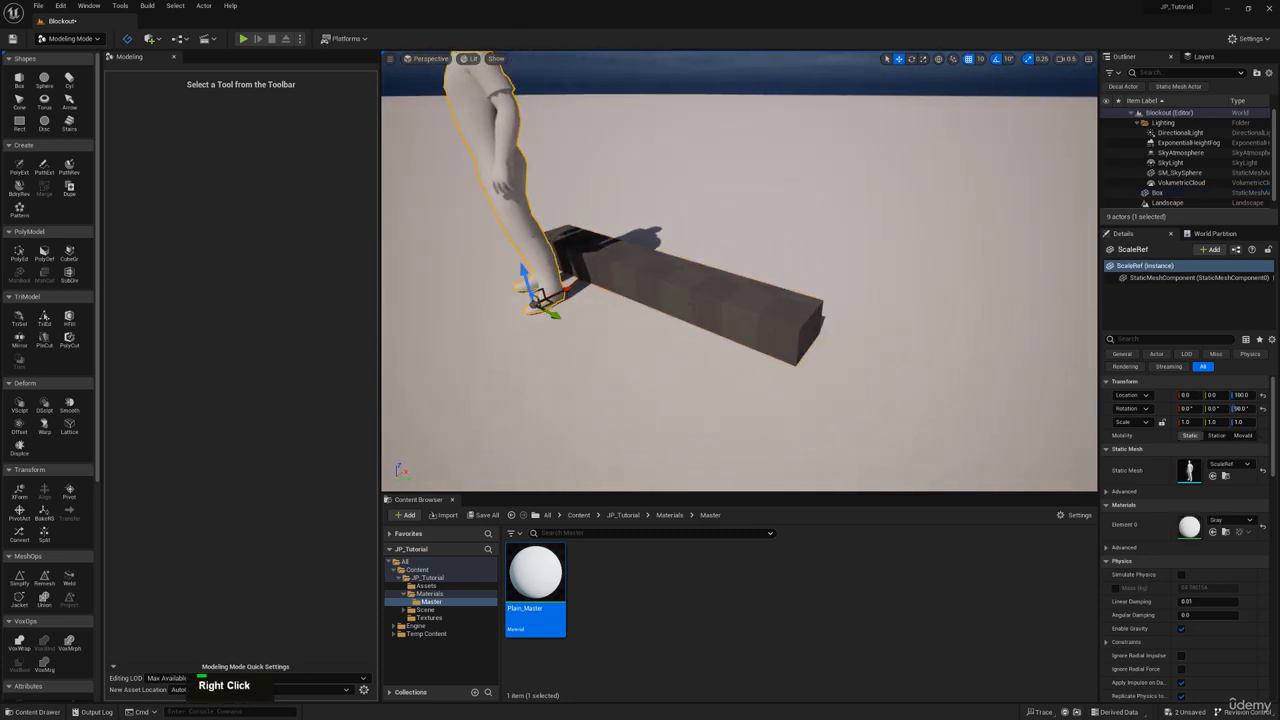
right_drag(519, 190, 508, 188)
key(a)
drag(641, 321, 532, 291)
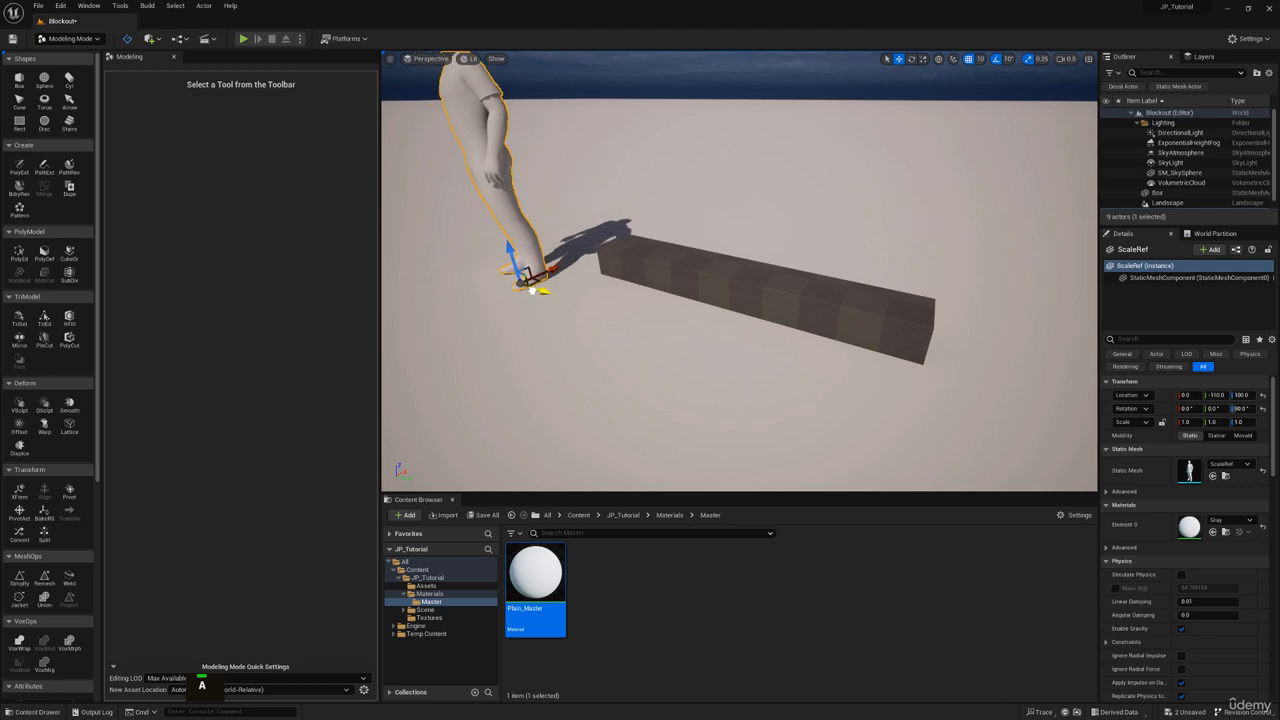
Select the box step and compare its proportions with the stone stairs in the reference painting
key(d)
click(738, 289)
right_drag(743, 287, 662, 248)
right_drag(391, 0, 391, 289)
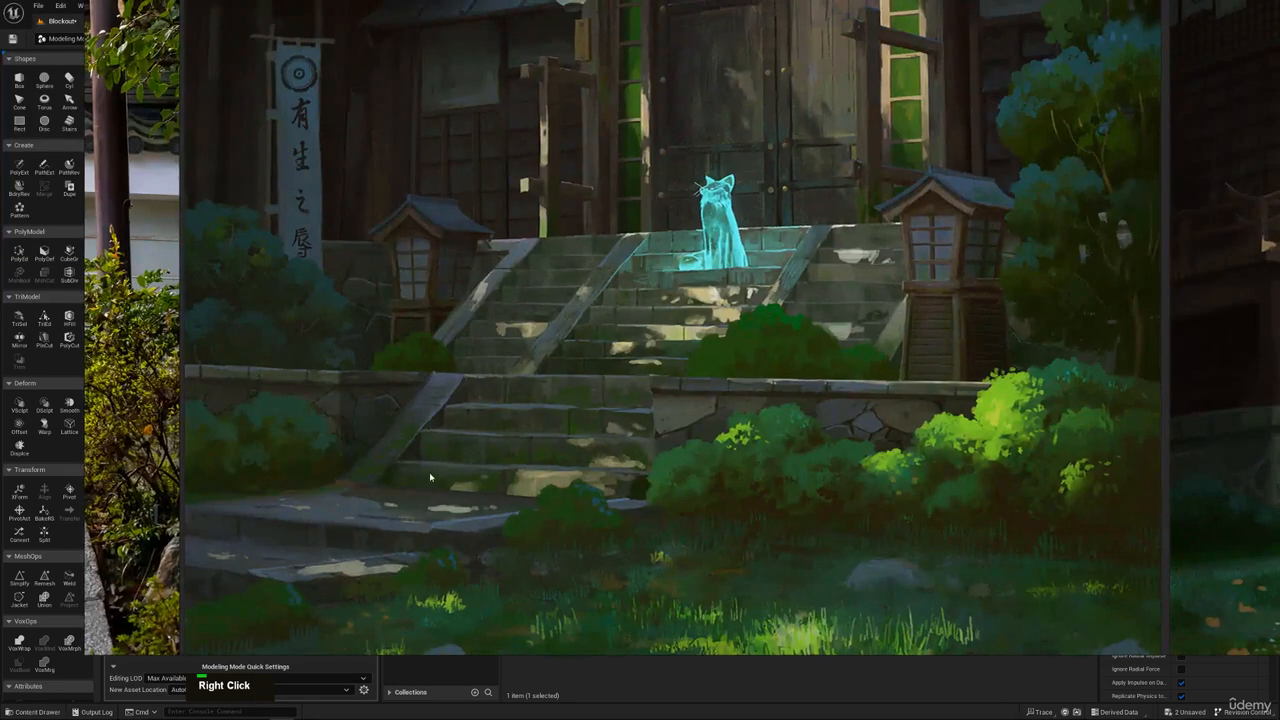
right_drag(560, 376, 562, 0)
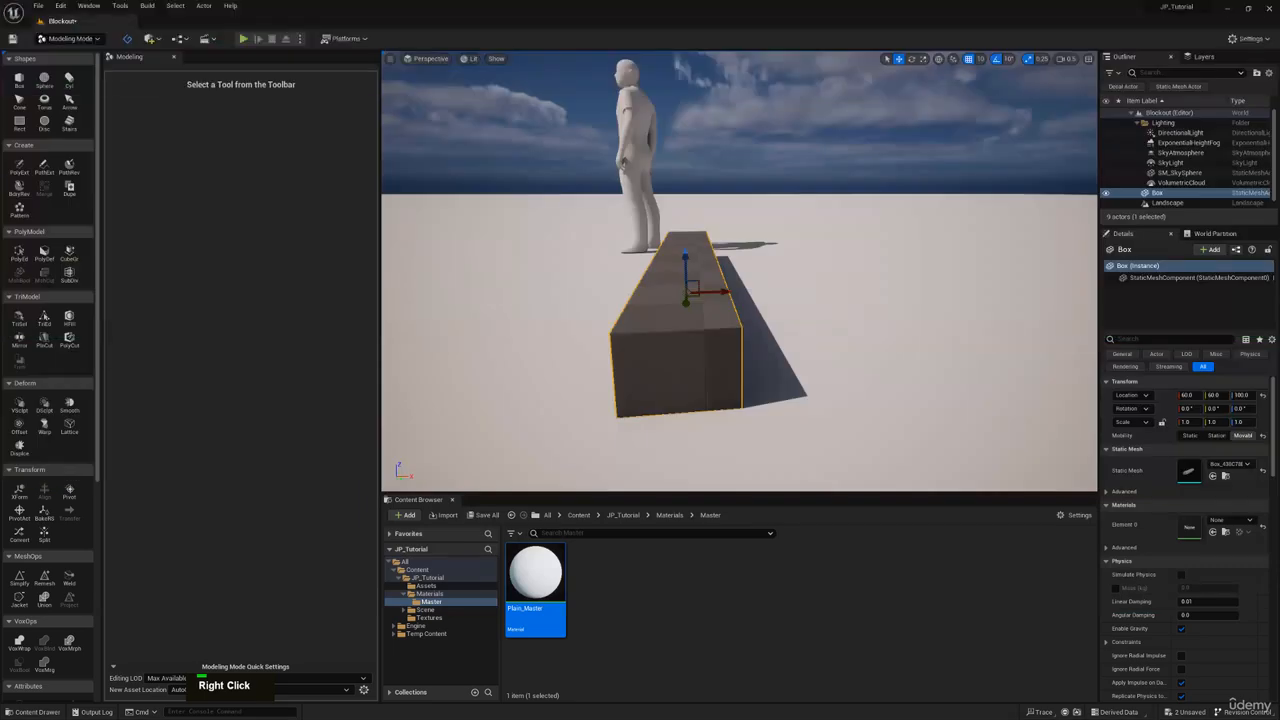
right_drag(685, 478, 720, 474)
right_drag(420, 0, 366, 368)
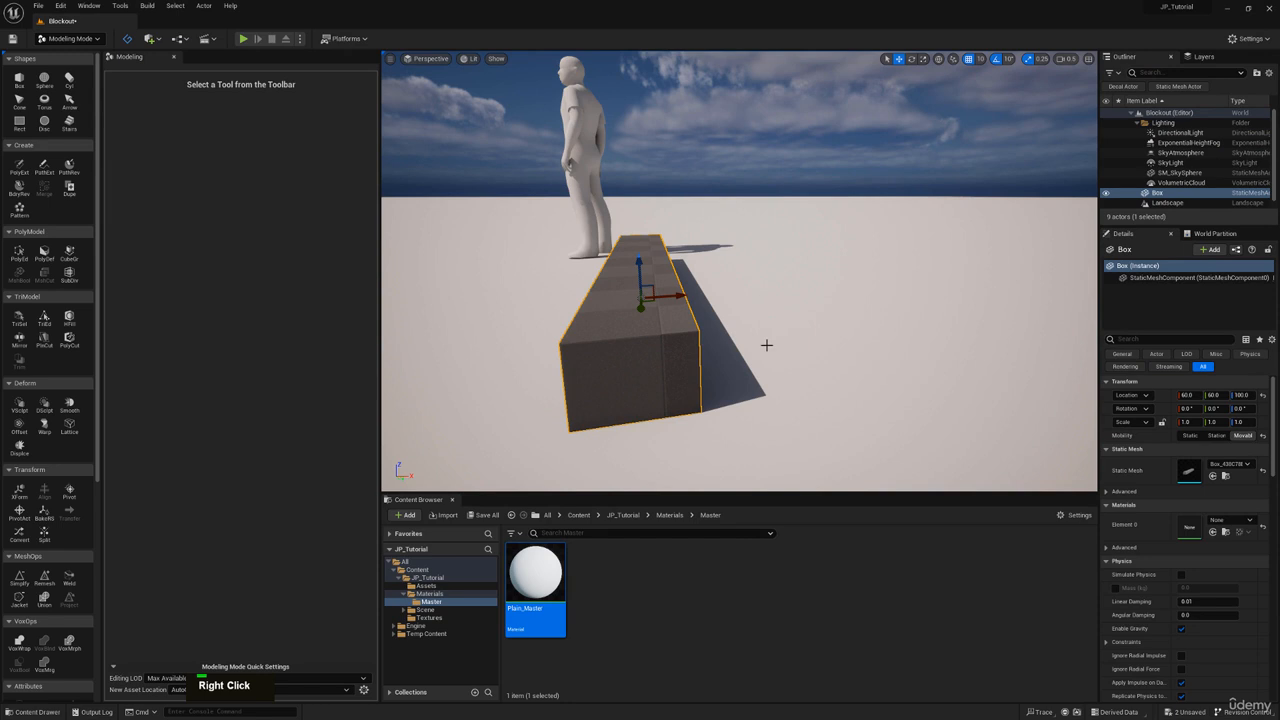
Duplicate the box step and raise the copy above the original
right_drag(766, 345, 703, 306)
key(ctrl+c)
key(ctrl+v)
drag(616, 272, 614, 231)
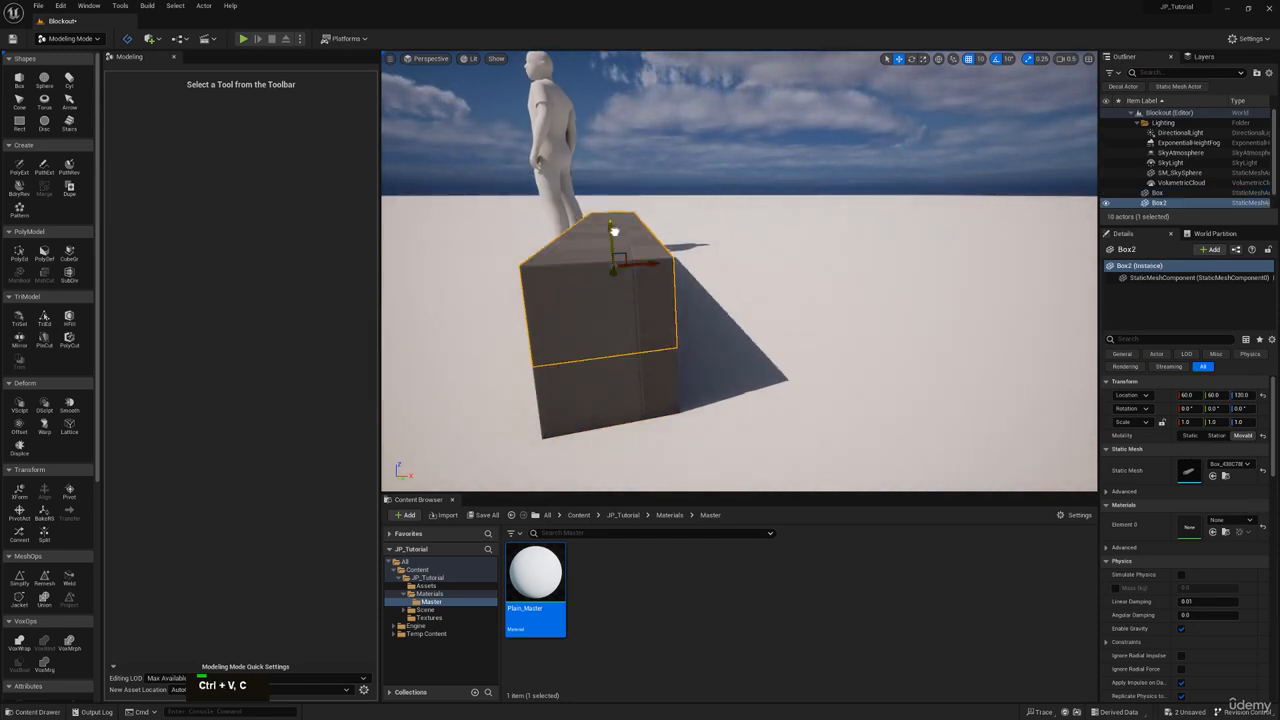
Set the position snapping to 5 and place the copied box as the second step at X 95, Z 125
click(975, 60)
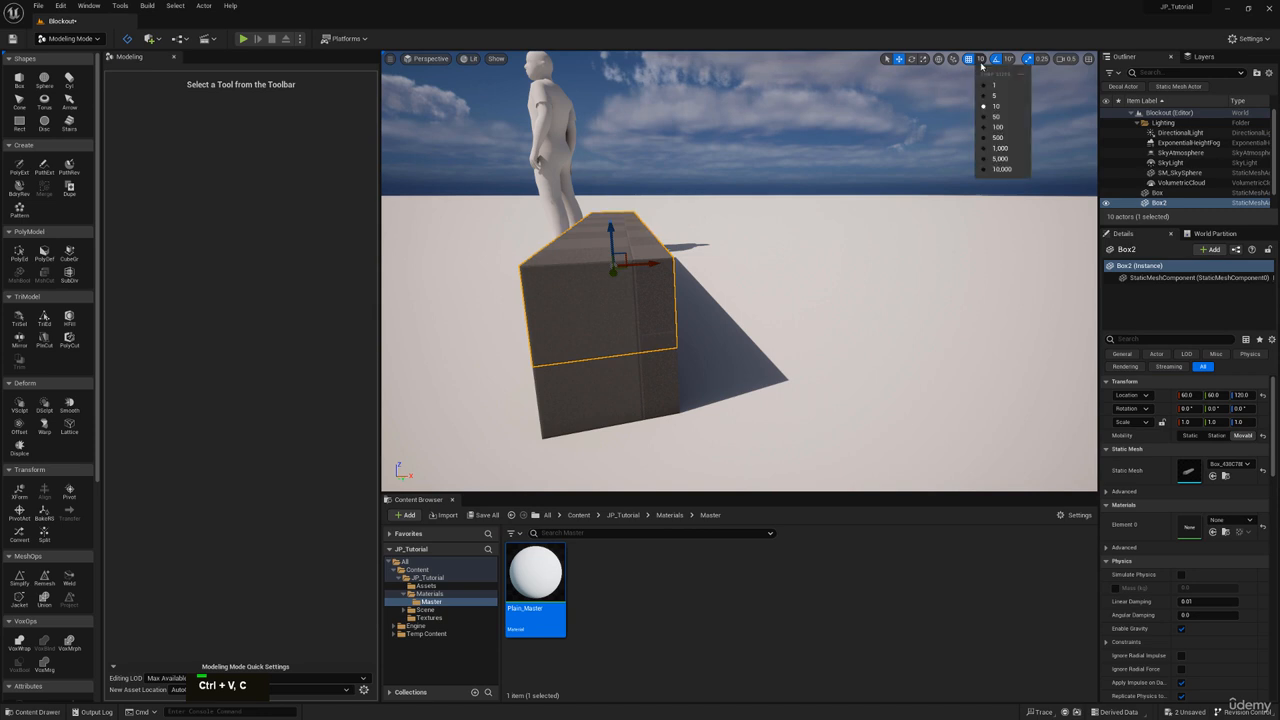
click(992, 98)
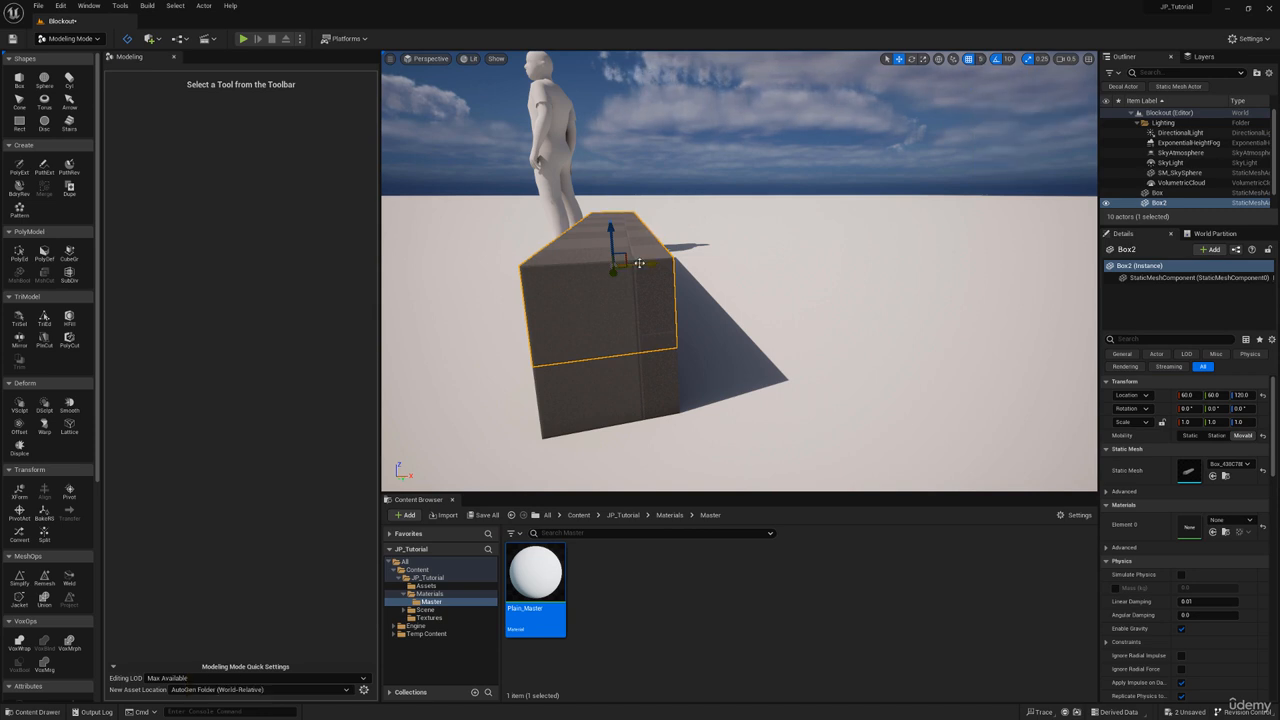
drag(639, 263, 675, 228)
right_drag(709, 226, 610, 214)
Duplicate the second step and place the copy as the third step at X 130, Z 150
key(d)
key(ctrl+d)
key(a)
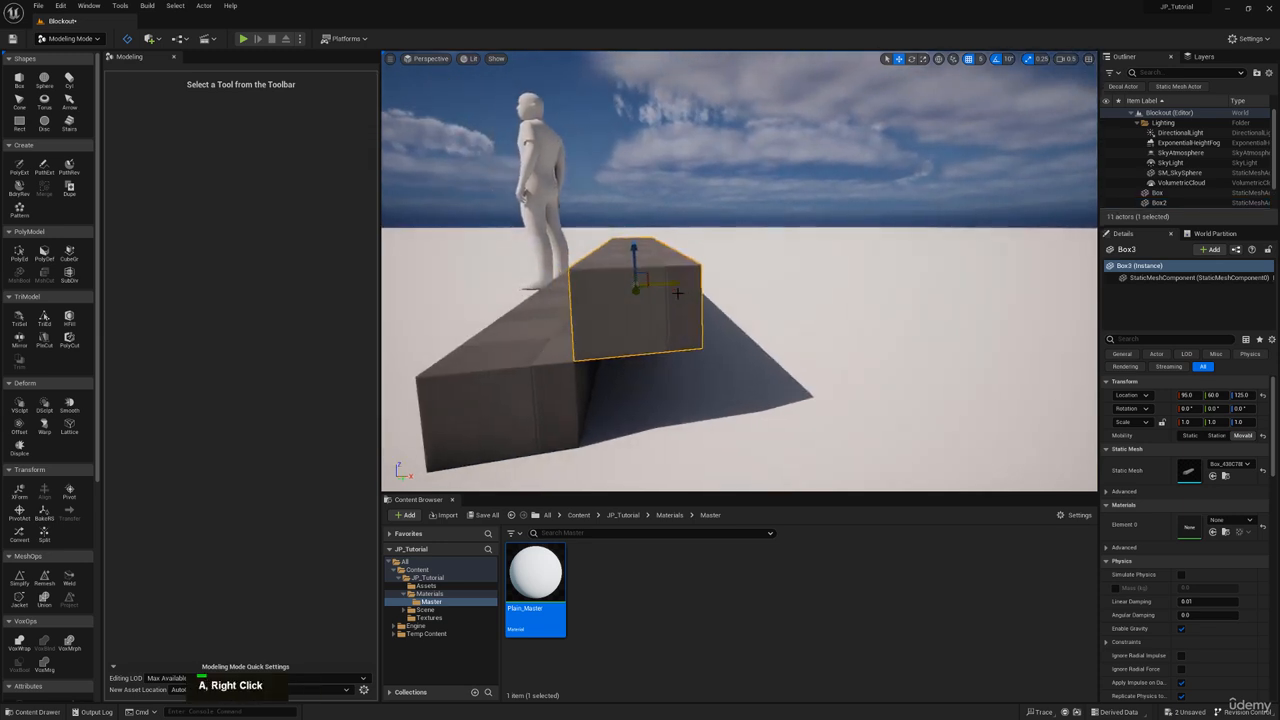
drag(674, 286, 727, 284)
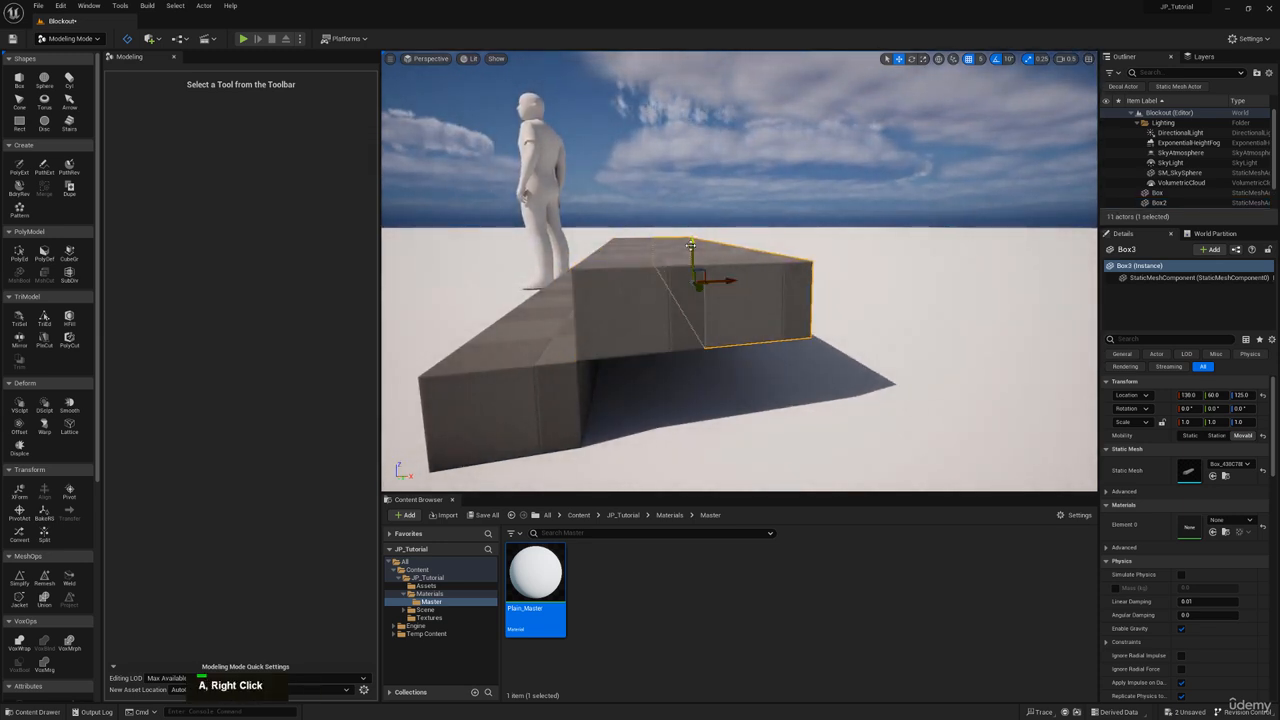
drag(690, 245, 697, 212)
Duplicate the third step and place the copy as the fourth step at X 165, Z 175
key(e)
key(d)
right_drag(697, 212, 698, 213)
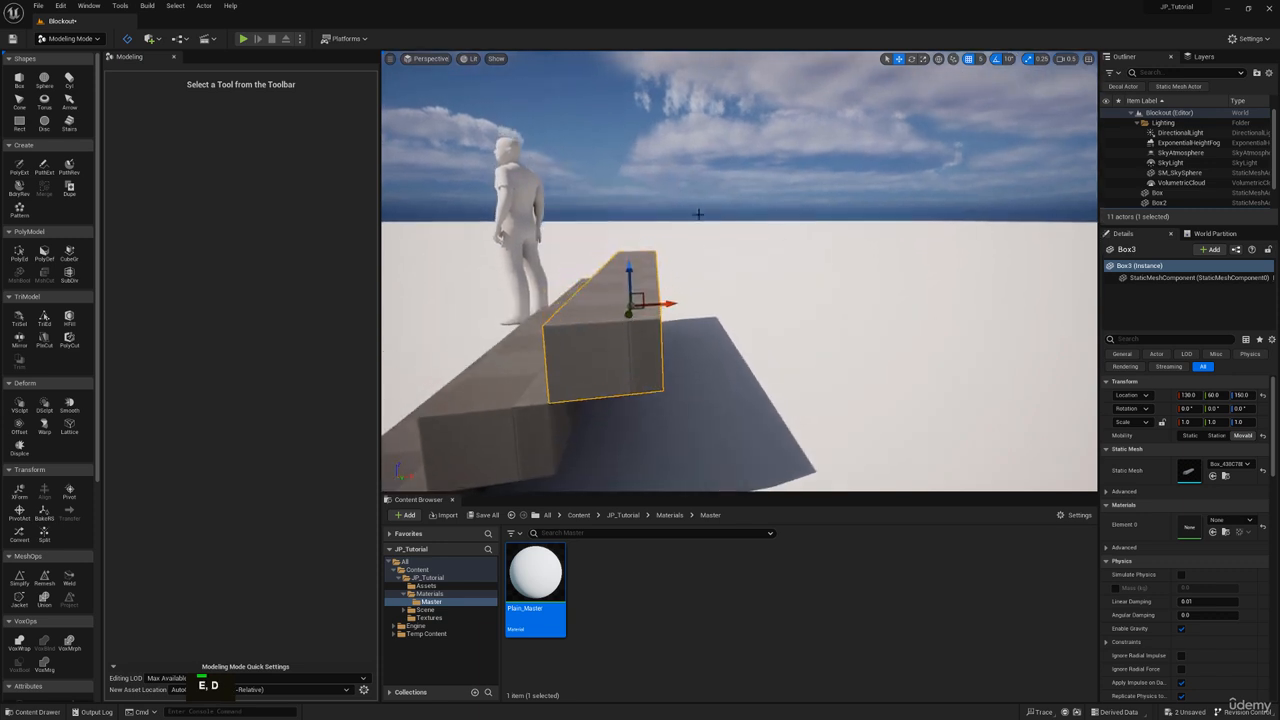
key(ctrl+c)
key(ctrl+v)
drag(705, 302, 682, 236)
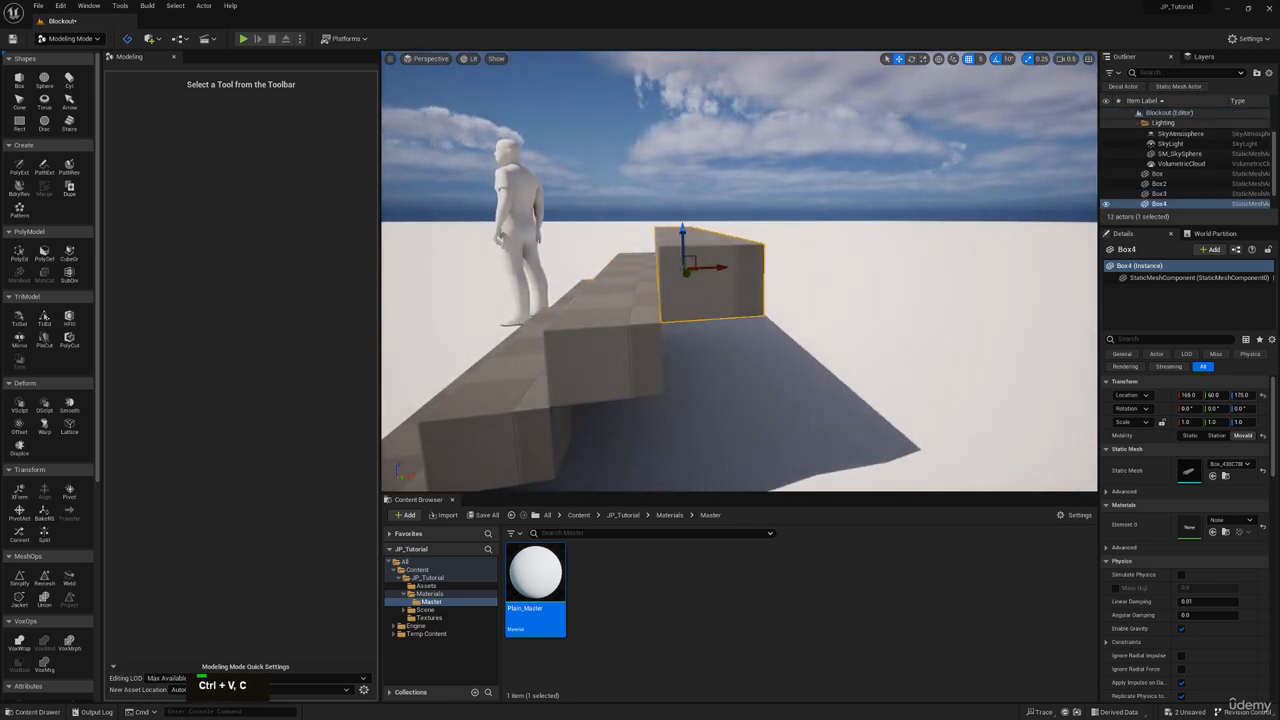
Compare the four-step block with the staircase and its sloped side borders in the reference painting
right_drag(769, 373, 762, 372)
key(d)
key(s)
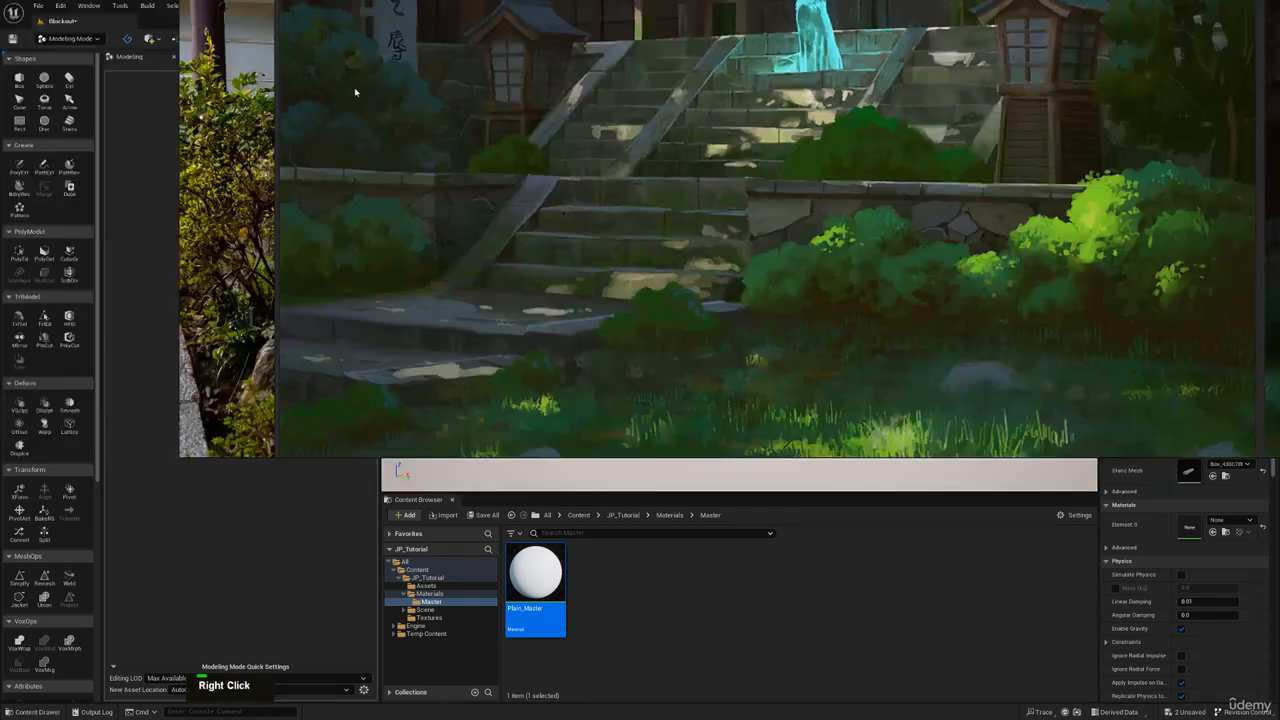
right_drag(354, 89, 360, 332)
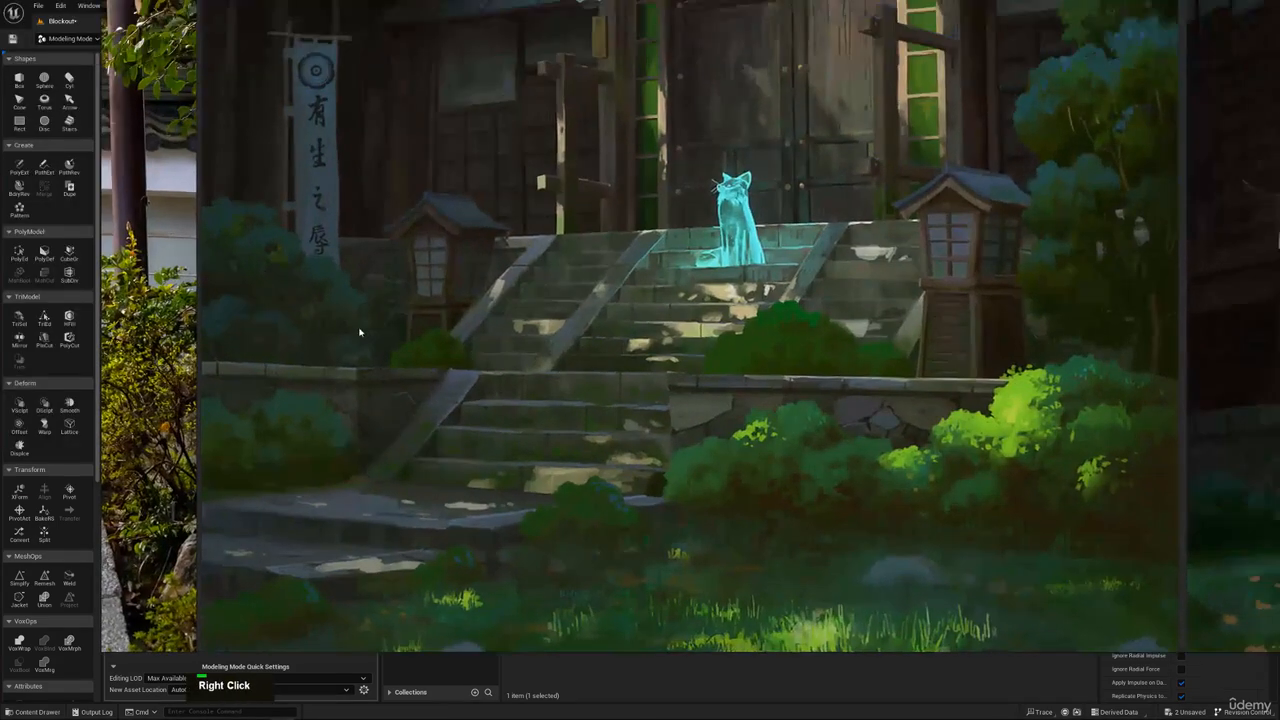
scroll(432, 430, up, 2)
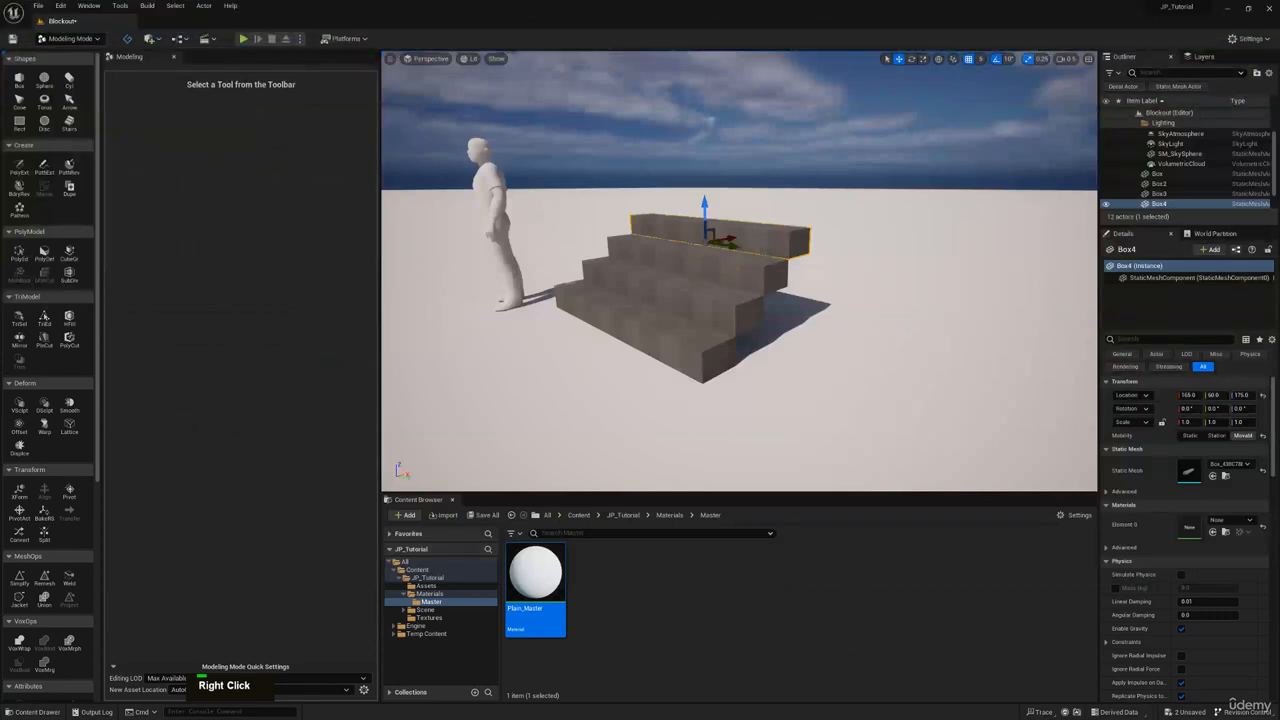
right_drag(812, 317, 922, 350)
key(w)
key(a)
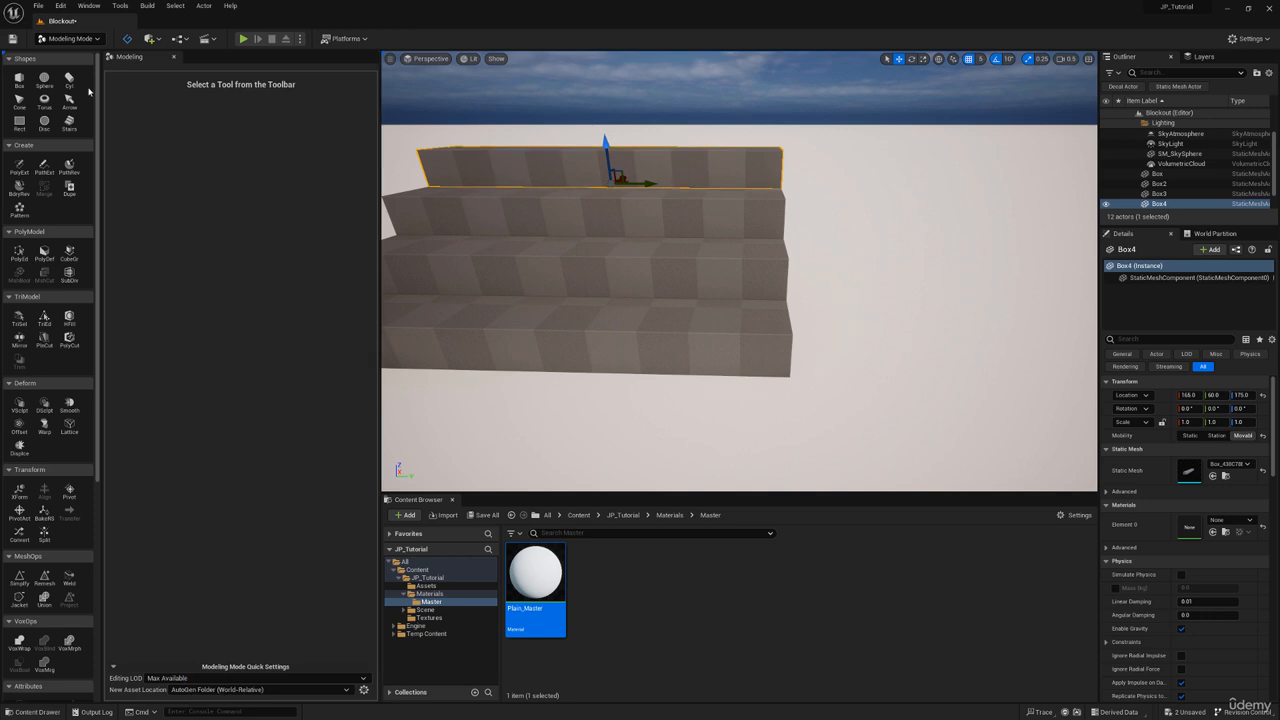
Create a box 30 wide, 35 deep and 25 high on the ground against the end of the lowest step
click(19, 79)
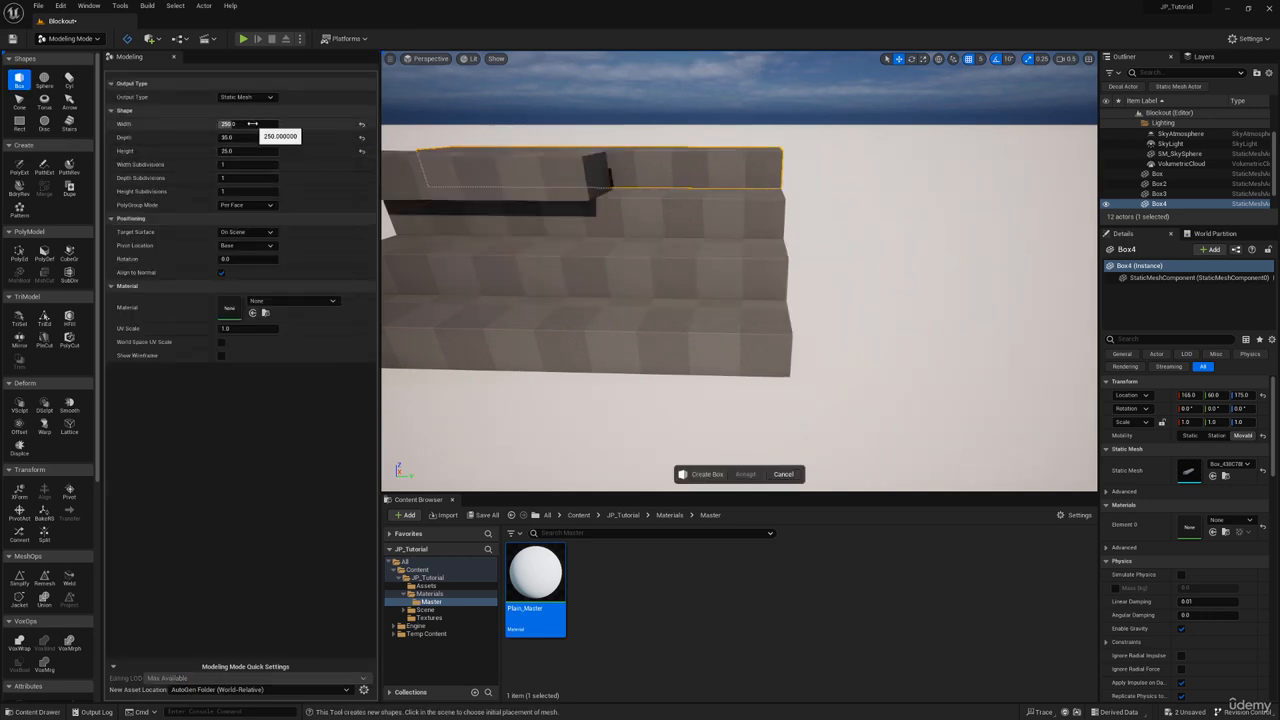
right_drag(606, 223, 606, 250)
key(d)
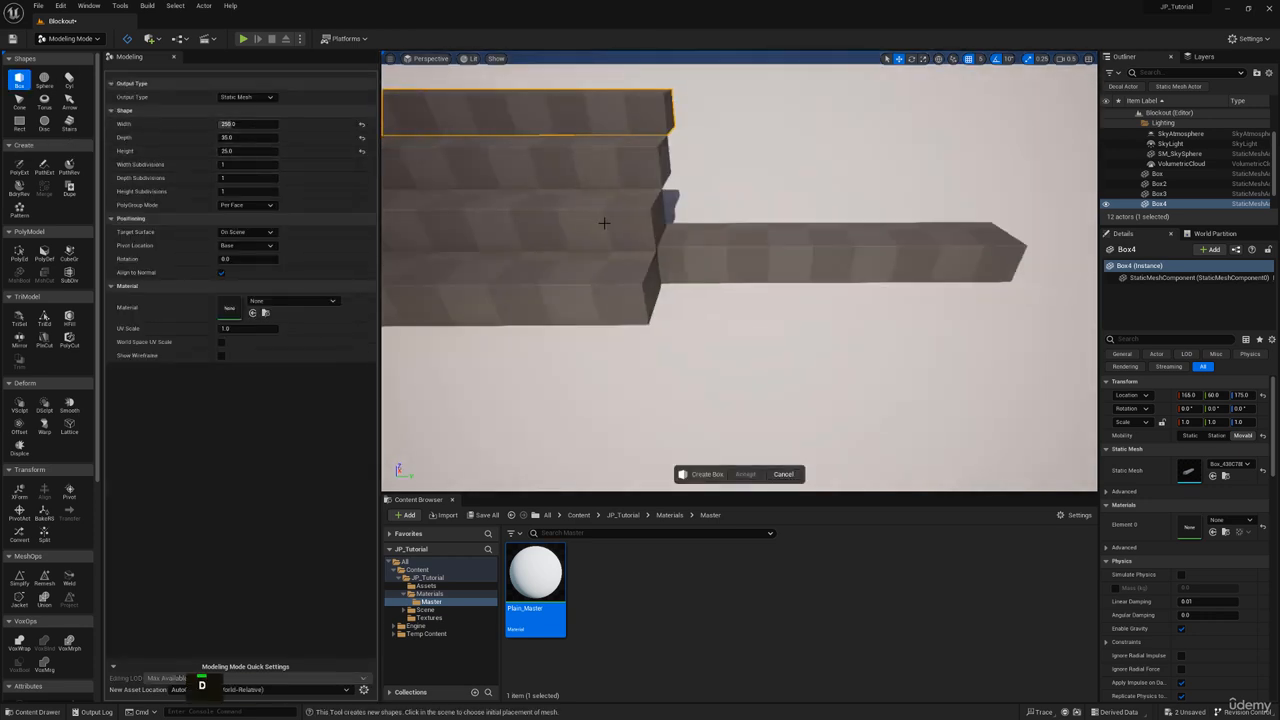
click(263, 123)
text(2)
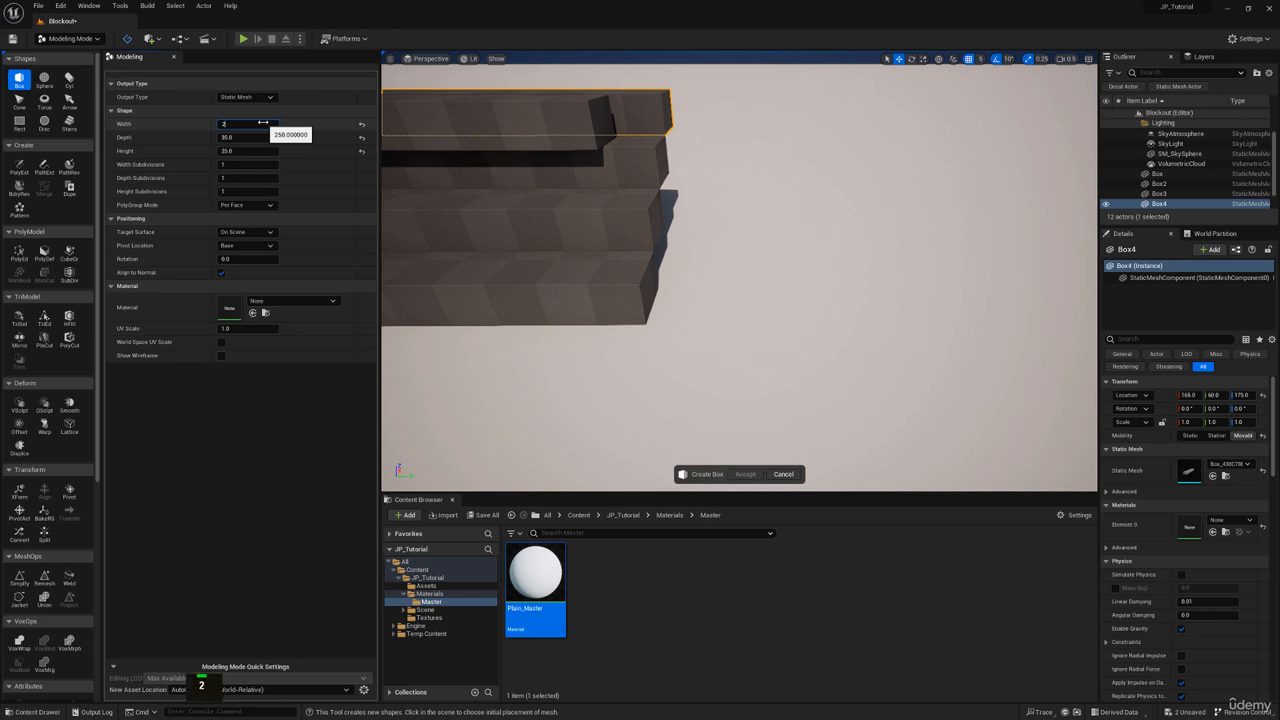
text(0)
key(Return)
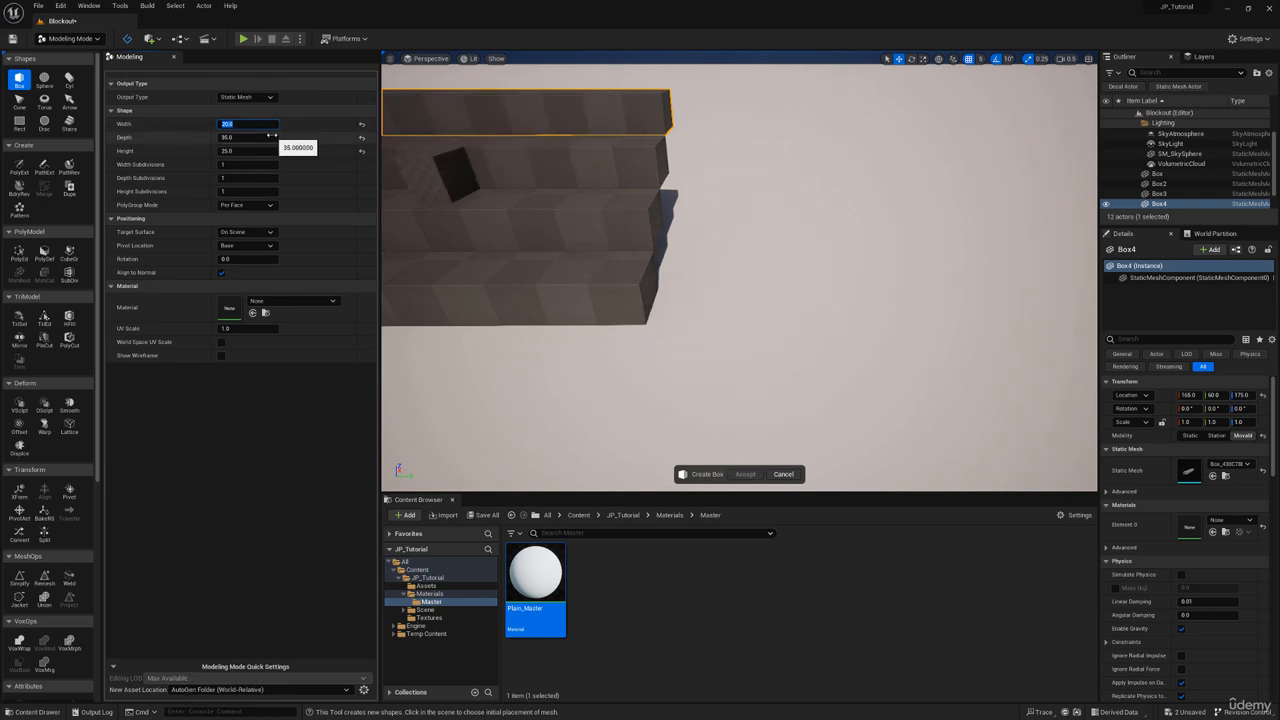
text(30)
key(Return)
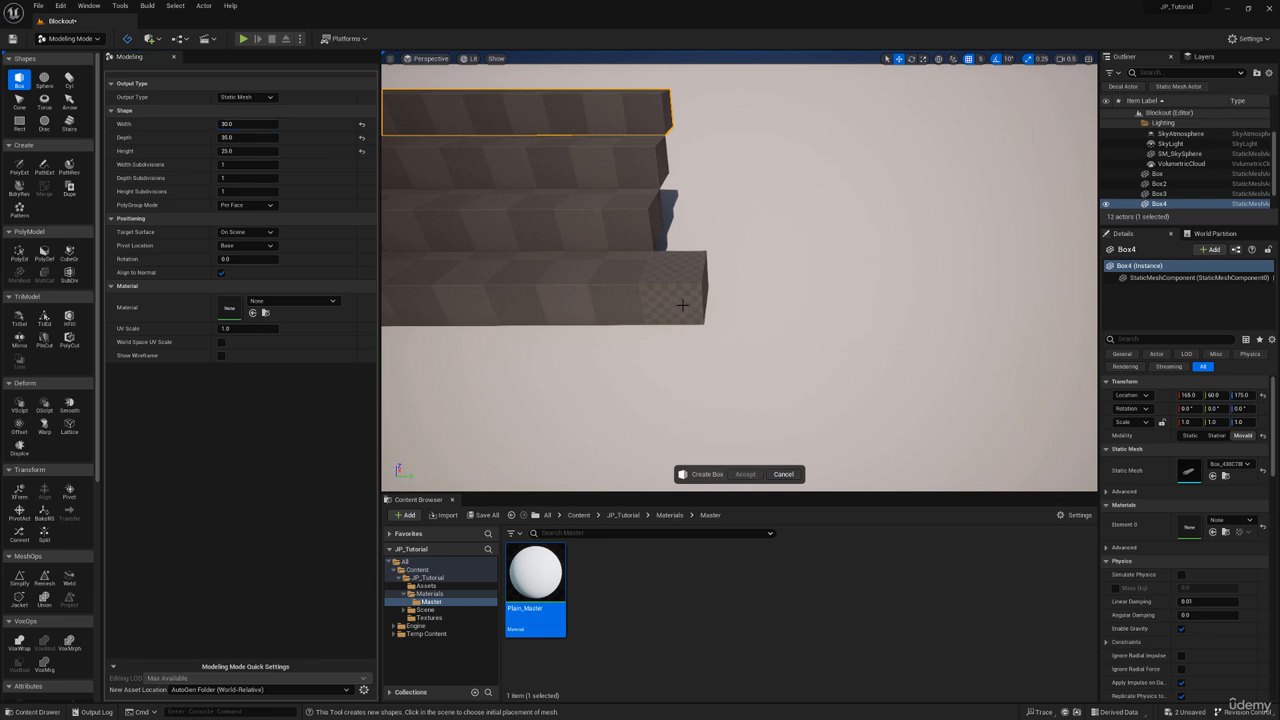
click(682, 305)
click(748, 474)
Edit the side box's polygroups and move its back face up the stairs to X 152.5, Z 187.5
key(d)
right_drag(718, 320, 620, 292)
key(w)
key(a)
click(21, 253)
key(s)
click(630, 265)
key(s)
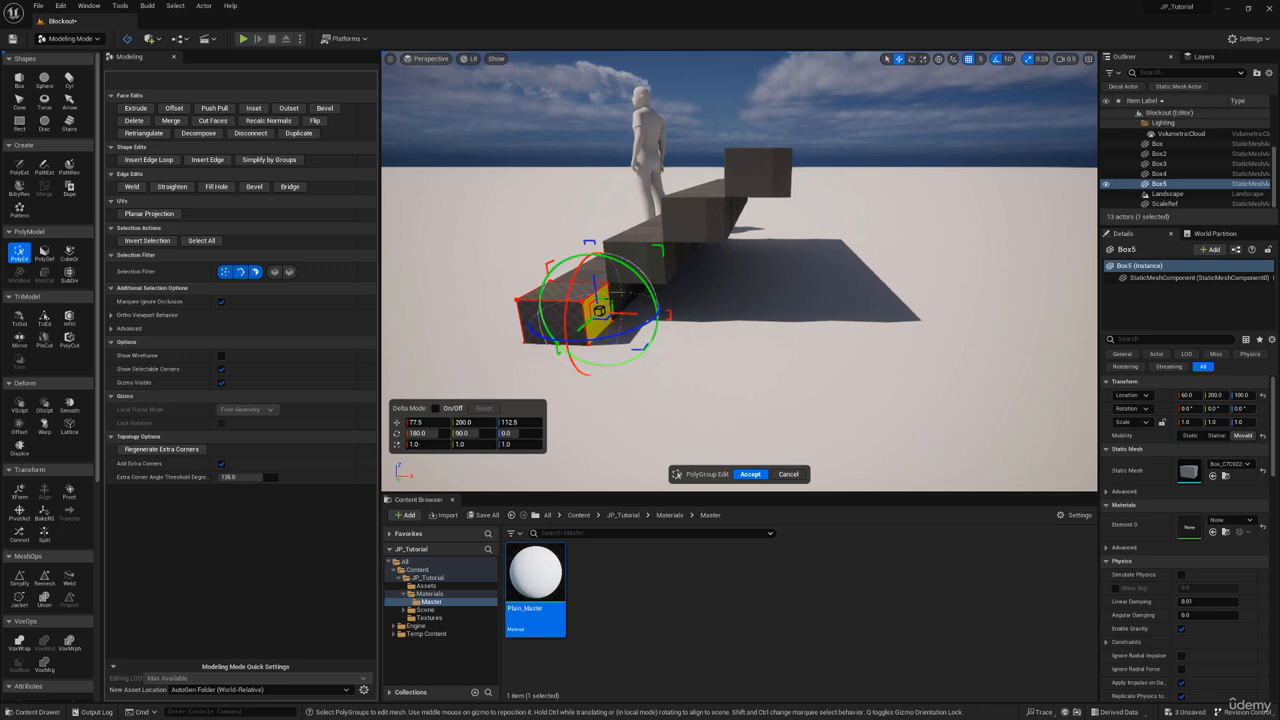
drag(598, 311, 733, 163)
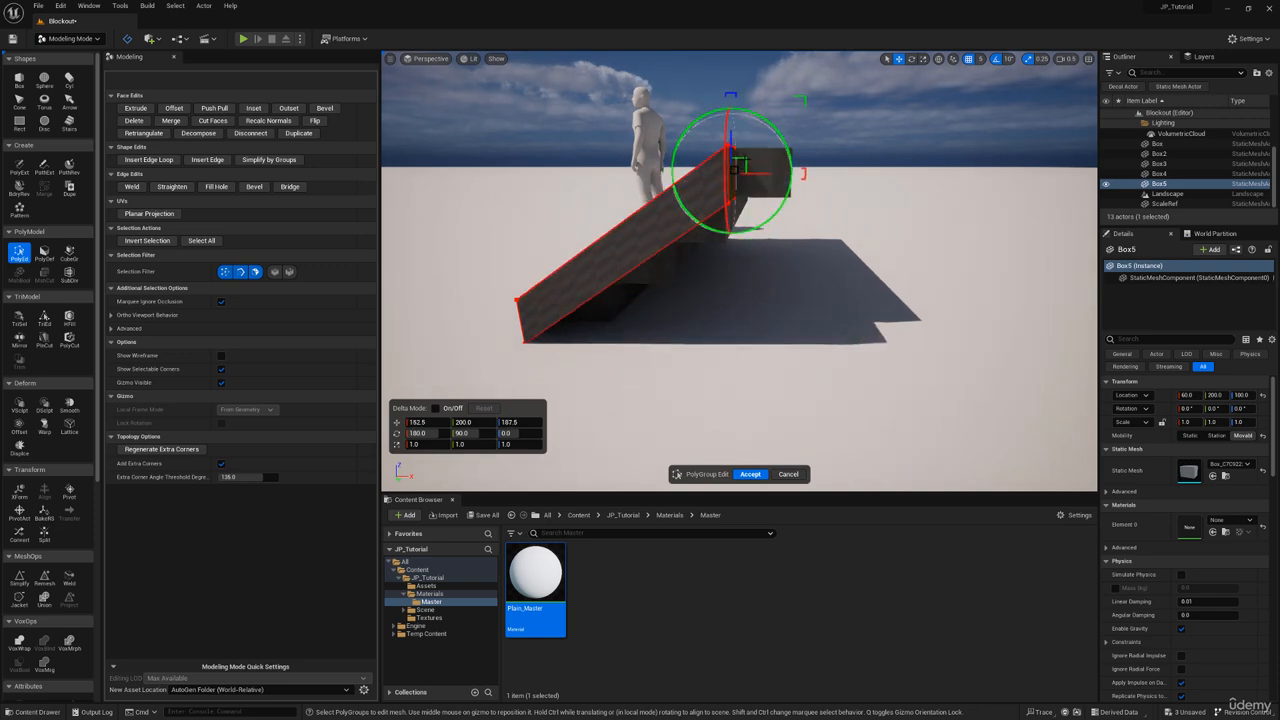
Shift the ramp's raised back face along the X axis to 147.5
key(w)
right_drag(749, 161, 742, 274)
key(s)
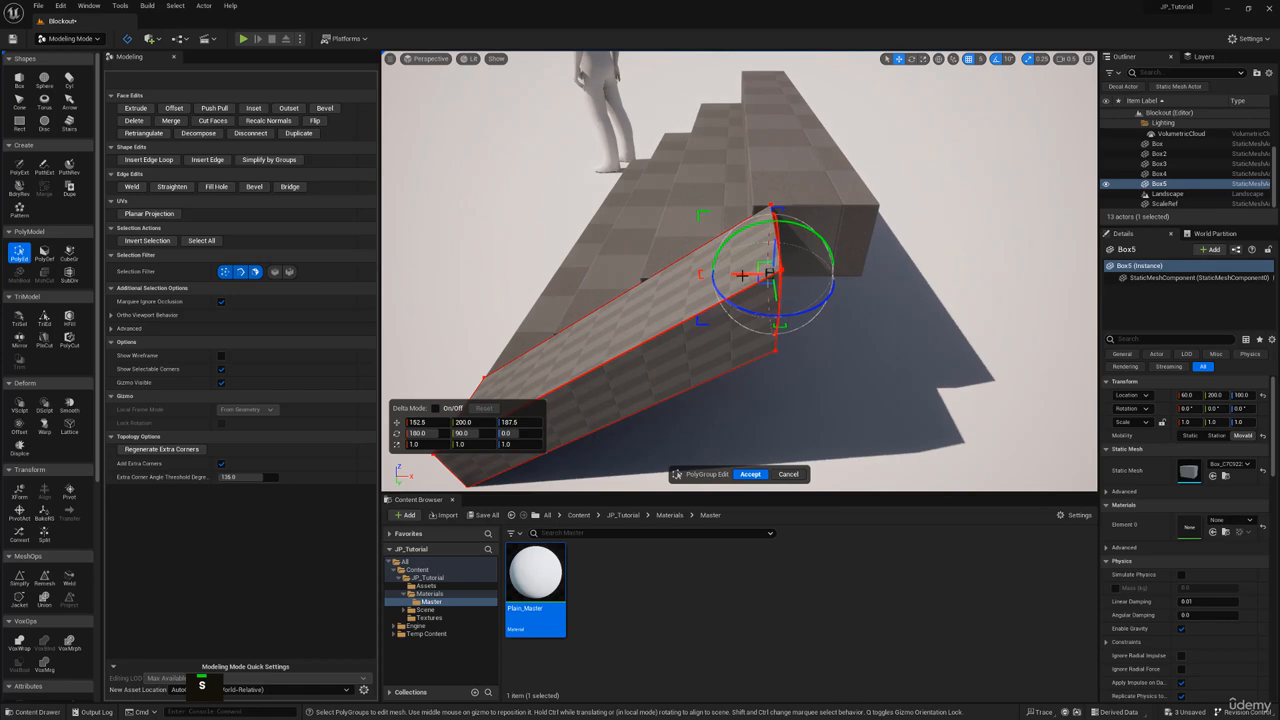
drag(733, 273, 718, 272)
Move the ramp's lower front edge outward in front of the stairs to X 7.5, at Z 100
key(w)
right_drag(716, 273, 665, 240)
key(a)
key(d)
key(w)
key(a)
click(736, 240)
key(s)
key(d)
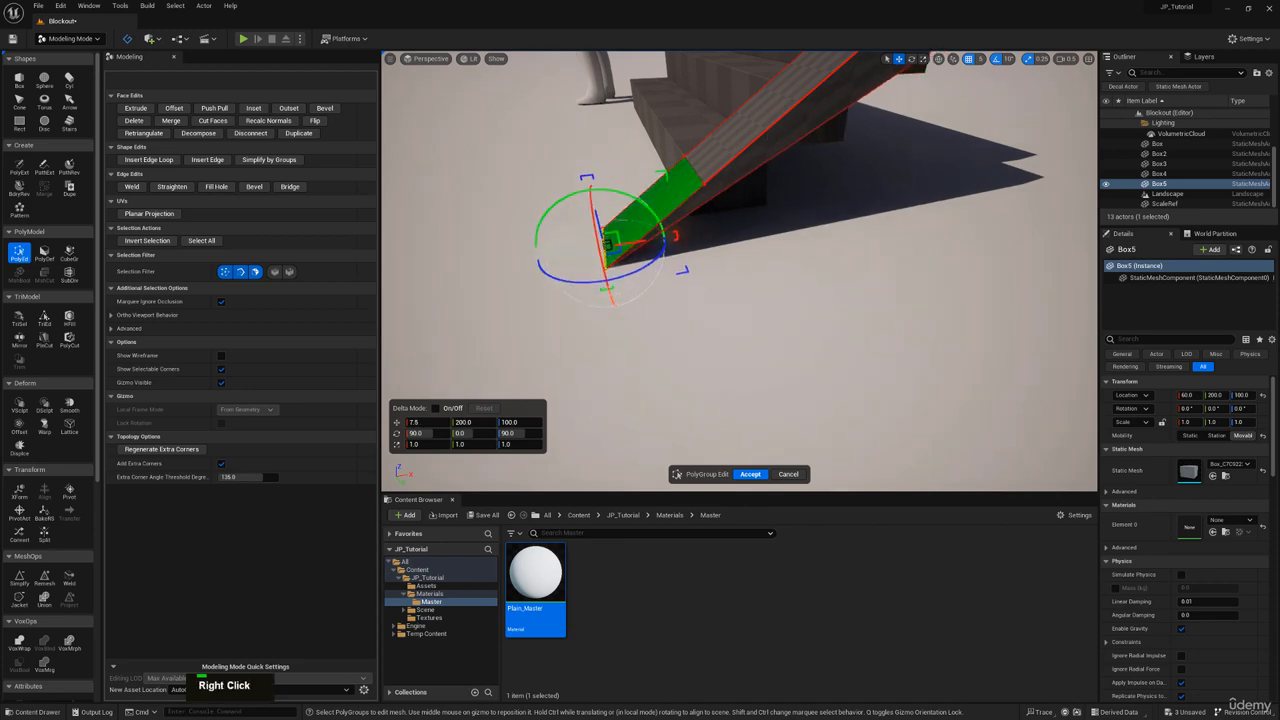
Lower the bottom edge of the ramp's back face to ground level at Z 100
key(a)
right_drag(640, 250, 570, 222)
key(w)
key(e)
key(d)
click(605, 210)
key(s)
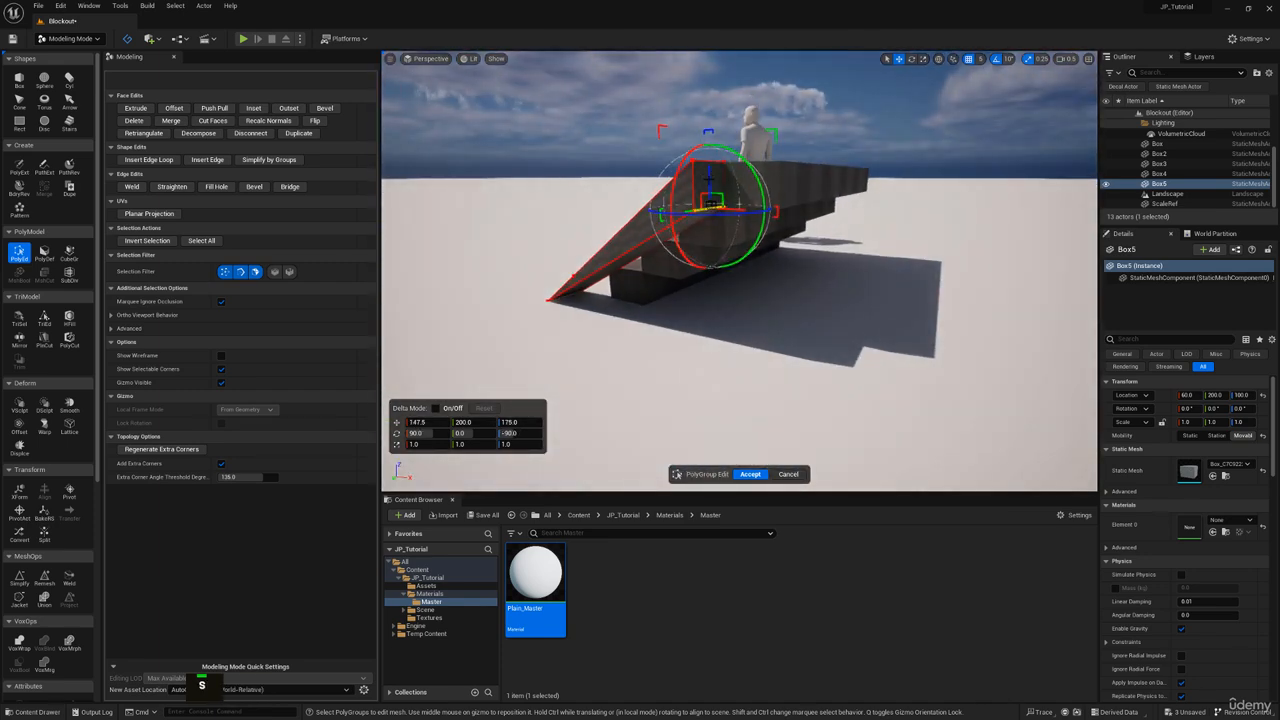
drag(709, 180, 713, 308)
Extrude the ramp's back face horizontally alongside the top step to about X 182.8
key(a)
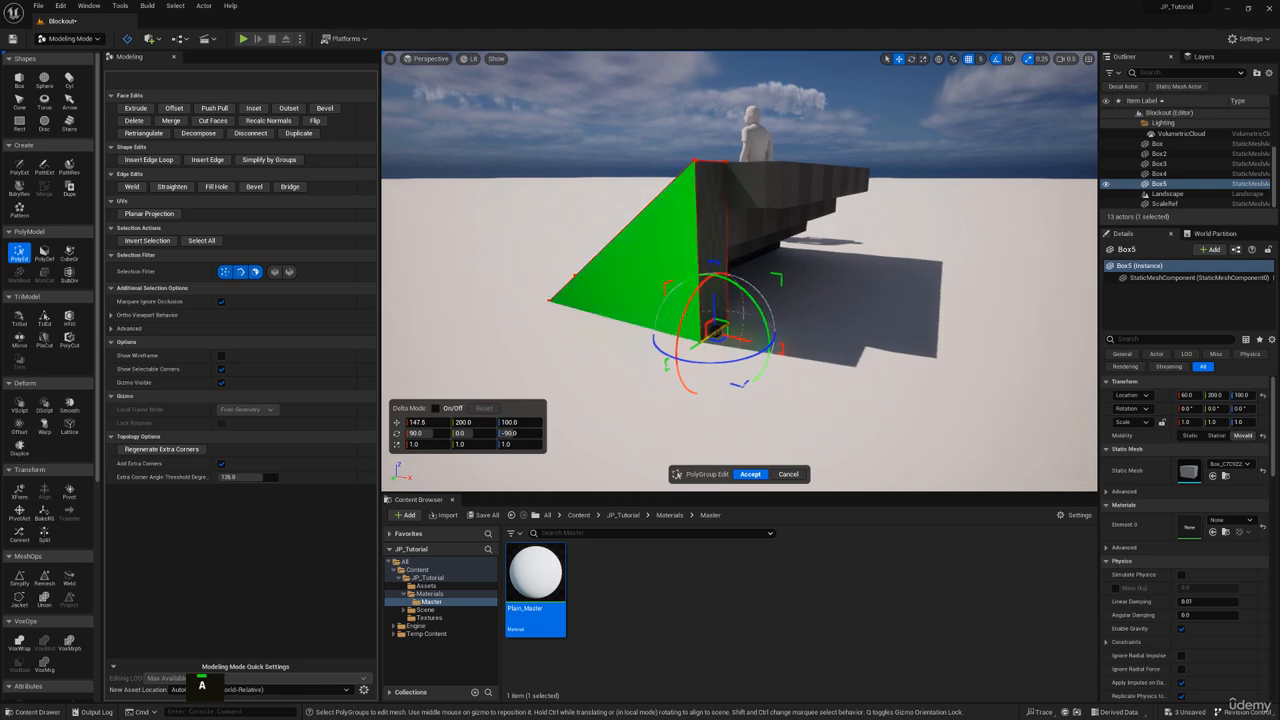
mouse_move(640, 250)
right_down()
mouse_move(708, 268)
mouse_move(598, 212)
mouse_move(650, 242)
right_up()
key(e)
key(w)
key(d)
click(598, 212)
key(a)
key(e)
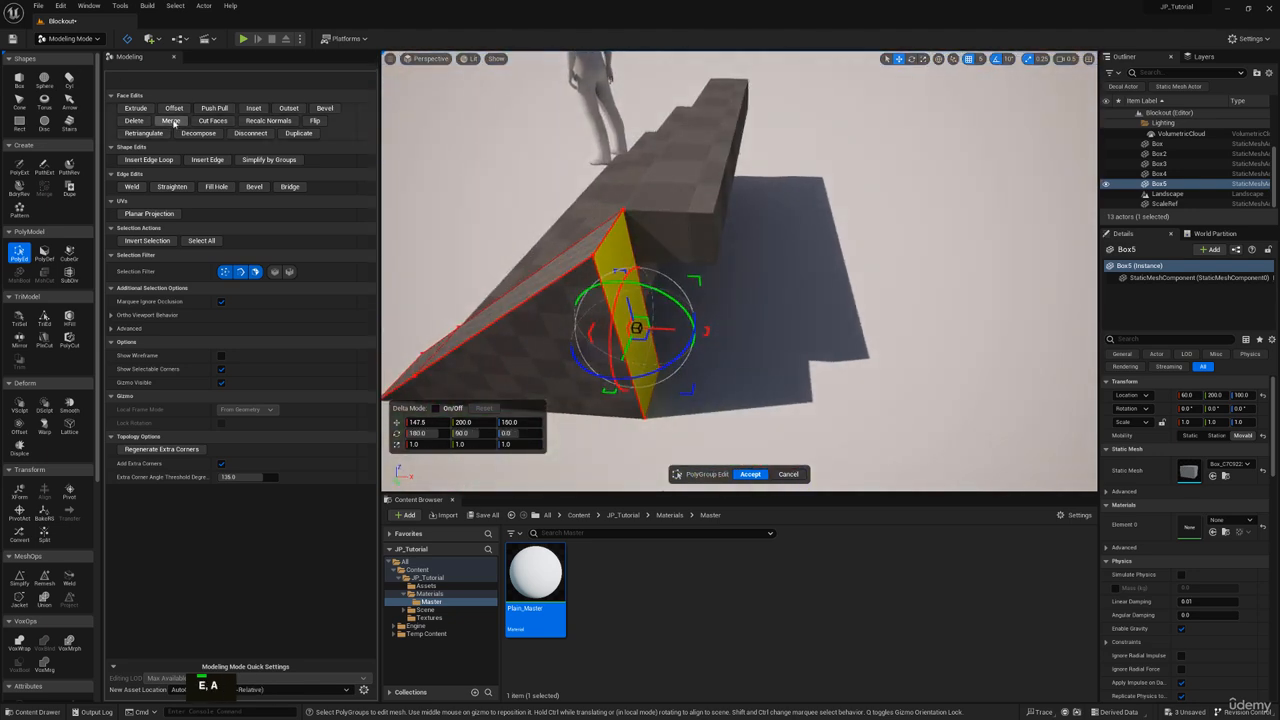
click(136, 108)
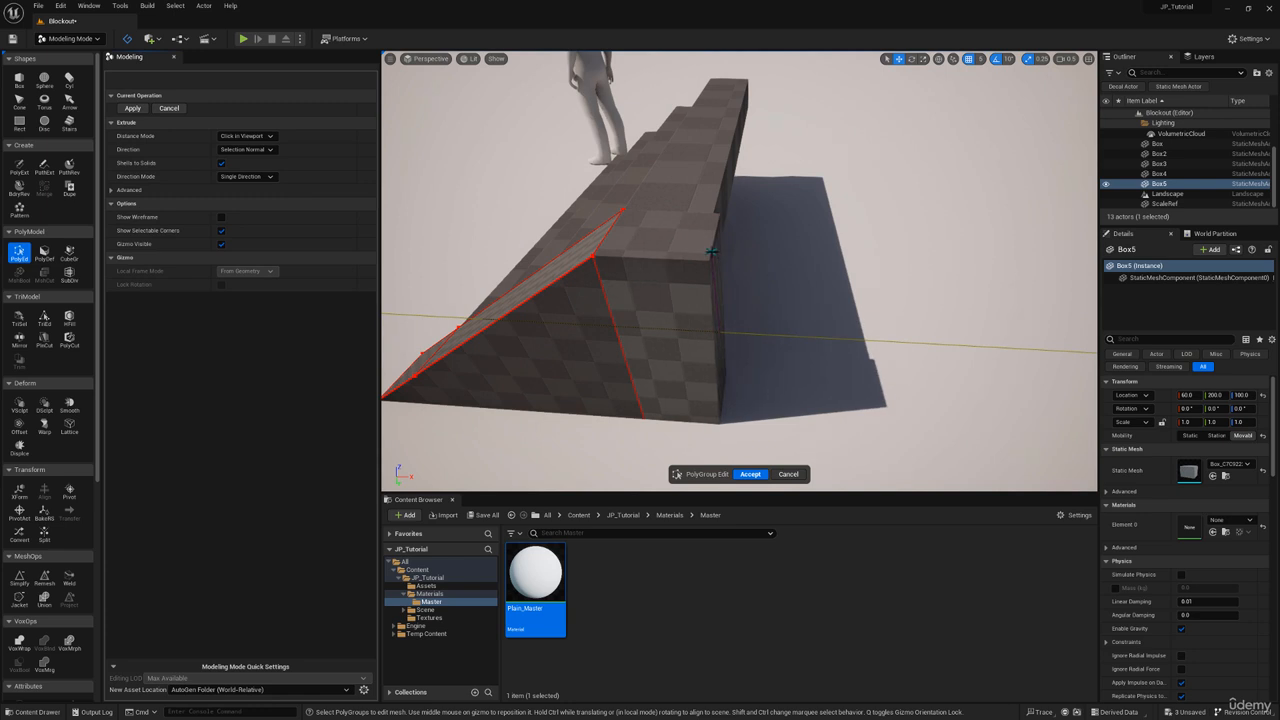
click(708, 254)
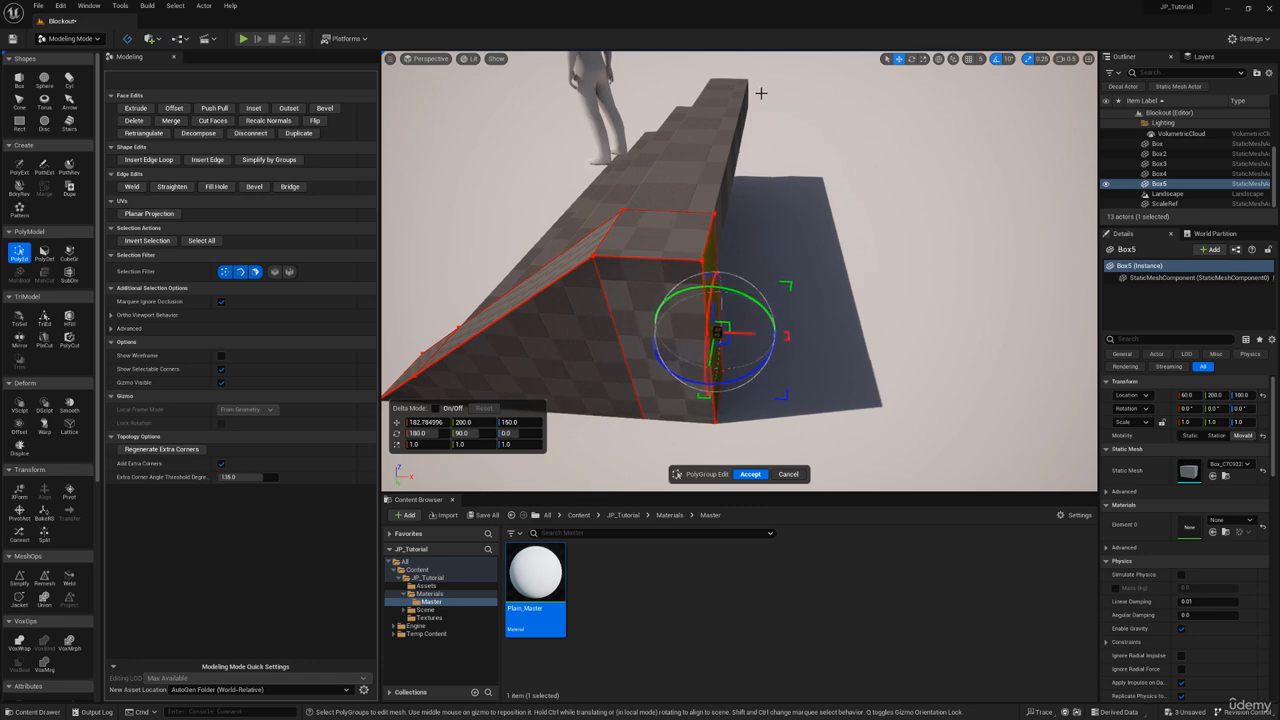
Raise the flat top face of the side border slightly above the top step
right_drag(761, 93, 761, 93)
key(a)
key(e)
click(713, 247)
right_drag(713, 247, 713, 247)
scroll(713, 247, down, 4)
key(q)
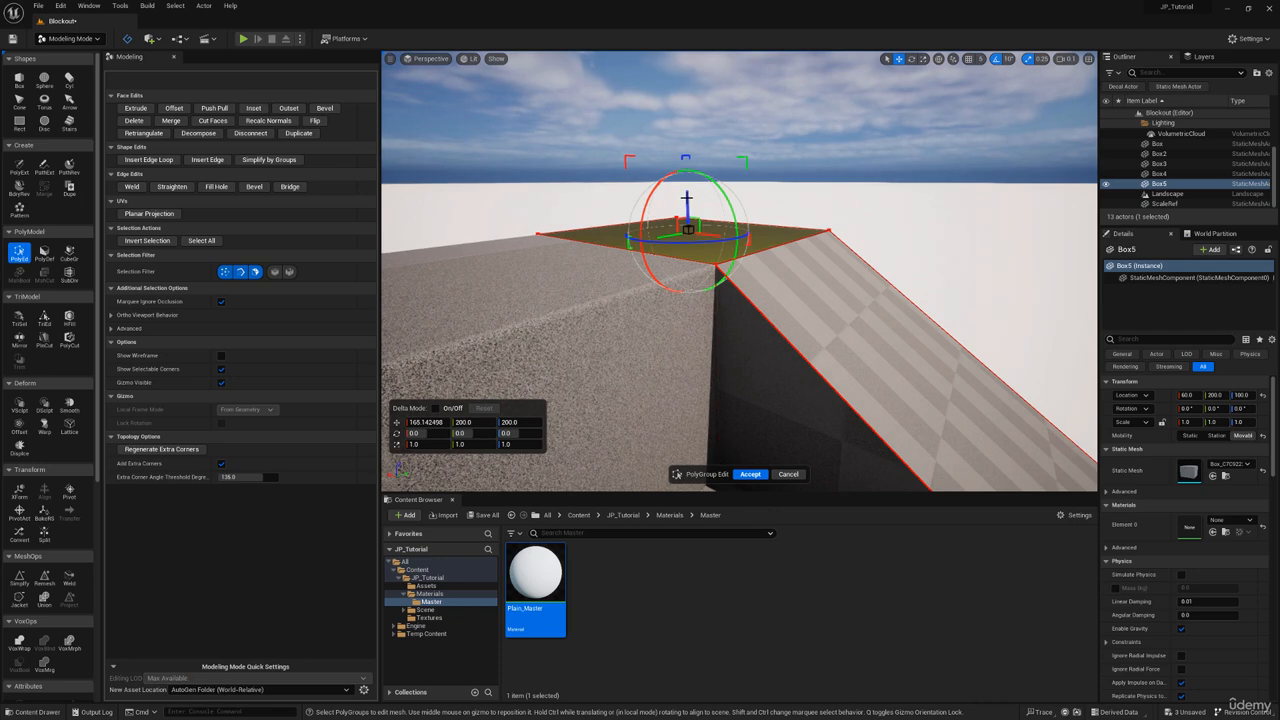
drag(687, 198, 687, 184)
Raise the lower sloped face of the side border to about Z 114.13
key(s)
right_drag(708, 204, 709, 197)
scroll(708, 204, up, 1)
key(s)
key(w)
key(q)
click(693, 176)
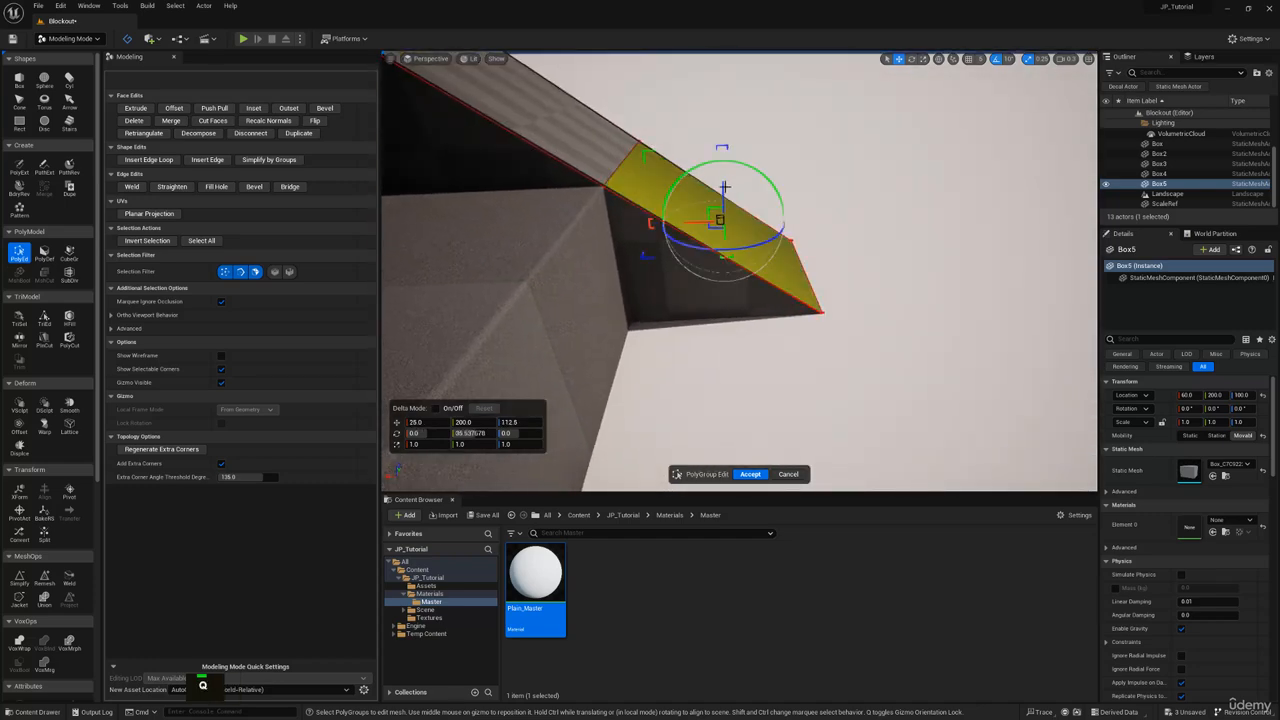
drag(722, 186, 723, 178)
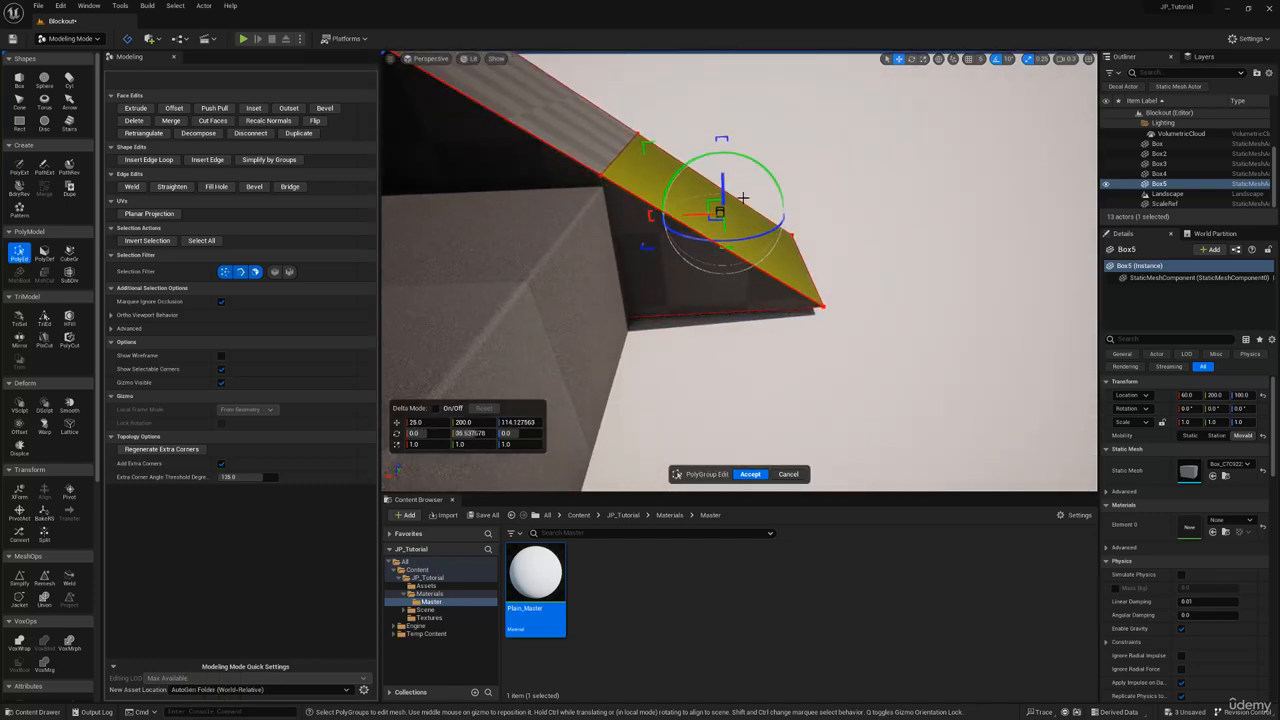
Lower both underside faces of the side border together to about Z 99.8
key(d)
right_drag(743, 197, 743, 197)
key(q)
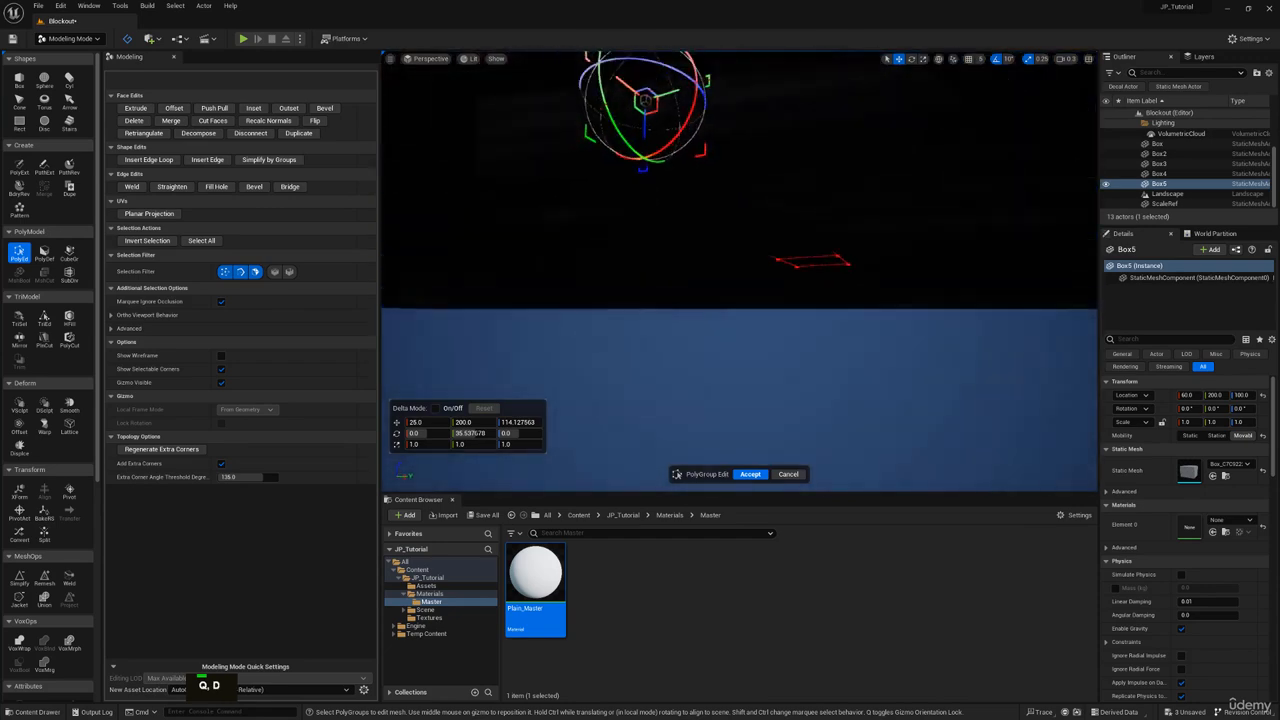
click(752, 216)
shift+click(812, 260)
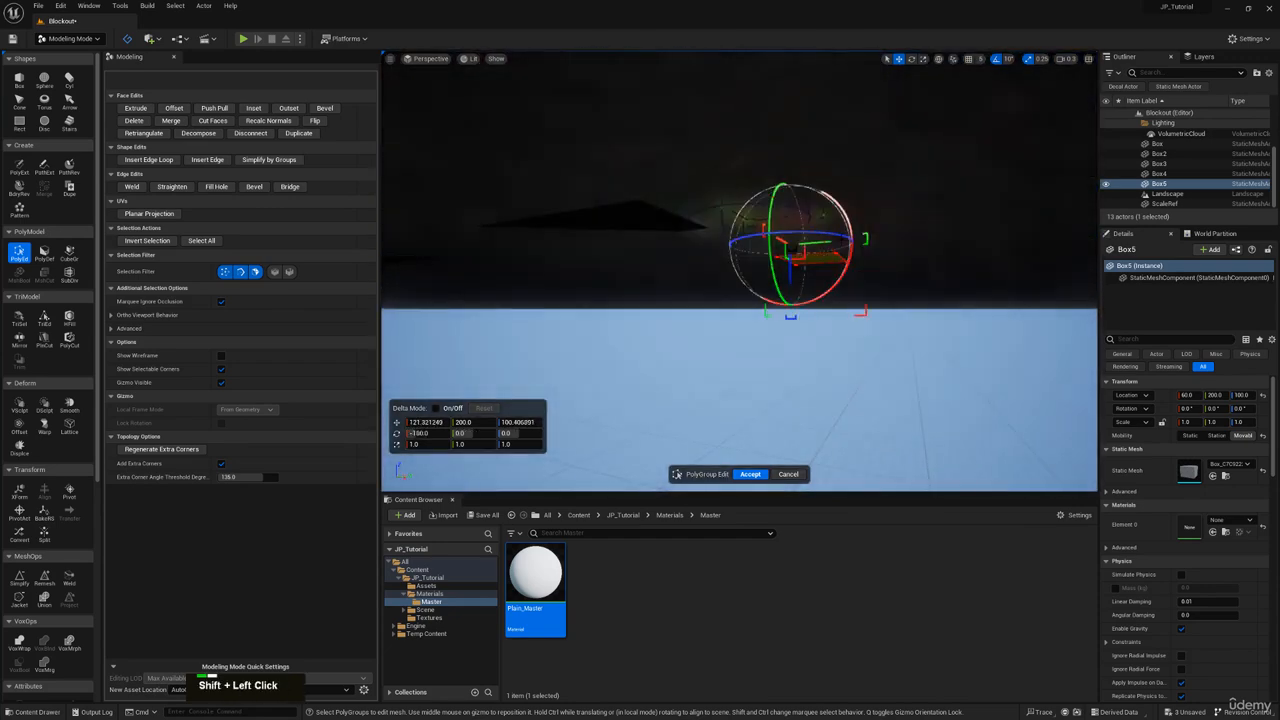
key(e)
right_drag(812, 260, 812, 260)
drag(807, 221, 807, 224)
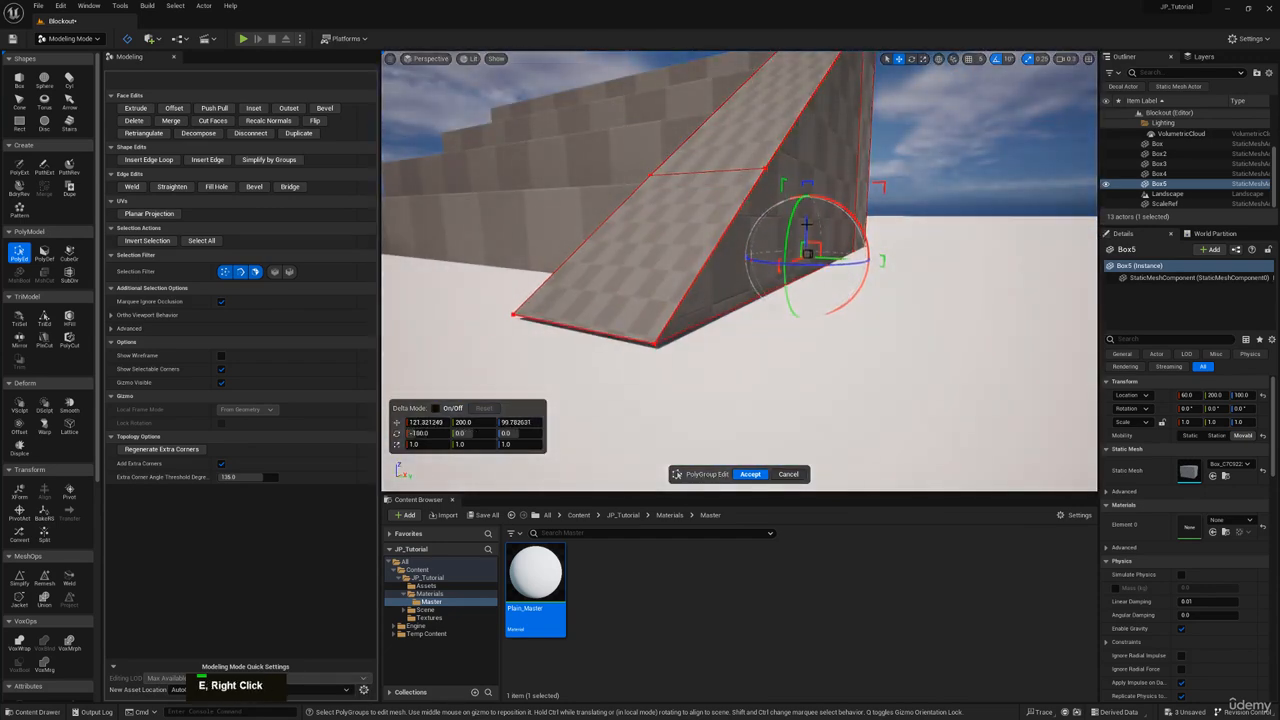
Move the border's front bottom edge outward to about X 6.54 and accept the polygroup edit
key(s)
right_drag(806, 227, 806, 227)
key(d)
drag(756, 420, 822, 238)
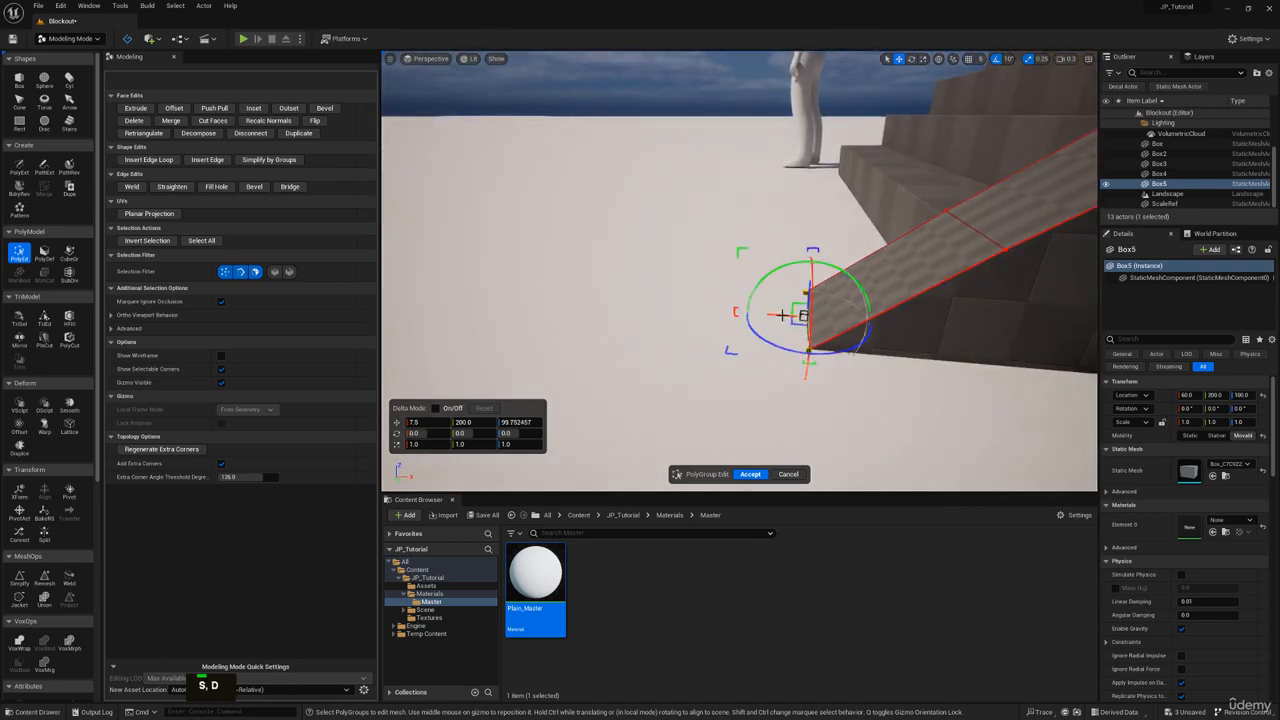
drag(782, 315, 776, 315)
key(d)
right_drag(776, 315, 776, 315)
key(e)
key(a)
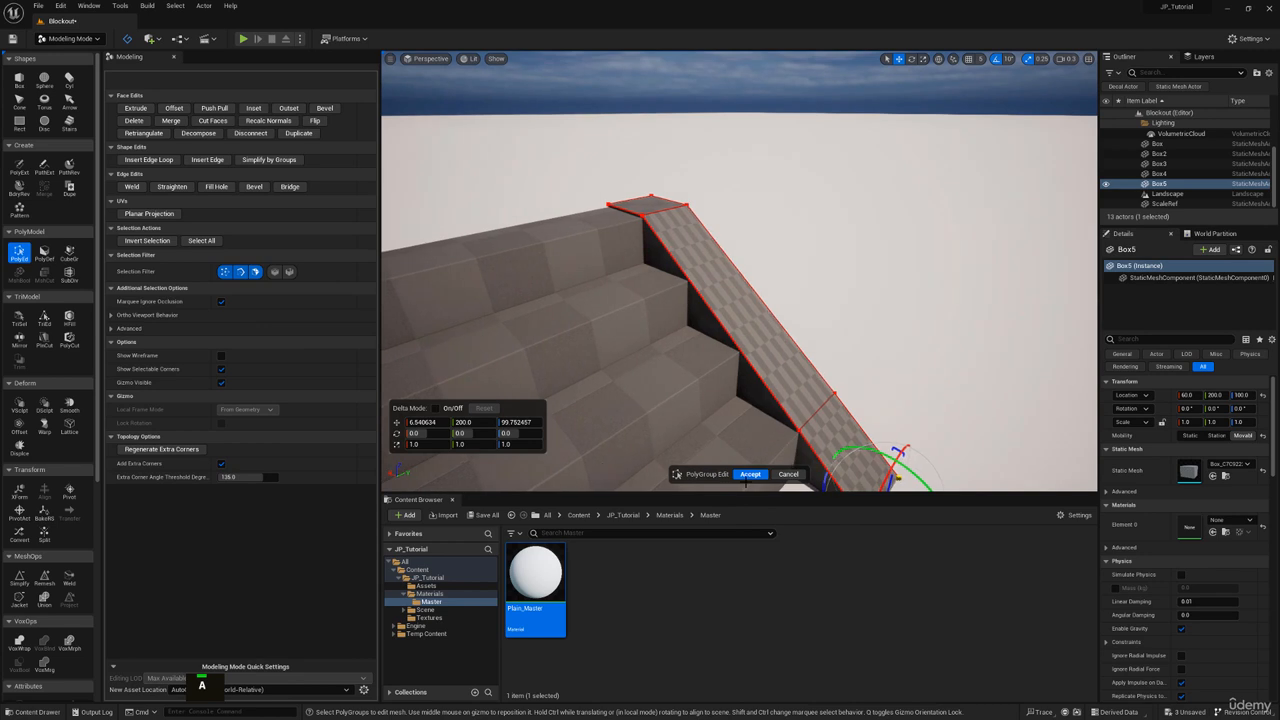
click(757, 475)
Copy the finished side border and place the copy against the opposite side of the stairs, at about Y -80
right_drag(845, 239, 845, 239)
key(a)
key(ctrl+c)
key(ctrl+v)
drag(966, 366, 578, 358)
key(w)
right_drag(578, 358, 655, 370)
key(a)
drag(655, 370, 667, 375)
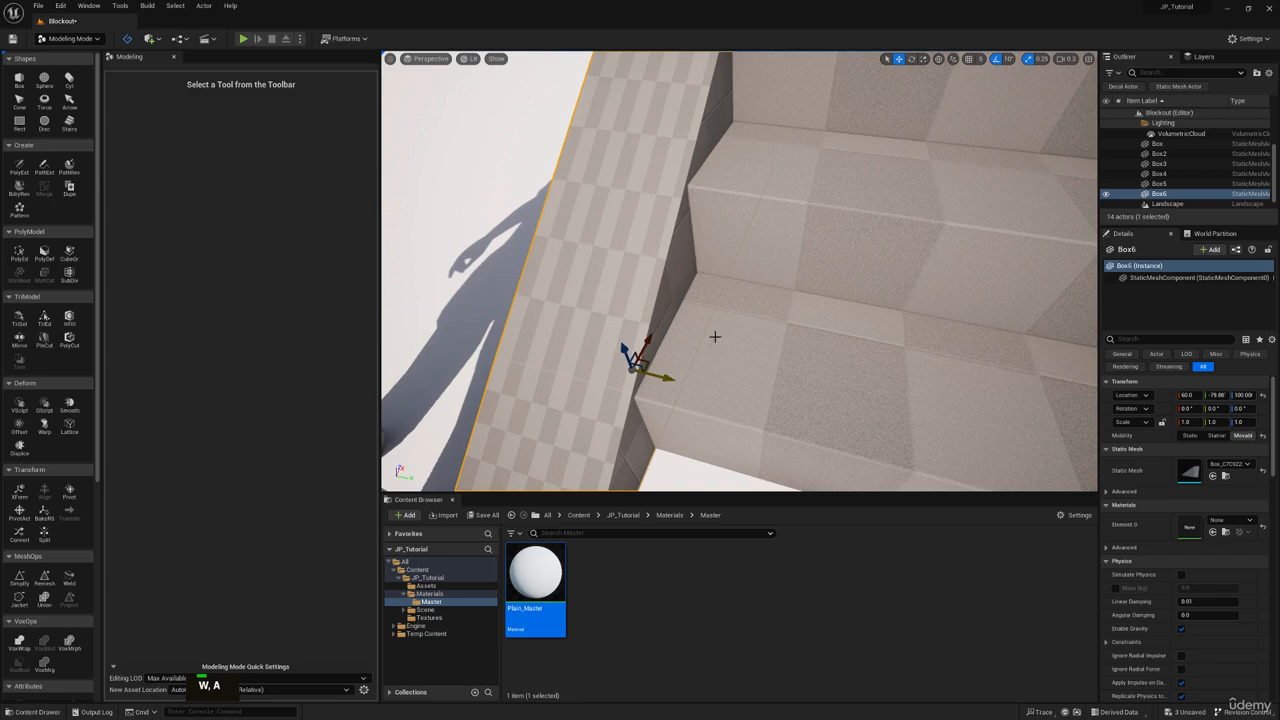
Examine the lower staircase and the landing slabs in front of it in the reference painting
key(s)
right_drag(715, 337, 630, 268)
scroll(715, 337, up, 1)
key(d)
right_drag(600, 2, 557, 271)
scroll(535, 390, down, 4)
middle_drag(525, 432, 580, 407)
scroll(579, 407, up, 2)
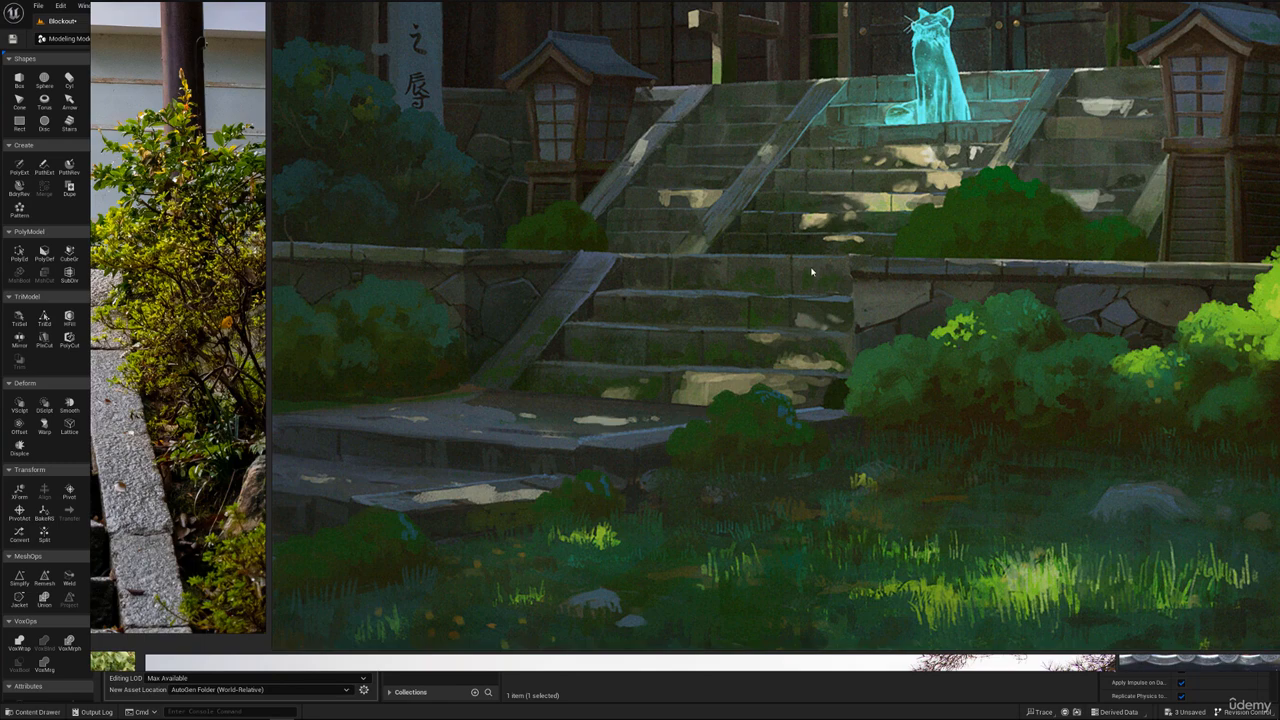
right_drag(668, 457, 668, 2)
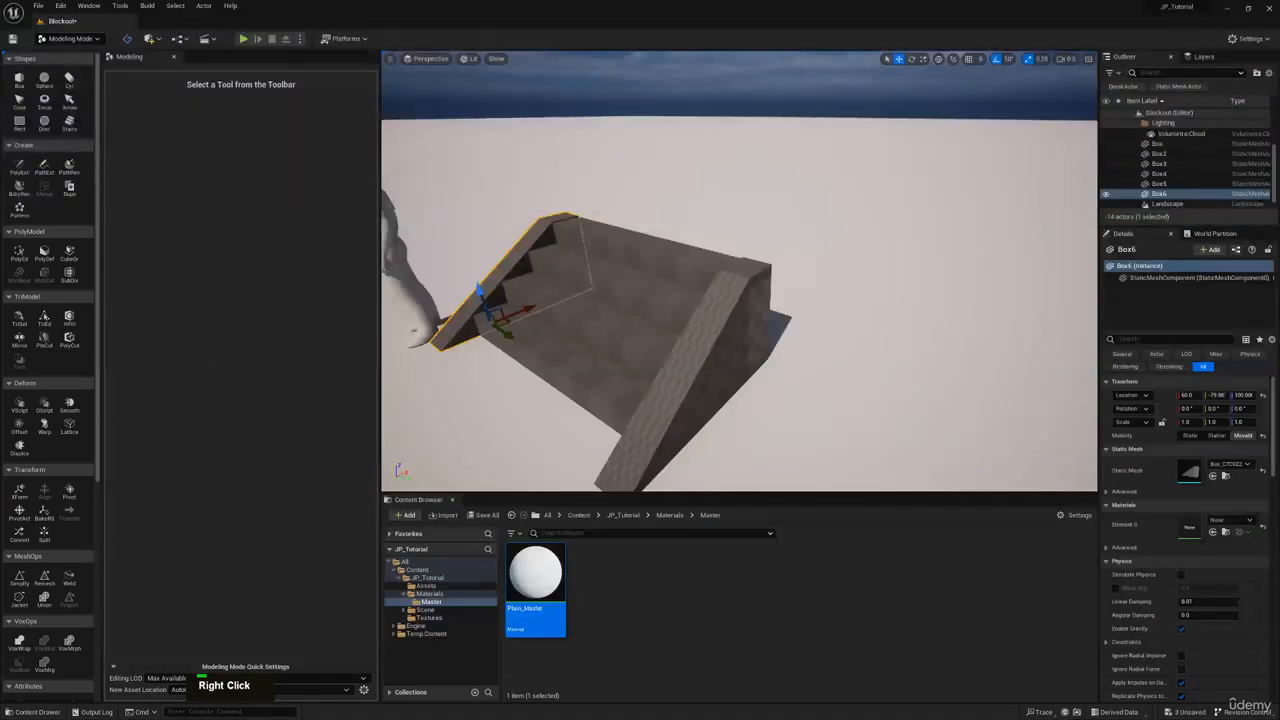
Copy the lowest step and move the copy out in front of the stairs to about X -13.73
click(544, 345)
right_drag(544, 345, 718, 244)
key(w)
key(q)
key(ctrl+c)
key(ctrl+v)
drag(734, 257, 660, 266)
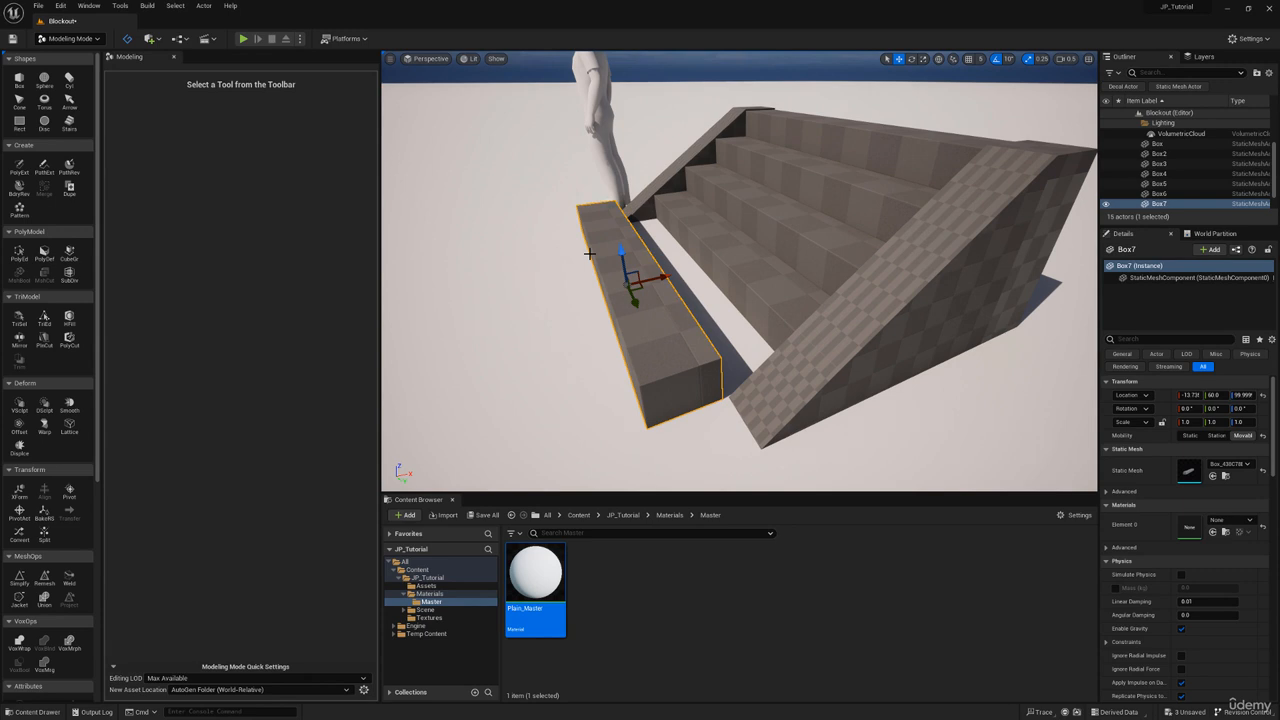
Inspect the individual stair steps one after another to compare their static meshes
click(742, 256)
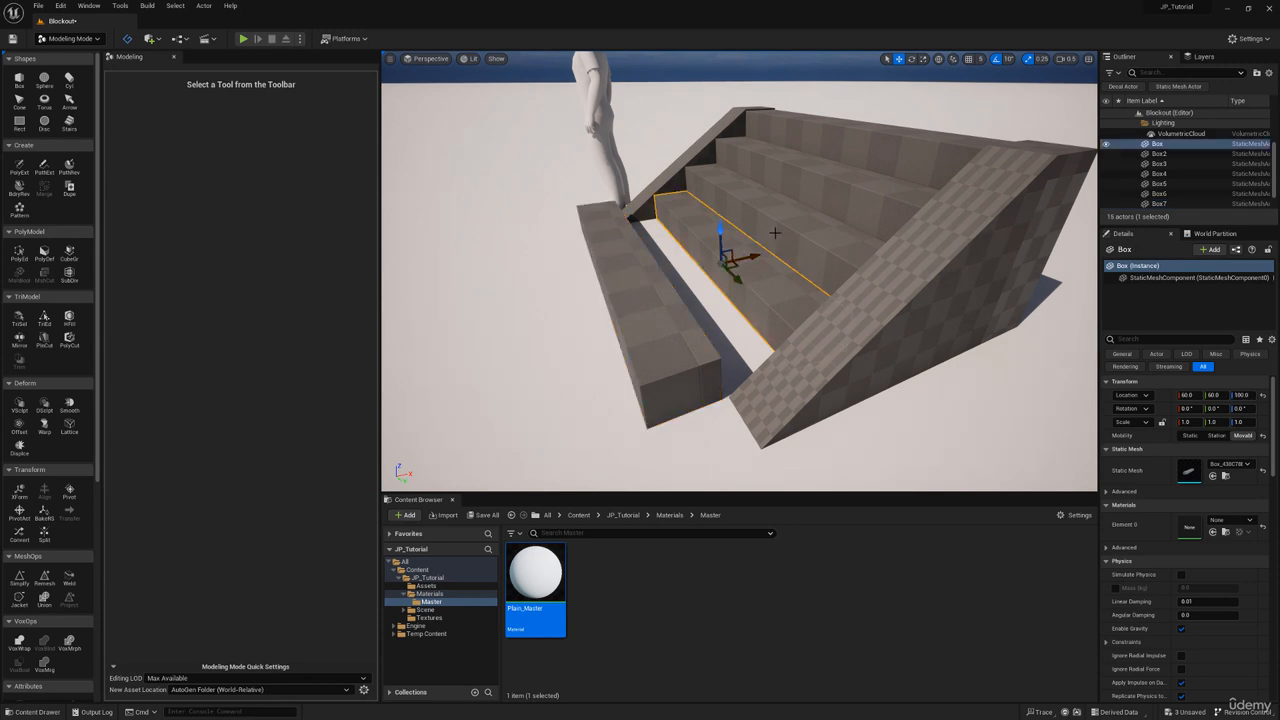
click(776, 228)
click(815, 196)
click(858, 147)
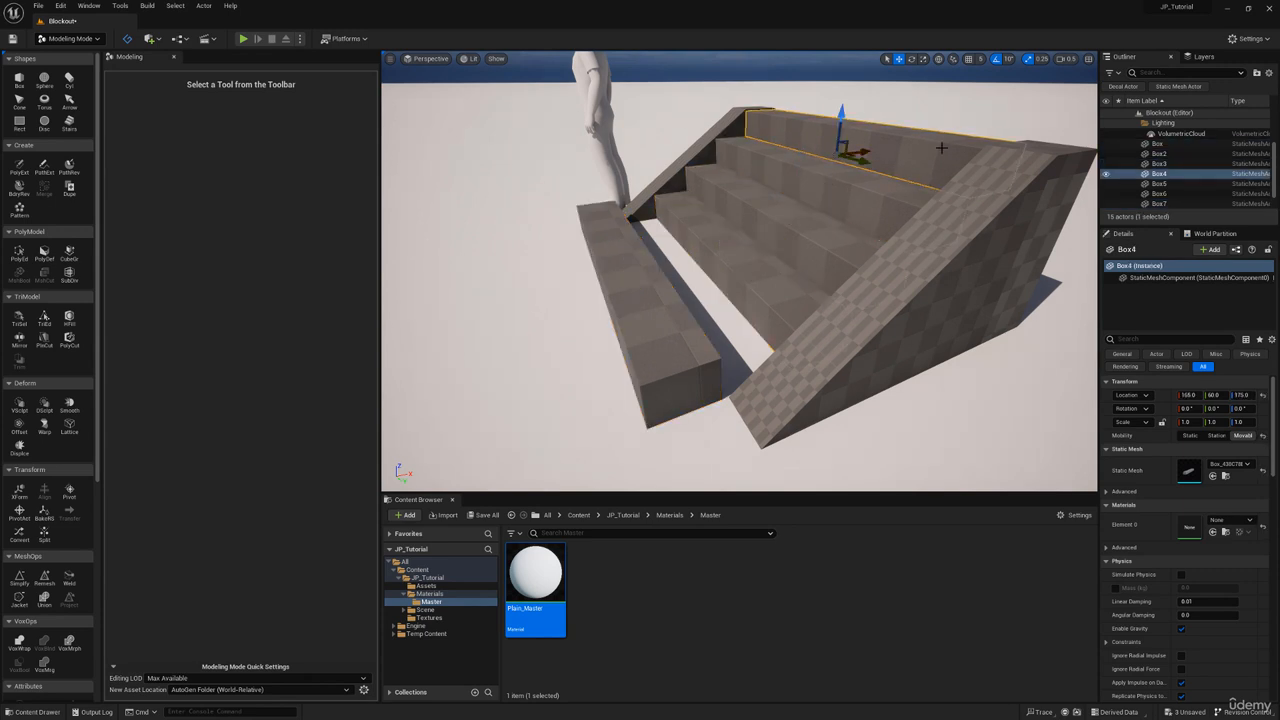
click(810, 212)
click(762, 240)
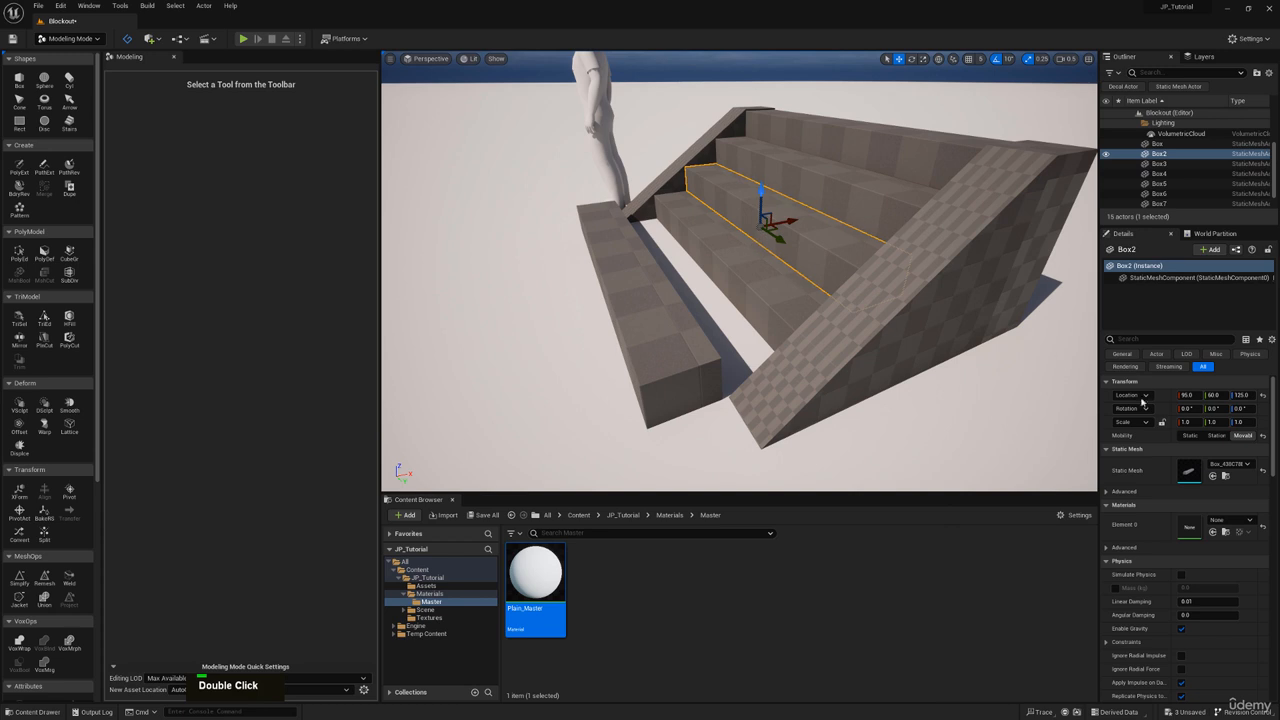
click(742, 277)
Duplicate the copied step as a separate mesh, deleting the input, and slide it against the stairs to about X 27.95
double_click(634, 280)
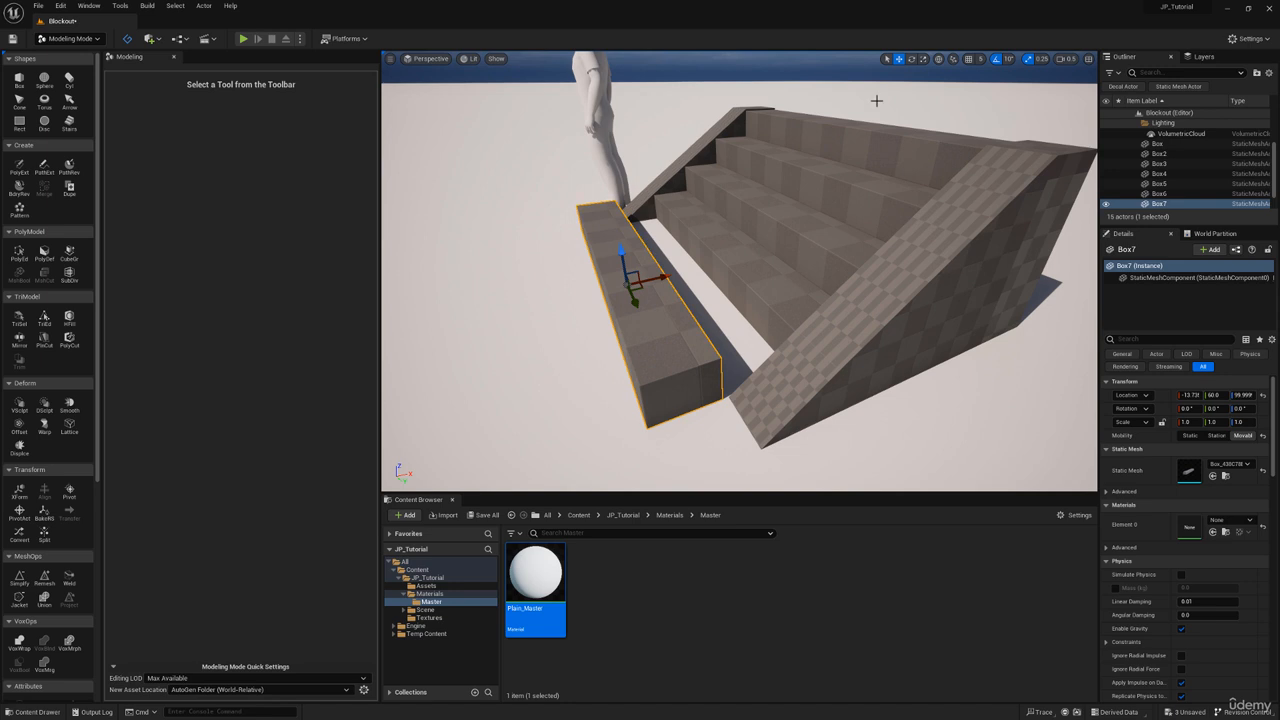
click(70, 189)
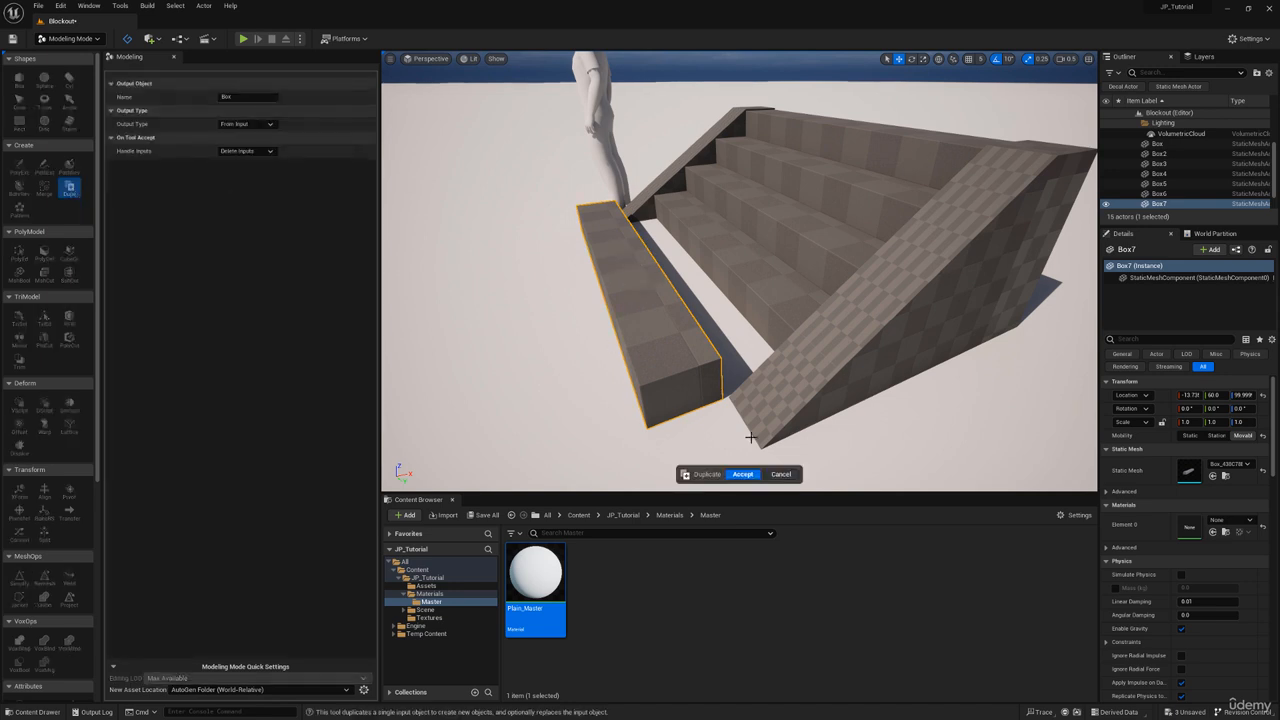
click(743, 474)
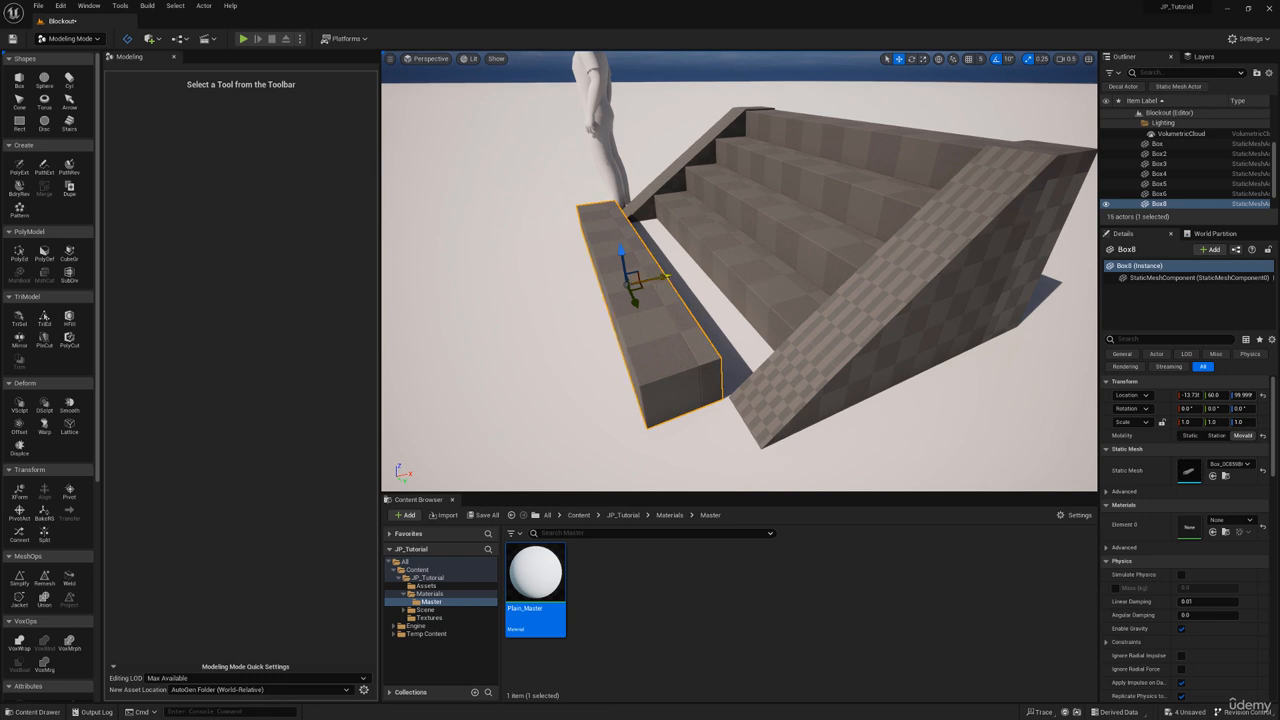
drag(666, 276, 716, 274)
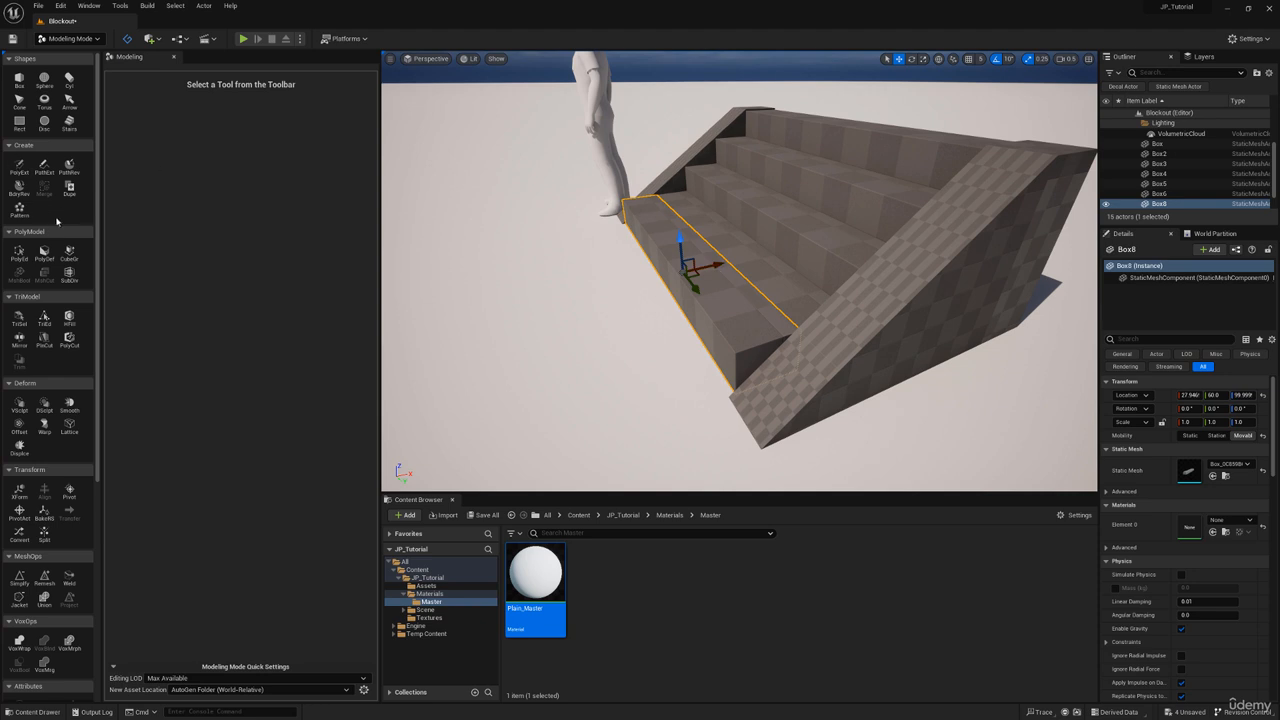
Edit the front slab's polygroups and lower its top face to about Z 112
click(18, 252)
click(697, 263)
key(q)
right_drag(697, 263, 700, 230)
key(w)
drag(636, 149, 629, 176)
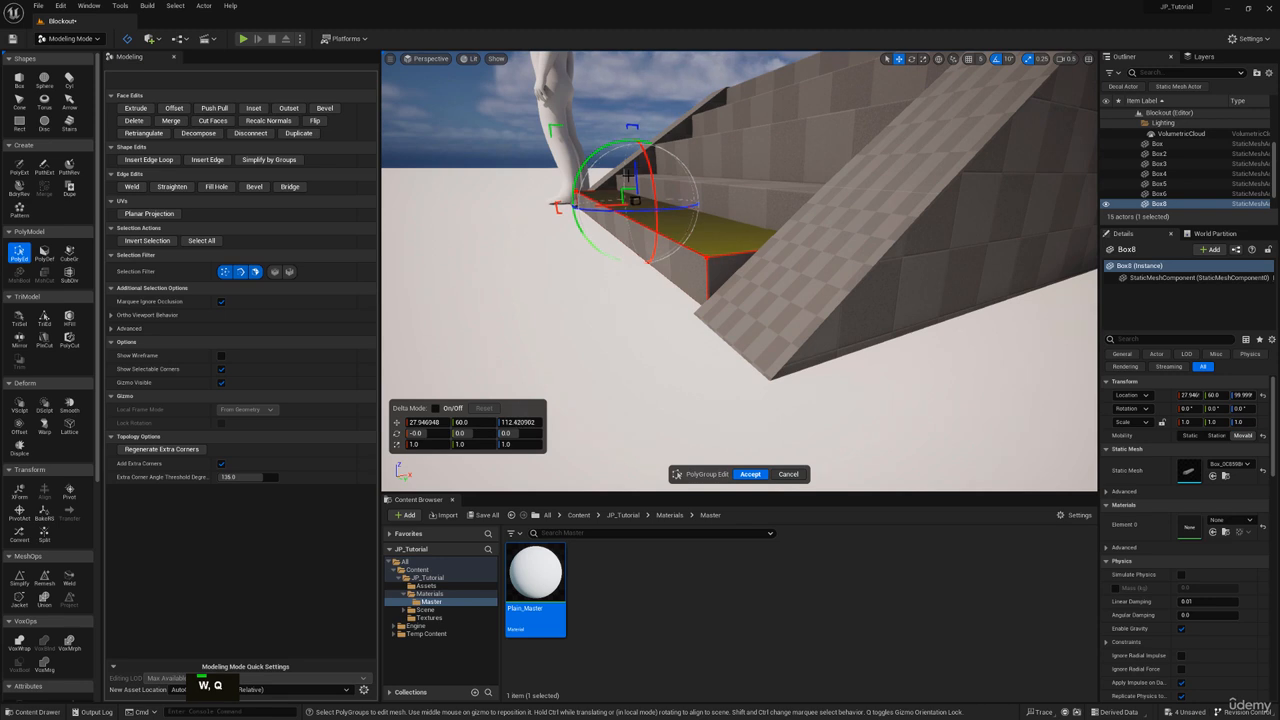
Pull the slab's front face outward from the stairs to about X -129.5
click(686, 264)
key(s)
right_drag(686, 264, 705, 315)
key(e)
drag(731, 247, 610, 246)
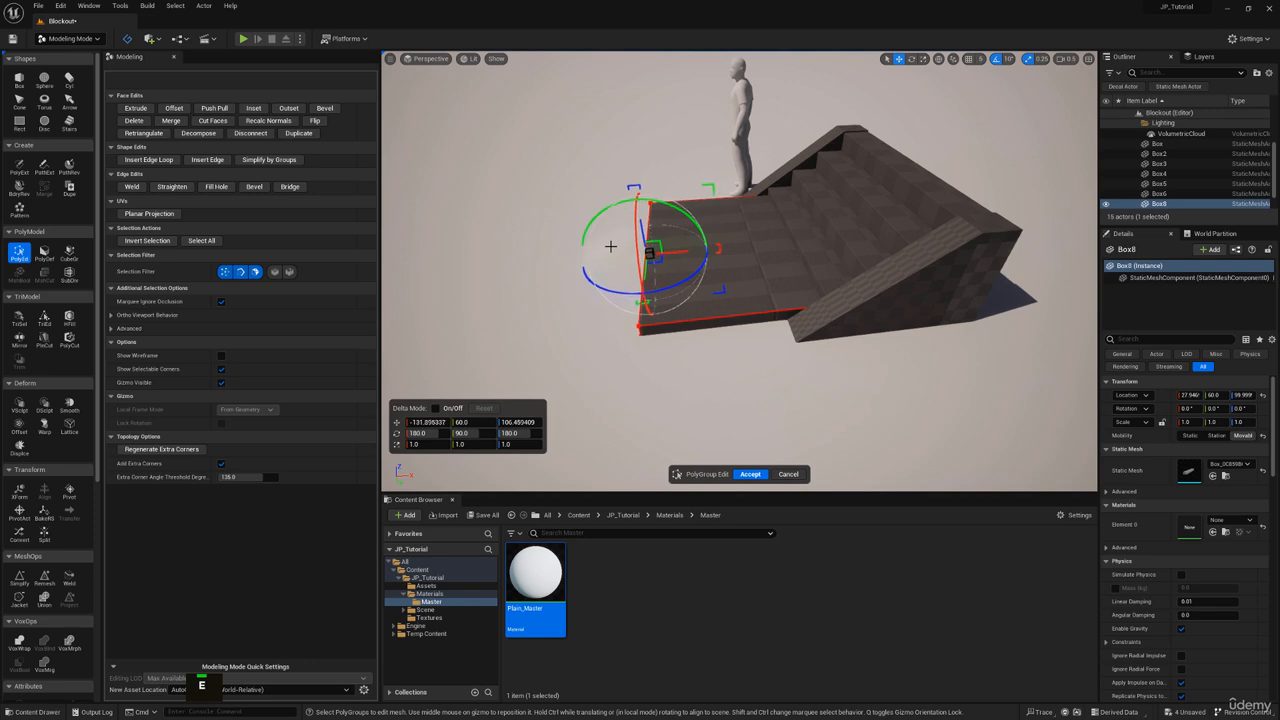
key(w)
mouse_move(662, 226)
right_down()
mouse_move(690, 218)
mouse_move(642, 217)
right_up()
key(s)
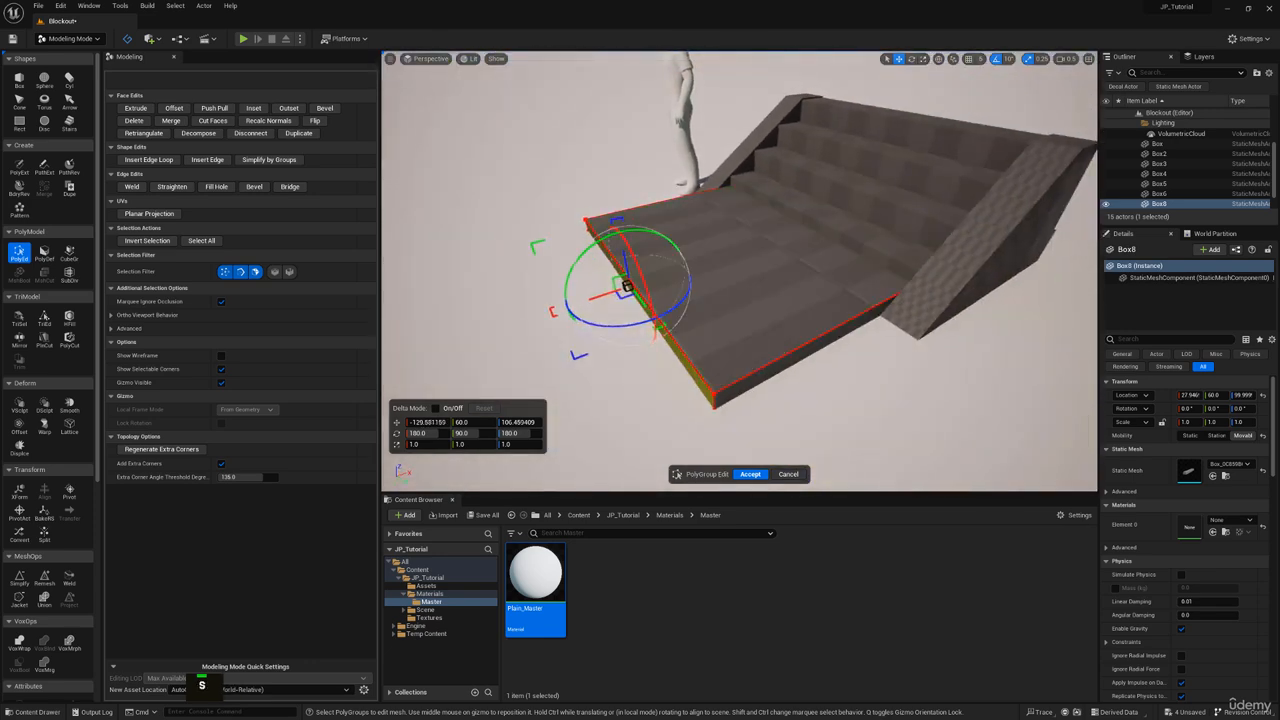
Set the landing slab's front face back to about X -73.28 and accept the polygroup edit
right_drag(959, 207, 760, 232)
key(d)
drag(715, 236, 747, 236)
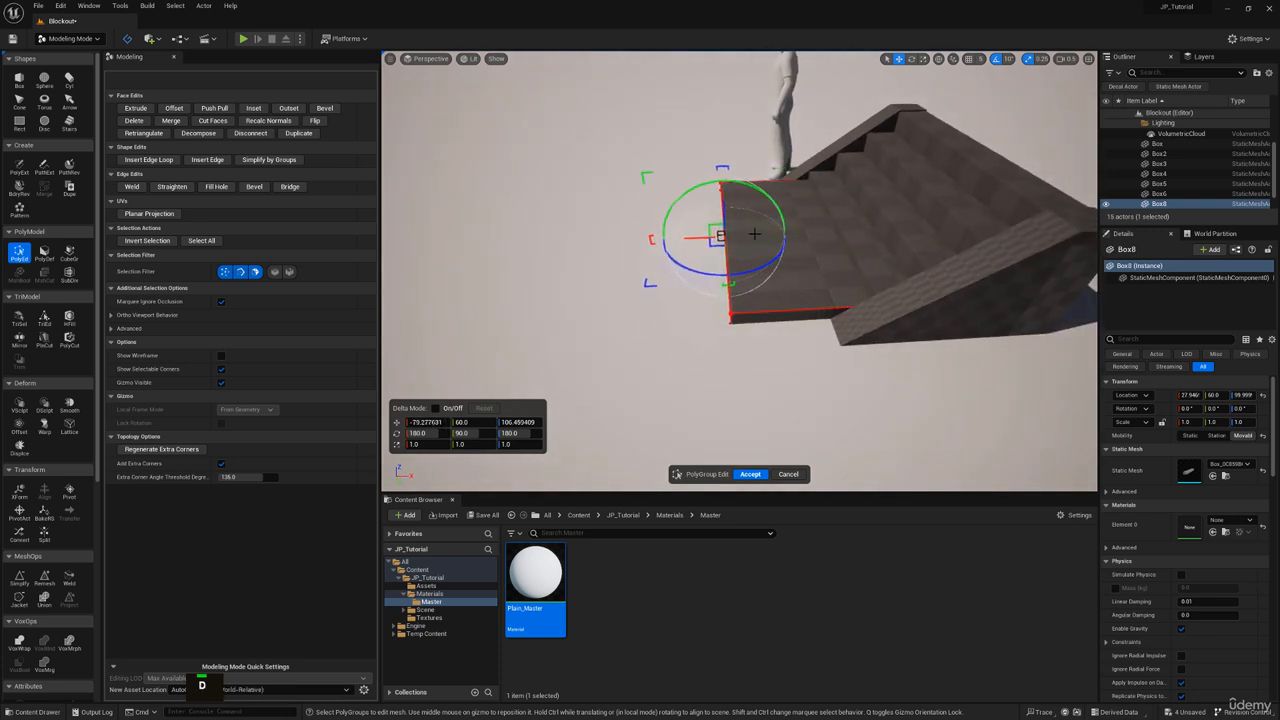
key(a)
right_drag(758, 236, 950, 238)
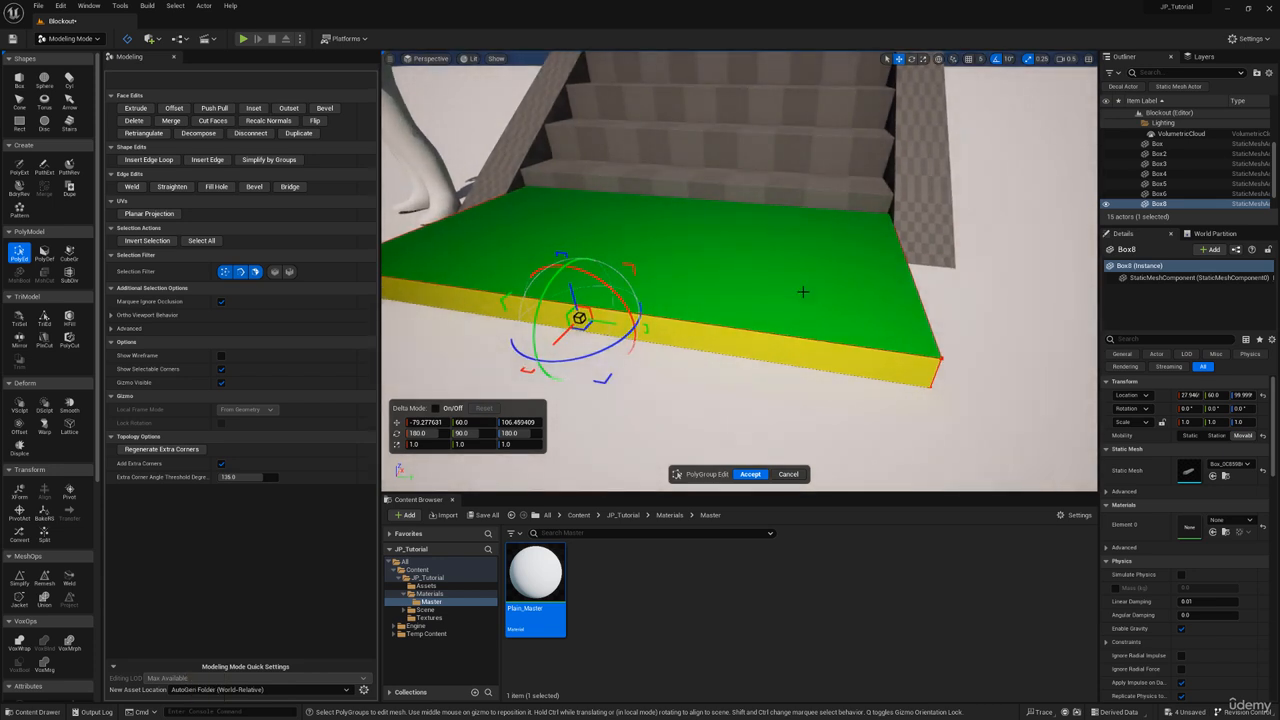
right_drag(802, 291, 539, 460)
key(d)
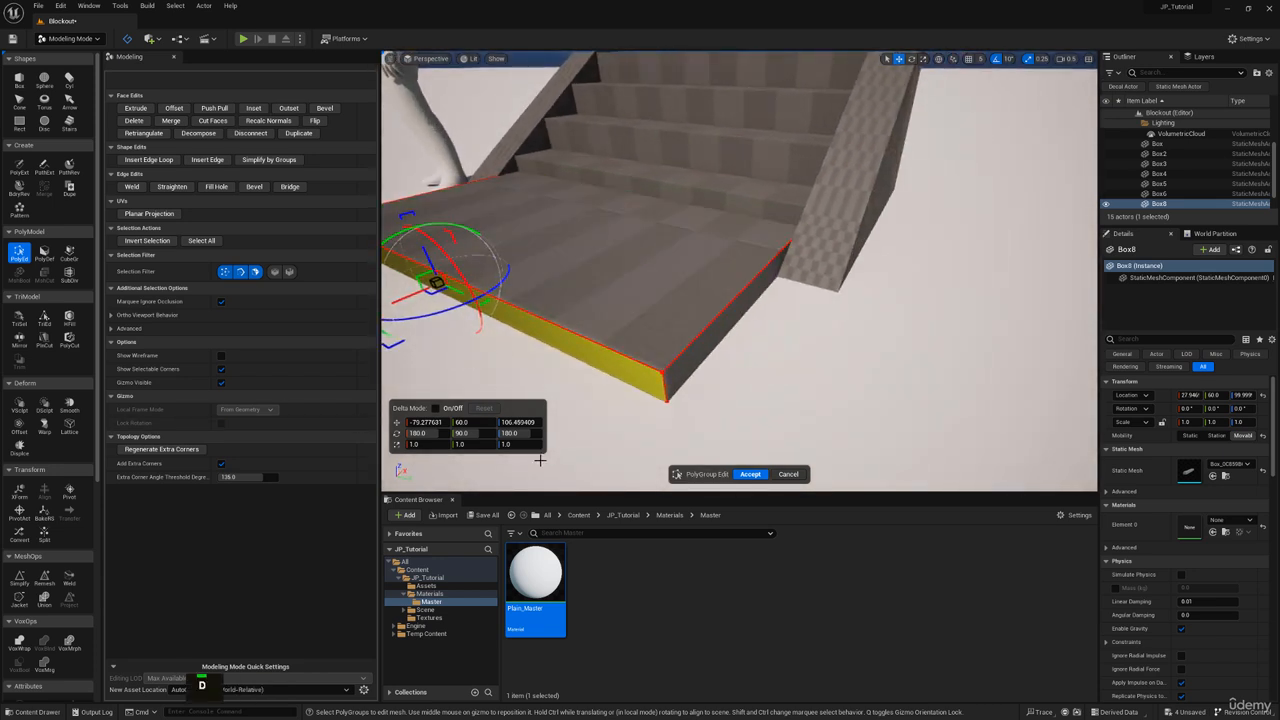
click(752, 474)
Create a new box at the landing's outer front corner, at about X -62 on ground level Z 100
key(a)
right_drag(766, 446, 750, 480)
key(s)
key(w)
key(e)
key(q)
key(s)
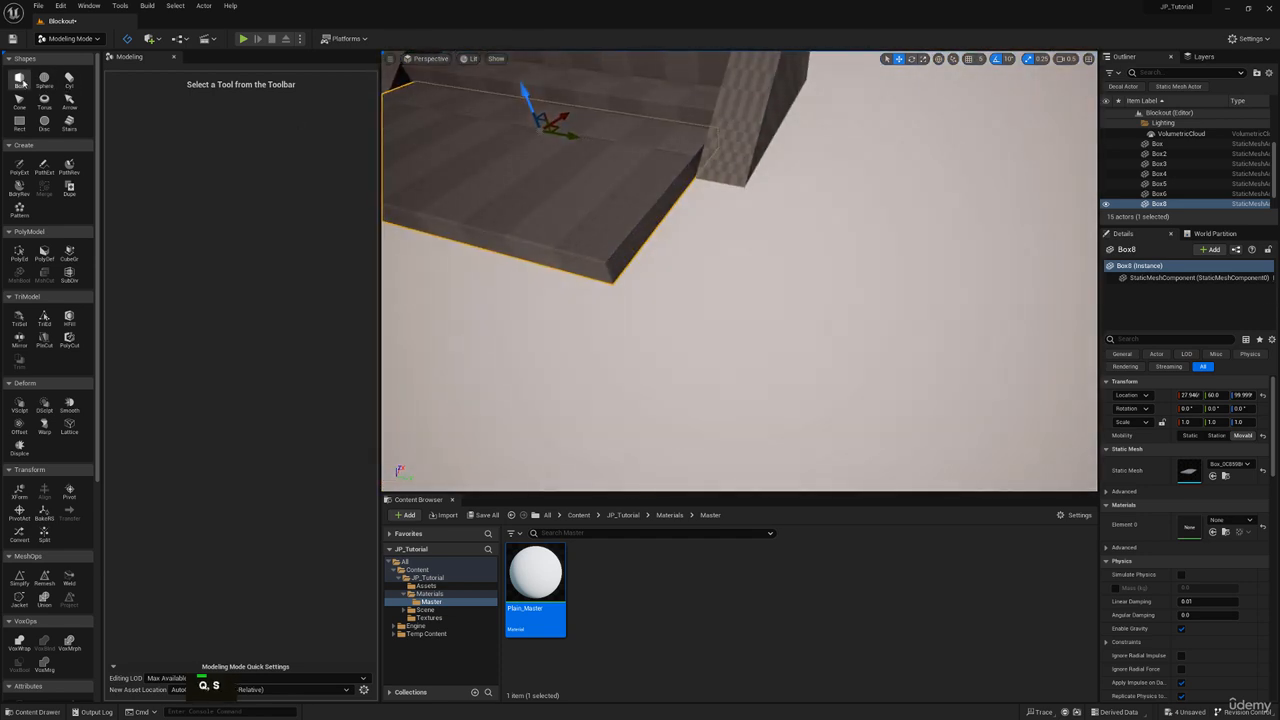
click(19, 79)
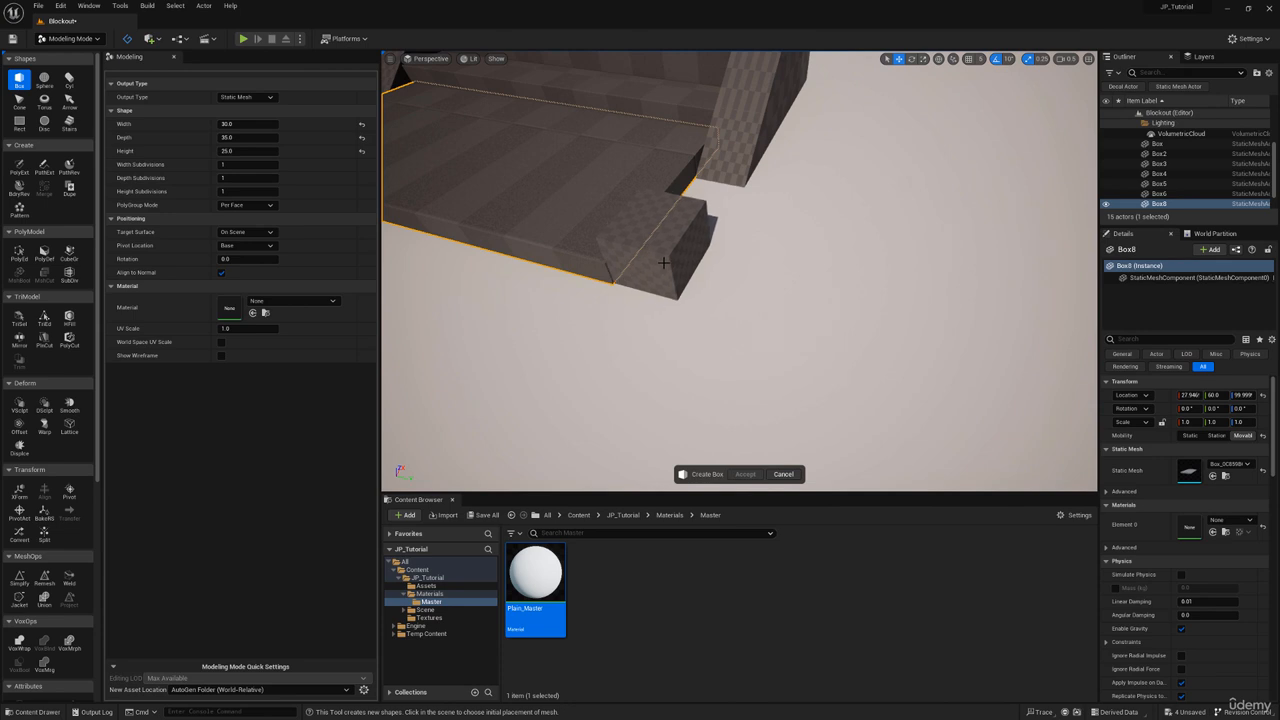
click(661, 264)
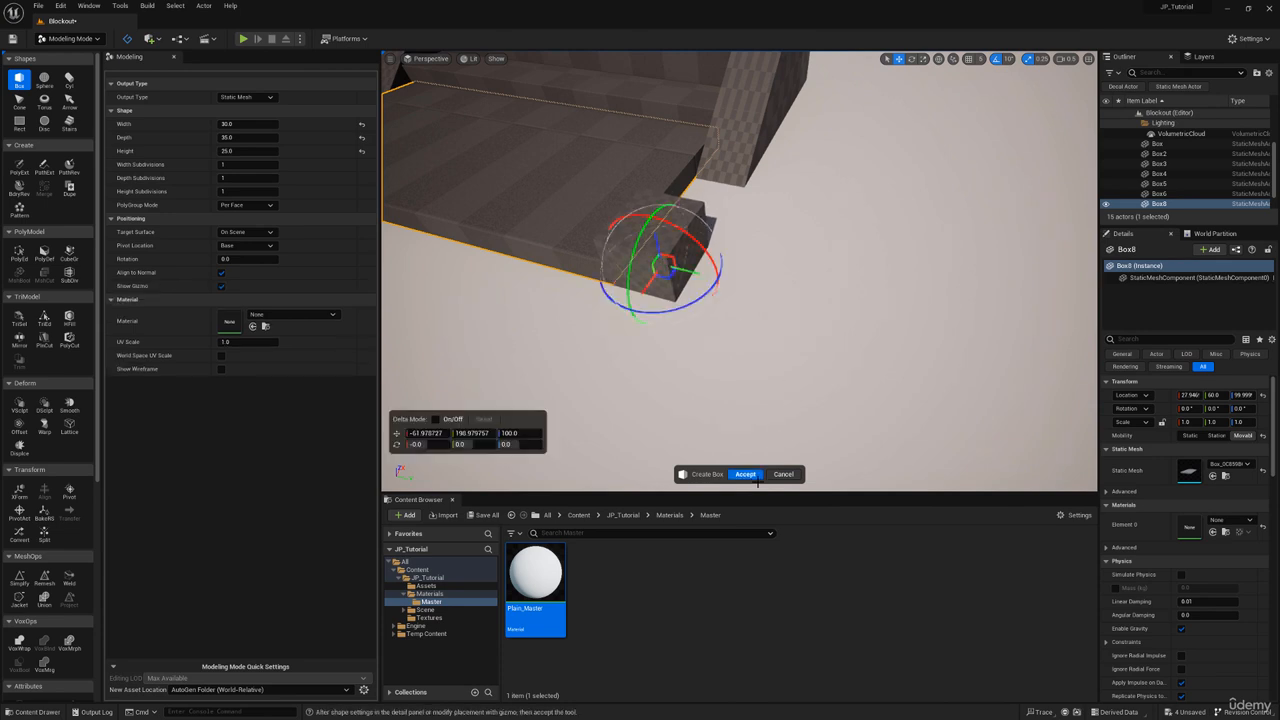
click(746, 474)
Nudge the new corner box along the landing's edge to about X -63.15
key(a)
mouse_move(756, 255)
right_down()
mouse_move(740, 260)
mouse_move(756, 255)
right_up()
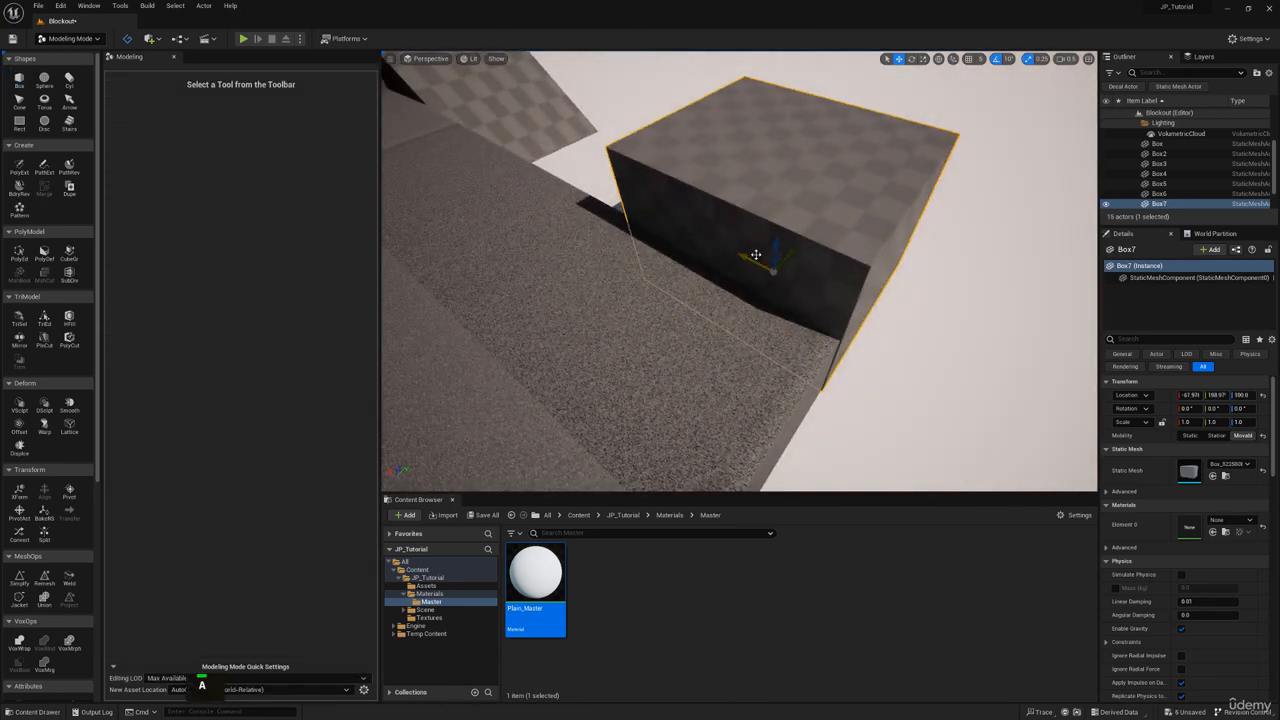
drag(744, 256, 750, 256)
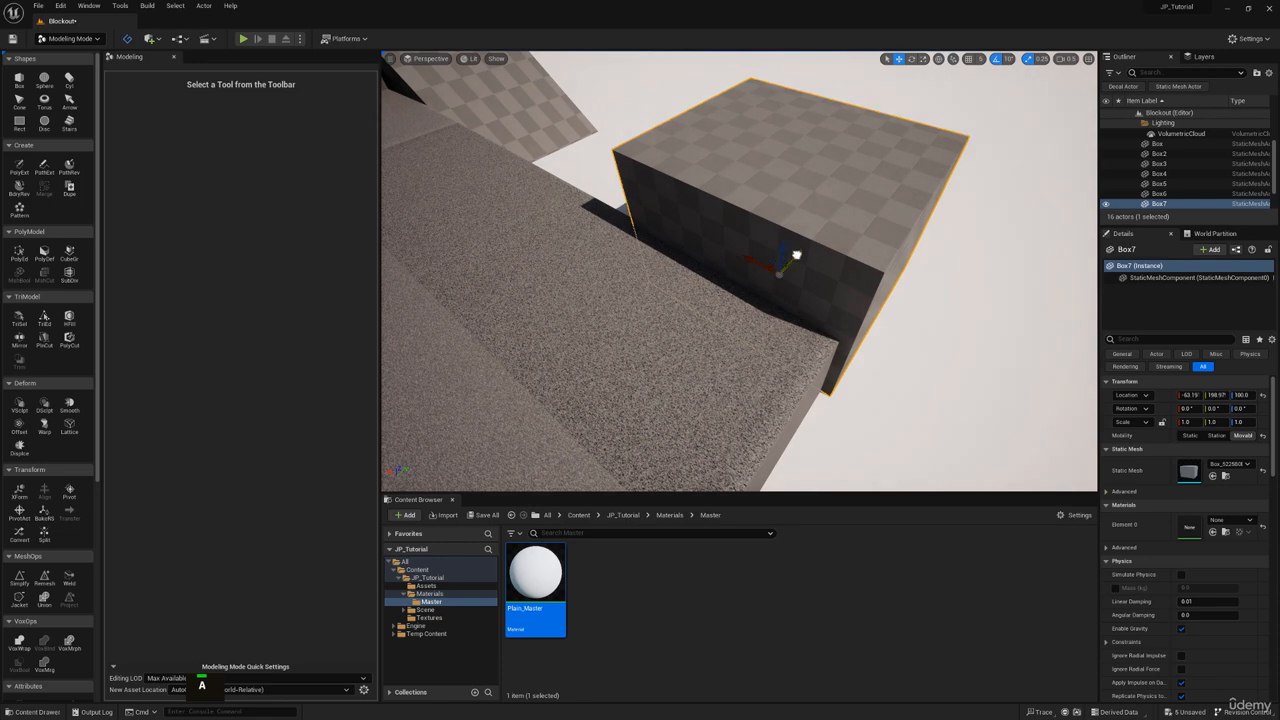
key(w)
right_drag(793, 255, 780, 256)
key(s)
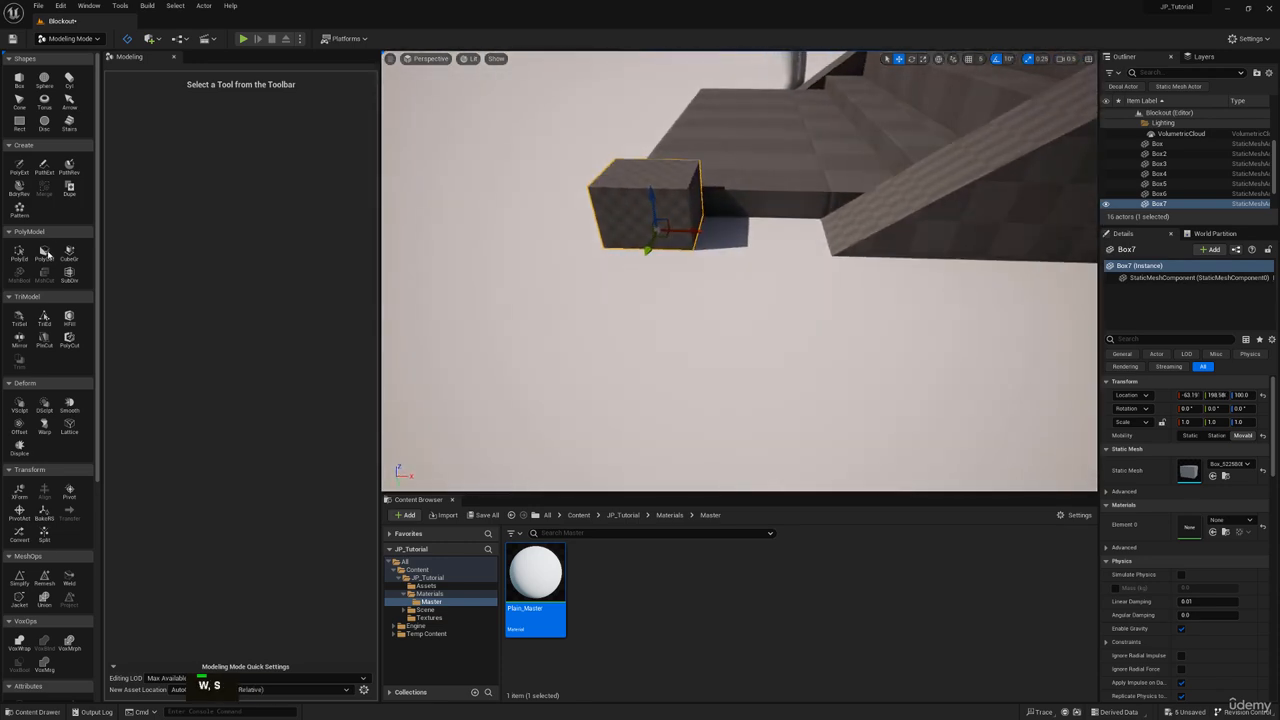
Extend the corner box's stair-side face along the landing's edge to about X 74.11 with PolyGroup Edit
click(22, 254)
right_drag(590, 166, 566, 165)
click(566, 165)
key(e)
drag(527, 298, 904, 299)
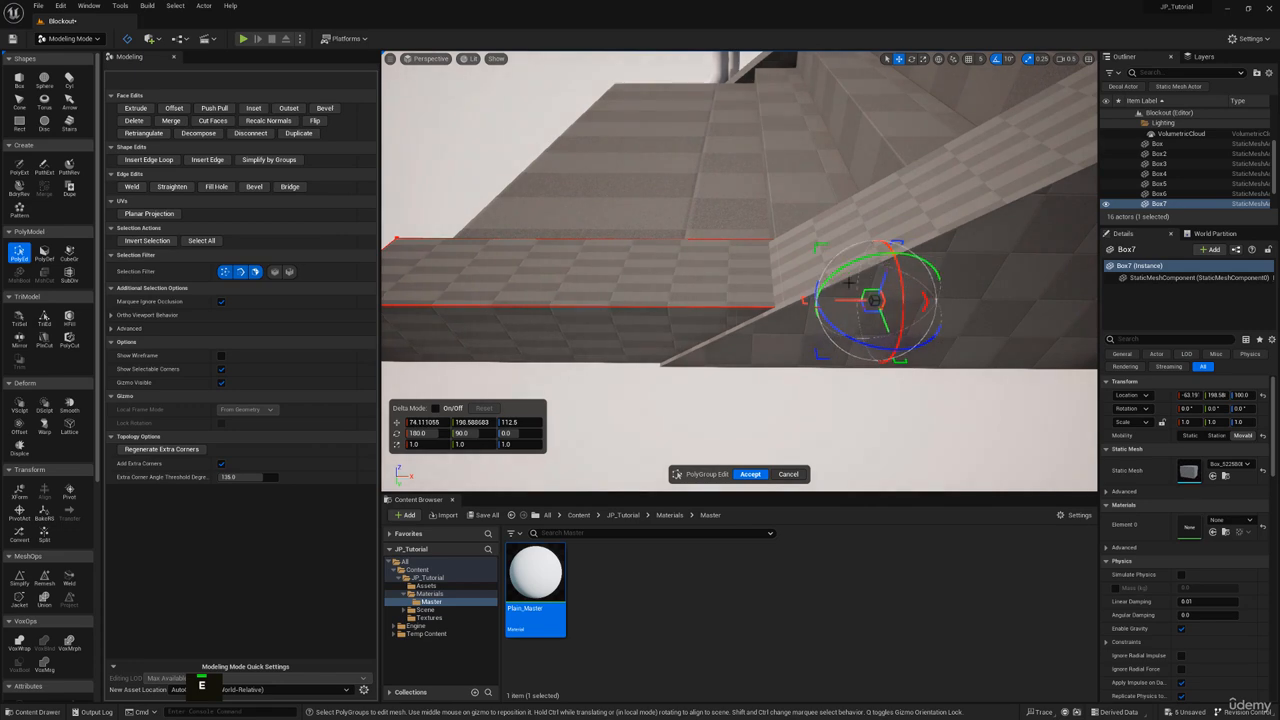
Lower the landing border's top face to about Z 115.42 and accept the polygroup edit
right_drag(790, 284, 730, 296)
key(q)
mouse_move(730, 240)
right_down()
mouse_move(729, 229)
mouse_move(745, 240)
mouse_move(743, 218)
right_up()
click(729, 229)
key(w)
key(d)
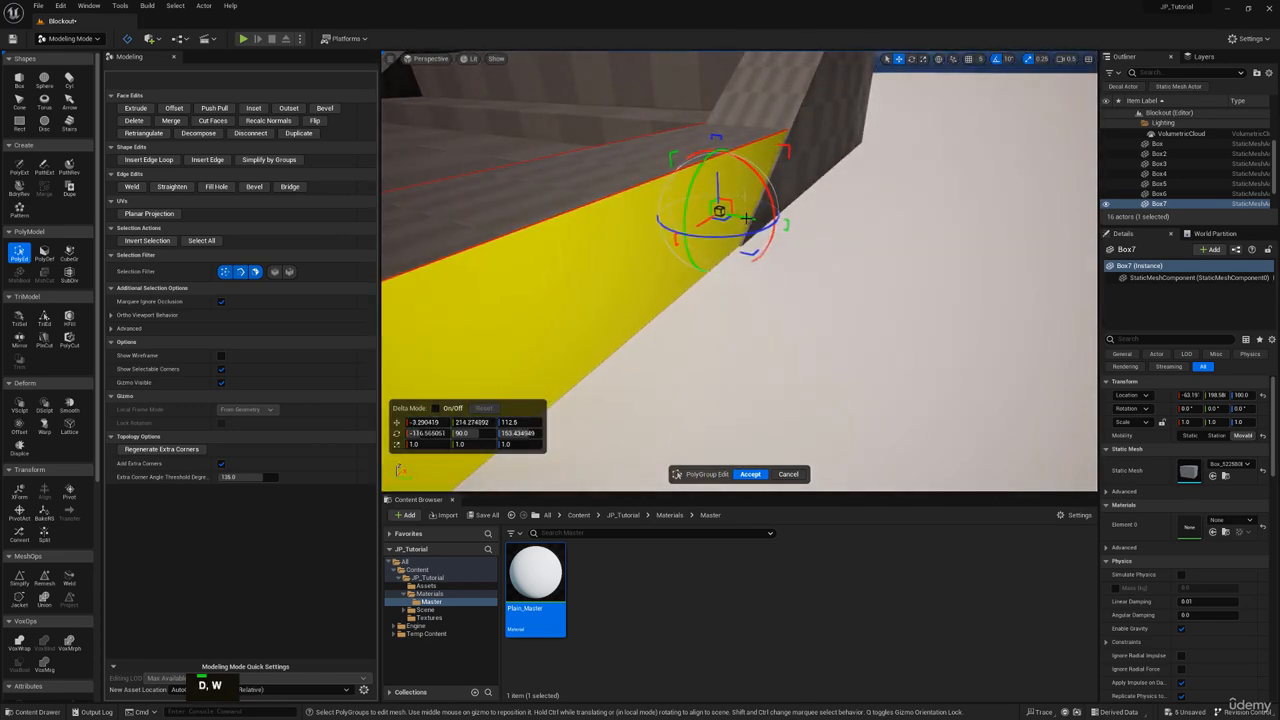
key(a)
right_drag(749, 218, 814, 194)
click(815, 192)
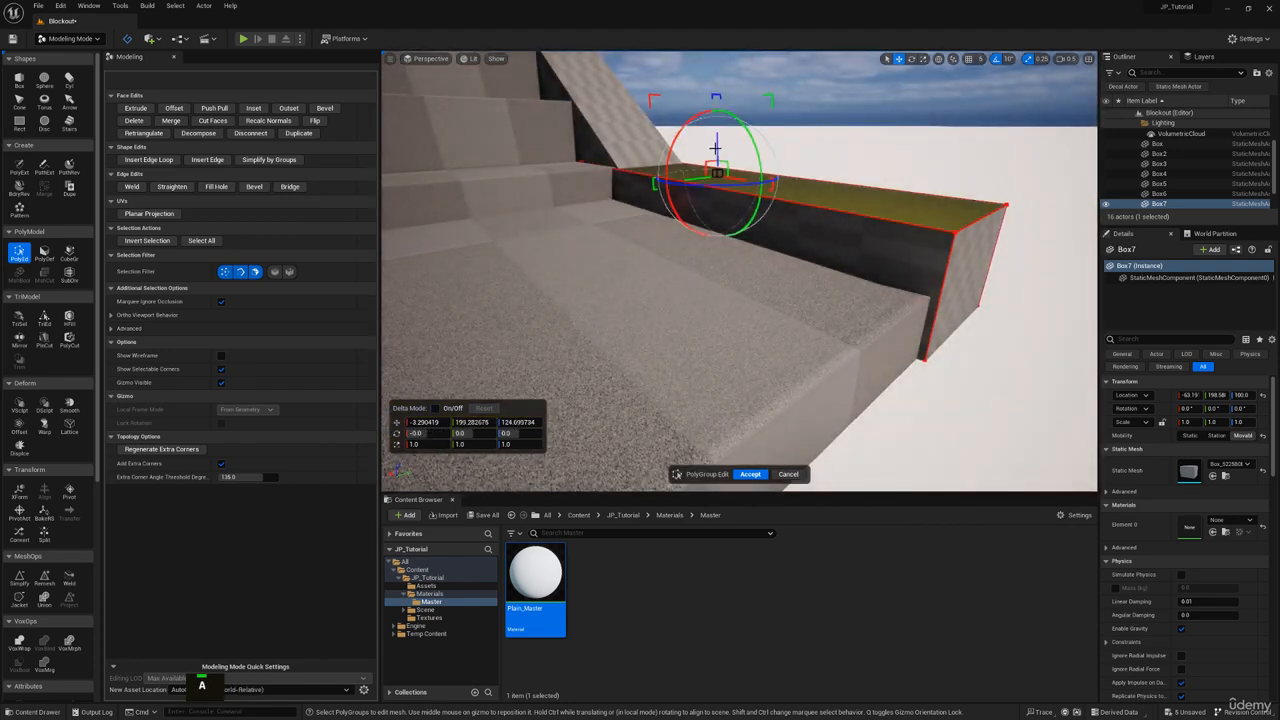
drag(715, 148, 711, 172)
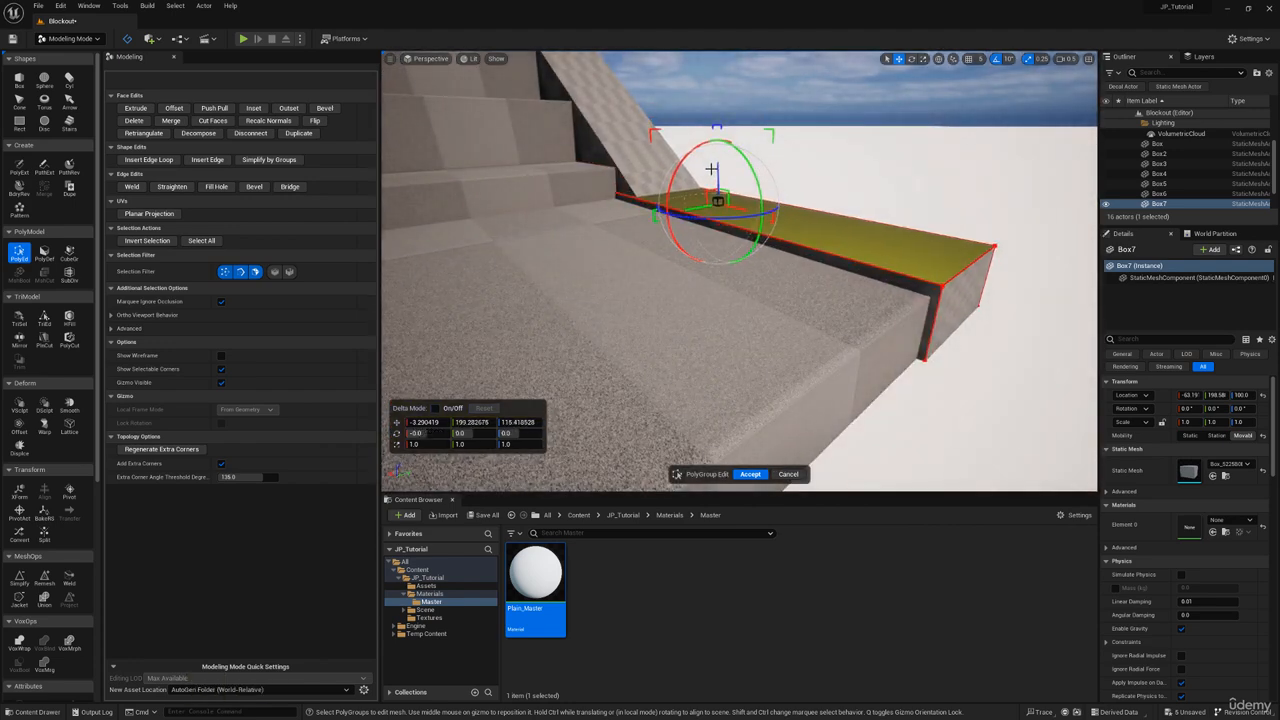
click(749, 476)
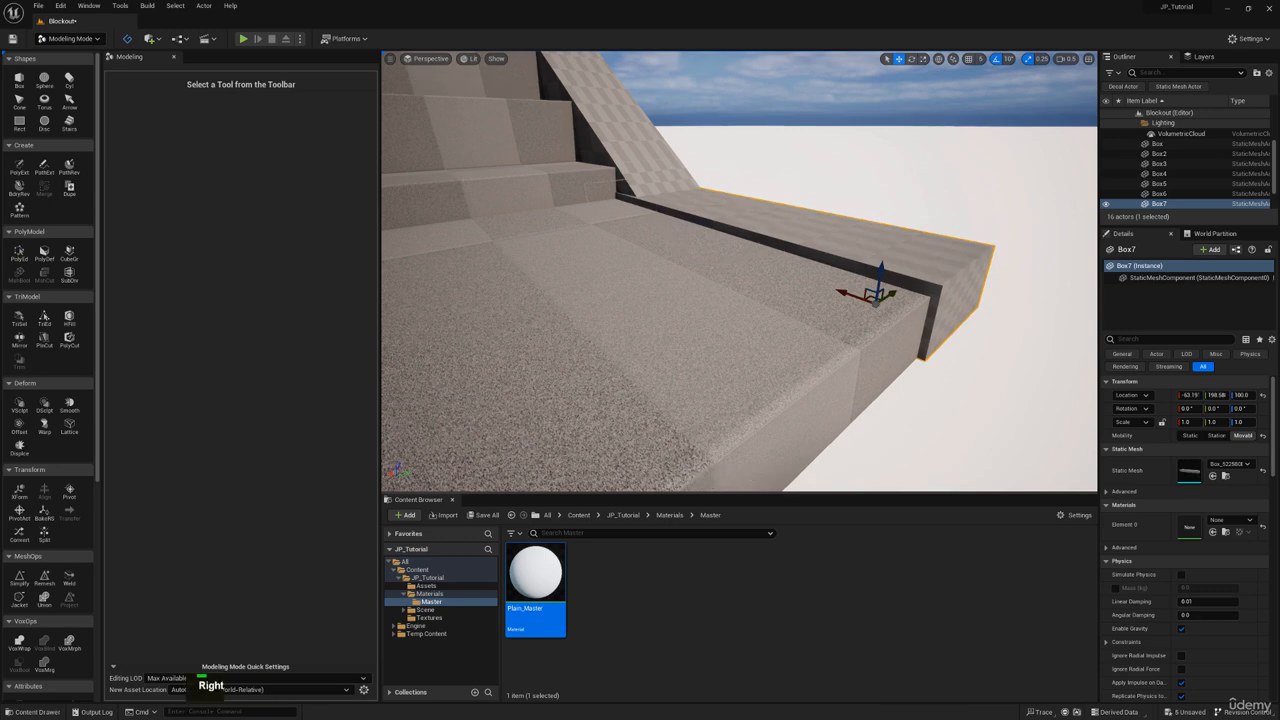
Duplicate the landing border and move the copy to the landing's opposite side, at about Y -90
key(s)
right_drag(870, 270, 800, 350)
key(w)
key(ctrl+c)
key(ctrl+v)
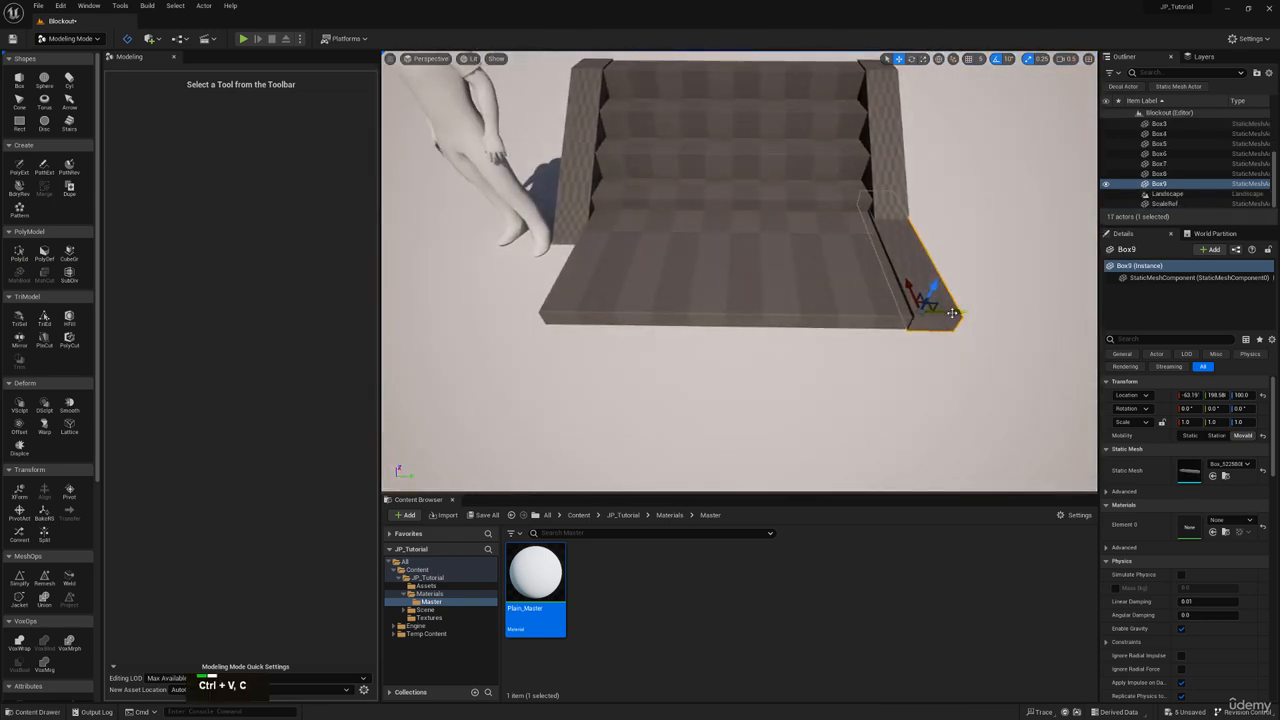
drag(952, 313, 544, 299)
Move the scale reference figure sideways, away from the stairs and the duplicated border
click(520, 215)
right_drag(600, 250, 555, 246)
key(w)
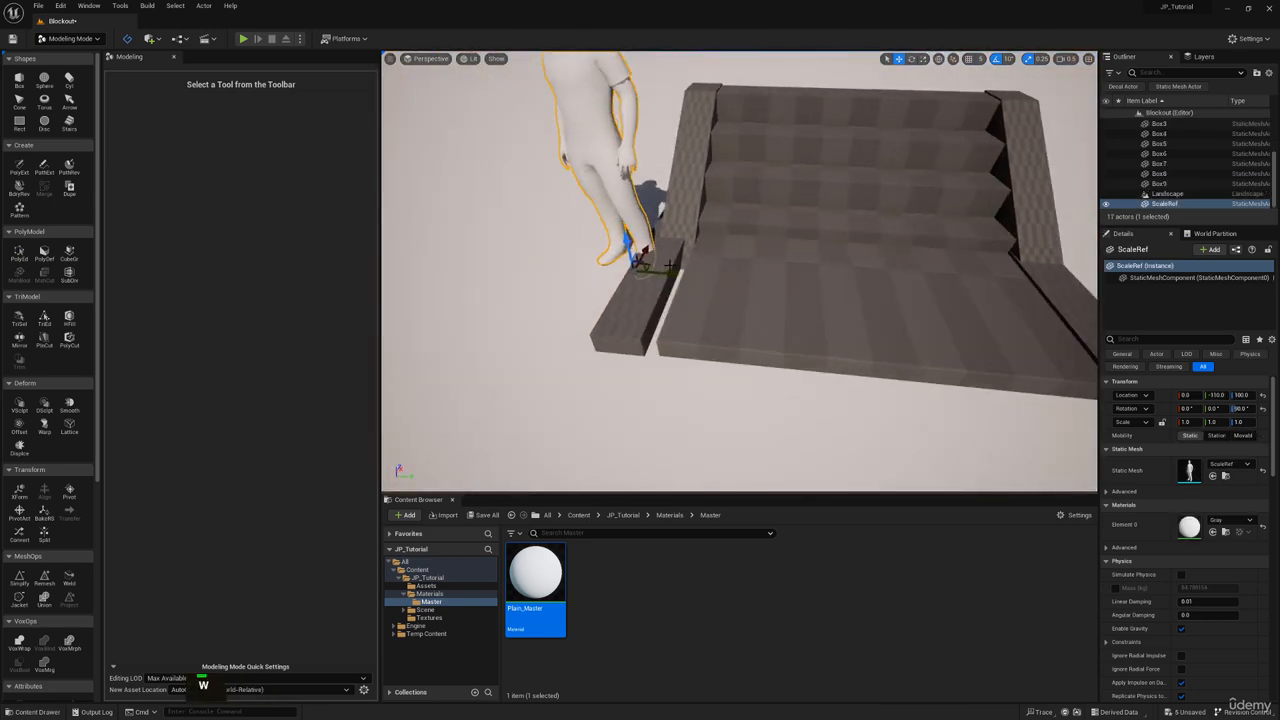
drag(669, 267, 618, 267)
Move the duplicated border against the landing's edge, to about Y -79.76
click(642, 288)
right_drag(642, 288, 797, 334)
key(w)
key(d)
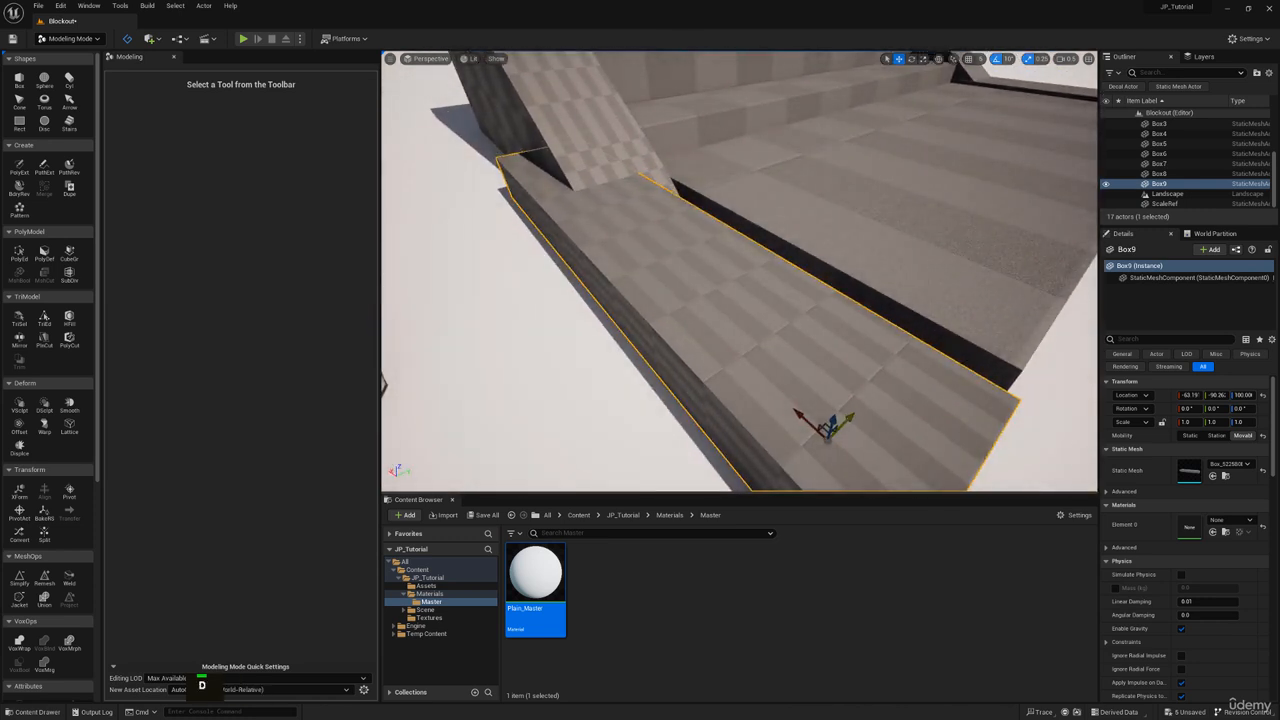
drag(846, 421, 879, 395)
Examine the landing and the stair borders in the reference painting
right_drag(300, 0, 306, 266)
scroll(488, 291, down, 4)
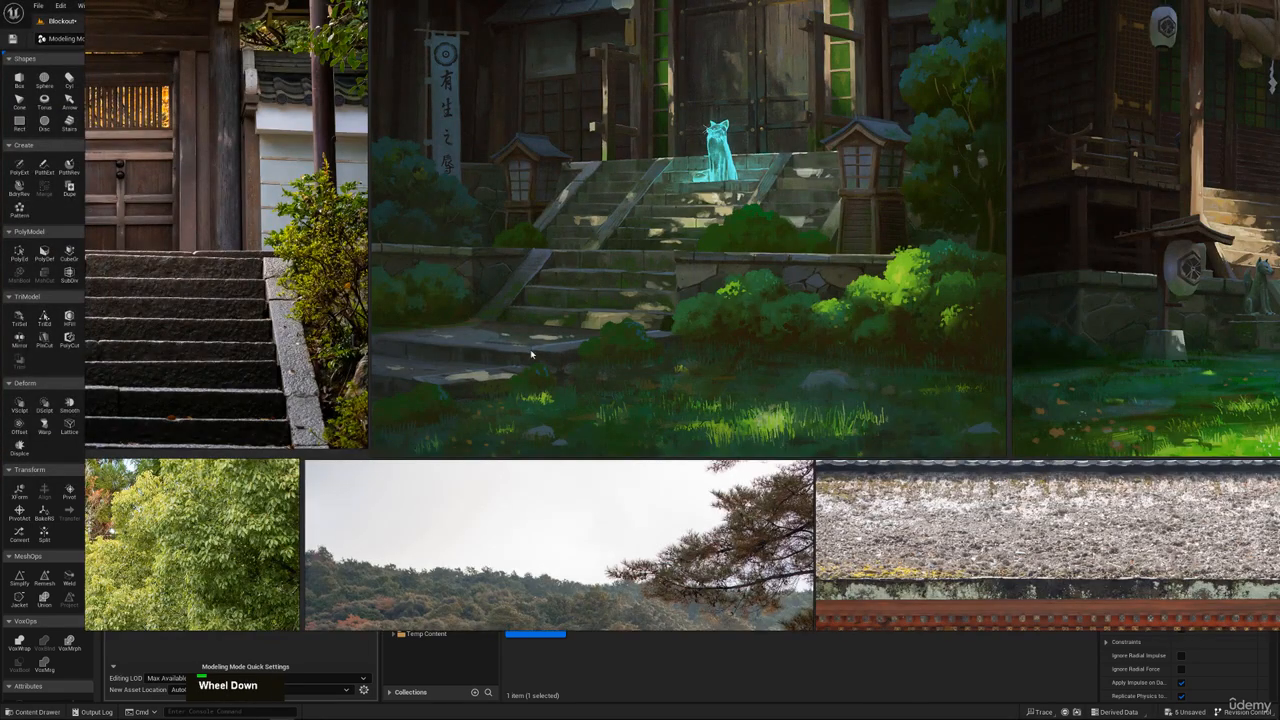
scroll(709, 278, up, 2)
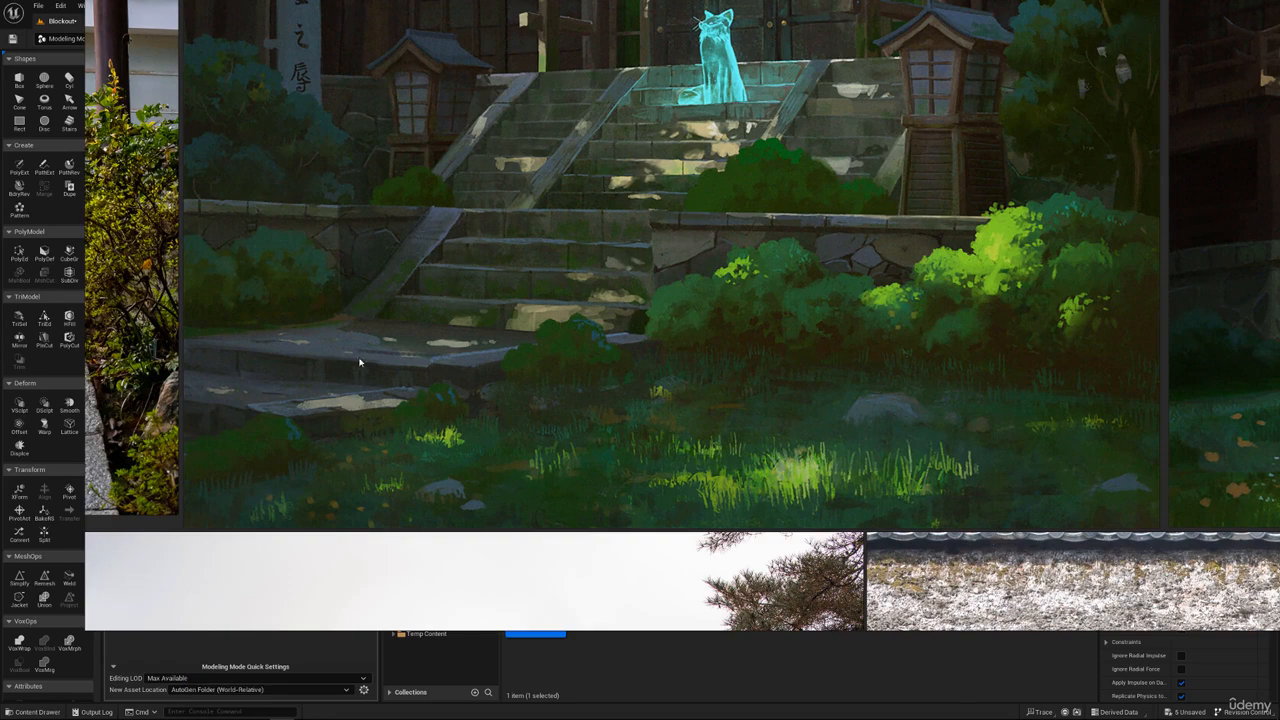
right_drag(394, 242, 400, 2)
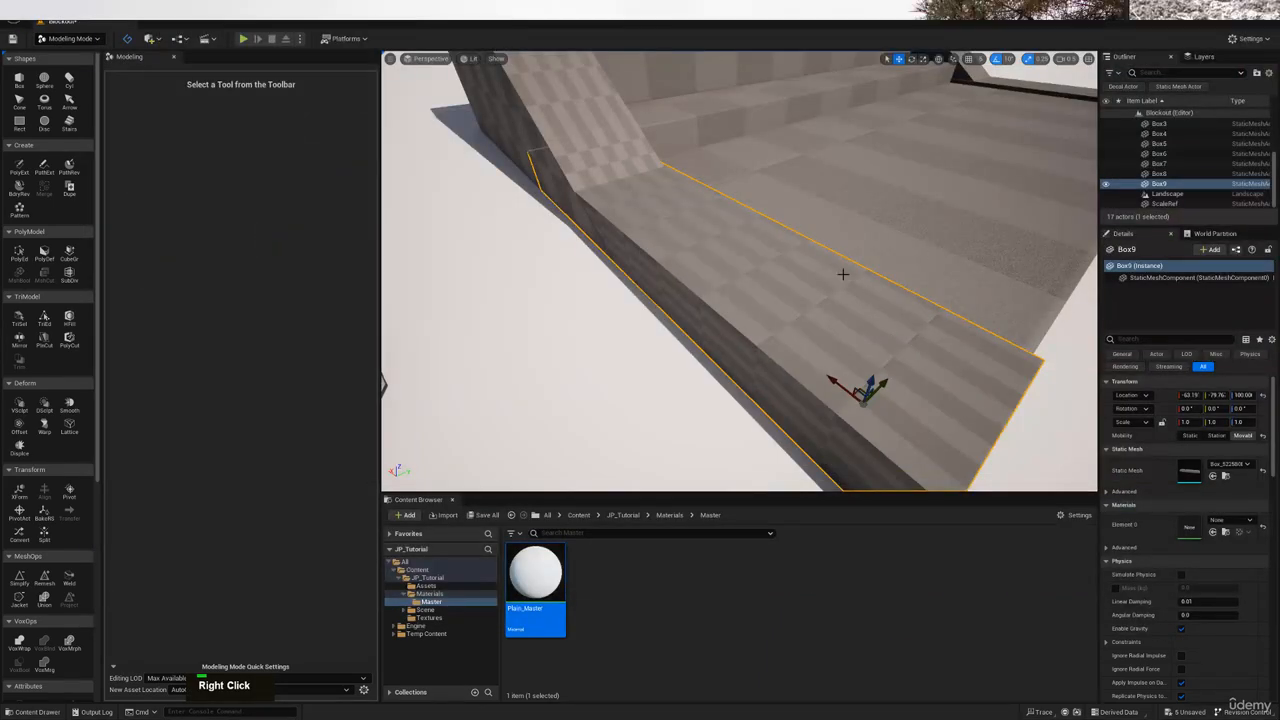
key(s)
right_drag(843, 274, 667, 283)
key(d)
key(w)
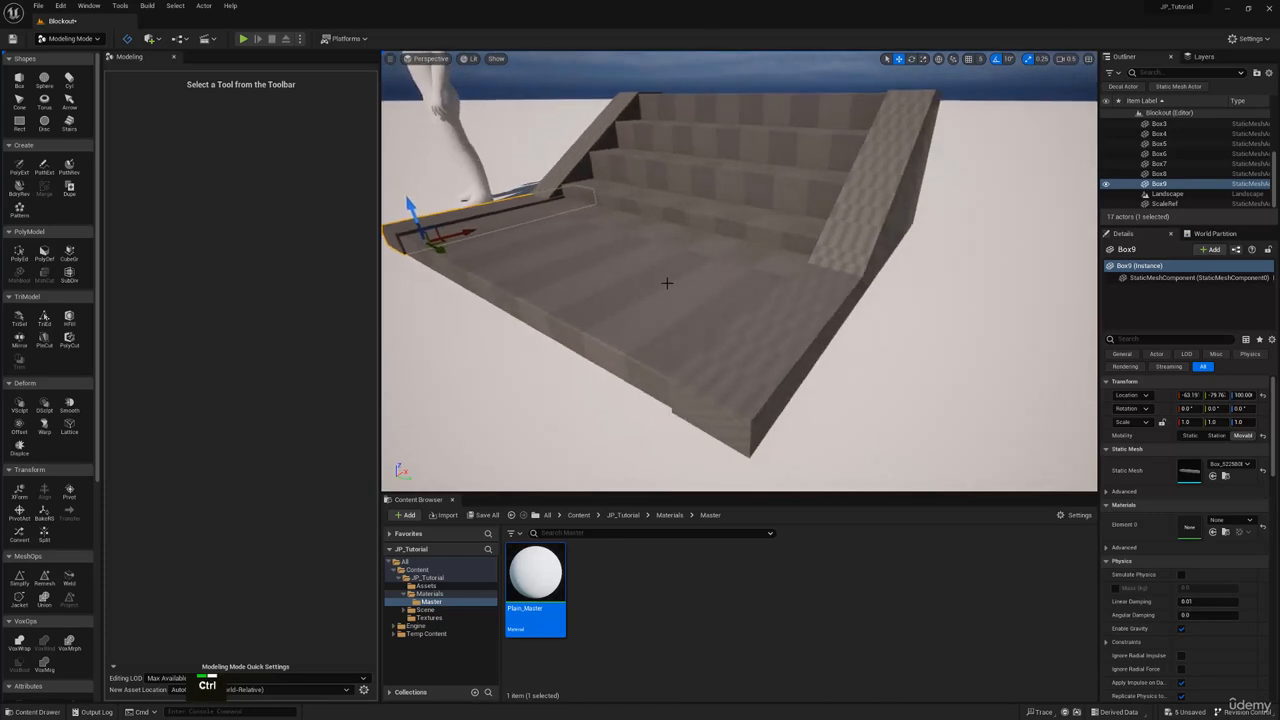
ctrl+click(695, 288)
ctrl+click(810, 280)
ctrl+click(845, 255)
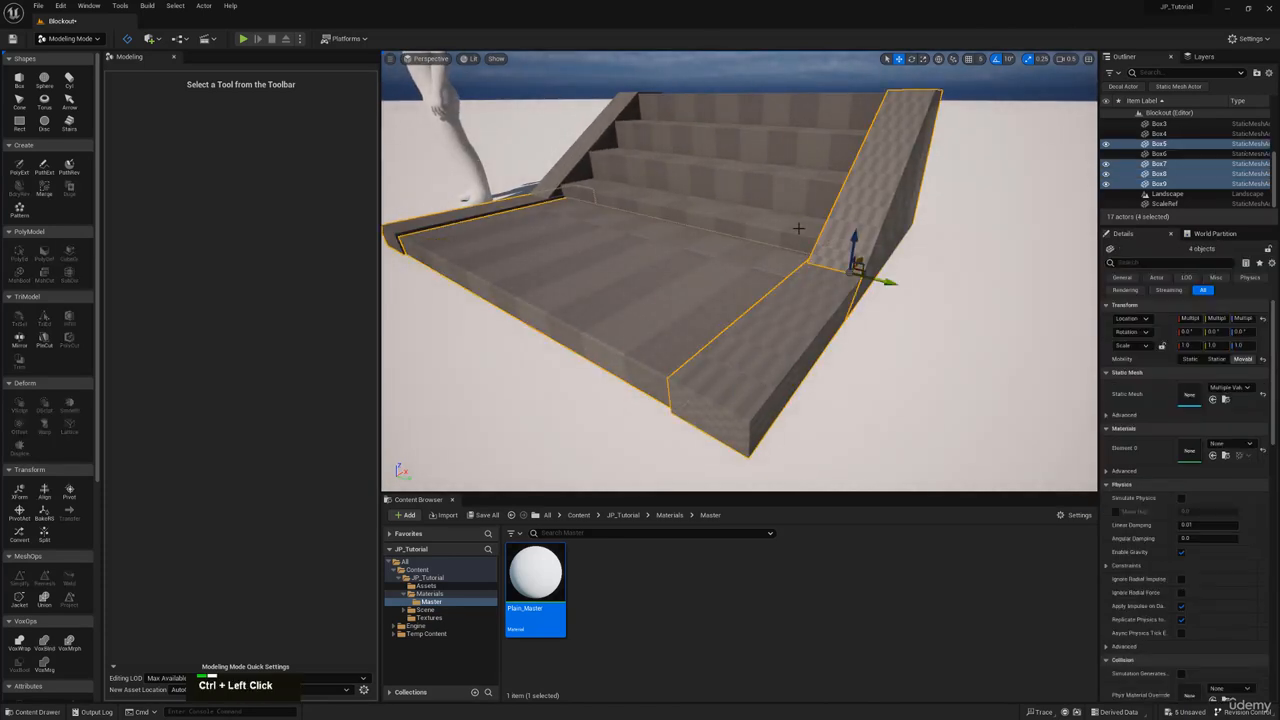
ctrl+click(785, 218)
ctrl+click(770, 170)
ctrl+click(760, 125)
ctrl+click(761, 115)
ctrl+click(599, 130)
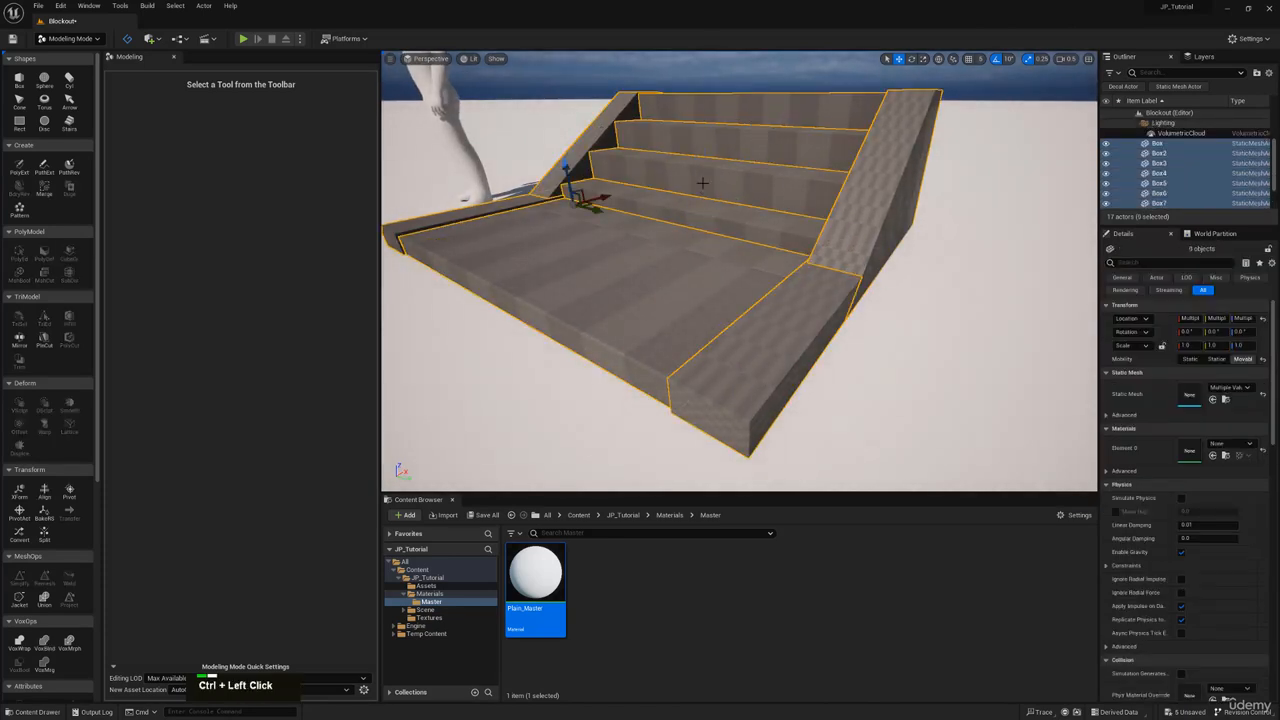
key(d)
right_drag(599, 130, 485, 185)
key(q)
key(q)
key(e)
ctrl+click(744, 239)
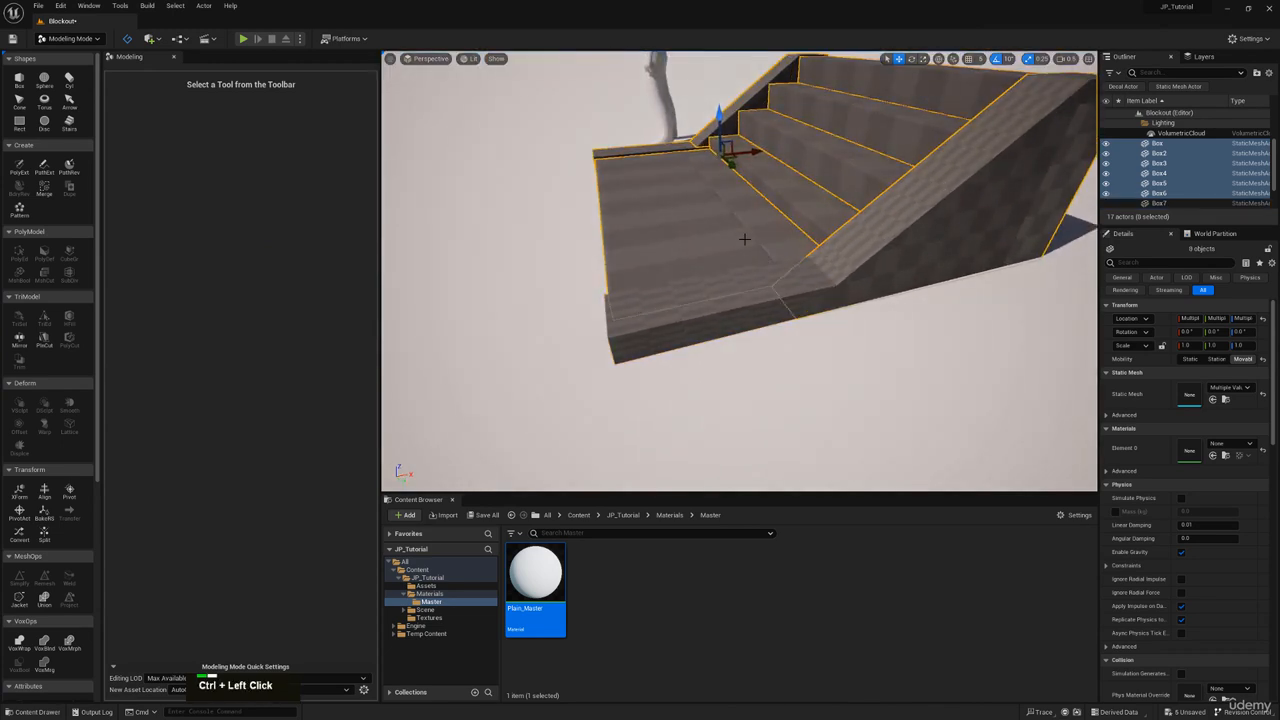
ctrl+click(659, 148)
right_drag(659, 148, 696, 86)
key(w)
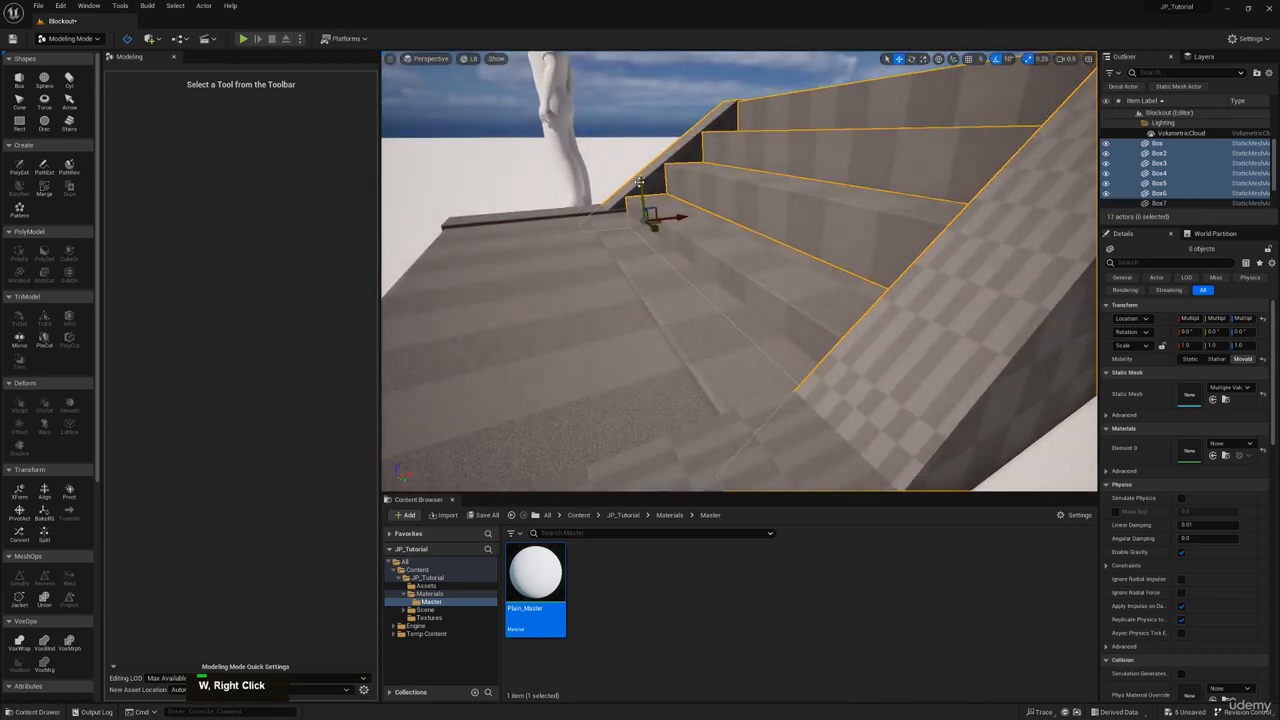
mouse_move(640, 181)
right_down()
mouse_move(648, 164)
mouse_move(661, 182)
right_up()
key(s)
key(w)
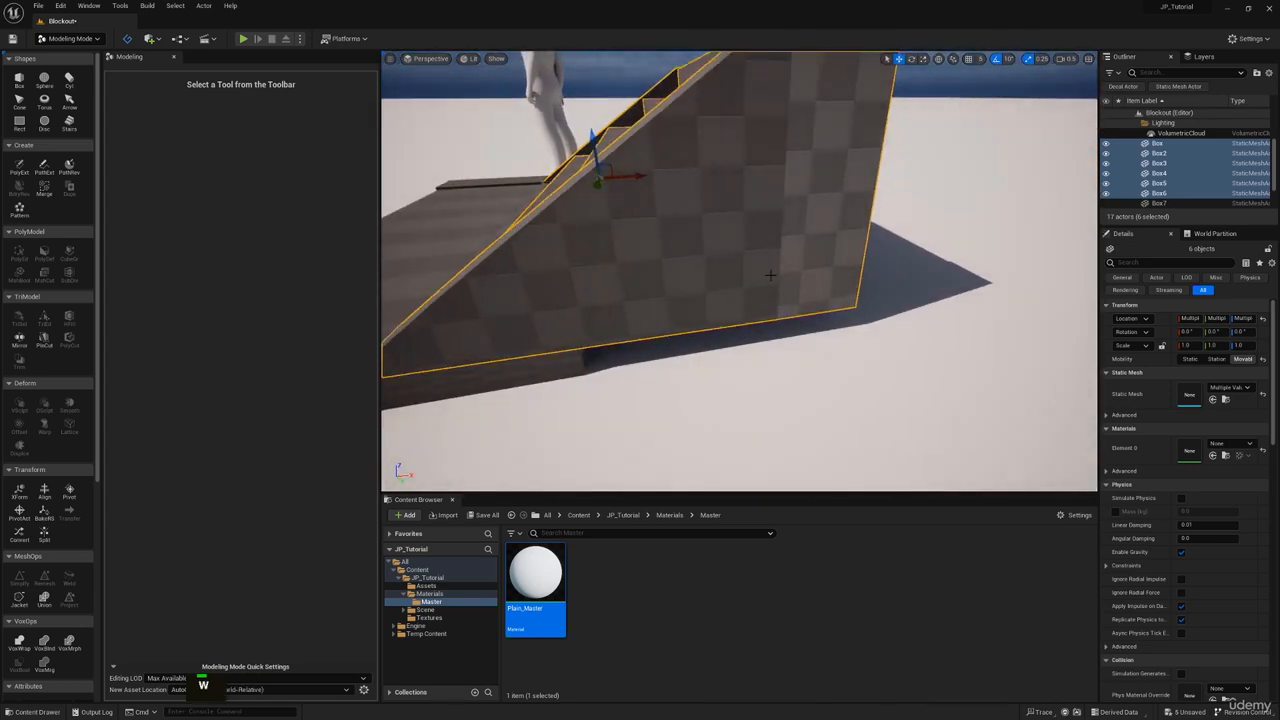
Extrude the underside of the sloped stair border opposite the figure down to the ground and accept the polygroup edit
click(771, 277)
click(24, 255)
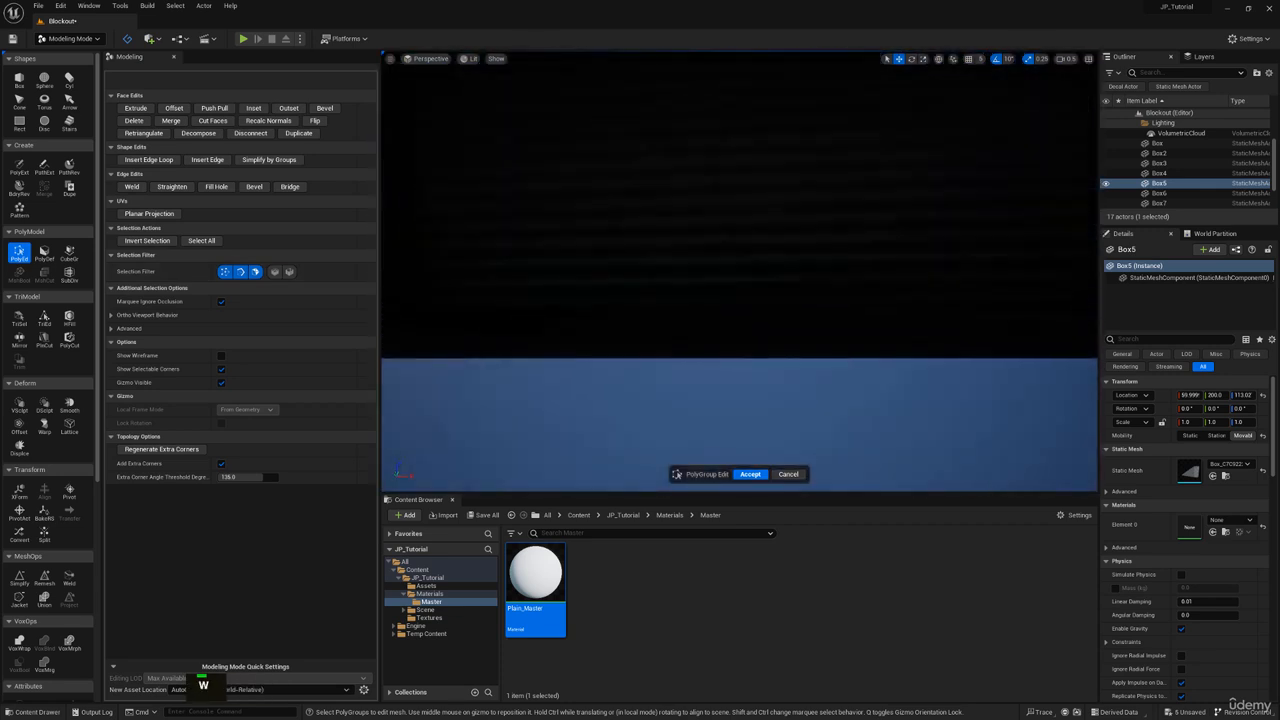
right_drag(740, 270, 734, 272)
key(s)
key(d)
key(w)
right_drag(670, 187, 670, 187)
click(670, 187)
shift+click(712, 138)
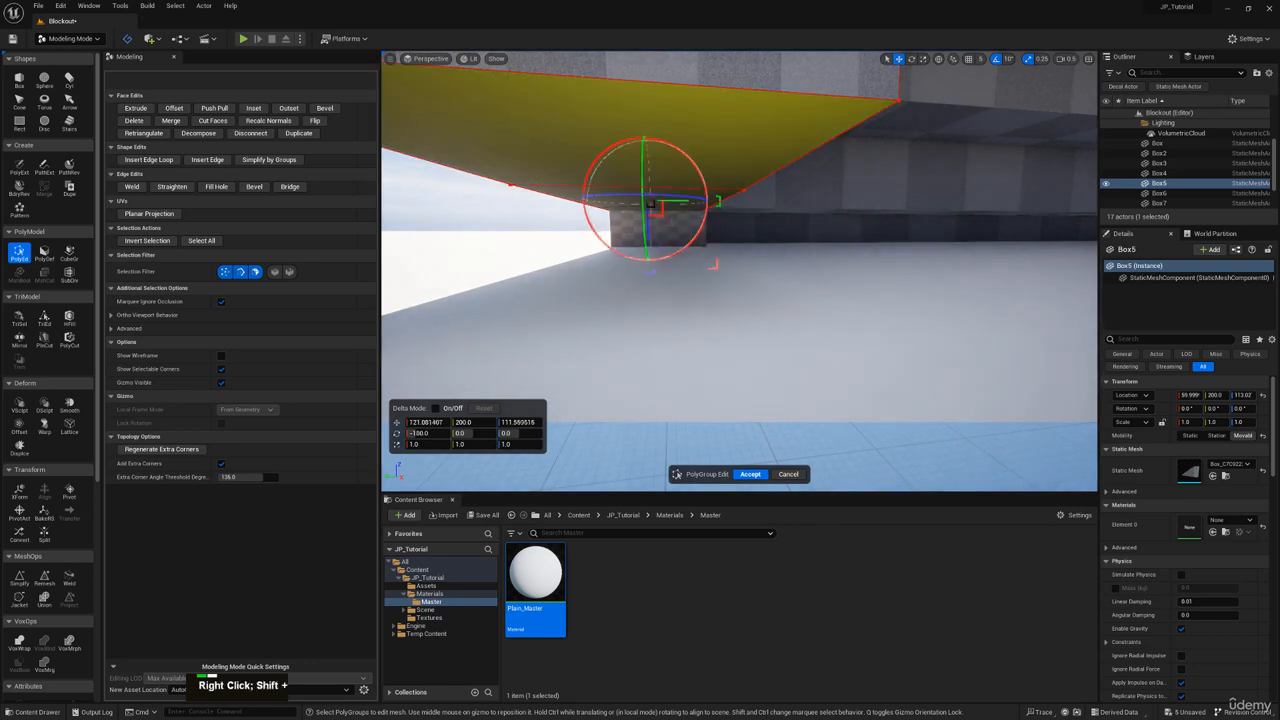
key(a)
right_drag(712, 138, 367, 121)
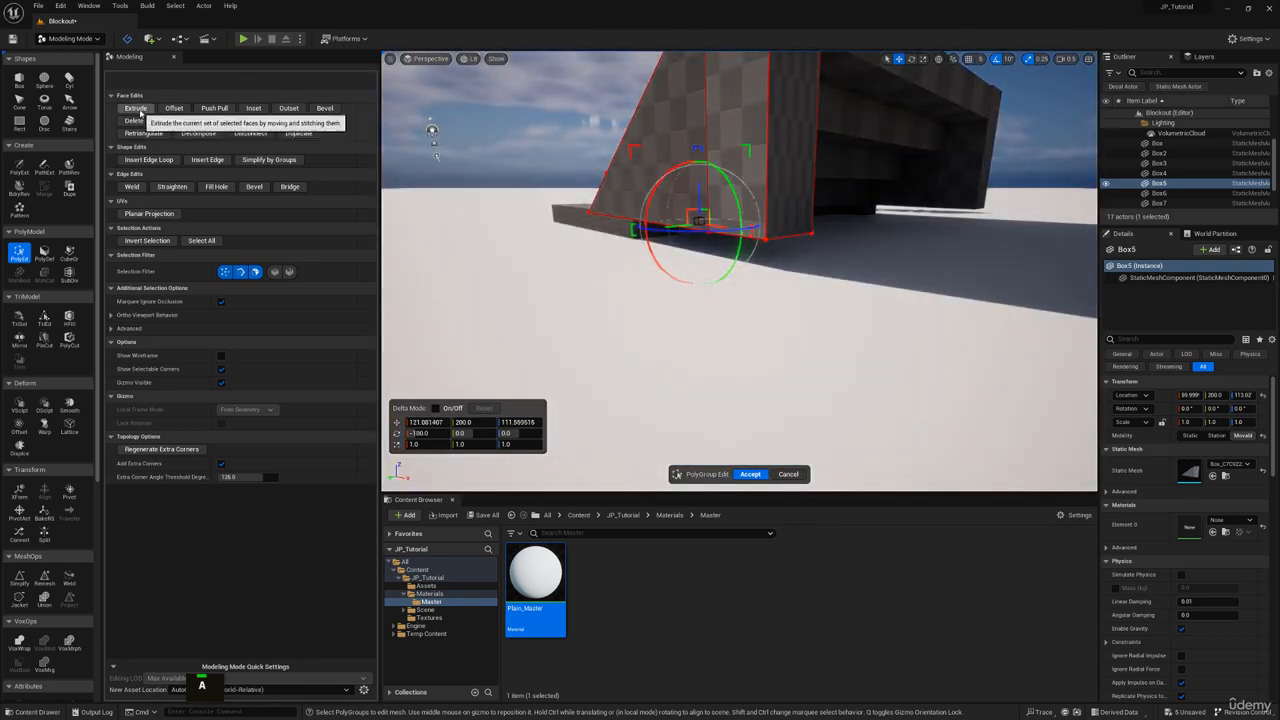
click(135, 107)
click(766, 275)
key(d)
right_drag(717, 277, 480, 286)
key(w)
key(d)
right_drag(740, 330, 700, 410)
click(750, 474)
Assign the Gray material to all step, sloped border, landing and landing border boxes
key(s)
right_drag(740, 270, 948, 323)
key(d)
key(w)
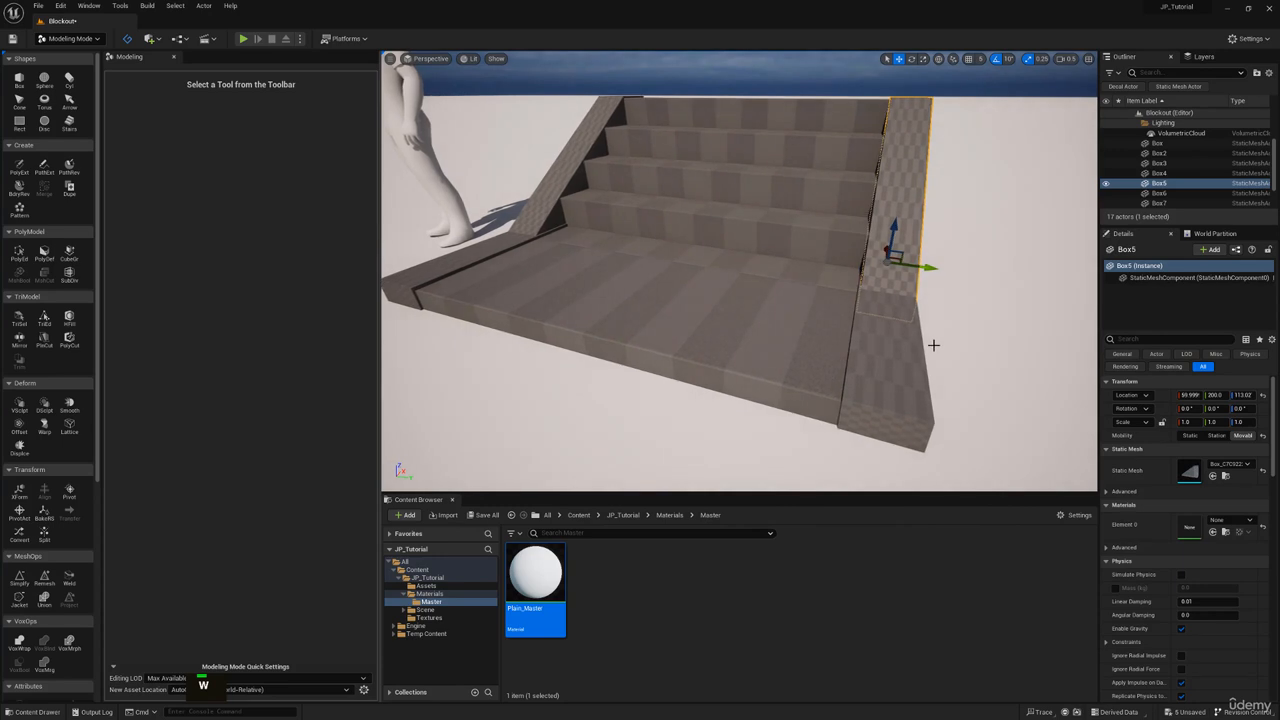
ctrl+click(877, 347)
ctrl+click(690, 290)
ctrl+click(720, 225)
ctrl+click(730, 180)
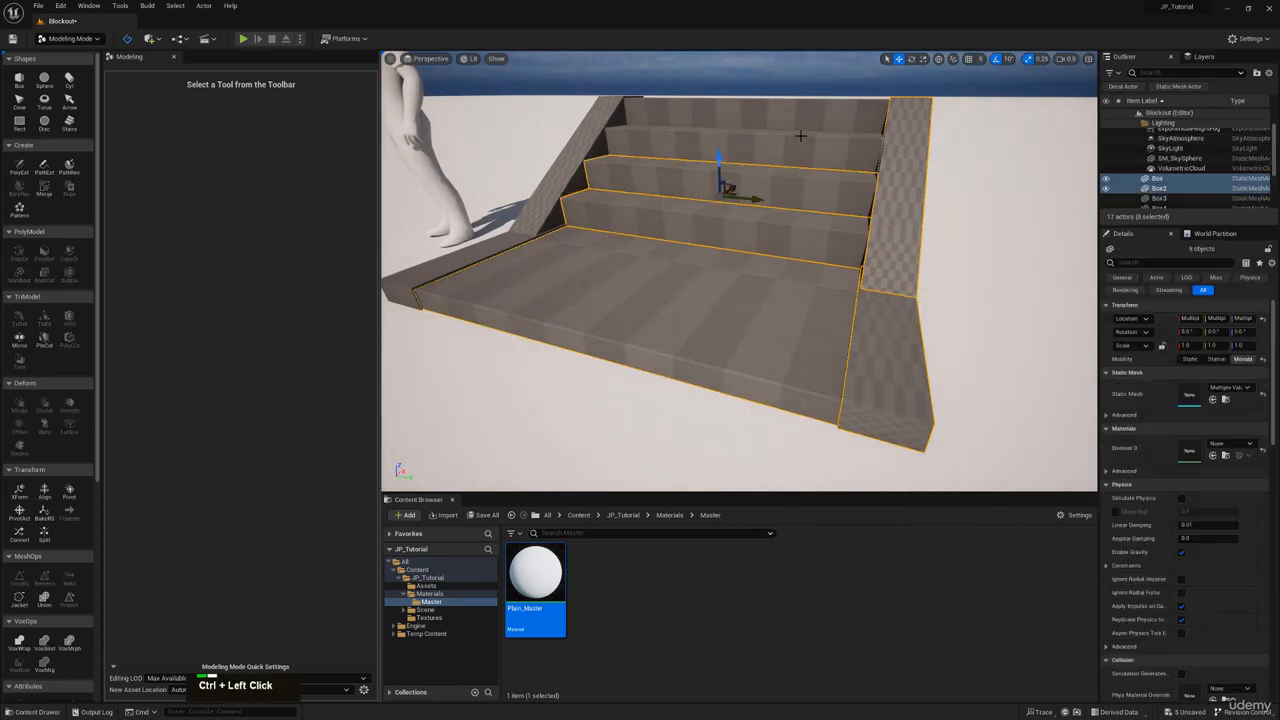
ctrl+click(767, 115)
ctrl+click(767, 115)
ctrl+click(522, 198)
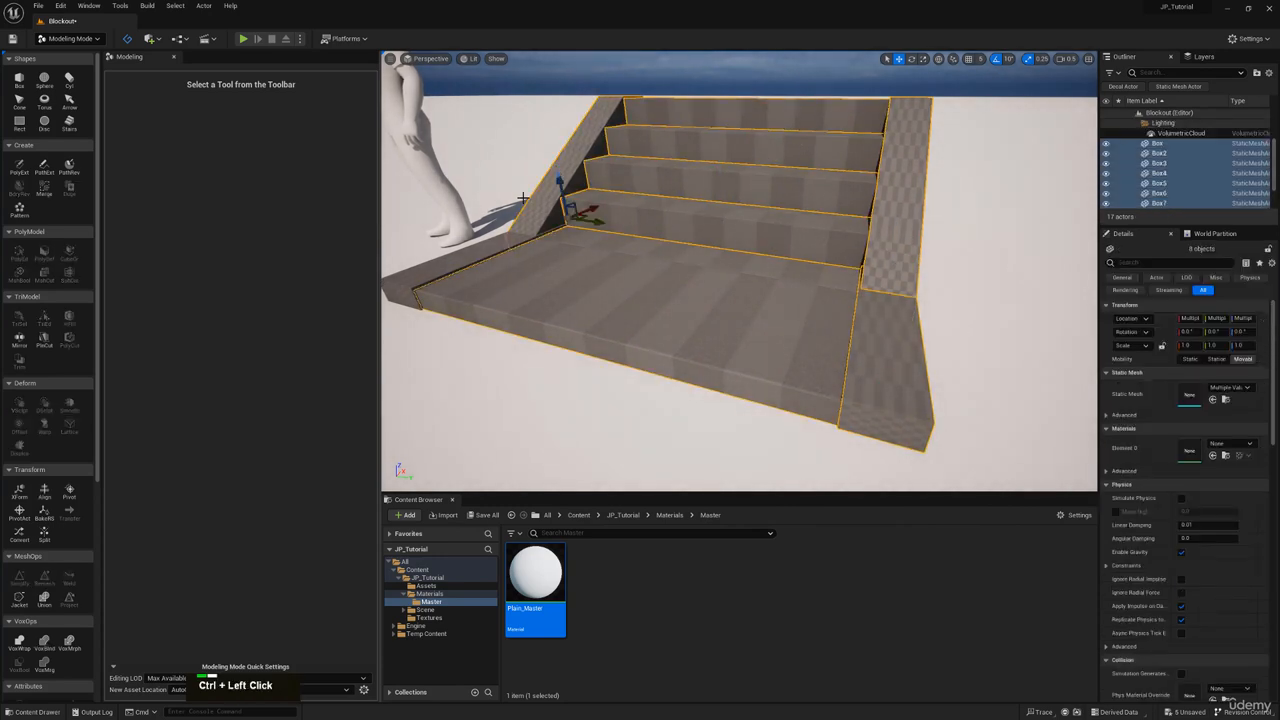
ctrl+click(457, 256)
click(430, 593)
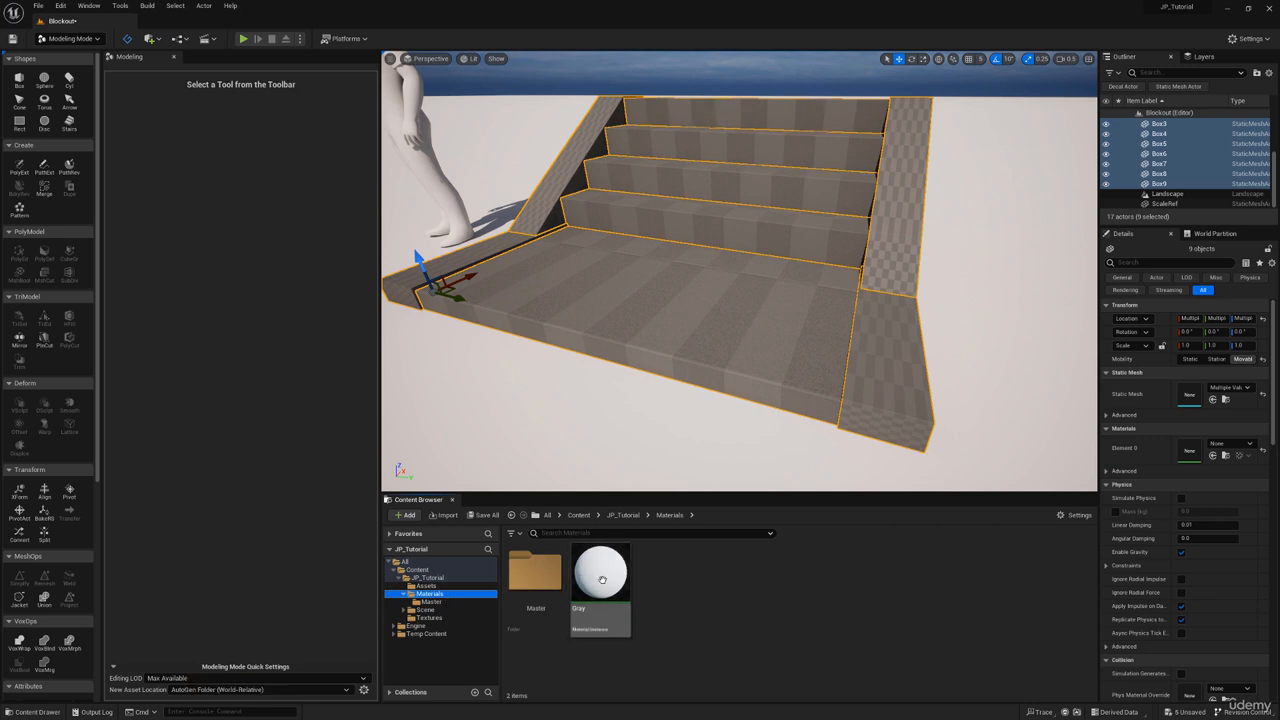
drag(601, 579, 1200, 452)
scroll(720, 186, down, 3)
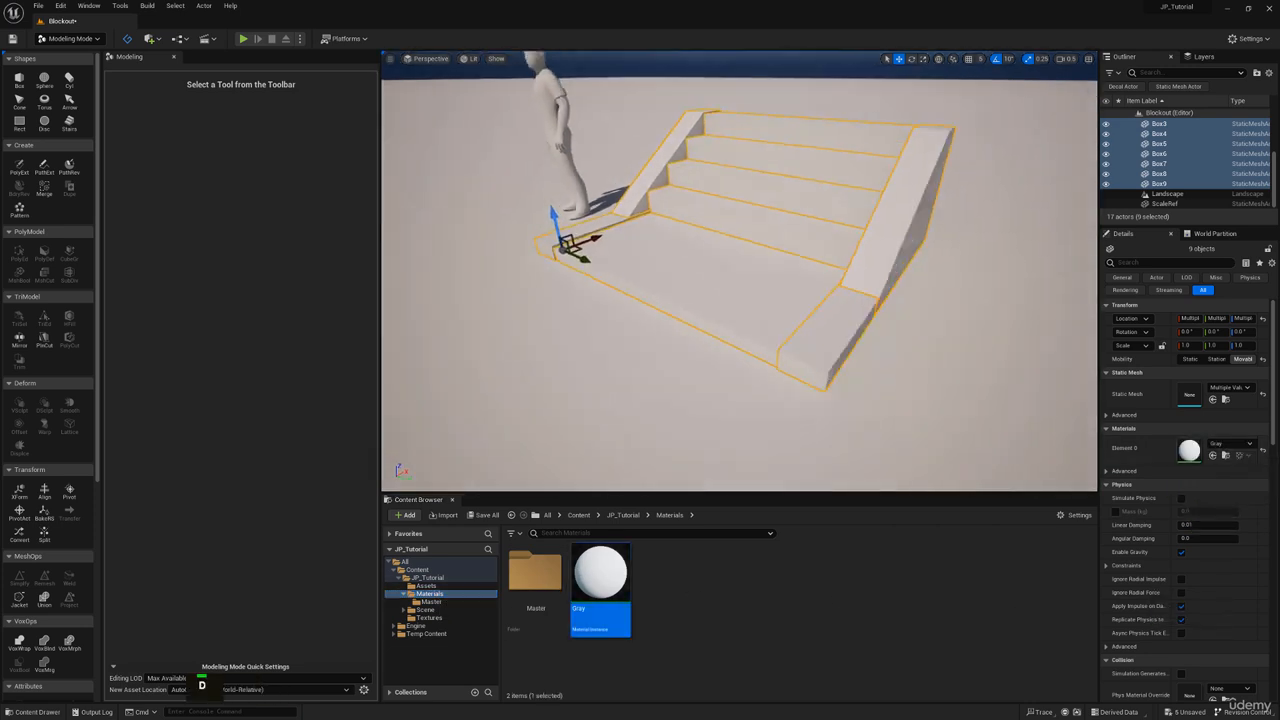
mouse_move(700, 220)
right_down()
mouse_move(680, 212)
mouse_move(700, 220)
right_up()
key(w)
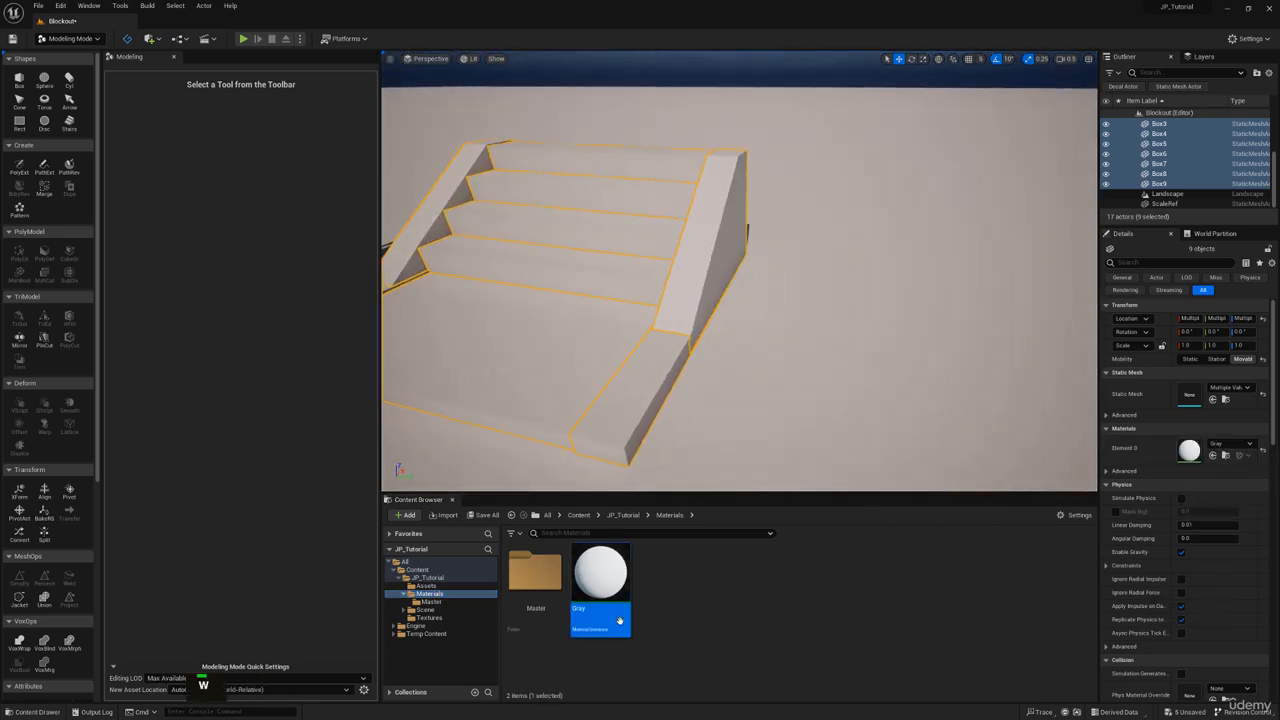
Duplicate the Gray material instance as Gray_Dark and assign it as the landscape's material
right_click(602, 614)
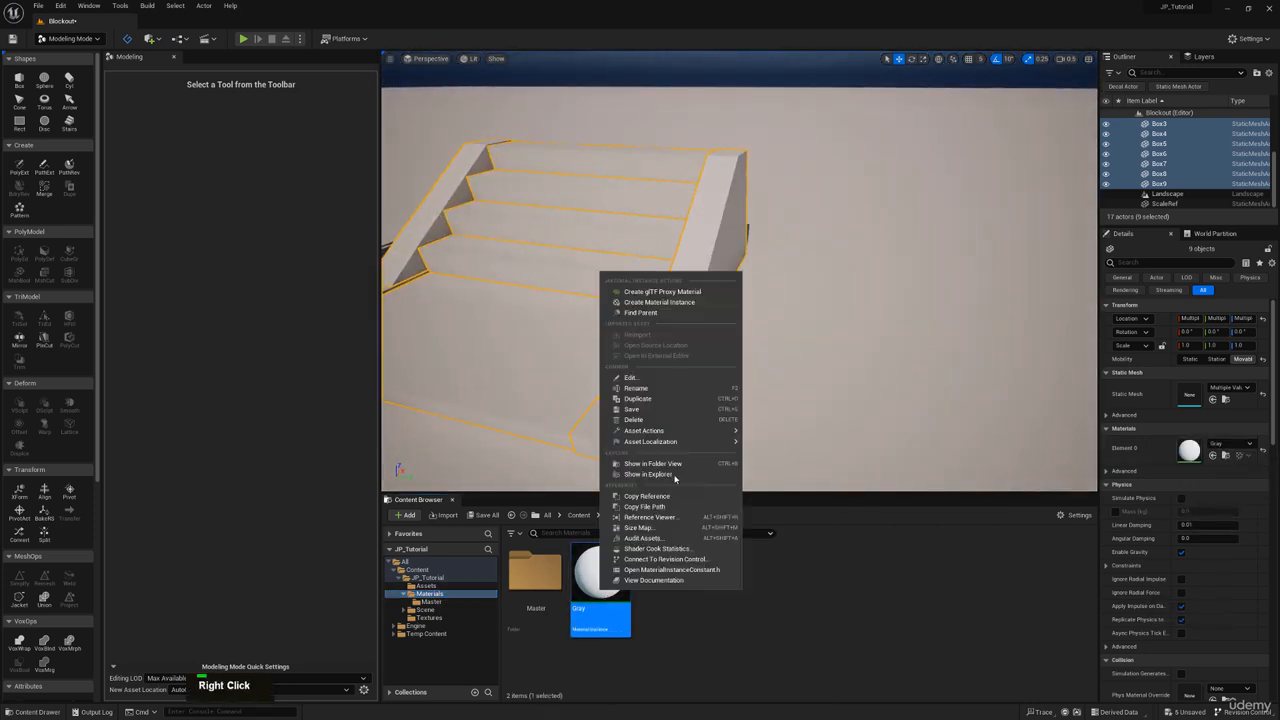
click(655, 399)
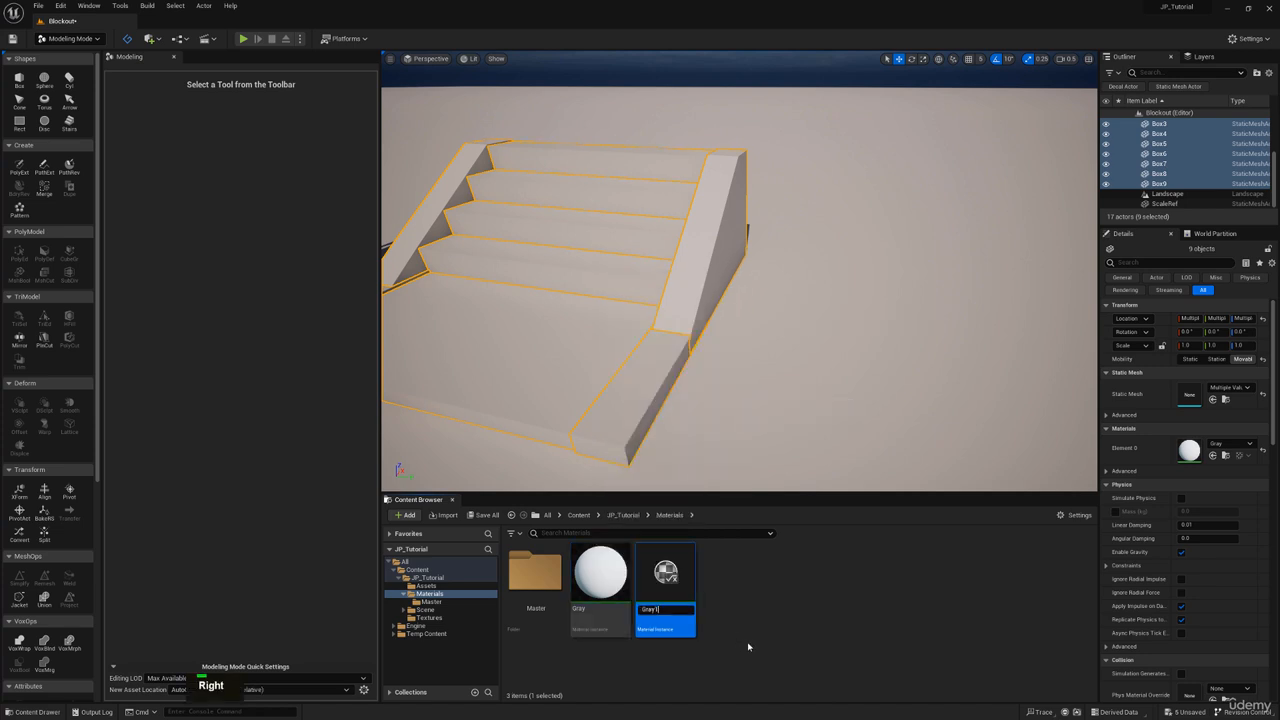
text(Gray_Dark)
key(Return)
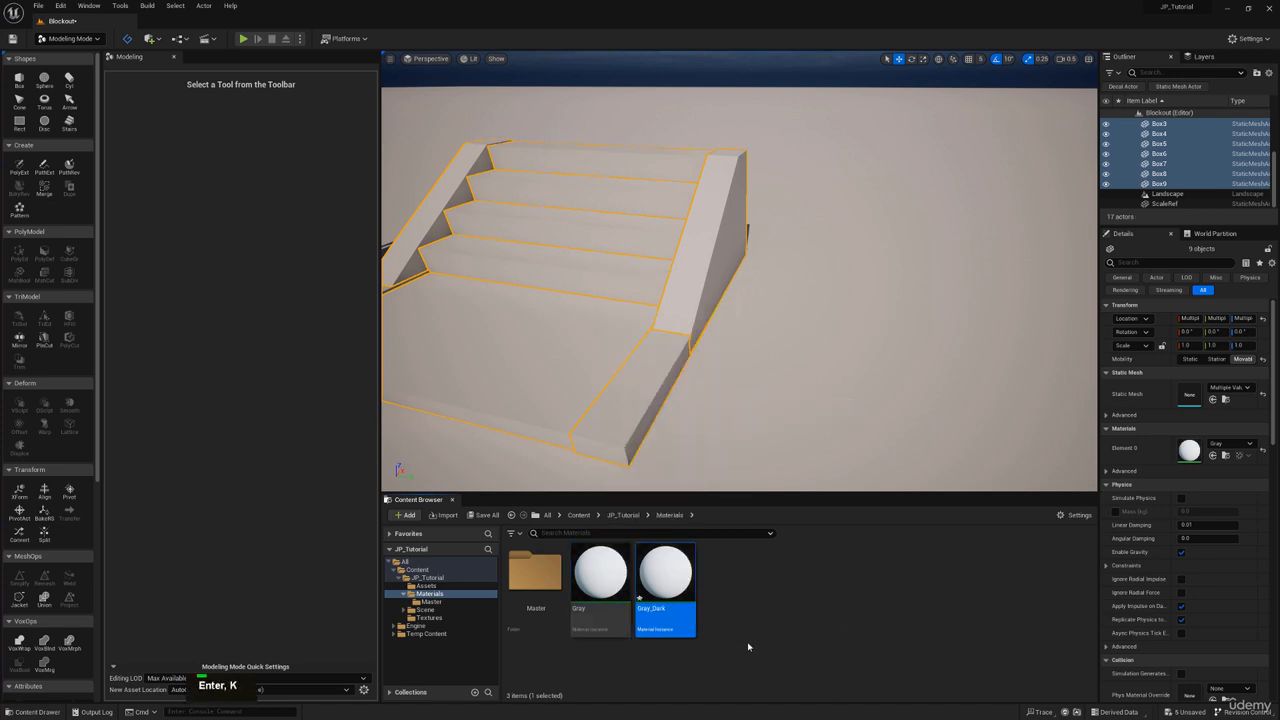
click(852, 440)
drag(641, 598, 1189, 662)
Darken Gray_Dark's BaseColor to a value of about 0.458 and close the material instance
double_click(662, 568)
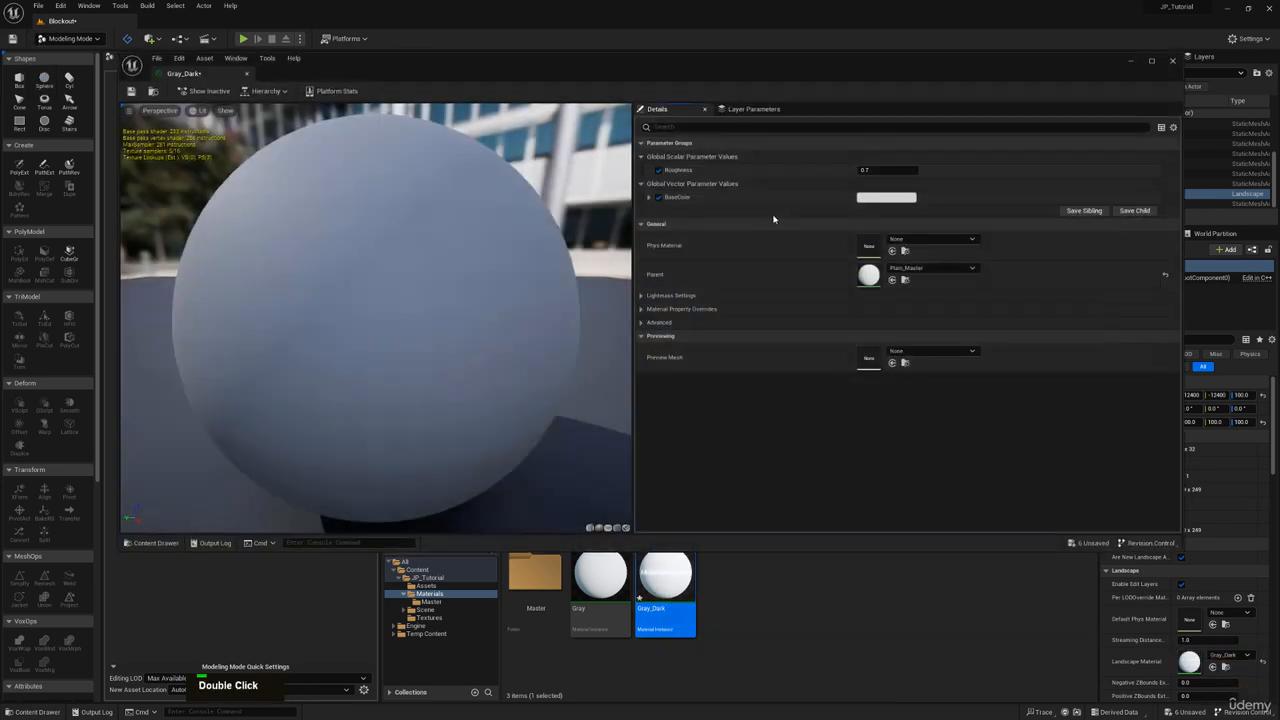
click(886, 197)
click(1043, 294)
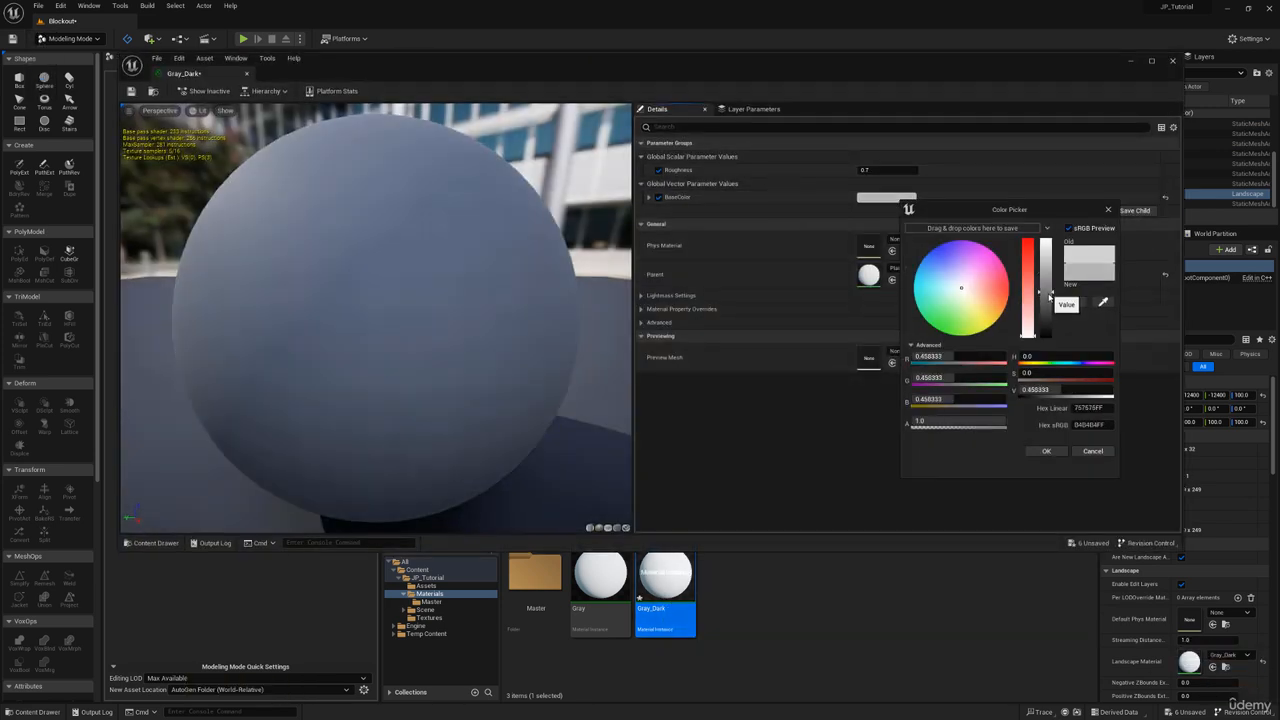
double_click(1046, 451)
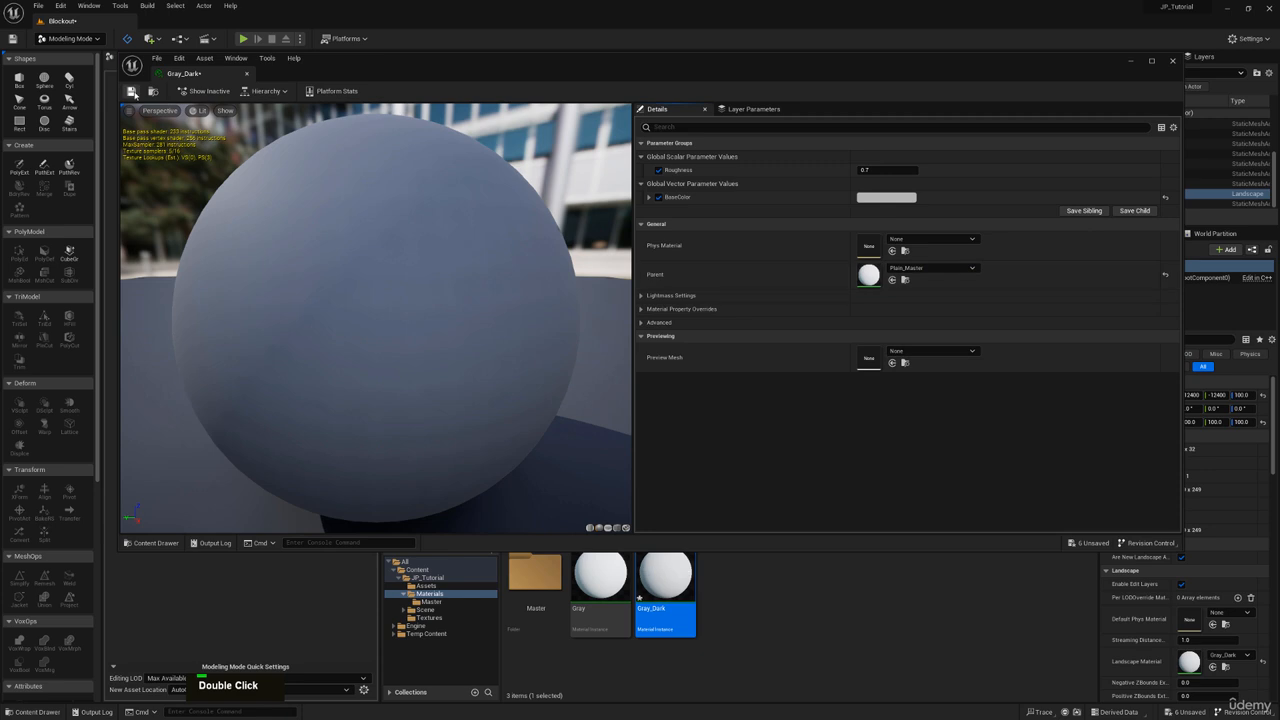
click(248, 75)
Create a 100 × 100 × 100 box on the ground beside the sloped stair border opposite the figure
key(s)
mouse_move(737, 211)
right_down()
mouse_move(728, 165)
mouse_move(758, 167)
mouse_move(758, 216)
right_up()
key(a)
key(w)
key(d)
key(a)
key(d)
key(w)
key(e)
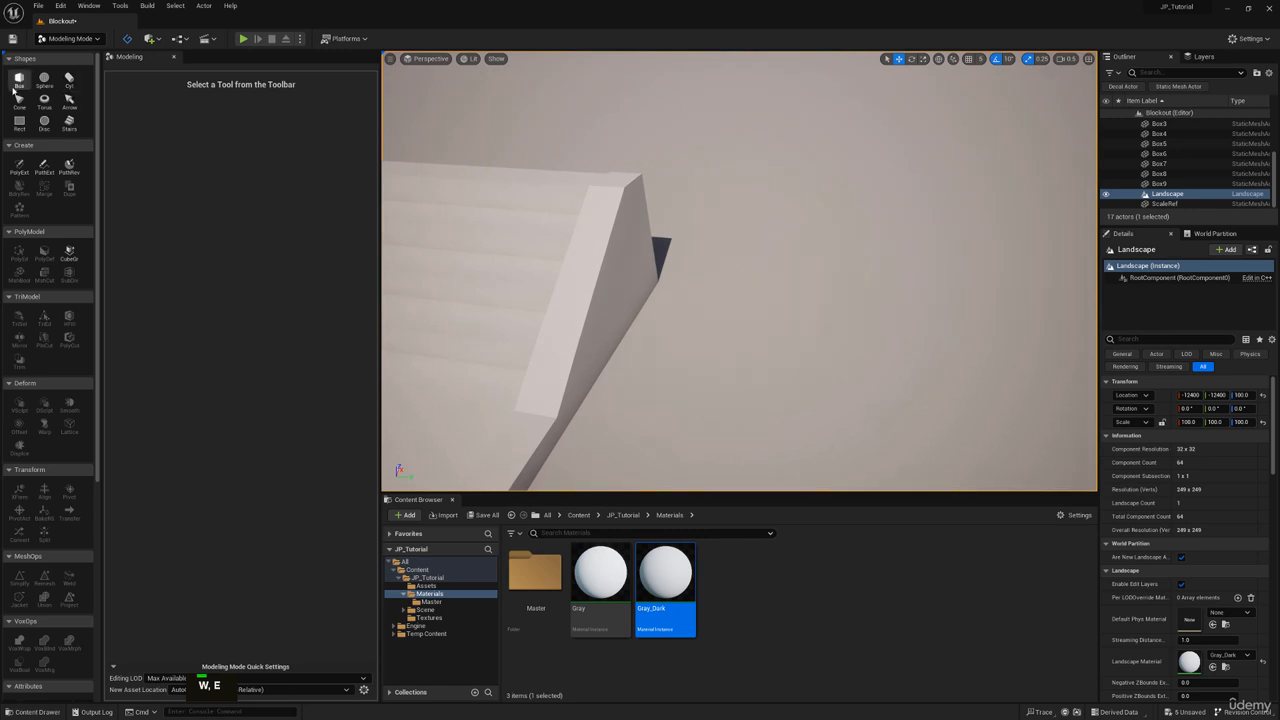
click(16, 84)
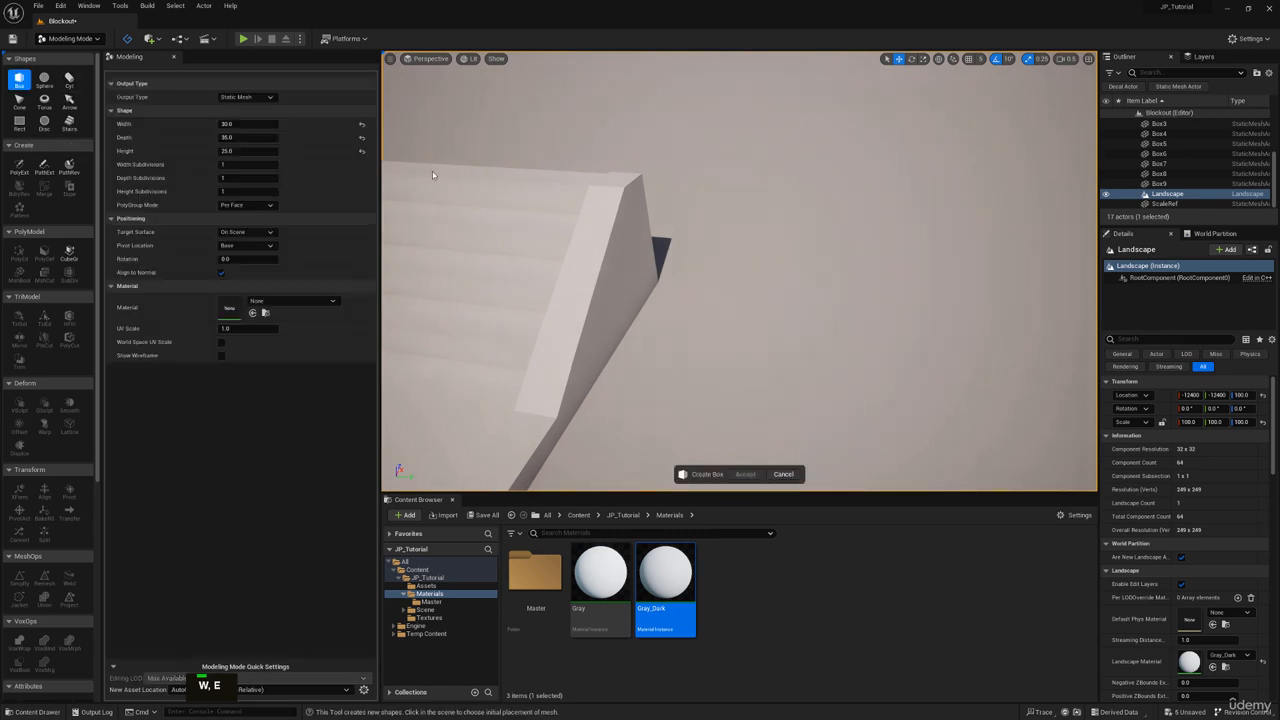
click(236, 124)
text(100)
key(Tab)
text(100)
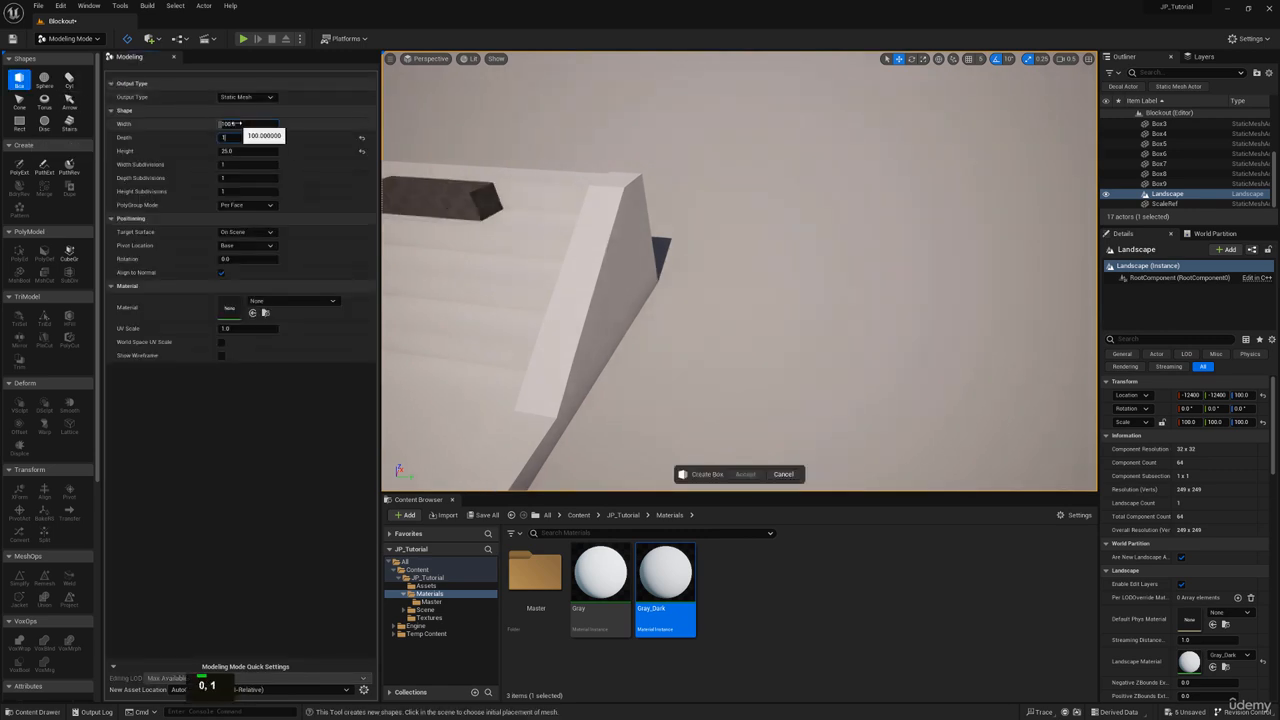
key(Tab)
text(1)
key(Return)
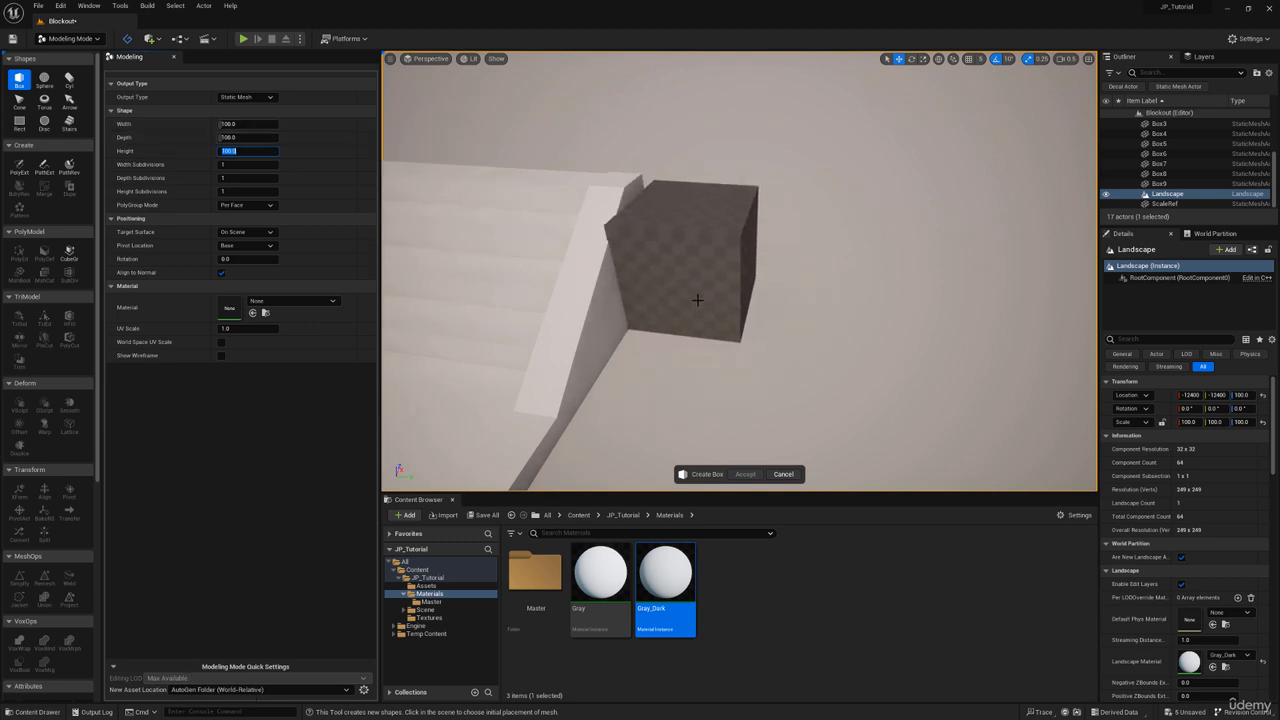
click(697, 300)
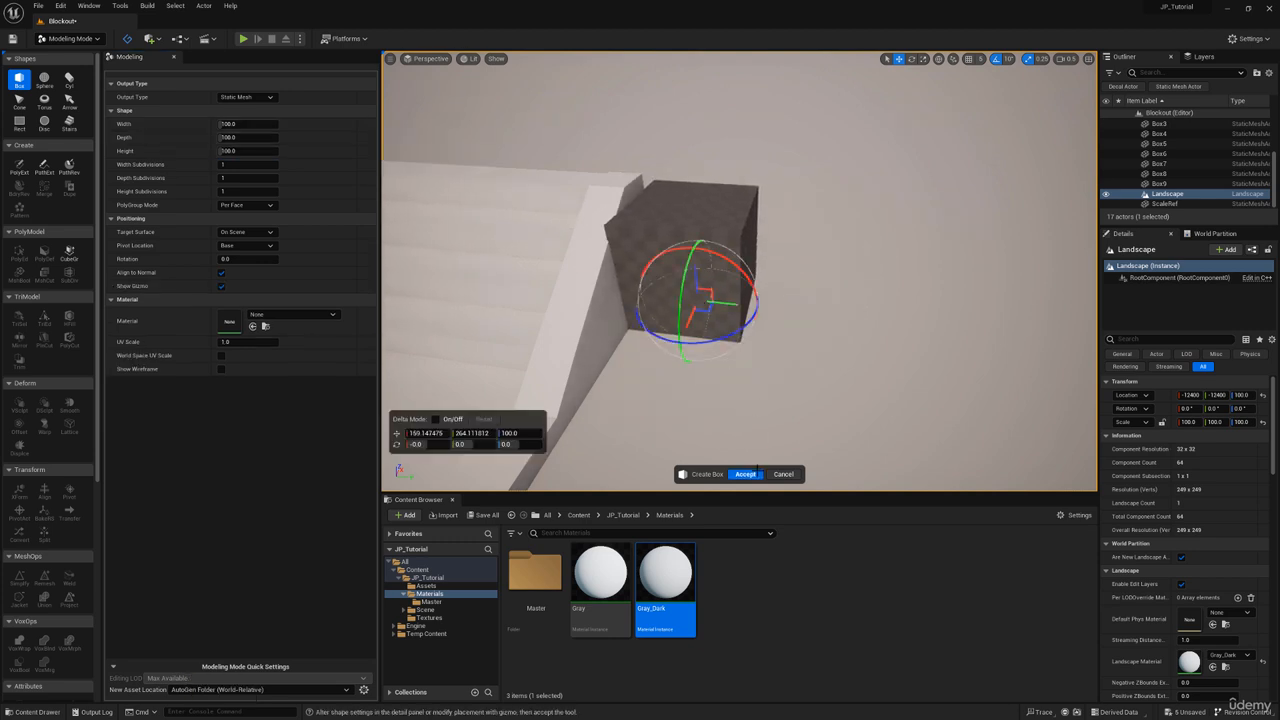
click(745, 474)
Start a PolyGroup edit on the new box and pull its front face toward the foot of the stairs, to X about 10
click(18, 254)
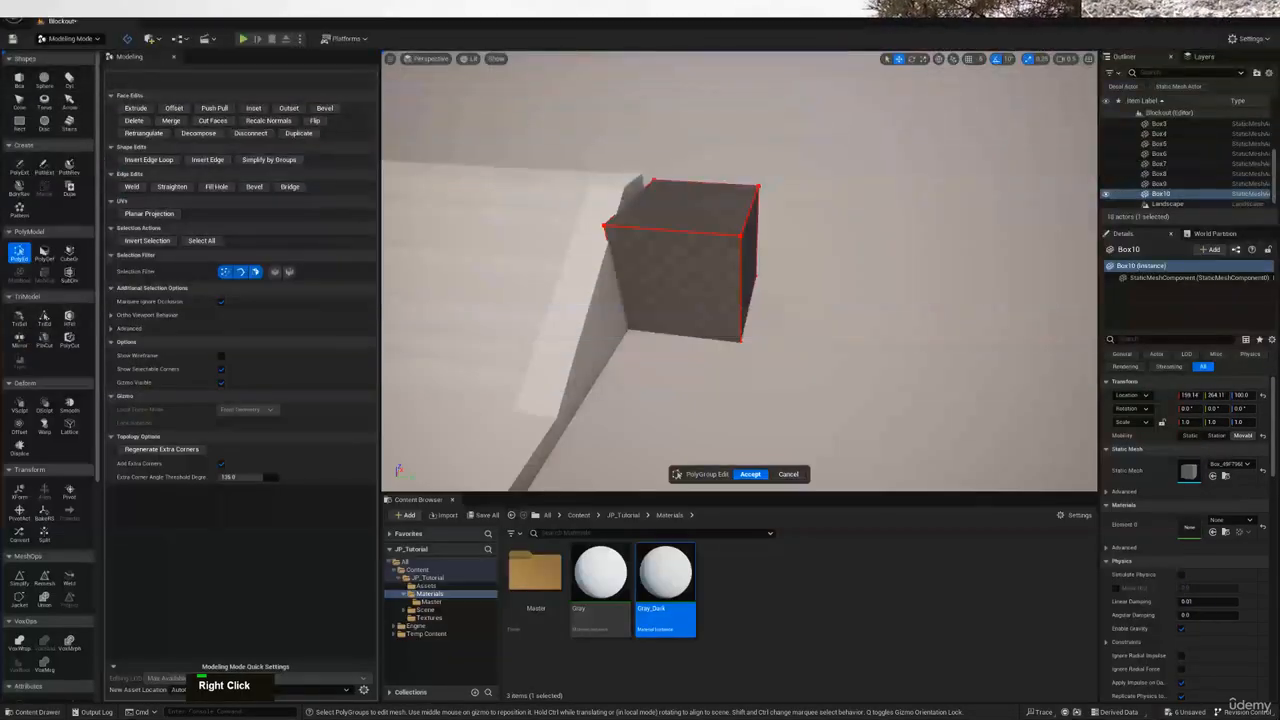
click(673, 276)
key(a)
mouse_move(656, 242)
right_down()
mouse_move(670, 244)
mouse_move(656, 242)
right_up()
key(s)
drag(683, 272, 818, 295)
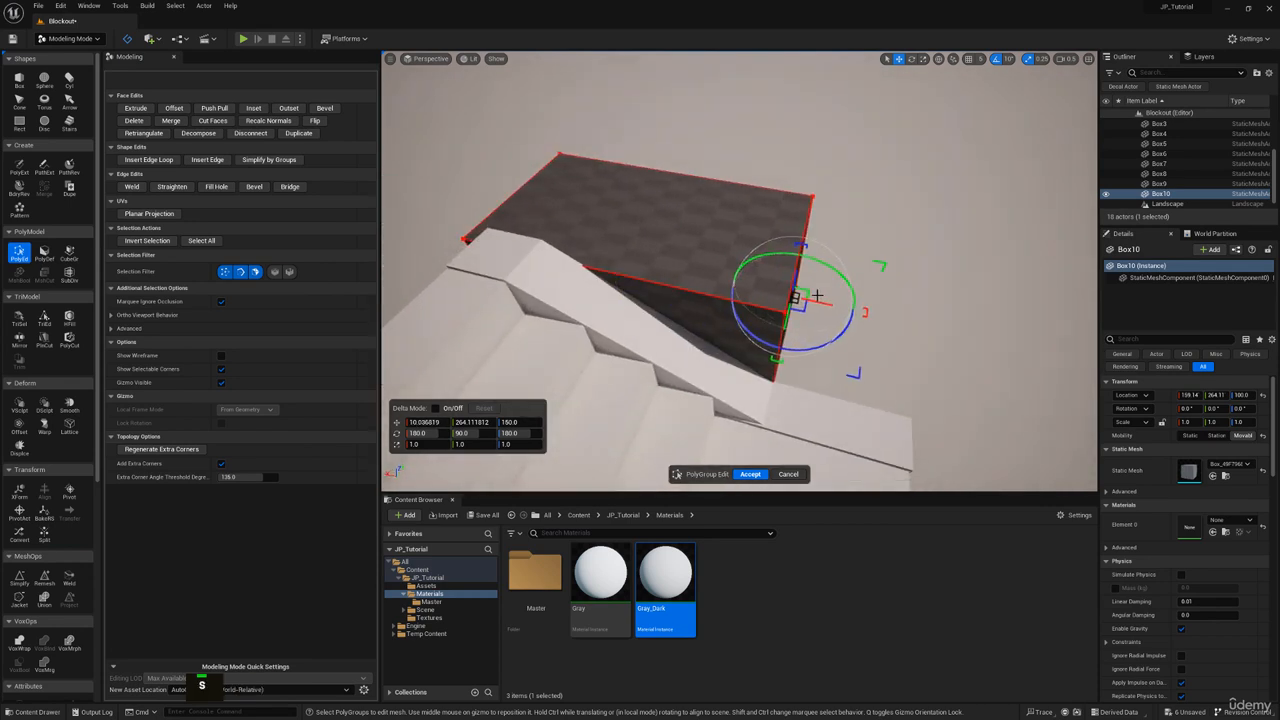
Raise the box's top face slightly above the landing border, to Z about 215
click(588, 209)
right_drag(588, 209, 562, 212)
key(w)
key(q)
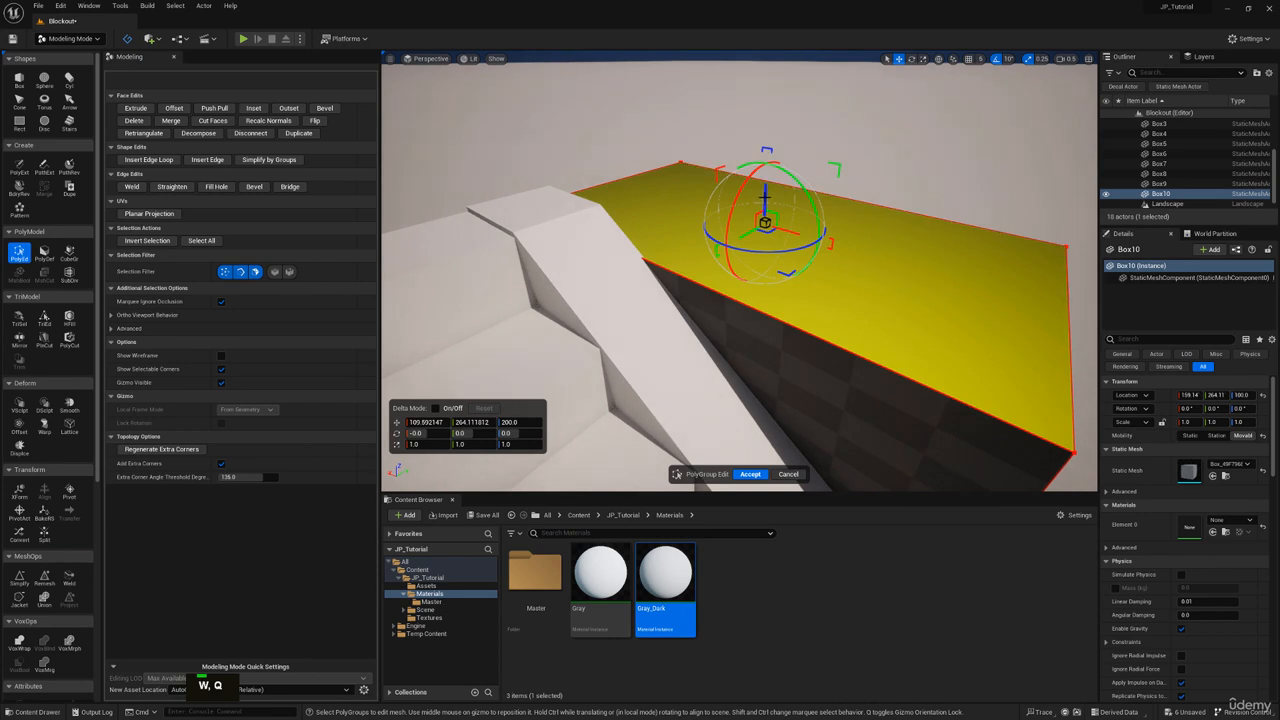
drag(765, 222, 766, 188)
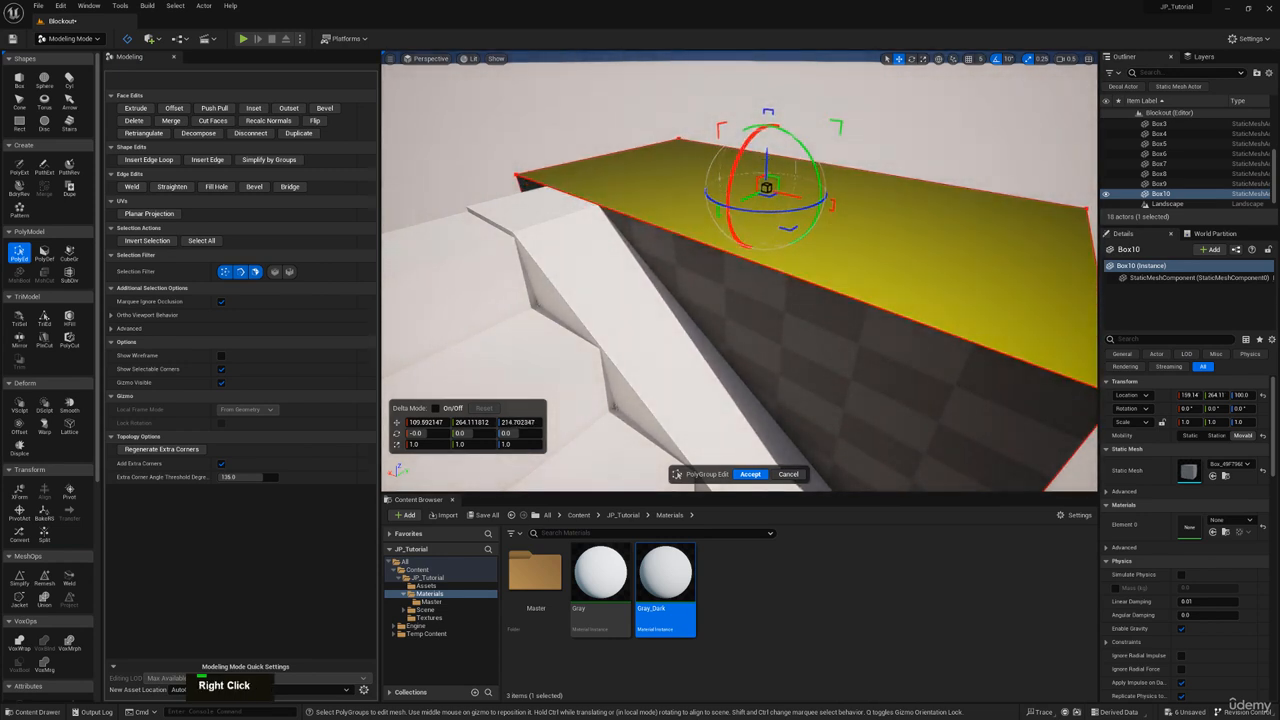
Move the box's back face in line with the rear of the landing, at X about 182.5
key(s)
right_drag(766, 188, 915, 225)
click(688, 270)
key(d)
mouse_move(688, 270)
right_down()
mouse_move(630, 268)
mouse_move(688, 267)
right_up()
drag(682, 271, 723, 261)
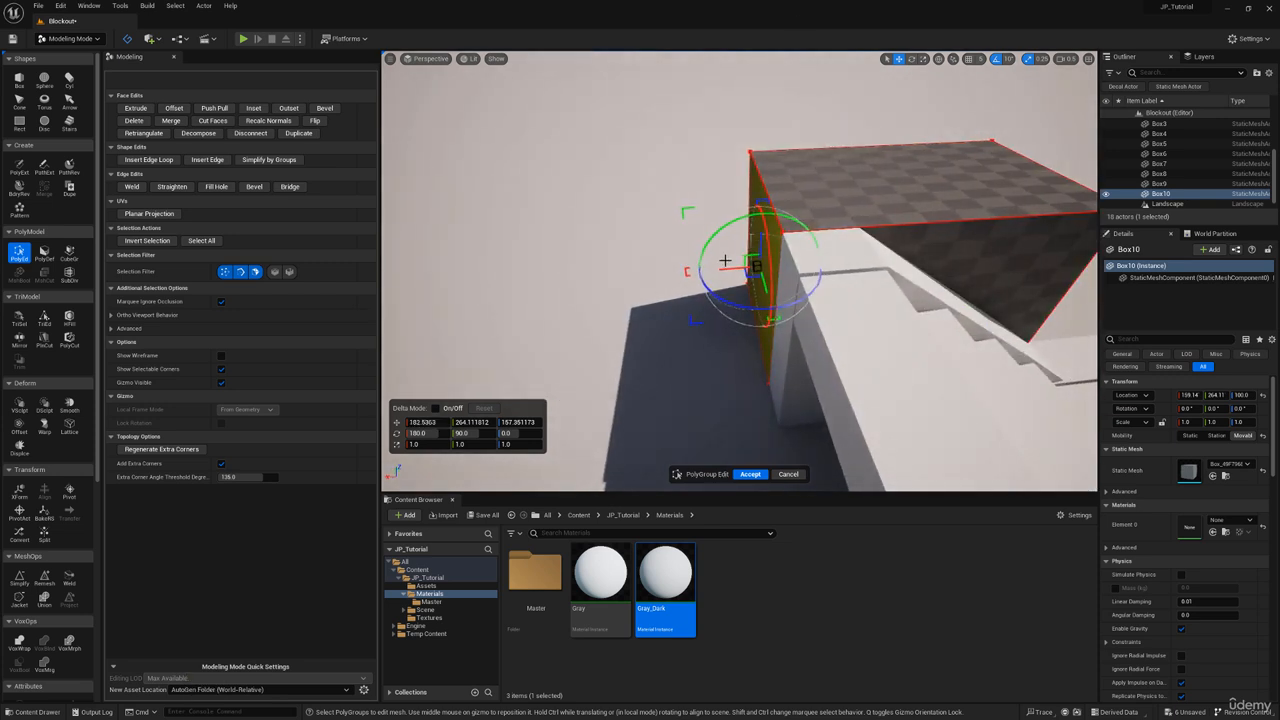
Try to extend the box's outer side face away from the stairs without grid snapping
key(d)
right_drag(853, 195, 854, 196)
key(s)
click(654, 266)
right_drag(654, 266, 654, 266)
key(s)
scroll(654, 266, up, 2)
key(a)
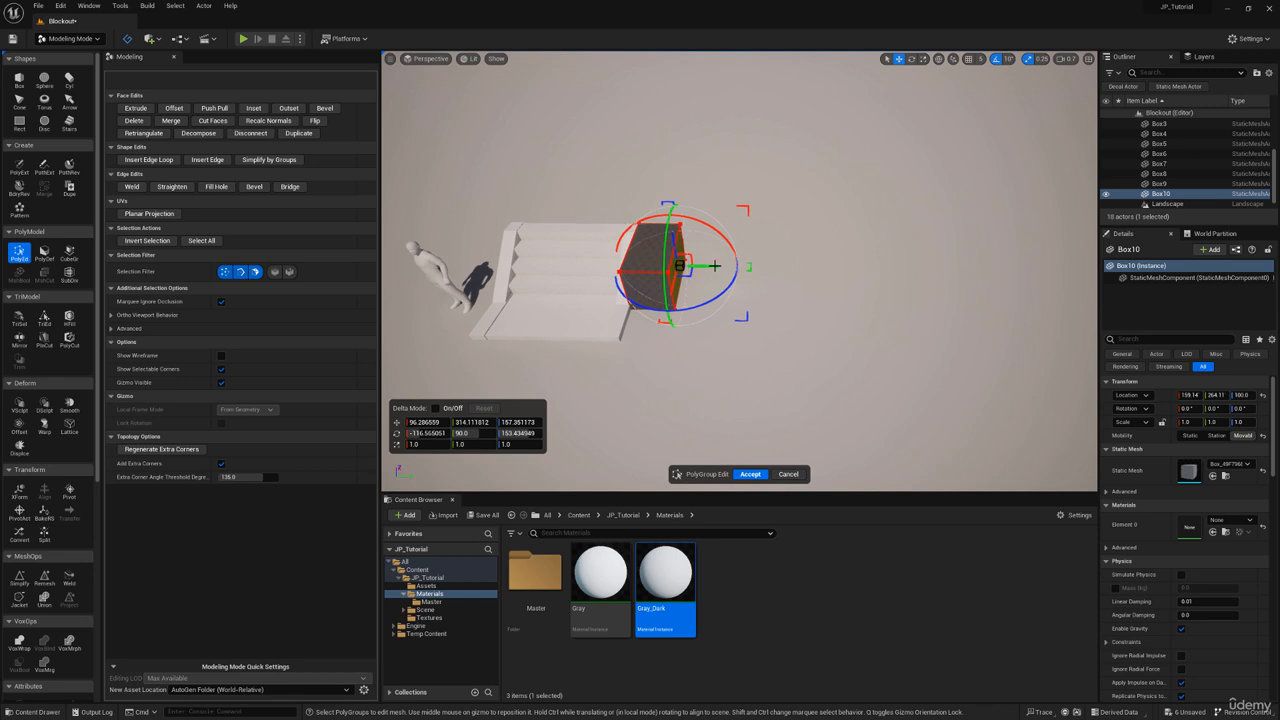
drag(715, 265, 854, 258)
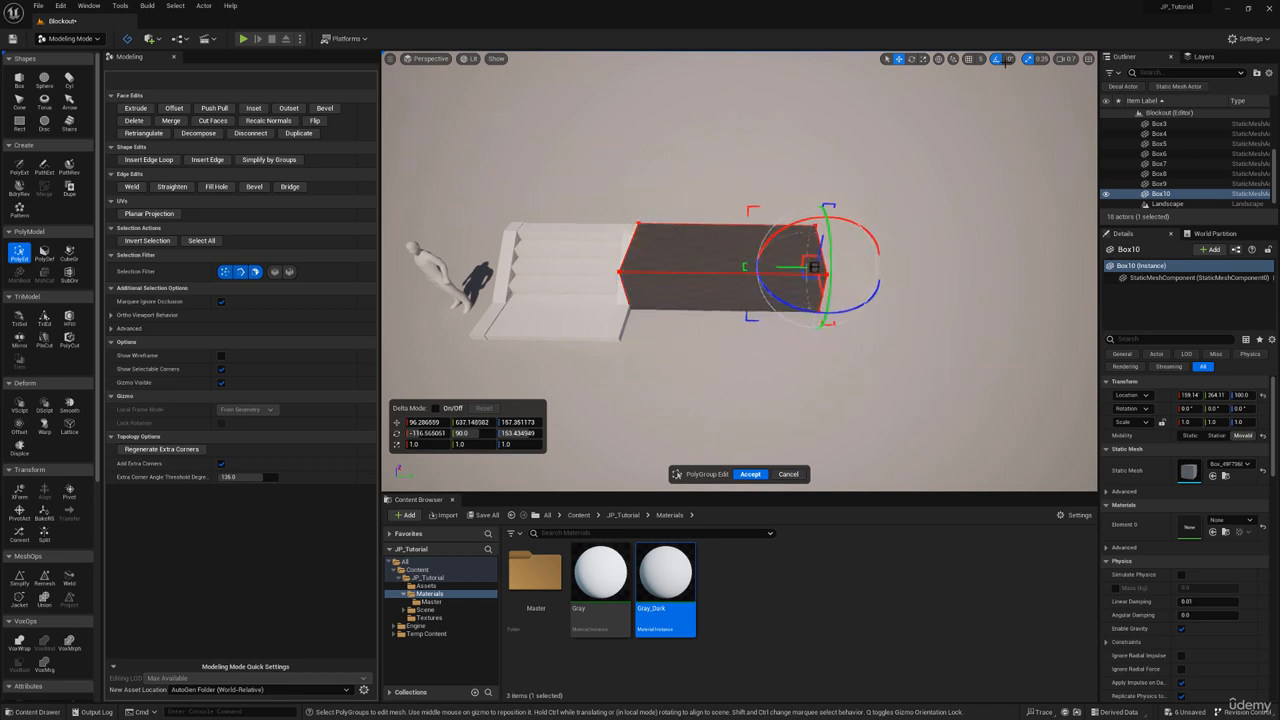
key(ctrl+z)
Enable grid snapping at 100 and extend the box's outer side face 300 units away from the stairs
click(968, 59)
click(981, 59)
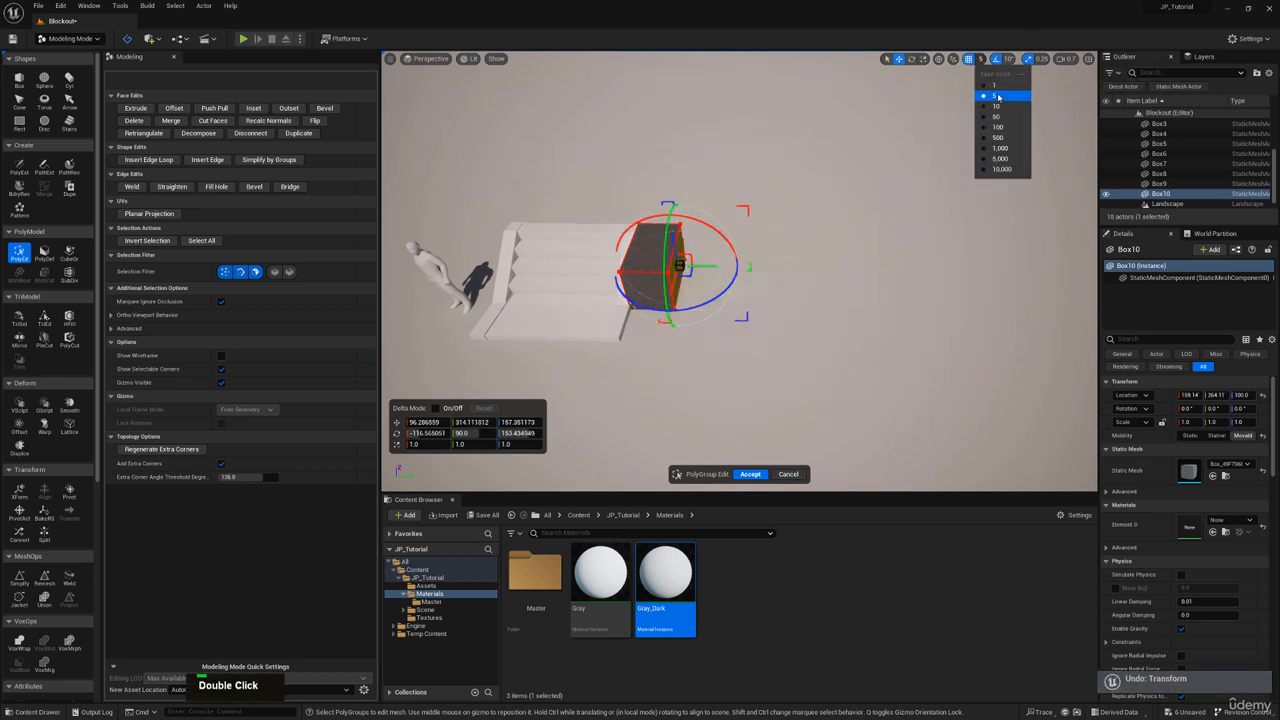
click(1003, 88)
key(w)
right_drag(764, 252, 764, 252)
click(982, 60)
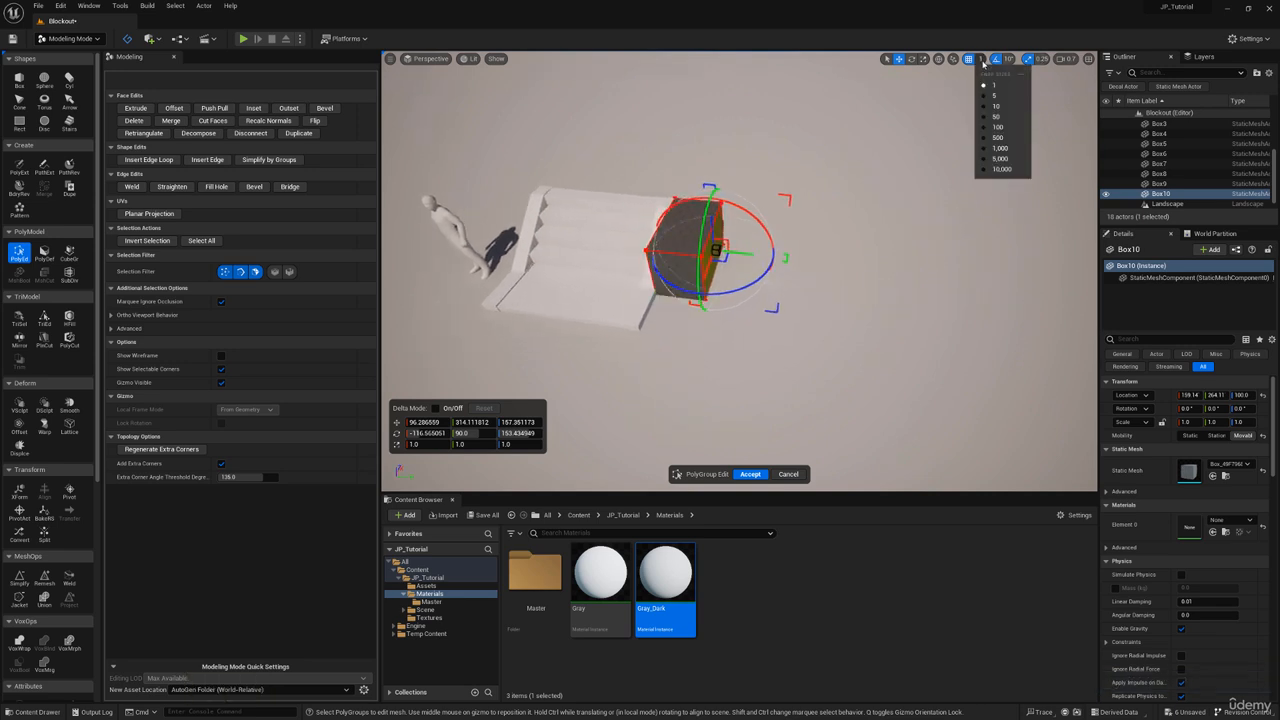
click(1000, 127)
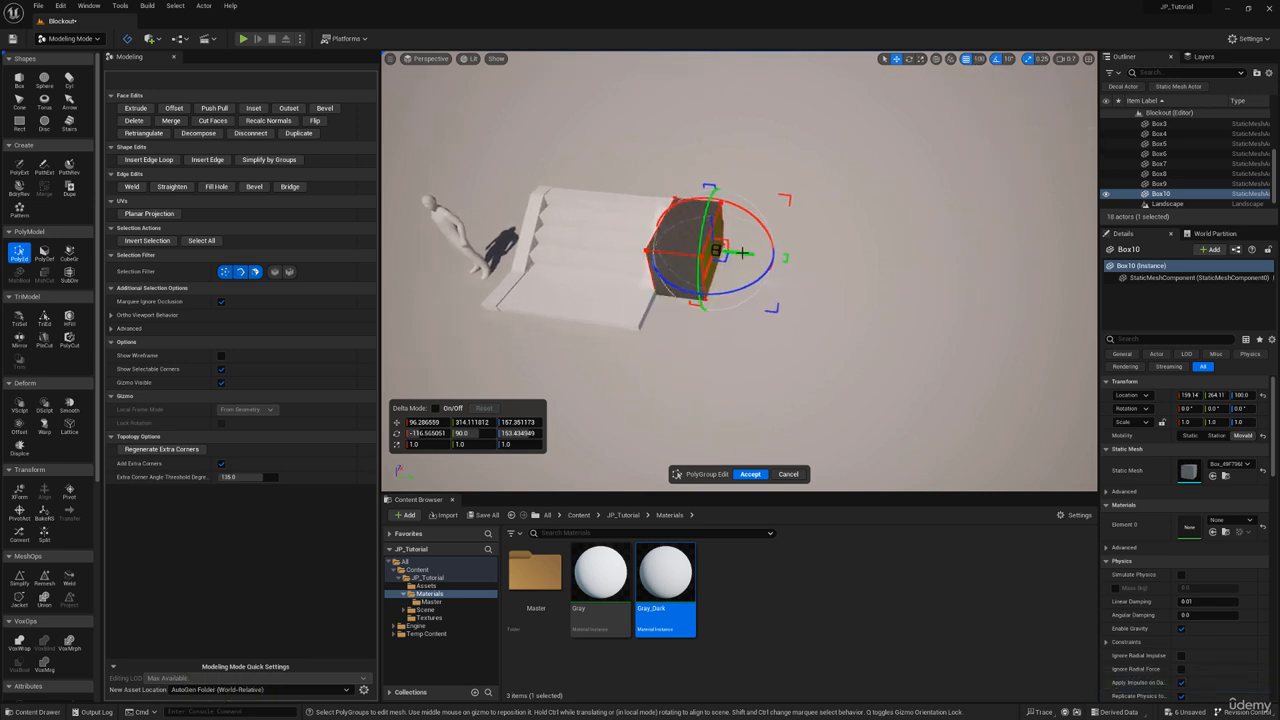
drag(742, 252, 880, 257)
Examine the walls beside the stone steps in the shrine reference paintings
right_drag(880, 257, 822, 220)
right_drag(286, 0, 292, 314)
scroll(606, 297, down, 3)
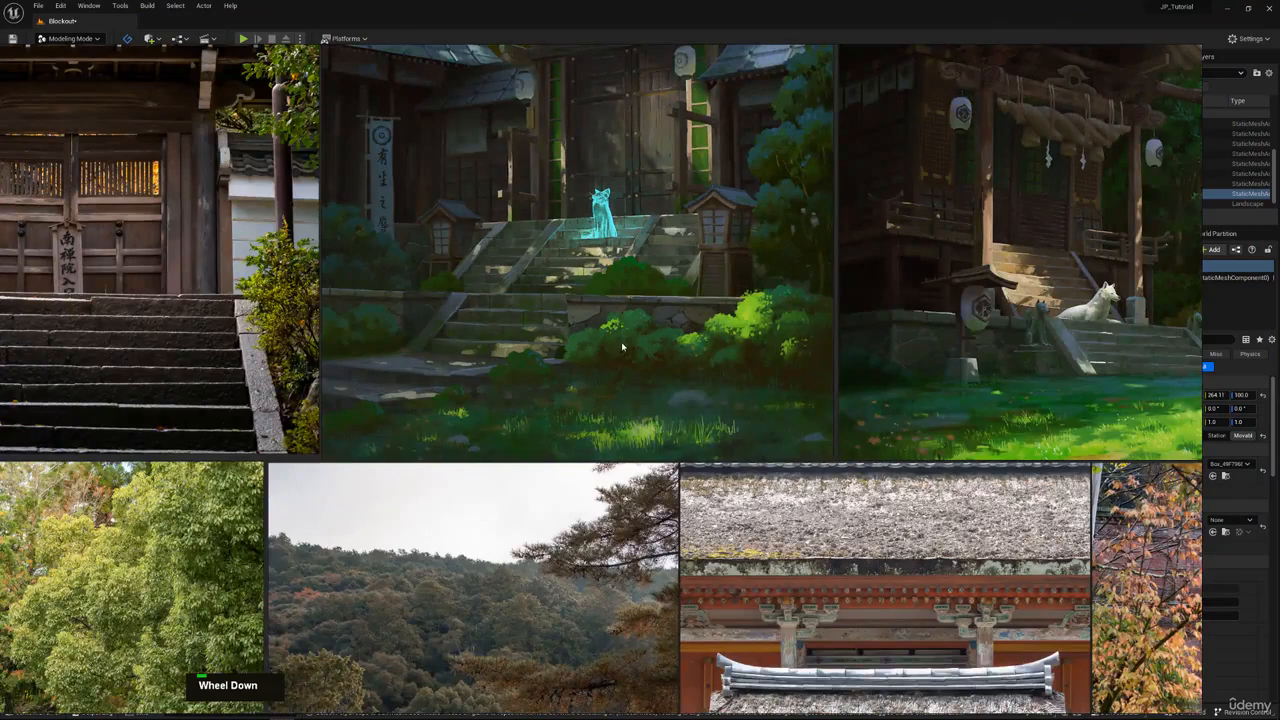
scroll(622, 344, down, 2)
scroll(622, 344, up, 5)
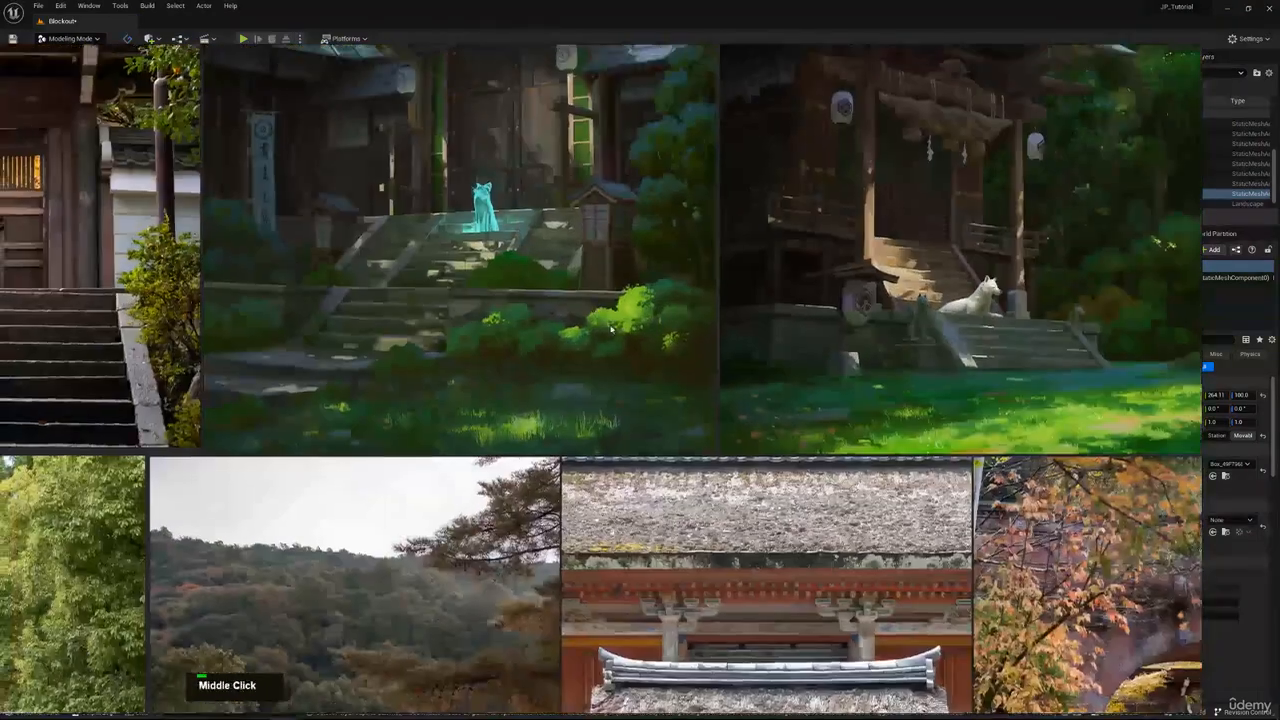
middle_drag(586, 301, 631, 358)
right_drag(685, 442, 700, 0)
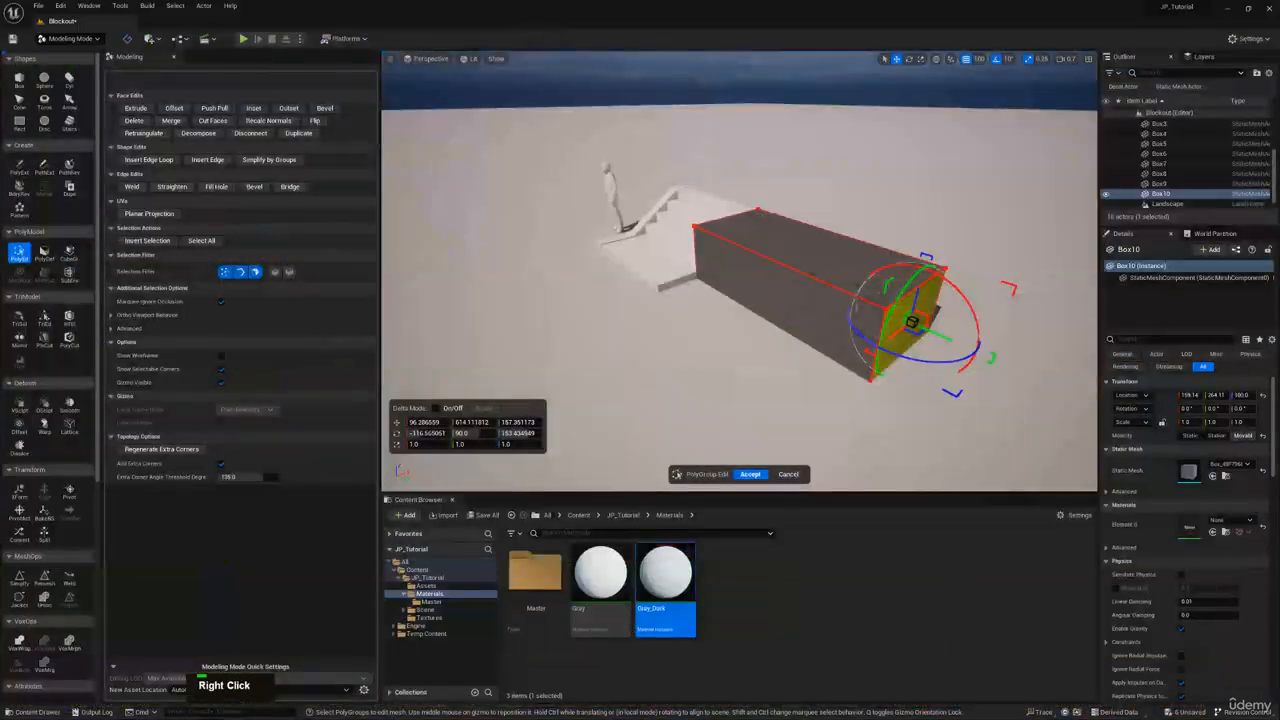
Extend the box's outer side face another 100 units away from the stairs
key(s)
right_drag(822, 252, 806, 136)
key(q)
key(e)
key(w)
scroll(806, 136, down, 1)
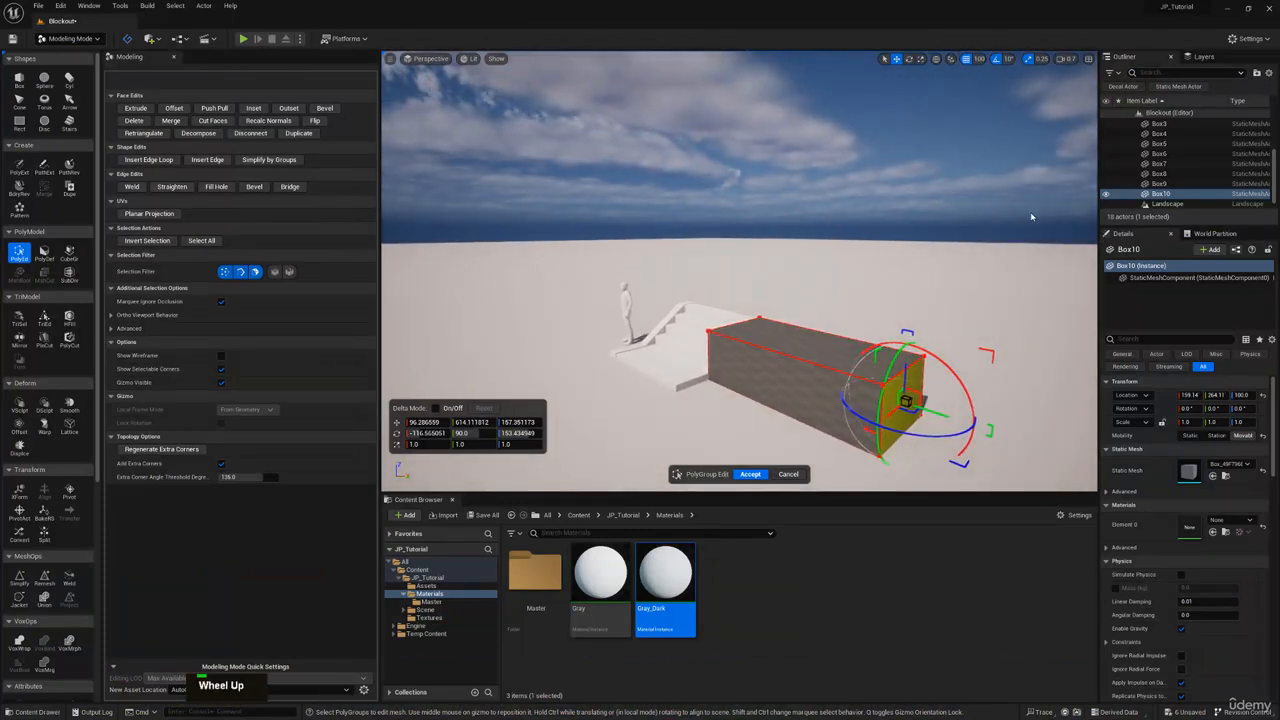
key(w)
right_drag(638, 237, 779, 295)
key(a)
drag(748, 278, 815, 279)
Select the box's back face behind the landing
key(s)
right_drag(815, 279, 460, 316)
key(q)
key(d)
key(e)
click(745, 283)
key(w)
key(d)
key(e)
Examine the lower steps, retaining walls and upper staircase in the reference painting with the glowing cat
right_drag(1279, 420, 507, 453)
scroll(766, 352, up, 4)
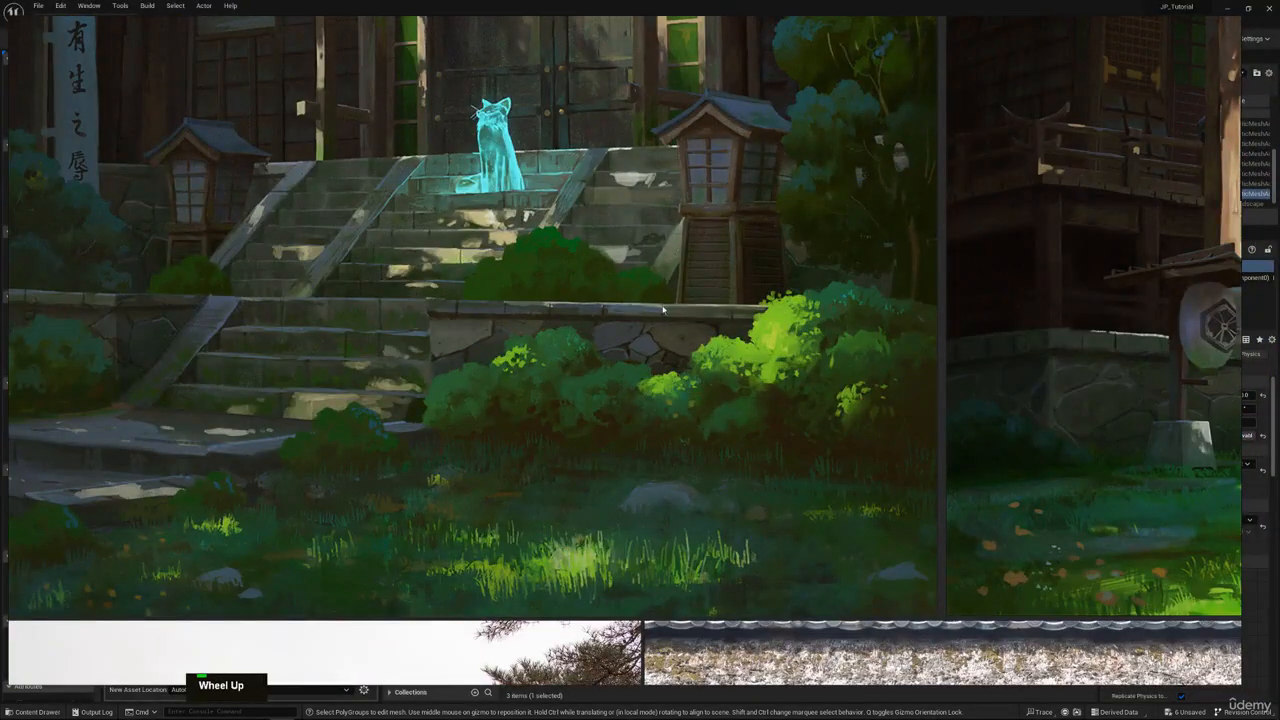
scroll(663, 310, down, 5)
middle_drag(1190, 295, 708, 366)
scroll(735, 380, up, 4)
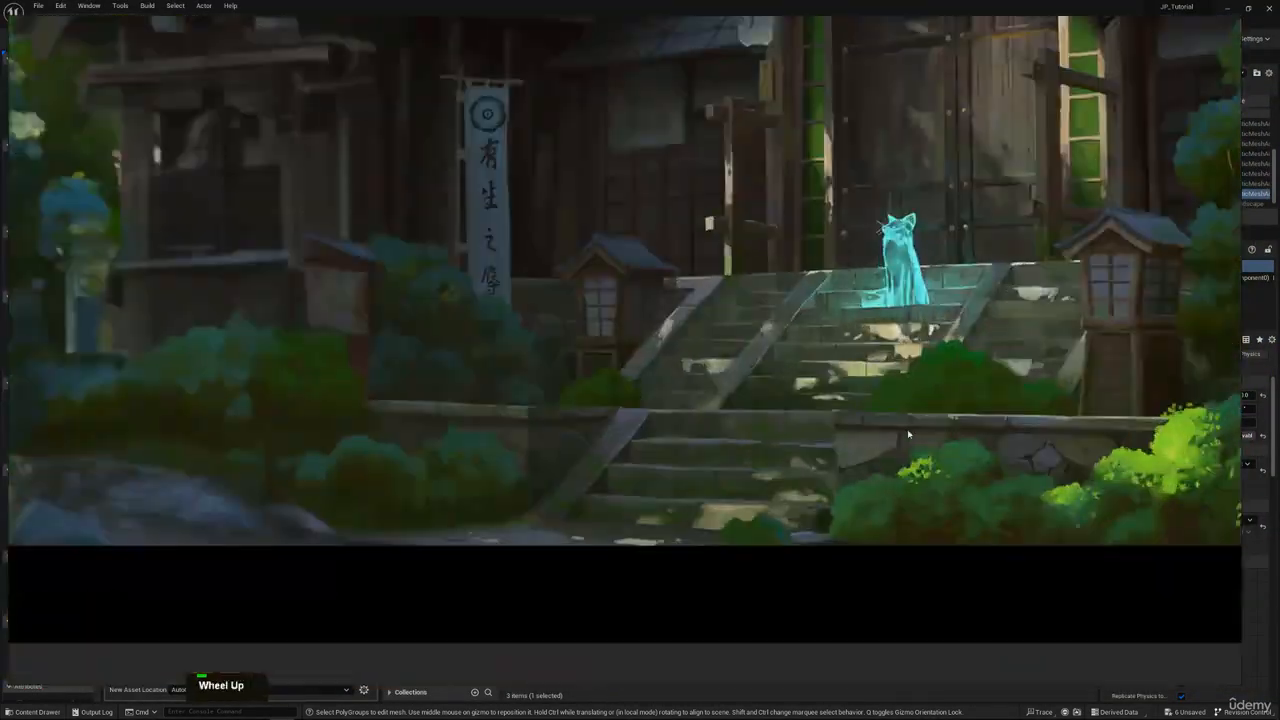
scroll(767, 431, up, 3)
mouse_move(353, 374)
middle_down()
mouse_move(543, 383)
mouse_move(551, 402)
middle_up()
scroll(469, 383, down, 2)
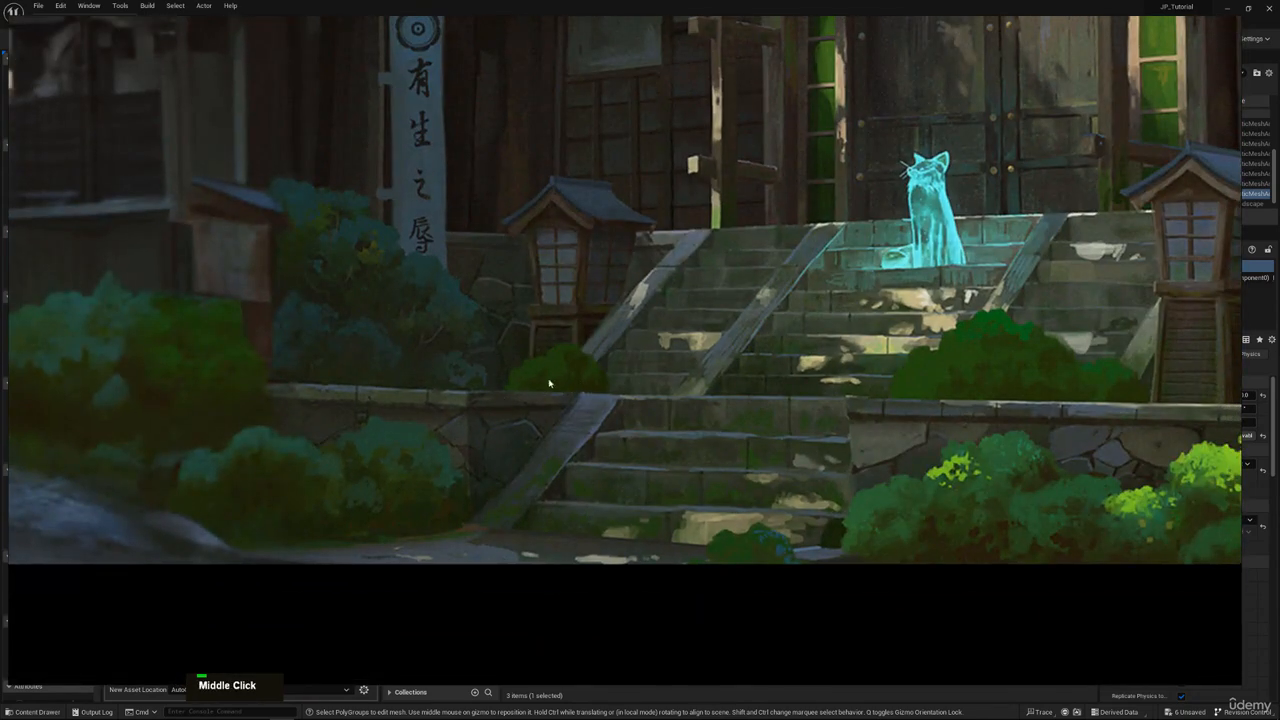
middle_drag(576, 371, 639, 343)
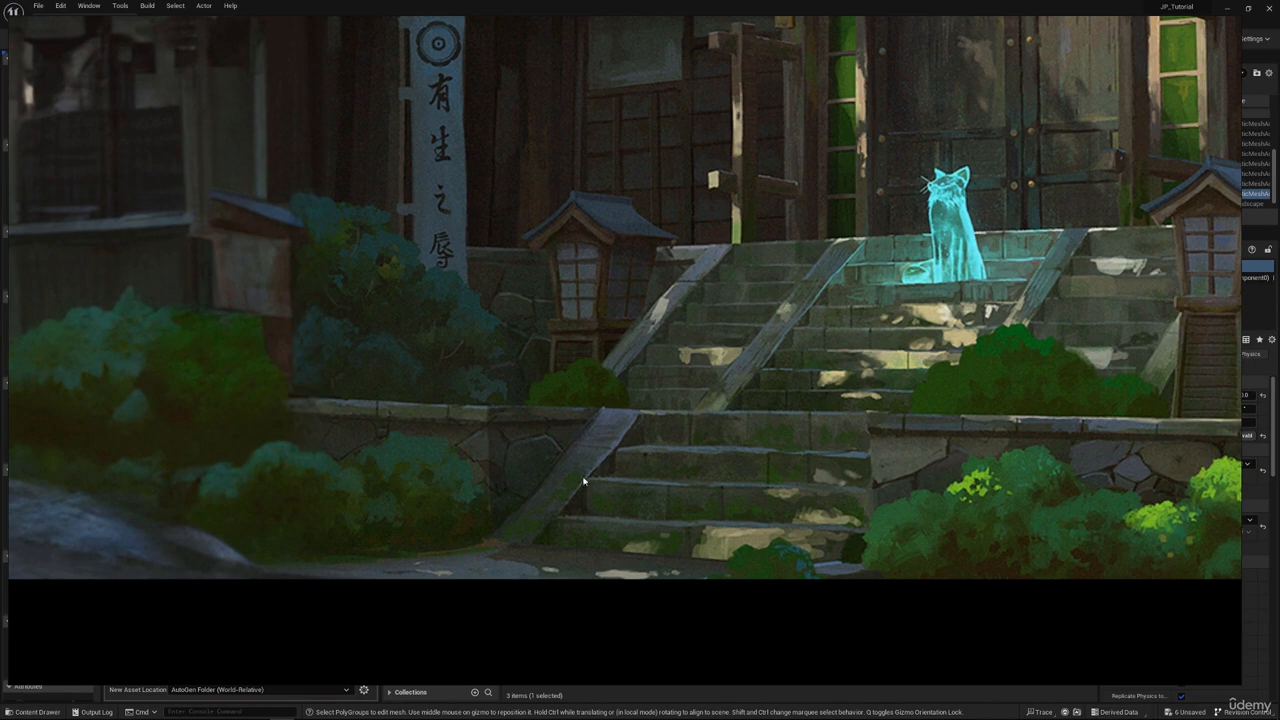
mouse_move(584, 481)
right_down()
mouse_move(747, 153)
mouse_move(800, 0)
right_up()
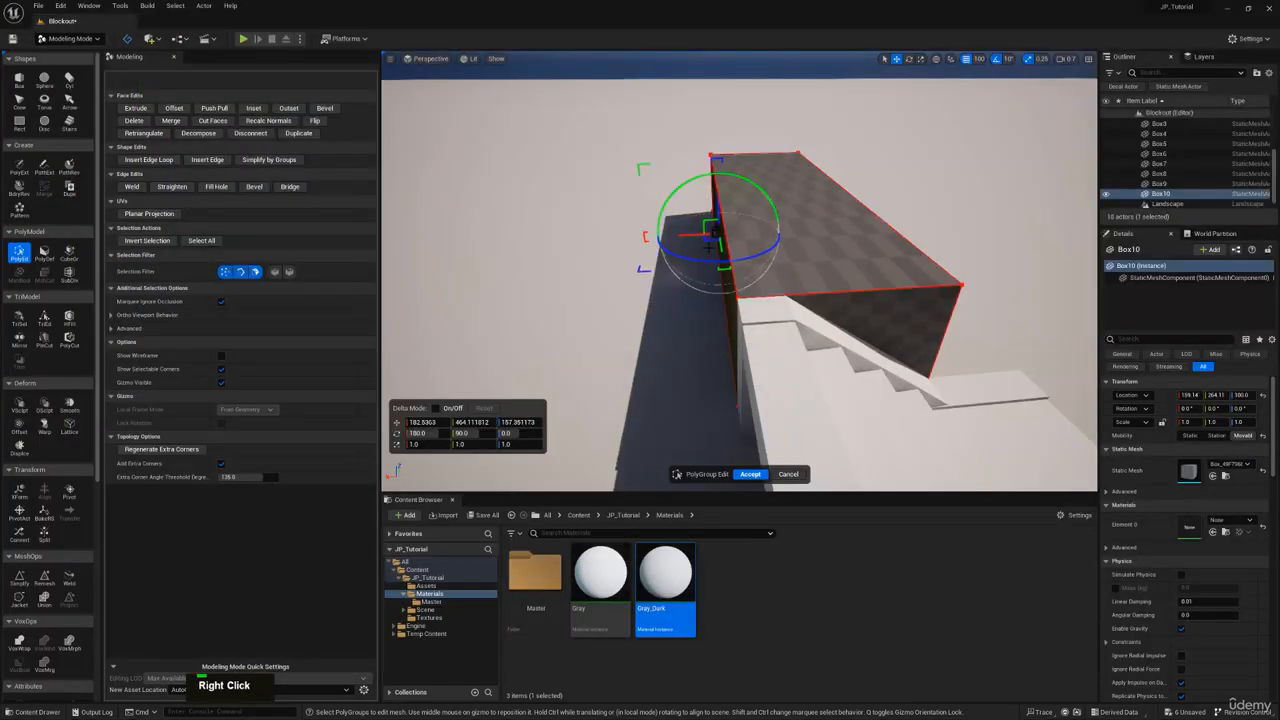
Extrude the box's back face rearward to X about 300
key(d)
key(s)
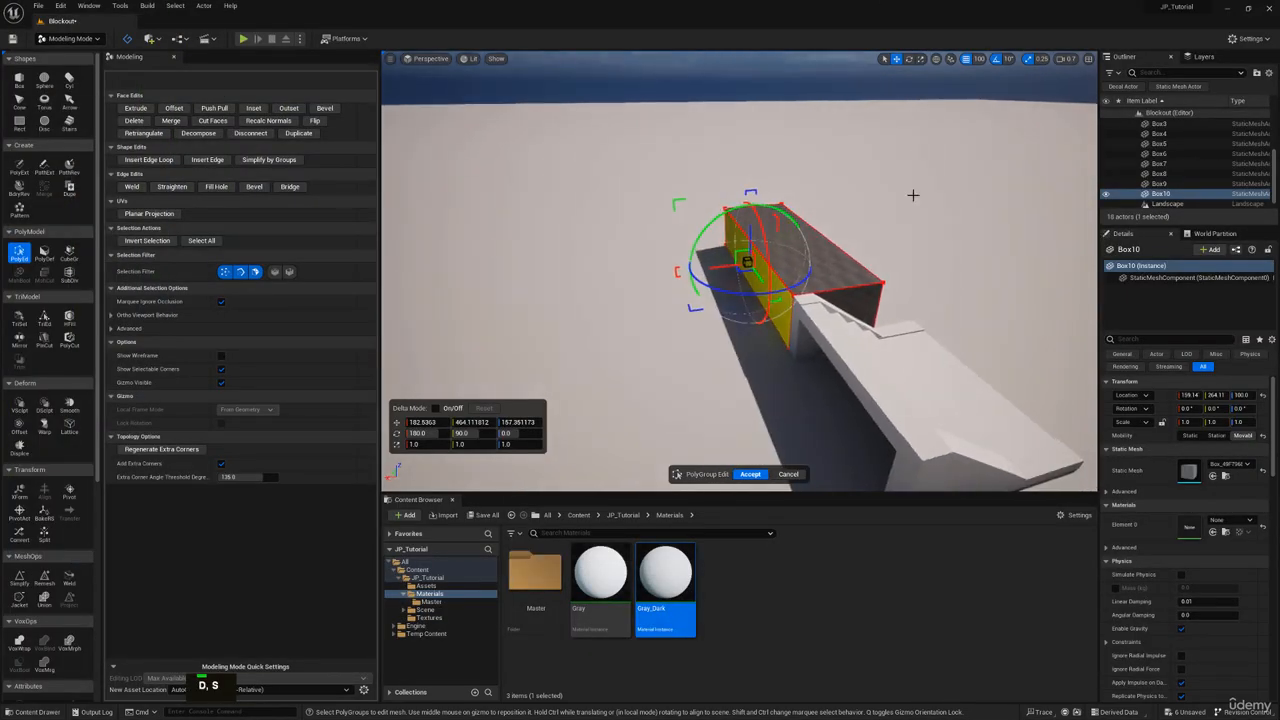
click(136, 109)
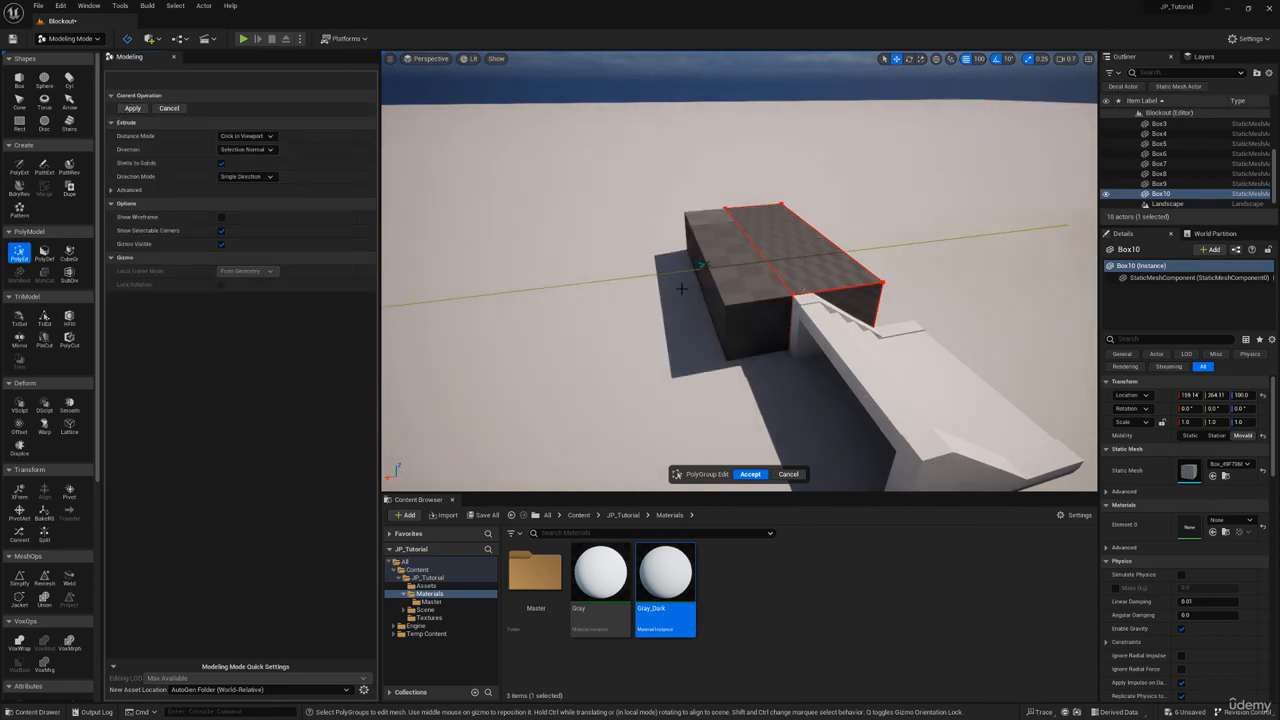
click(700, 286)
Check the reference painting, set grid snapping to 50 and pull the extruded back face 50 units further back
right_drag(251, 2, 592, 488)
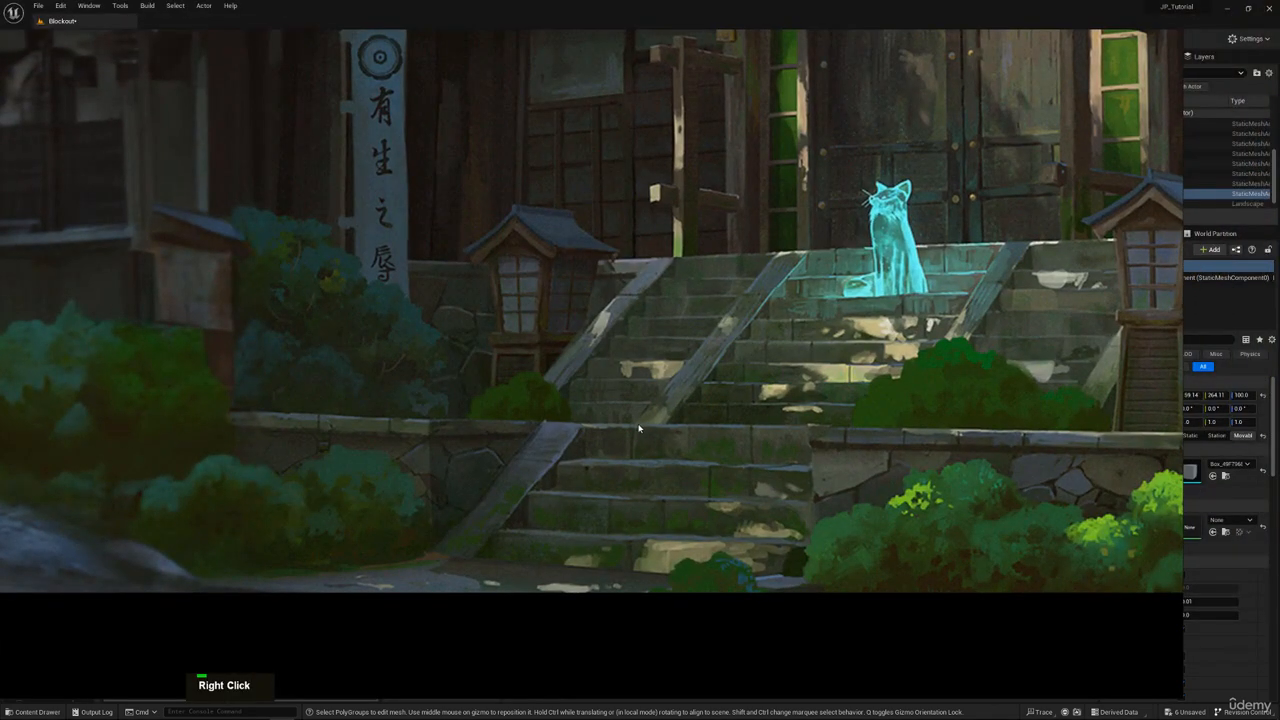
right_click(681, 445)
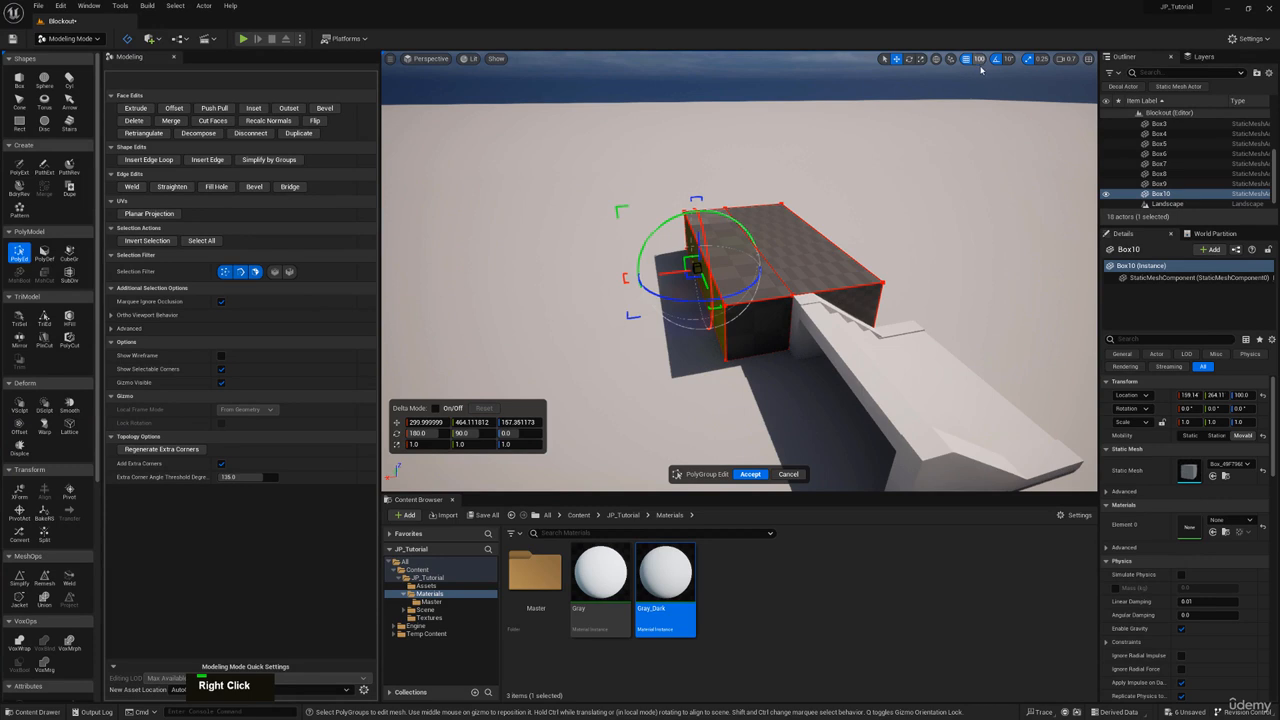
click(979, 60)
click(990, 117)
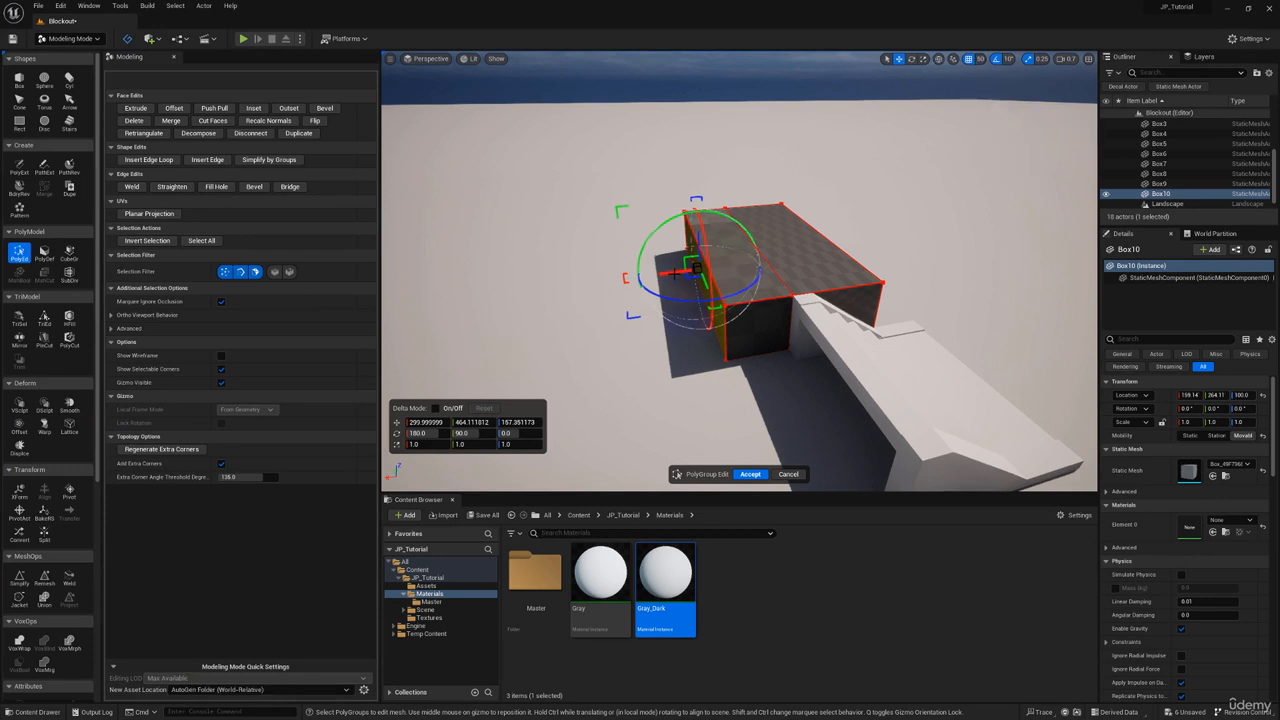
drag(662, 273, 638, 275)
Insert an edge loop around the box's sides just below its top edge
right_drag(802, 266, 700, 243)
key(d)
key(q)
key(a)
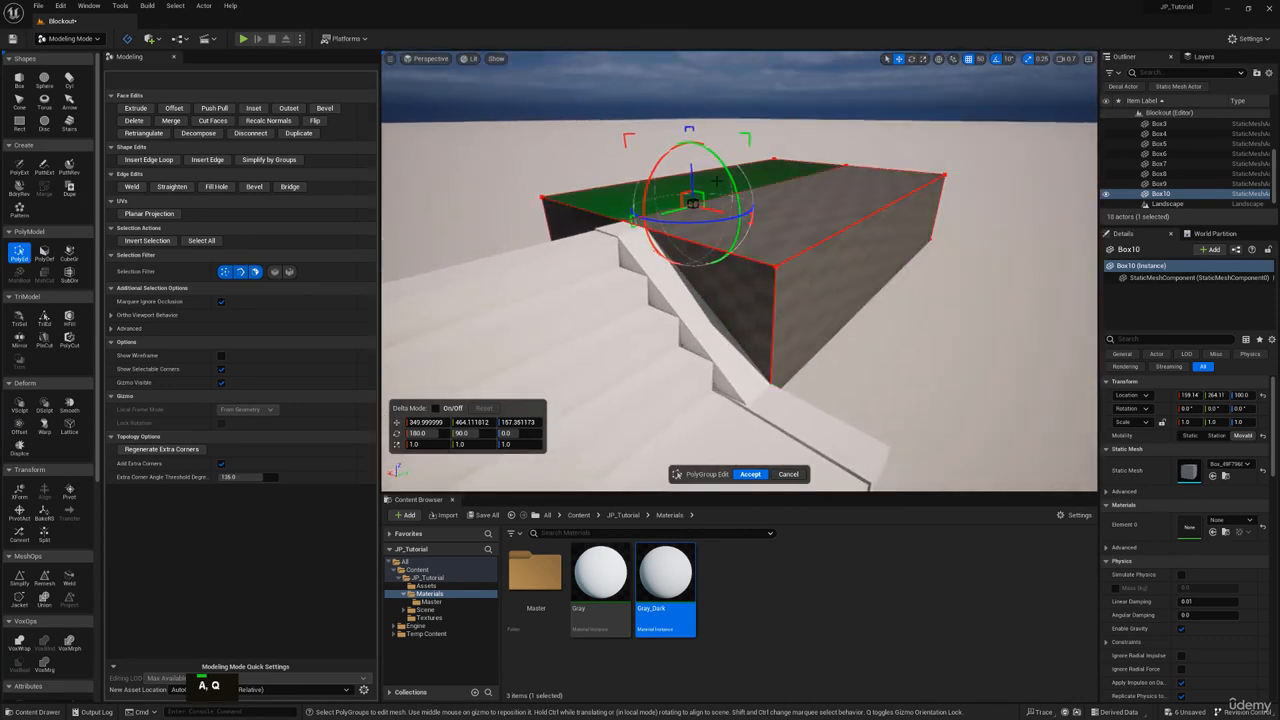
right_drag(716, 180, 670, 205)
key(w)
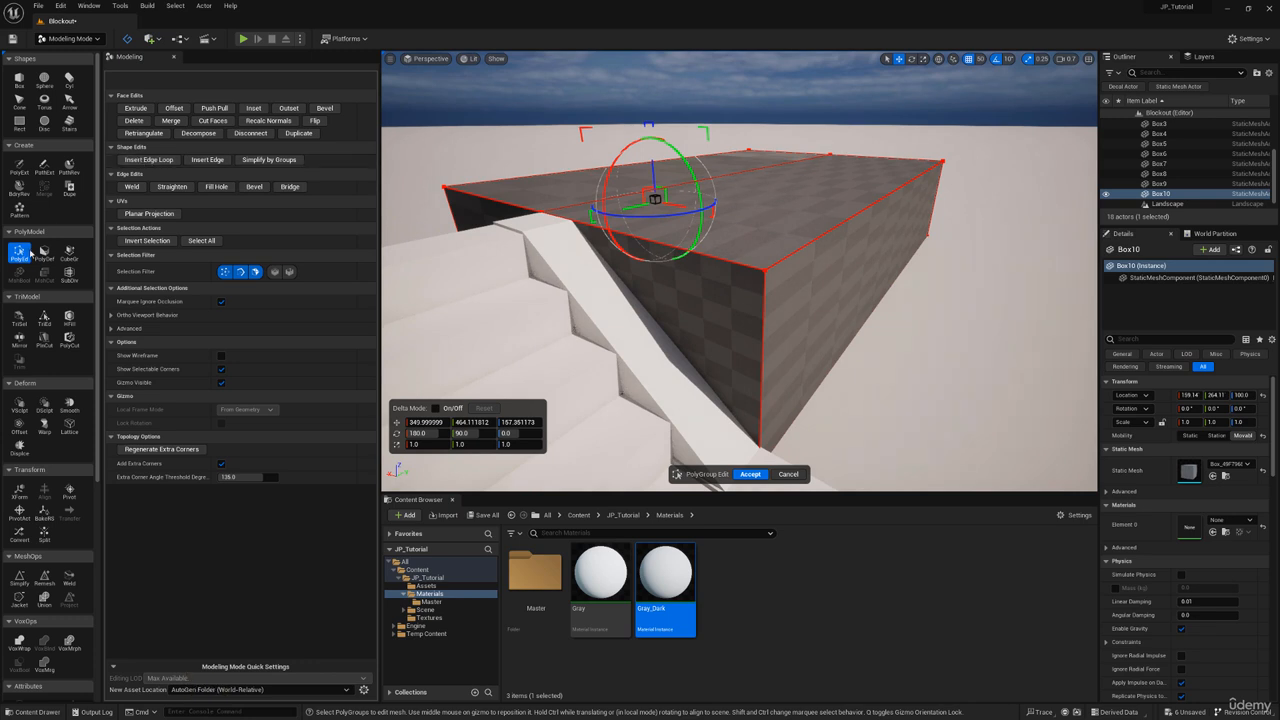
click(148, 160)
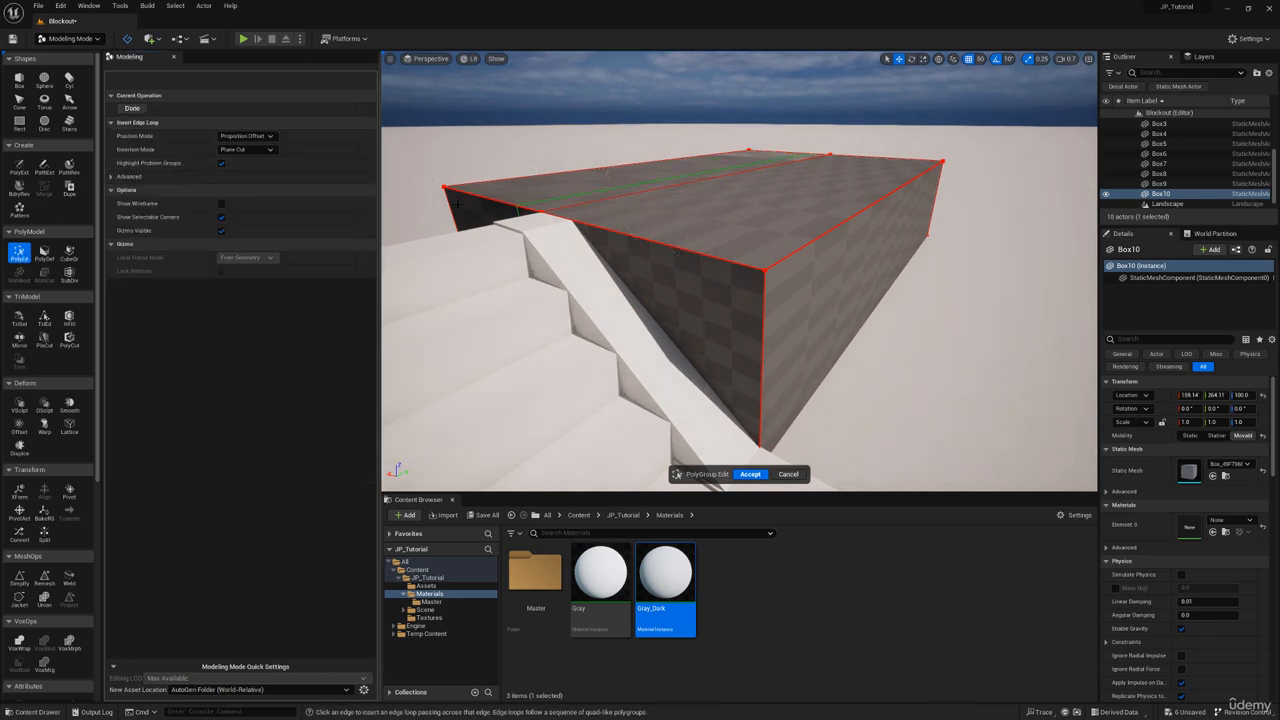
right_drag(645, 250, 645, 250)
key(w)
right_drag(713, 284, 713, 284)
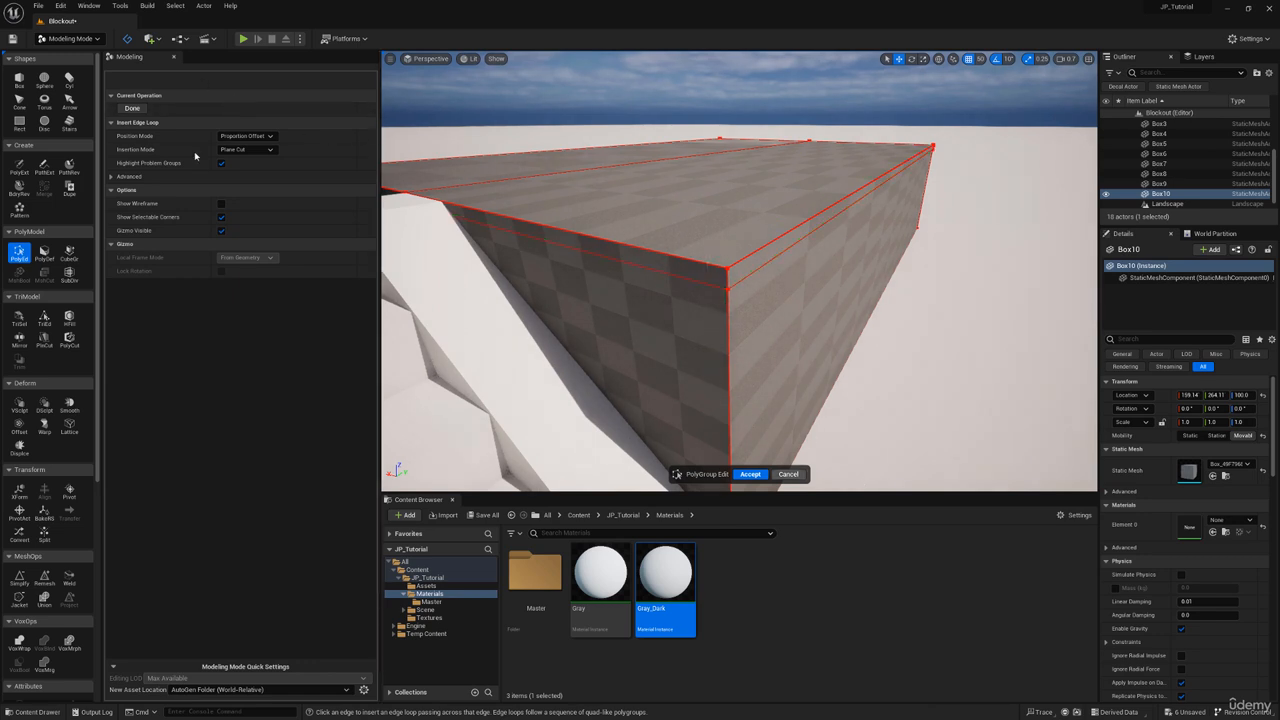
click(132, 109)
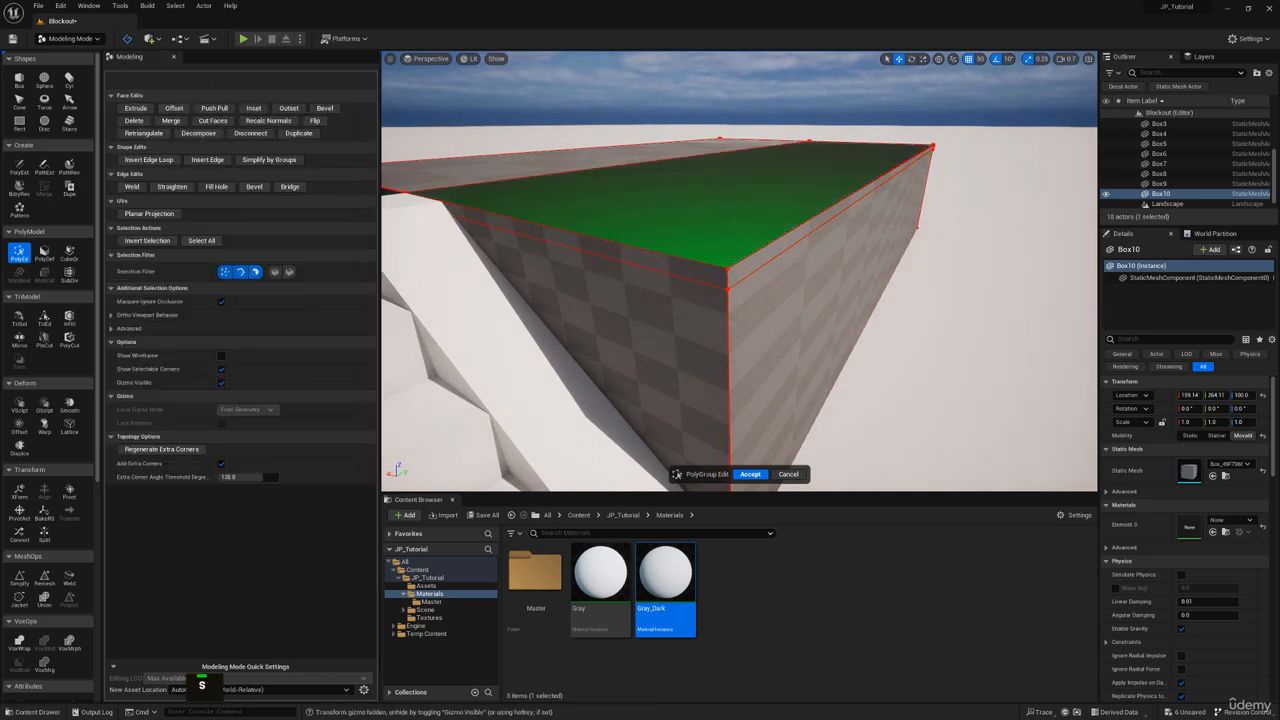
Extrude the narrow strip of side faces below the box's top edge slightly outward, using Selected Triangle Normals as the direction mode
right_drag(650, 202, 610, 222)
key(s)
click(643, 224)
shift+click(717, 236)
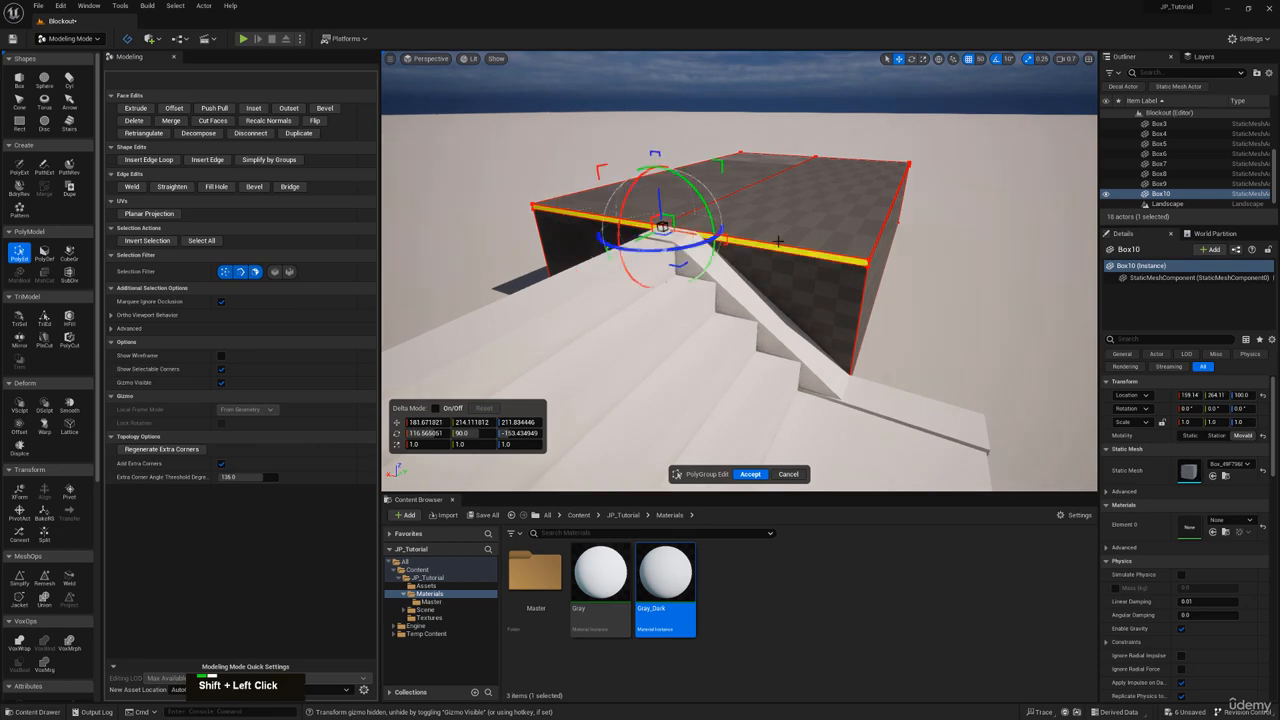
right_drag(717, 236, 717, 236)
shift+click(935, 253)
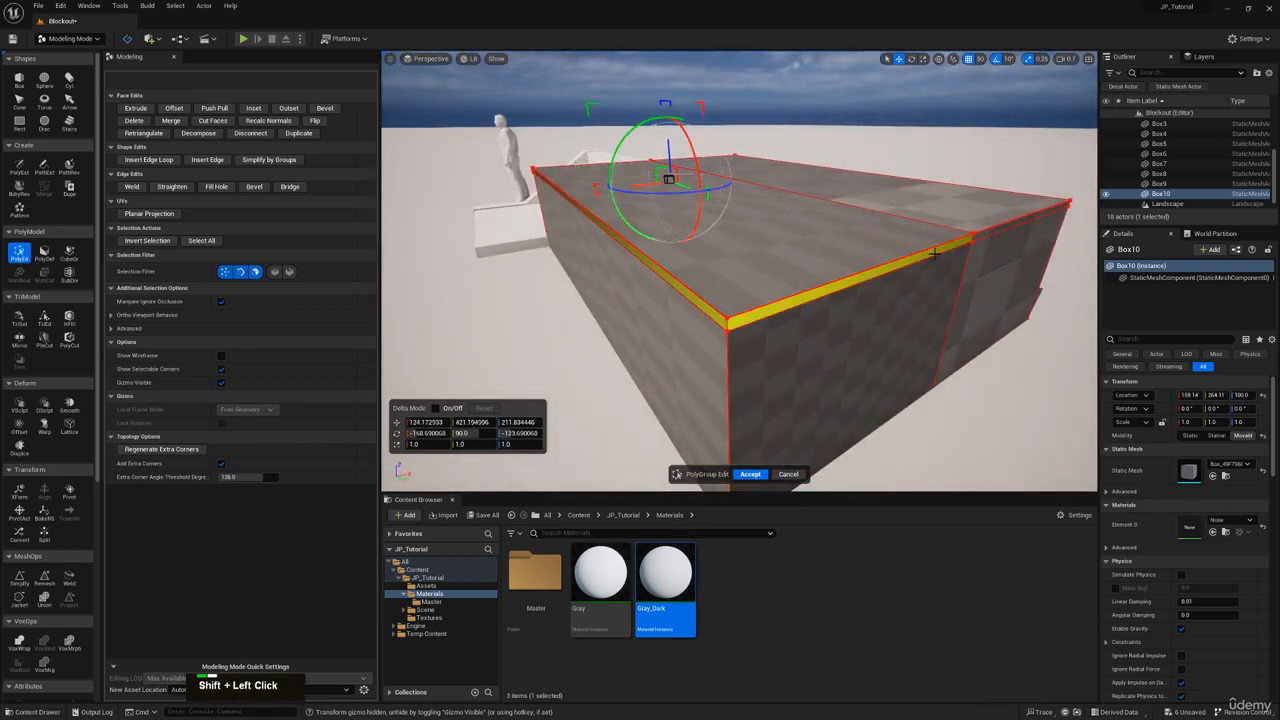
shift+click(1004, 228)
key(d)
right_drag(1004, 228, 1004, 228)
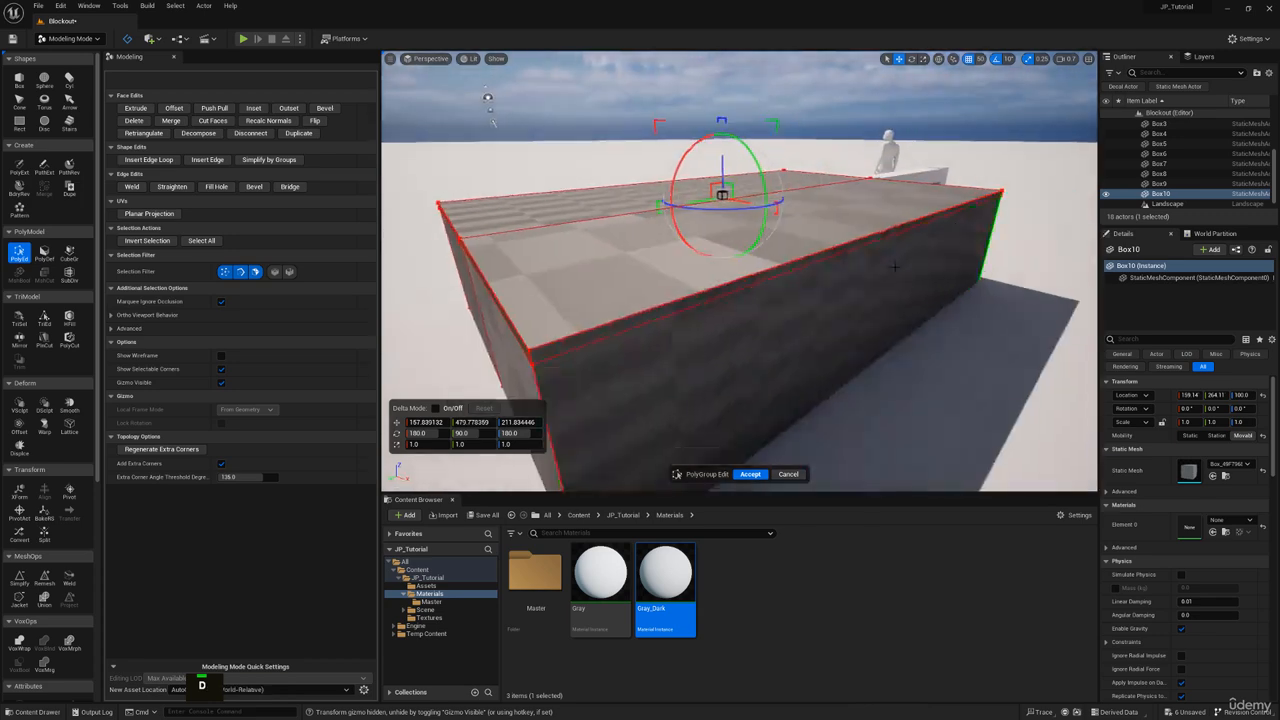
shift+click(818, 261)
key(a)
right_drag(814, 254, 814, 254)
key(q)
key(w)
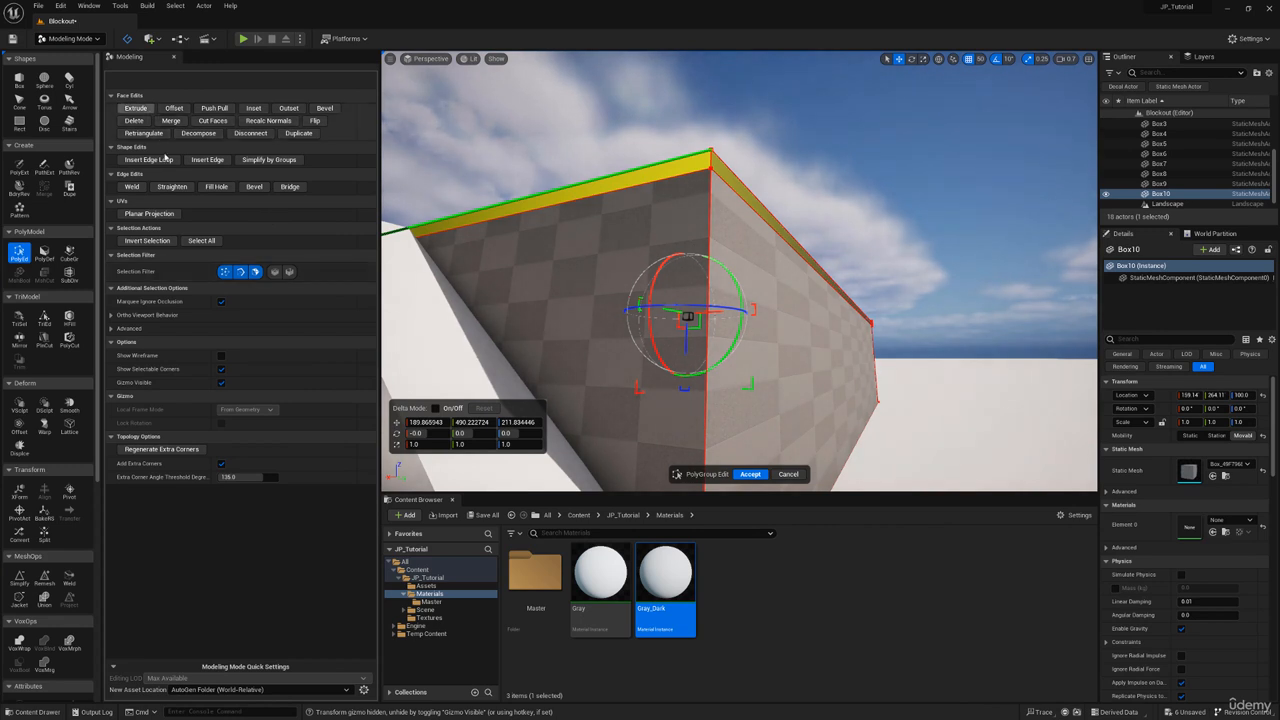
click(137, 108)
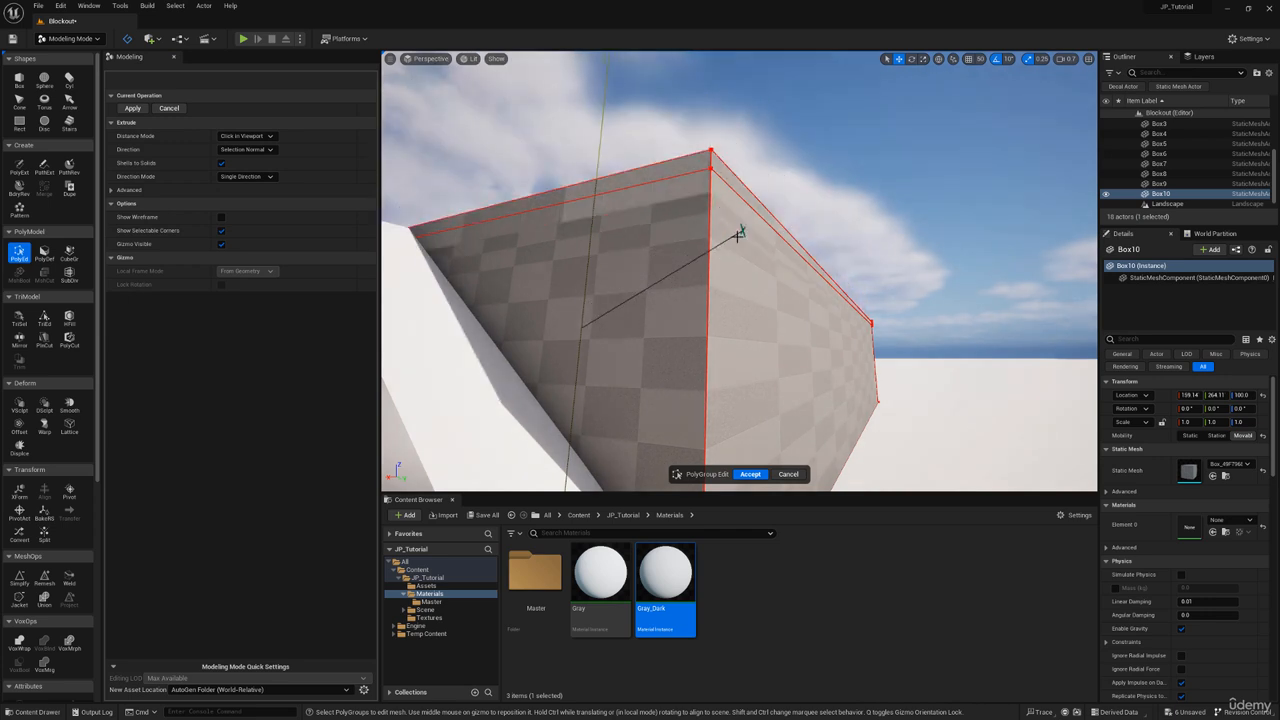
click(265, 151)
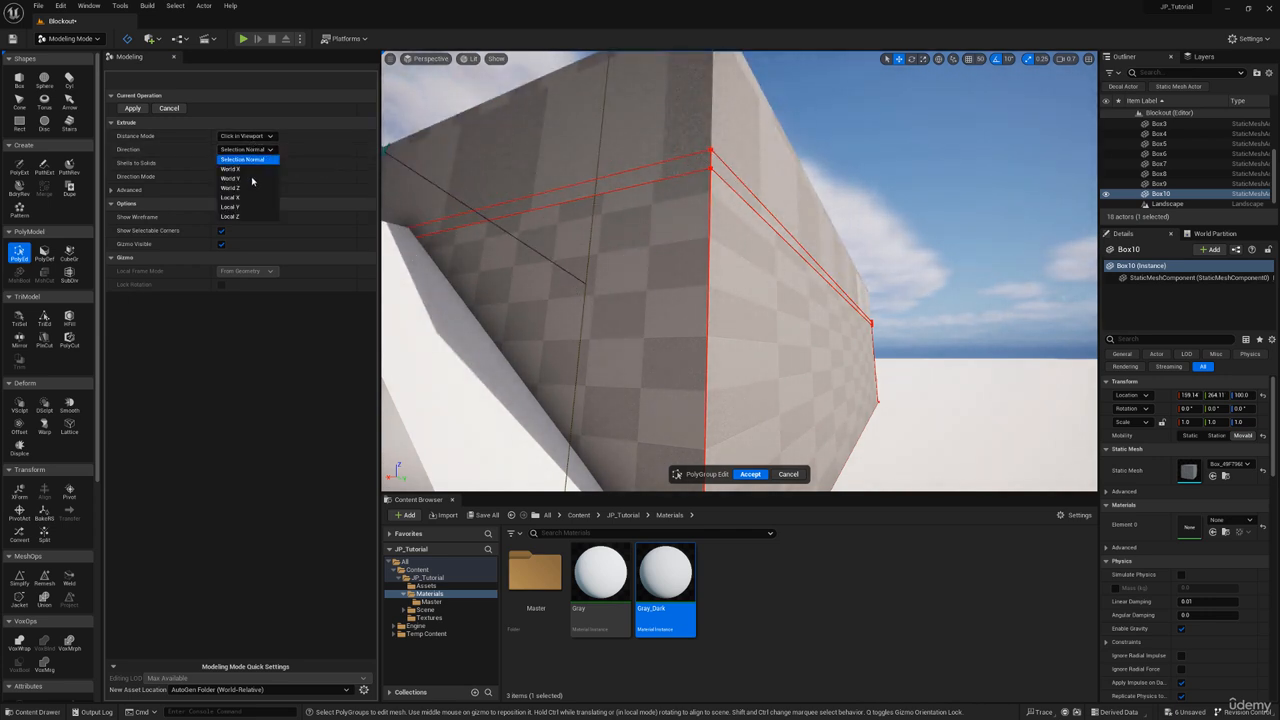
click(261, 151)
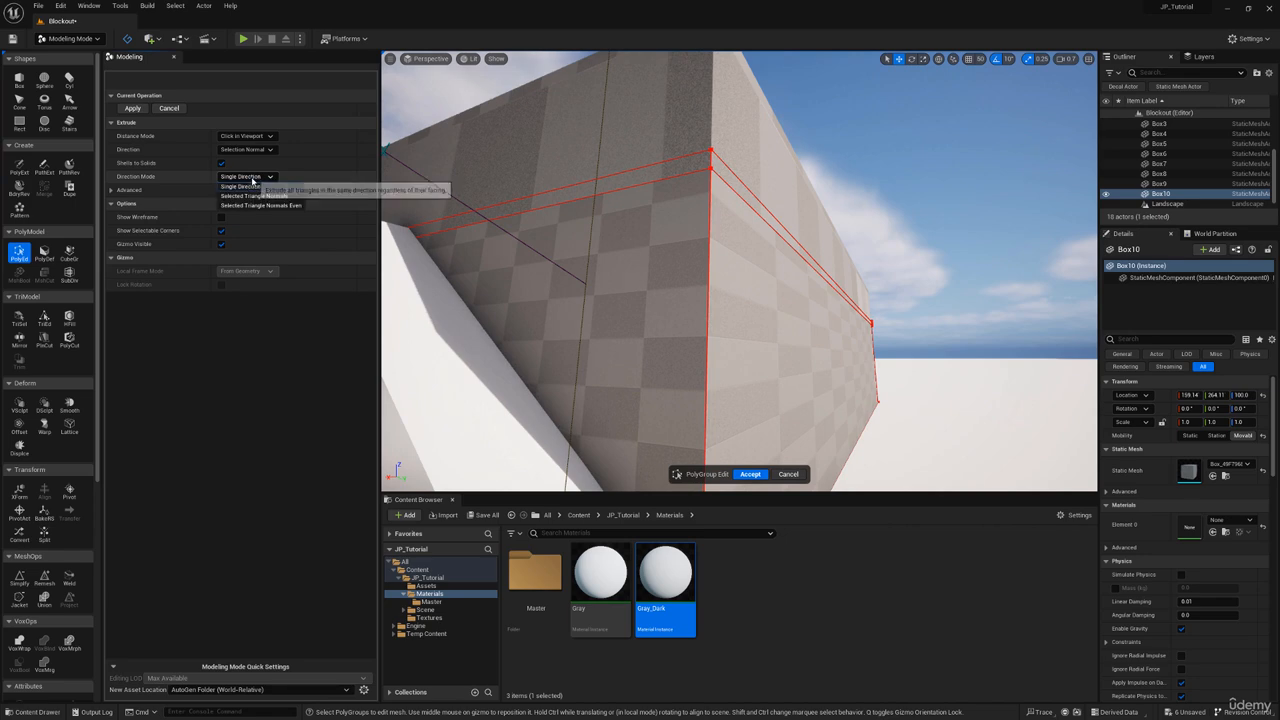
click(254, 177)
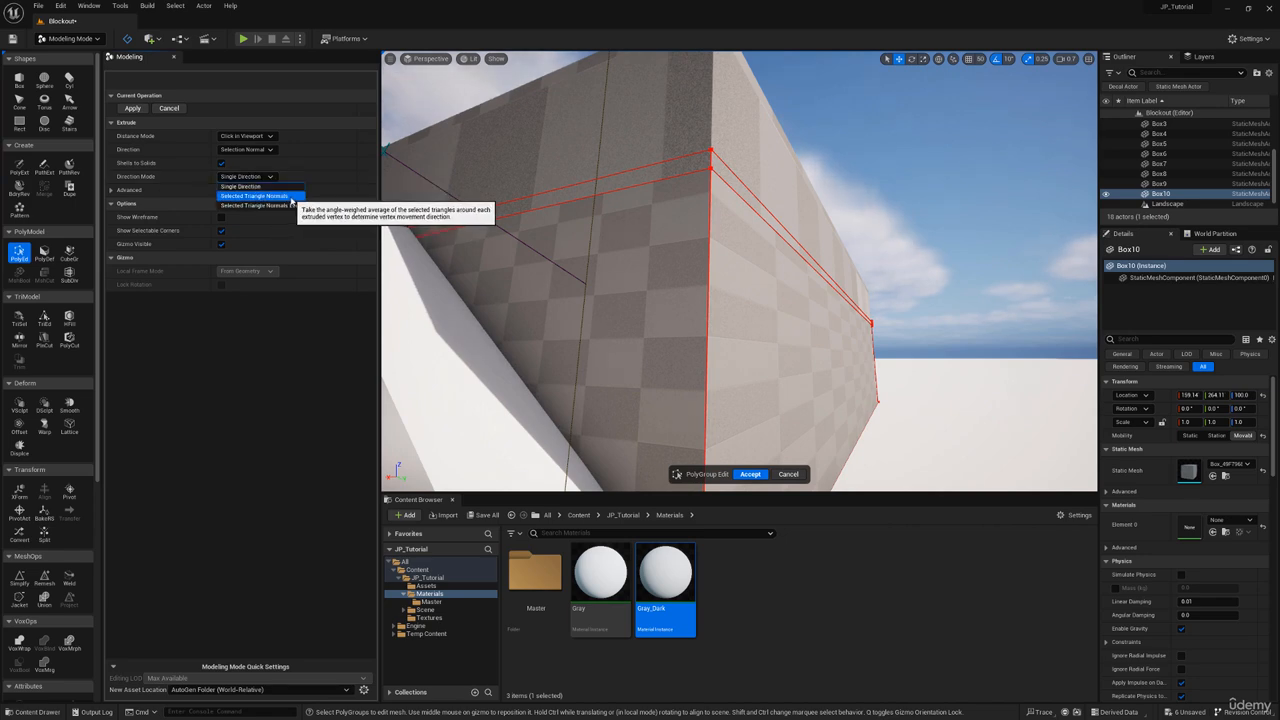
click(291, 199)
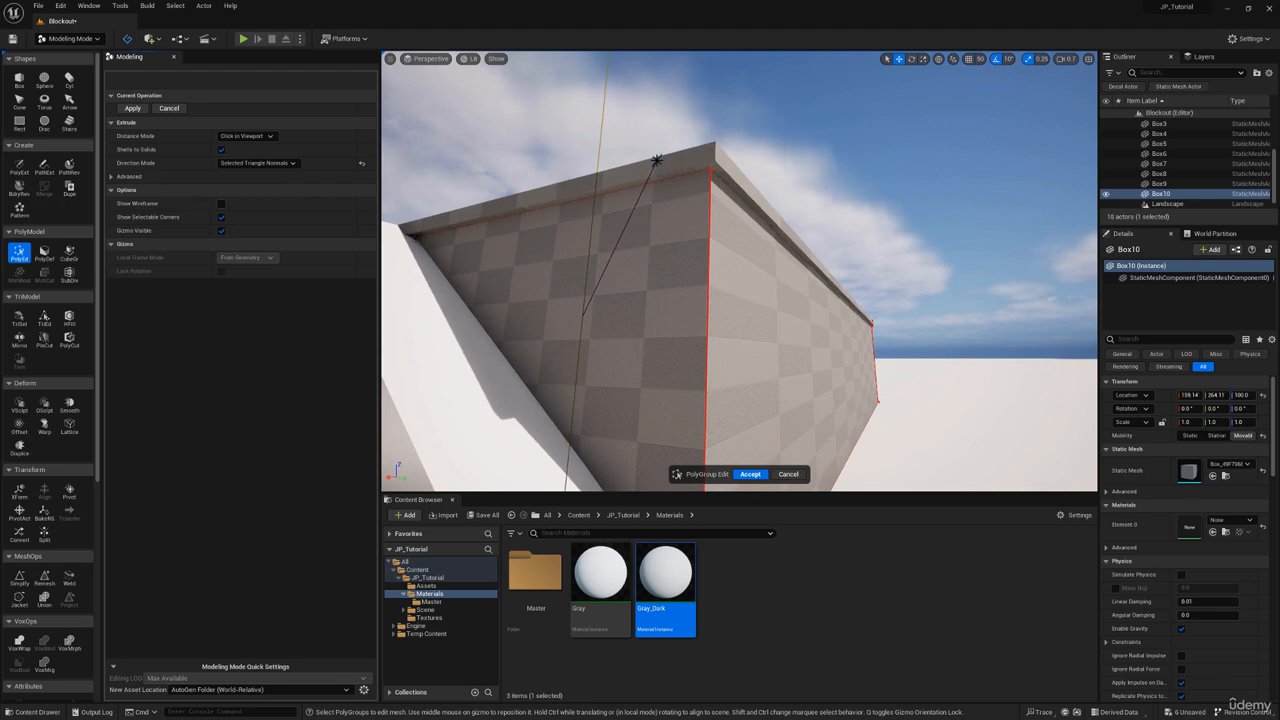
click(656, 160)
Accept the PolyGroup edit and assign the Gray material to the box
right_drag(690, 149, 730, 455)
key(e)
key(s)
key(a)
key(w)
click(752, 476)
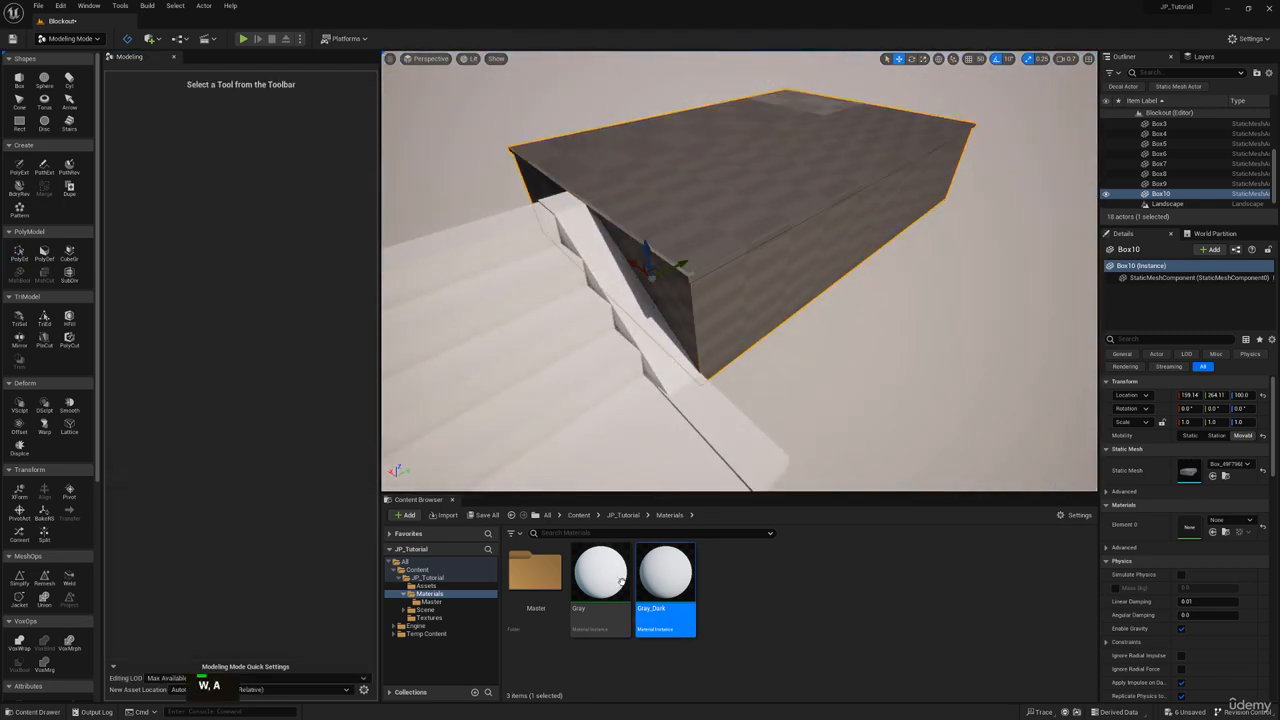
drag(621, 582, 1197, 526)
Move the wall box's pivot to its center and accept the pivot edit
mouse_move(843, 192)
right_down()
mouse_move(800, 197)
mouse_move(843, 192)
right_up()
key(w)
key(s)
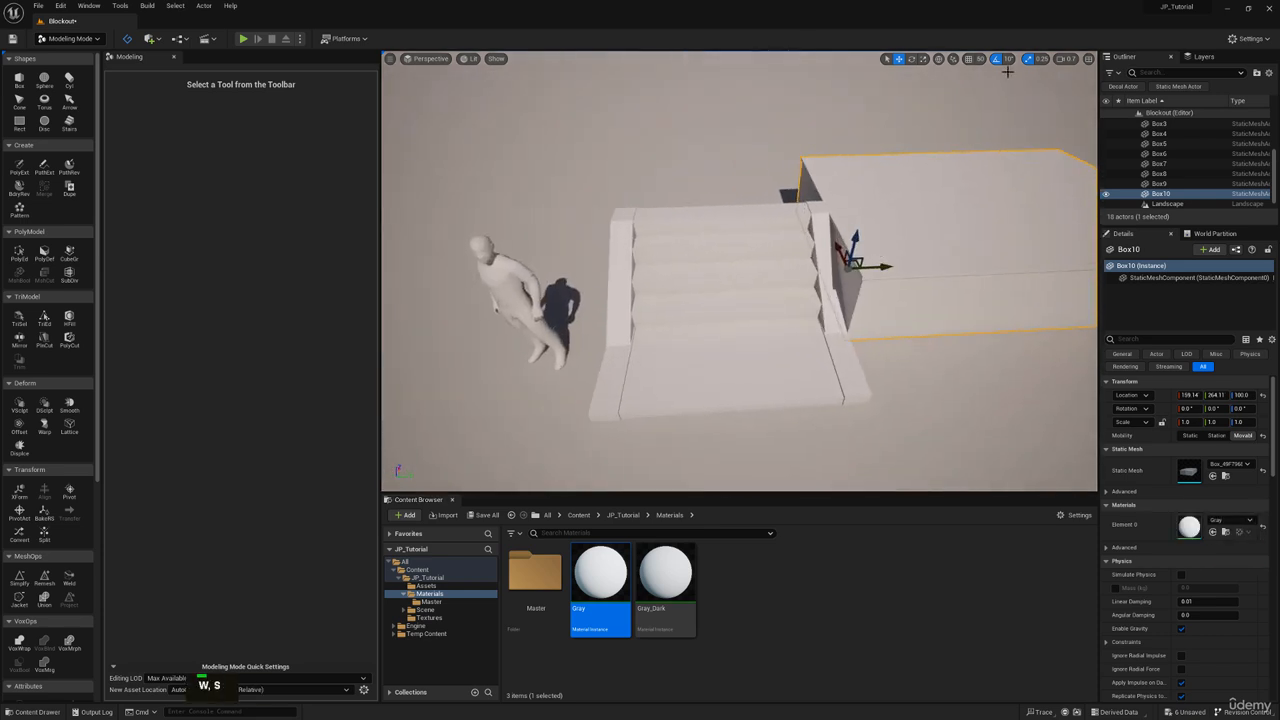
right_drag(748, 314, 793, 314)
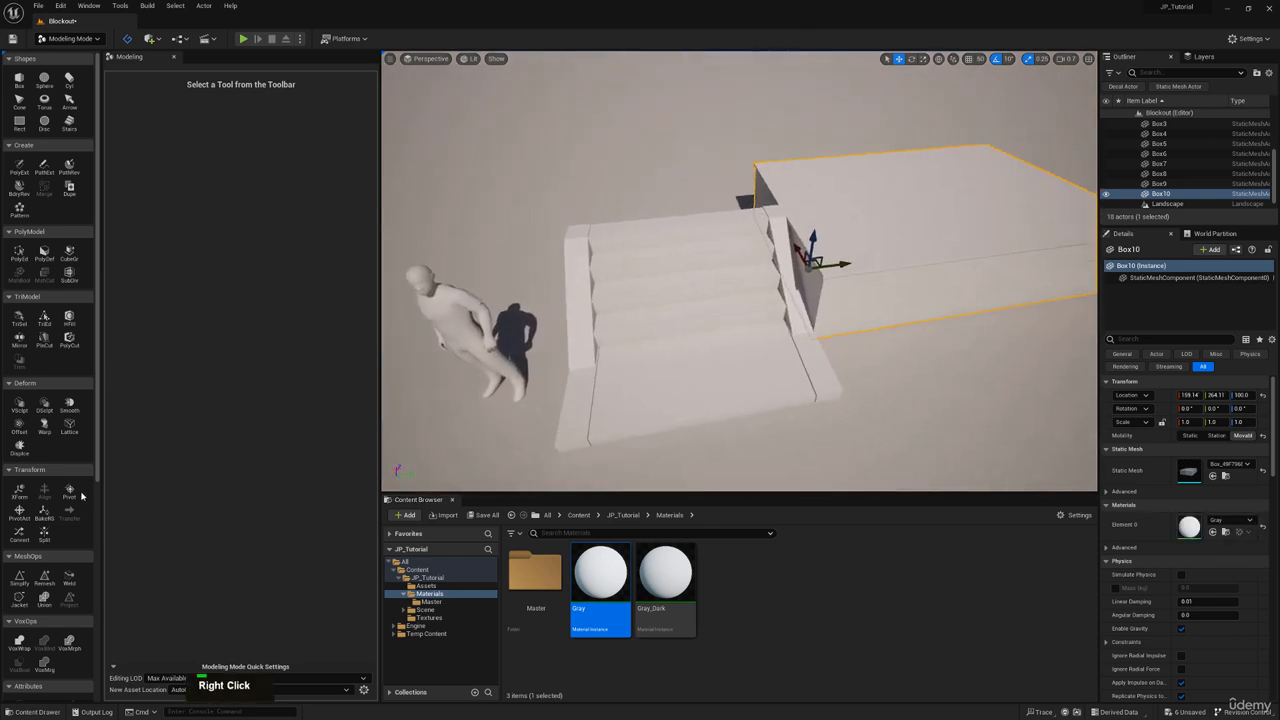
click(70, 491)
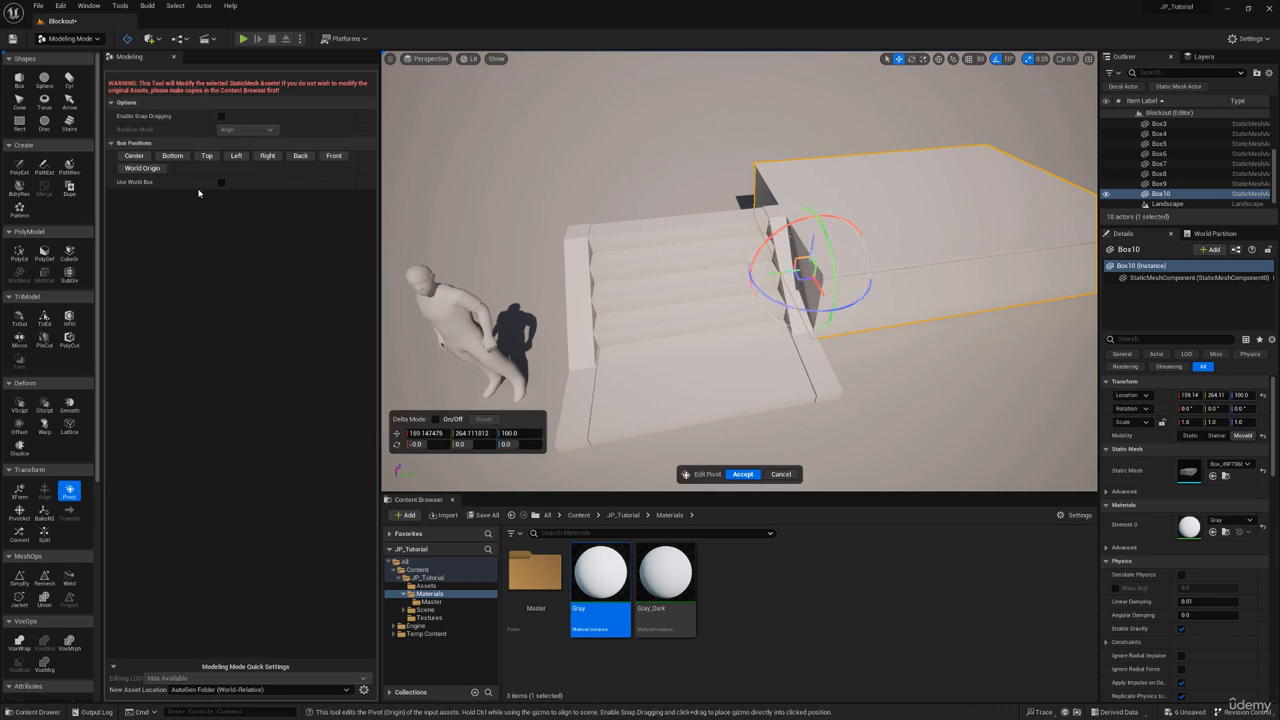
click(137, 158)
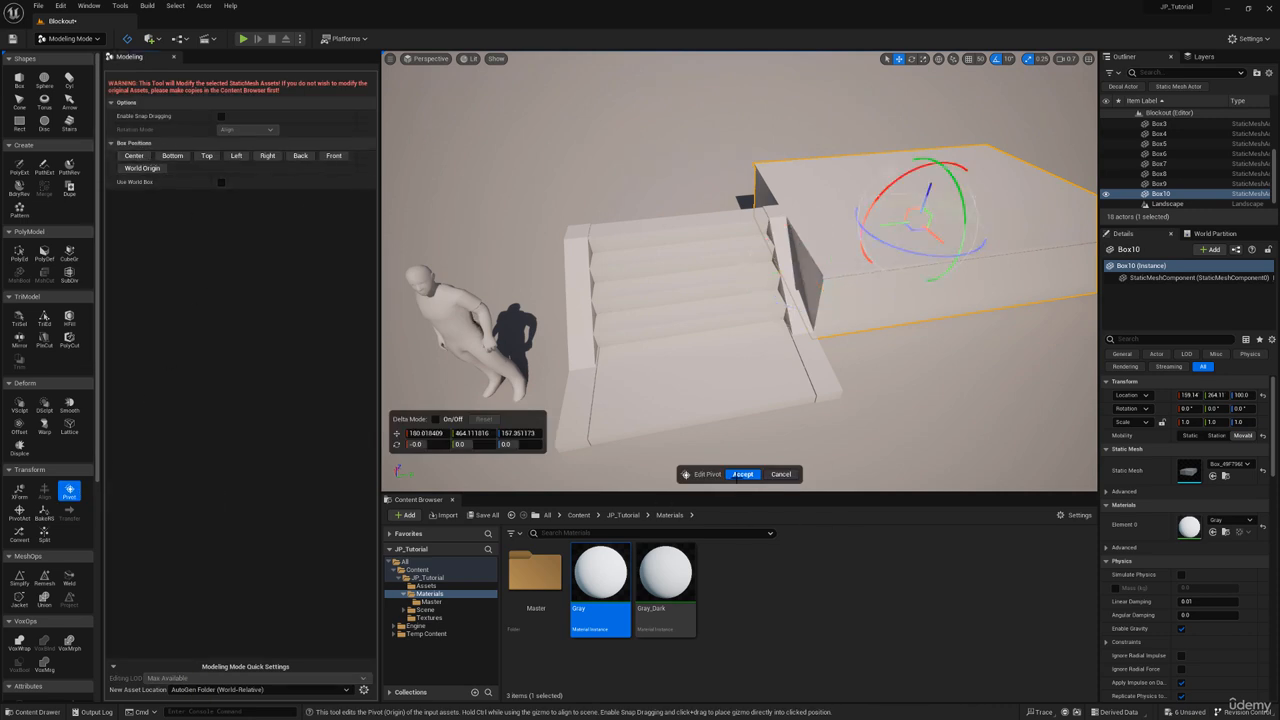
click(742, 474)
Duplicate the wall box and move the copy to the opposite side of the staircase, at Y about -344
right_click(919, 315)
key(s)
right_drag(919, 315, 910, 265)
key(d)
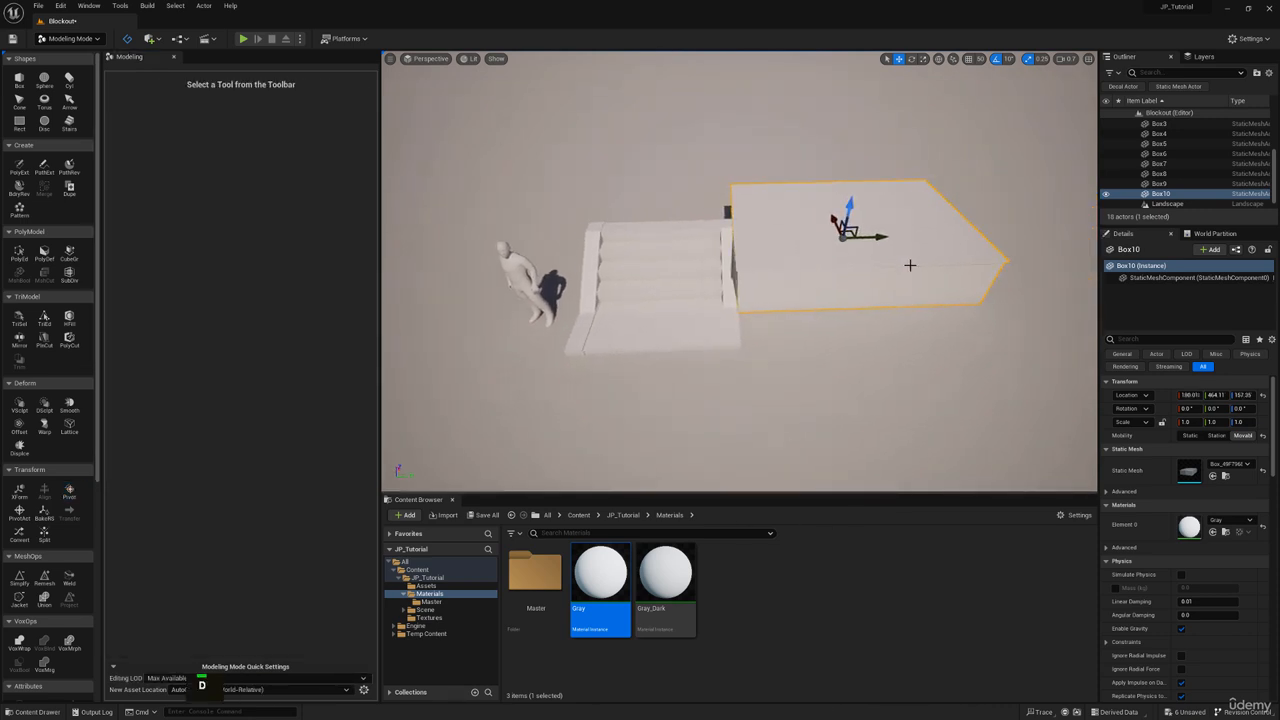
key(ctrl+v)
drag(878, 237, 518, 240)
key(w)
right_drag(520, 243, 438, 284)
drag(566, 193, 570, 191)
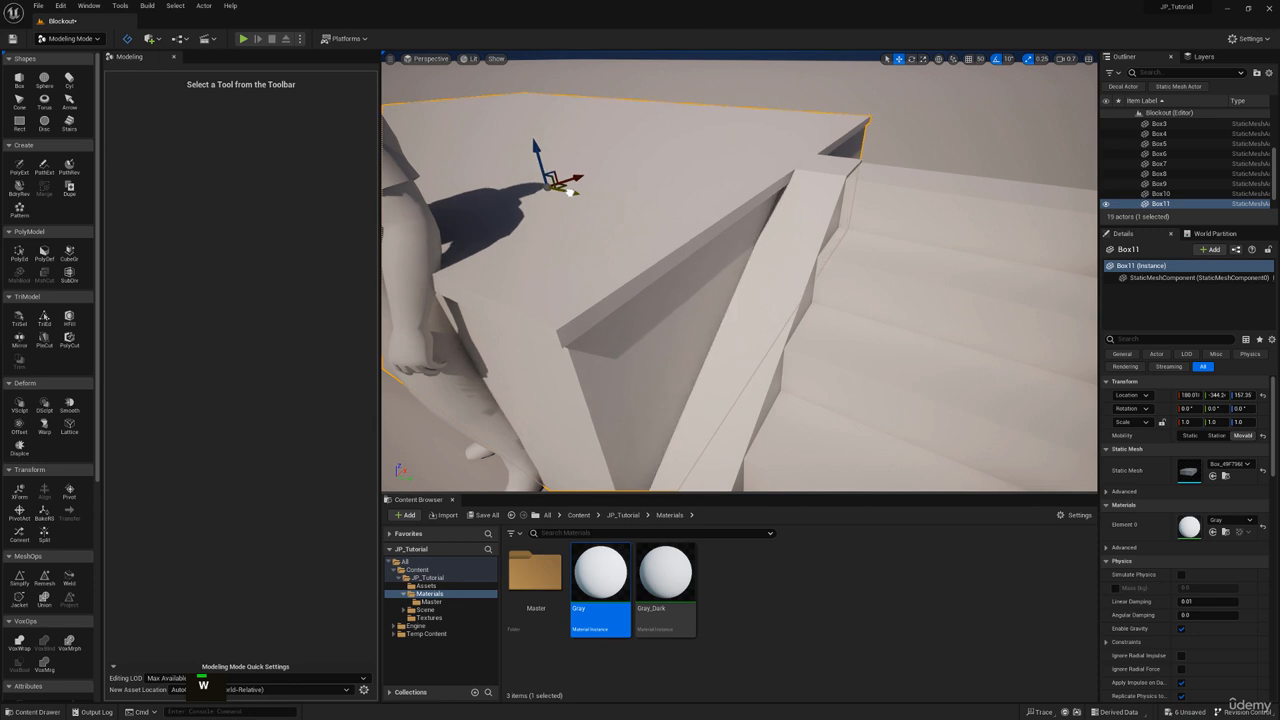
Duplicate the wall box again, place the copy behind the staircase between both walls and scale it to 0.5 along Y
key(s)
mouse_move(807, 178)
right_down()
mouse_move(792, 122)
mouse_move(790, 172)
mouse_move(745, 190)
mouse_move(690, 182)
mouse_move(780, 205)
mouse_move(811, 178)
right_up()
key(q)
key(w)
key(e)
key(d)
key(a)
key(s)
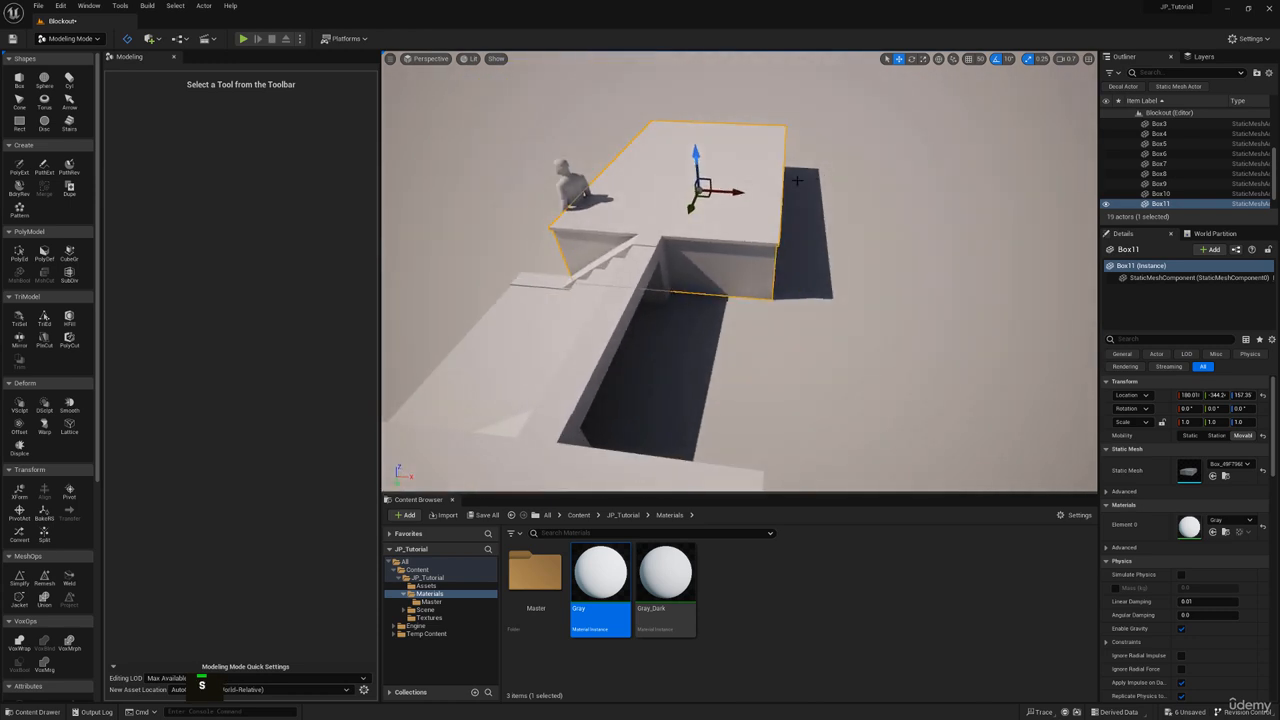
key(ctrl+v)
drag(745, 193, 737, 334)
key(a)
right_drag(737, 334, 890, 338)
mouse_move(691, 259)
mouse_down()
mouse_move(751, 252)
mouse_move(712, 254)
mouse_up()
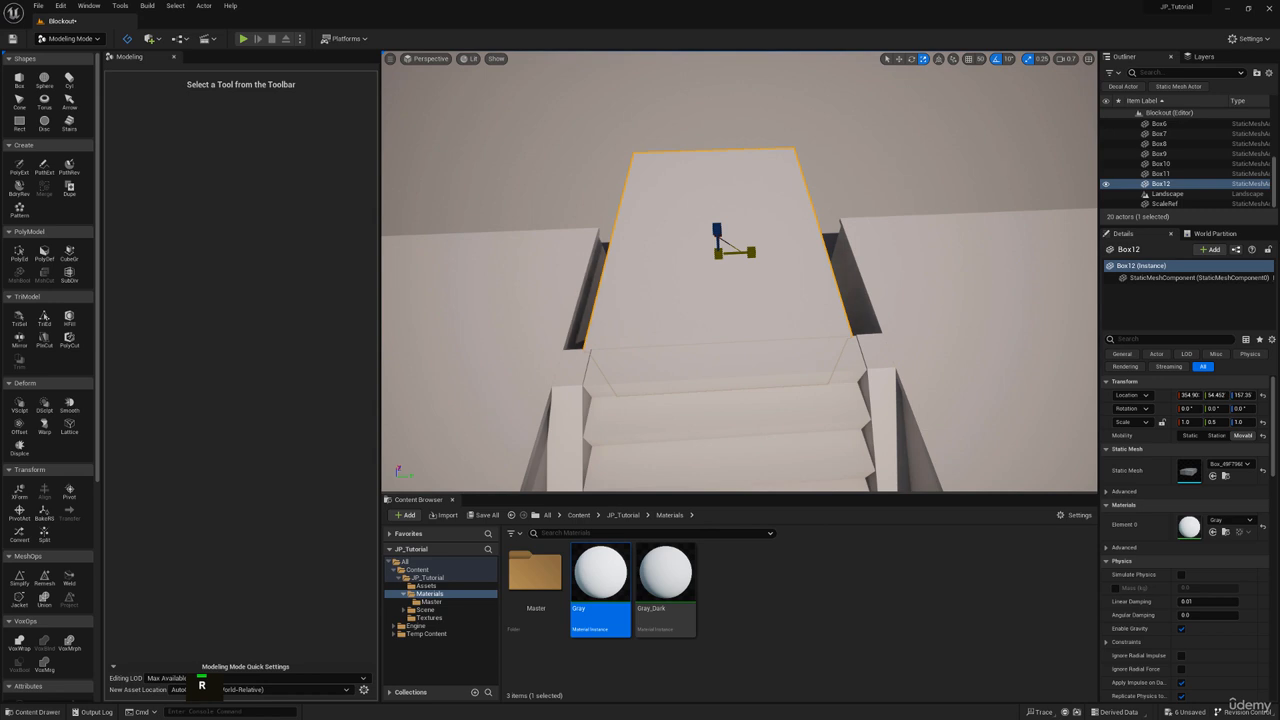
Turn off scale snapping and resize the middle box to a scale of about 0.51 in X and 0.67 in Y
click(1036, 60)
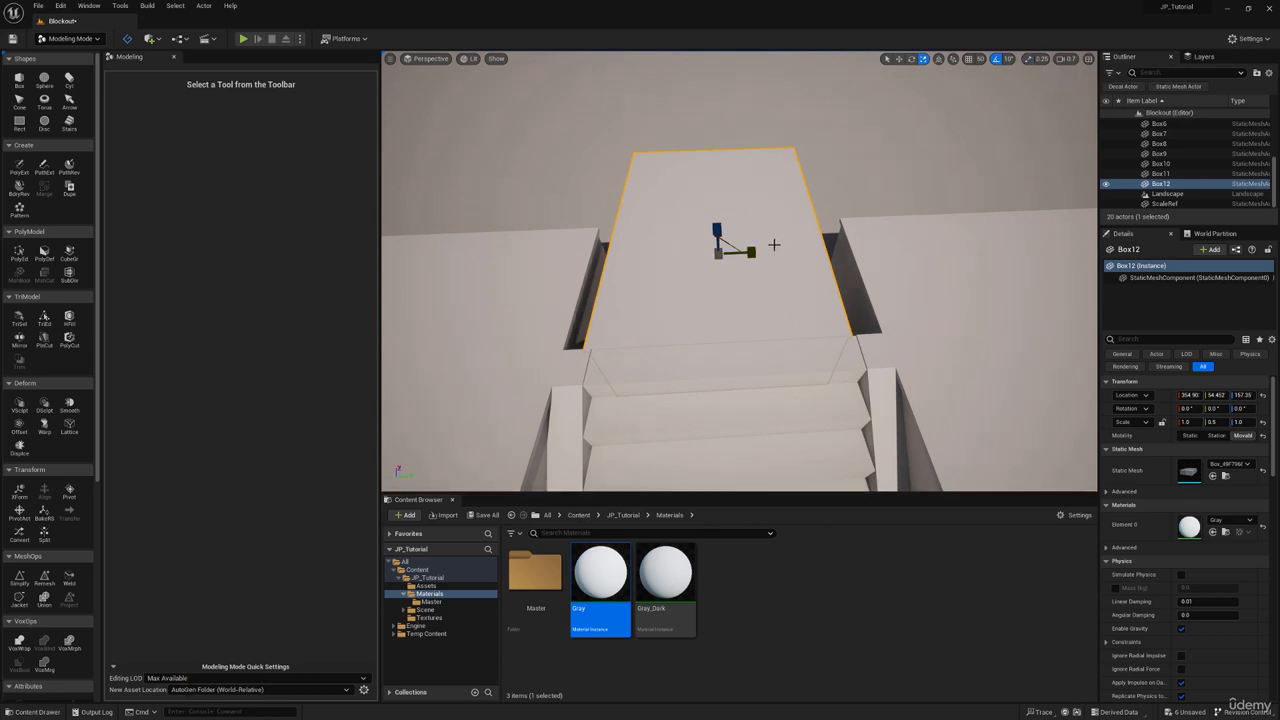
drag(751, 252, 770, 252)
key(a)
right_drag(755, 252, 935, 268)
key(s)
drag(603, 263, 686, 265)
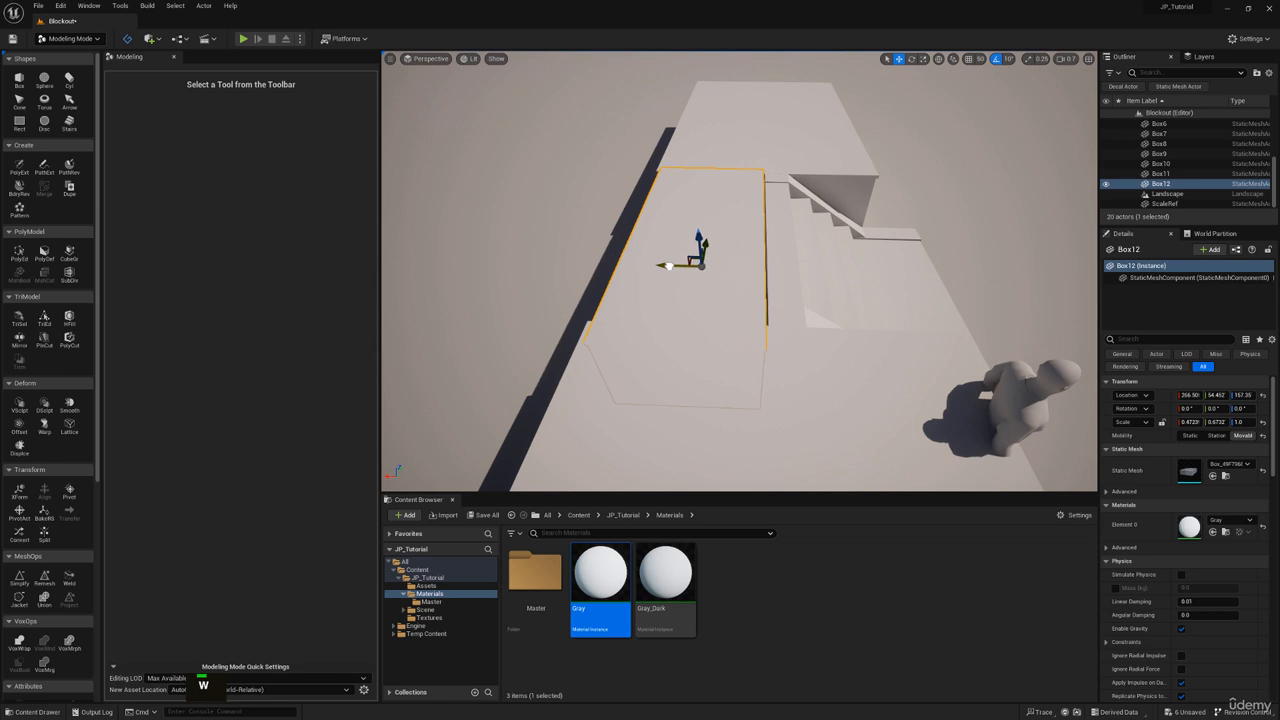
drag(680, 265, 668, 265)
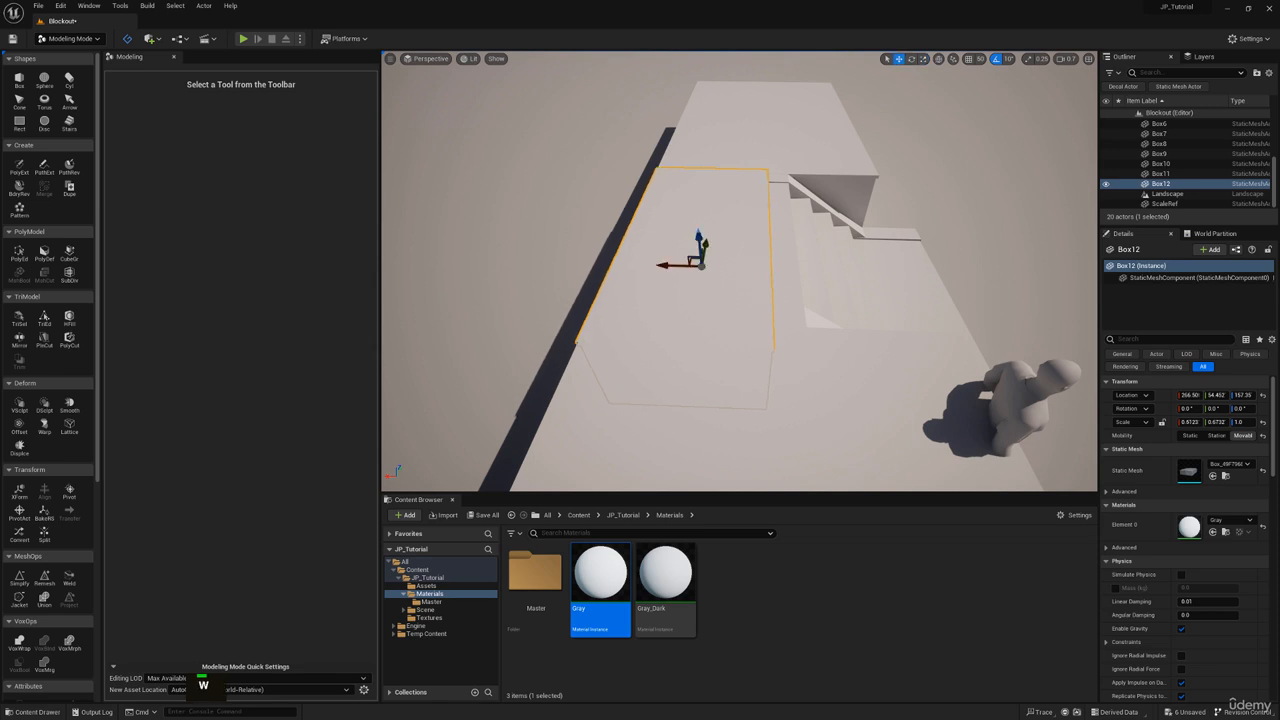
Move the middle box forward against the staircase's top step, to X about 264
click(960, 200)
key(w)
key(d)
right_drag(960, 200, 680, 215)
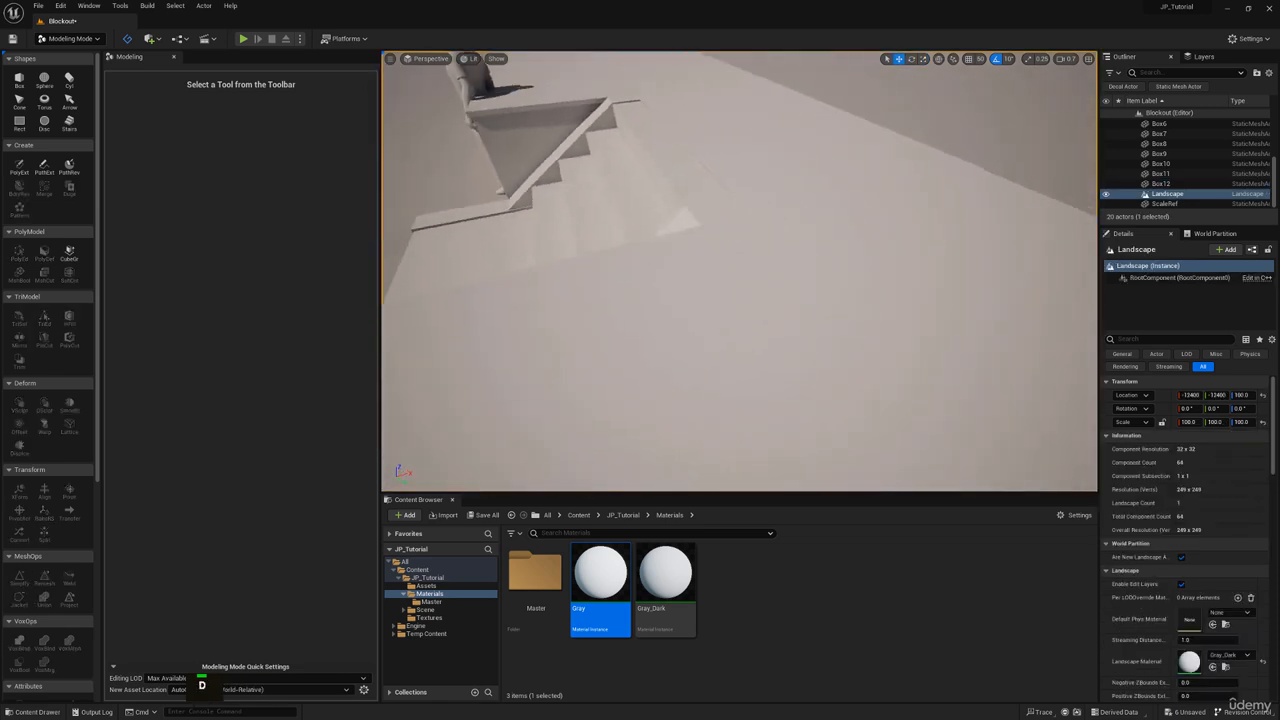
right_drag(840, 165, 700, 180)
click(840, 165)
key(d)
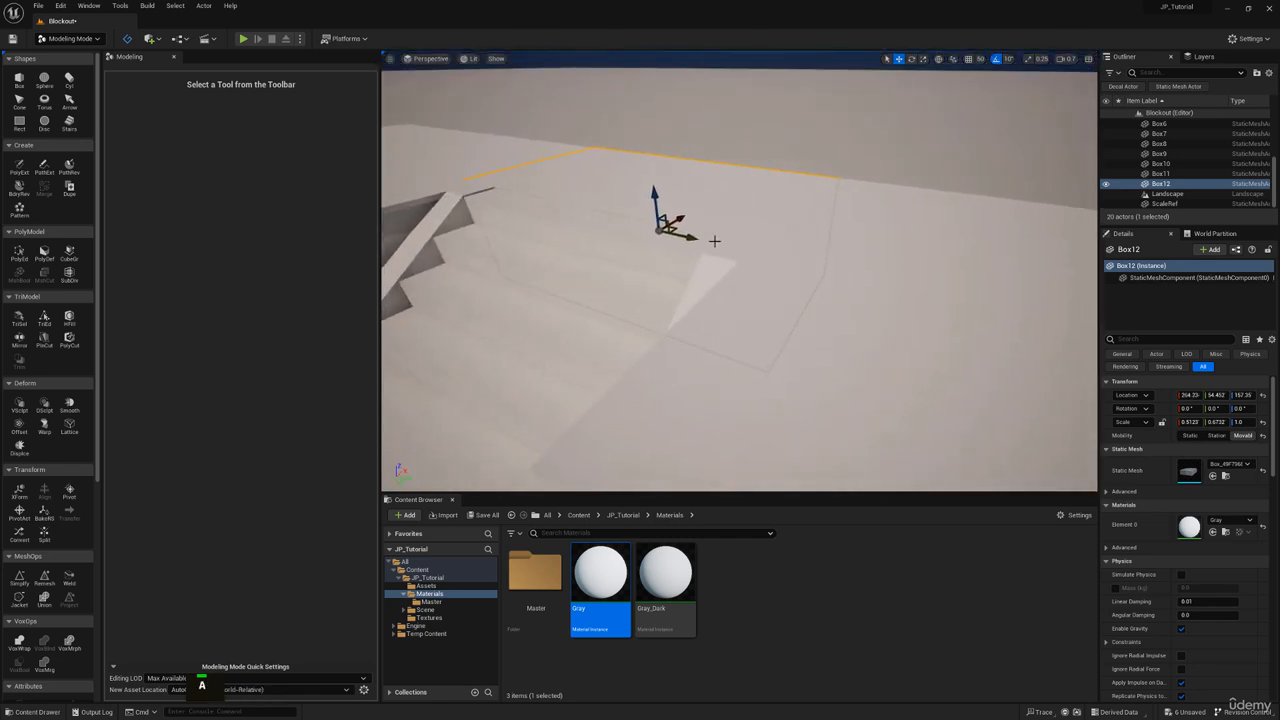
Inspect how the middle box meets the top step, the sloped side walls and the two retaining walls
click(734, 248)
key(a)
right_drag(734, 248, 850, 262)
key(w)
key(a)
right_drag(569, 298, 510, 278)
key(s)
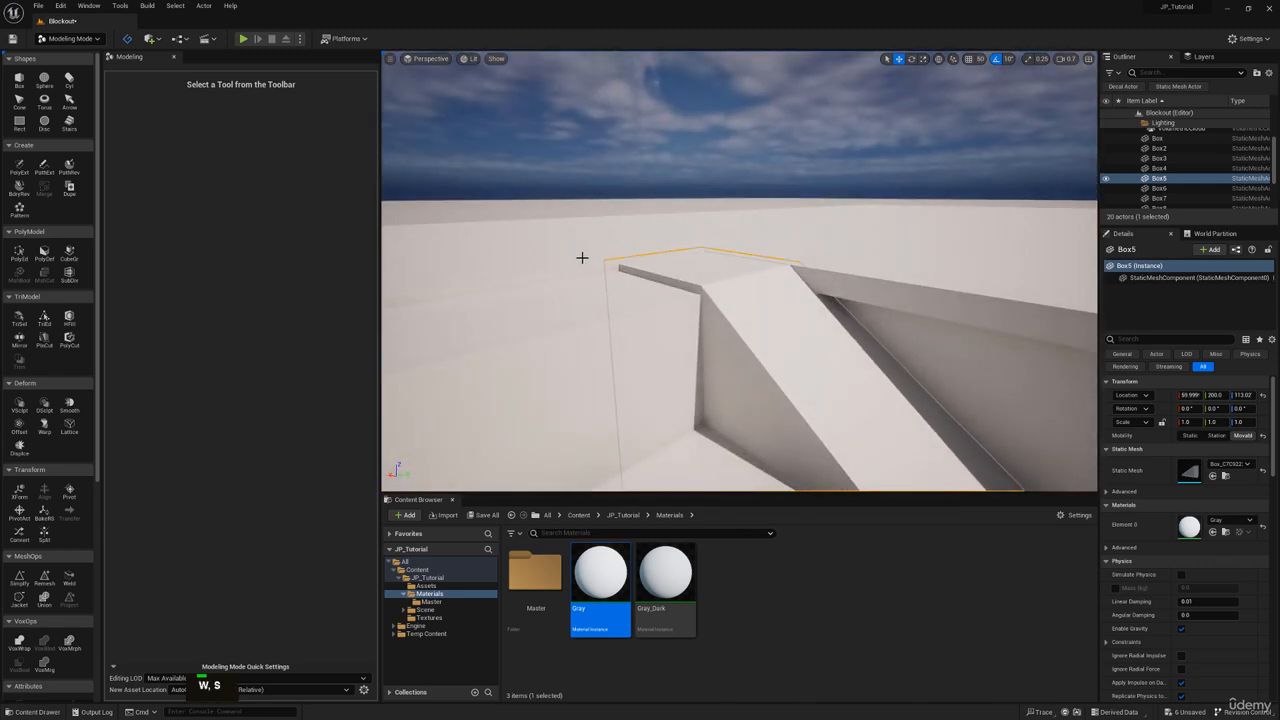
key(s)
right_drag(609, 257, 757, 256)
key(w)
click(785, 272)
key(s)
key(w)
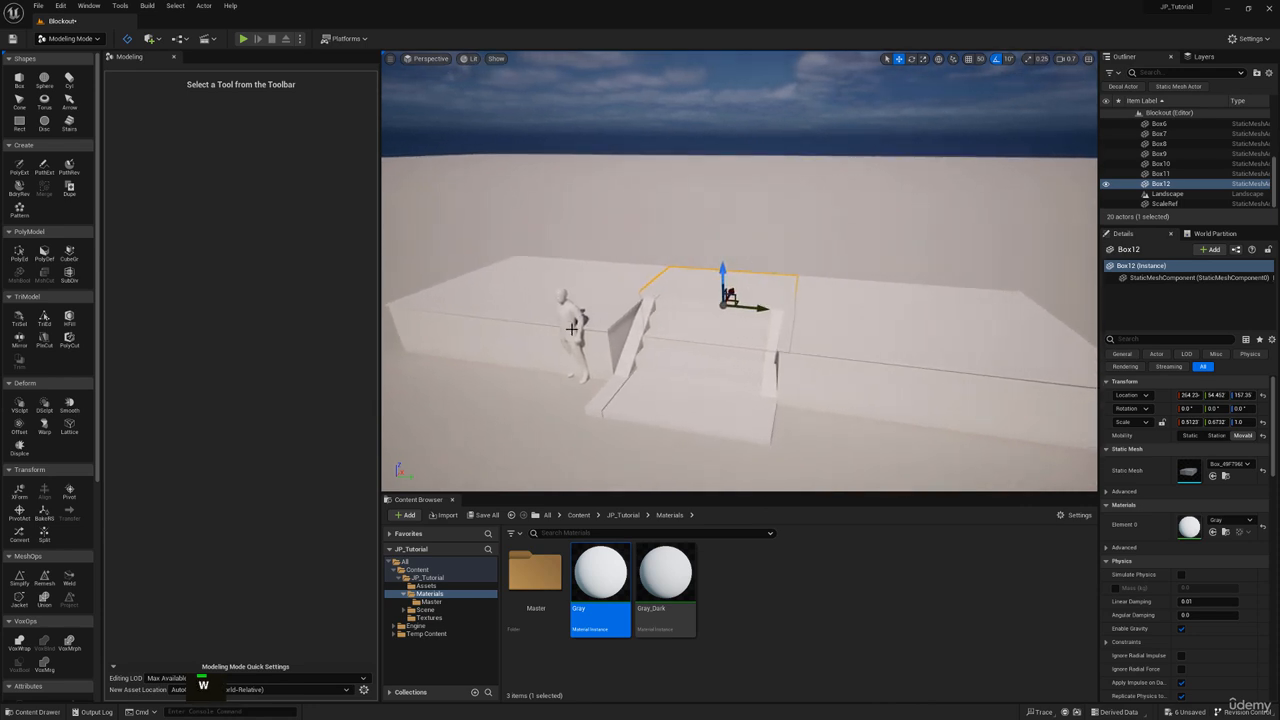
Compare the blockout with the lower steps and upper staircase in the reference painting
click(566, 362)
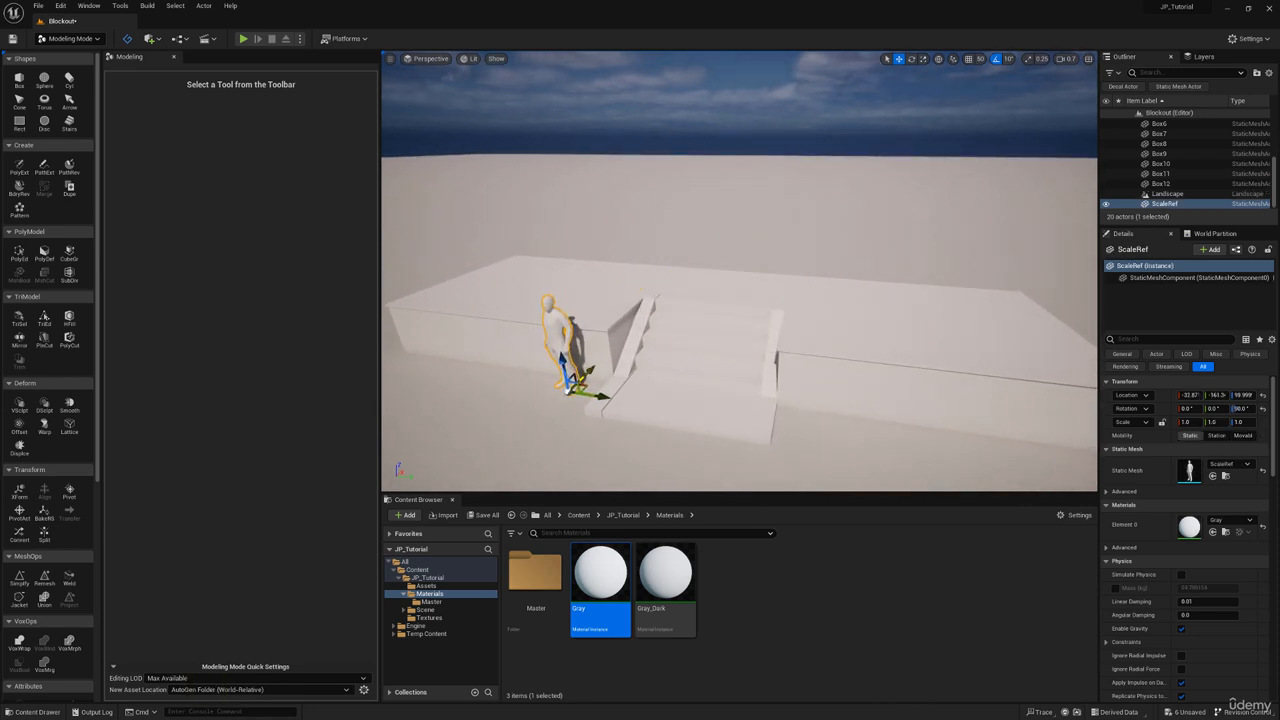
right_click(580, 297)
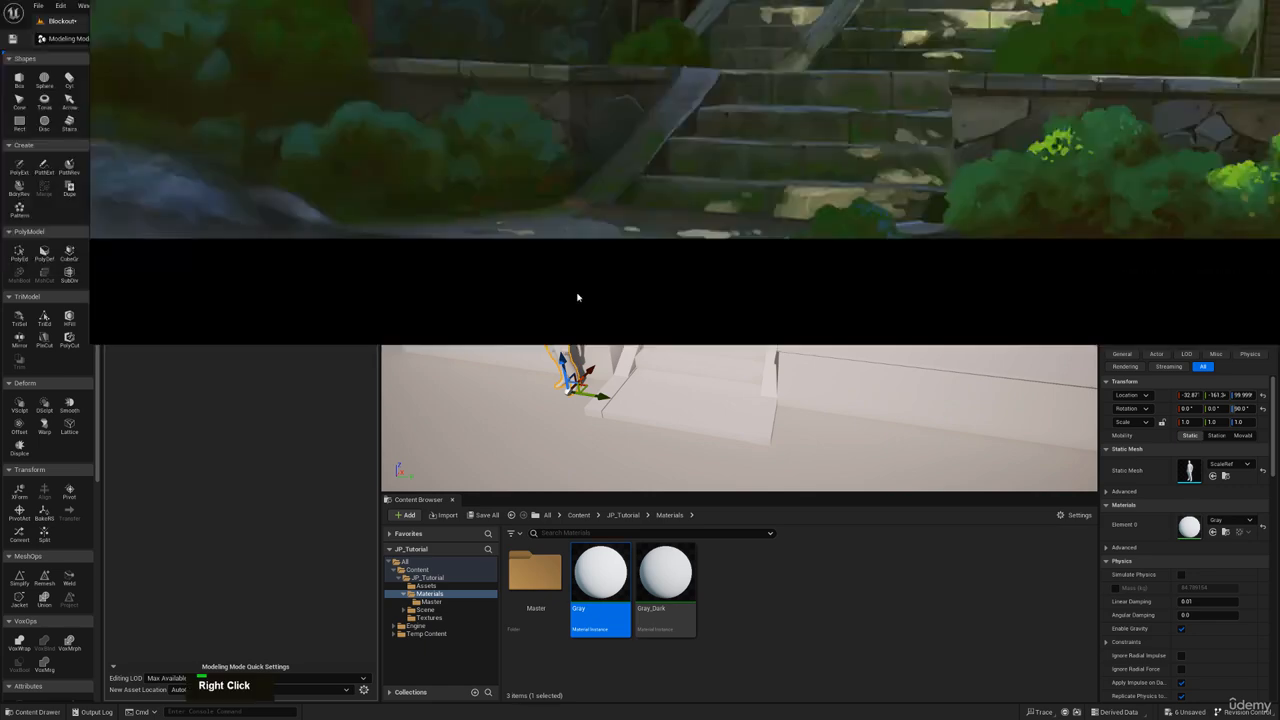
scroll(855, 263, down, 4)
middle_drag(855, 263, 648, 312)
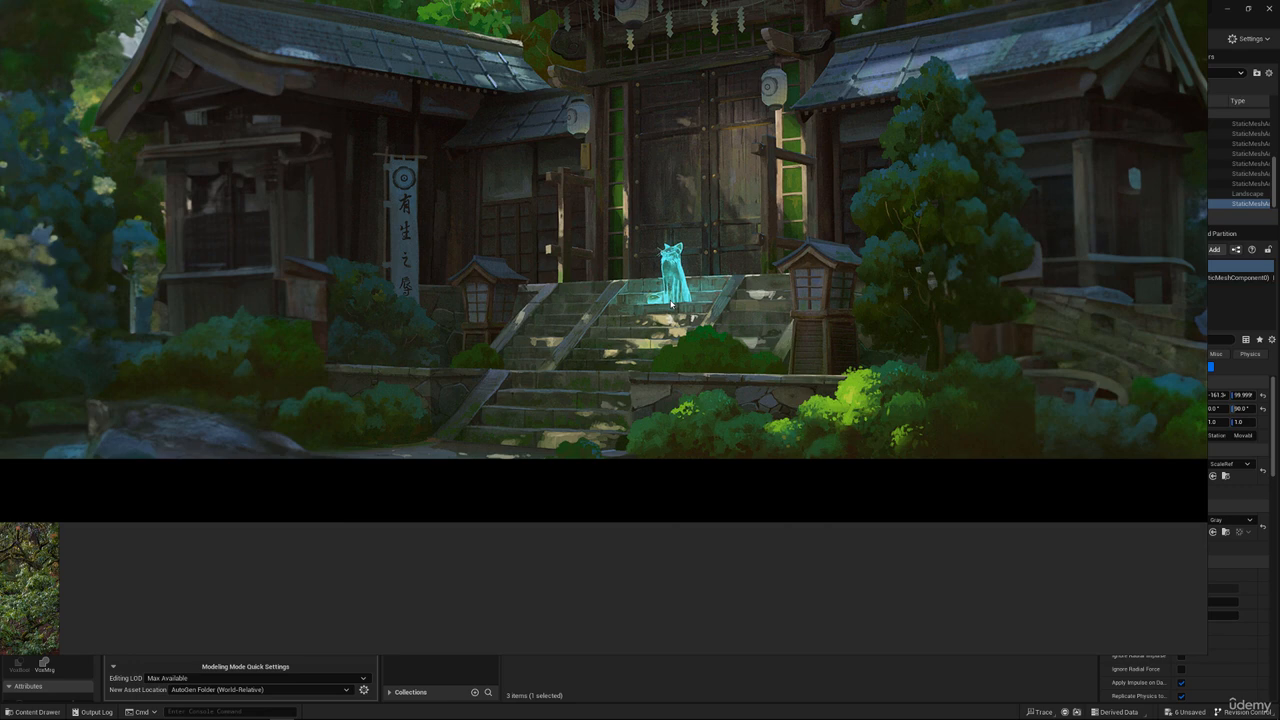
scroll(670, 303, up, 3)
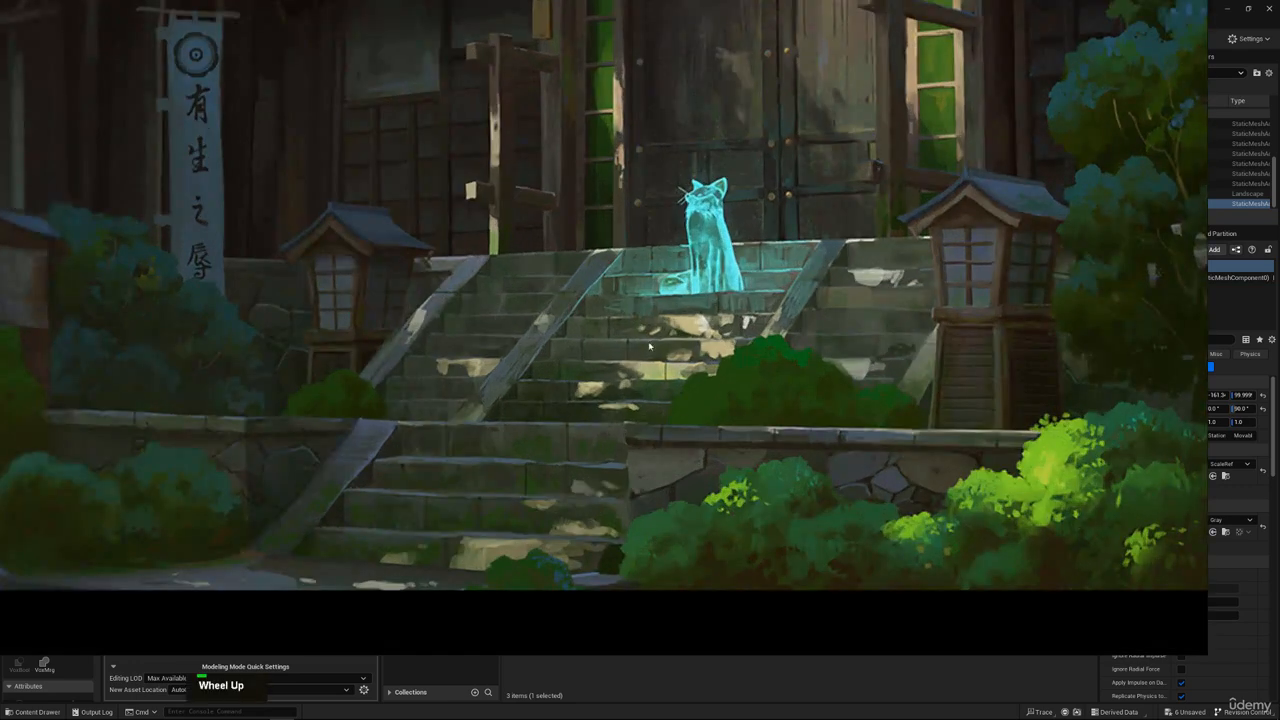
right_click(657, 362)
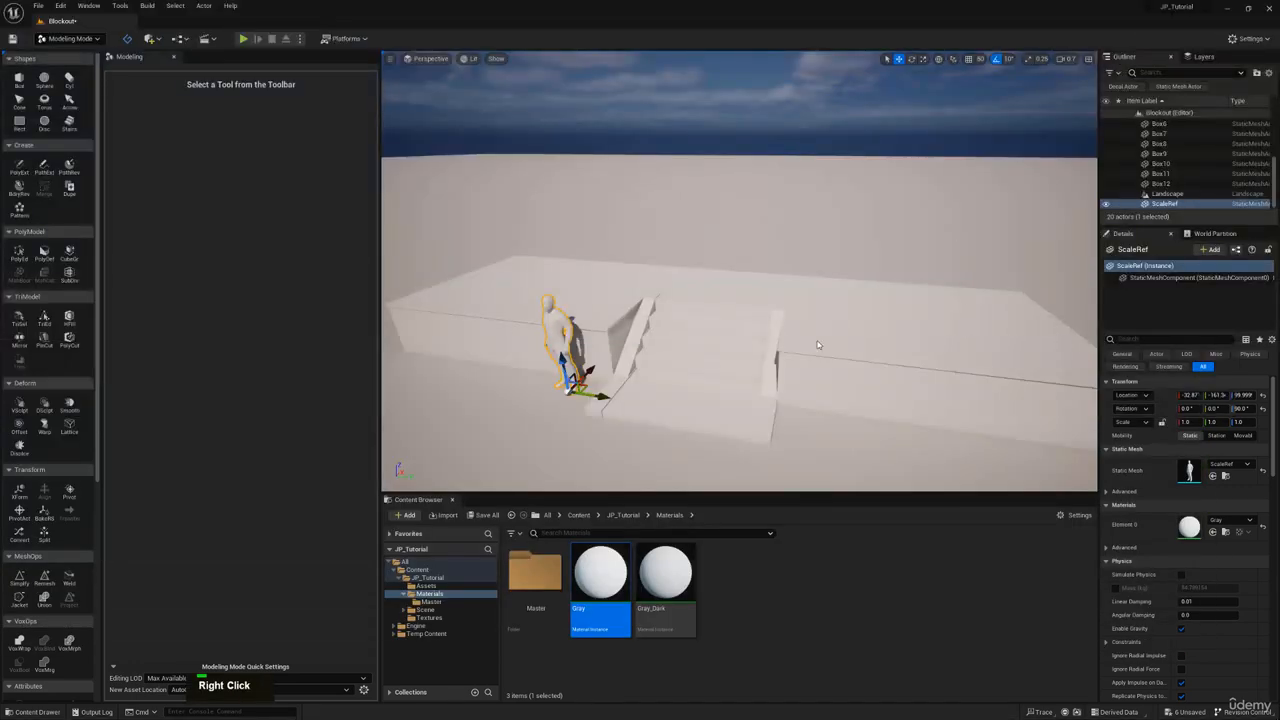
Duplicate the staircase's four steps together with both sloped side walls
click(684, 321)
key(w)
right_drag(684, 321, 593, 436)
ctrl+click(596, 450)
ctrl+click(615, 322)
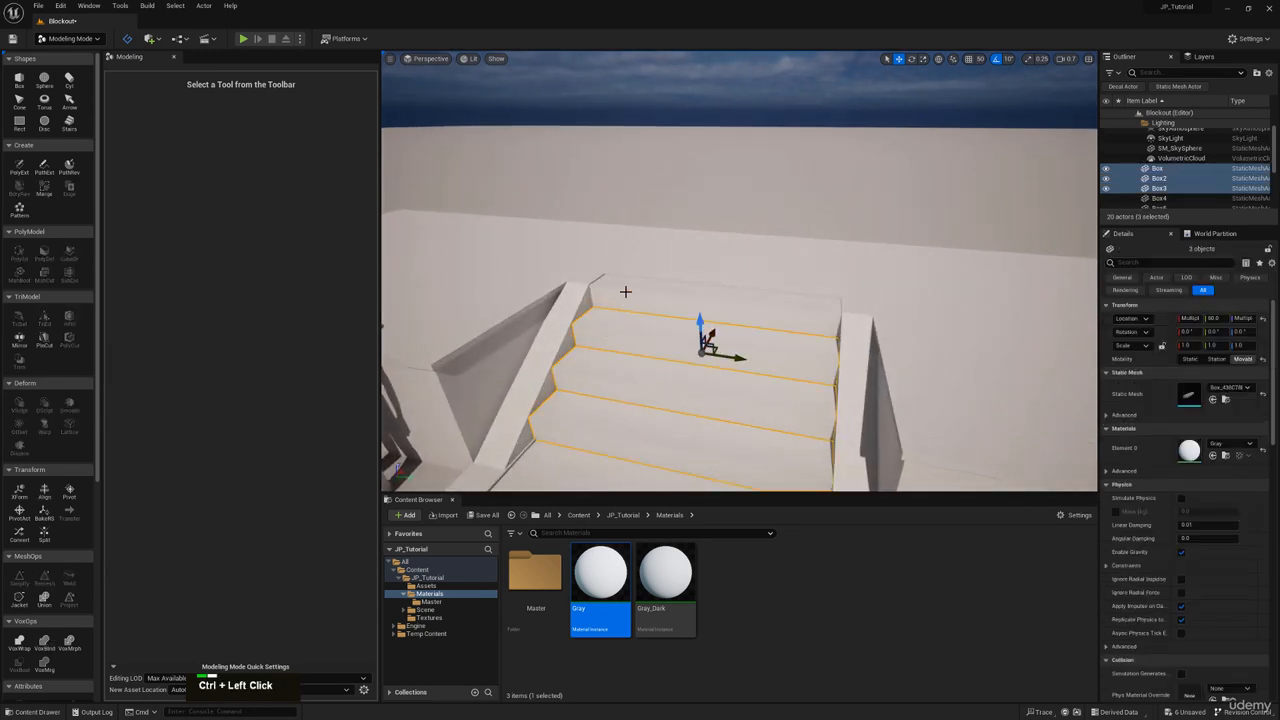
ctrl+click(609, 291)
ctrl+click(581, 296)
ctrl+click(856, 353)
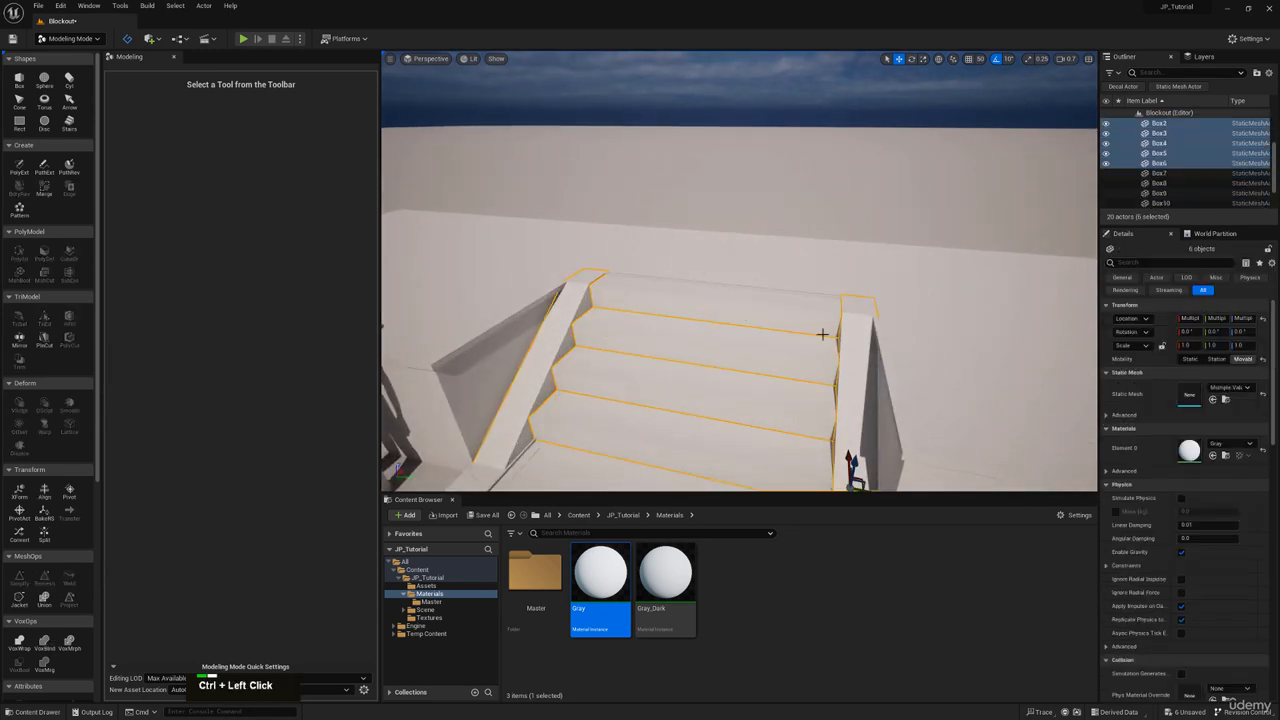
key(d)
right_drag(823, 331, 797, 331)
key(ctrl+c)
key(ctrl+v)
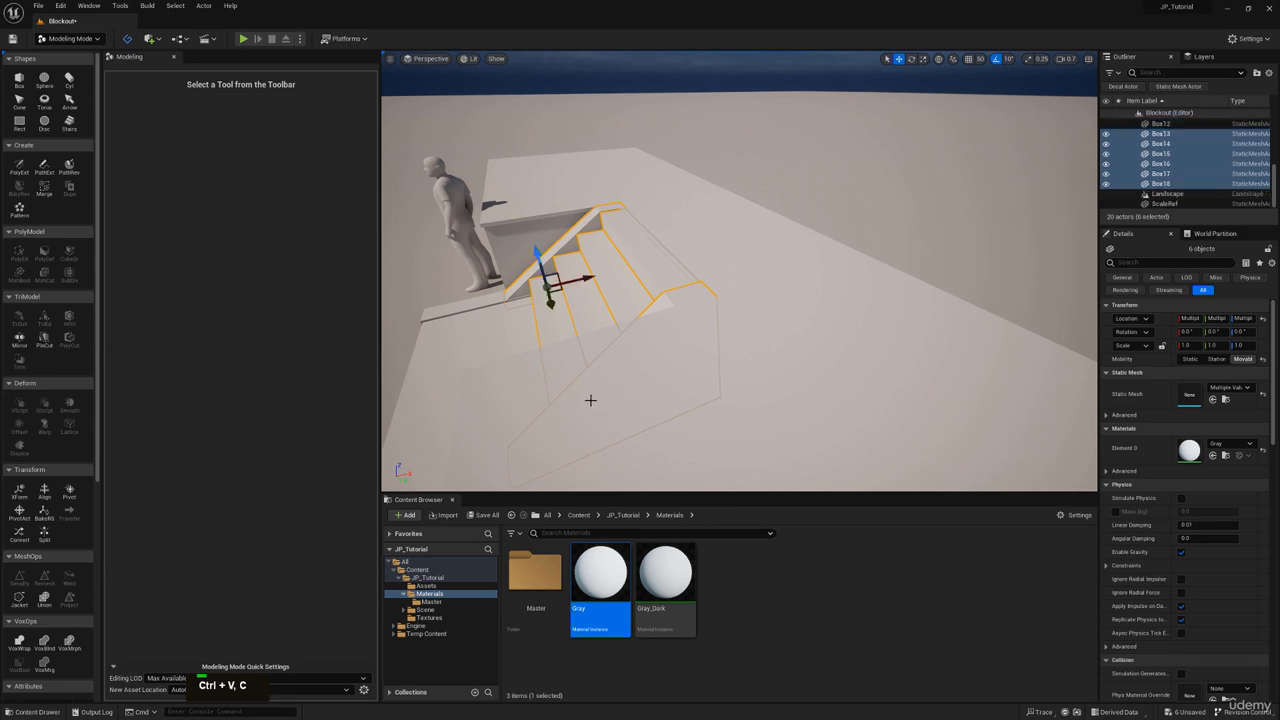
Move the copied staircase up and back onto the terrace behind the lower steps, sinking its base slightly into the surface
drag(557, 276, 646, 171)
key(w)
right_drag(646, 171, 643, 163)
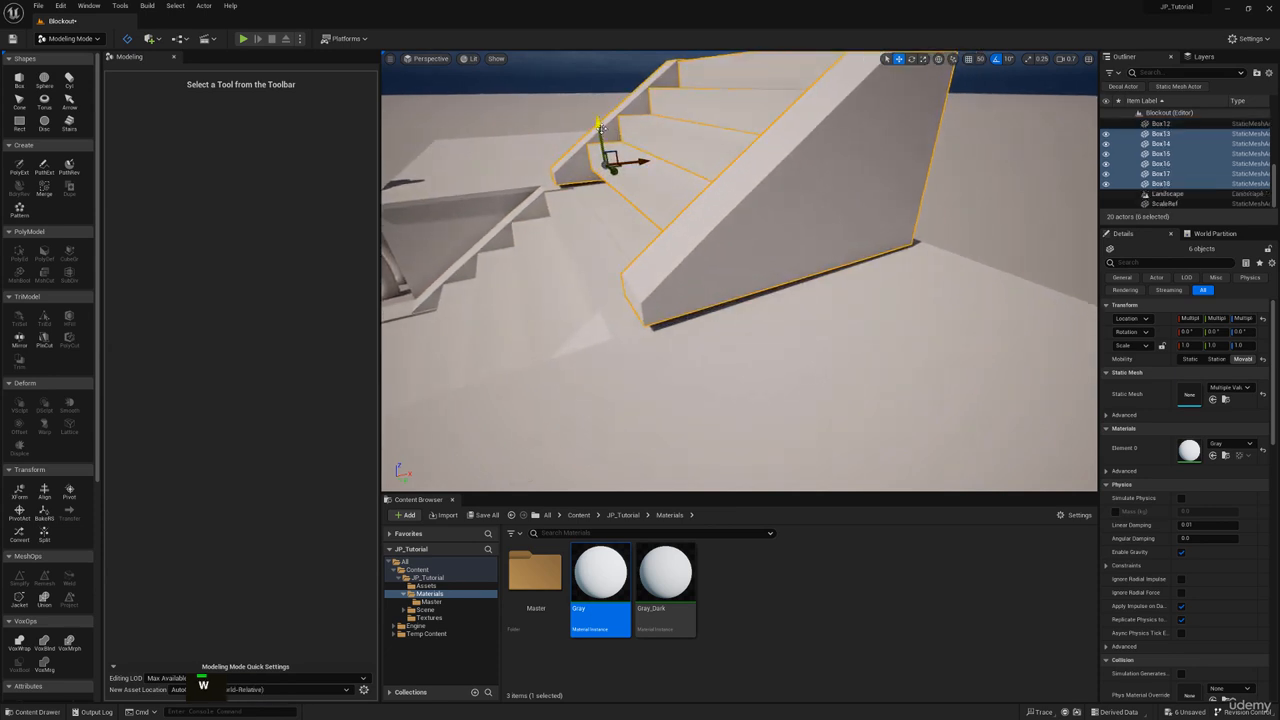
drag(600, 127, 604, 146)
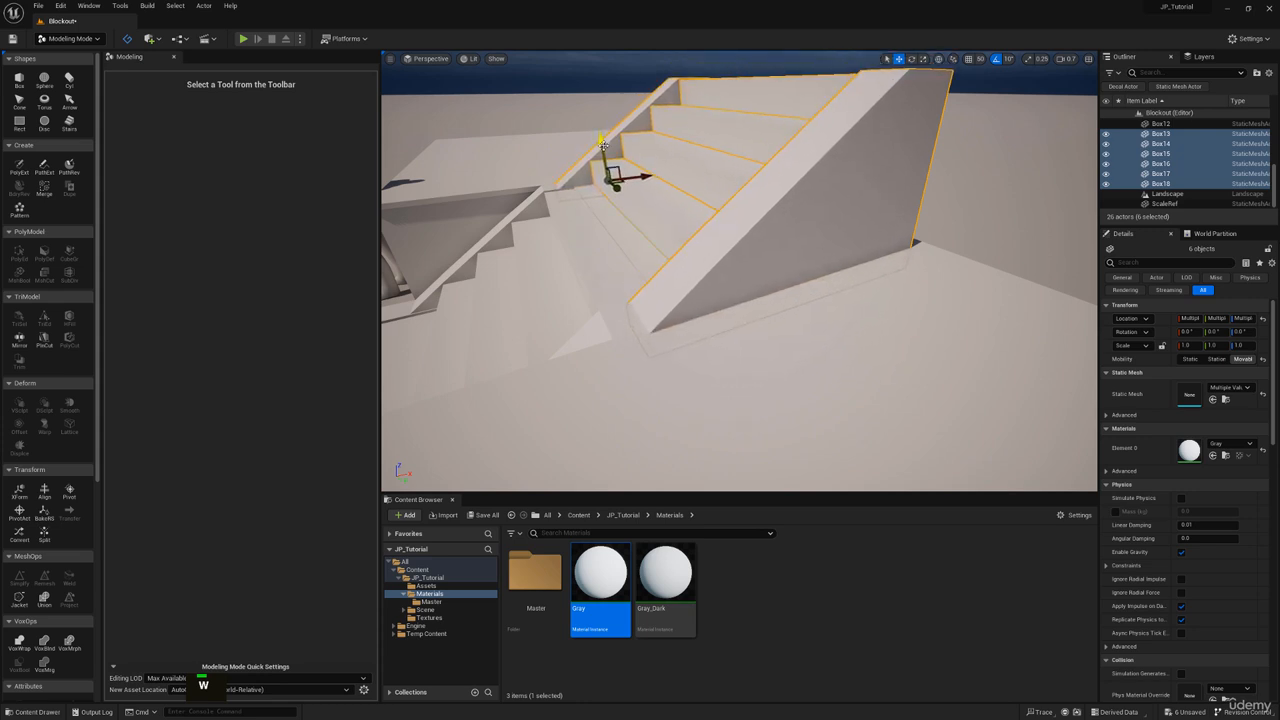
Move the copied upper staircase farther back across the terrace, away from the lower steps
key(d)
right_drag(604, 146, 659, 192)
drag(662, 188, 741, 187)
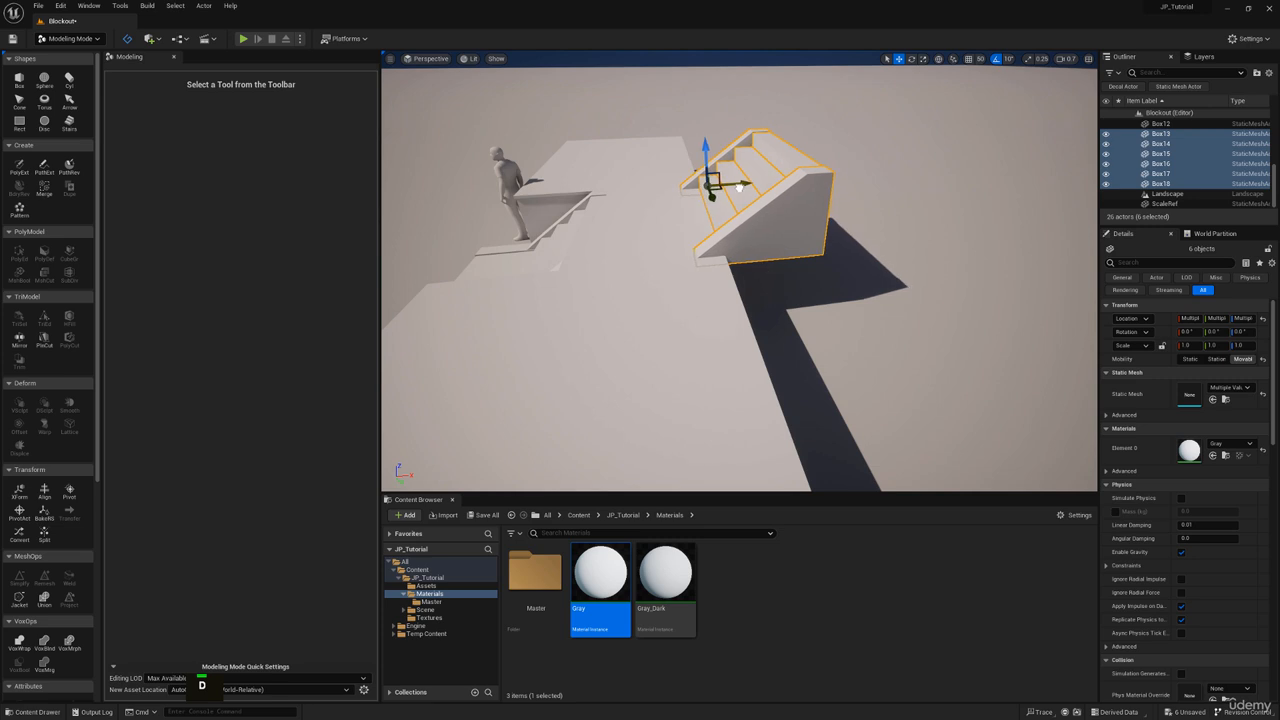
right_drag(737, 186, 690, 178)
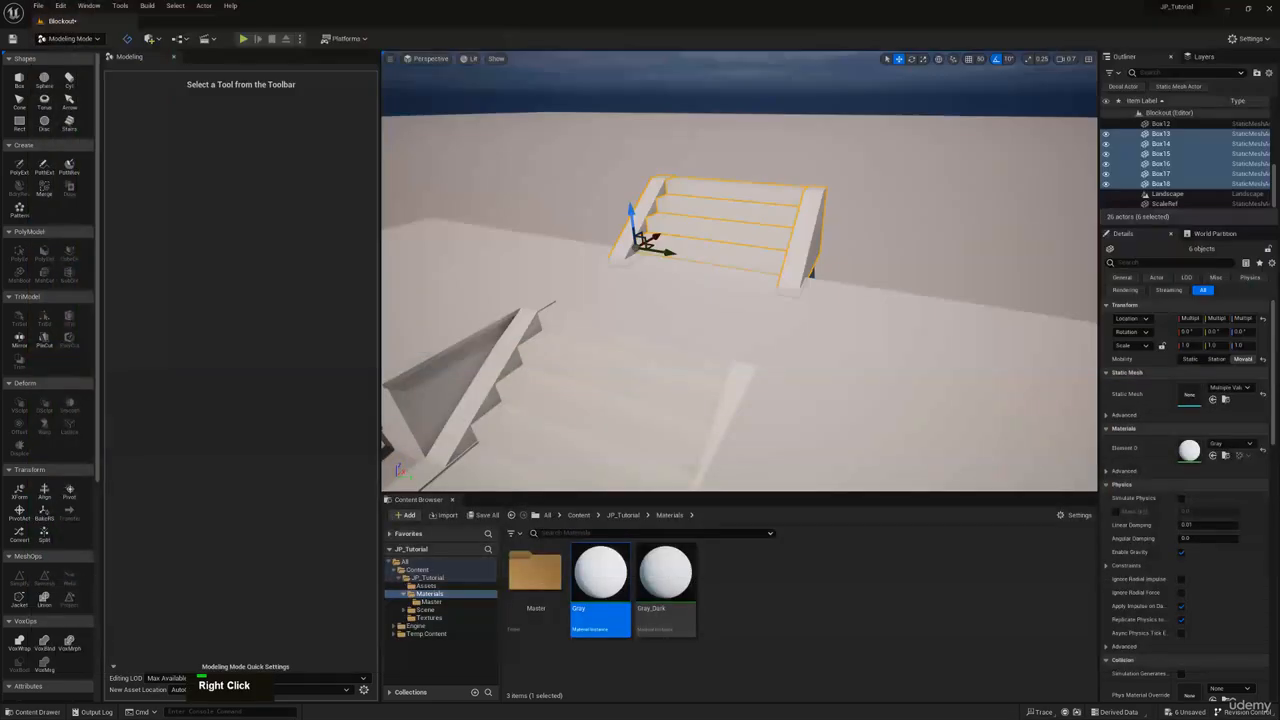
Duplicate the upper staircase's four steps without the sloped walls and place the copy beyond the staircase's left side wall
key(a)
right_drag(657, 291, 703, 300)
key(w)
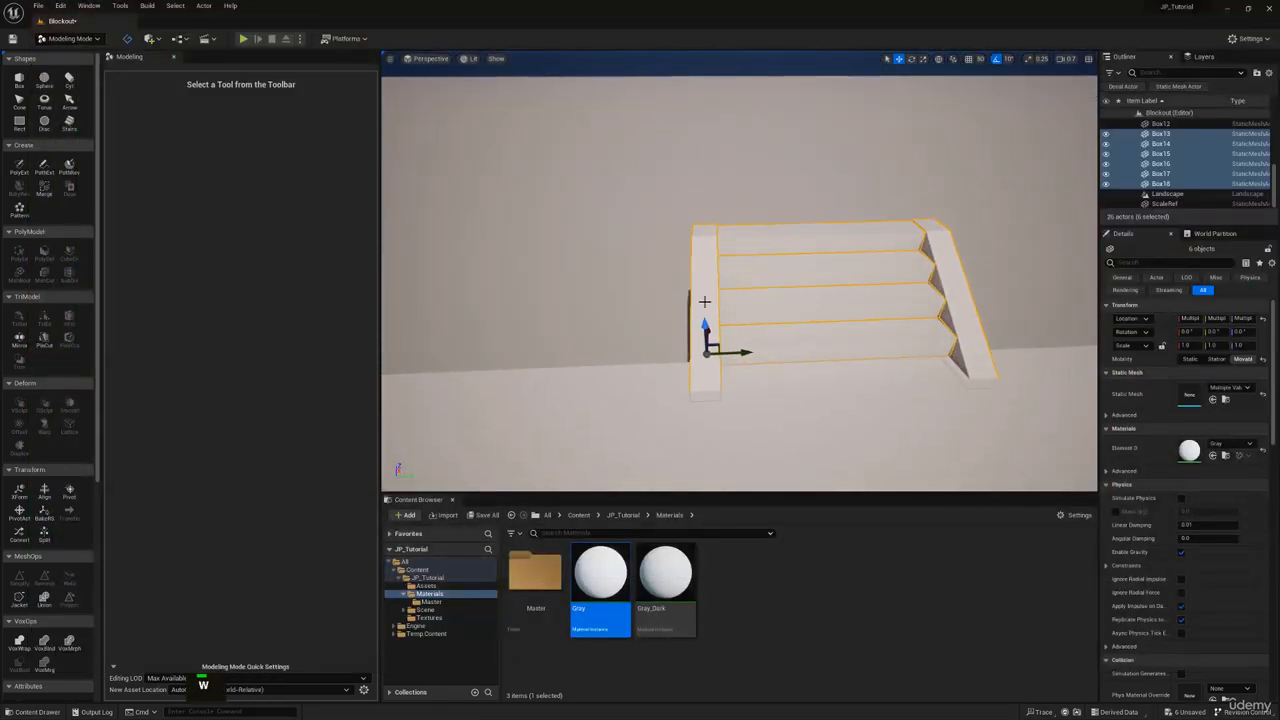
click(831, 344)
ctrl+click(826, 308)
ctrl+click(821, 268)
ctrl+click(816, 240)
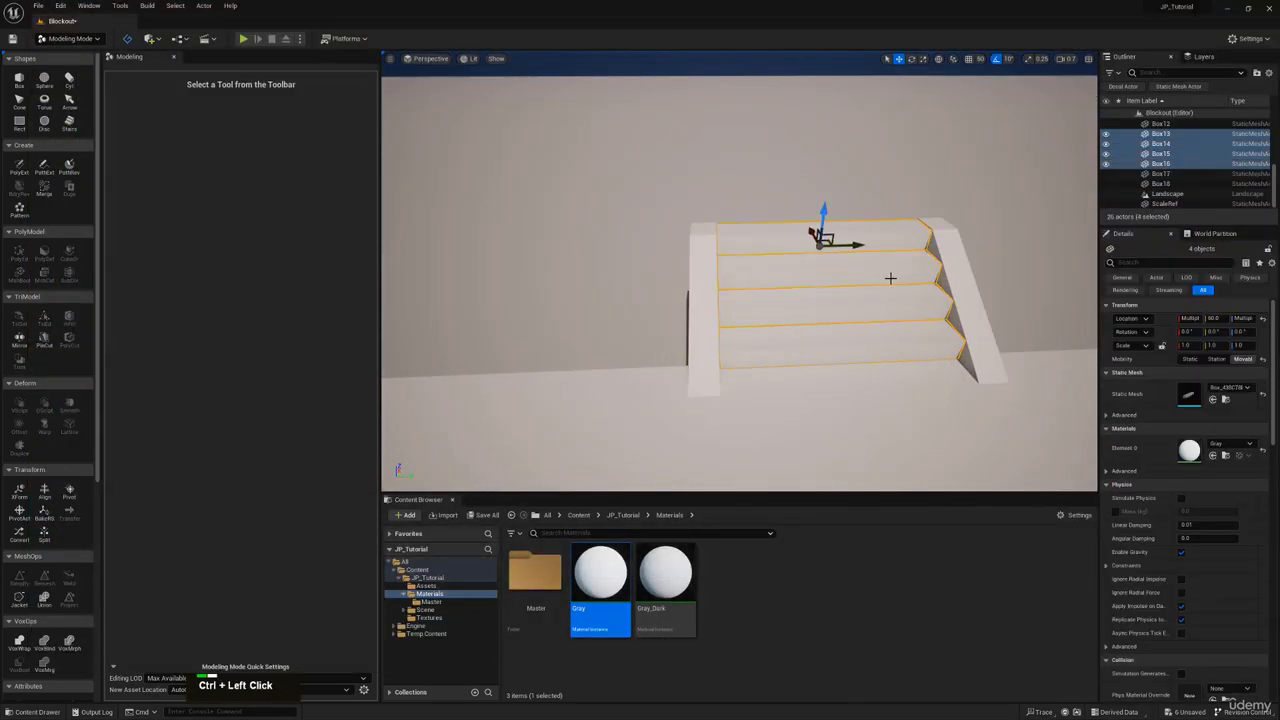
right_drag(889, 277, 892, 276)
key(ctrl+c)
key(ctrl+v)
drag(892, 257, 639, 258)
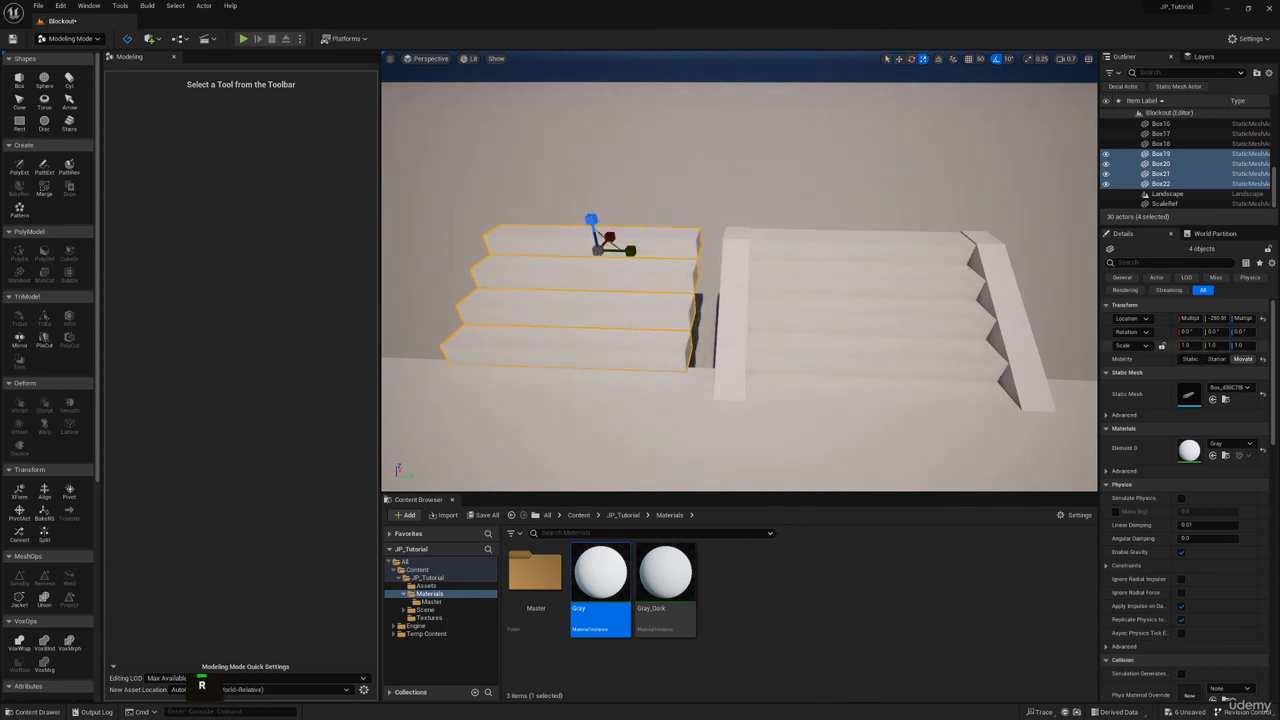
Scale the copied steps to 0.5 in width and move them against the outer face of the left sloped wall
text(0.5)
key(Return)
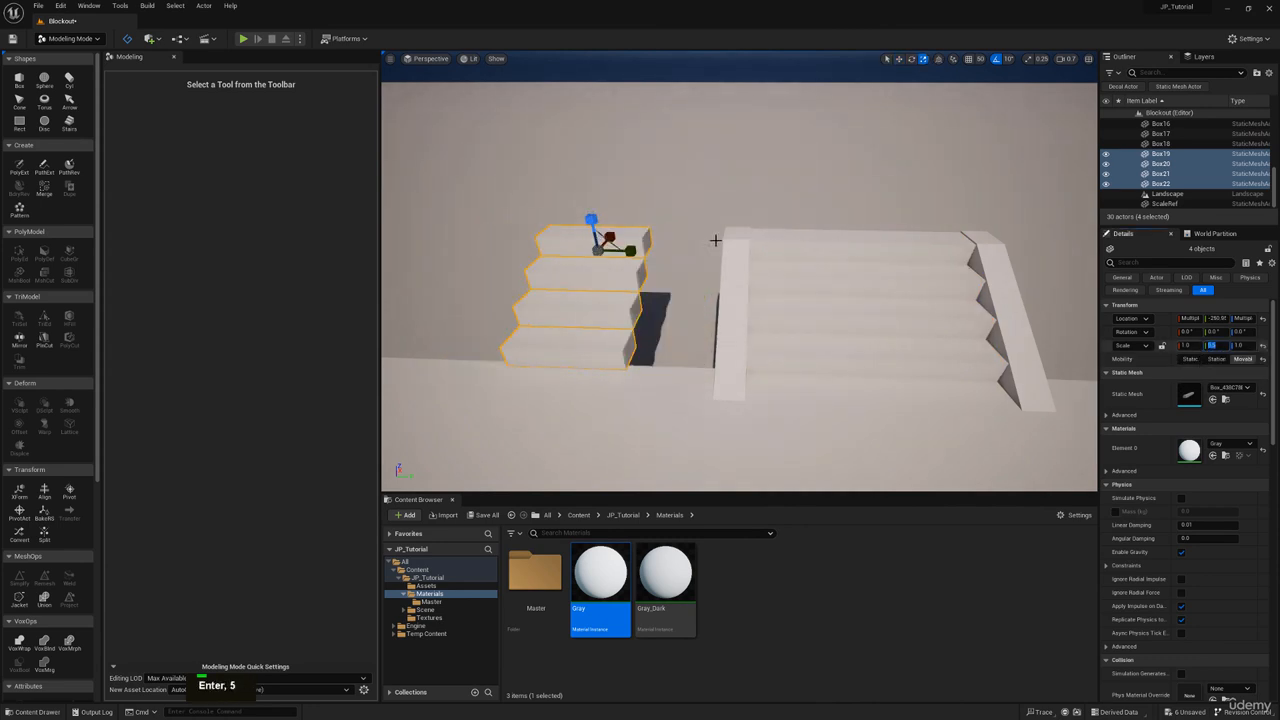
key(w)
key(a)
drag(675, 258, 751, 260)
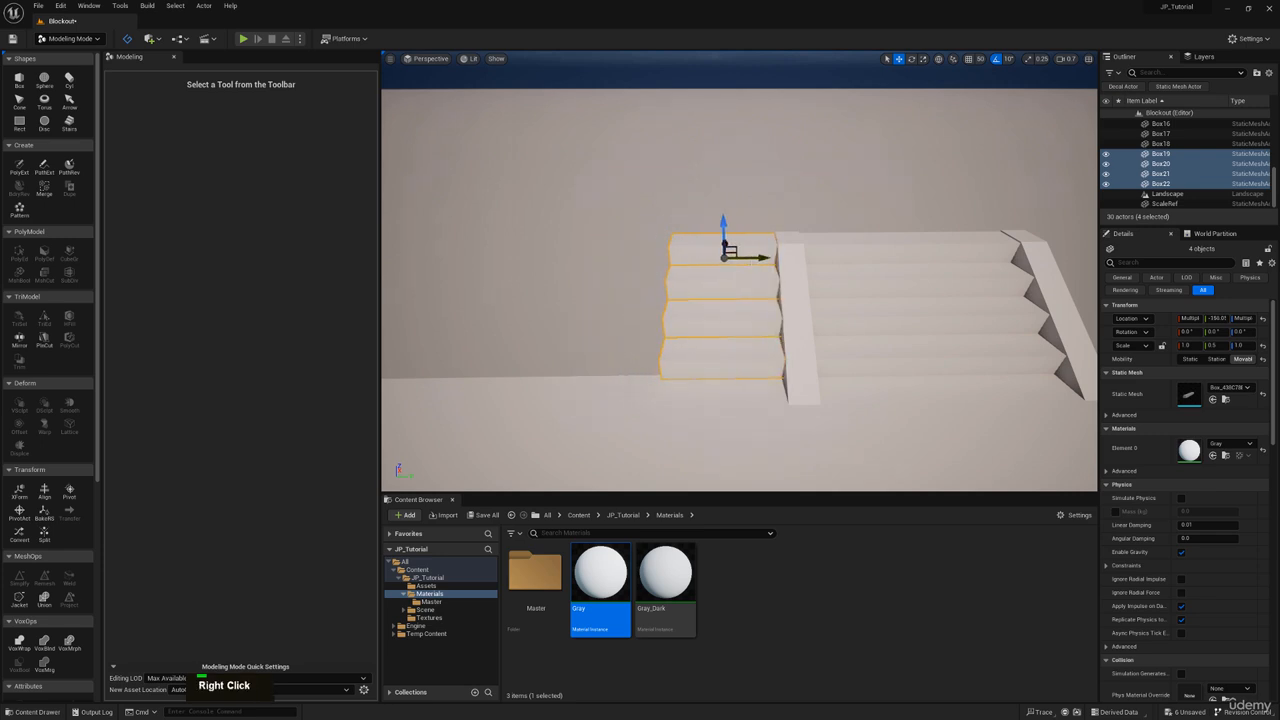
key(w)
key(a)
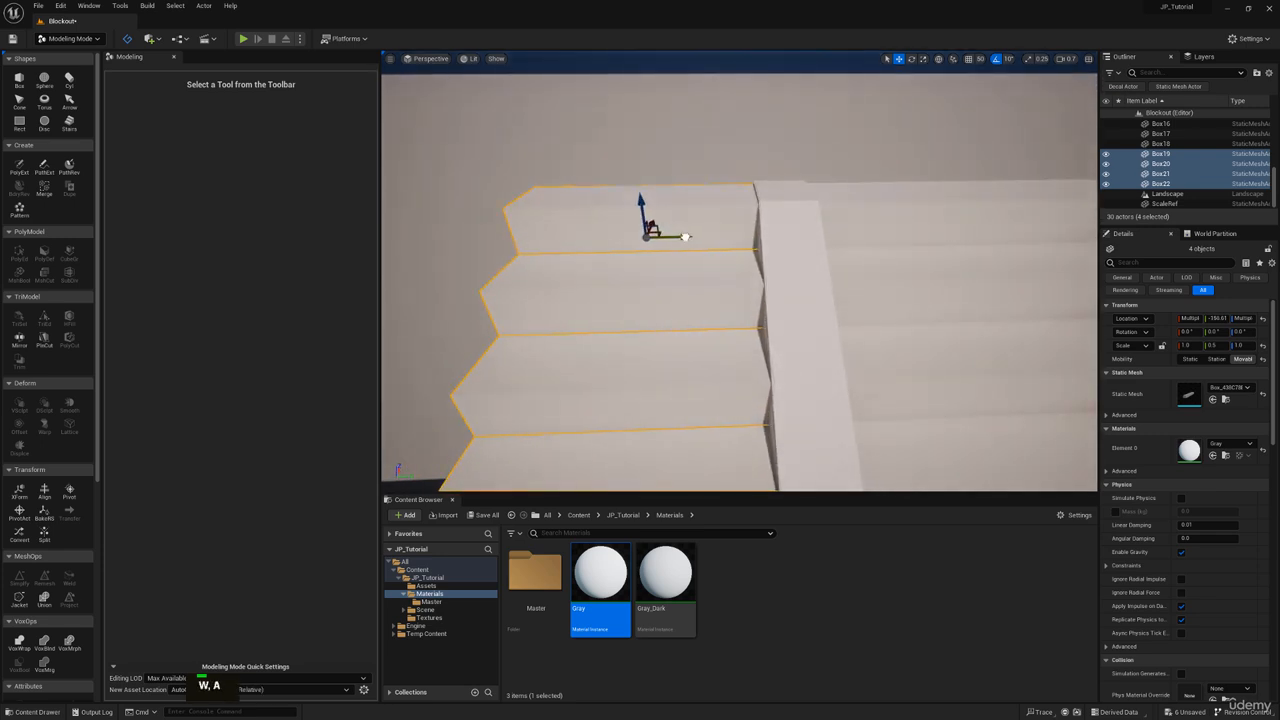
Duplicate the four half-width steps and move the copy against the outer face of the right sloped wall
key(s)
key(d)
right_drag(685, 237, 565, 235)
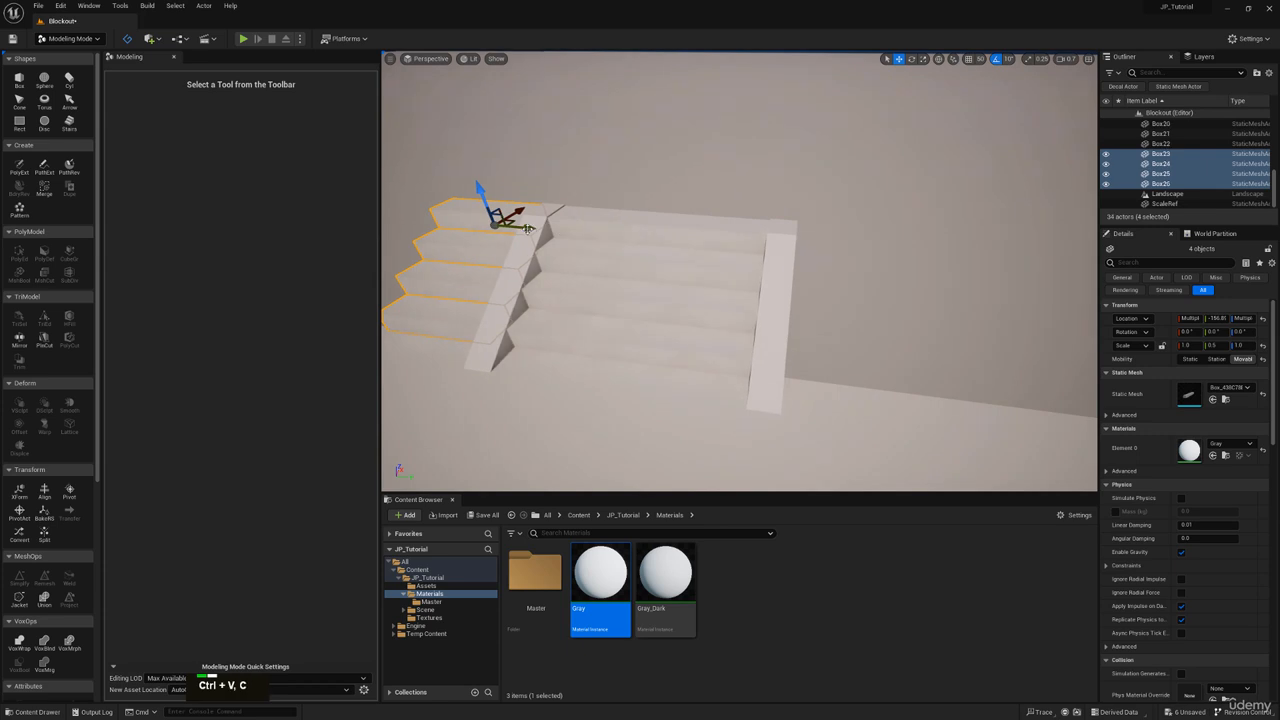
drag(527, 229, 895, 257)
right_drag(895, 257, 960, 258)
key(w)
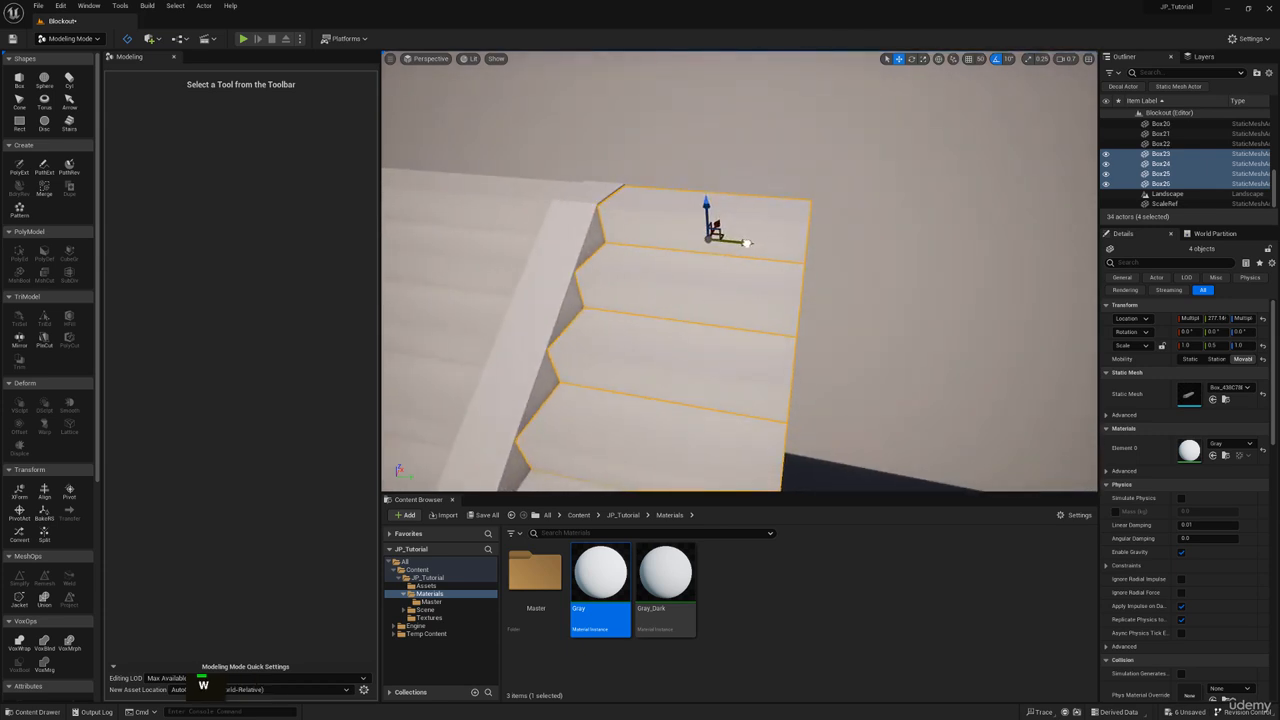
Duplicate the right sloped wall and move the copy to the outer end of the right half-width steps
click(574, 235)
key(a)
key(s)
right_drag(574, 235, 611, 285)
key(w)
key(ctrl+c)
key(ctrl+v)
drag(622, 393, 884, 334)
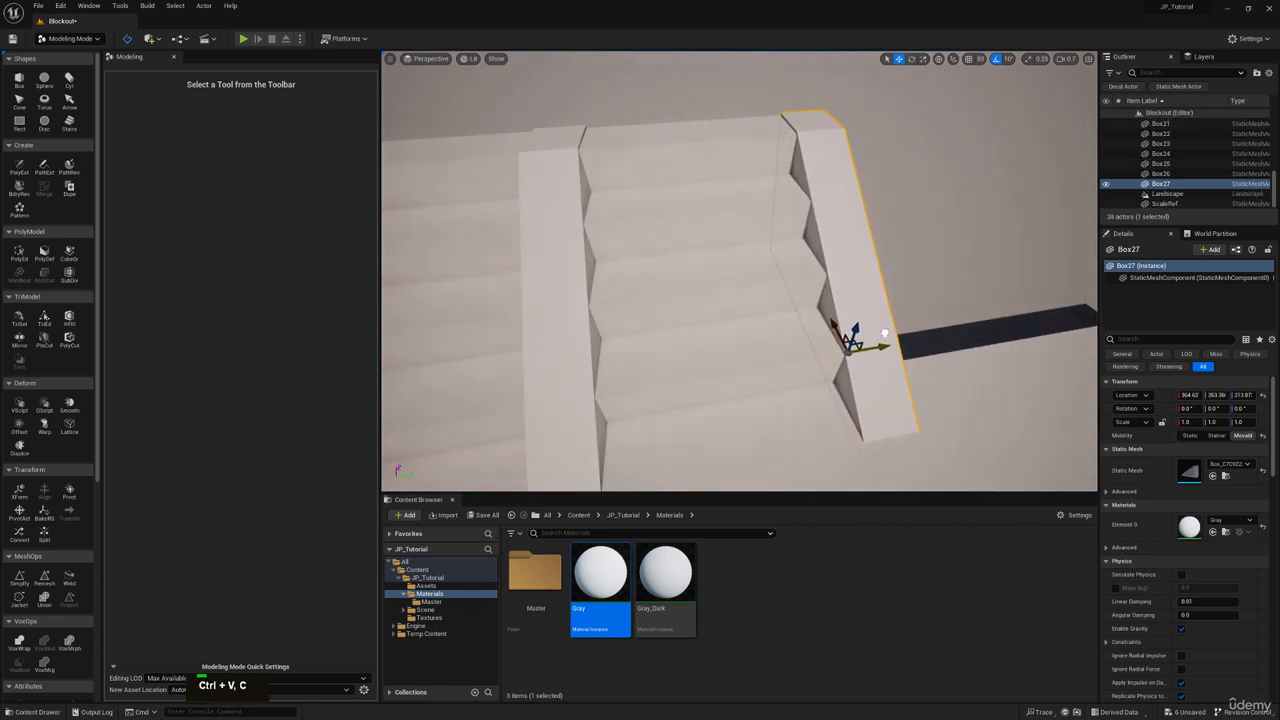
Duplicate the left sloped wall and move the copy to the outer end of the left half-width steps
key(a)
right_drag(886, 323, 823, 280)
key(w)
click(793, 267)
key(ctrl+c)
key(ctrl+v)
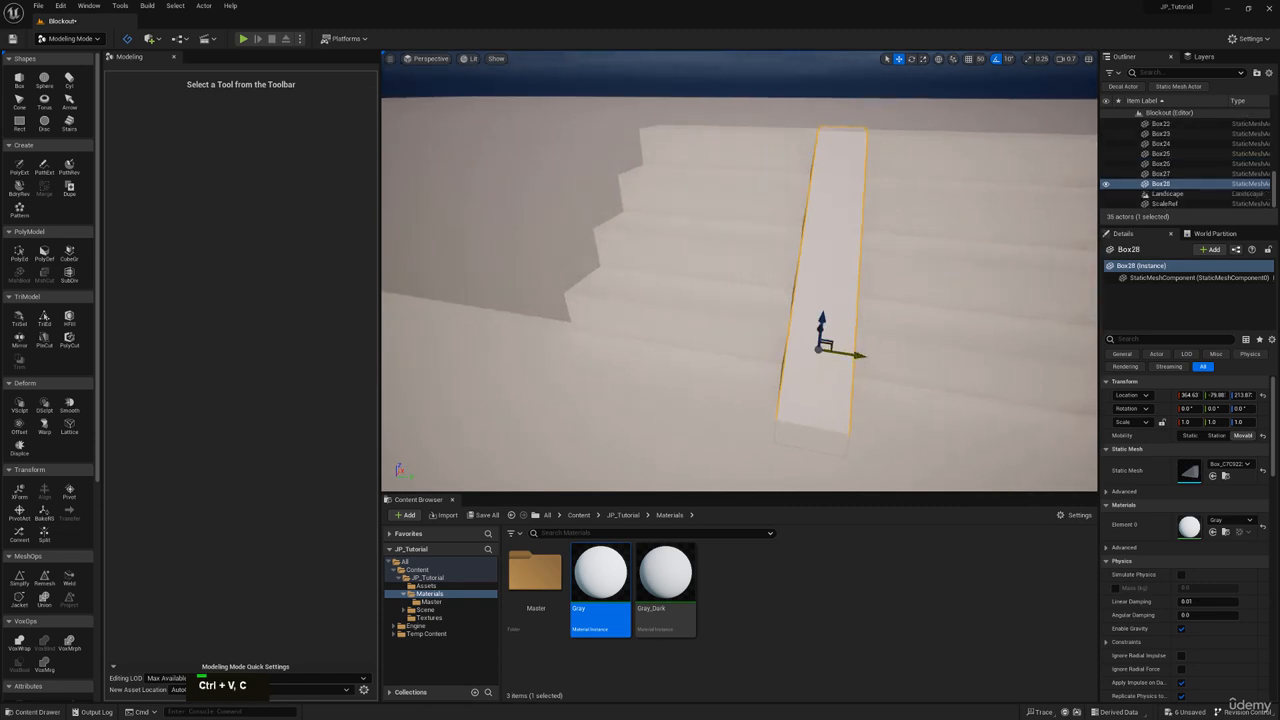
drag(842, 352, 595, 305)
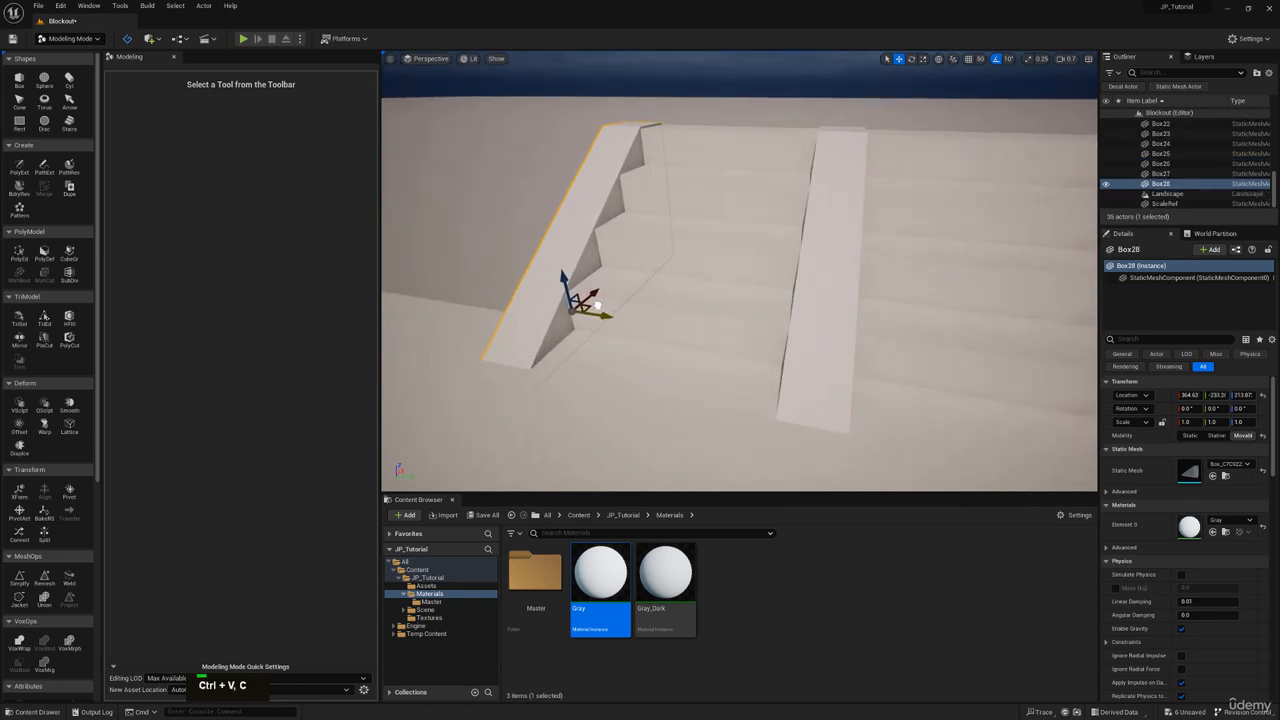
key(d)
right_drag(597, 305, 478, 282)
key(w)
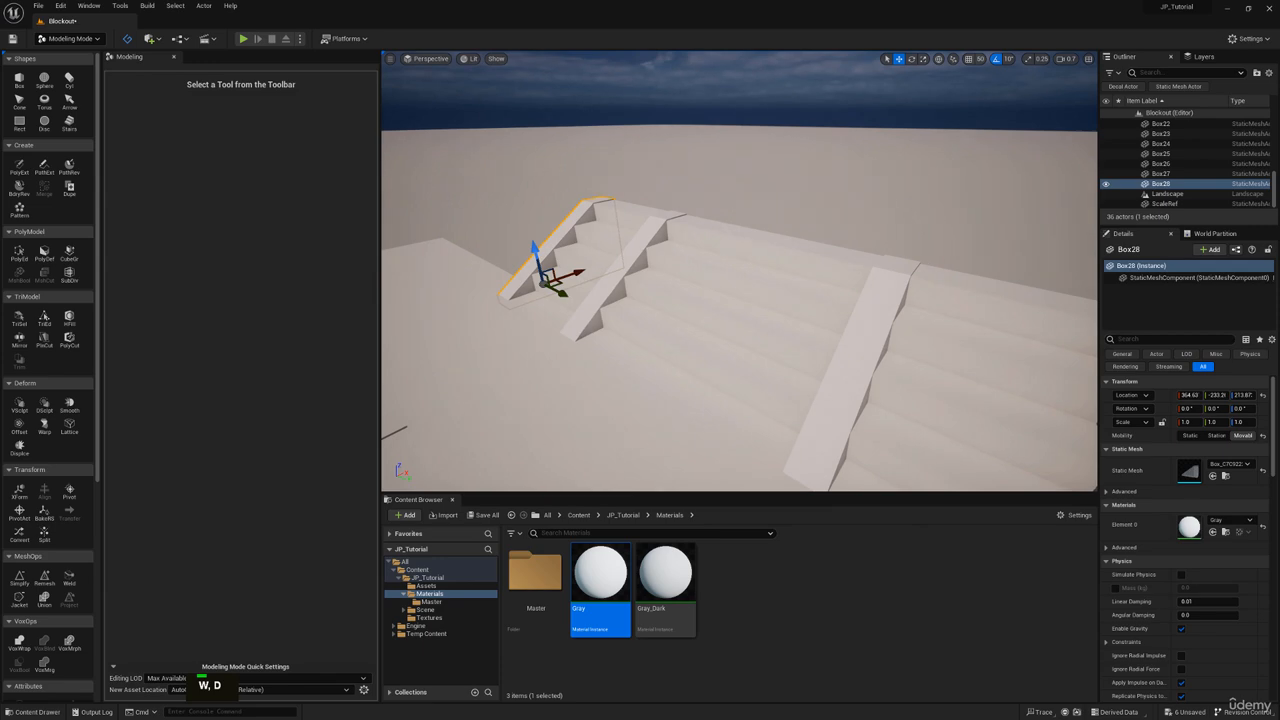
Check the upper staircase in the reference painting and select the steps of its middle and side flights, without the sloped walls
right_drag(880, 0, 849, 97)
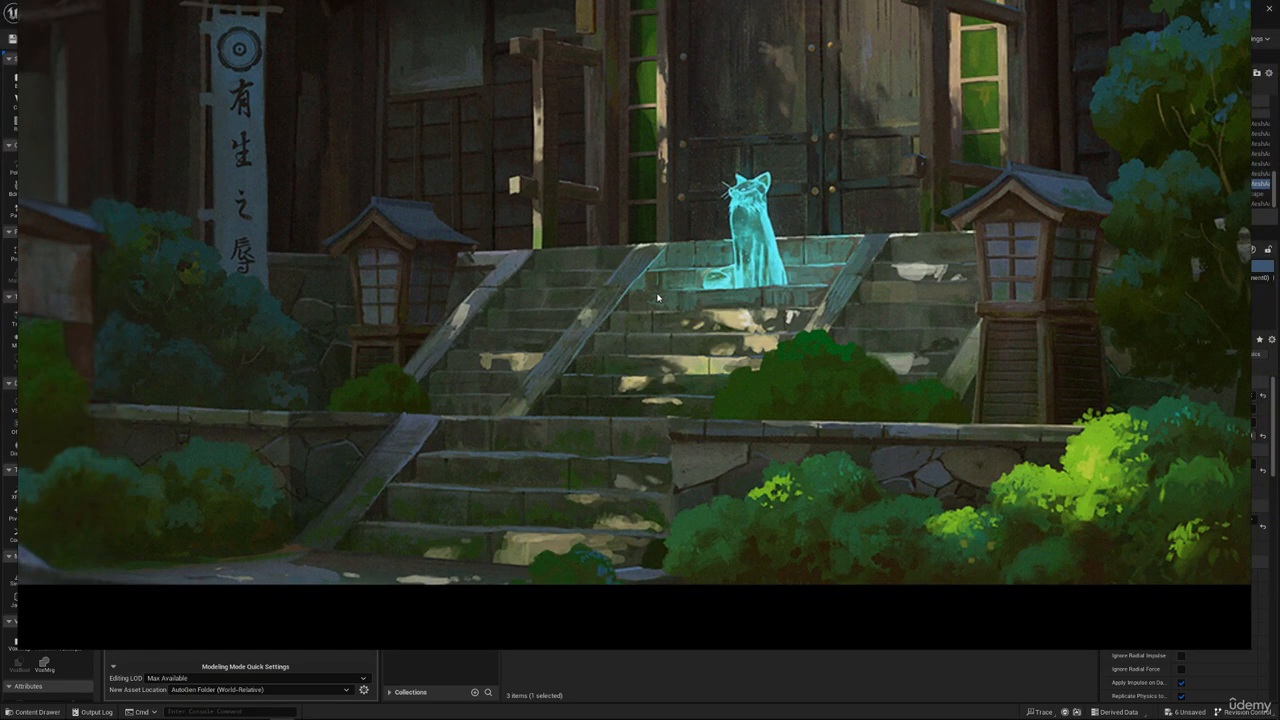
right_drag(685, 394, 692, 0)
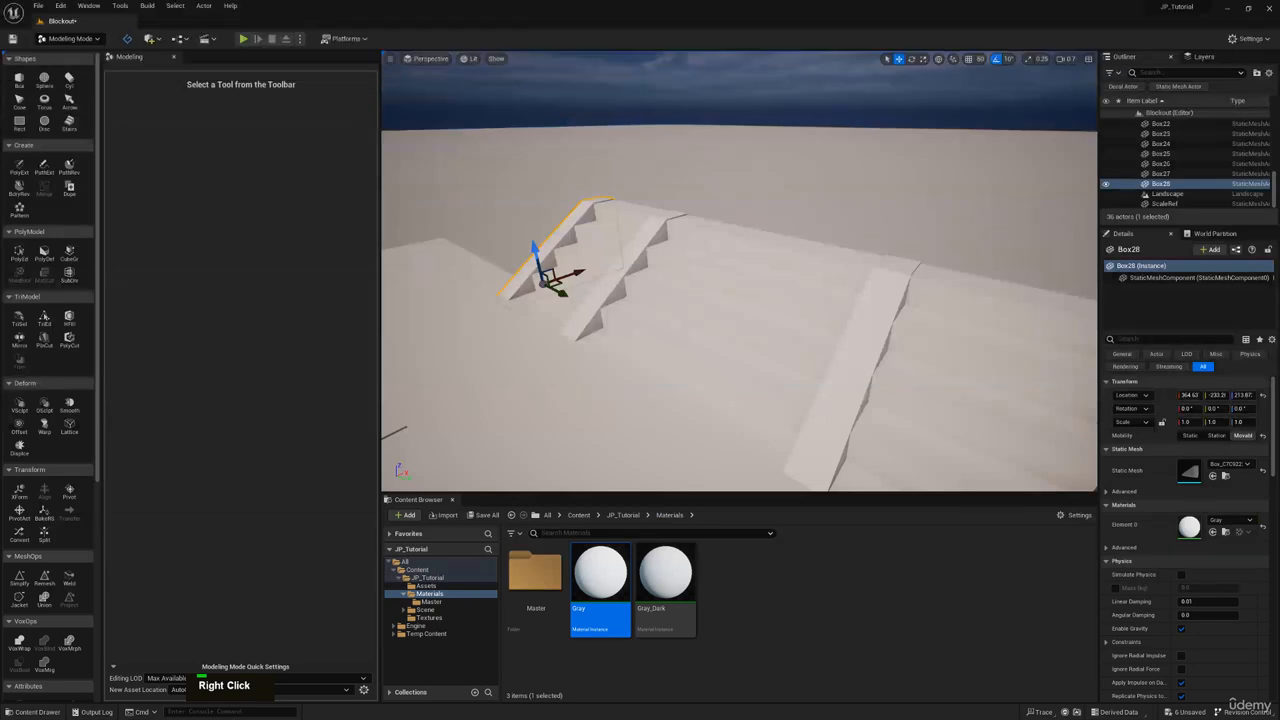
click(731, 320)
ctrl+click(729, 294)
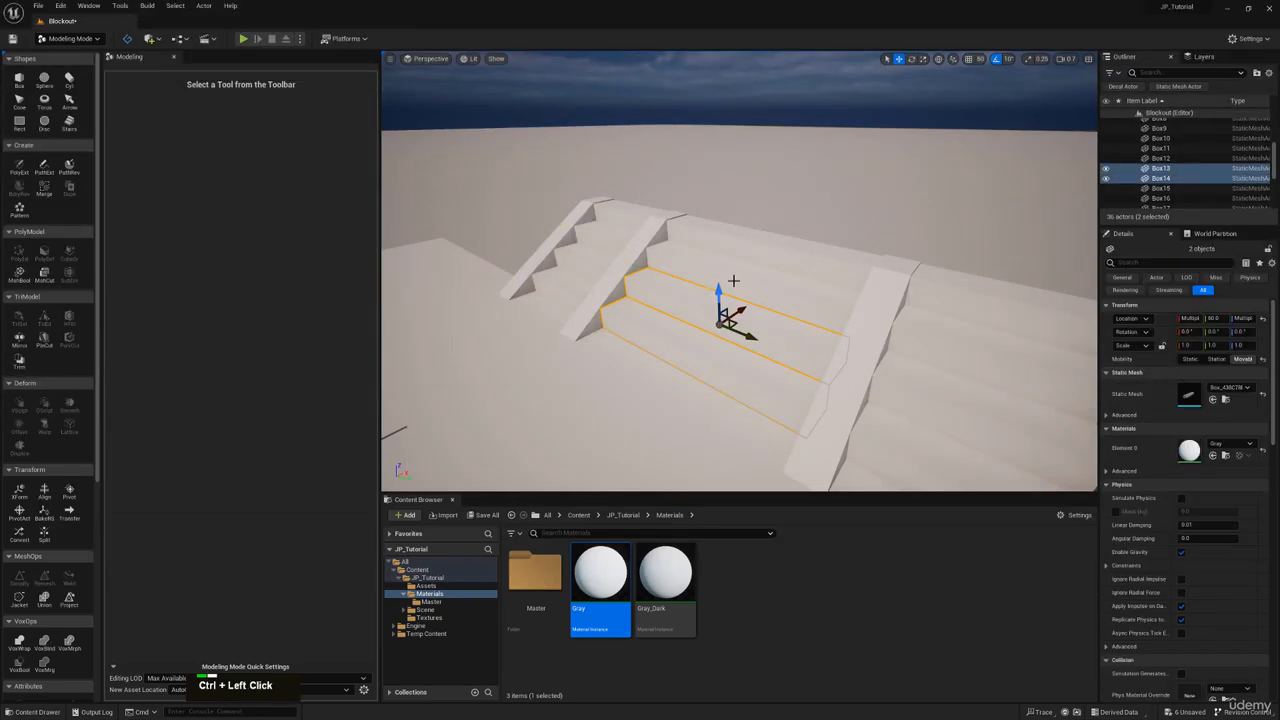
ctrl+click(730, 266)
ctrl+click(732, 239)
ctrl+click(638, 216)
ctrl+click(614, 238)
ctrl+click(595, 261)
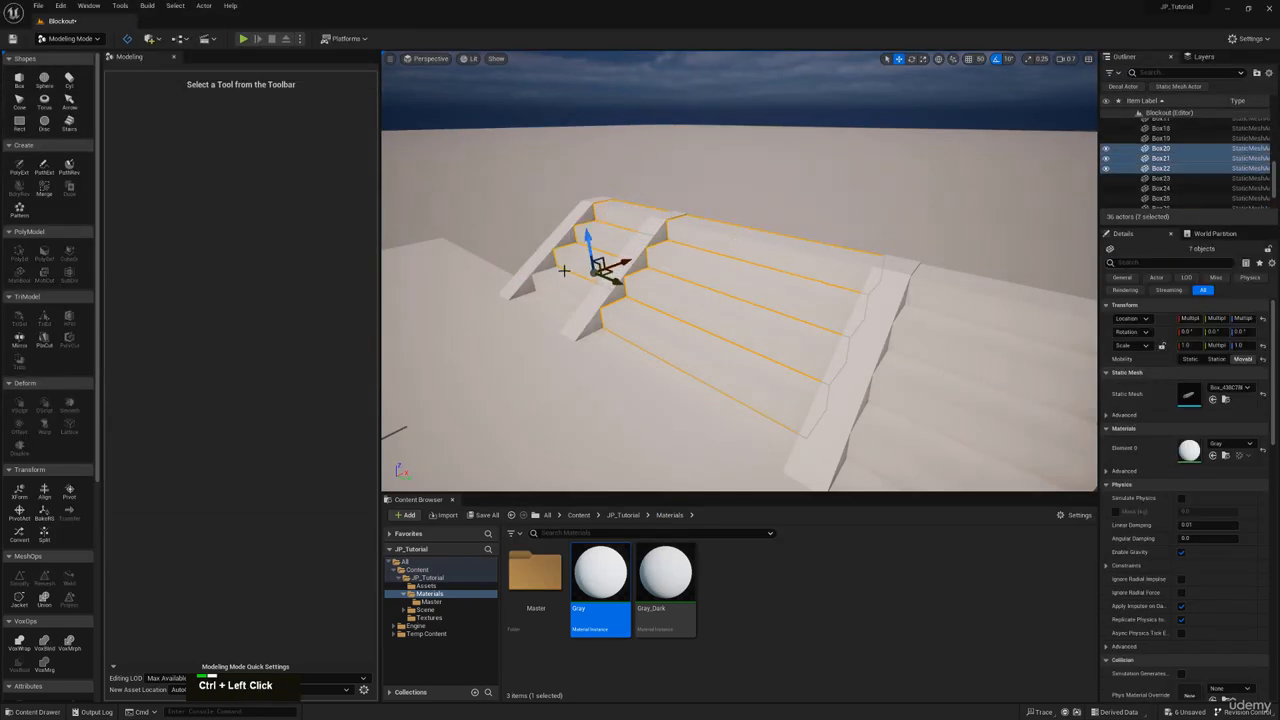
ctrl+click(576, 286)
ctrl+click(891, 450)
ctrl+click(909, 393)
ctrl+click(926, 343)
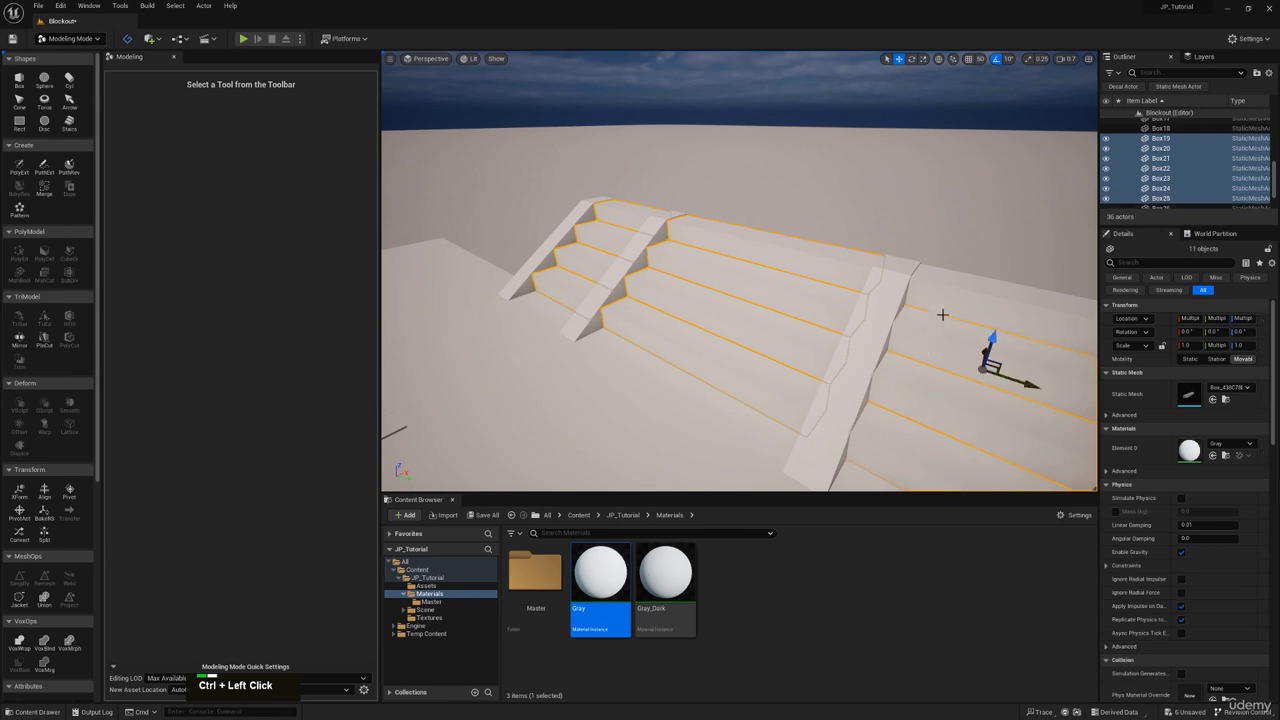
Add the remaining step block to the selection of twelve and set the position grid snap size to 5
ctrl+click(949, 297)
key(d)
right_drag(934, 308, 765, 266)
key(d)
double_click(979, 59)
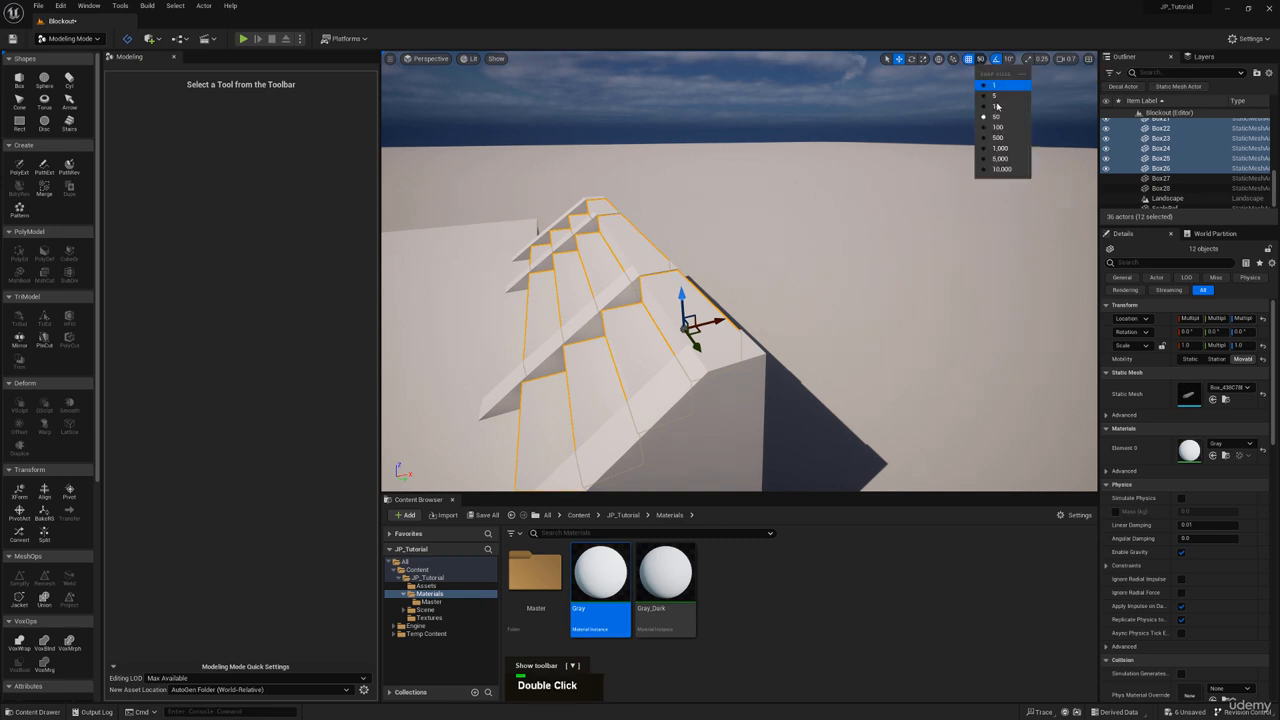
click(1000, 96)
right_drag(730, 256, 704, 257)
key(s)
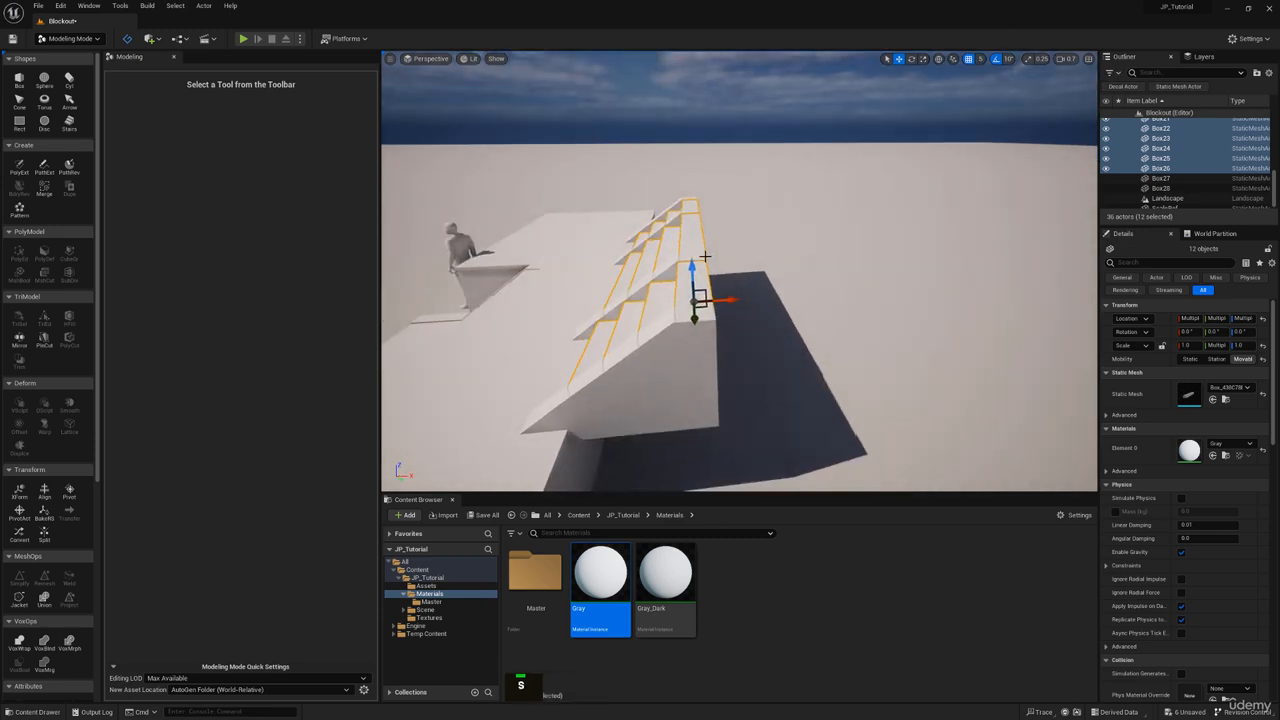
Duplicate the selected step blocks and place the copies up behind the existing flight so the staircase continues
key(ctrl+v)
drag(733, 297, 857, 206)
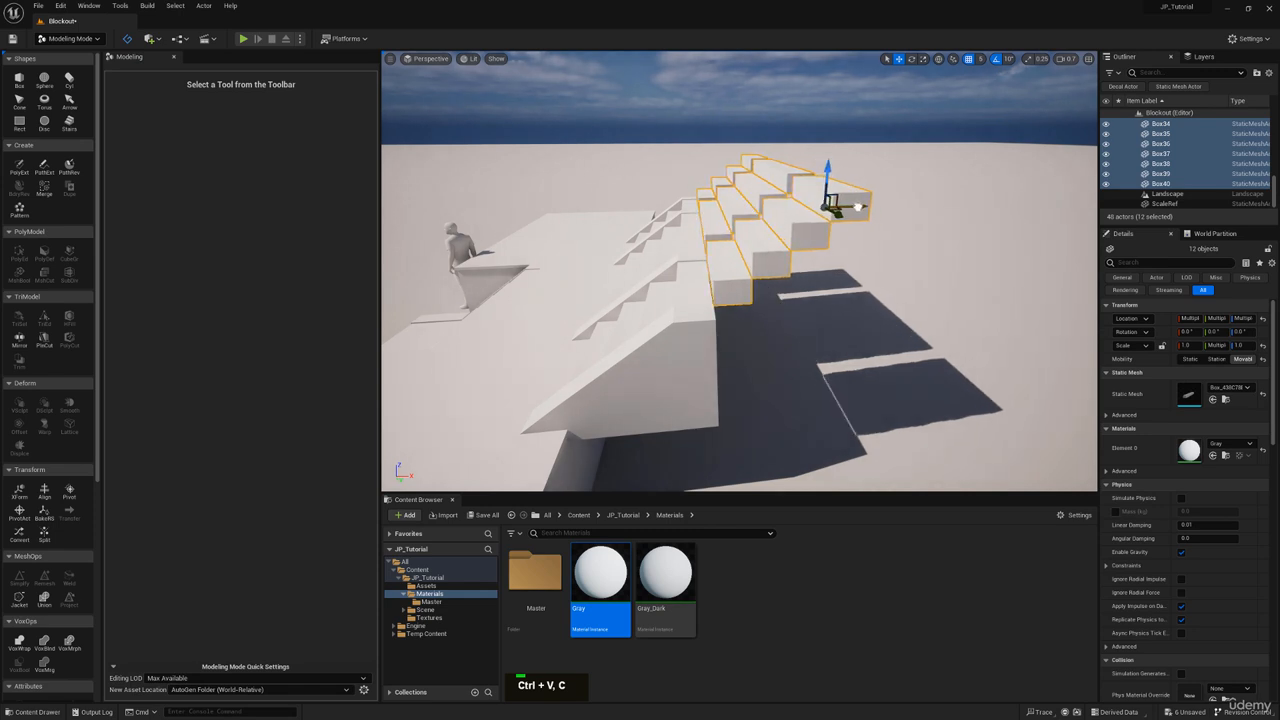
key(a)
right_drag(857, 215, 900, 250)
key(s)
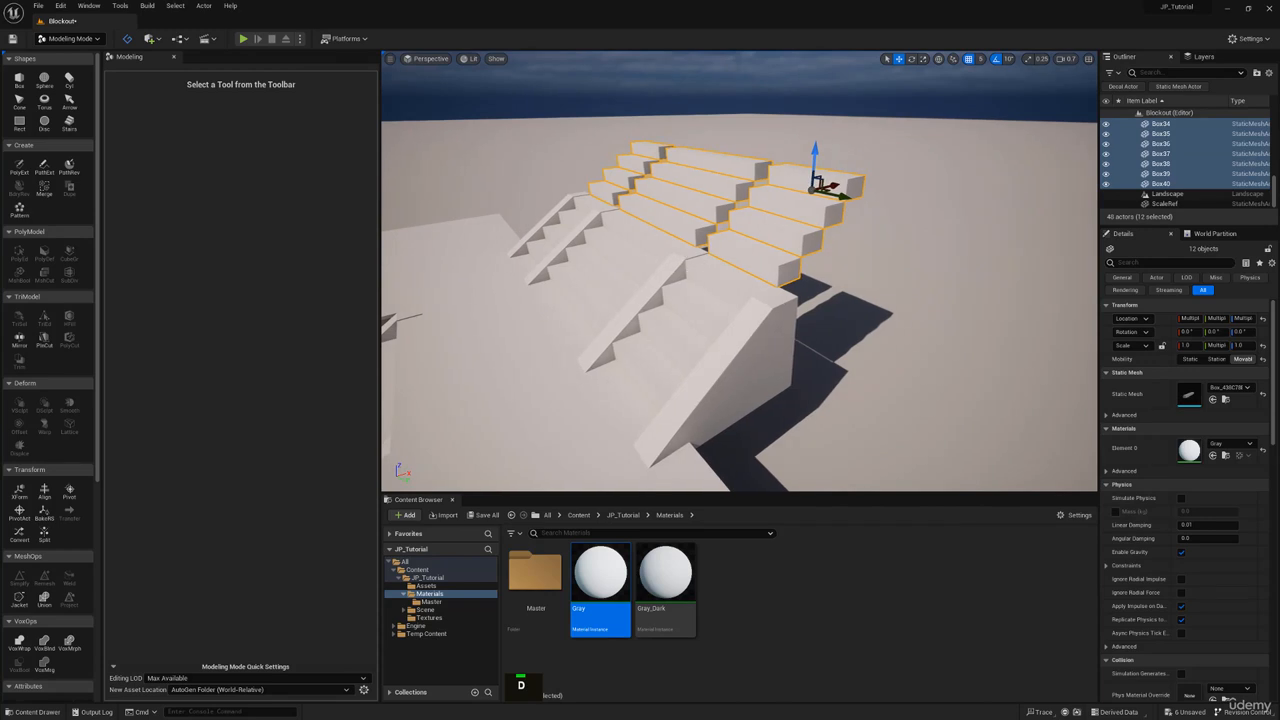
Duplicate the sloped side rail between the wide and narrow stairs as a new mesh, keeping Delete Inputs
click(683, 265)
key(w)
right_drag(683, 265, 640, 300)
key(e)
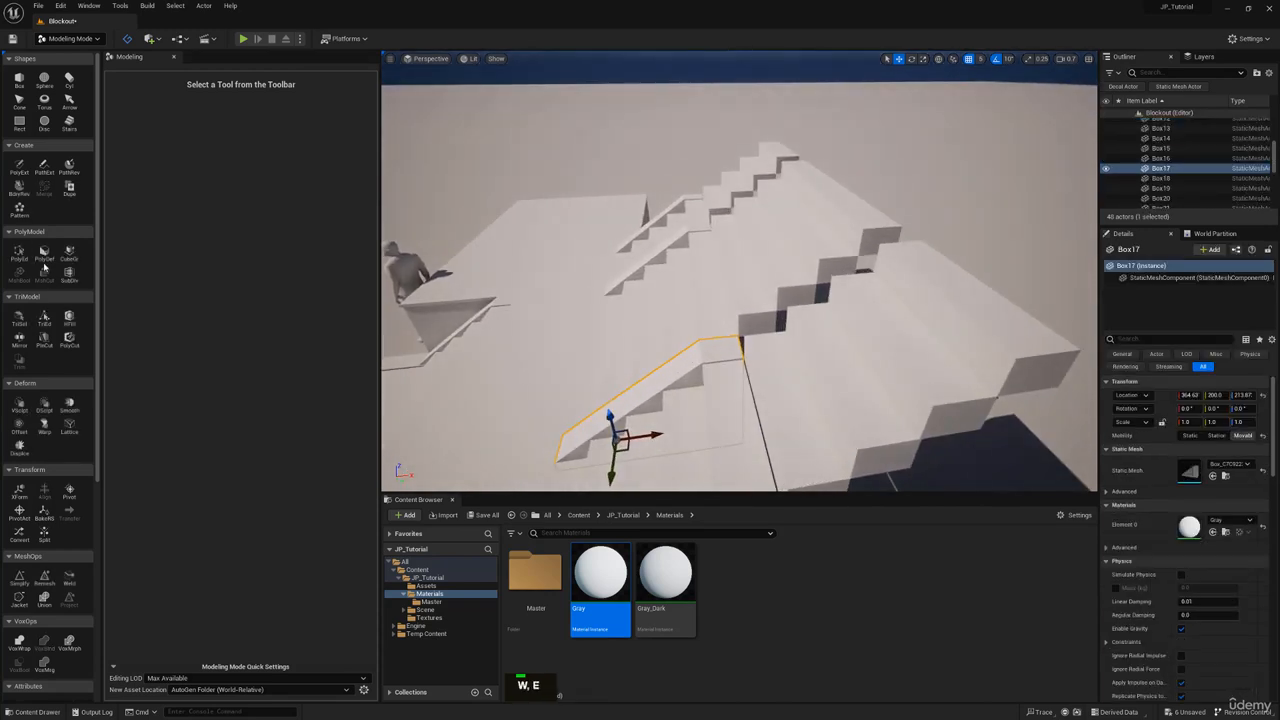
click(69, 189)
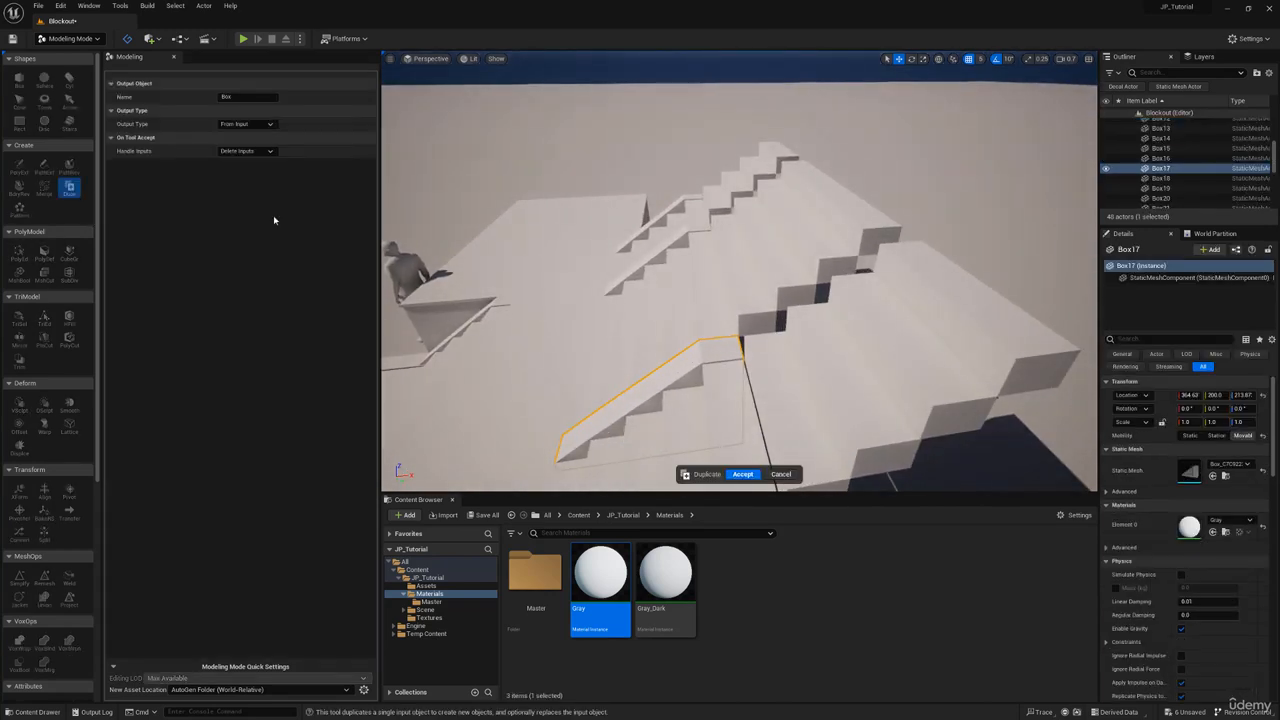
click(743, 474)
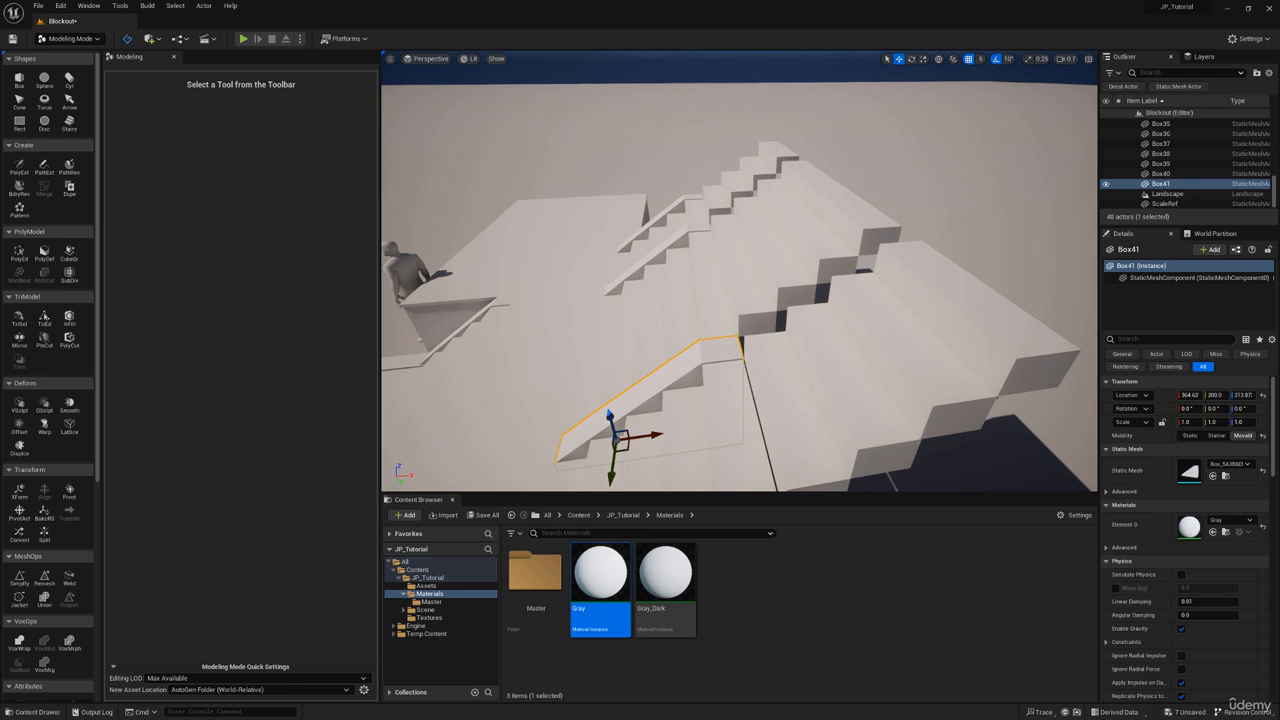
In PolyGroup Edit, select the duplicated rail's upper end and move it up and back to the top of the new steps
click(20, 254)
key(s)
right_drag(715, 300, 720, 208)
key(q)
drag(807, 495, 808, 496)
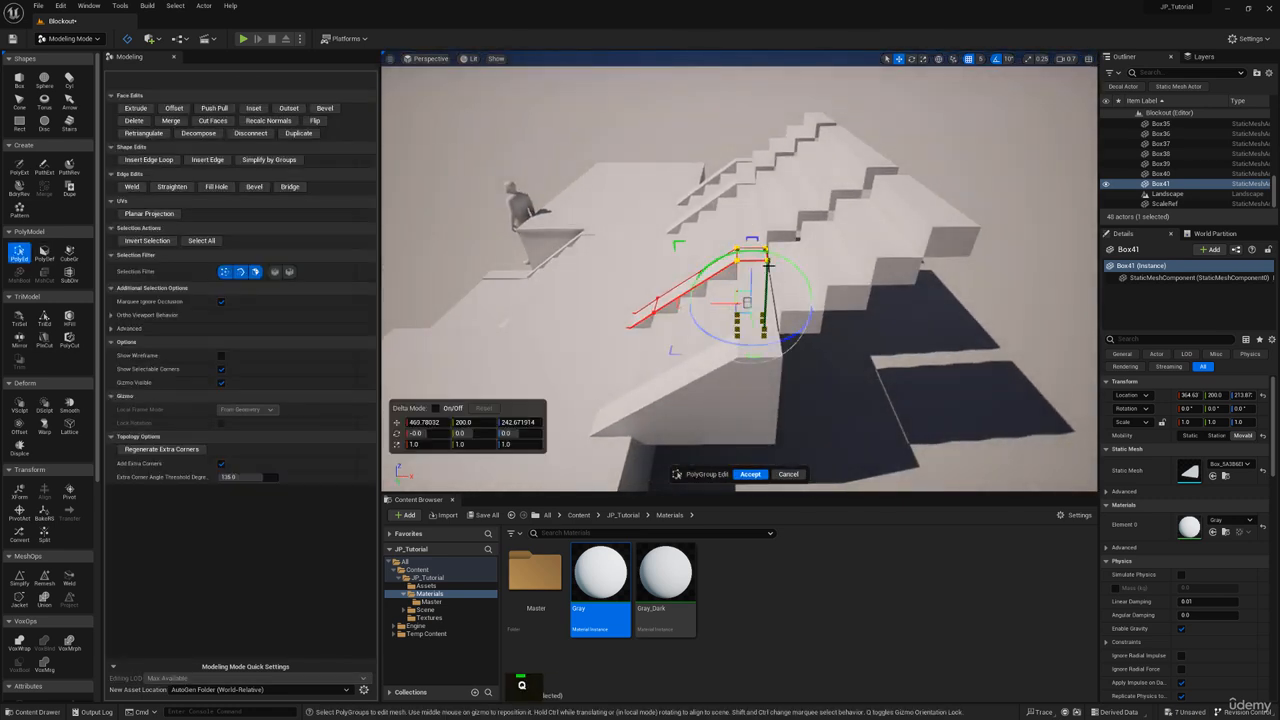
key(d)
mouse_move(708, 318)
right_down()
mouse_move(690, 302)
mouse_move(686, 313)
right_up()
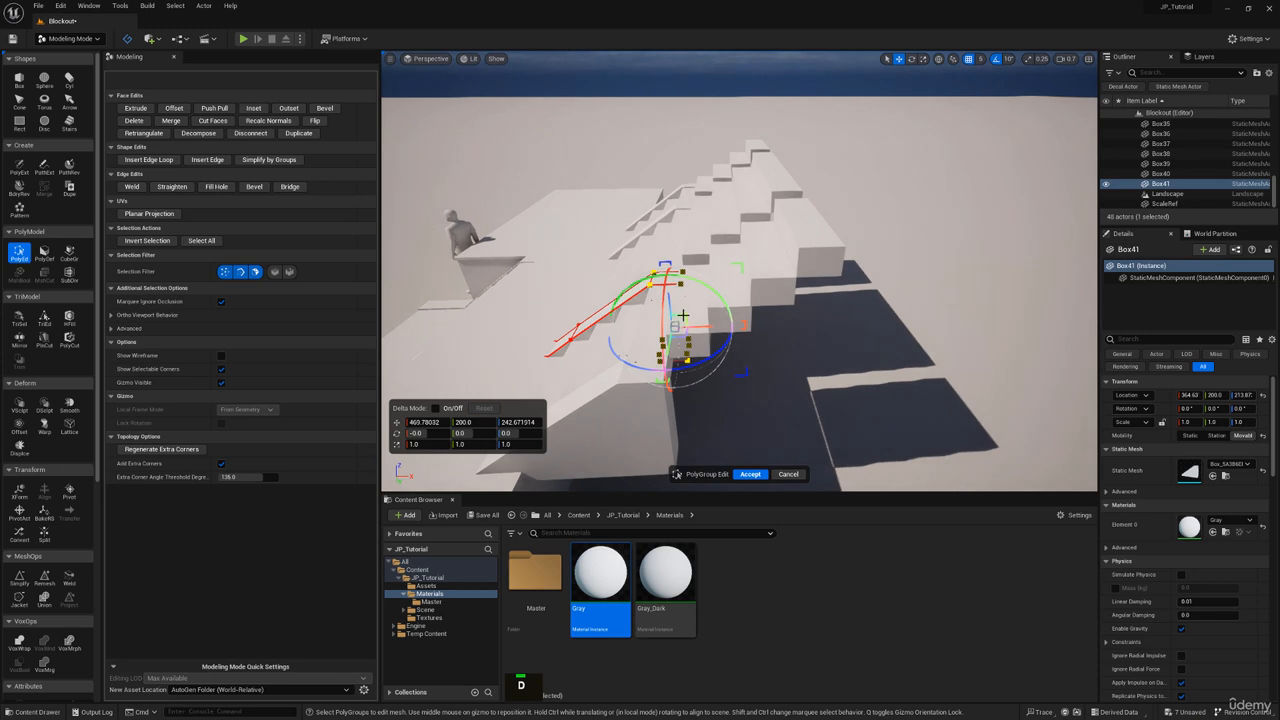
drag(683, 316, 789, 240)
Nudge the rail's upper end back and slightly down without grid snapping to line it up with the top step
key(w)
right_drag(797, 237, 775, 188)
scroll(797, 237, down, 5)
key(e)
scroll(797, 237, up, 3)
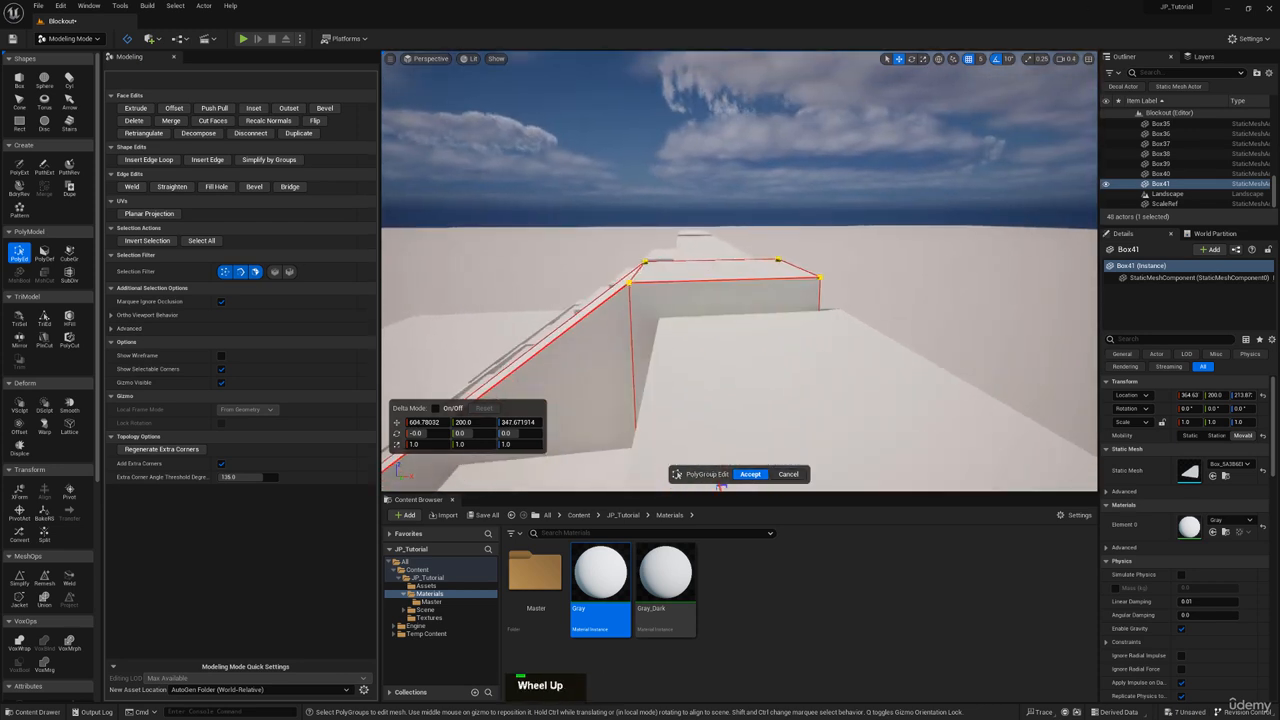
key(s)
right_drag(720, 426, 710, 448)
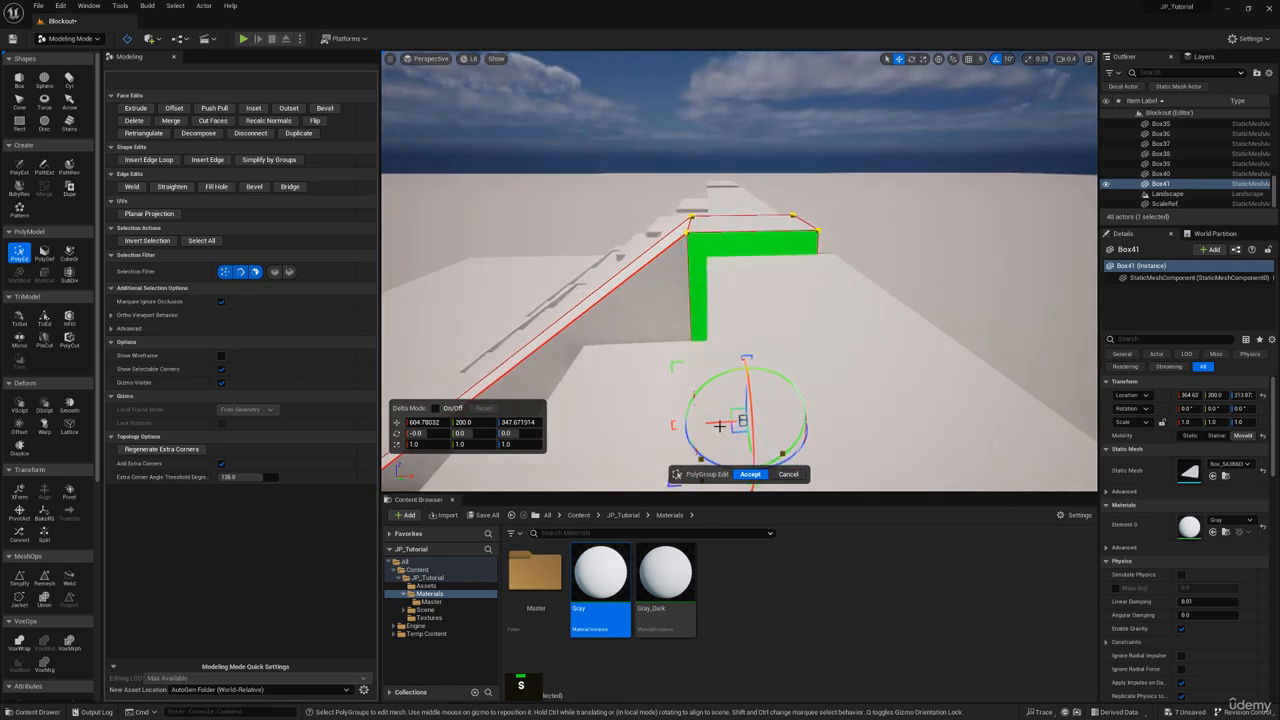
drag(731, 410, 744, 421)
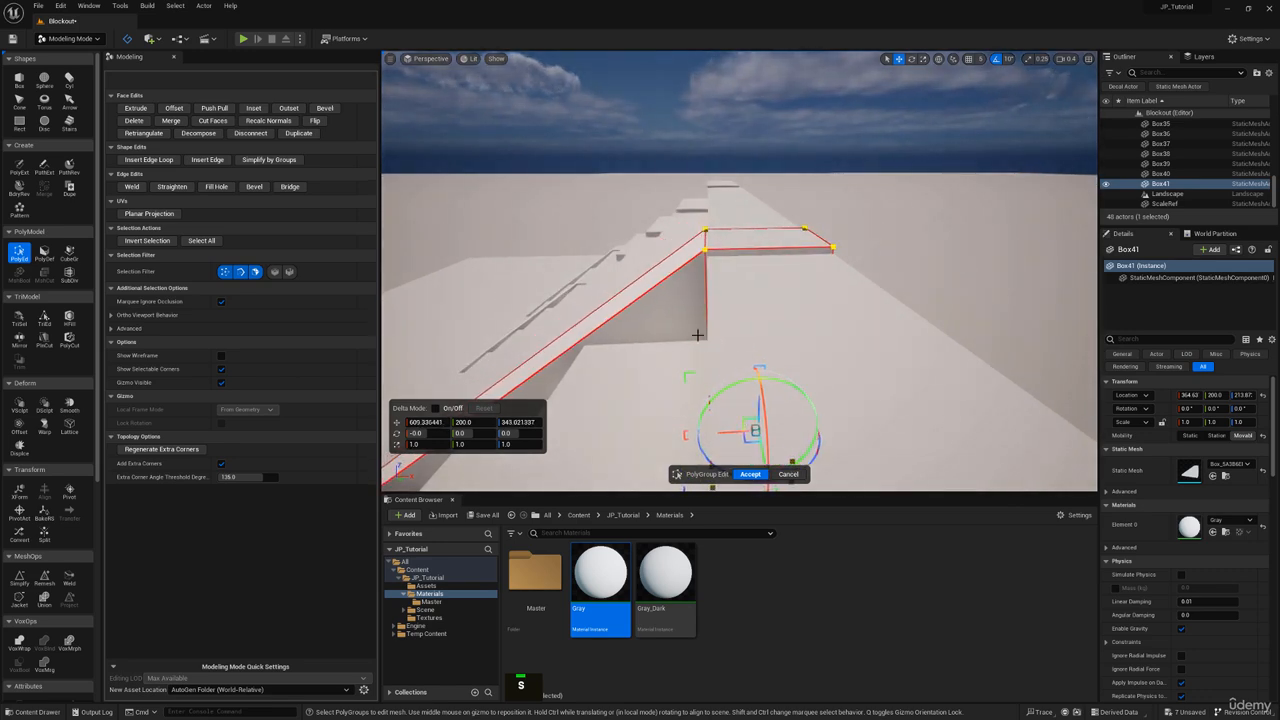
Fine-tune the rail's upper end against the rear edge and height of the top step, and accept the PolyGroup edit
key(a)
right_drag(697, 335, 915, 378)
key(w)
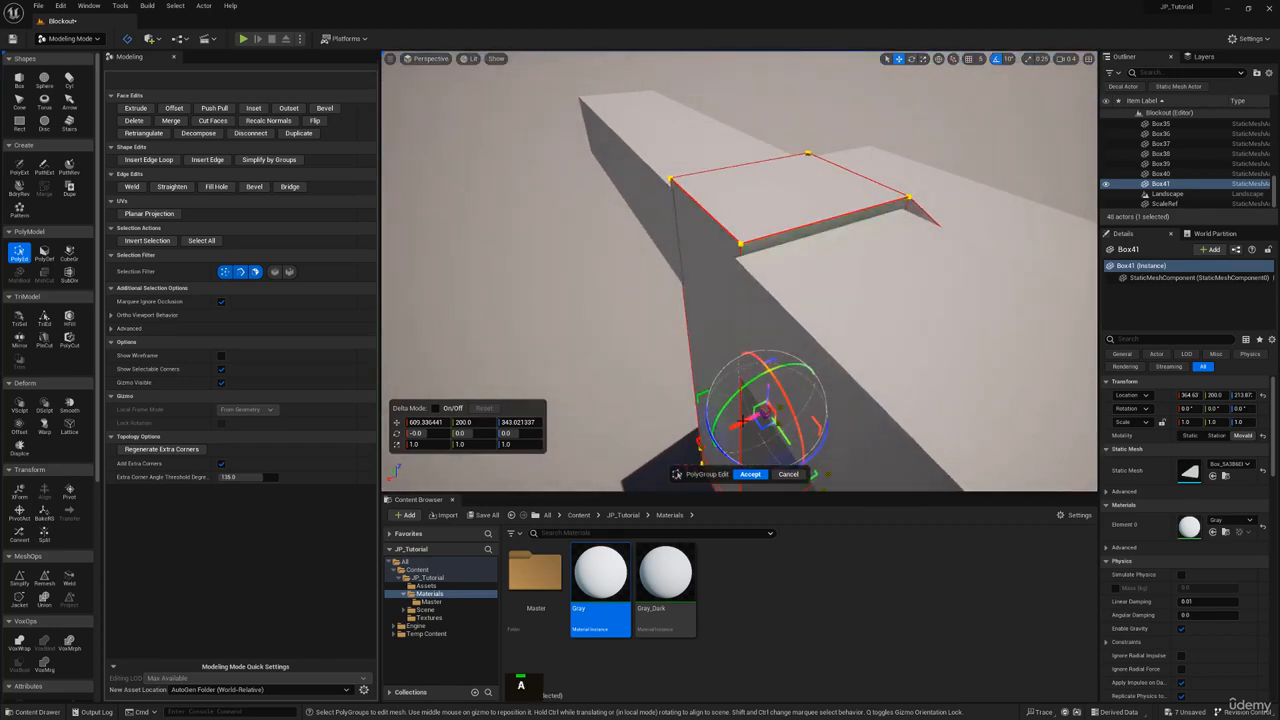
drag(738, 420, 738, 422)
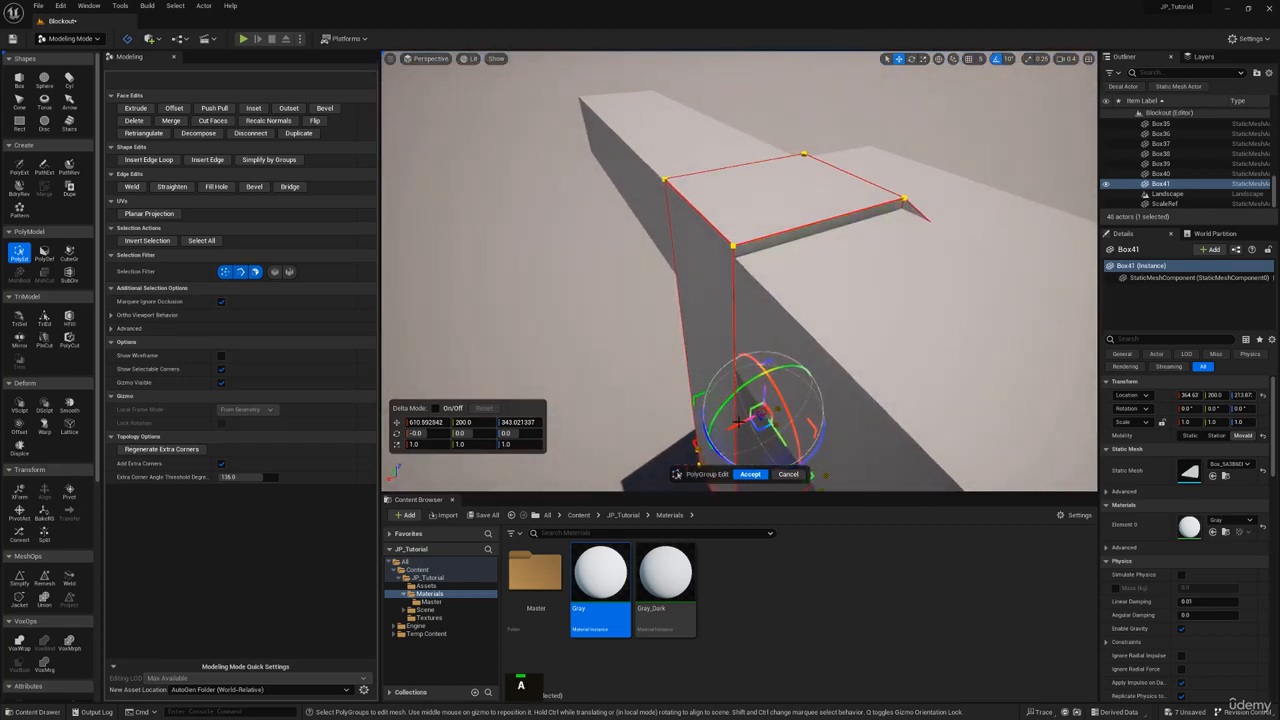
right_drag(738, 422, 734, 387)
key(e)
key(s)
drag(712, 347, 712, 348)
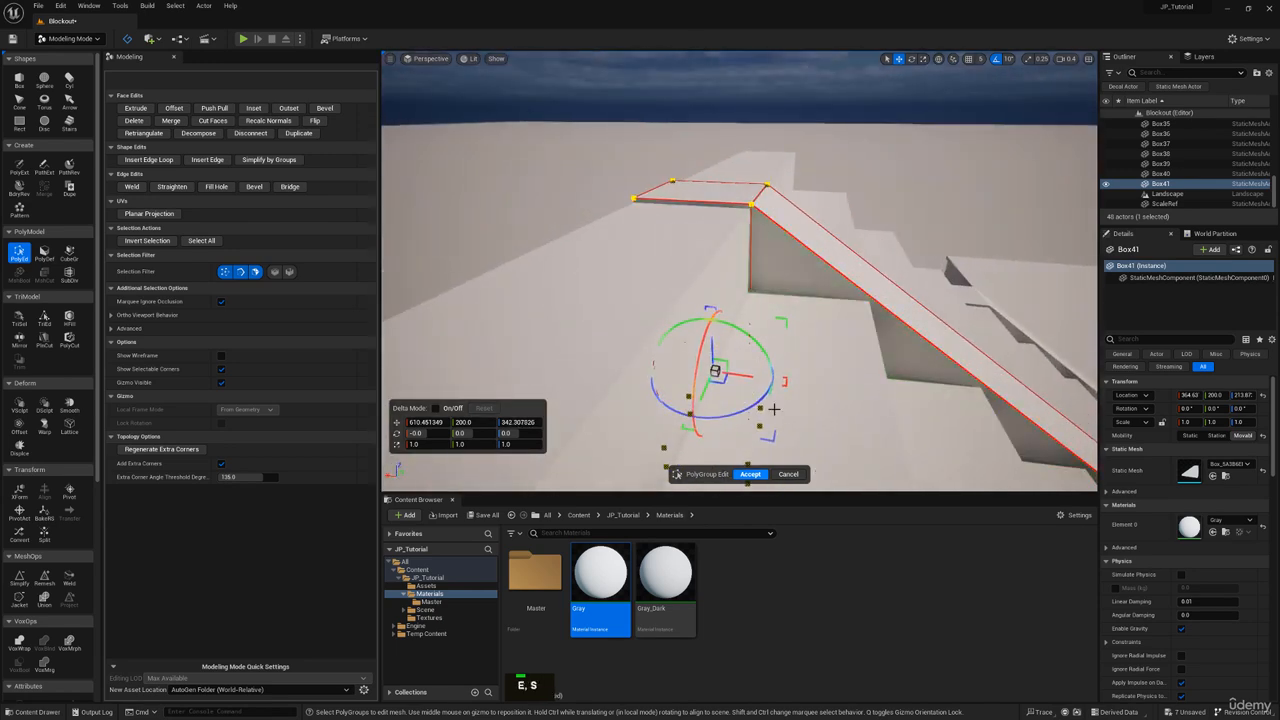
key(d)
right_drag(774, 409, 640, 450)
key(s)
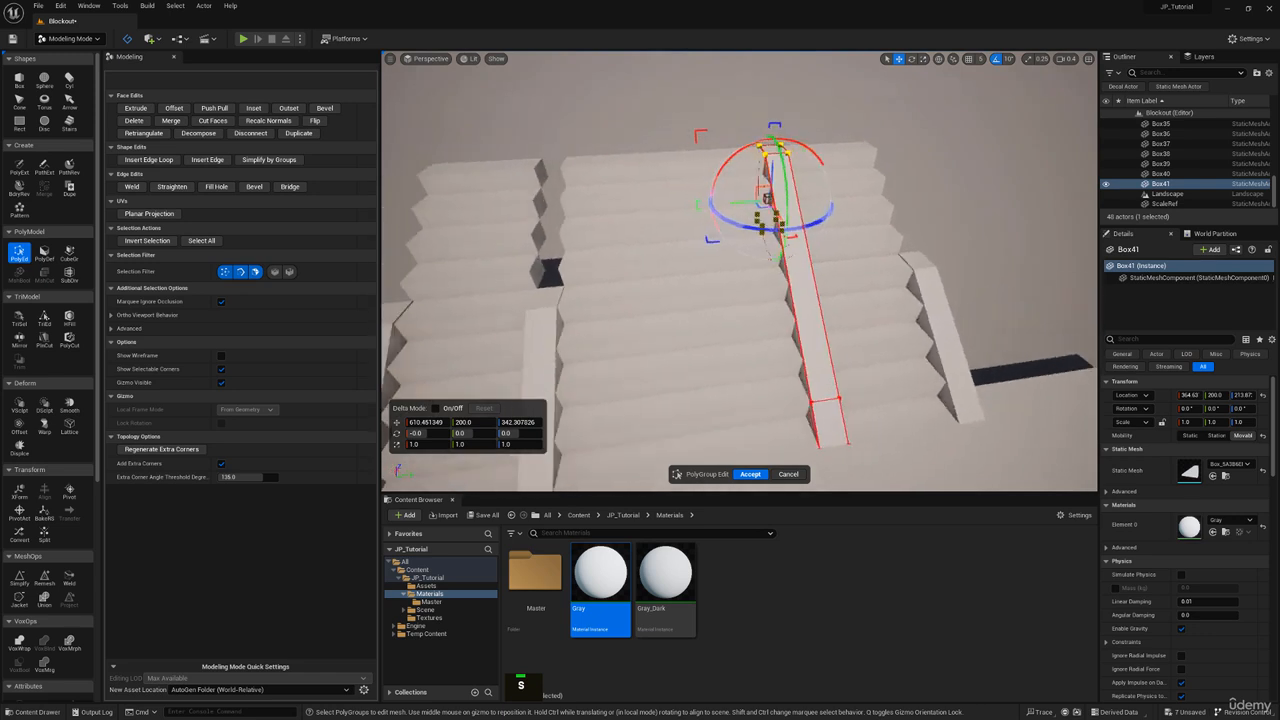
right_drag(820, 470, 785, 470)
key(d)
click(752, 475)
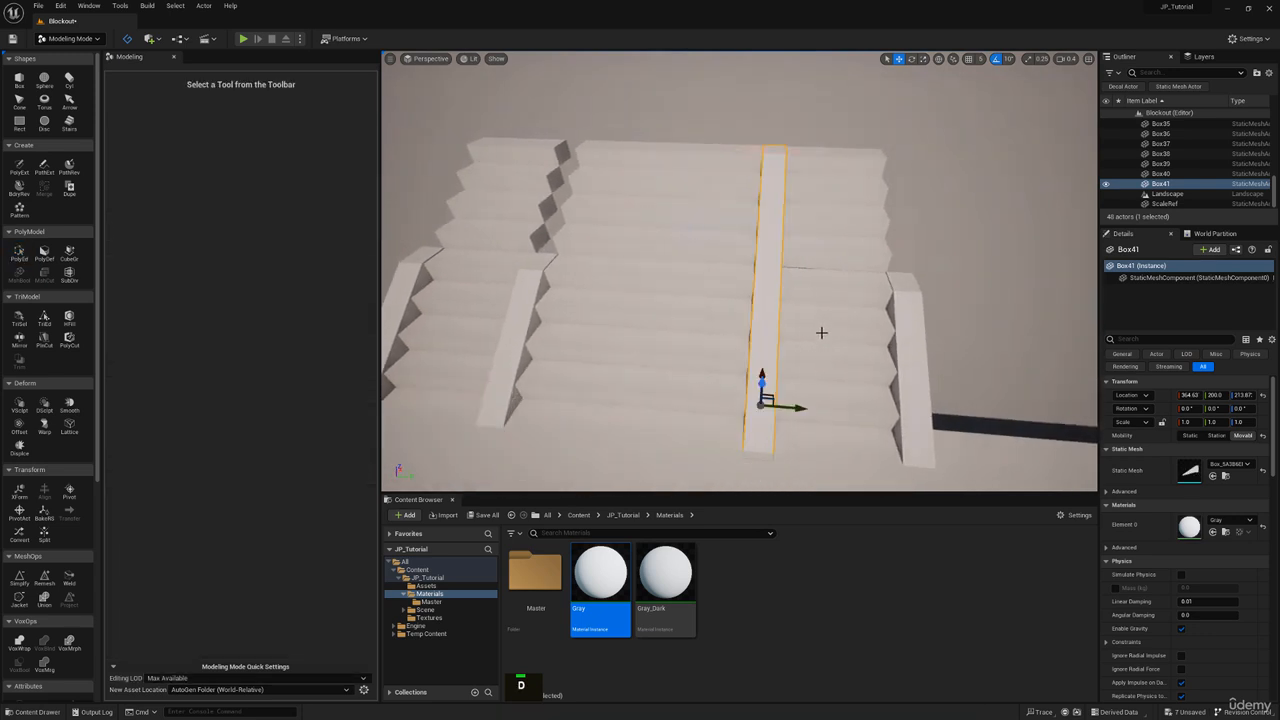
Replace the static mesh of the other three upper side rails with the extended rail mesh Box_5A3B6EFC
right_drag(821, 332, 904, 311)
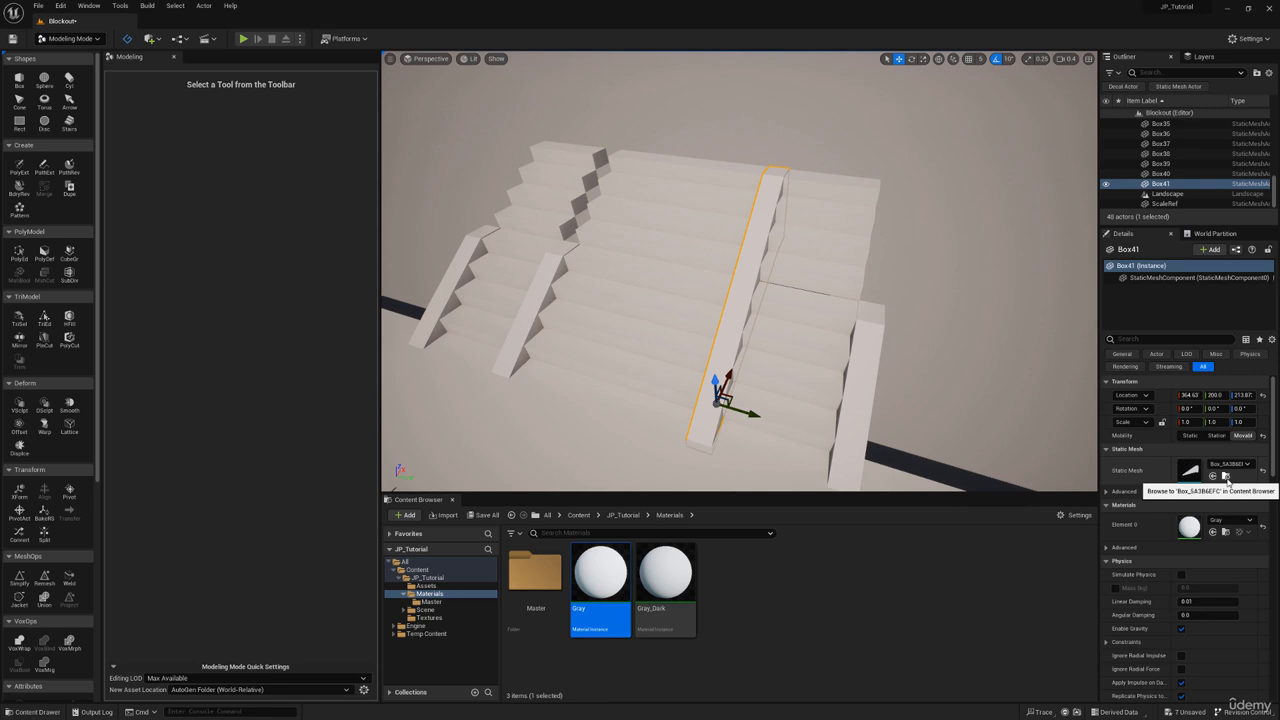
click(1226, 477)
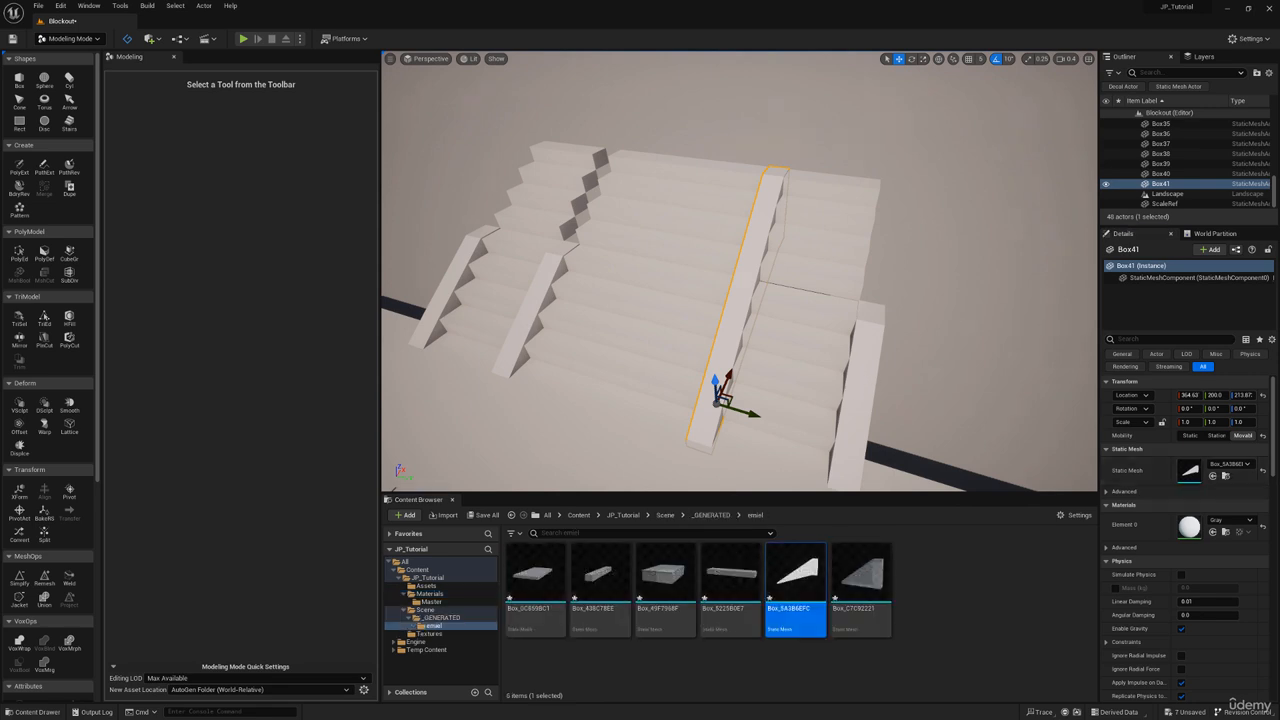
click(866, 362)
ctrl+click(528, 306)
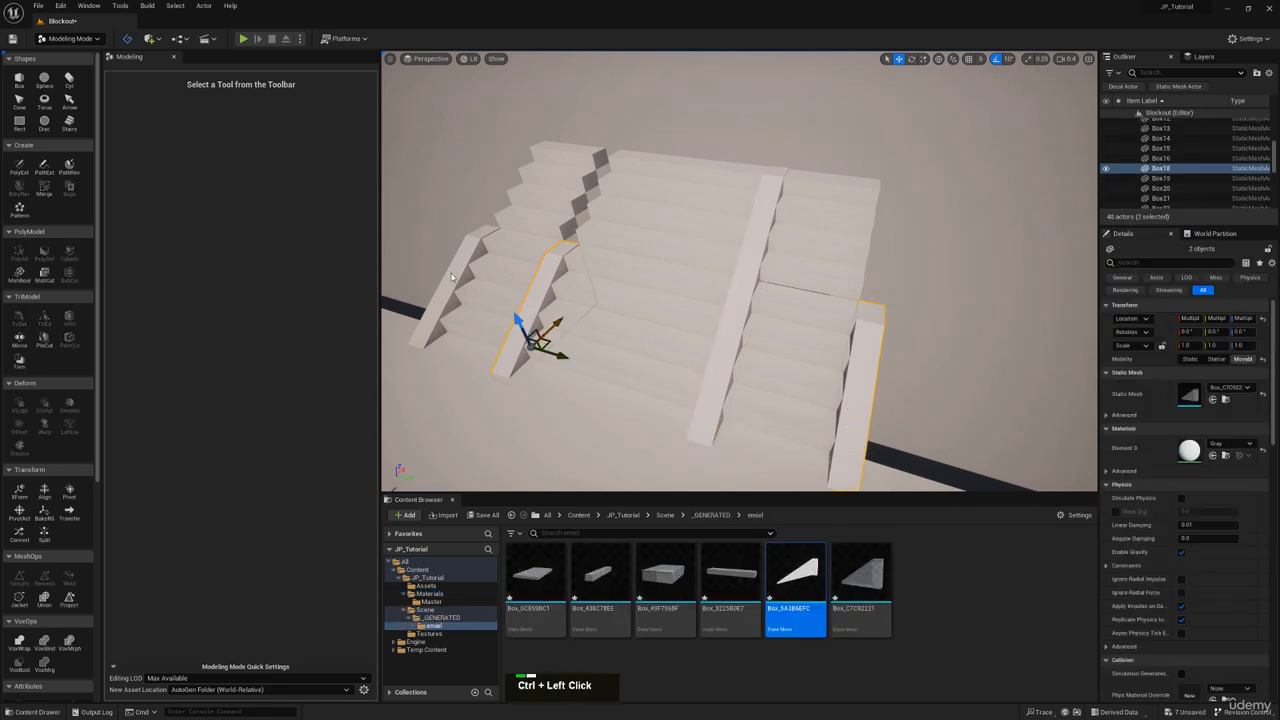
ctrl+click(452, 278)
drag(814, 582, 1192, 393)
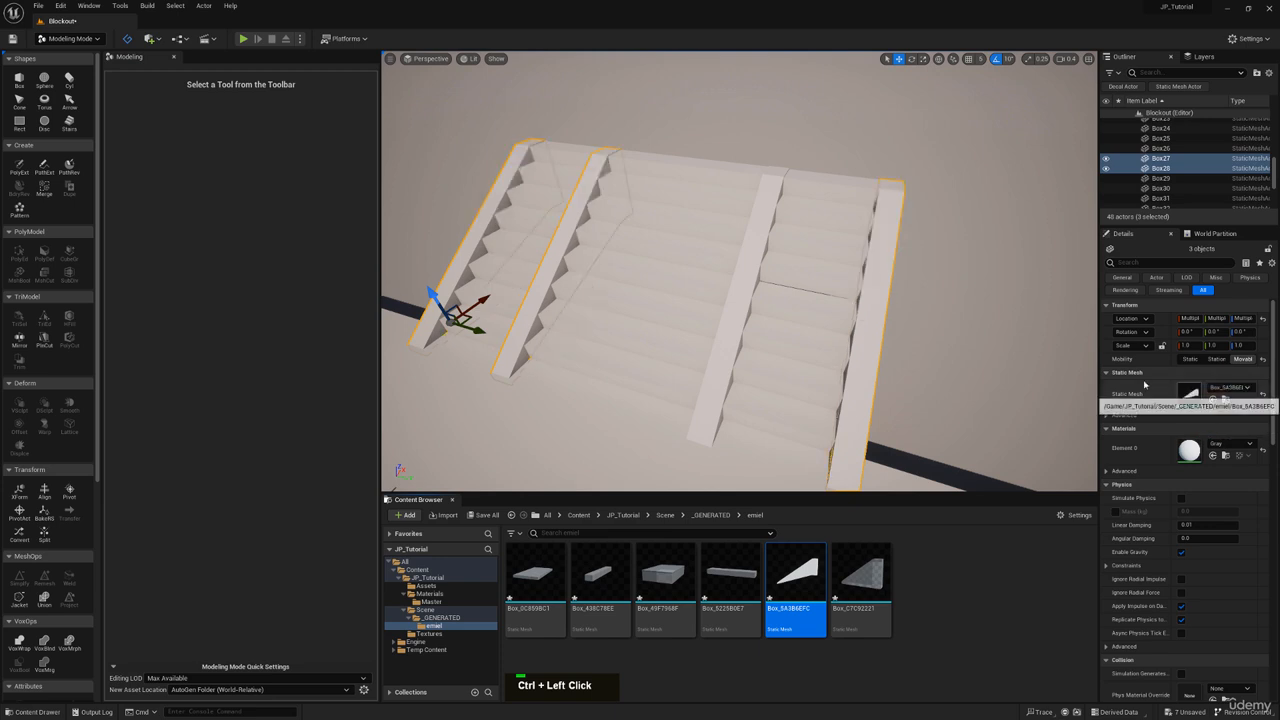
right_drag(779, 321, 779, 321)
key(q)
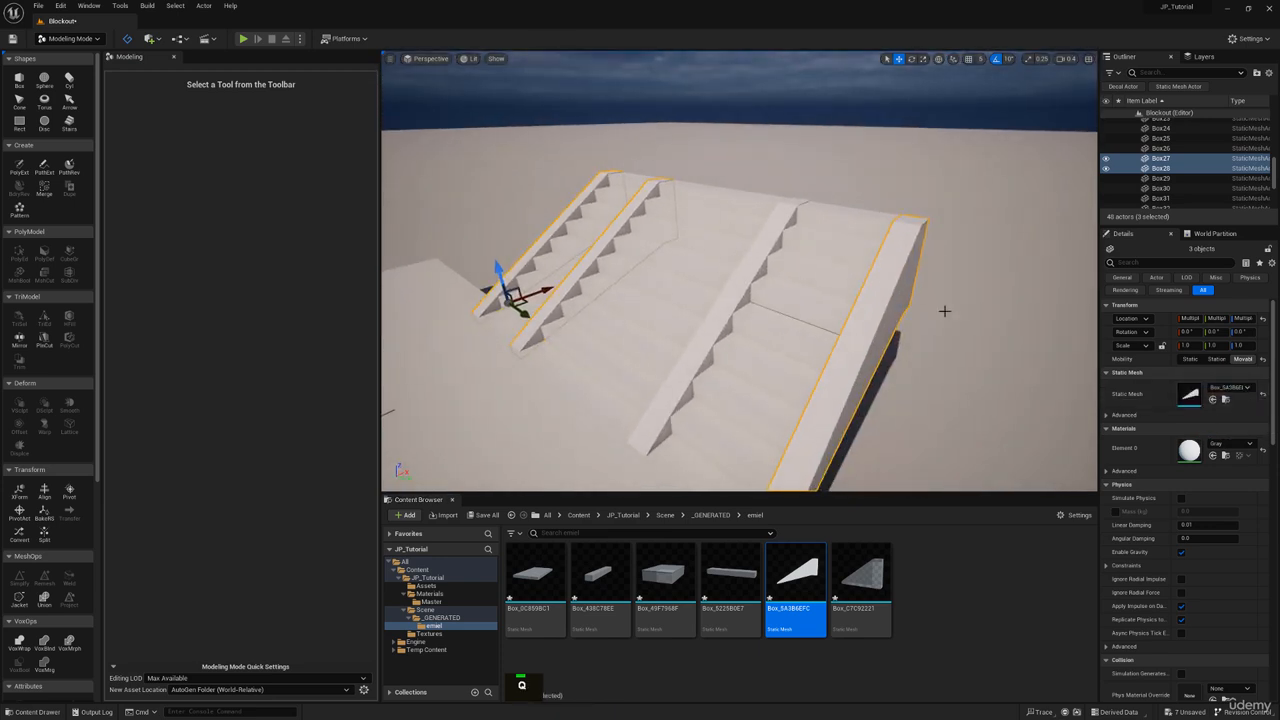
Inspect the seam between the lower and upper blocks of the narrow stair section, selecting its four upper blocks
click(944, 311)
key(w)
right_drag(944, 311, 944, 311)
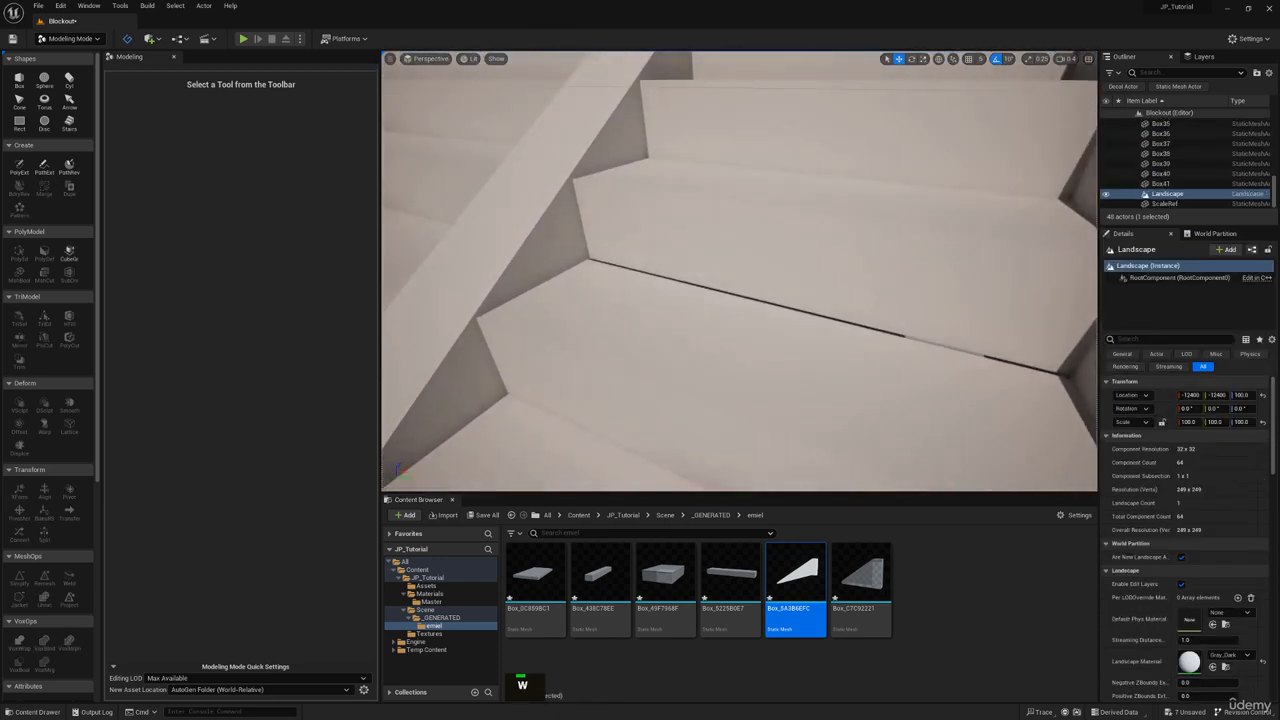
click(731, 230)
right_drag(731, 230, 731, 226)
ctrl+click(732, 205)
ctrl+click(734, 124)
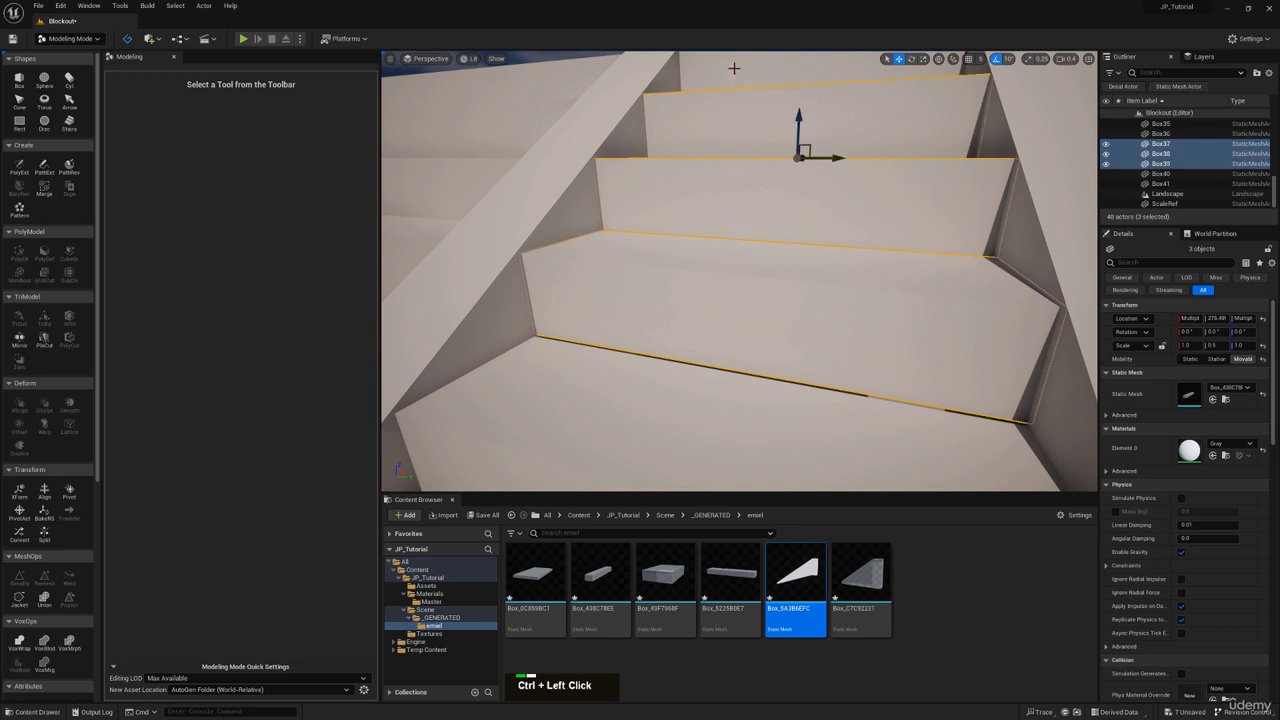
ctrl+click(734, 68)
key(d)
right_drag(739, 127, 739, 127)
key(s)
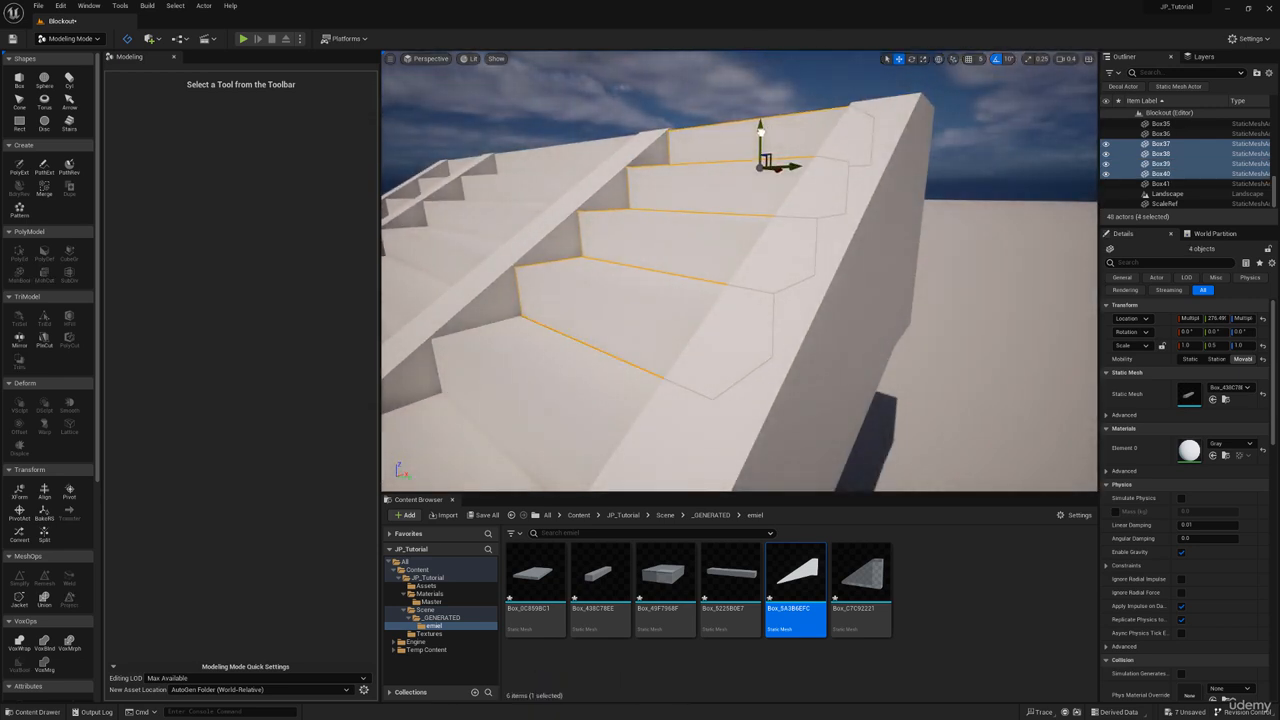
click(983, 110)
right_drag(743, 237, 743, 237)
key(ctrl+z)
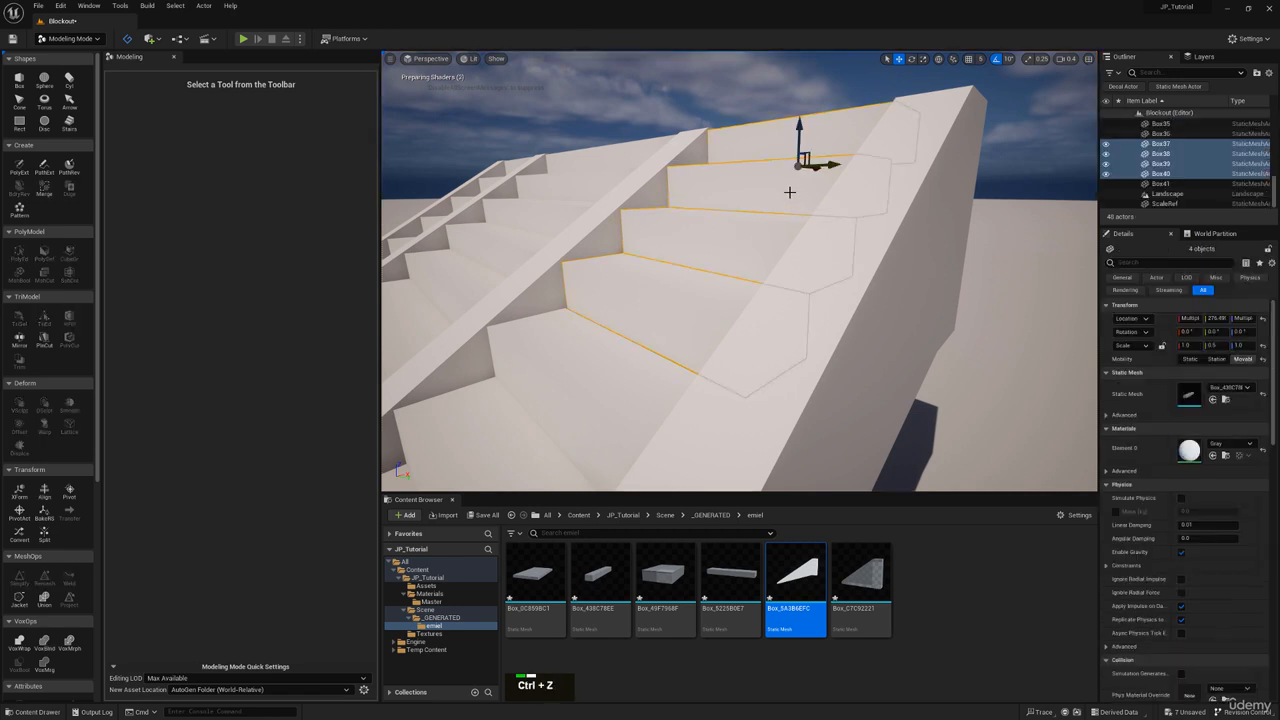
Examine the extended staircase and its side rails from several angles, including a front view with the lower platform
key(e)
right_drag(791, 191, 843, 162)
key(w)
key(d)
key(a)
key(e)
scroll(843, 162, up, 3)
key(s)
key(q)
key(w)
key(a)
right_drag(916, 188, 916, 188)
key(e)
key(d)
click(916, 188)
key(e)
key(a)
key(s)
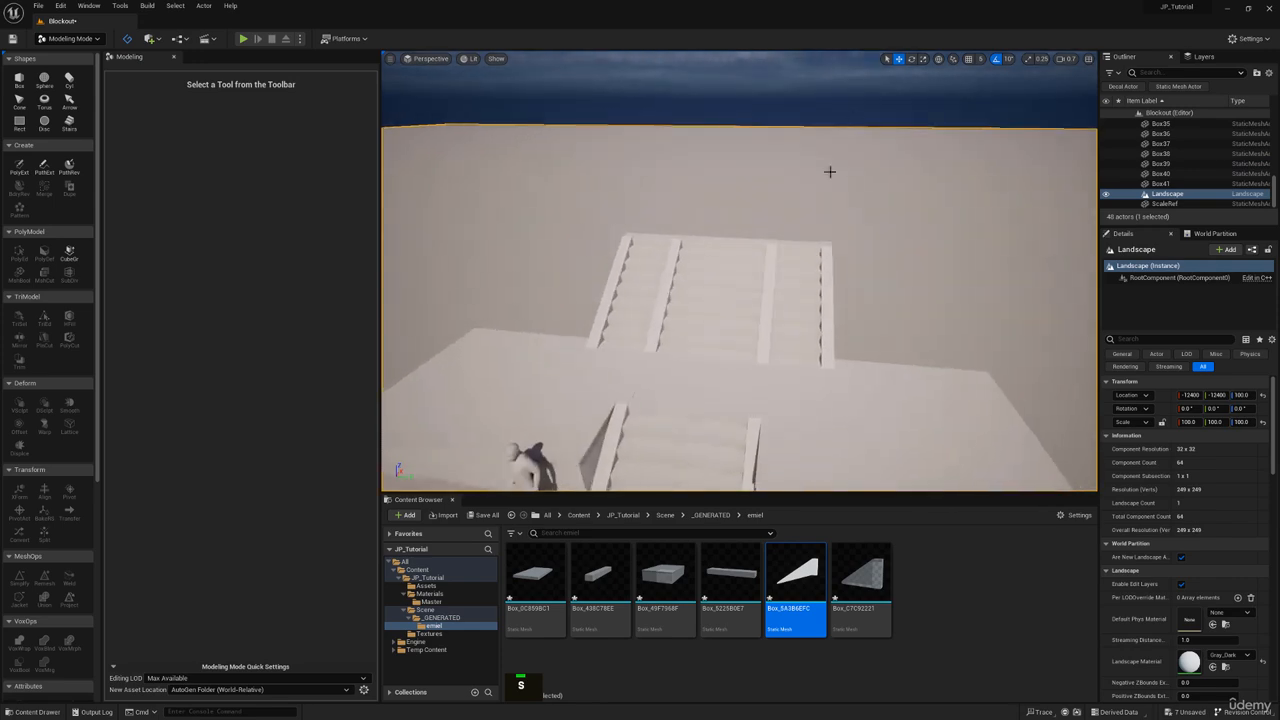
Examine the shrine reference painting, comparing its stairs, side rails and the area in front of the gate
right_drag(800, 0, 490, 310)
scroll(710, 340, down, 5)
middle_drag(710, 340, 662, 404)
scroll(665, 386, up, 4)
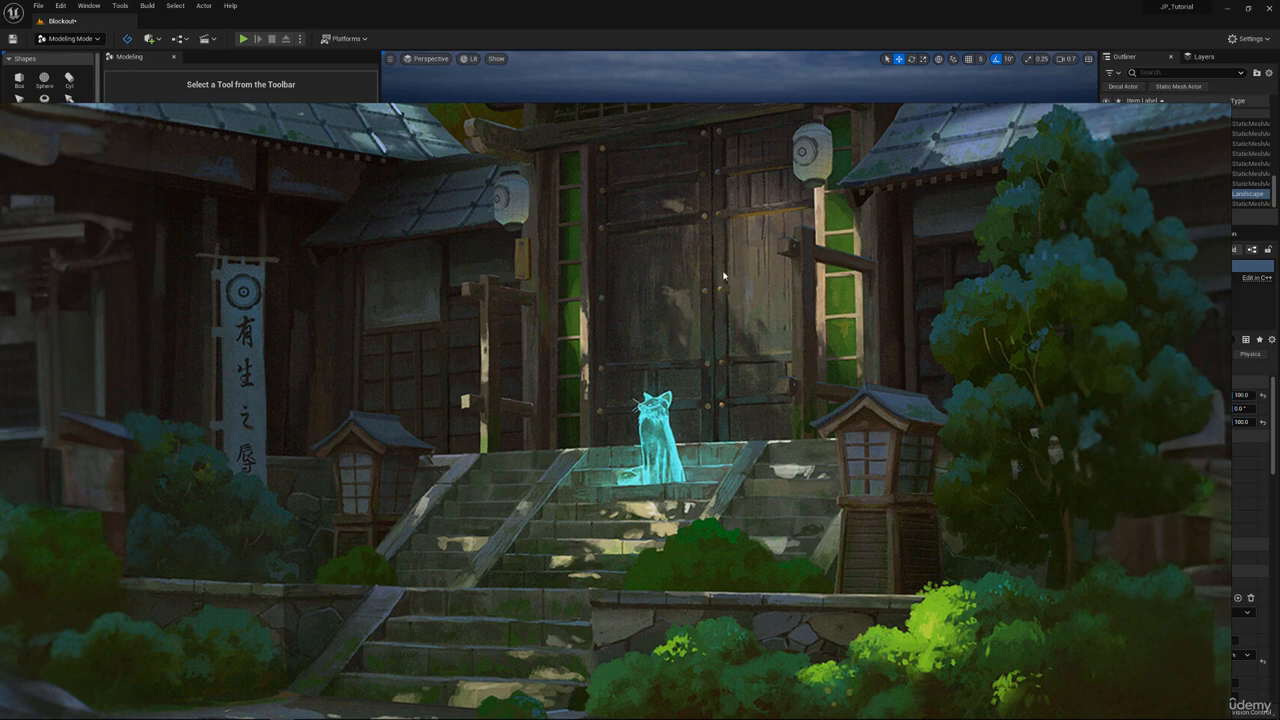
middle_drag(621, 327, 688, 238)
scroll(688, 238, down, 2)
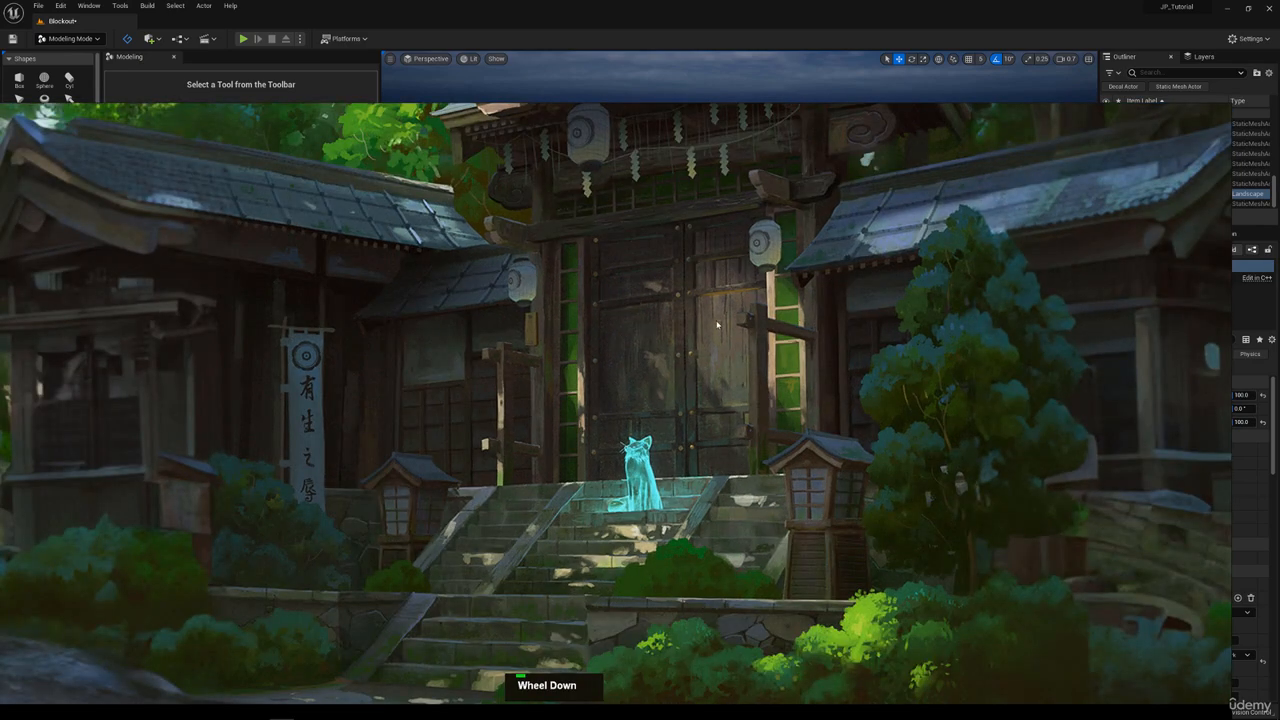
scroll(684, 339, down, 1)
middle_drag(684, 368, 692, 412)
scroll(660, 415, up, 1)
middle_drag(562, 520, 634, 453)
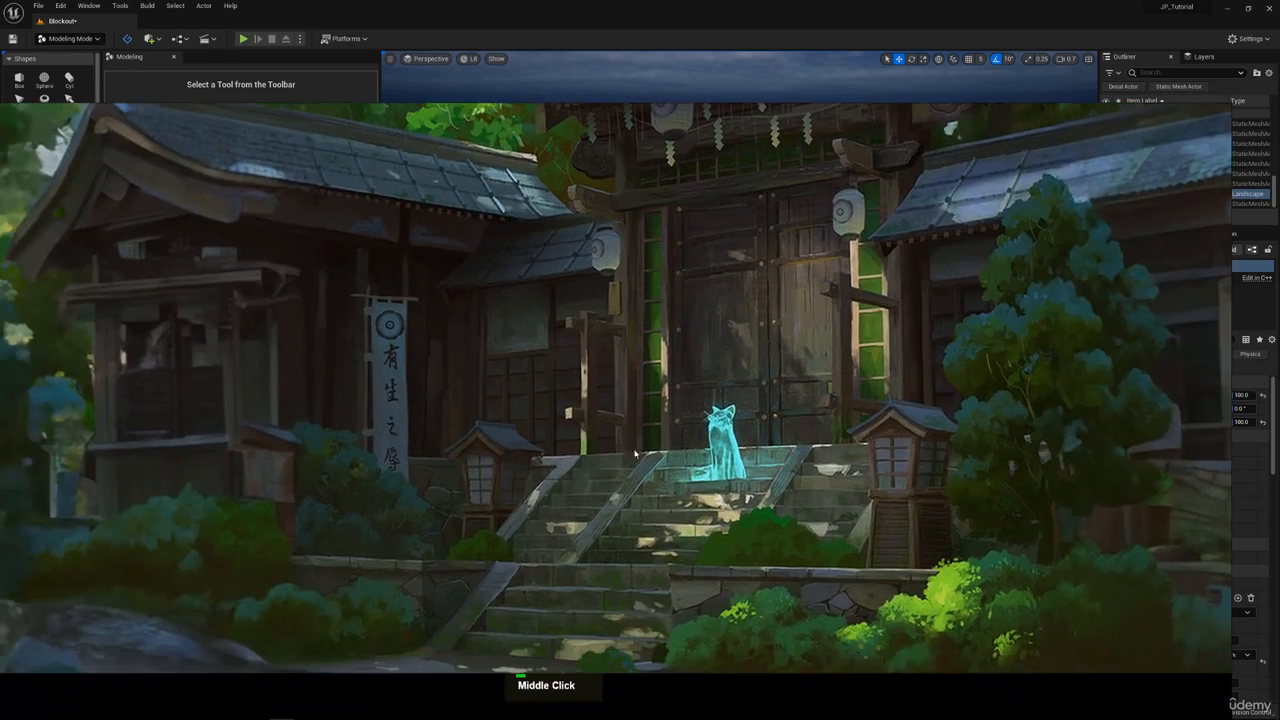
right_drag(748, 539, 810, 0)
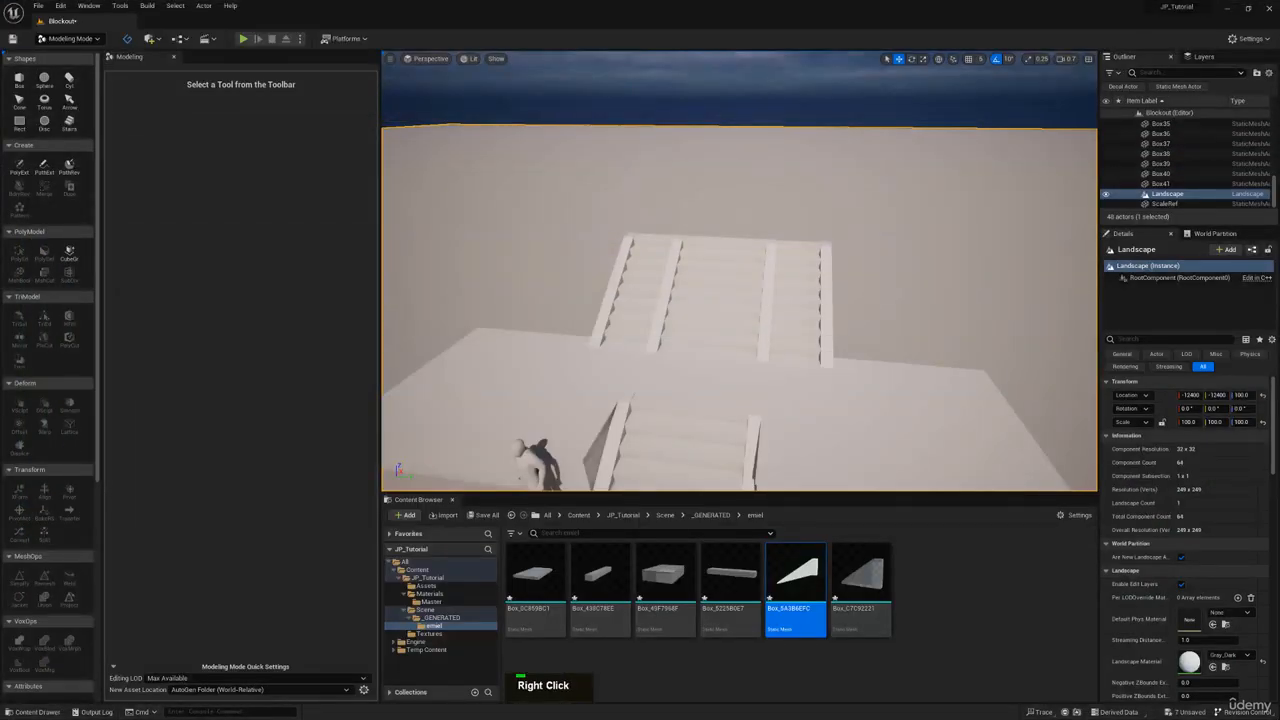
Duplicate the large platform block beside the lower stairs and raise the copy to the top of the upper staircase
click(543, 407)
key(w)
right_drag(609, 378, 708, 367)
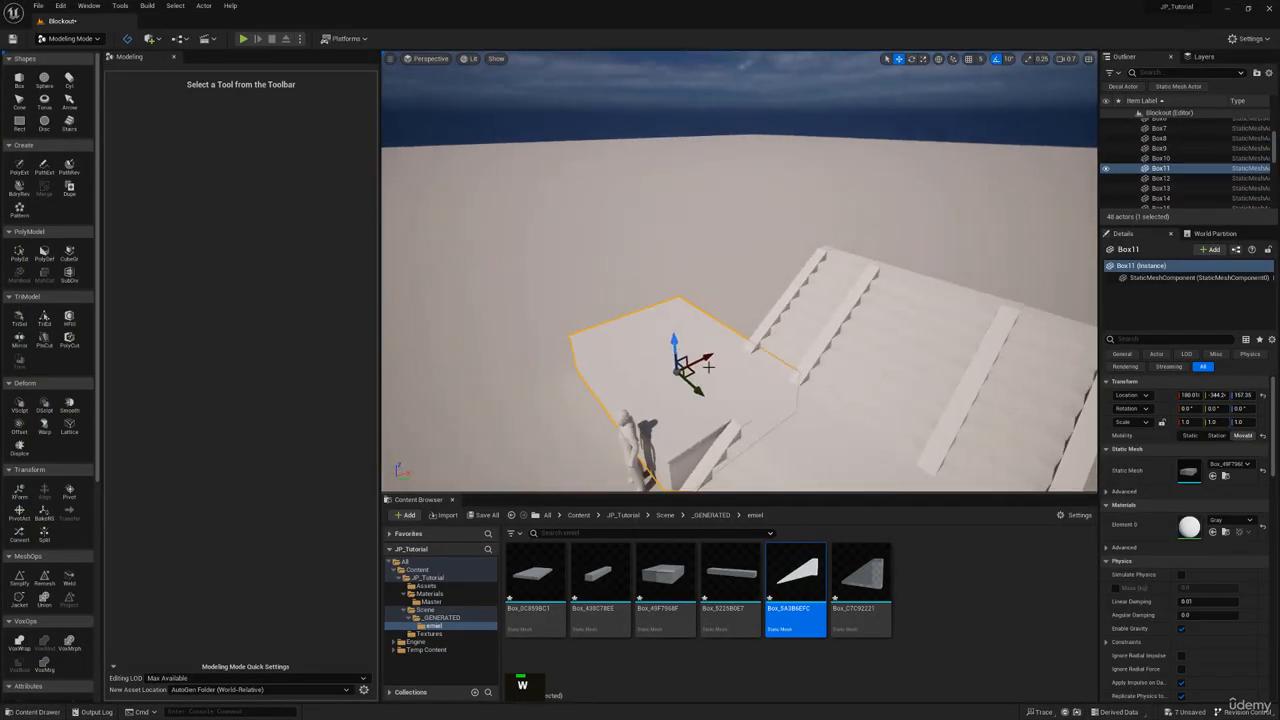
drag(679, 348, 797, 301)
key(w)
right_drag(790, 278, 784, 276)
key(q)
drag(736, 297, 737, 230)
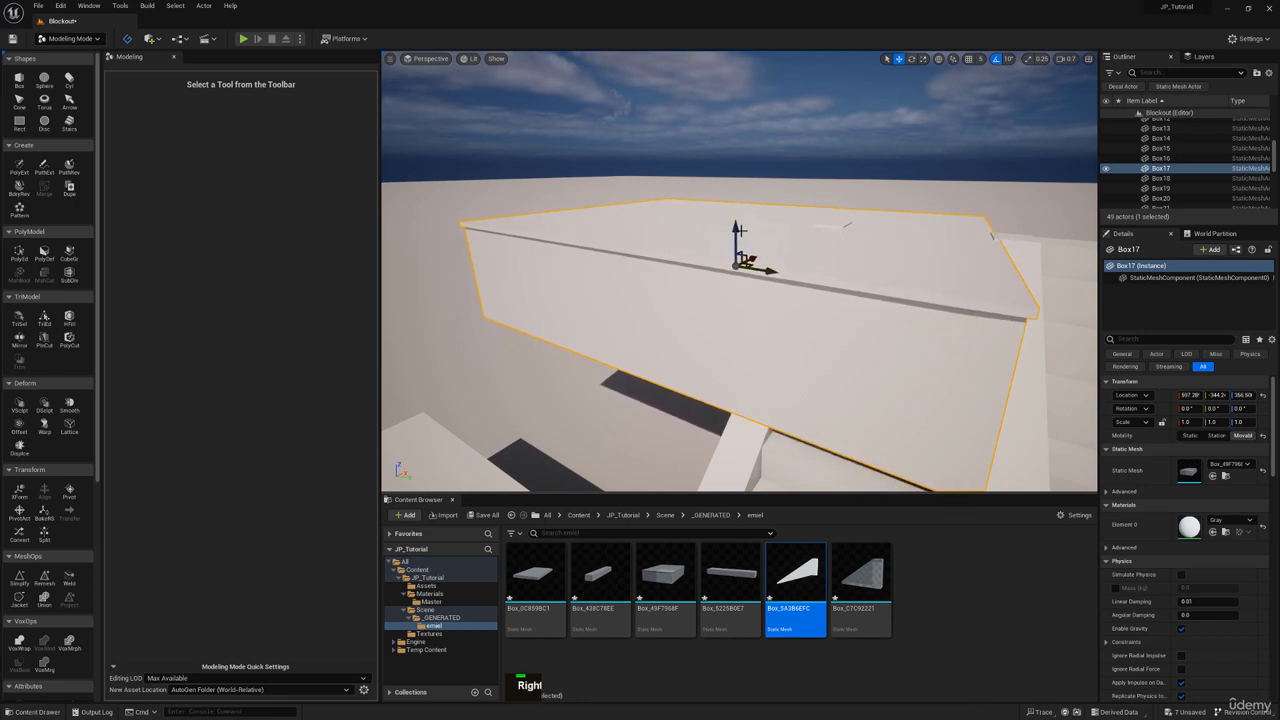
Move the copied platform back along the X axis so it sits behind the upper end of the stairs
key(d)
key(e)
right_drag(738, 230, 806, 228)
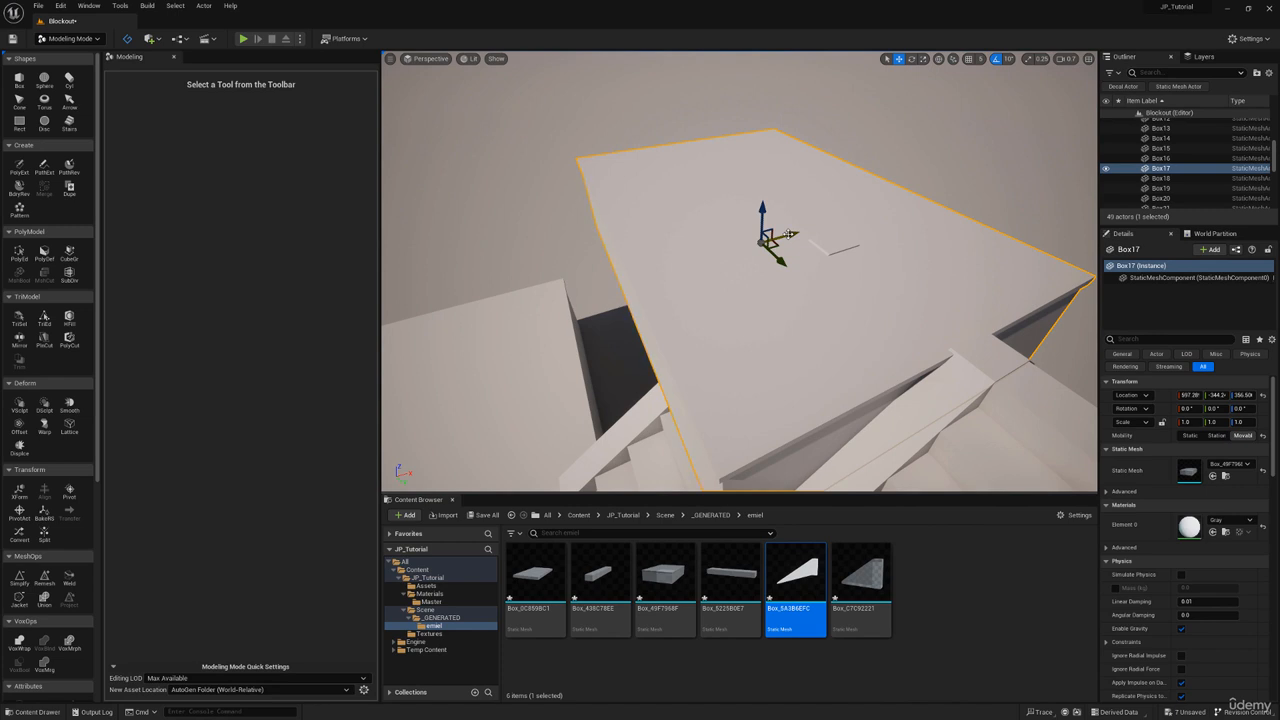
drag(790, 234, 891, 231)
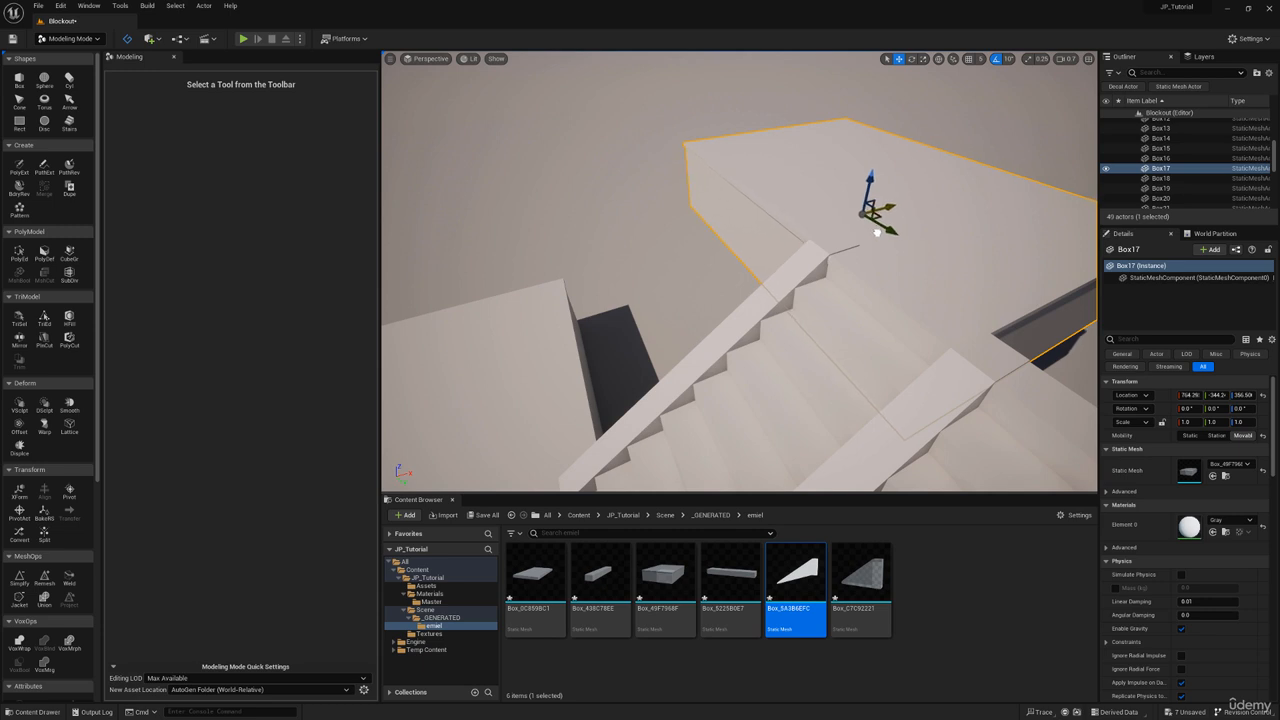
Move the copied platform along the Y axis to about -497 so it sits beside the upper staircase's outer side rail
right_drag(878, 231, 1054, 166)
key(a)
key(s)
key(d)
drag(751, 238, 628, 245)
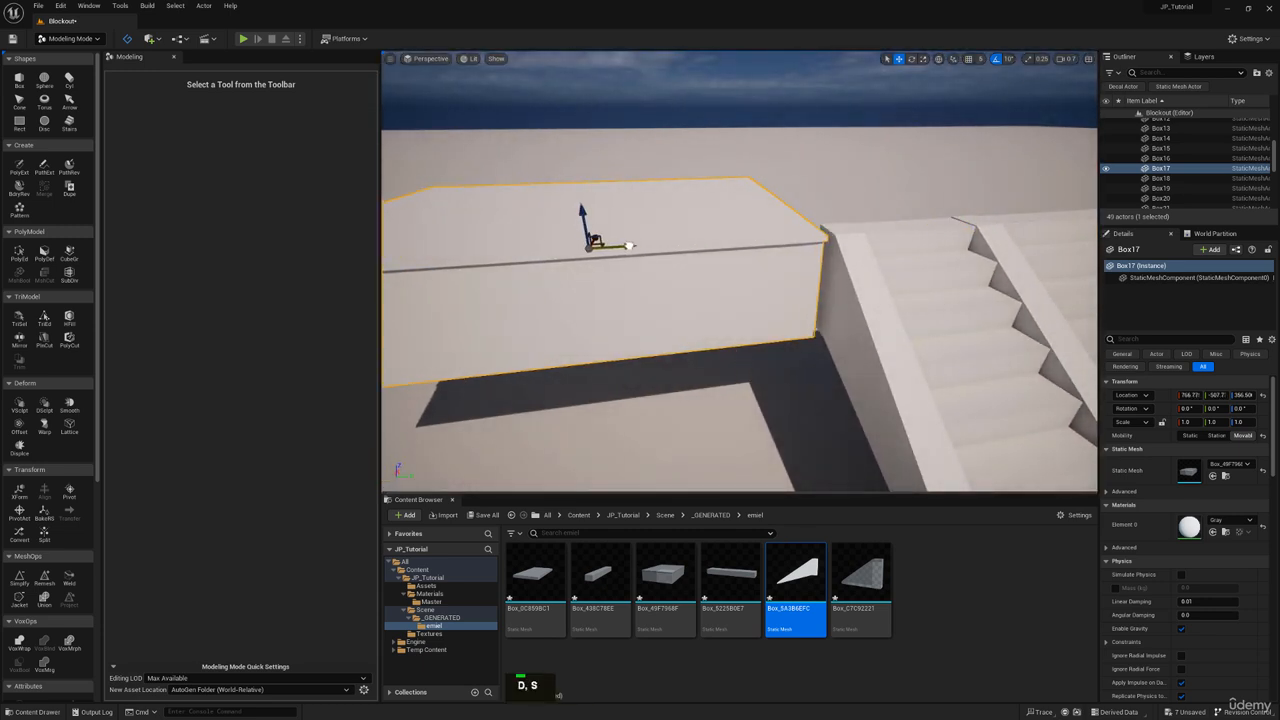
key(s)
key(a)
Use the Duplicate tool to create a separate mesh from the platform block beside the upper stairs
right_drag(642, 246, 820, 262)
key(w)
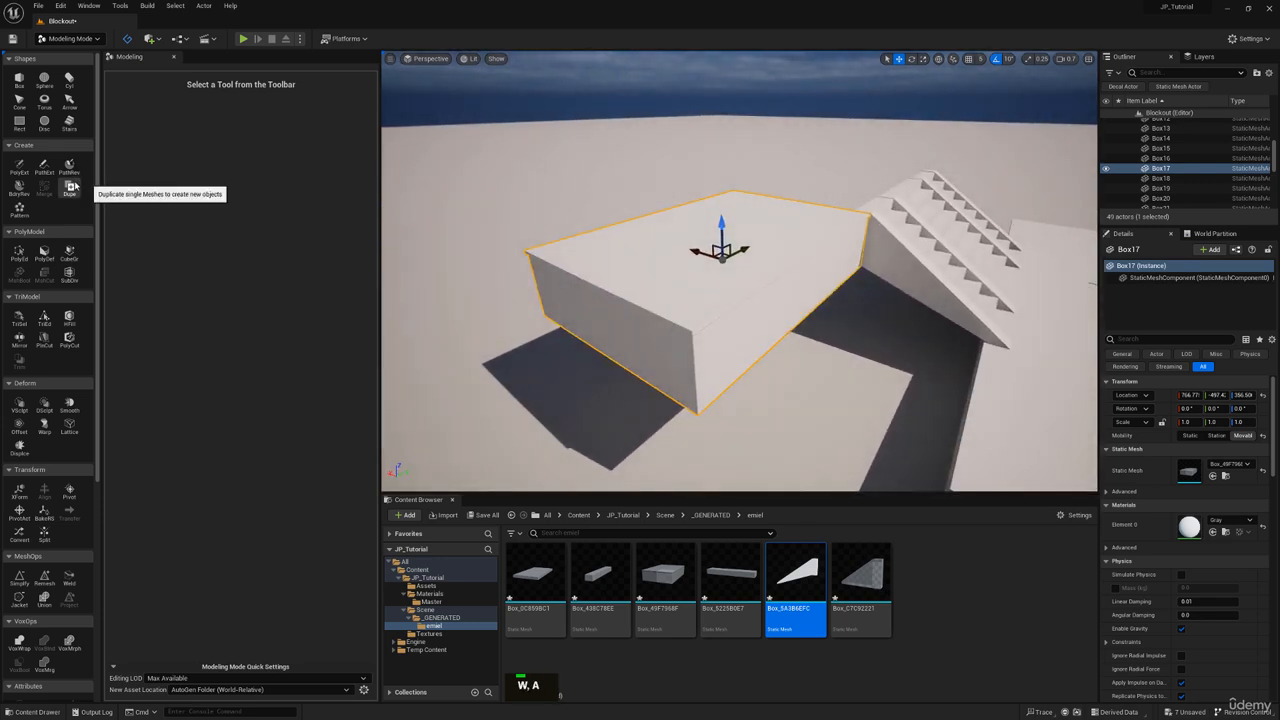
click(70, 187)
click(743, 474)
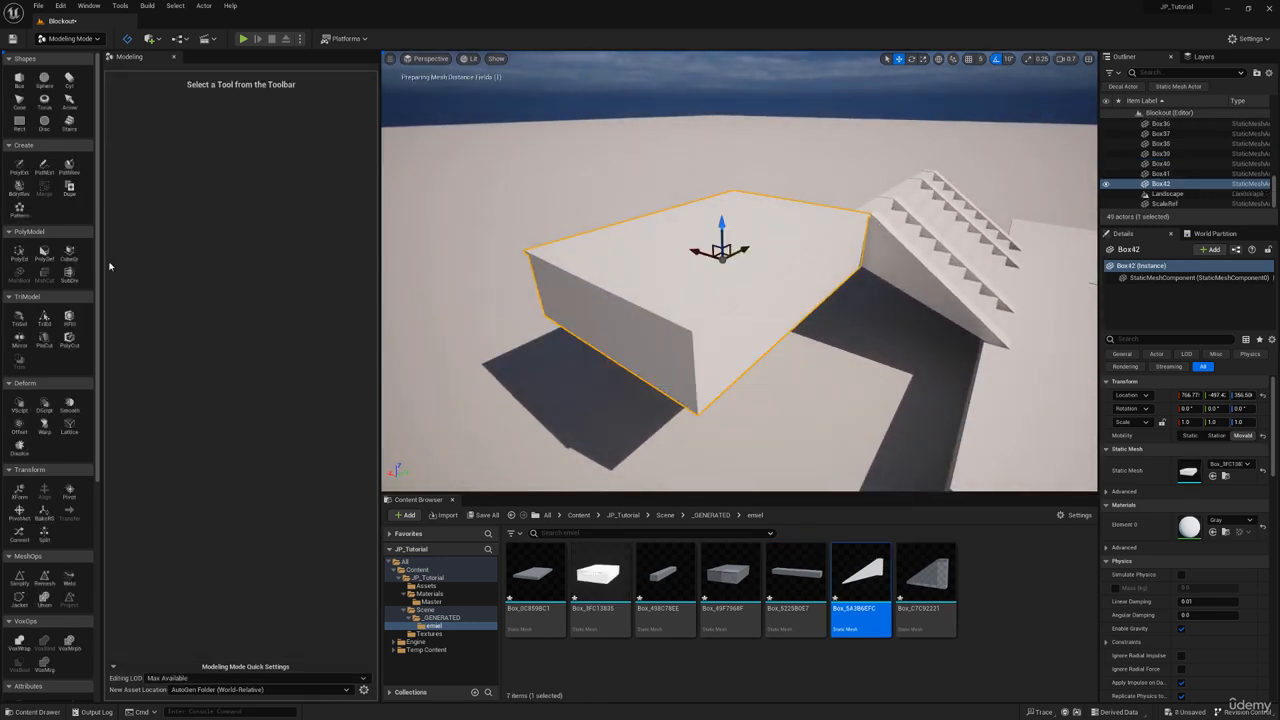
In PolyGroup Edit, reduce the duplicated block's depth by moving its rear corners along X to about 714
click(26, 259)
key(a)
right_drag(590, 235, 735, 217)
key(s)
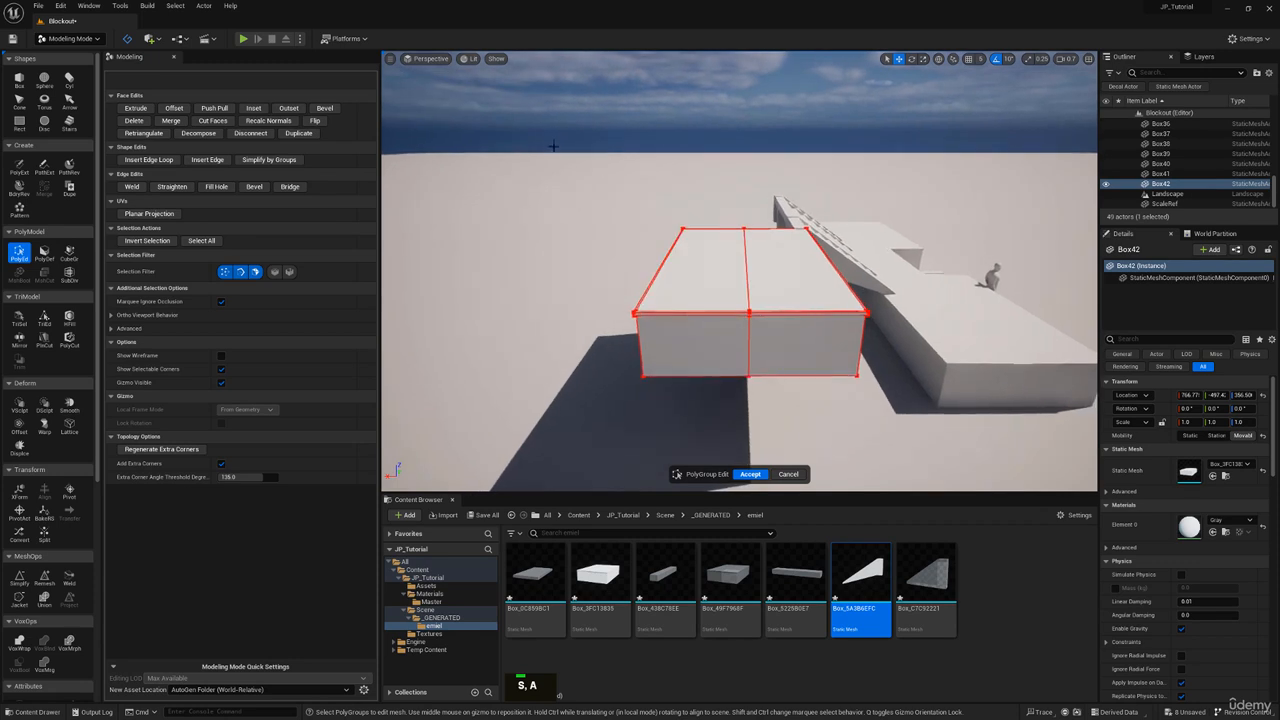
drag(772, 416, 773, 417)
right_drag(650, 250, 662, 276)
key(w)
key(e)
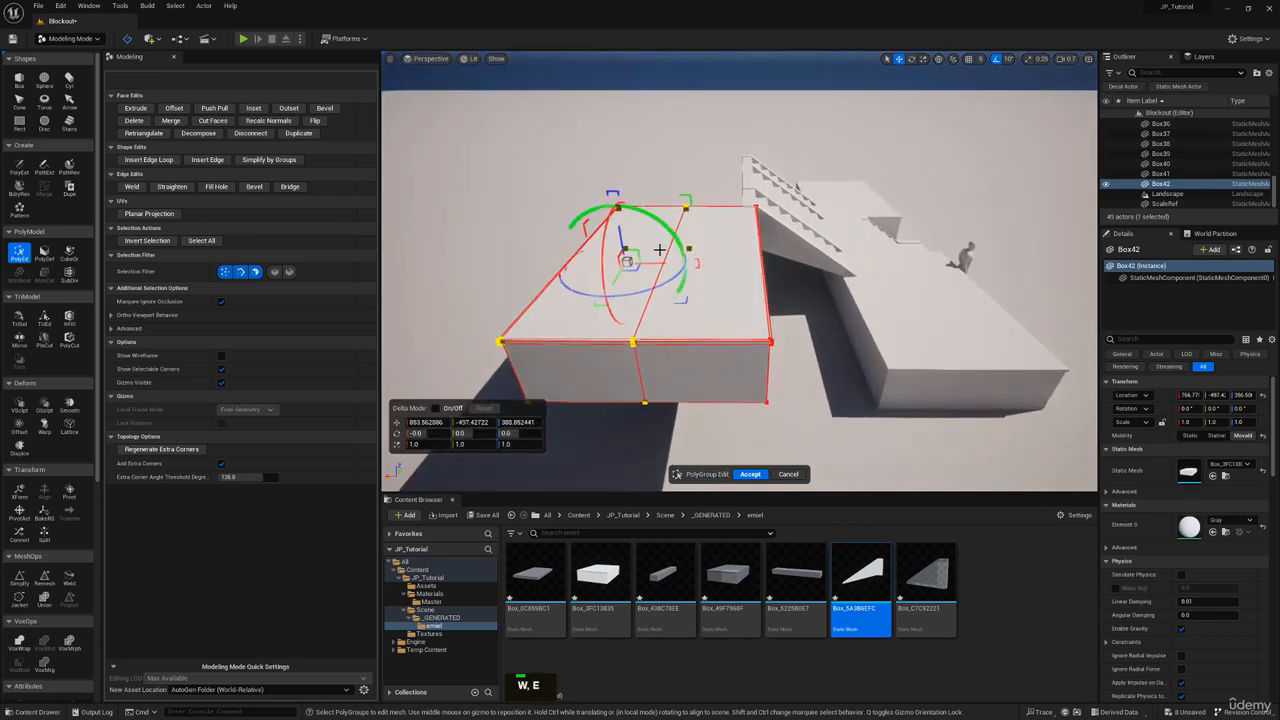
drag(650, 260, 729, 270)
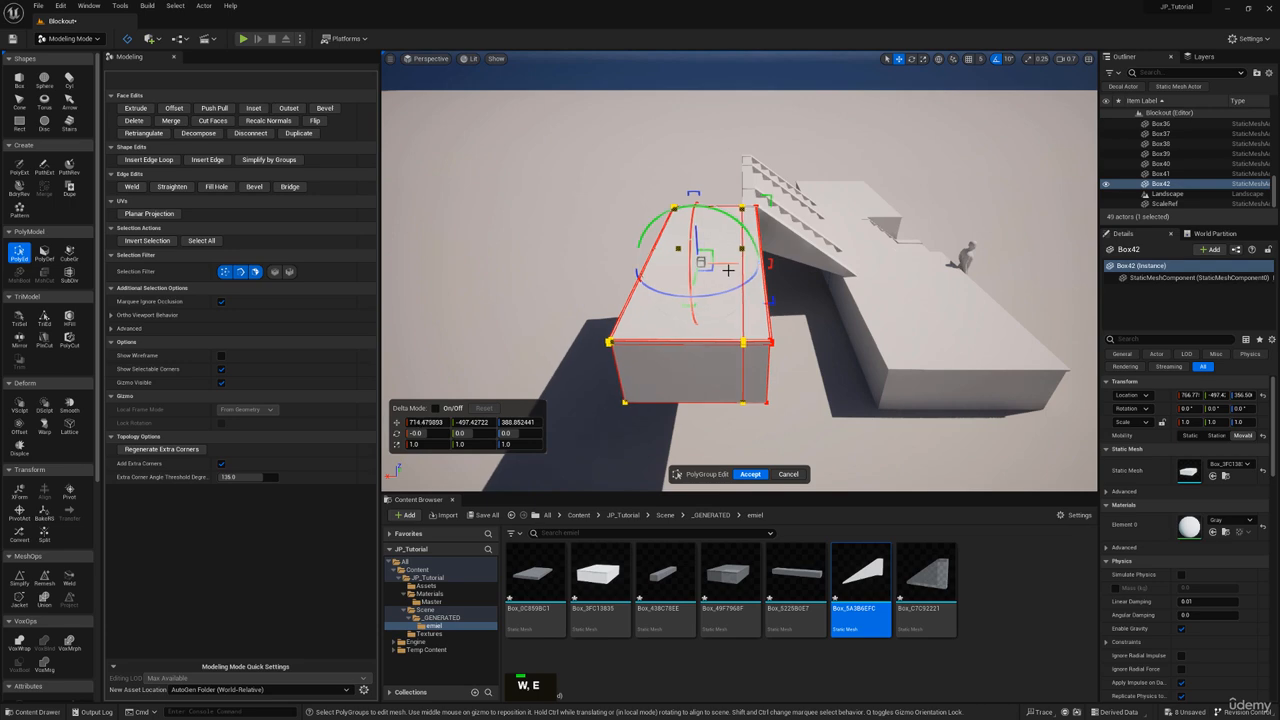
Examine the shrine reference painting, comparing the raised ground and low walls on both sides of the stairs
key(w)
right_drag(728, 270, 764, 272)
key(s)
key(q)
key(a)
right_drag(752, 4, 430, 646)
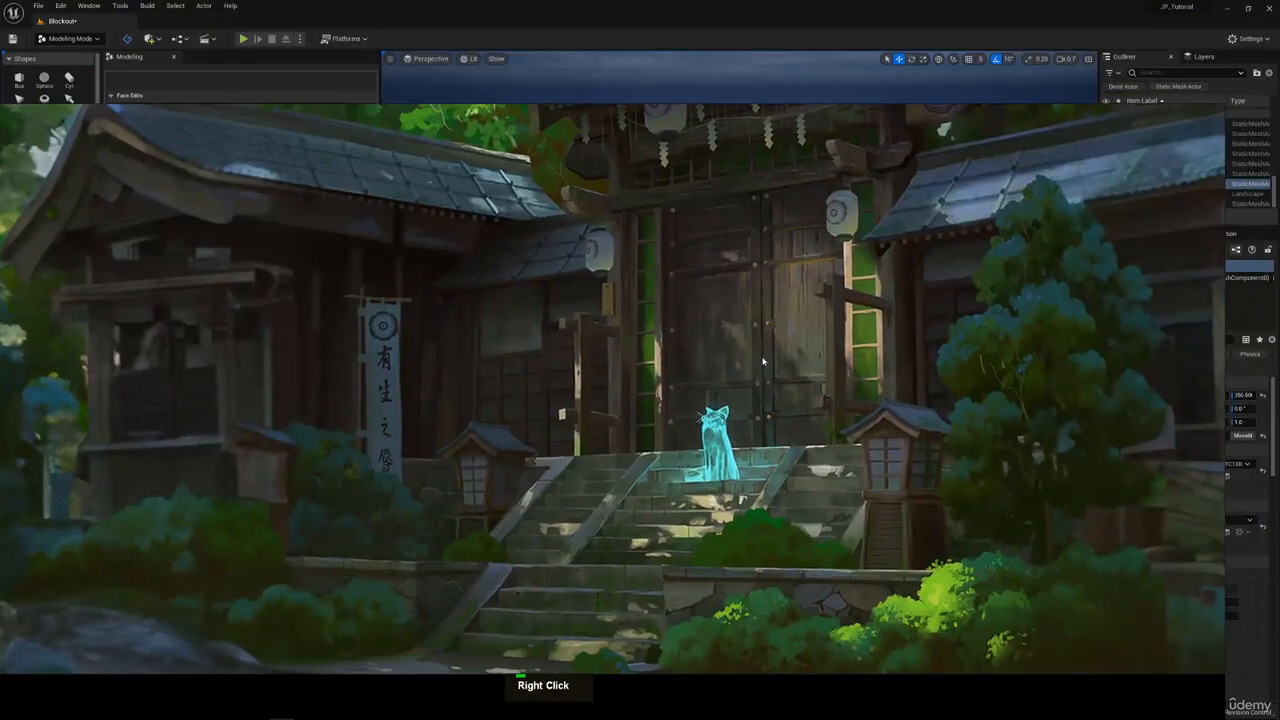
scroll(740, 350, down, 3)
middle_drag(684, 306, 668, 352)
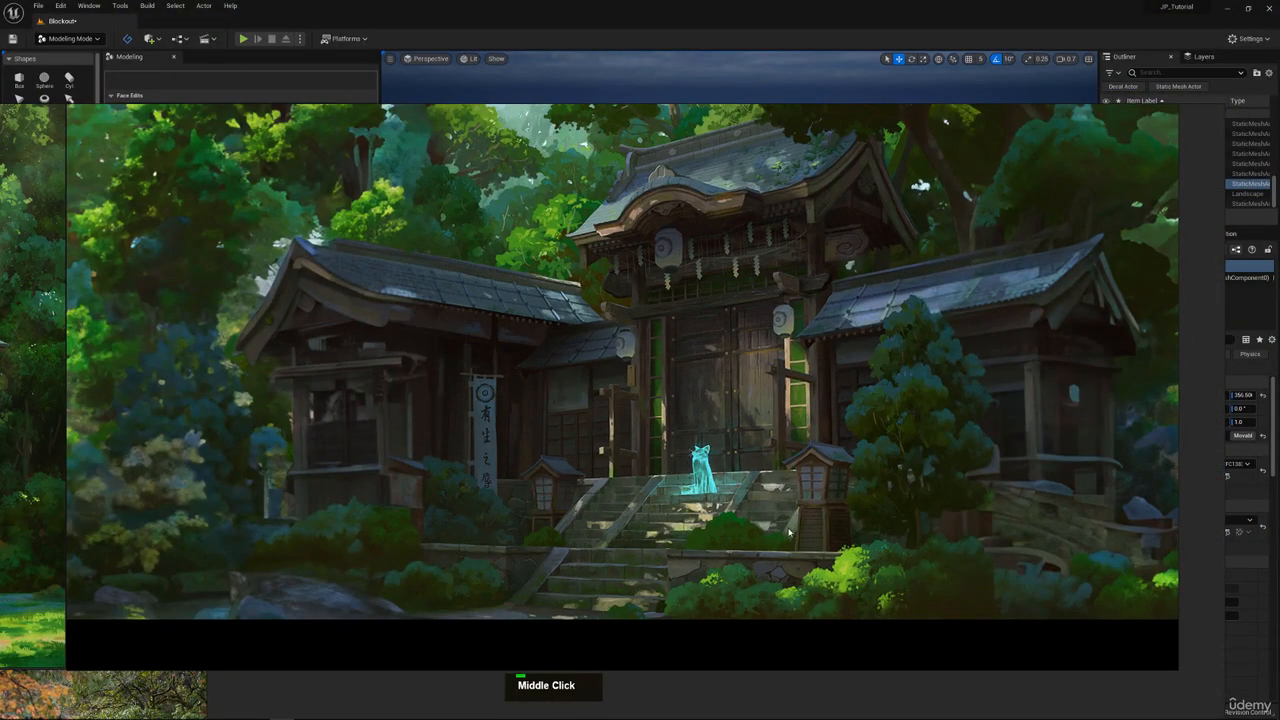
scroll(788, 528, up, 3)
middle_drag(880, 435, 1048, 361)
right_drag(1048, 361, 1090, 2)
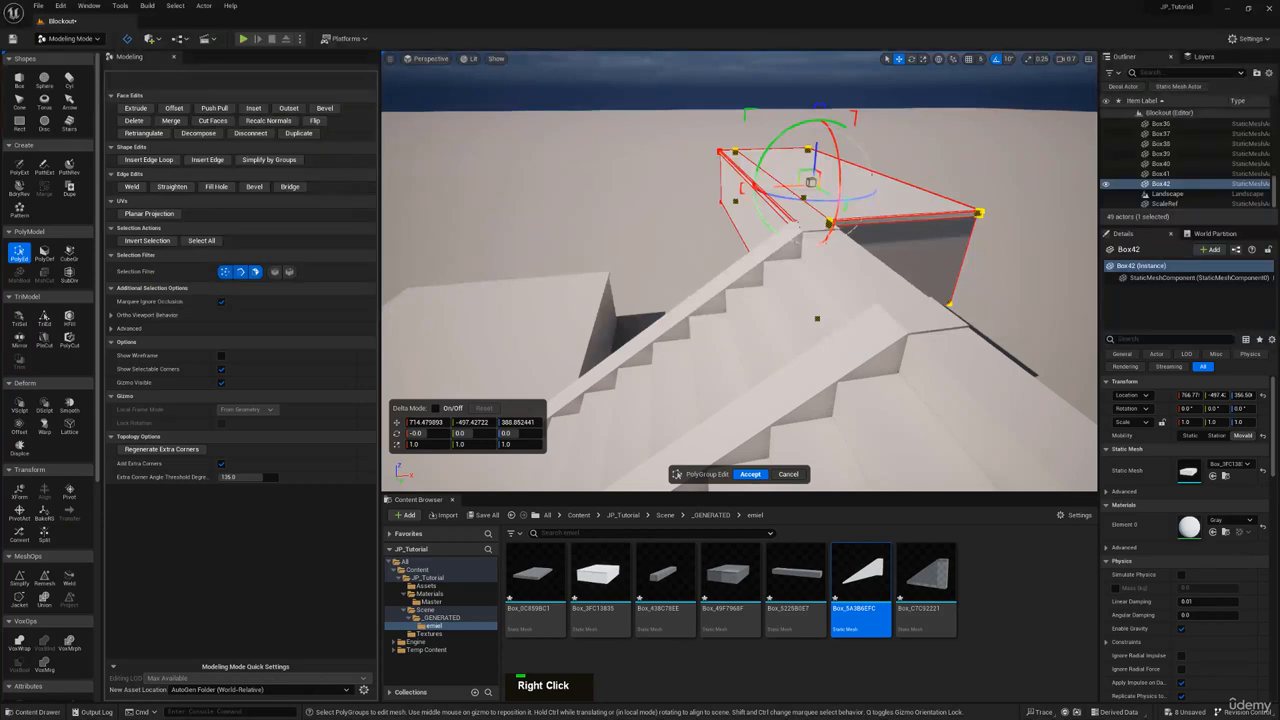
Lower the block's bottom corners to about 100 on Z to make it taller, and accept the PolyGroup edit
key(a)
right_drag(727, 199, 785, 188)
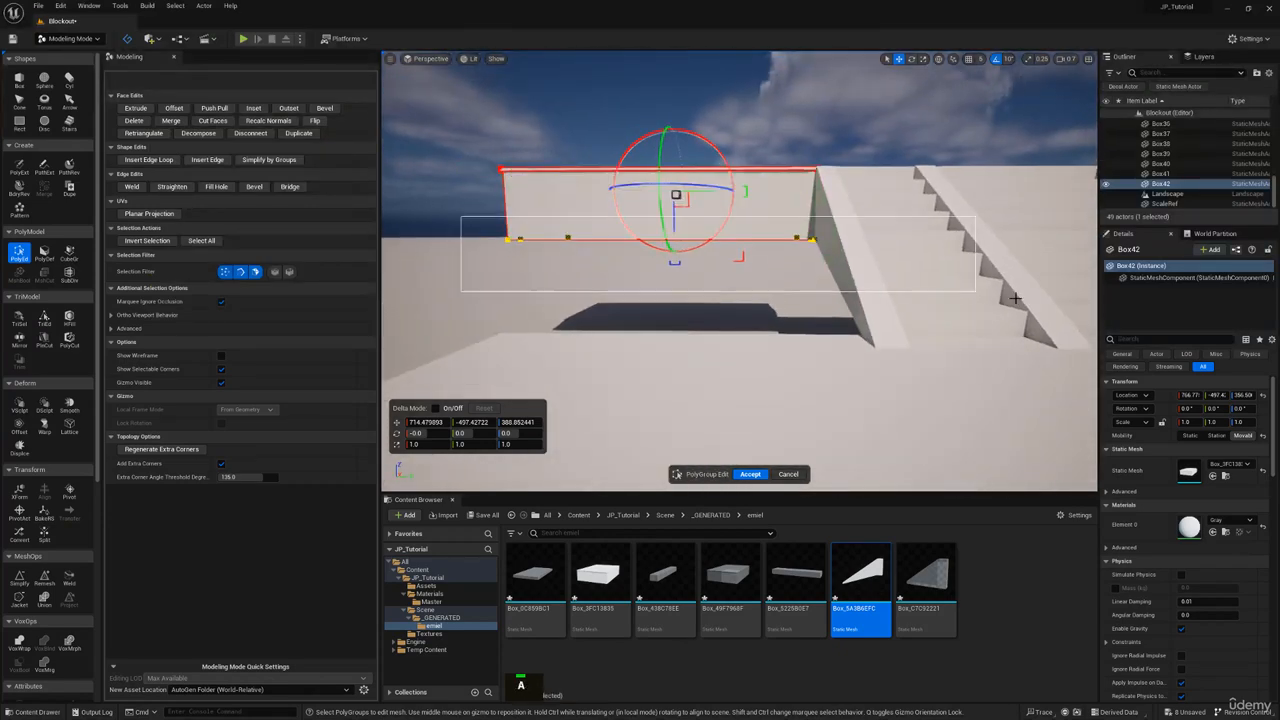
drag(1015, 298, 1016, 299)
drag(671, 212, 670, 296)
key(a)
right_drag(672, 290, 722, 289)
drag(755, 279, 755, 290)
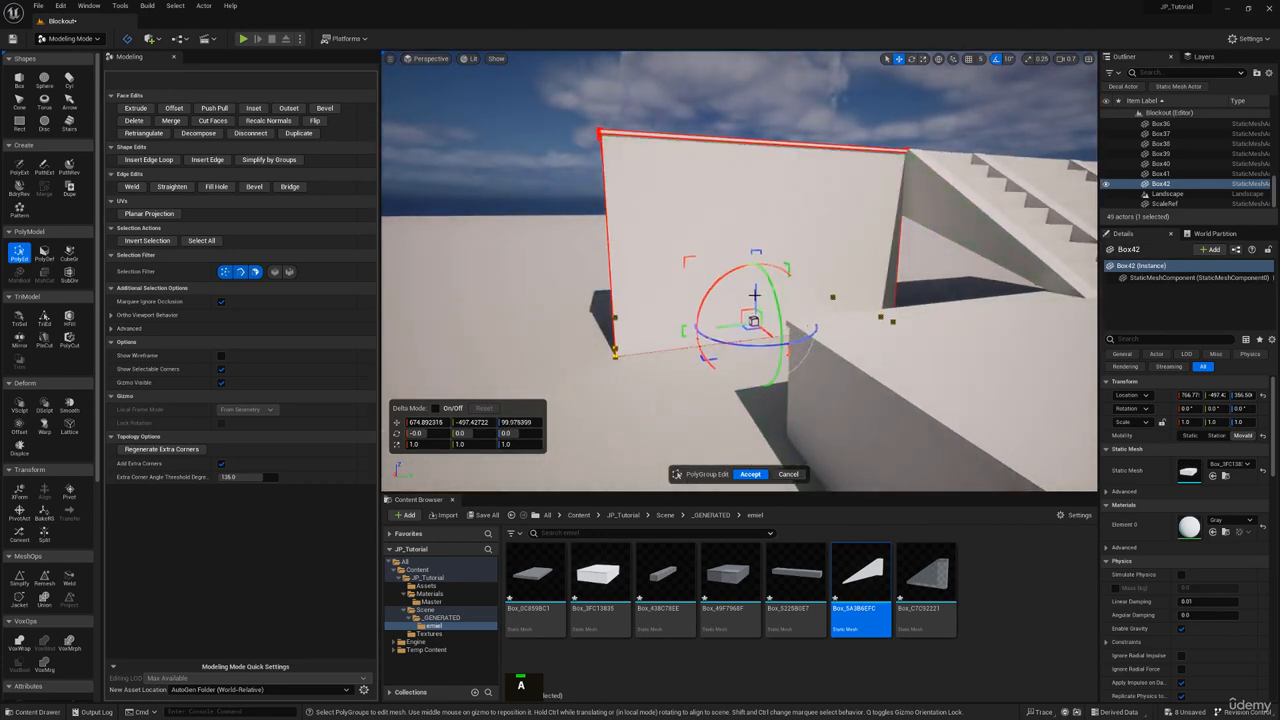
click(752, 474)
Check the tall block against the reference painting, then duplicate it and rotate the copy -90° about the vertical axis
key(d)
right_drag(752, 474, 600, 240)
key(e)
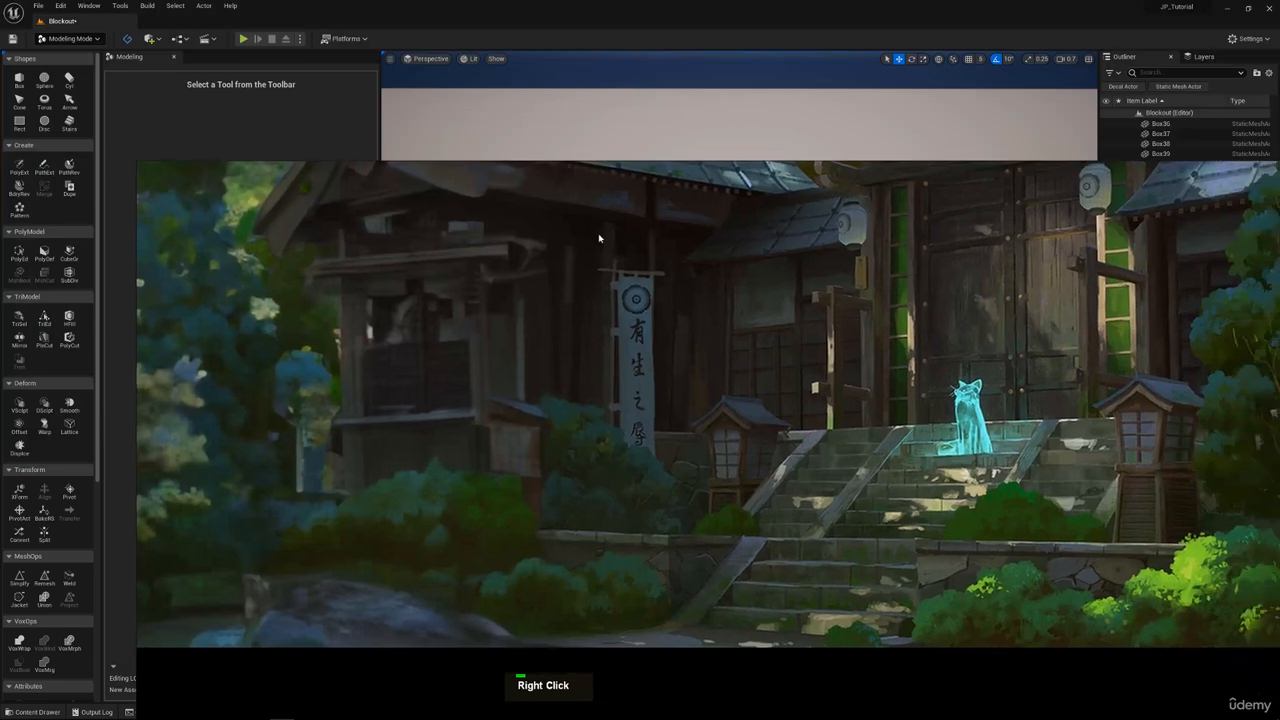
scroll(660, 345, down, 3)
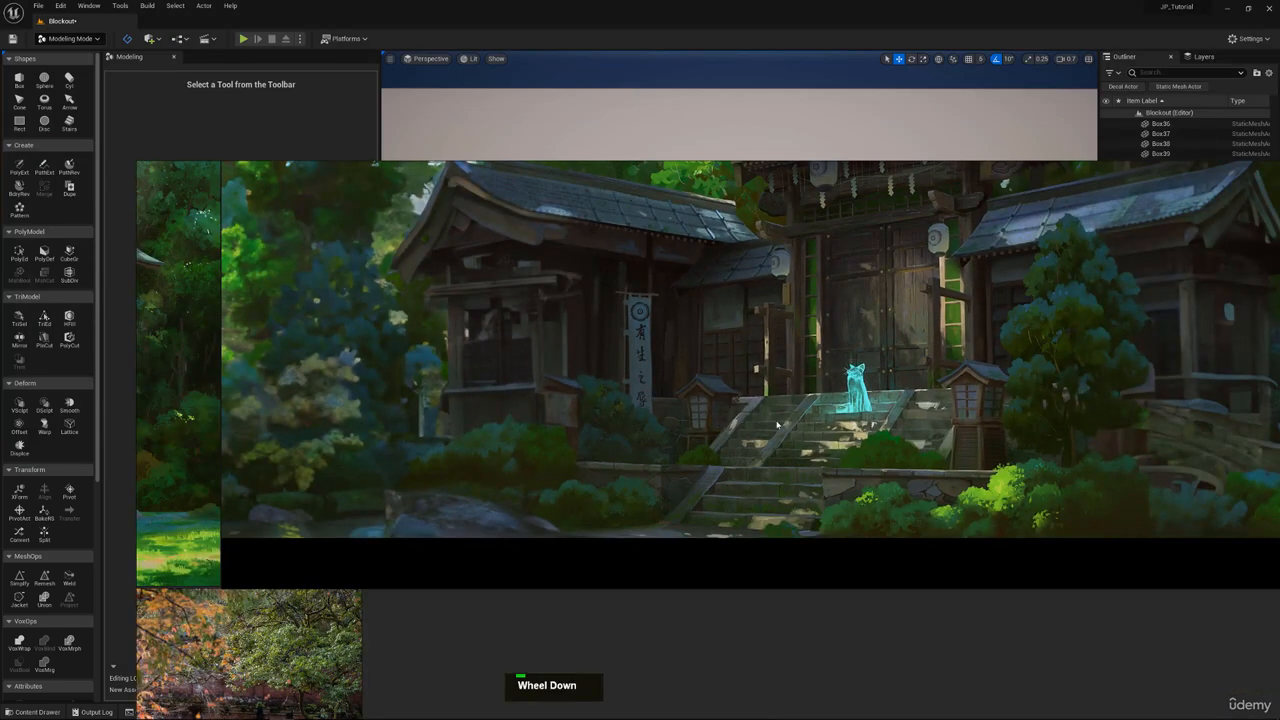
right_drag(661, 454, 728, 0)
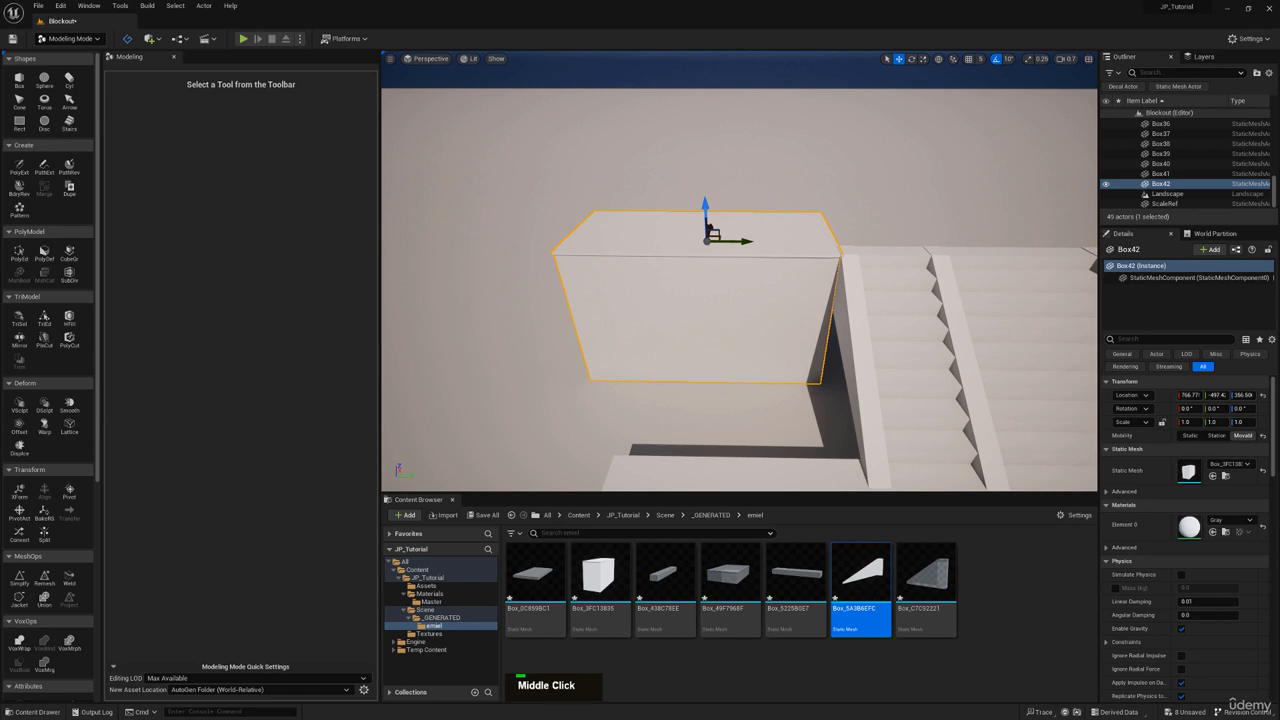
key(d)
right_drag(910, 268, 799, 246)
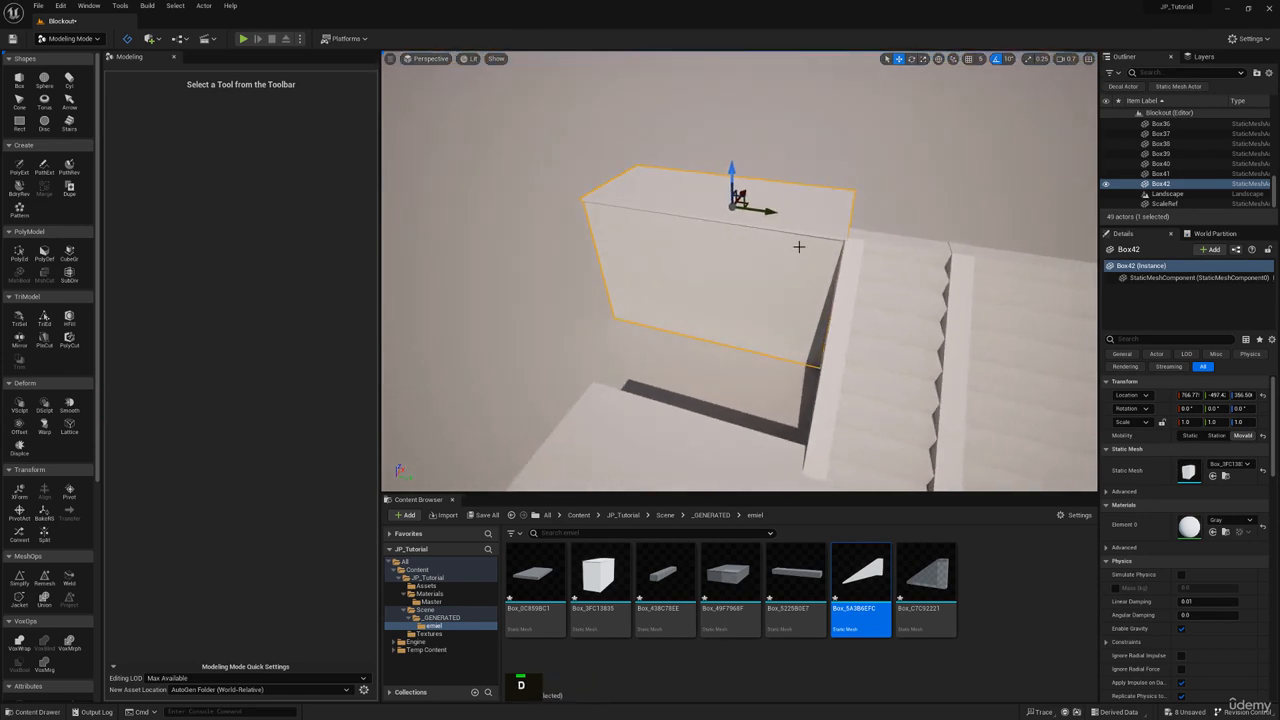
key(e)
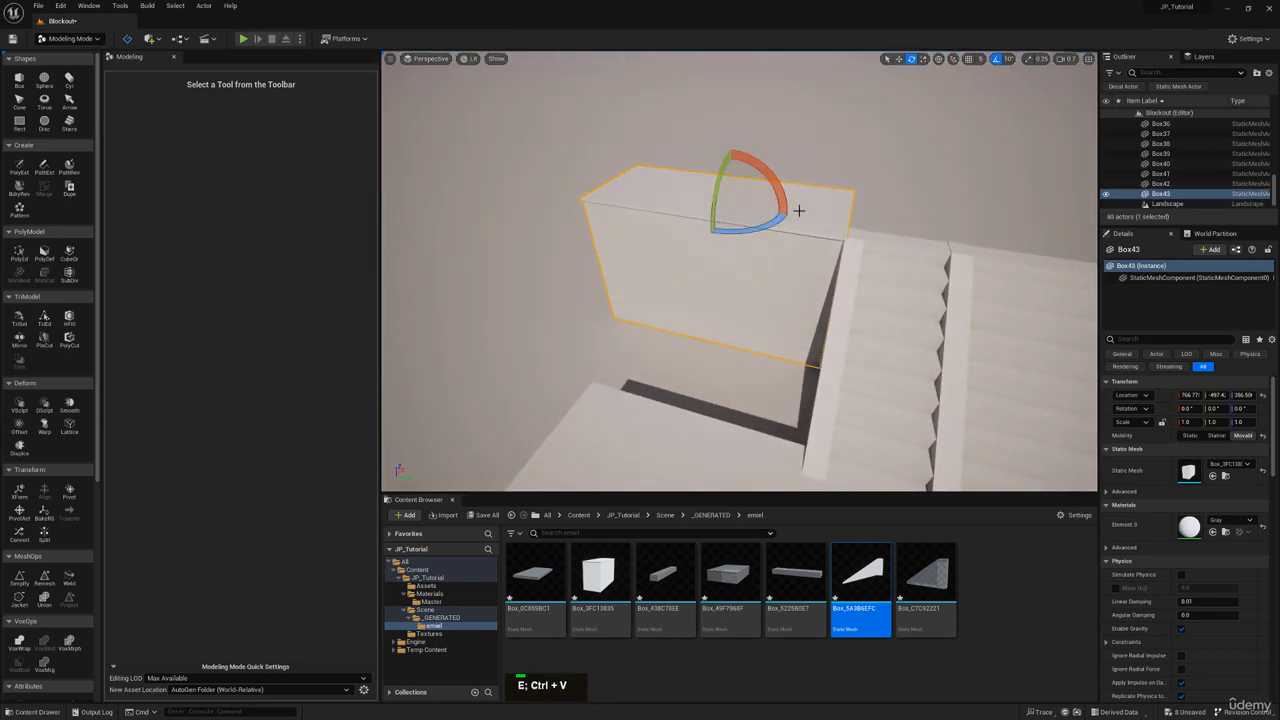
drag(781, 217, 748, 187)
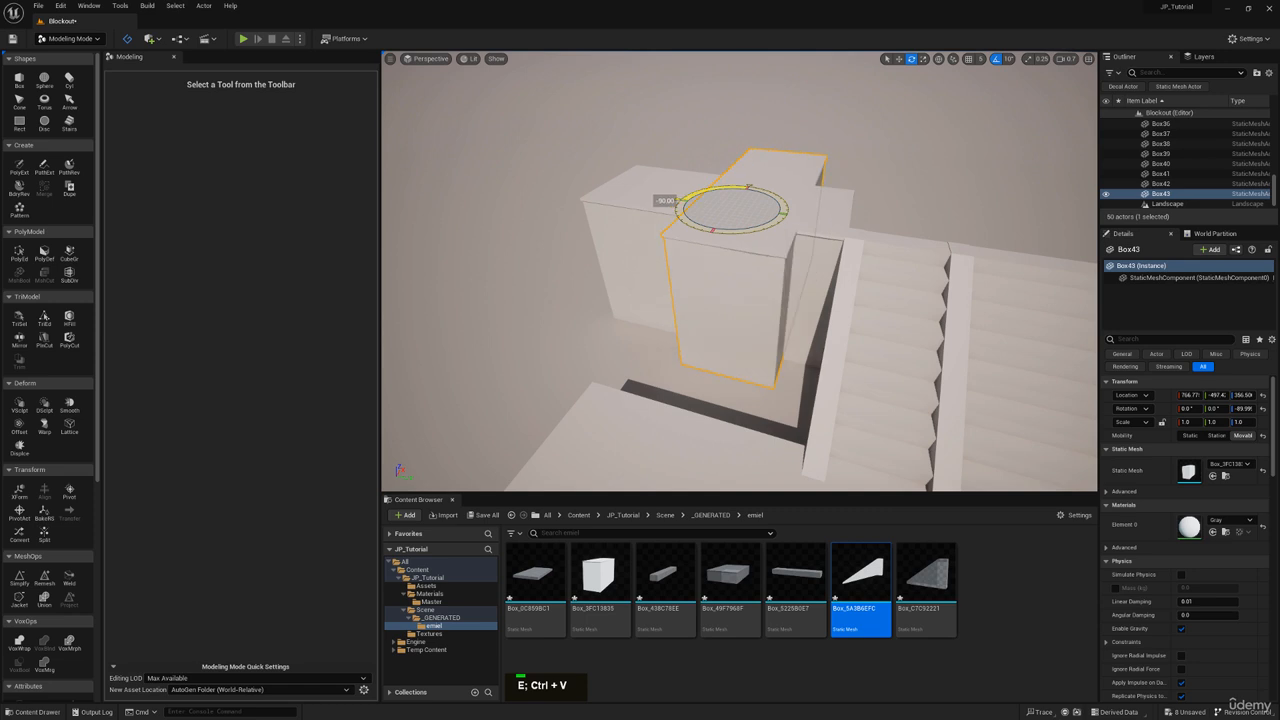
Move the rotated block forward along X and outward along Y to about -764, forming a side wall over the lower platform's outer edge
key(d)
right_drag(926, 167, 974, 98)
key(a)
key(w)
key(d)
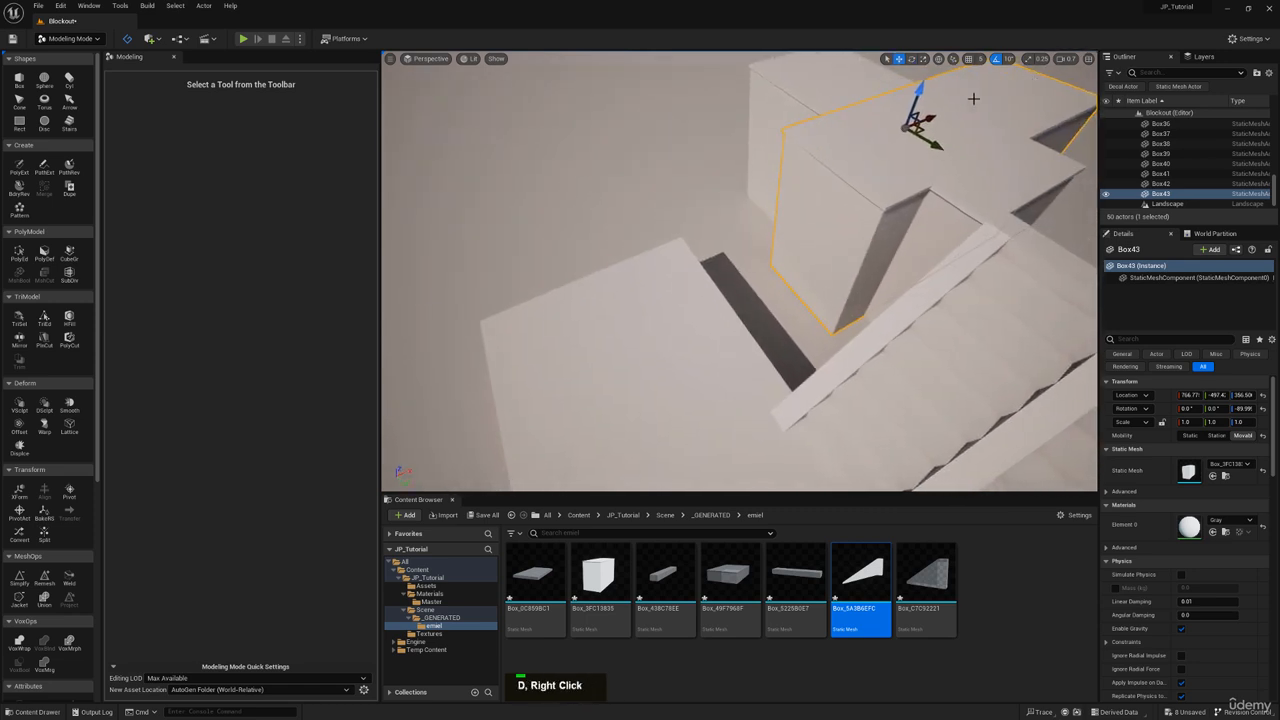
drag(930, 117, 806, 143)
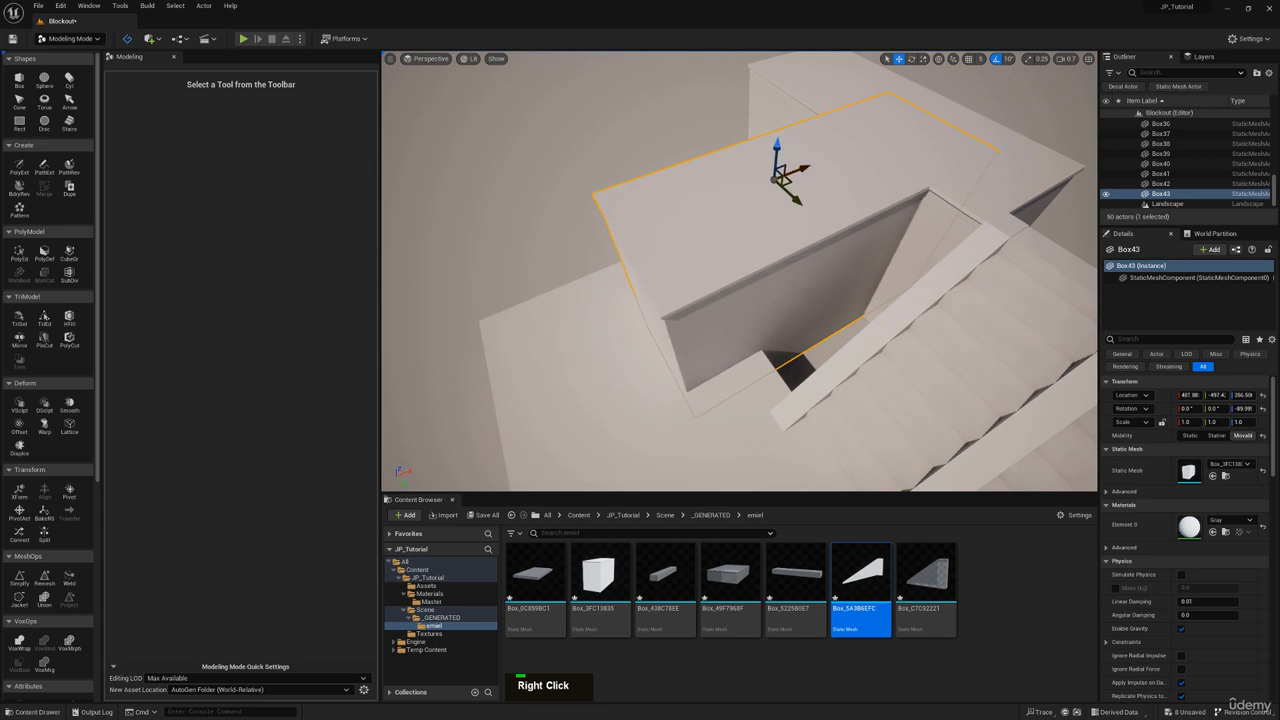
key(a)
right_drag(806, 160, 711, 182)
key(w)
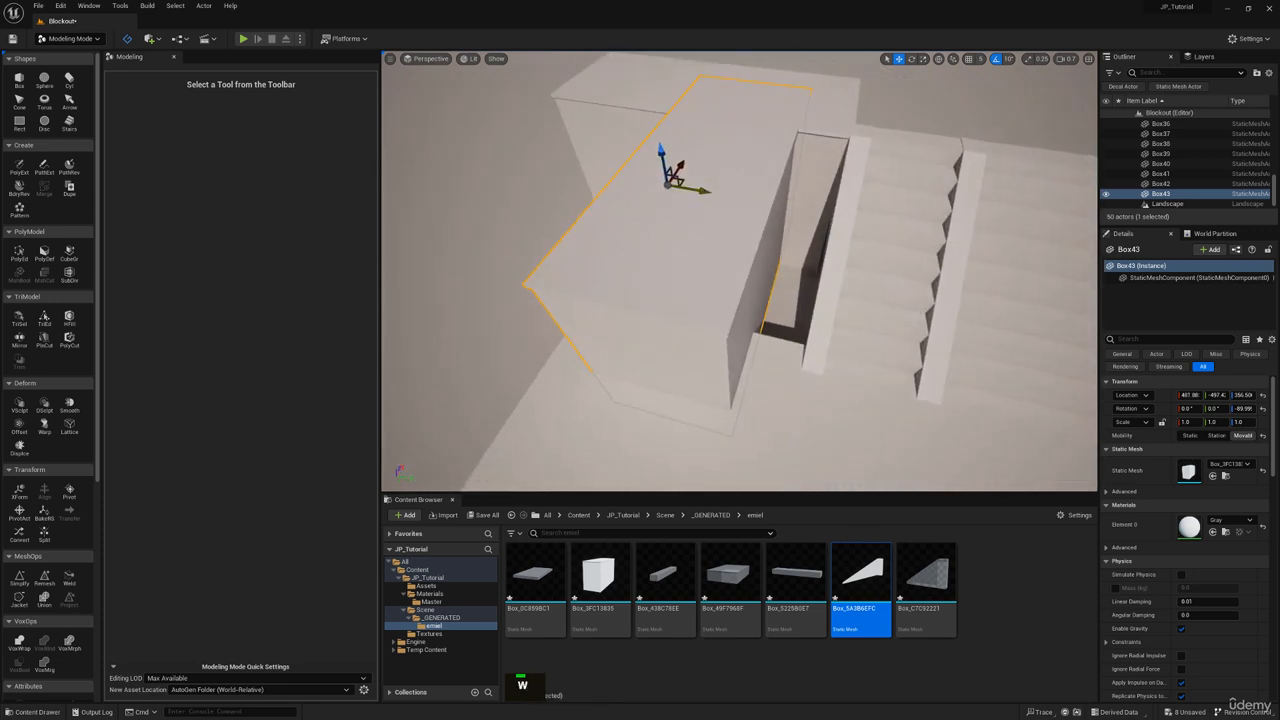
drag(684, 197, 526, 179)
Examine the new back and side walls around the lower platform from several angles, including from the front beside the scale figure
key(a)
right_drag(526, 179, 541, 170)
key(s)
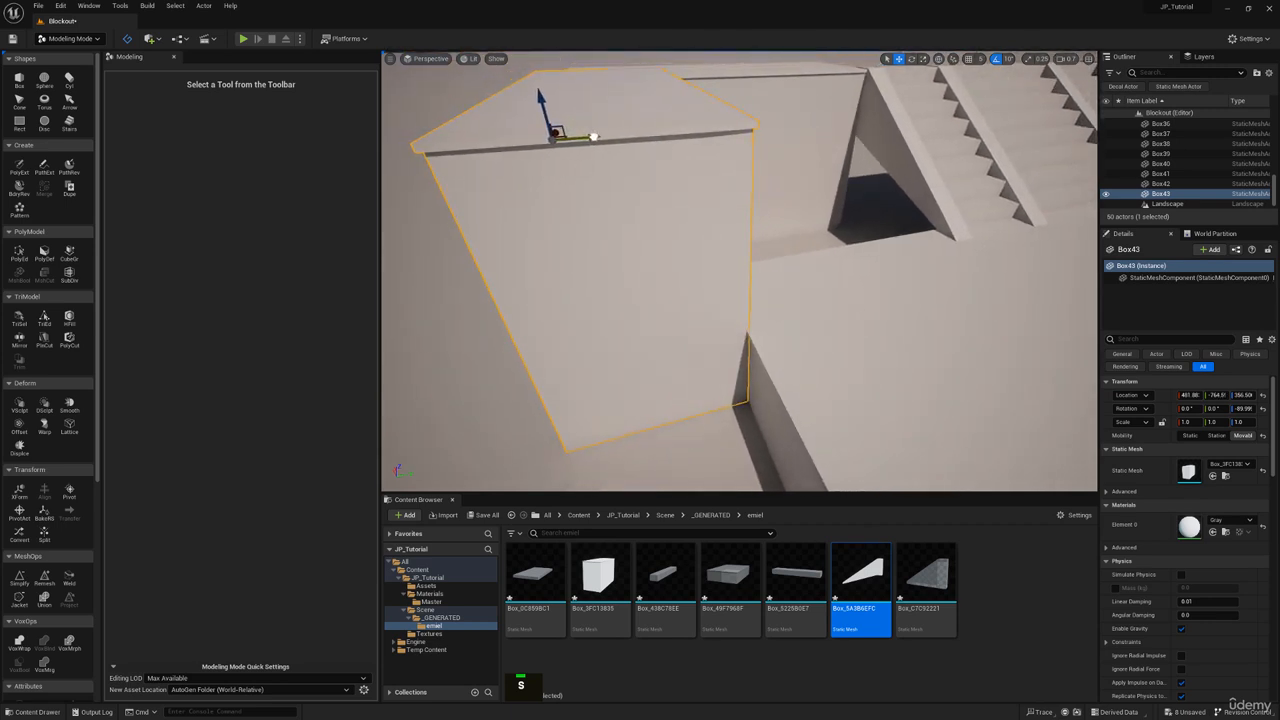
key(s)
right_drag(594, 136, 415, 134)
key(w)
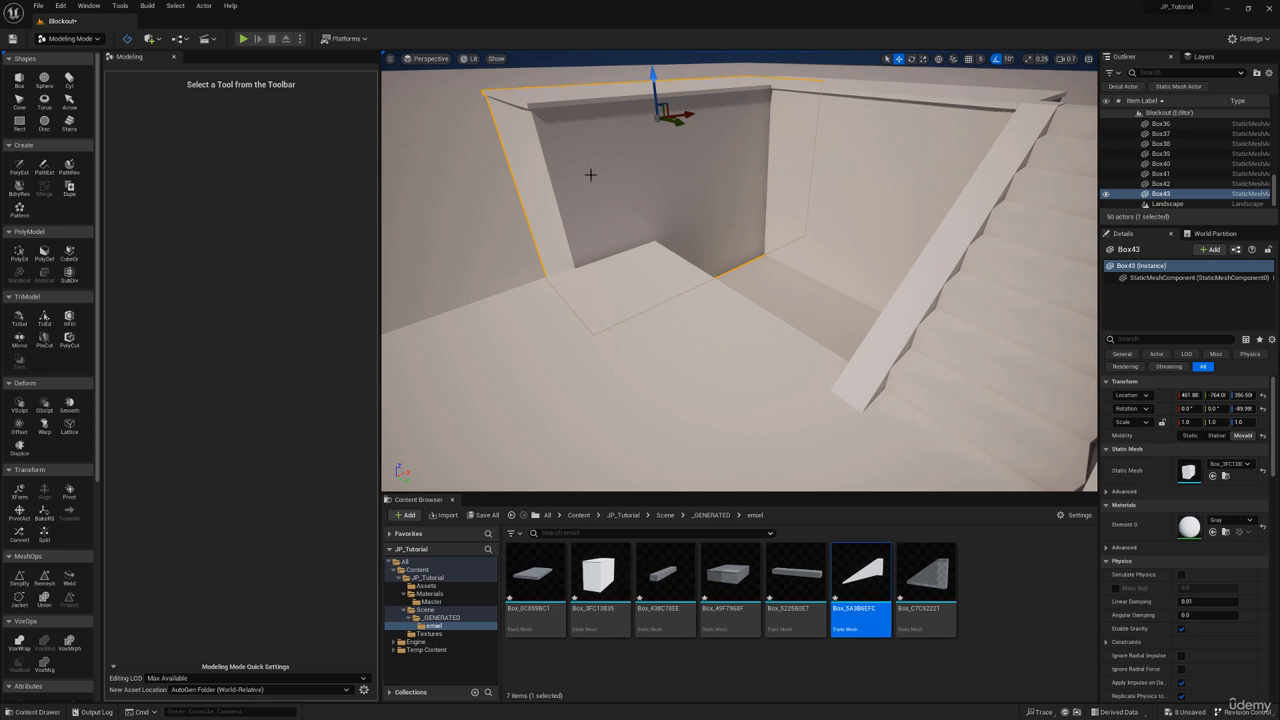
key(s)
right_drag(740, 270, 762, 204)
key(a)
key(w)
key(d)
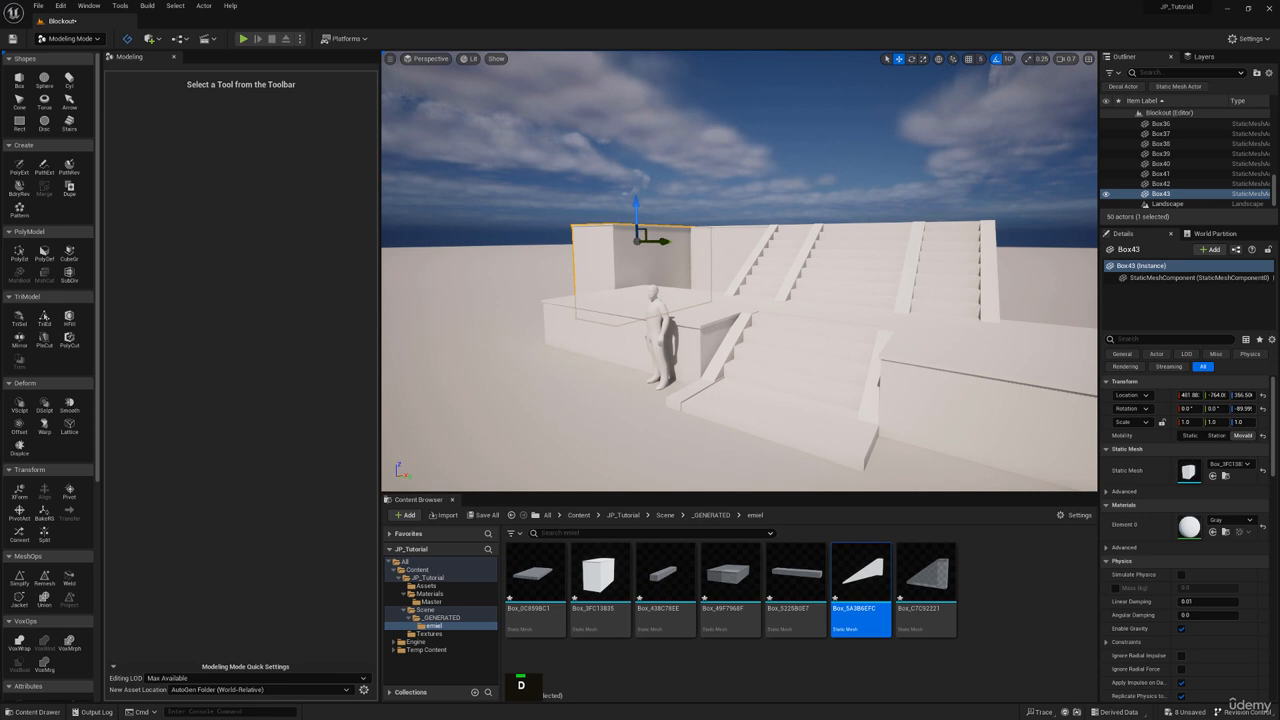
key(d)
key(d)
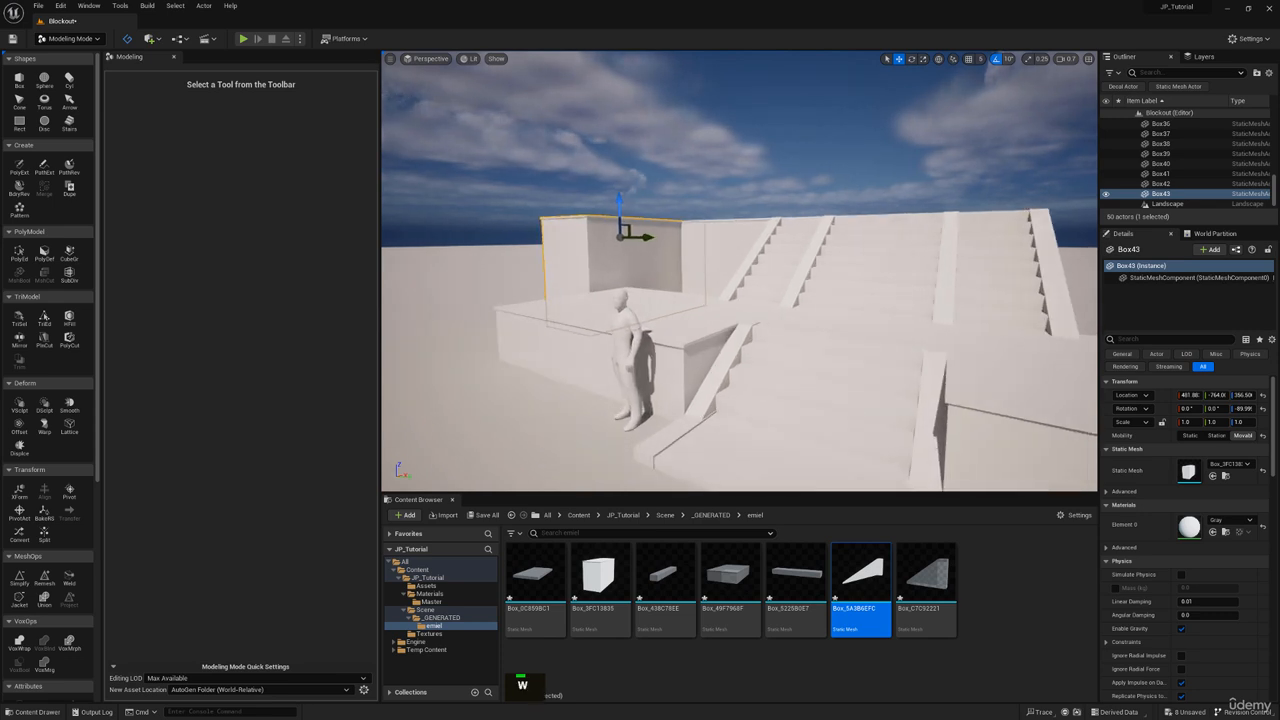
mouse_move(740, 270)
right_down()
mouse_move(680, 260)
mouse_move(740, 262)
right_up()
key(a)
key(w)
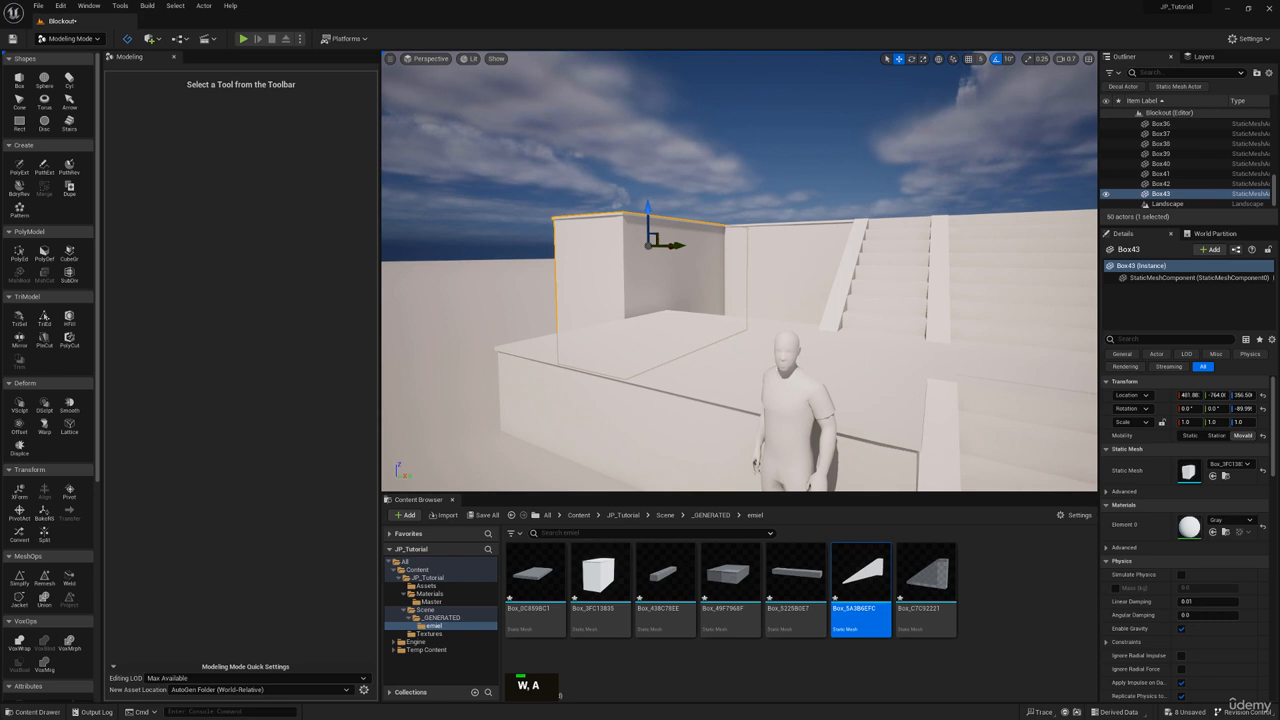
right_drag(740, 270, 958, 292)
key(s)
key(a)
key(w)
key(e)
key(s)
key(q)
key(e)
key(w)
key(a)
key(w)
key(e)
right_drag(690, 240, 750, 325)
Duplicate the lower platform block and move the copy back along X to about 523 to fill the gap beneath the upper stairs
click(677, 278)
key(e)
key(a)
key(w)
right_drag(733, 266, 822, 262)
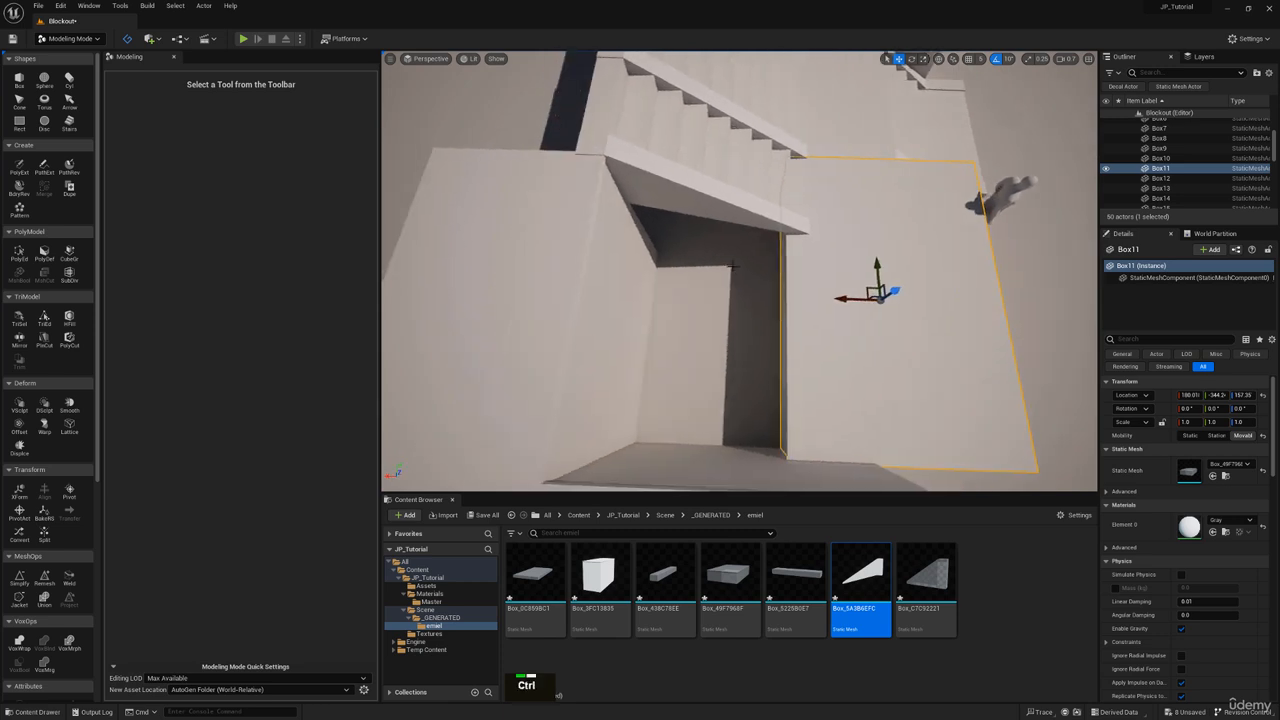
drag(848, 297, 623, 292)
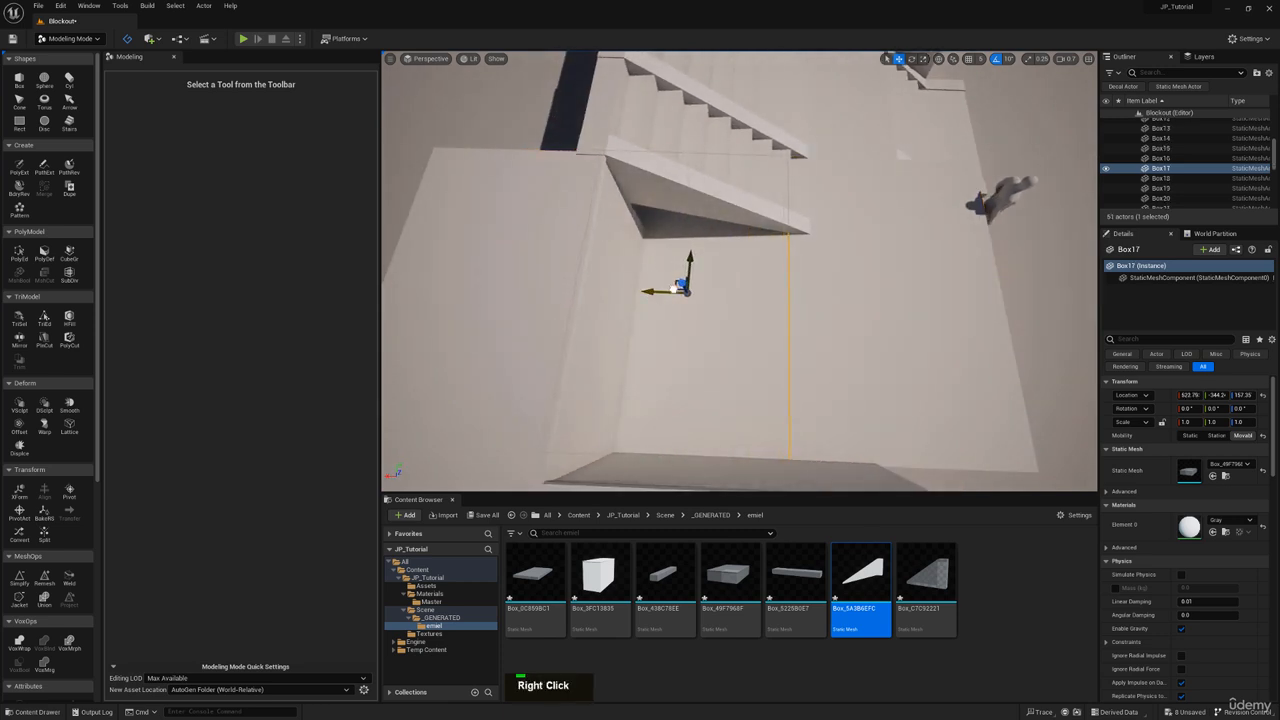
Select the rotated side wall block and move it forward along the X axis to about 349
key(s)
right_drag(675, 289, 540, 185)
key(w)
key(w)
click(689, 269)
key(d)
right_drag(689, 269, 650, 370)
key(s)
key(w)
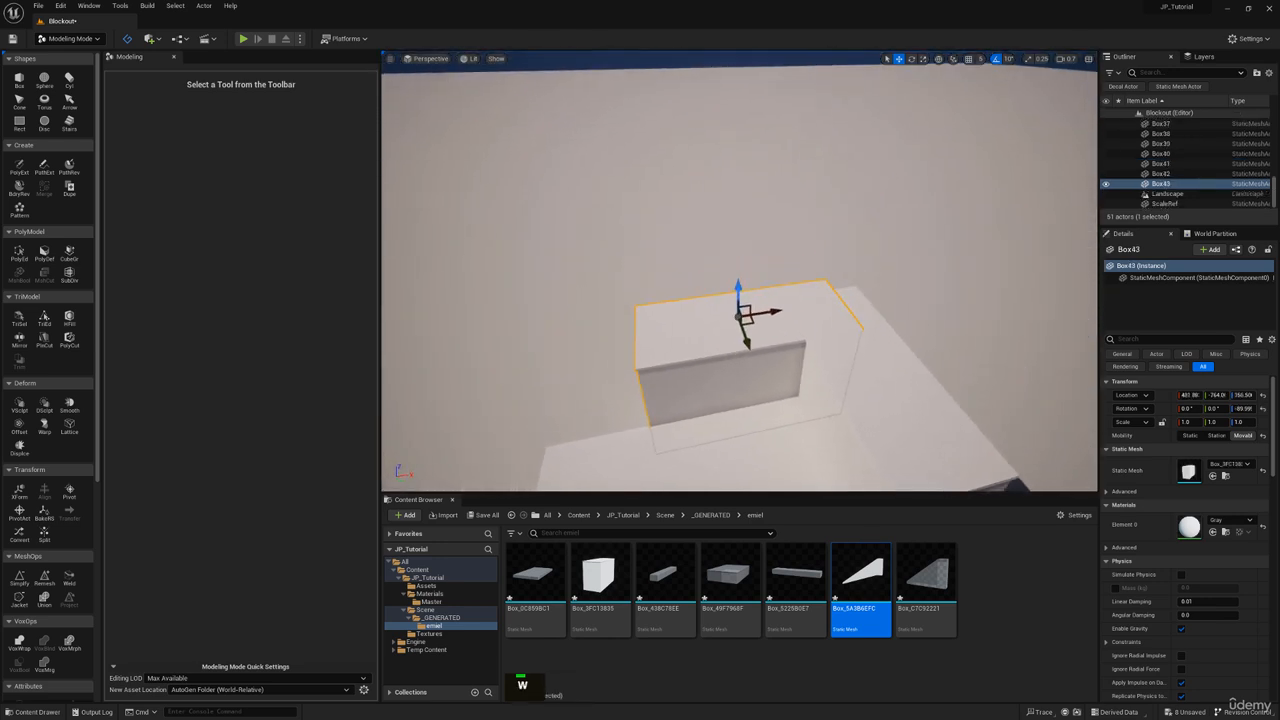
key(a)
mouse_move(791, 266)
right_down()
mouse_move(805, 300)
mouse_move(791, 266)
right_up()
drag(789, 259, 719, 267)
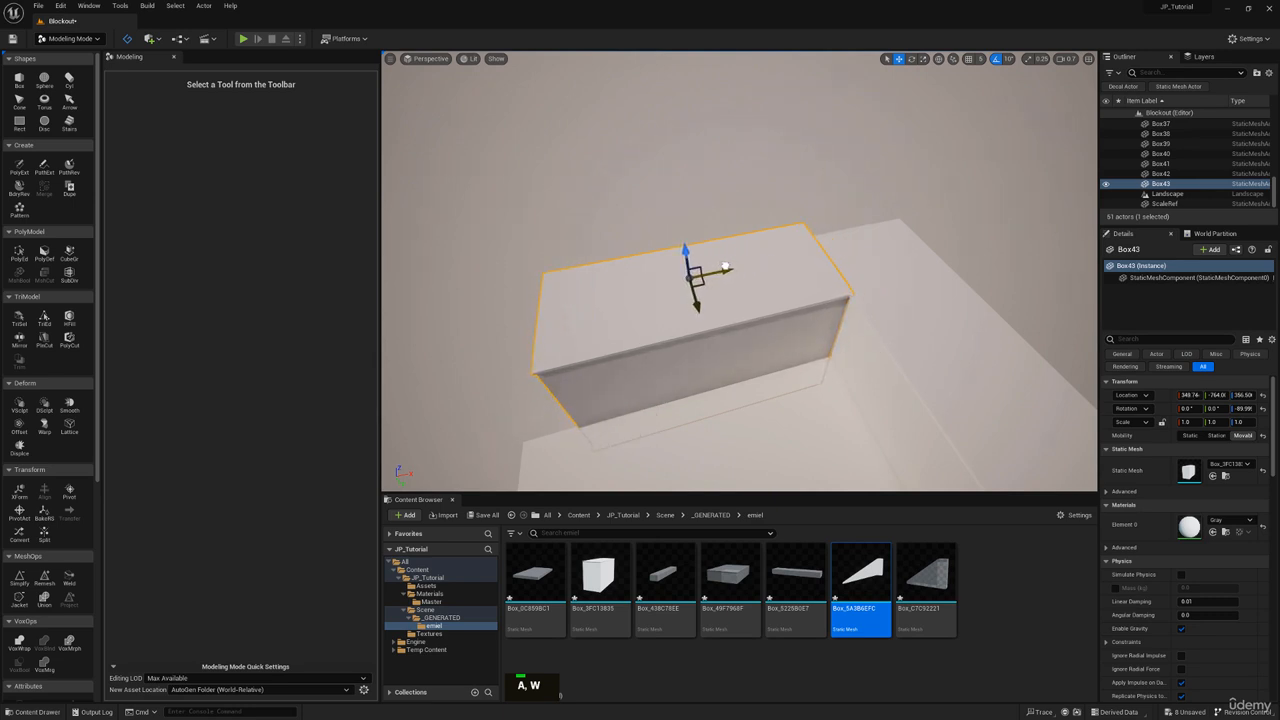
Examine the repositioned side wall from above and from its outer front corner, checking how it meets the lower platform
key(s)
key(q)
right_drag(715, 270, 848, 228)
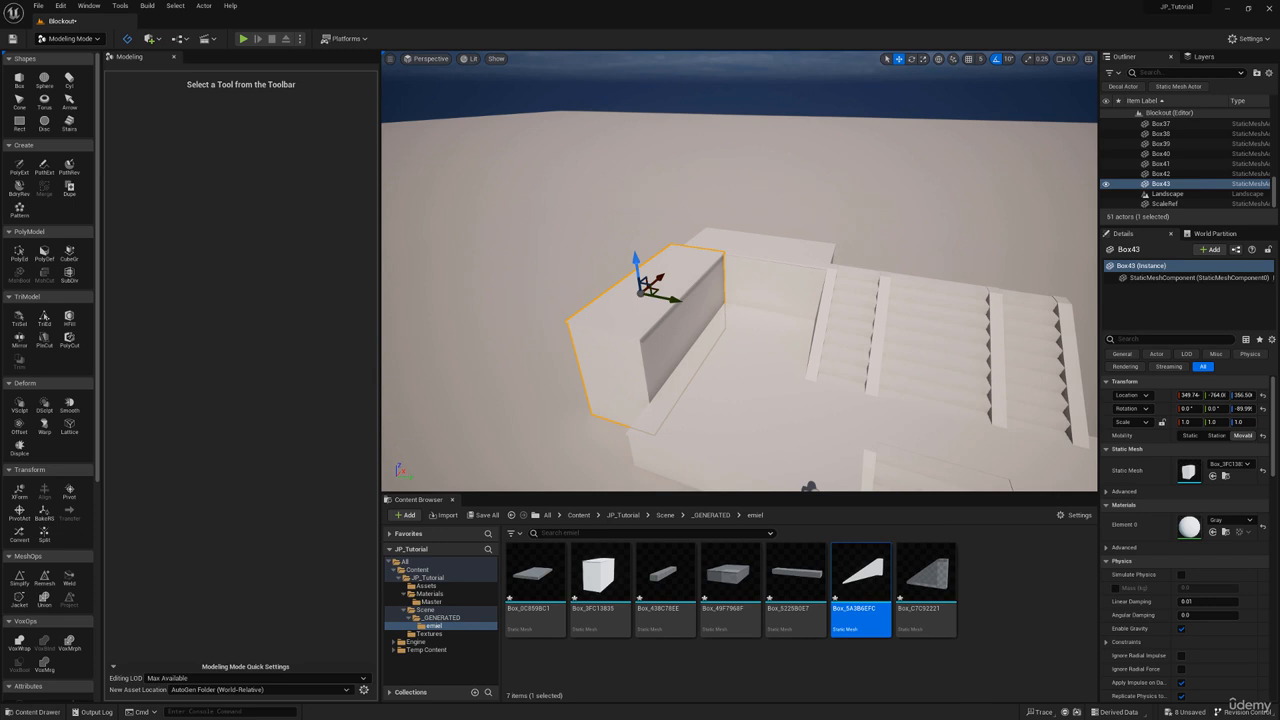
right_drag(696, 268, 718, 244)
key(a)
key(q)
key(e)
right_drag(718, 410, 675, 420)
right_drag(768, 408, 782, 428)
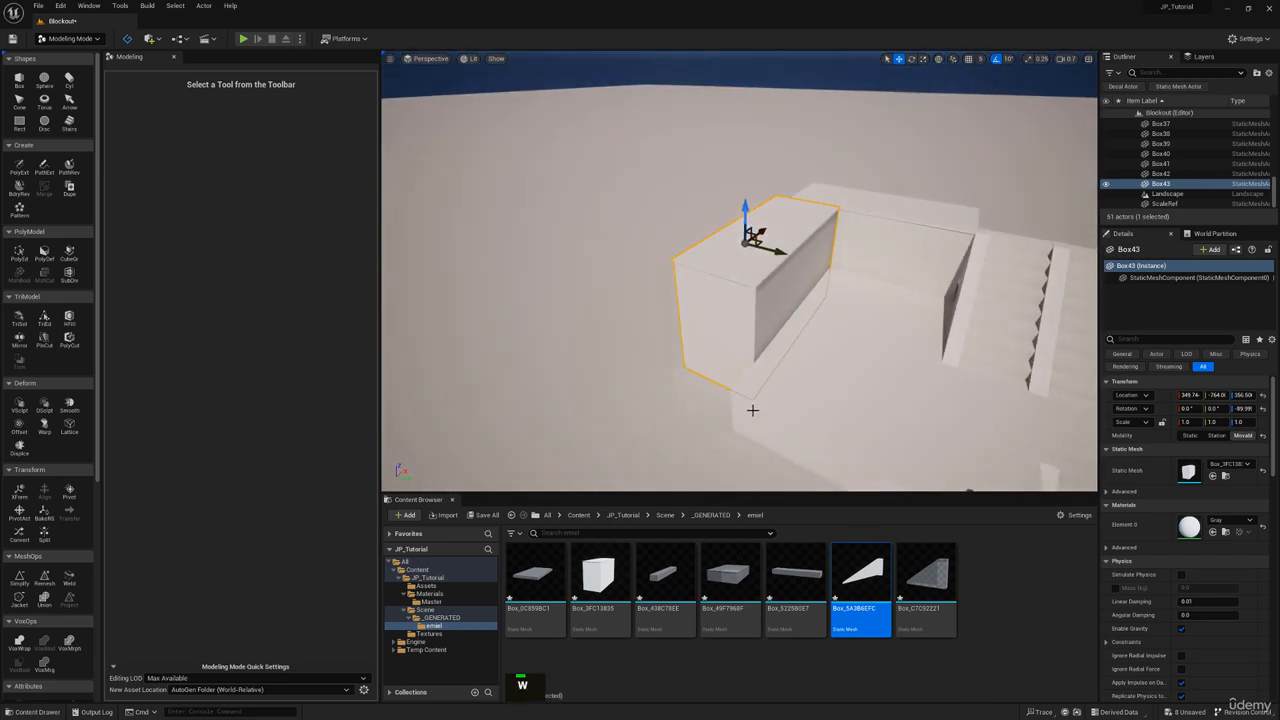
mouse_move(743, 381)
right_down()
mouse_move(793, 422)
mouse_move(758, 368)
right_up()
key(a)
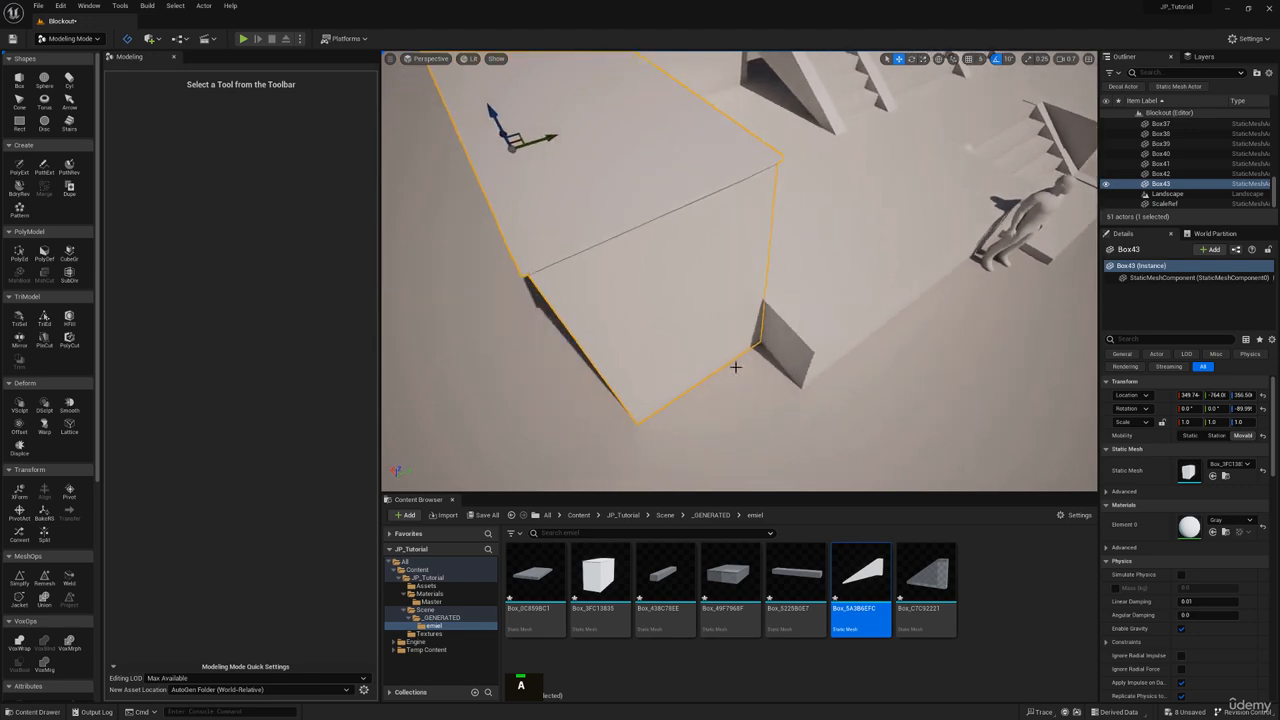
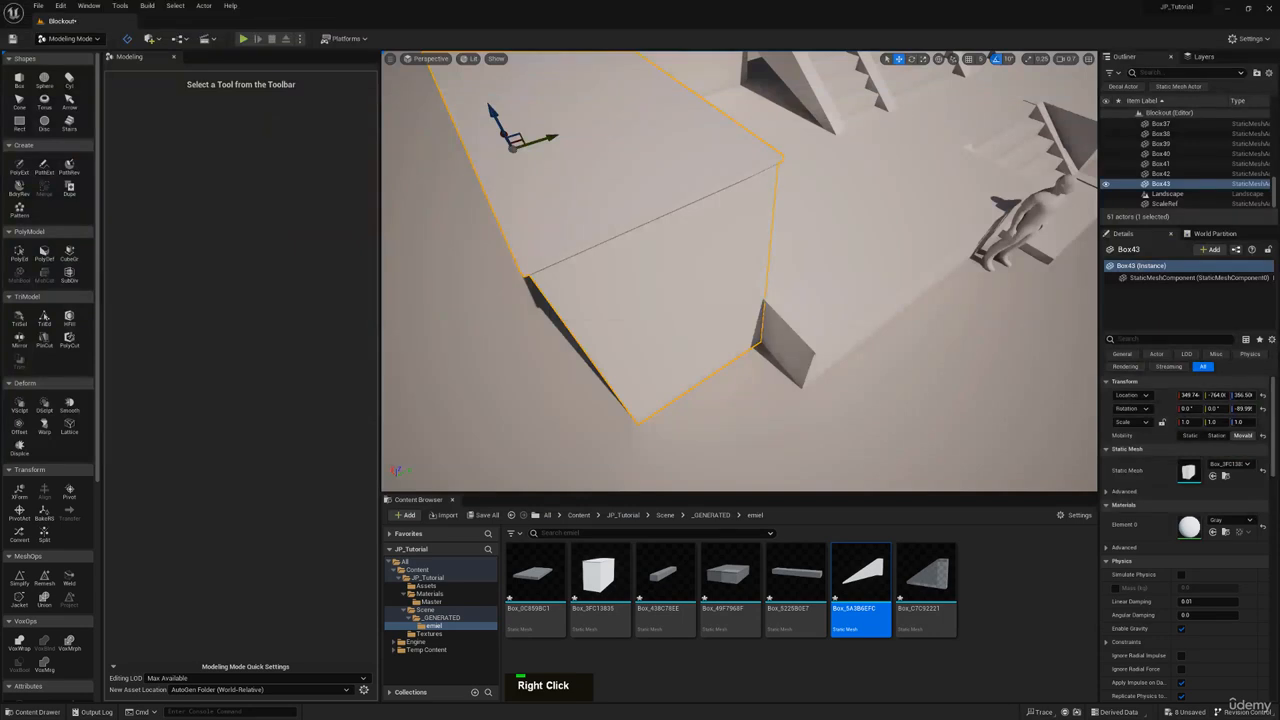
Duplicate the side wall block and move the copy outward along the Y axis to about -964 to widen the raised ground
key(s)
right_drag(681, 362, 602, 306)
key(d)
key(w)
right_drag(718, 270, 710, 270)
drag(739, 249, 629, 256)
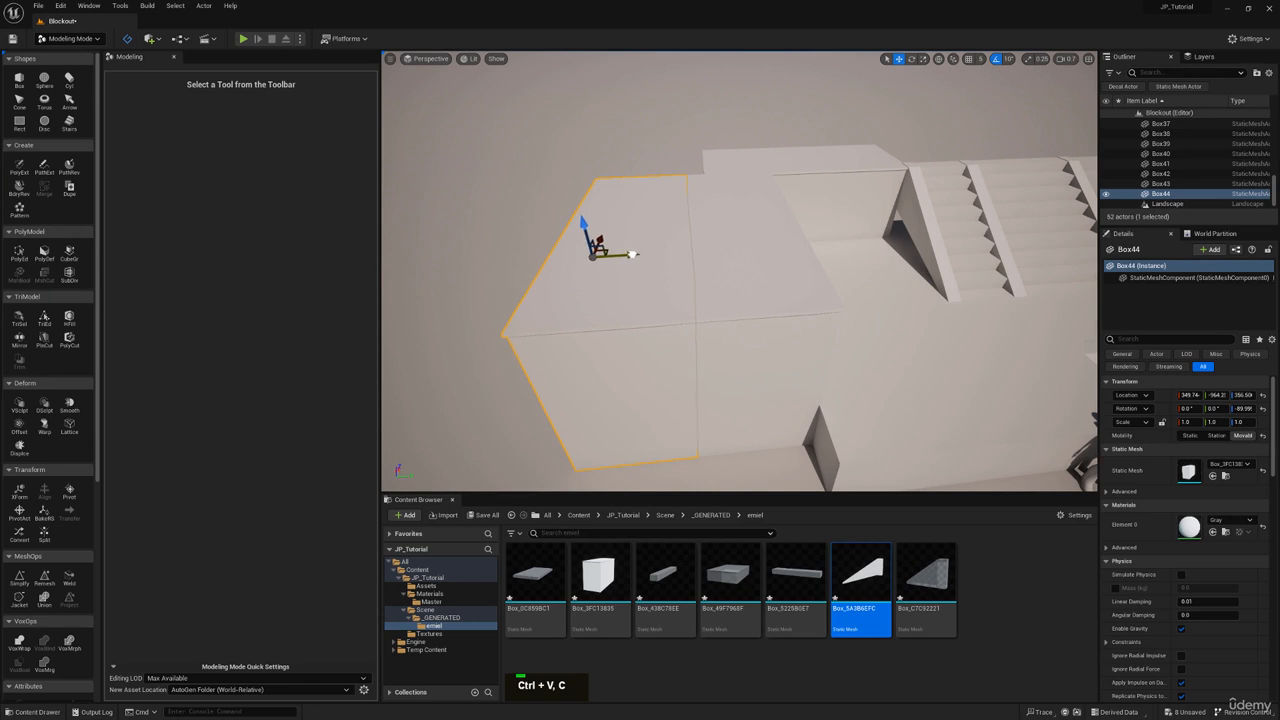
Examine the widened raised ground and the back wall behind the lower platform from above
right_drag(632, 254, 596, 196)
key(s)
key(q)
key(s)
key(e)
key(w)
key(a)
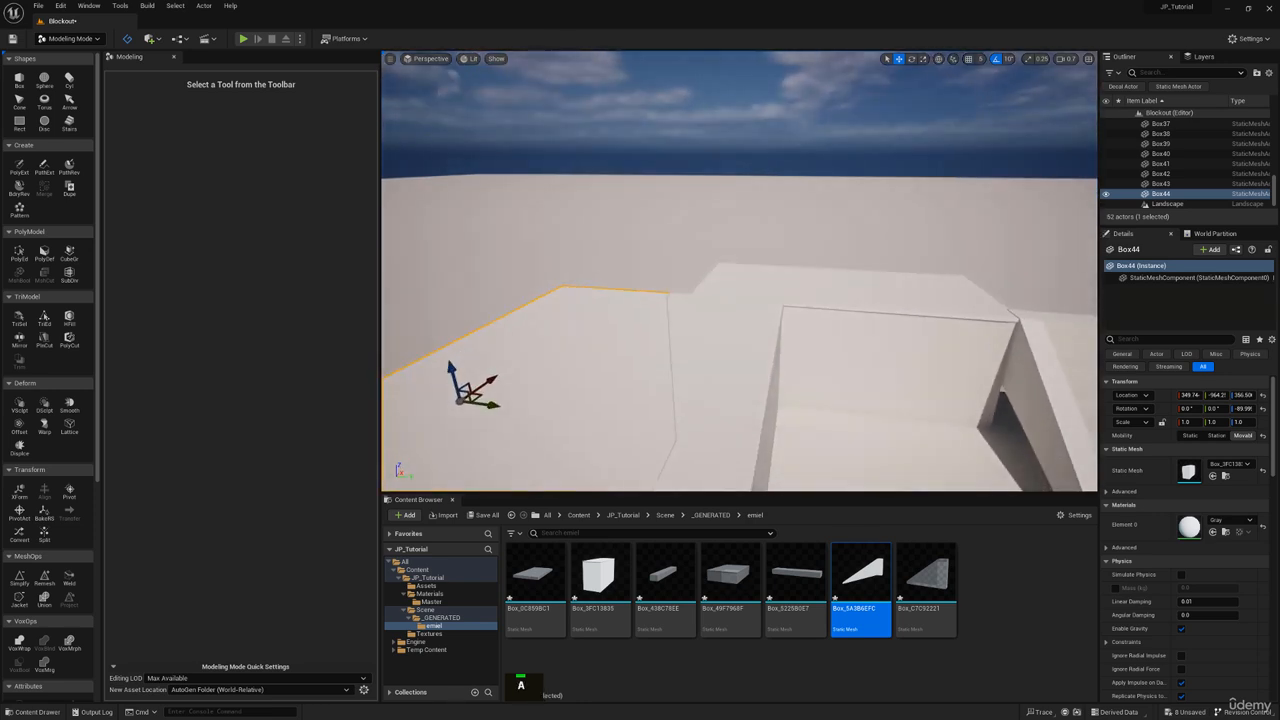
Try lowering the three raised ground blocks beside the upper staircase together along the Z axis
ctrl+click(747, 317)
ctrl+click(788, 286)
key(s)
right_drag(788, 286, 772, 266)
key(q)
key(d)
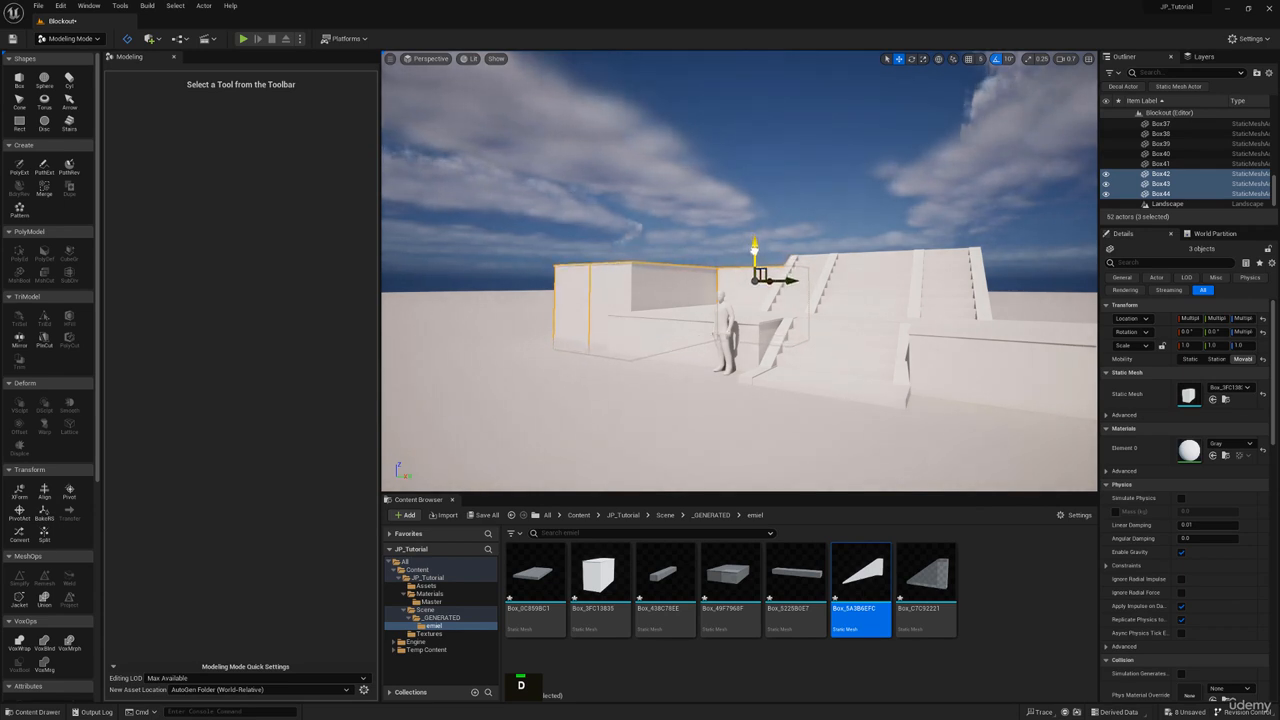
key(d)
mouse_move(755, 251)
right_down()
mouse_move(800, 253)
mouse_move(766, 264)
right_up()
key(d)
key(e)
key(w)
key(s)
key(q)
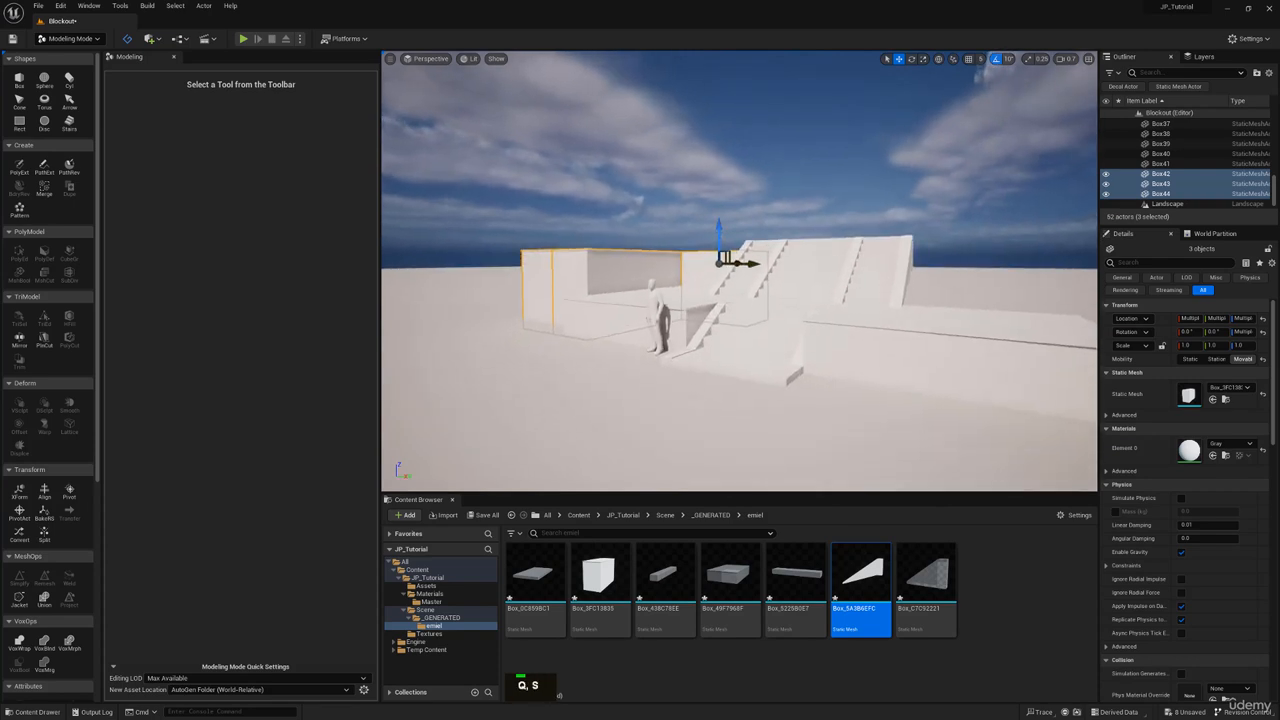
key(ctrl+z)
Duplicate the outer side block, move the copy back along X to about 851, and widen it to close the gap
key(w)
key(e)
right_drag(720, 218, 694, 251)
key(a)
click(699, 259)
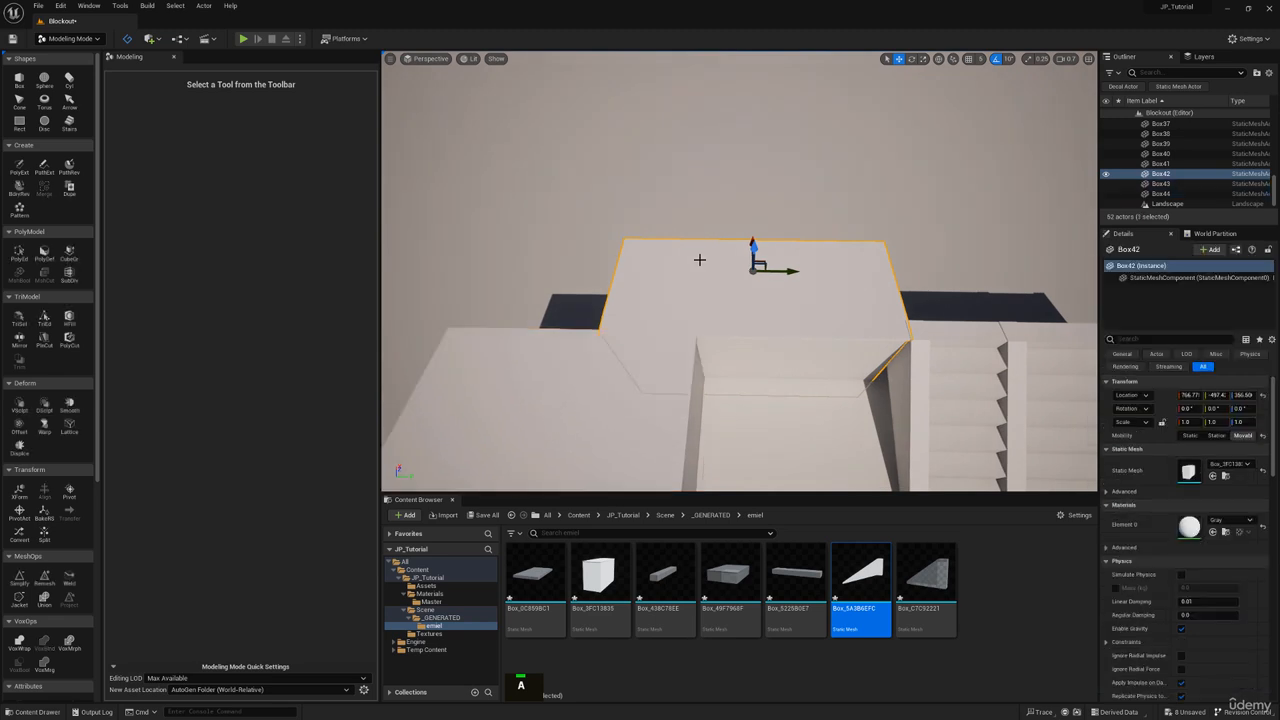
click(536, 353)
right_drag(536, 353, 727, 262)
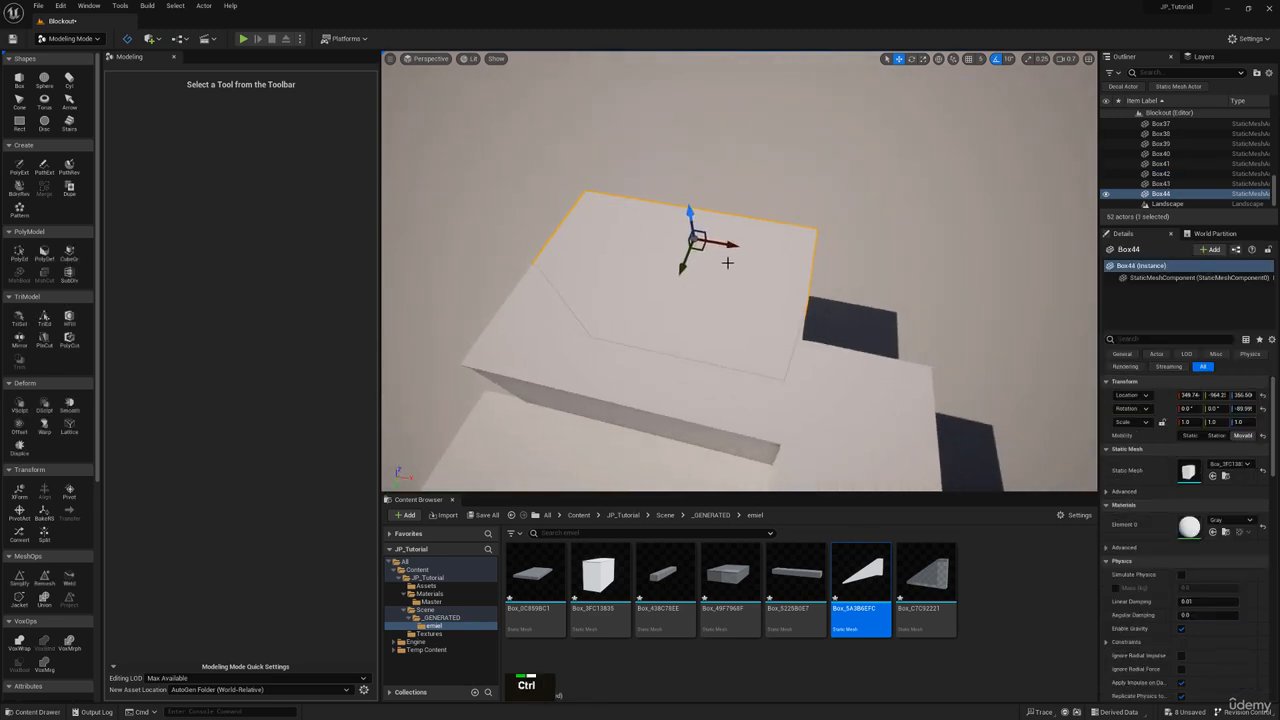
drag(722, 245, 971, 245)
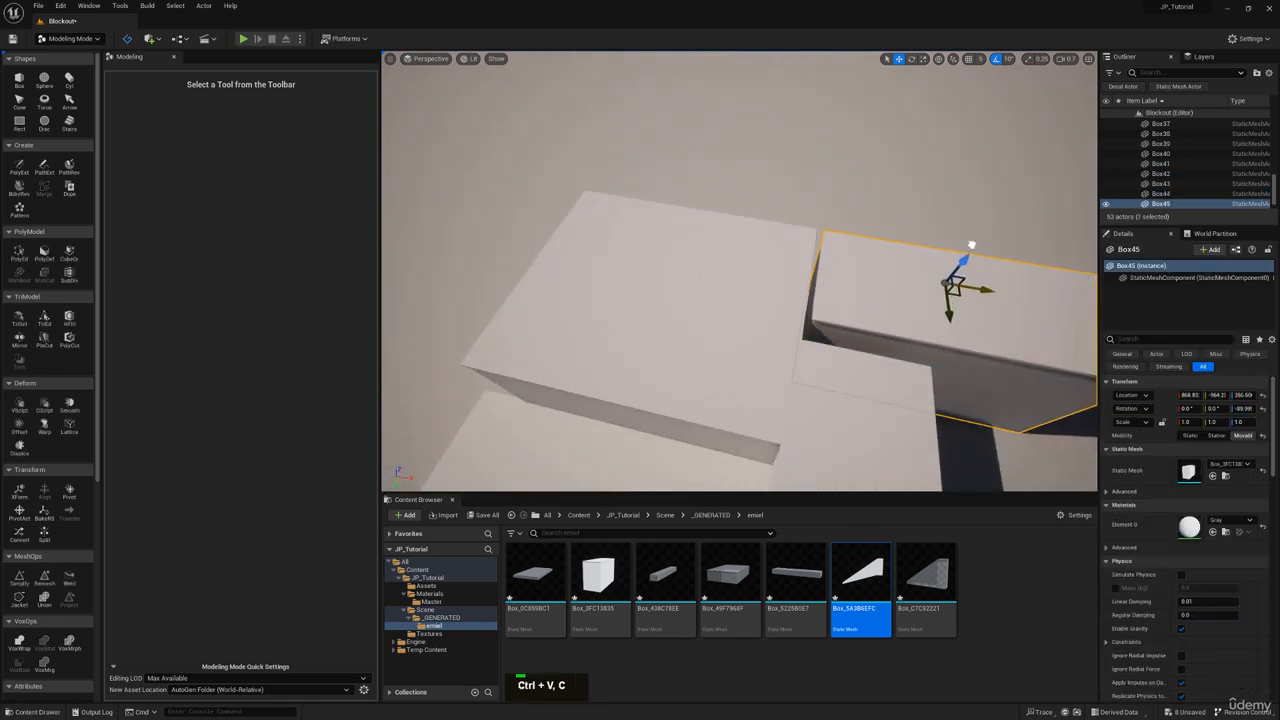
alt+drag(809, 217, 890, 217)
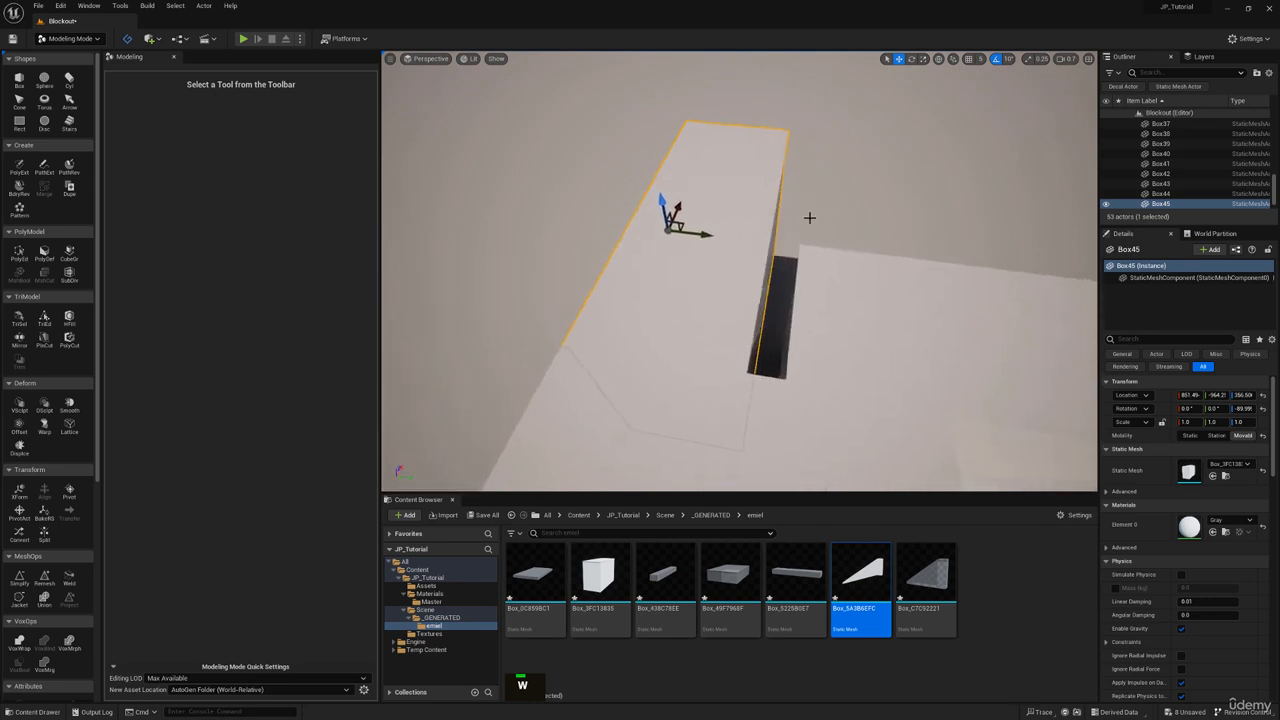
mouse_move(705, 234)
mouse_down()
mouse_move(723, 235)
mouse_move(636, 236)
mouse_move(698, 233)
mouse_up()
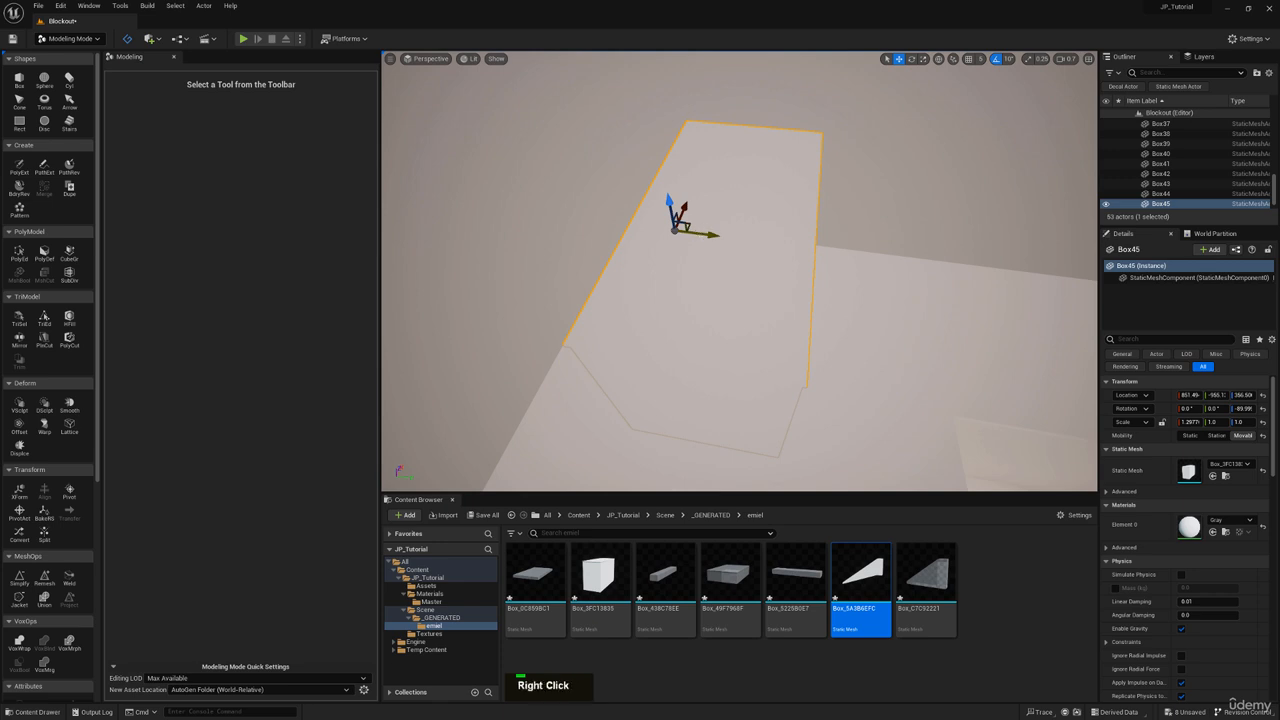
Duplicate the back wall block and move the copy along Y to about 617, on the opposite side of the upper staircase
key(s)
right_drag(740, 270, 822, 227)
key(d)
key(d)
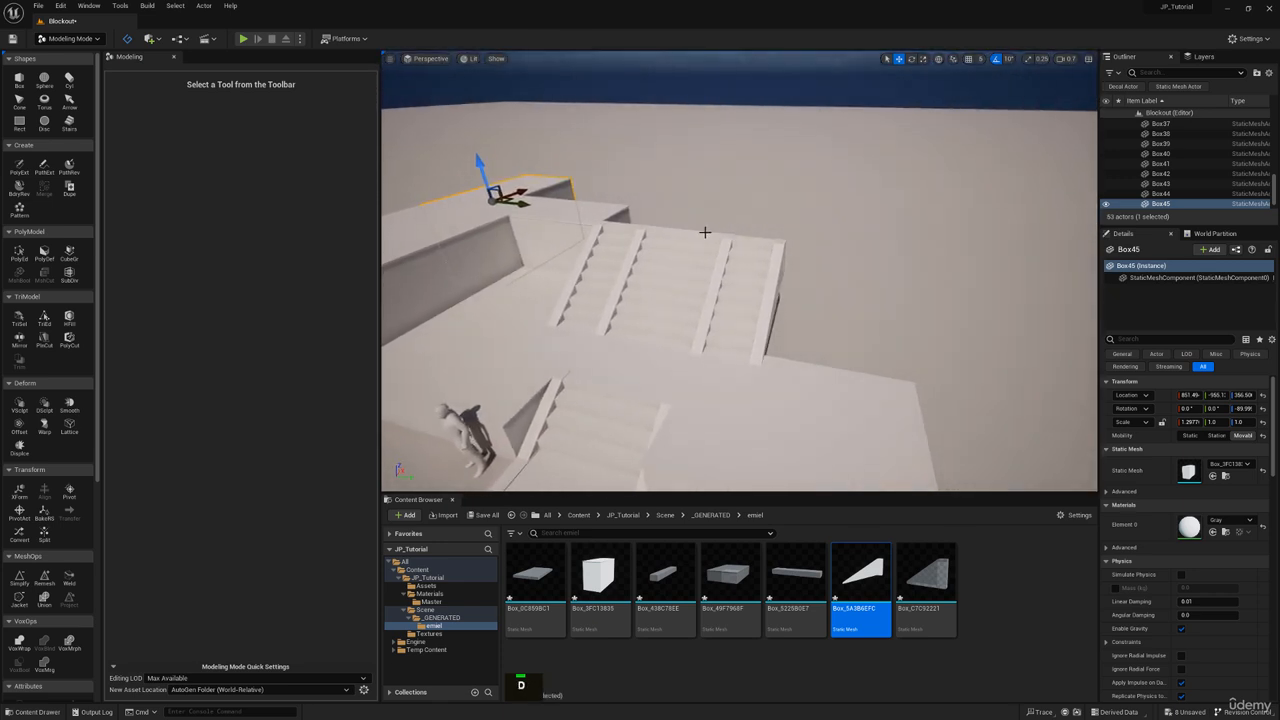
click(626, 222)
key(ctrl+v)
drag(608, 222, 920, 234)
key(e)
right_drag(920, 234, 957, 259)
key(a)
key(d)
key(q)
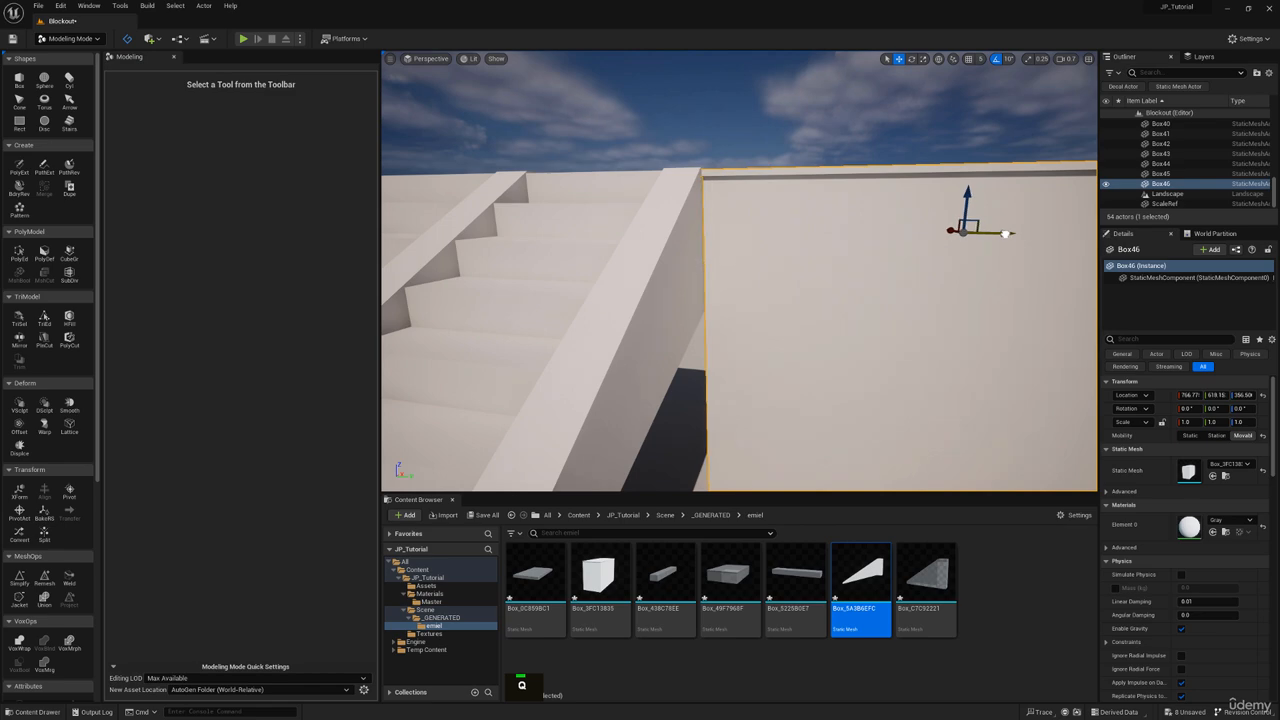
key(s)
right_drag(931, 244, 931, 252)
key(a)
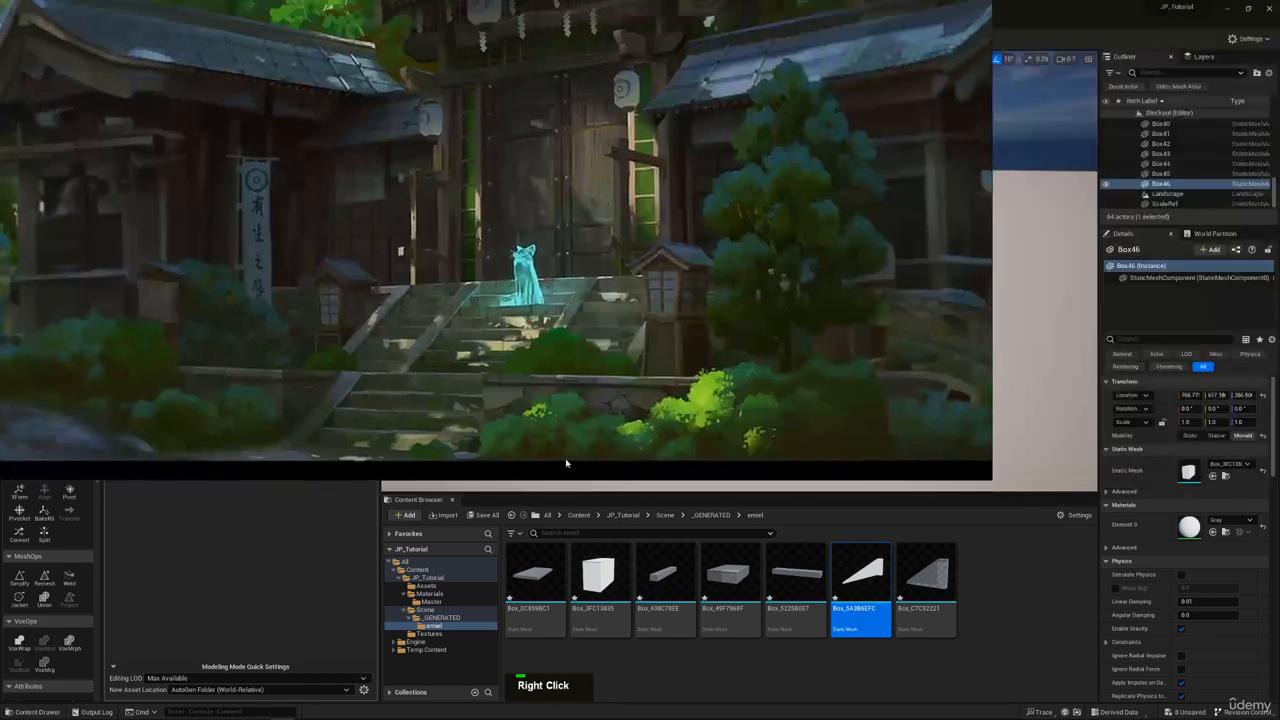
Examine the ground and retaining walls around the stairs and the adjoining side building in the shrine reference painting
right_drag(566, 463, 611, 579)
scroll(786, 508, down, 5)
middle_drag(786, 508, 550, 463)
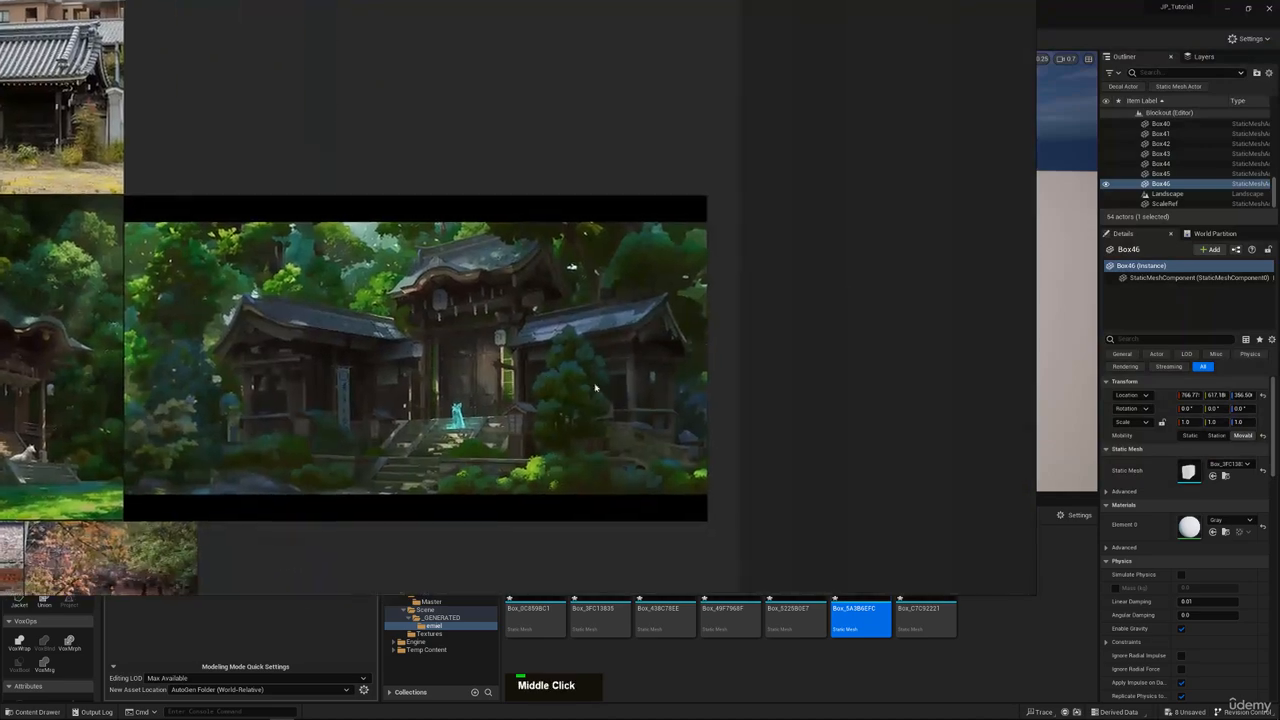
scroll(616, 435, up, 5)
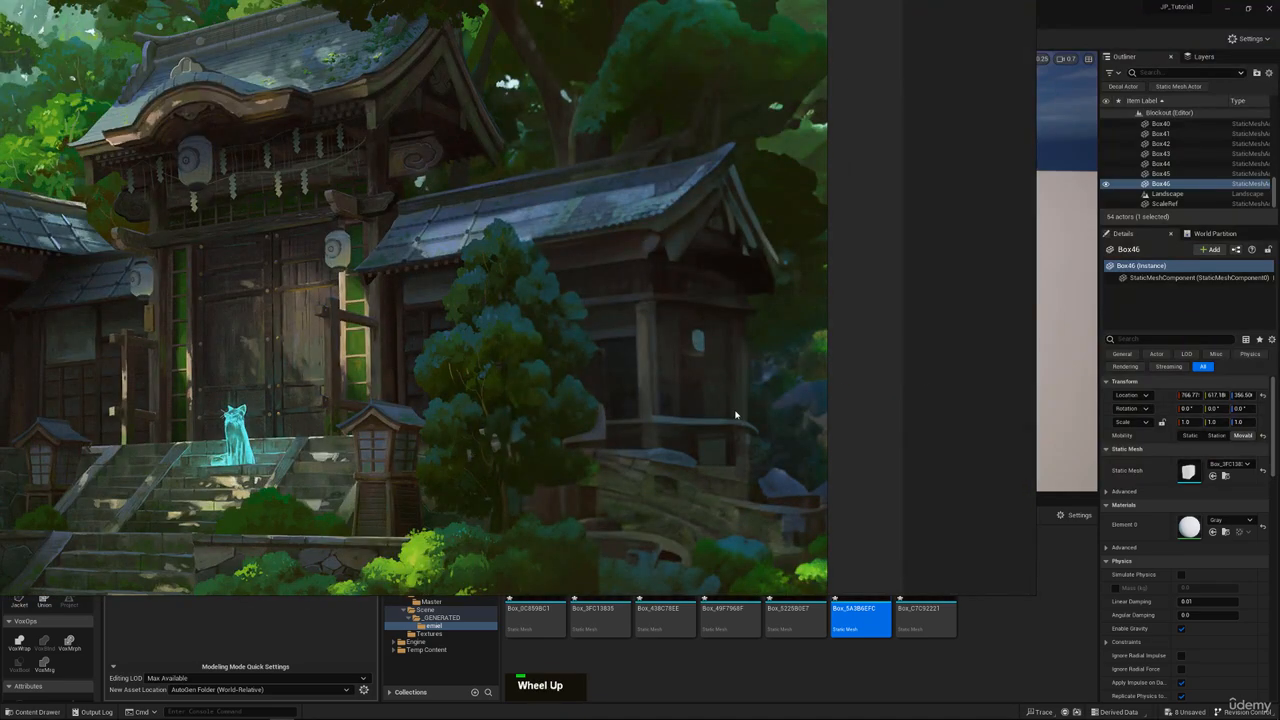
scroll(736, 414, down, 4)
right_click(600, 468)
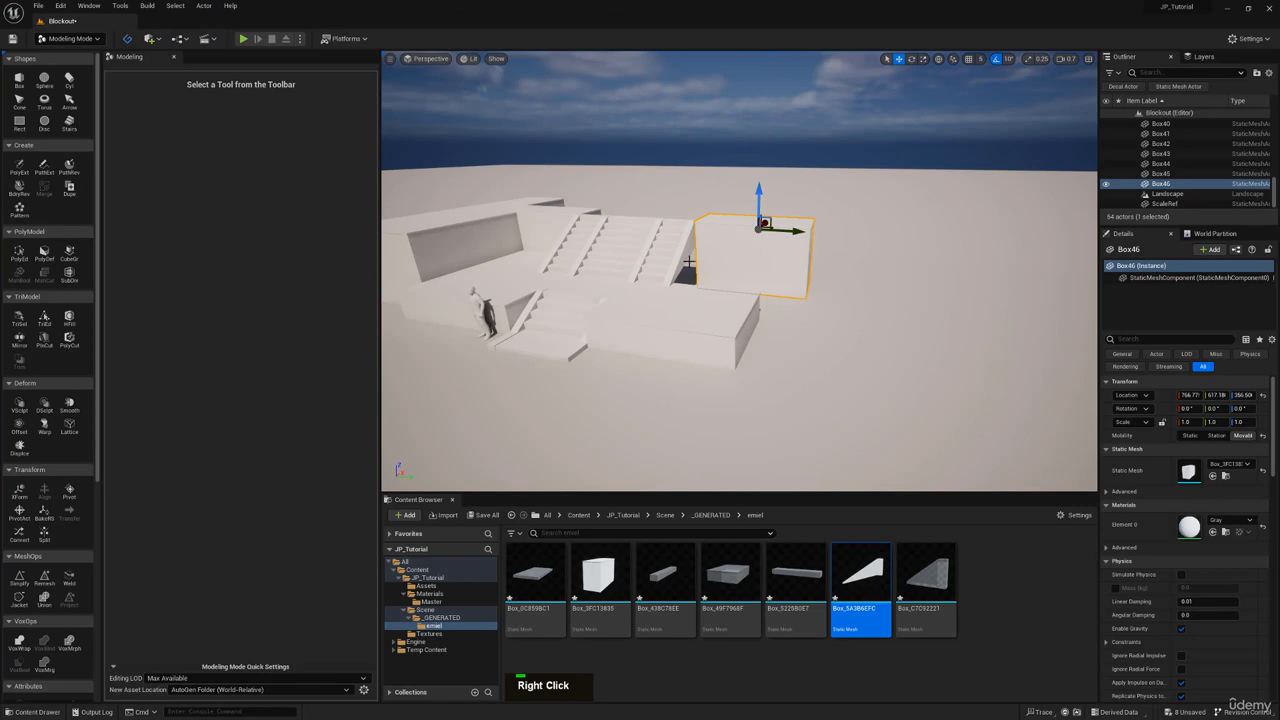
Duplicate the new block beside the staircase and move the copy outward along Y to about 1119
key(w)
right_drag(689, 261, 657, 257)
key(d)
key(e)
key(s)
key(w)
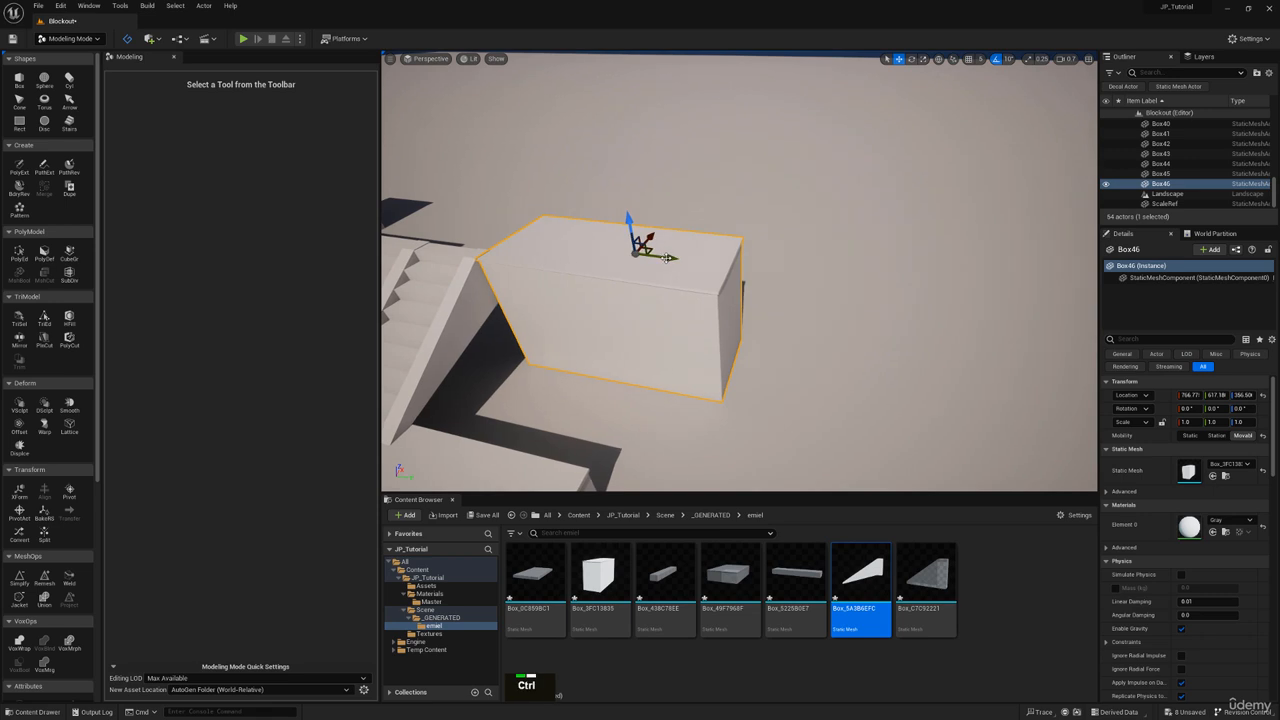
key(ctrl+c)
key(ctrl+v)
drag(667, 258, 896, 288)
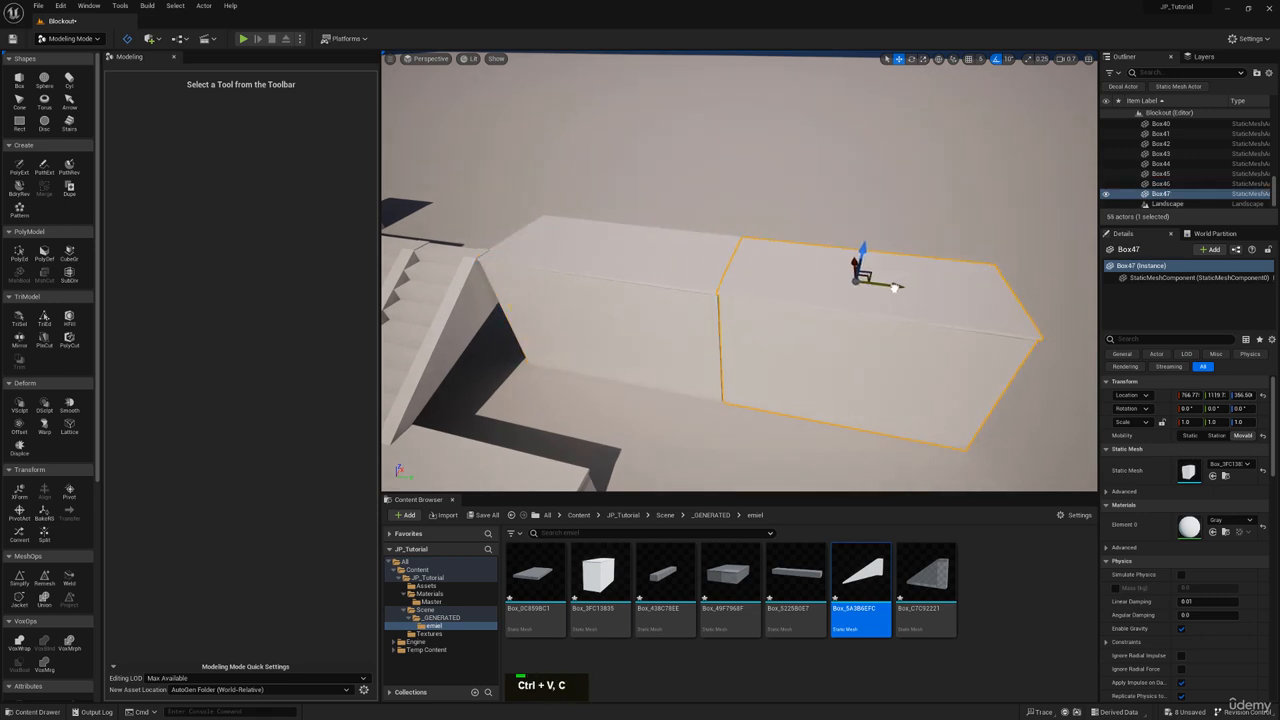
Select both blocks and shift them inward along Y behind the staircase, bringing the outer one to about 695
key(s)
right_drag(892, 288, 798, 254)
ctrl+click(800, 303)
key(s)
key(q)
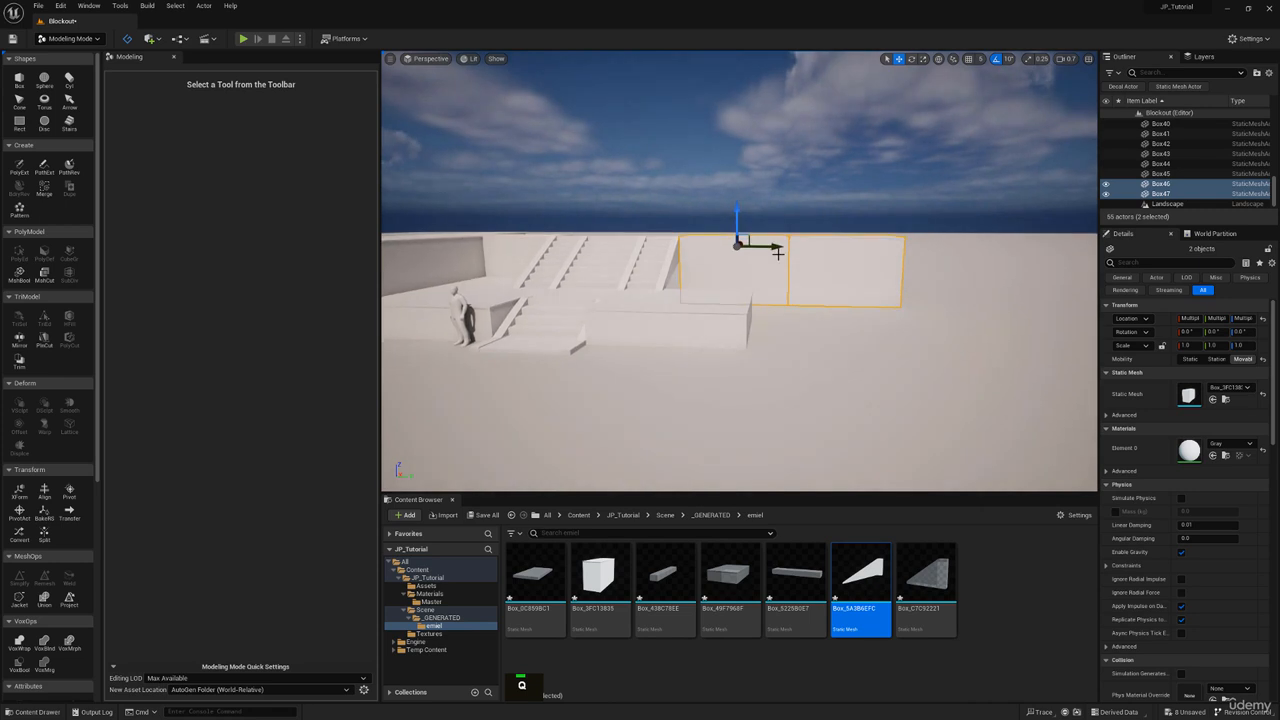
drag(774, 247, 710, 246)
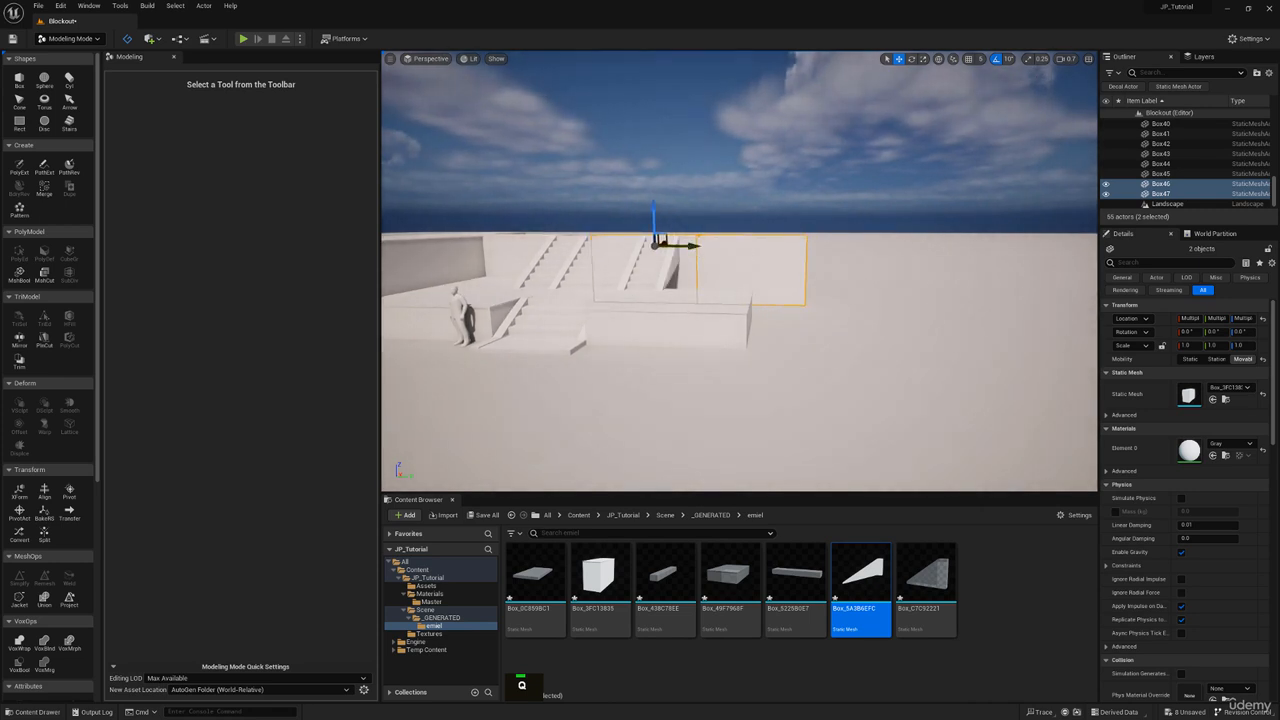
Duplicate the outer block of this wall and rotate the copy about 90 degrees around the Z axis
click(752, 270)
key(e)
mouse_move(752, 270)
right_down()
mouse_move(722, 322)
mouse_move(763, 253)
right_up()
key(w)
key(d)
key(e)
key(ctrl+v)
drag(730, 288, 690, 282)
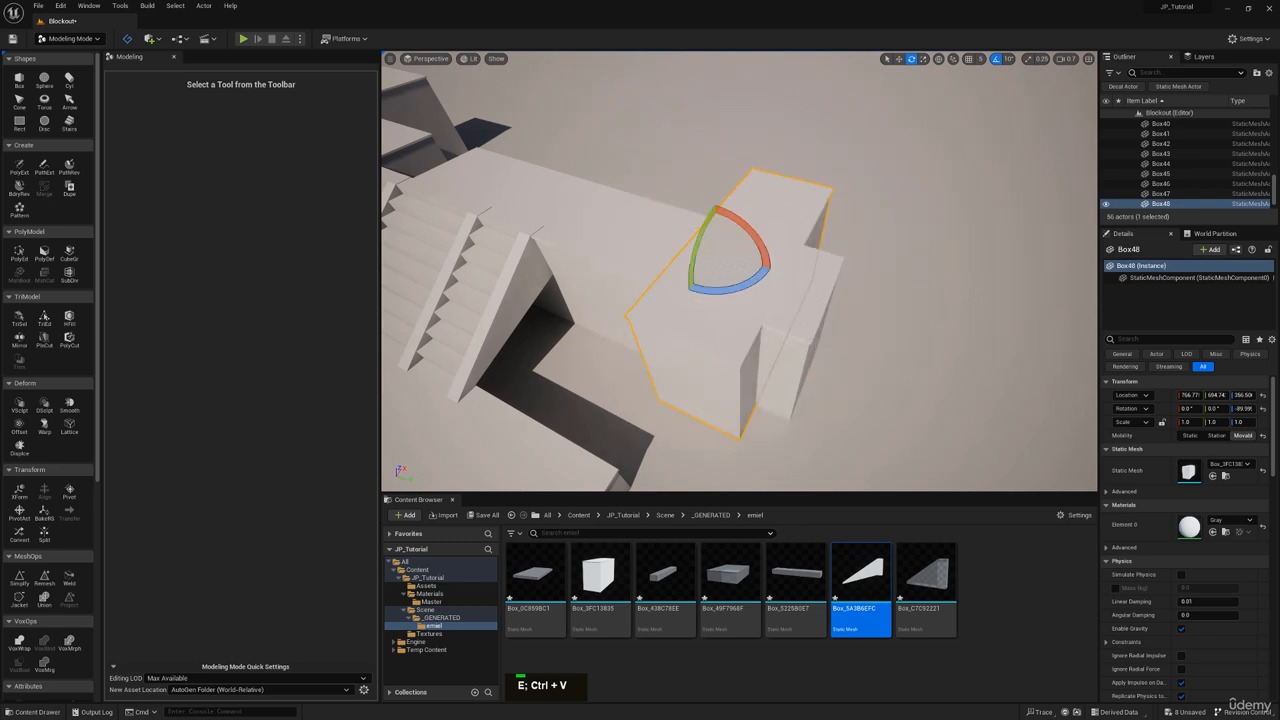
Move the rotated block to the wall's outer end, at about 846 on X and 976 on Y
key(w)
right_drag(815, 283, 747, 282)
key(d)
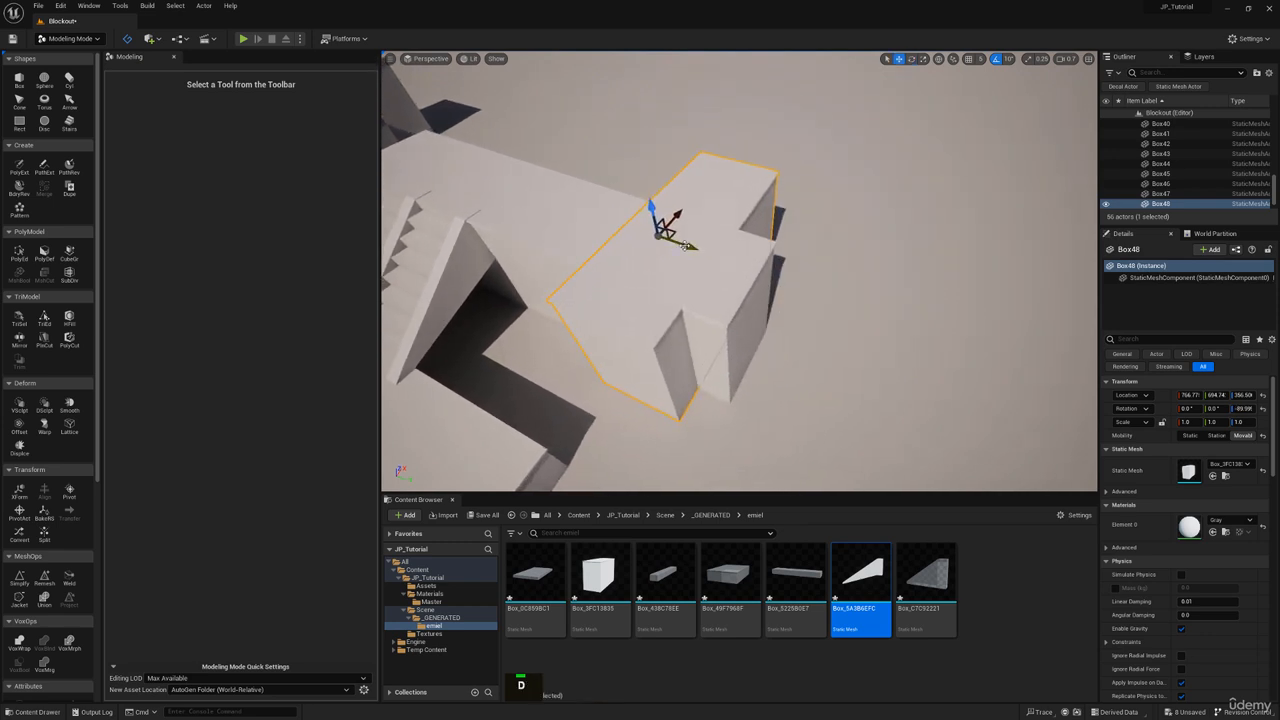
drag(685, 246, 780, 276)
key(a)
right_drag(780, 276, 890, 190)
key(q)
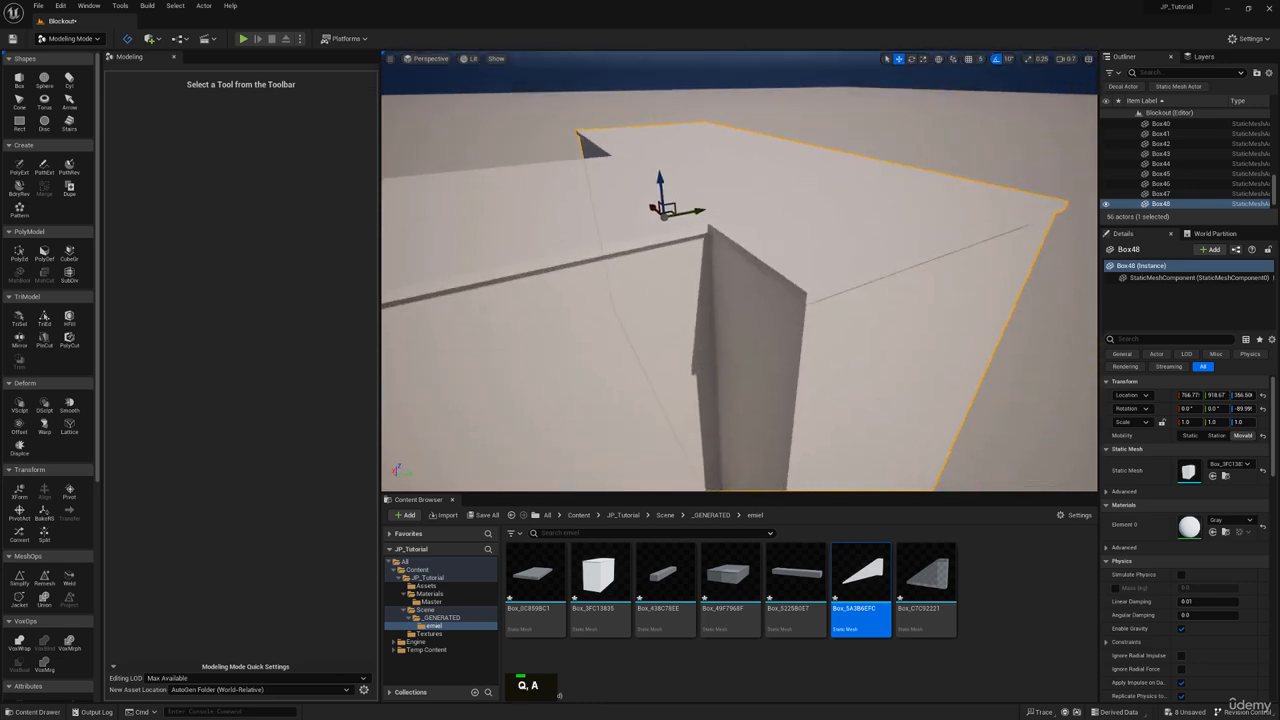
drag(692, 199, 741, 193)
right_drag(741, 193, 674, 224)
key(e)
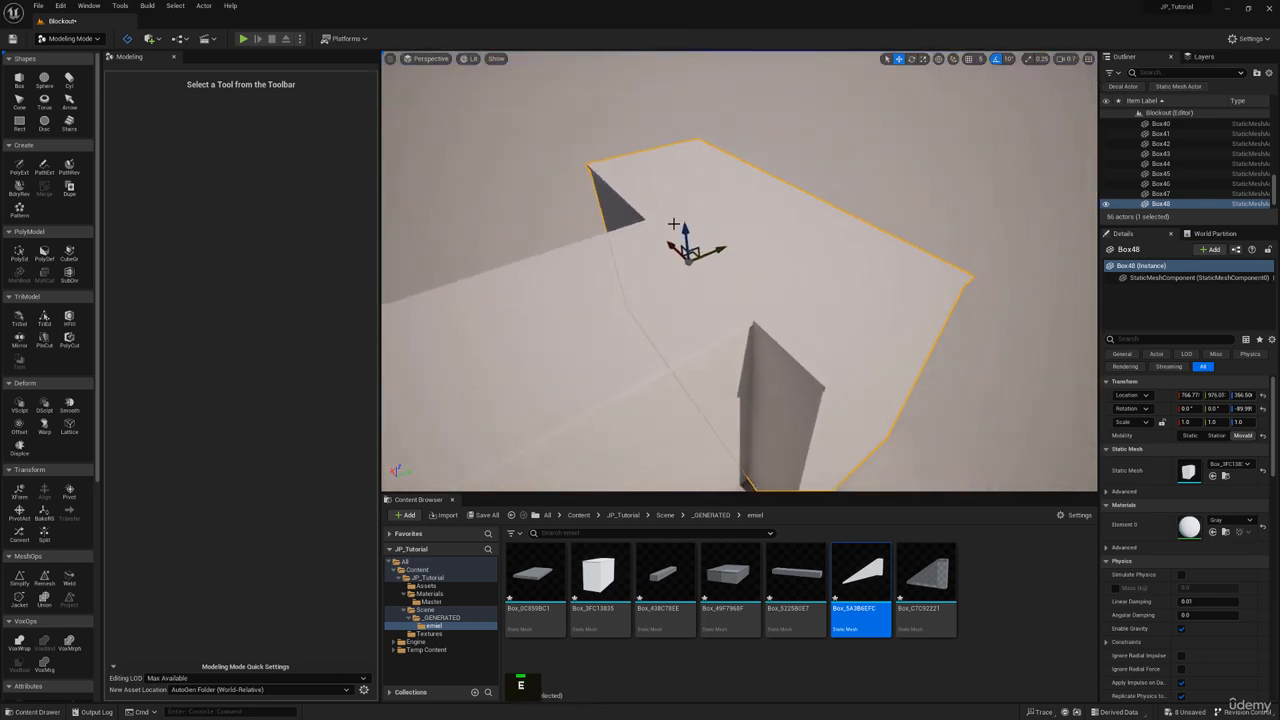
drag(670, 245, 636, 225)
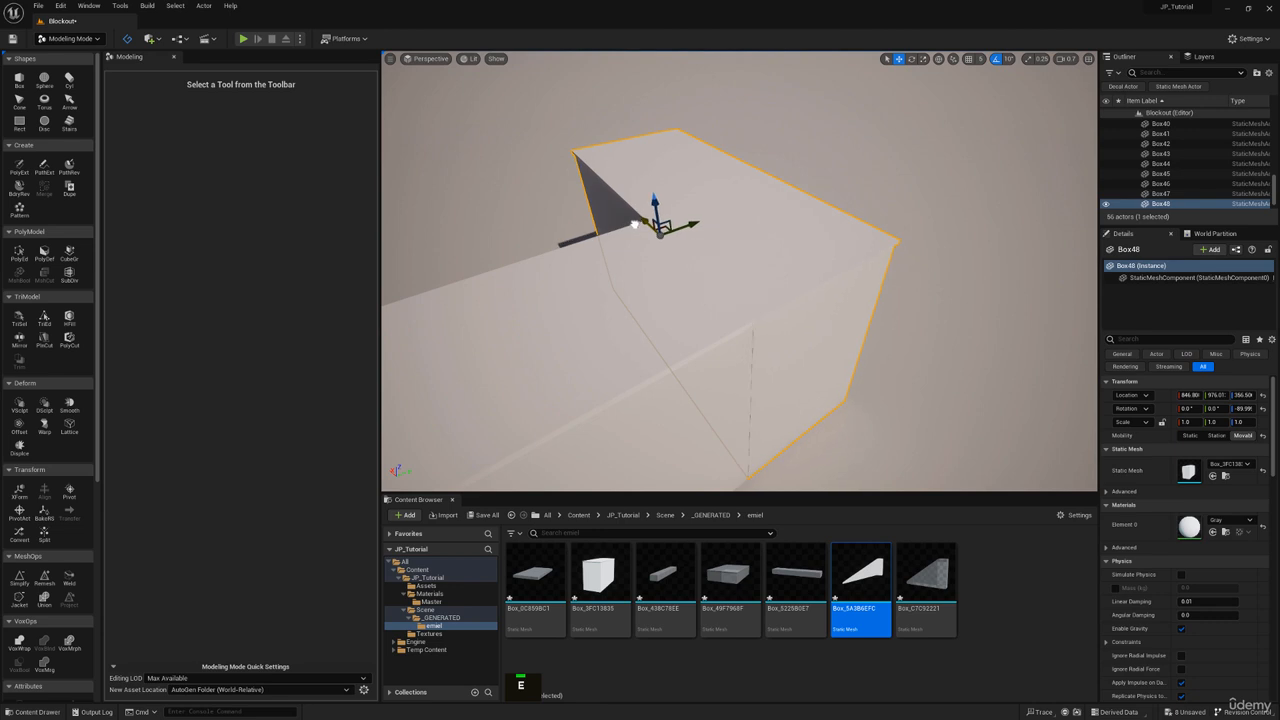
Select the three blocks of the new wall and examine how they meet the staircase and lower platform
mouse_move(780, 209)
right_down()
mouse_move(770, 212)
mouse_move(780, 209)
right_up()
ctrl+click(712, 148)
ctrl+click(697, 141)
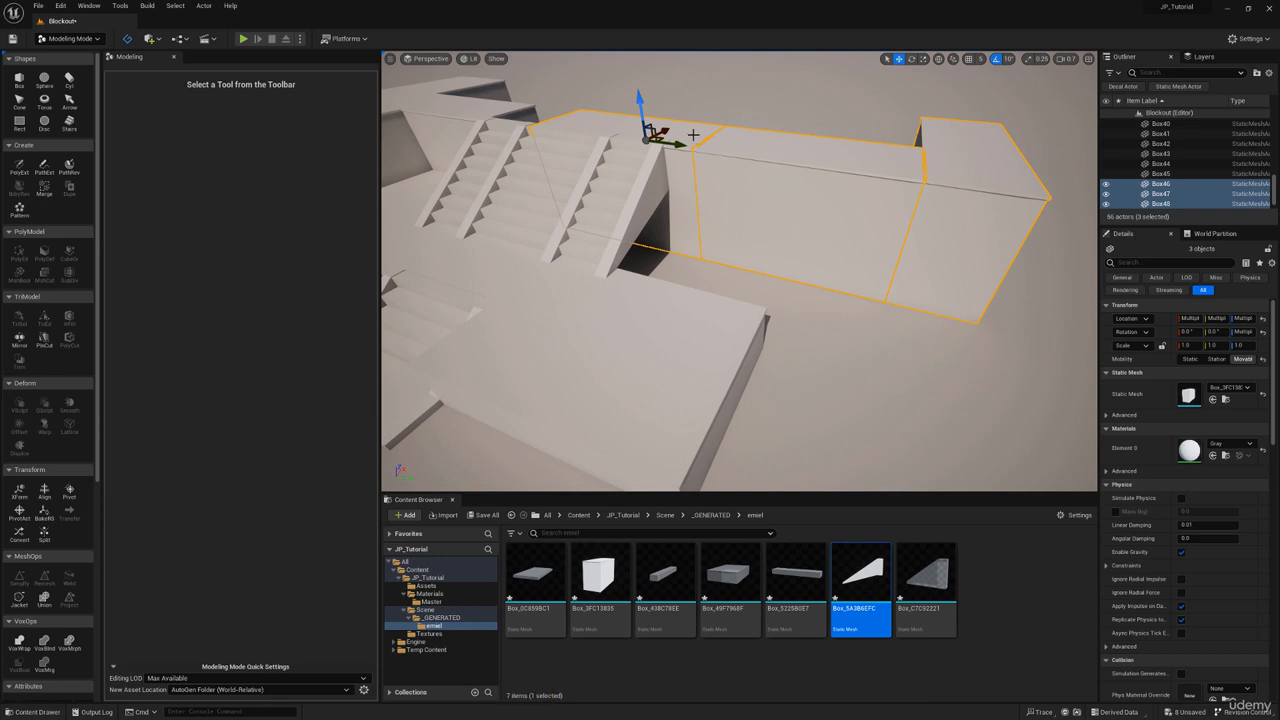
right_drag(703, 190, 703, 194)
key(q)
right_drag(830, 261, 648, 267)
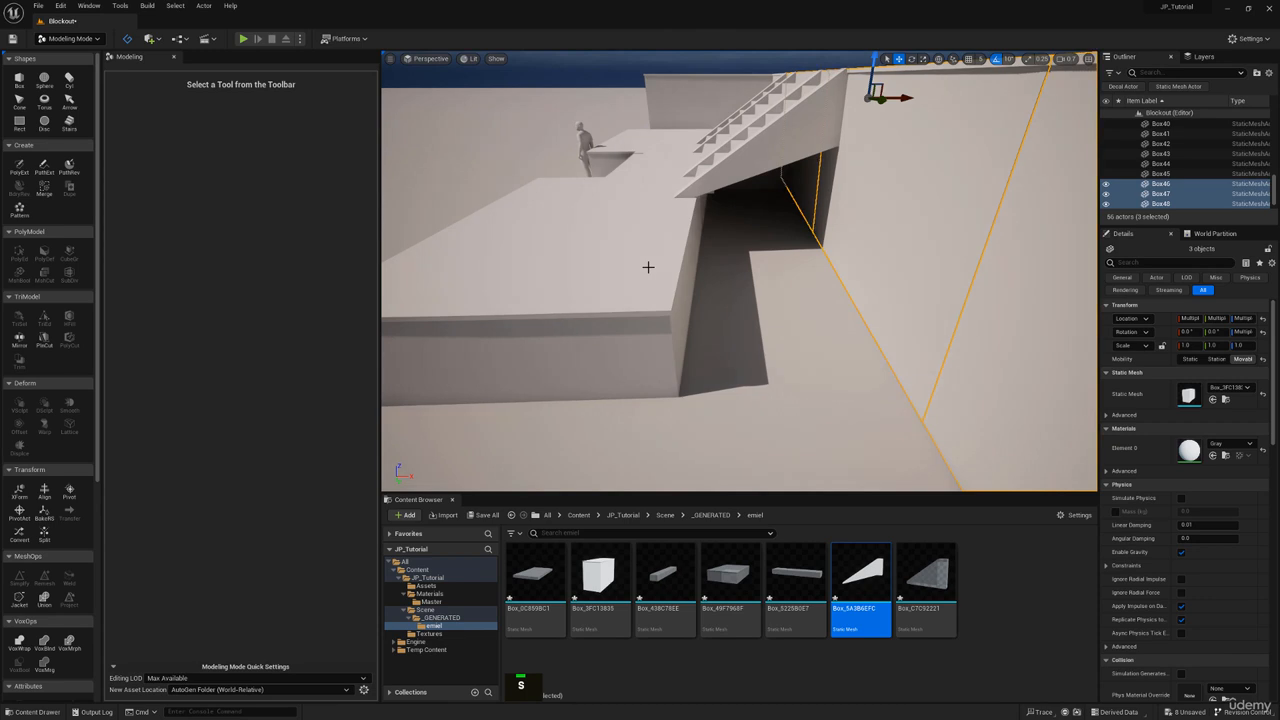
Duplicate the lower platform and move the copy back along X to about 518, filling the space before the wall
click(645, 262)
key(ctrl+c)
key(ctrl+v)
drag(614, 250, 817, 253)
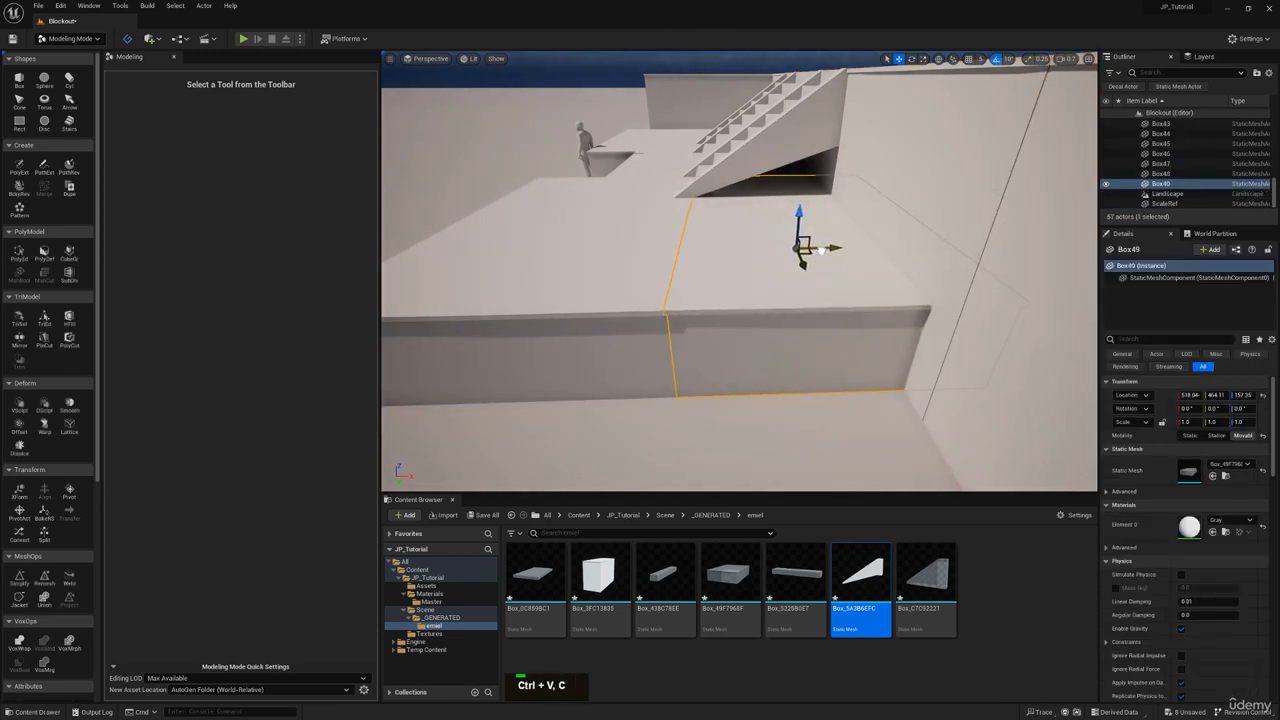
Examine the extended platform and the wall behind it from the front of the scene
key(s)
right_drag(821, 250, 935, 218)
key(q)
key(a)
key(w)
right_drag(900, 262, 893, 271)
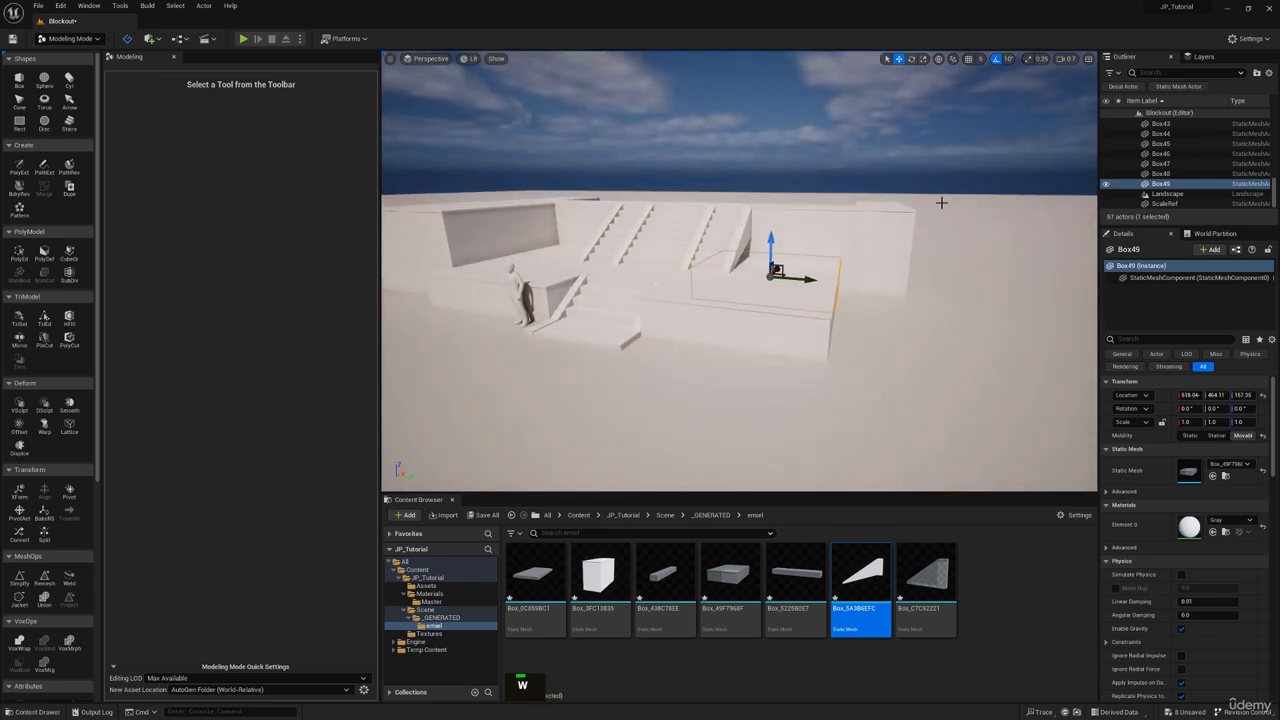
key(w)
mouse_move(941, 203)
right_down()
mouse_move(918, 188)
mouse_move(950, 192)
right_up()
key(a)
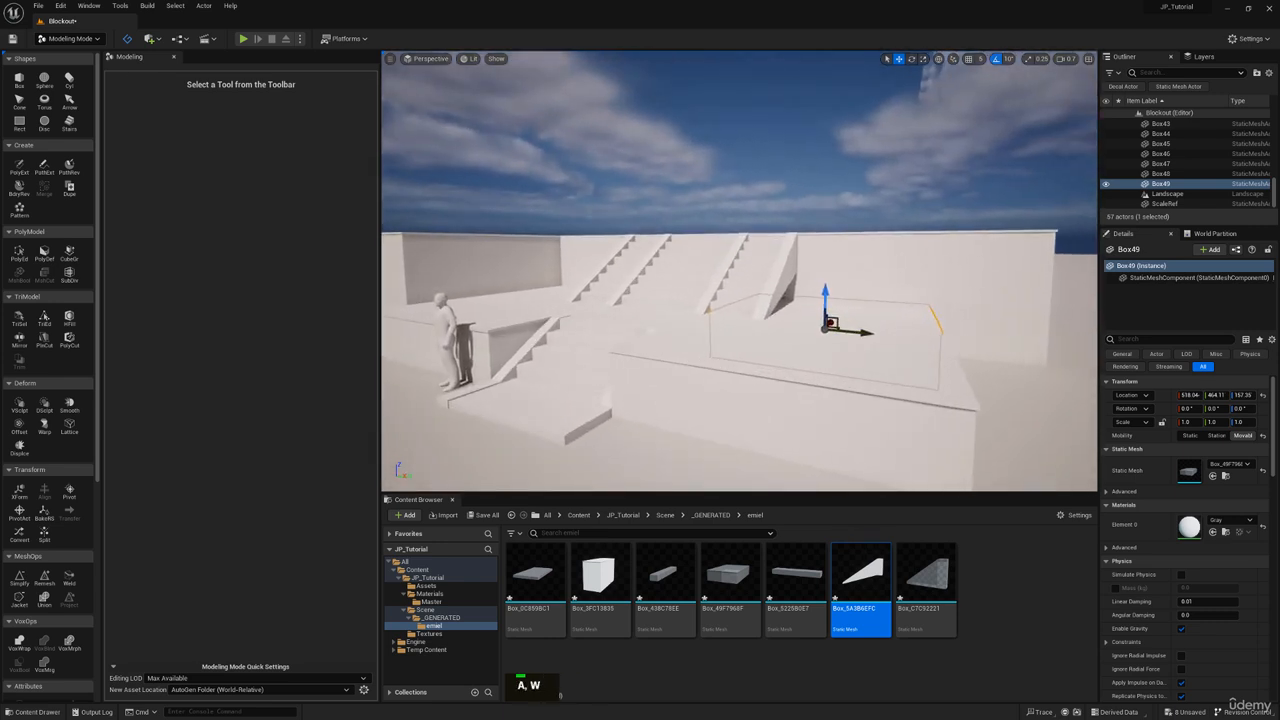
Try extending the stair stringer beside the new wall down to the platform by lowering its back bottom edge with PolyGroup Edit
key(w)
right_drag(836, 270, 766, 220)
key(q)
click(734, 197)
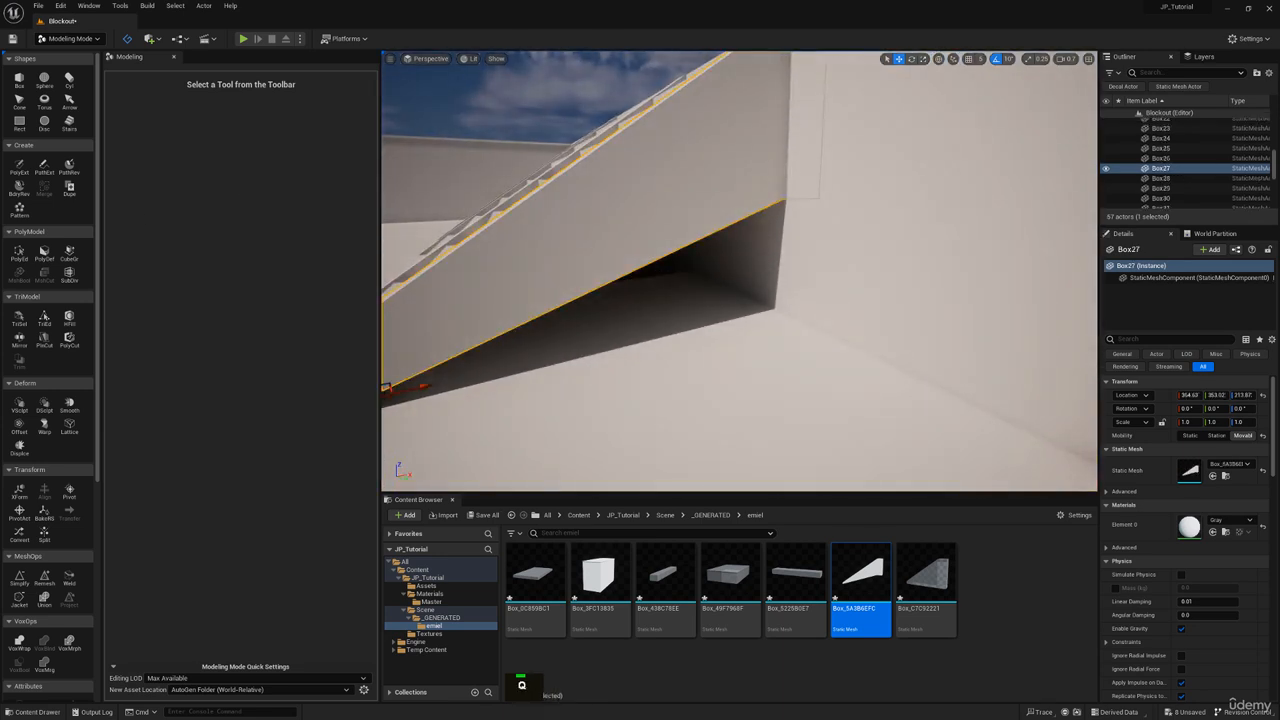
click(20, 254)
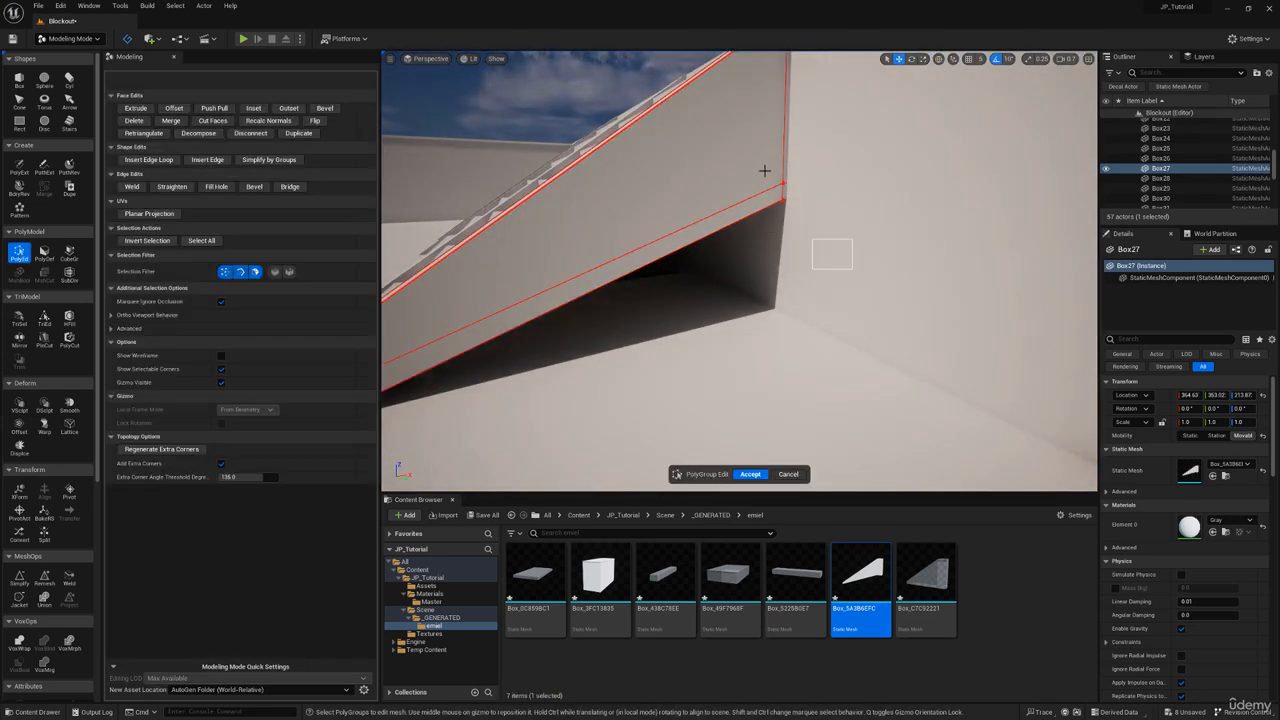
drag(765, 157, 764, 156)
key(s)
right_drag(764, 156, 760, 158)
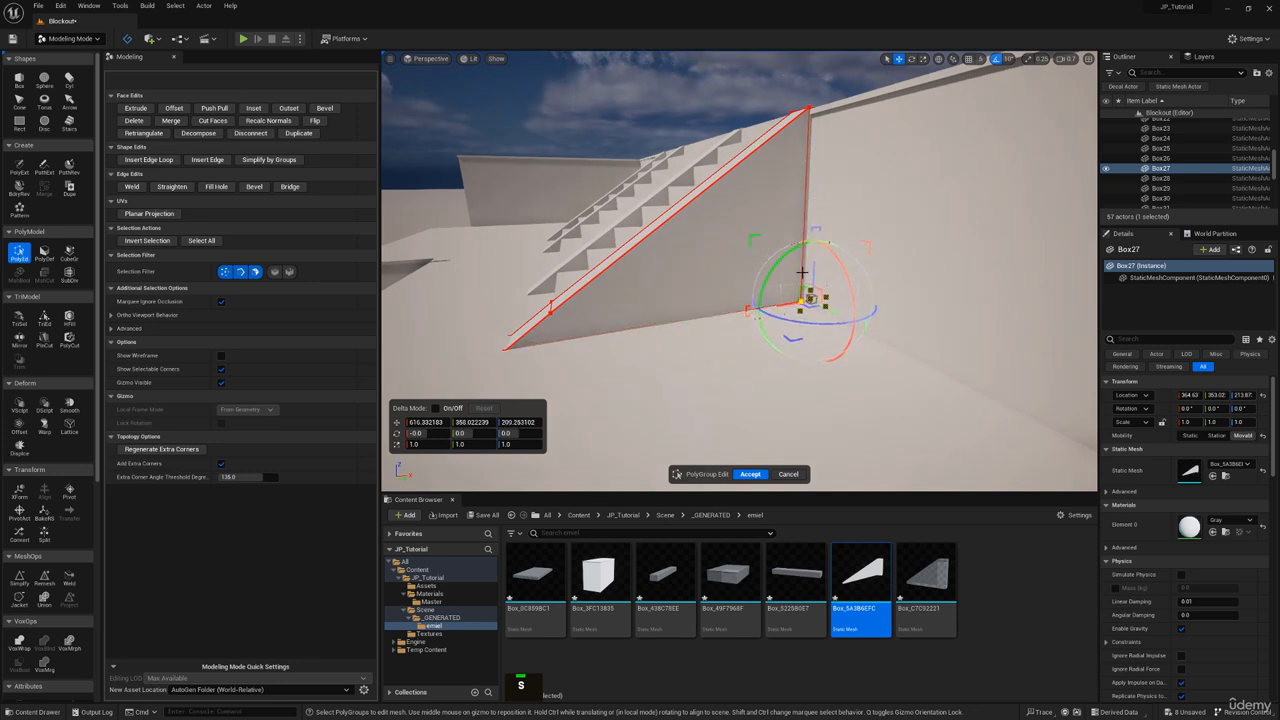
click(750, 474)
Select the stringer on the opposite side of the upper staircase and undo the last stringer mesh edit
right_drag(754, 440, 754, 440)
key(w)
right_drag(677, 166, 677, 166)
key(a)
click(677, 166)
key(s)
key(d)
key(a)
key(ctrl+z)
key(ctrl+z)
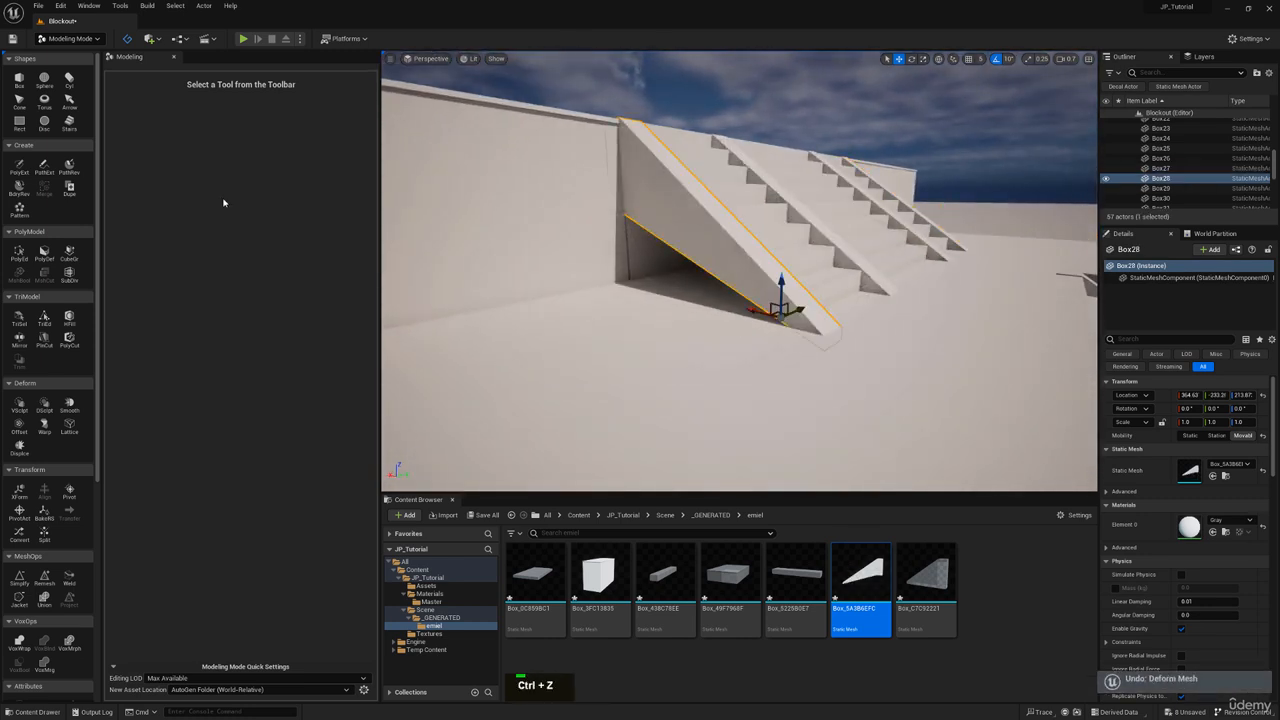
Lower the back bottom edge of the opposite stair stringer to about 209 on Z with PolyGroup Edit and accept the change
click(19, 253)
key(w)
right_drag(740, 270, 786, 260)
click(764, 223)
key(s)
key(d)
right_drag(593, 211, 593, 211)
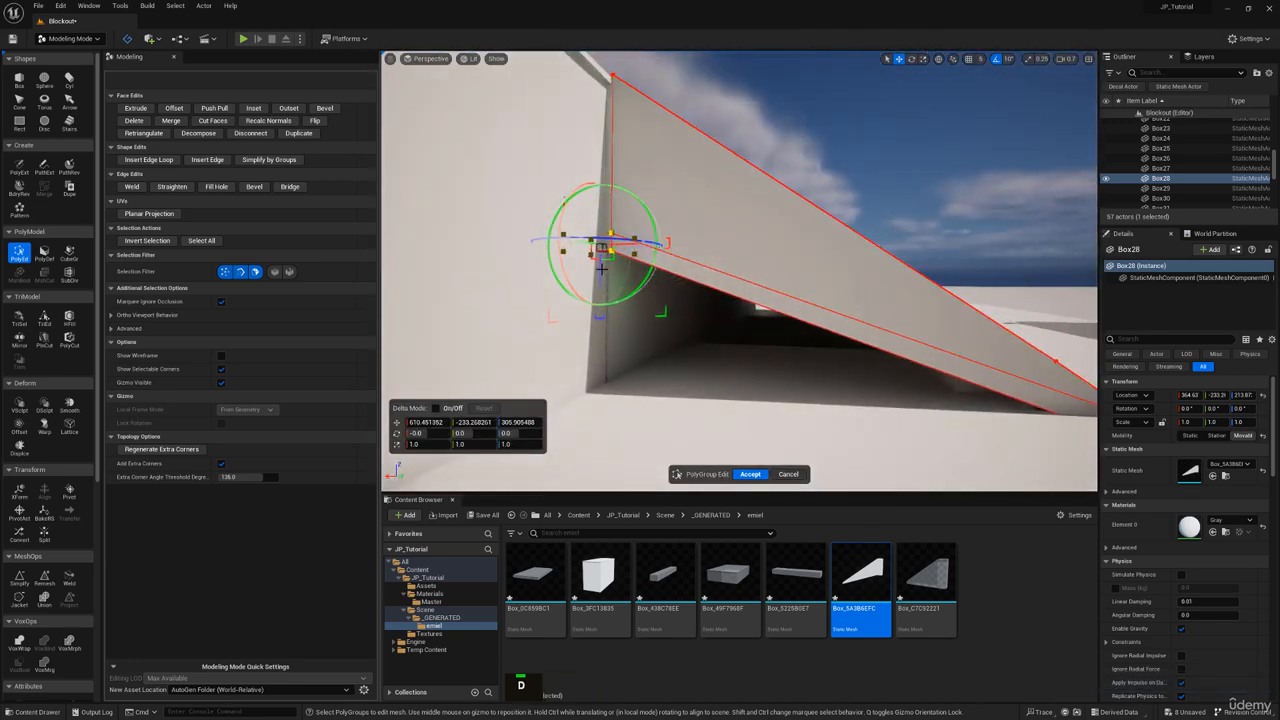
drag(597, 272, 597, 418)
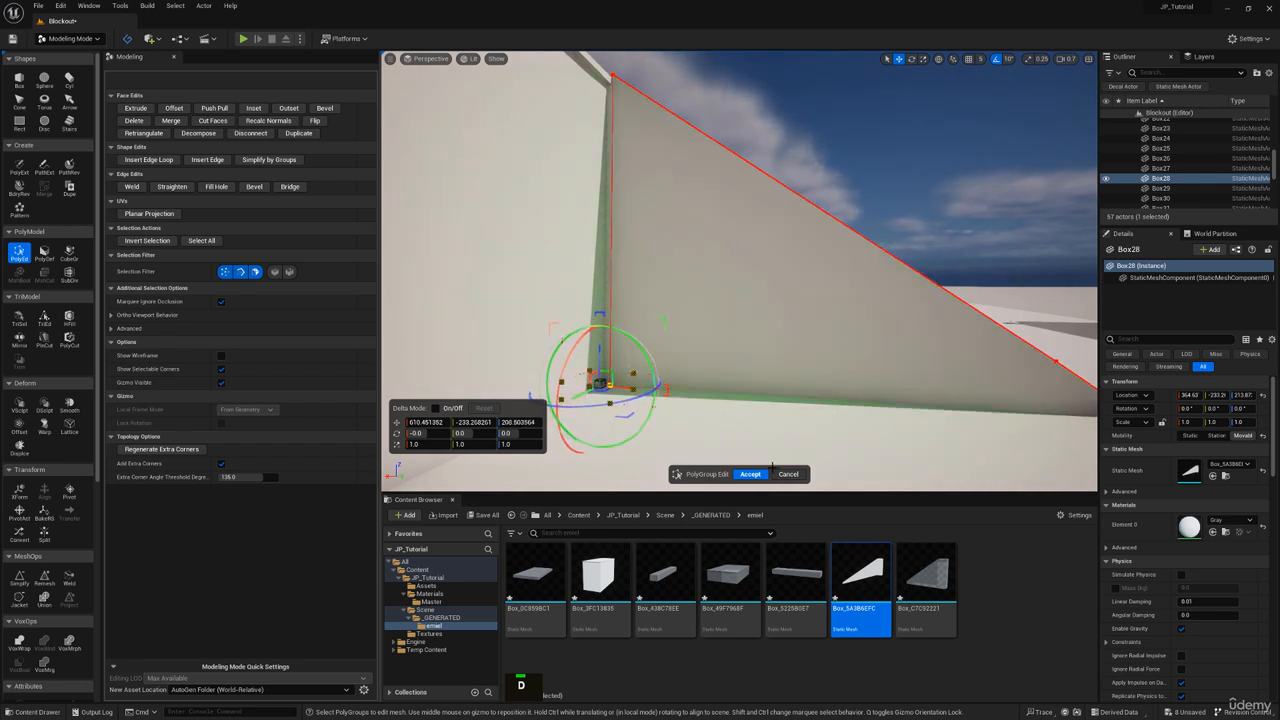
click(757, 475)
Examine the filled stair stringers from the front of the scene and bring up the shrine reference painting for comparison
right_drag(757, 475, 757, 475)
key(w)
key(s)
right_drag(849, 329, 849, 329)
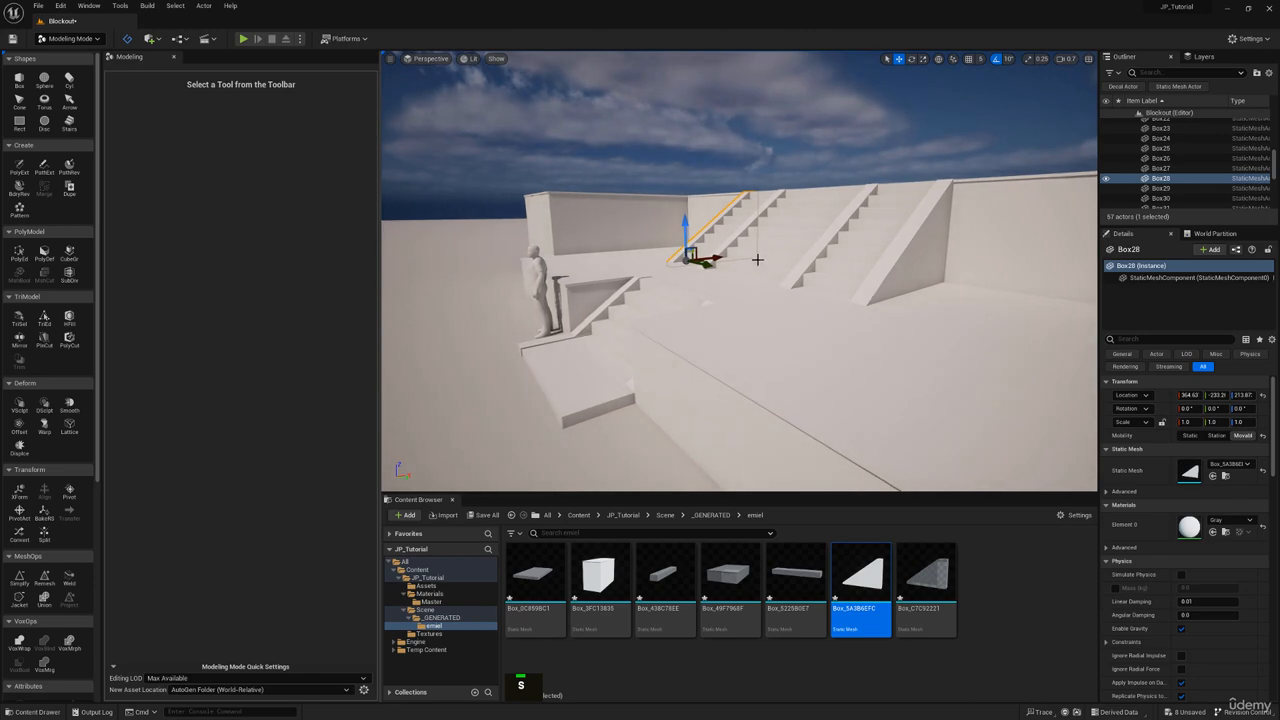
key(w)
right_drag(757, 260, 757, 260)
key(s)
key(e)
right_drag(691, 2, 720, 470)
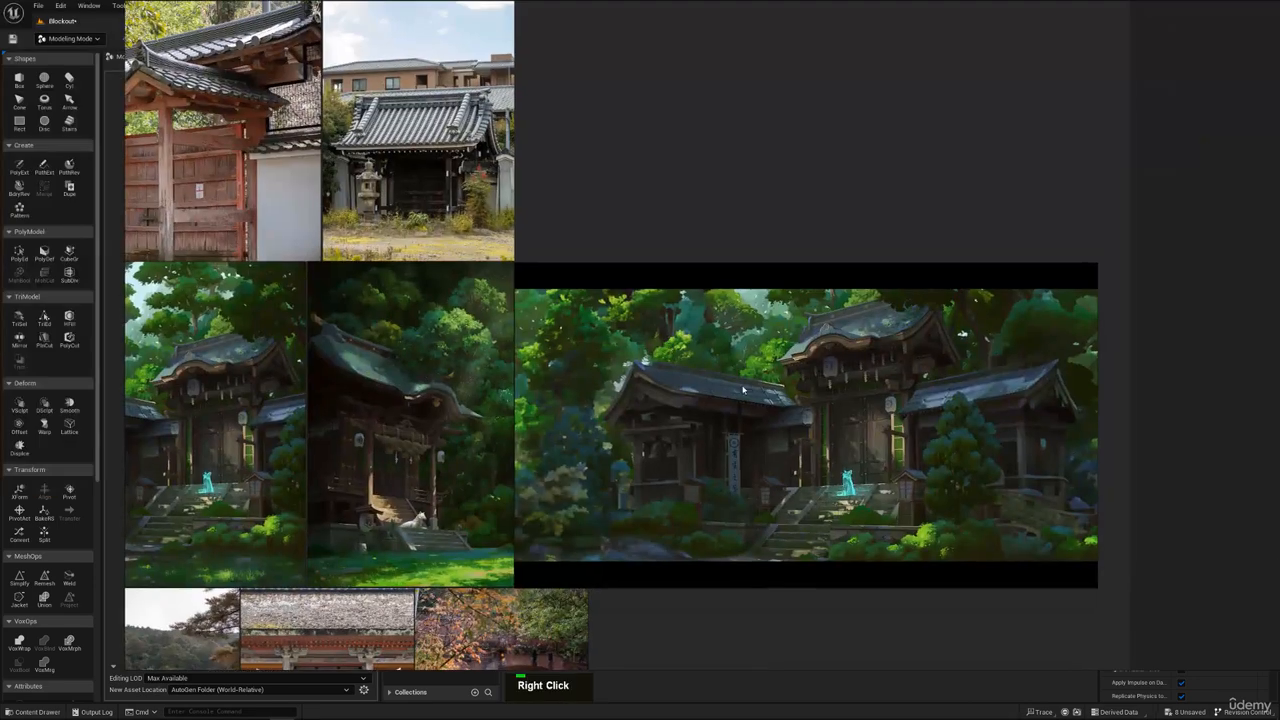
Examine the shrine staircase up close in the reference painting, dismiss the painting, and switch the editor to Selection Mode
scroll(882, 475, up, 4)
middle_drag(882, 475, 790, 436)
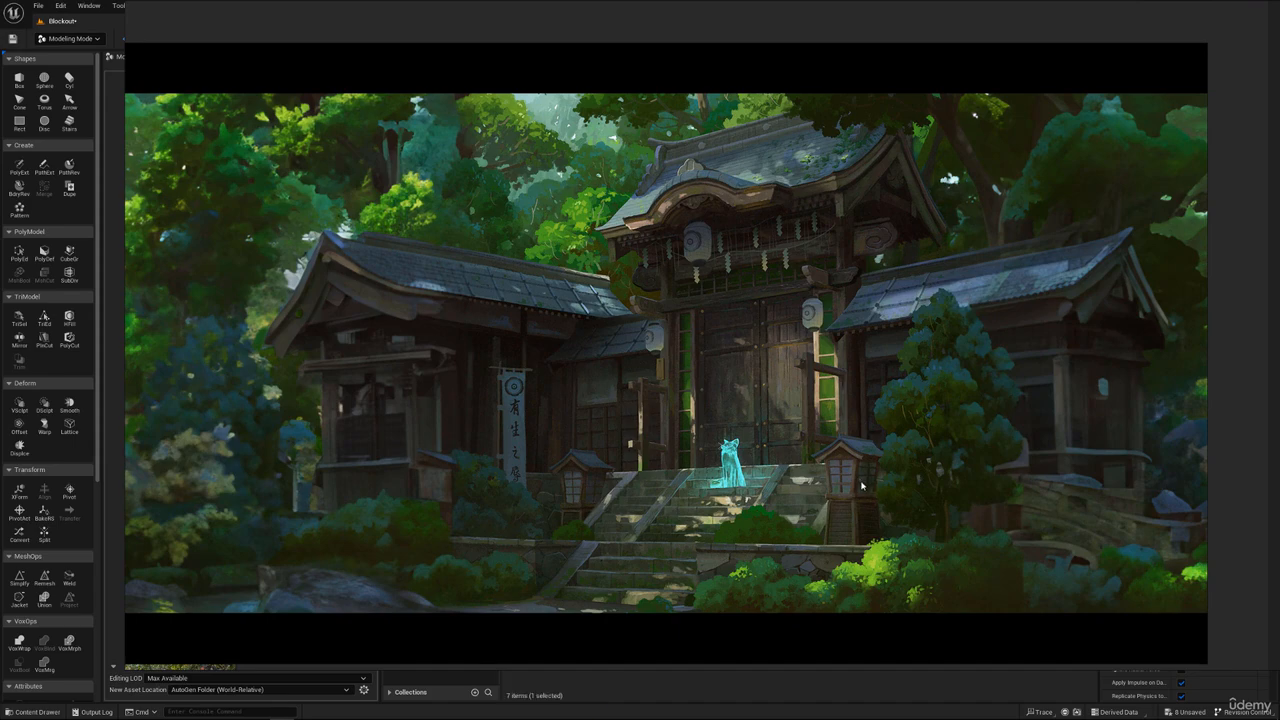
right_drag(861, 485, 850, 2)
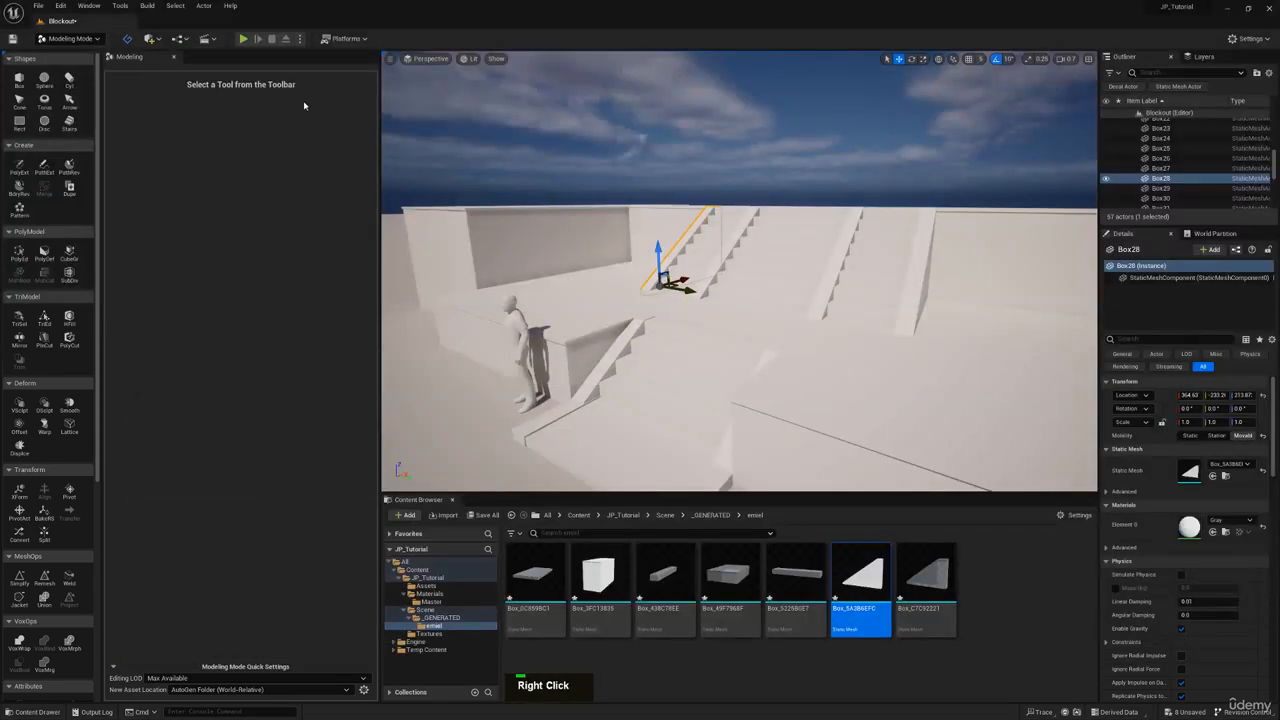
click(85, 41)
click(84, 53)
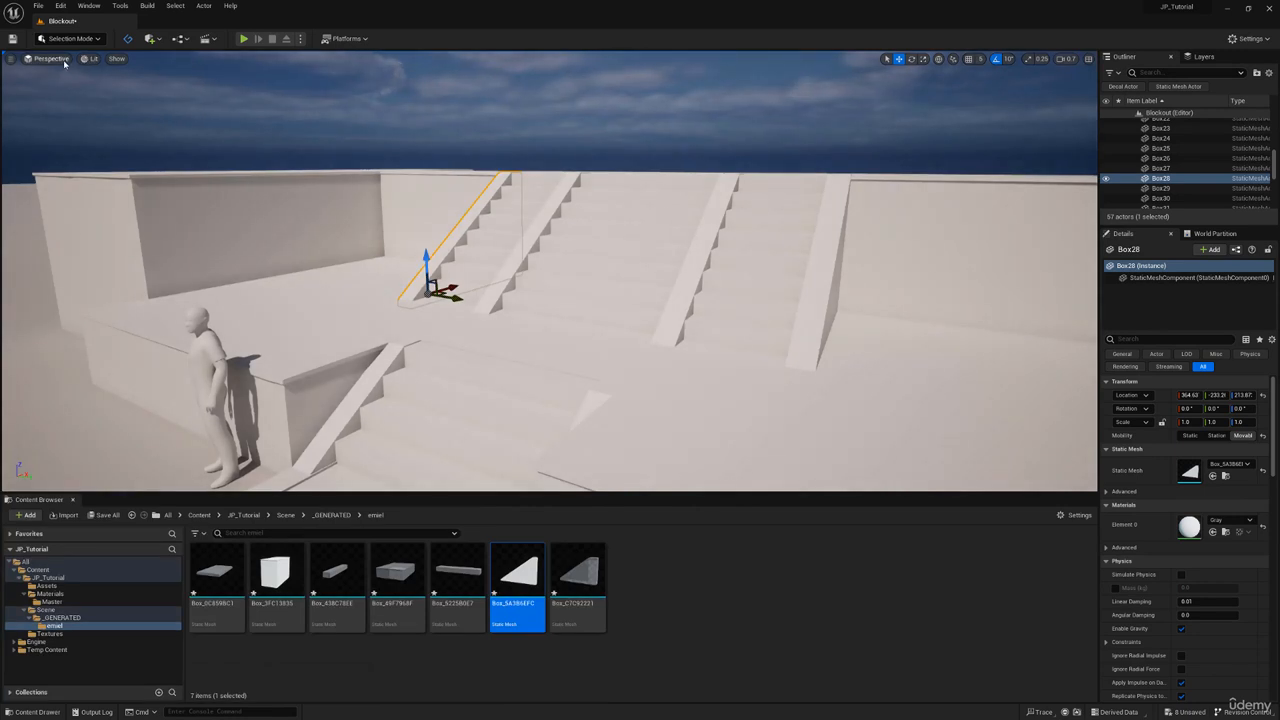
Turn on Game View and inspect the end section of the tall retaining wall beyond the lower platform
right_drag(522, 206, 547, 190)
key(s)
key(g)
key(s)
key(w)
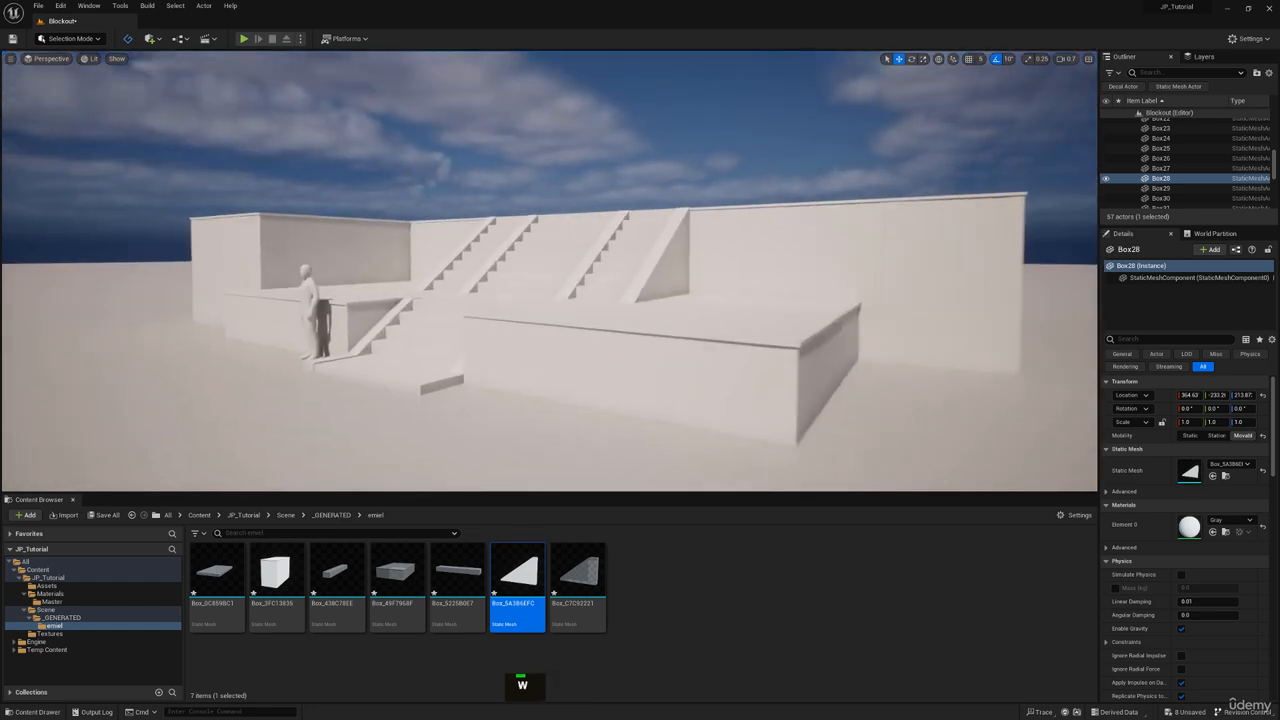
click(985, 269)
key(w)
right_drag(909, 257, 945, 290)
key(e)
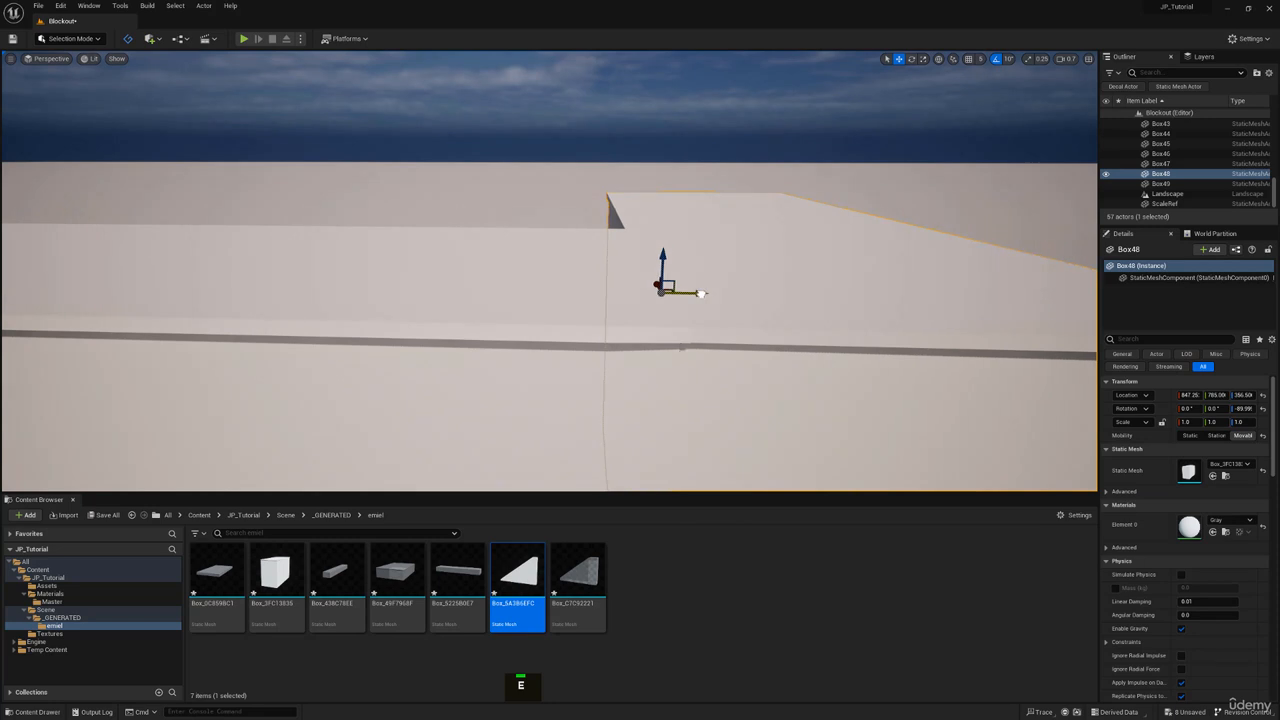
Create a Cine Camera Actor at an overall front view of the blockout and pilot it in the viewport
key(s)
mouse_move(402, 221)
right_down()
mouse_move(376, 196)
mouse_move(402, 221)
right_up()
key(a)
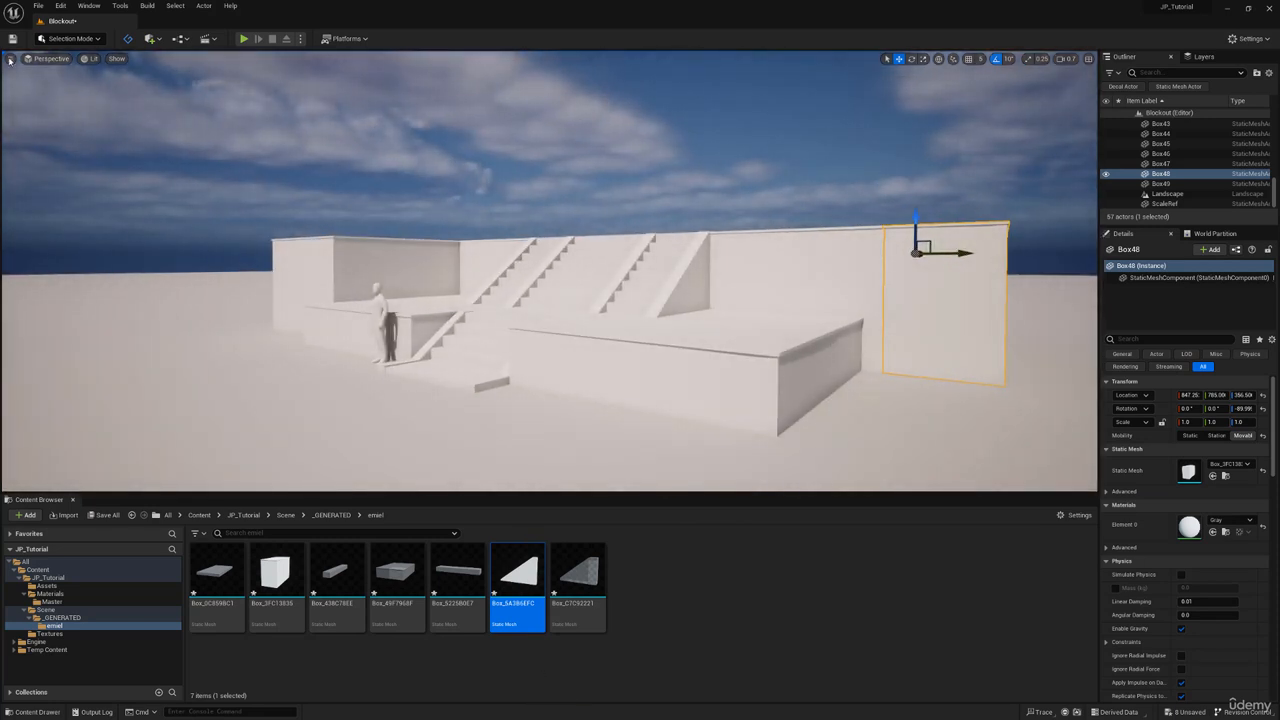
click(10, 60)
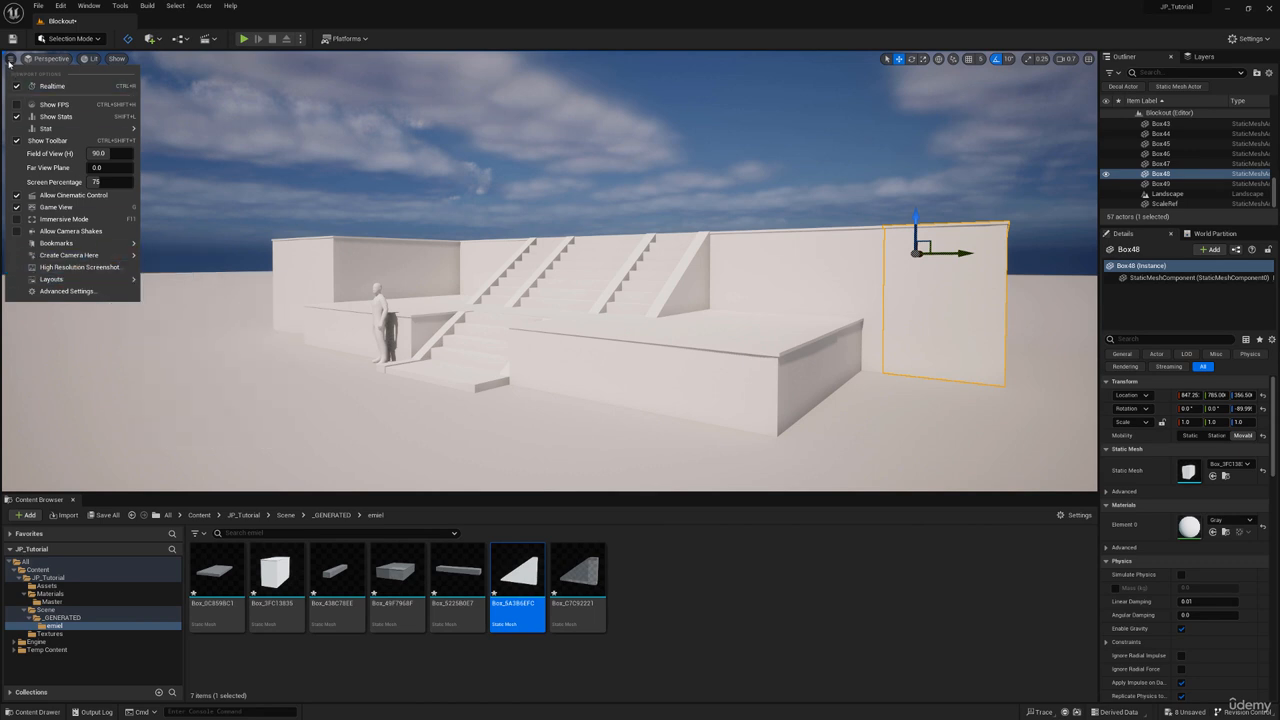
mouse_move(100, 257)
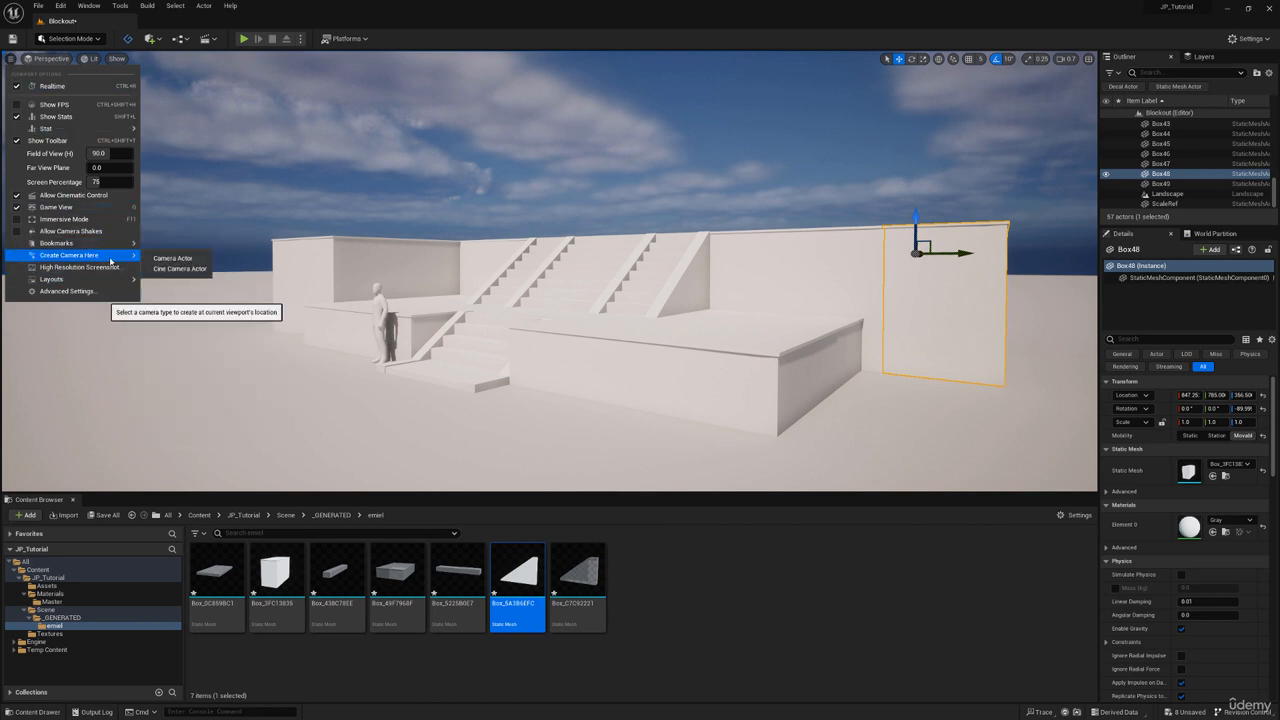
click(178, 269)
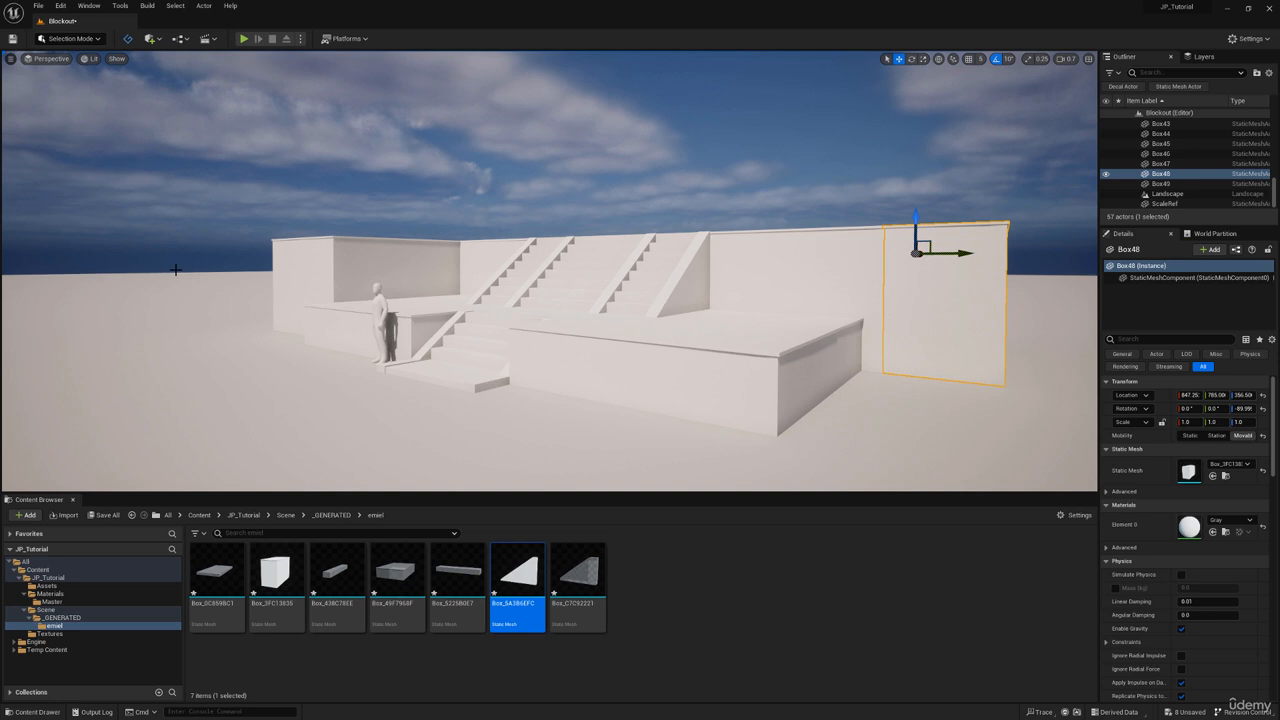
click(64, 60)
click(80, 171)
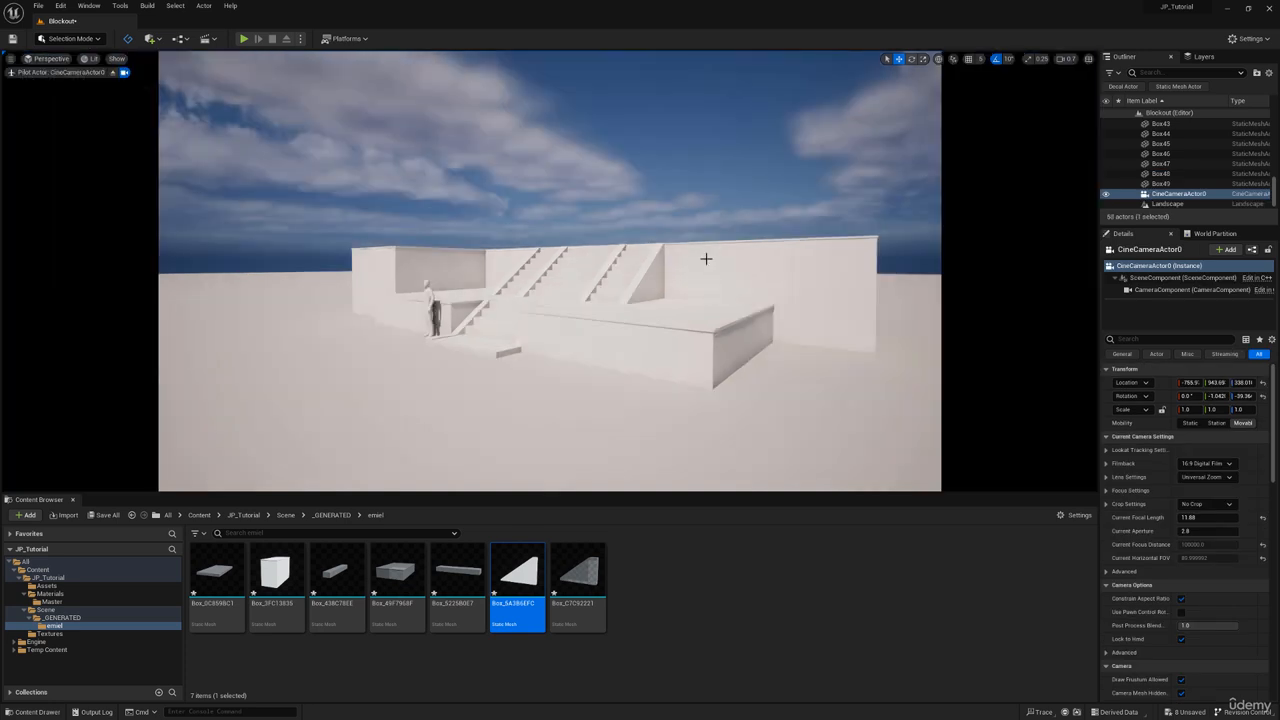
Set the cine camera's filmback sensor width to 24 mm and sensor height to 13.5 mm
drag(1095, 222, 993, 222)
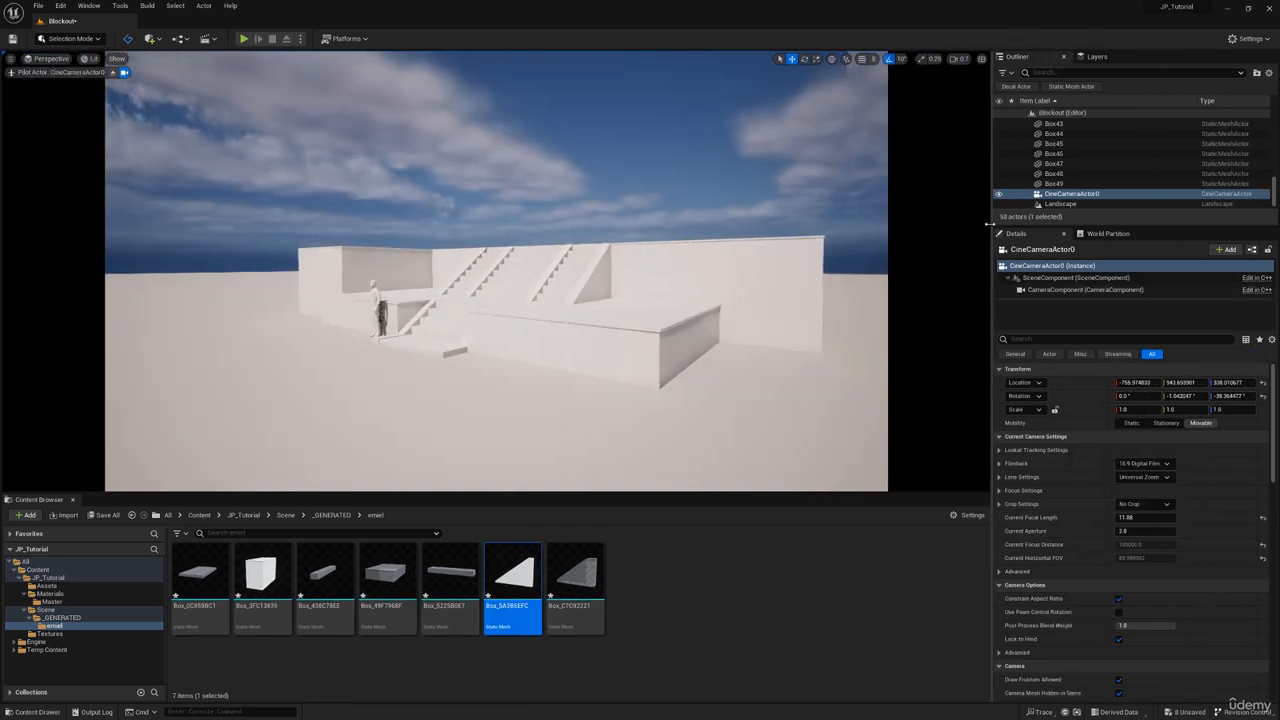
scroll(1006, 435, down, 1)
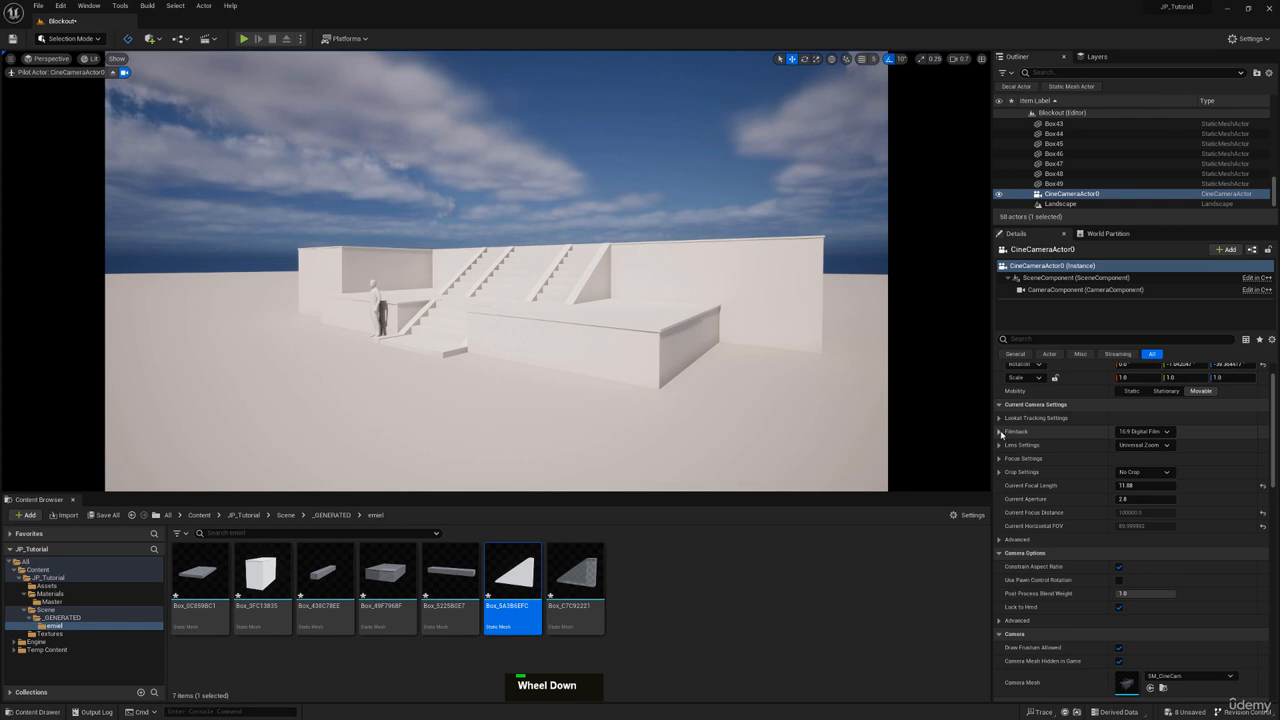
click(999, 431)
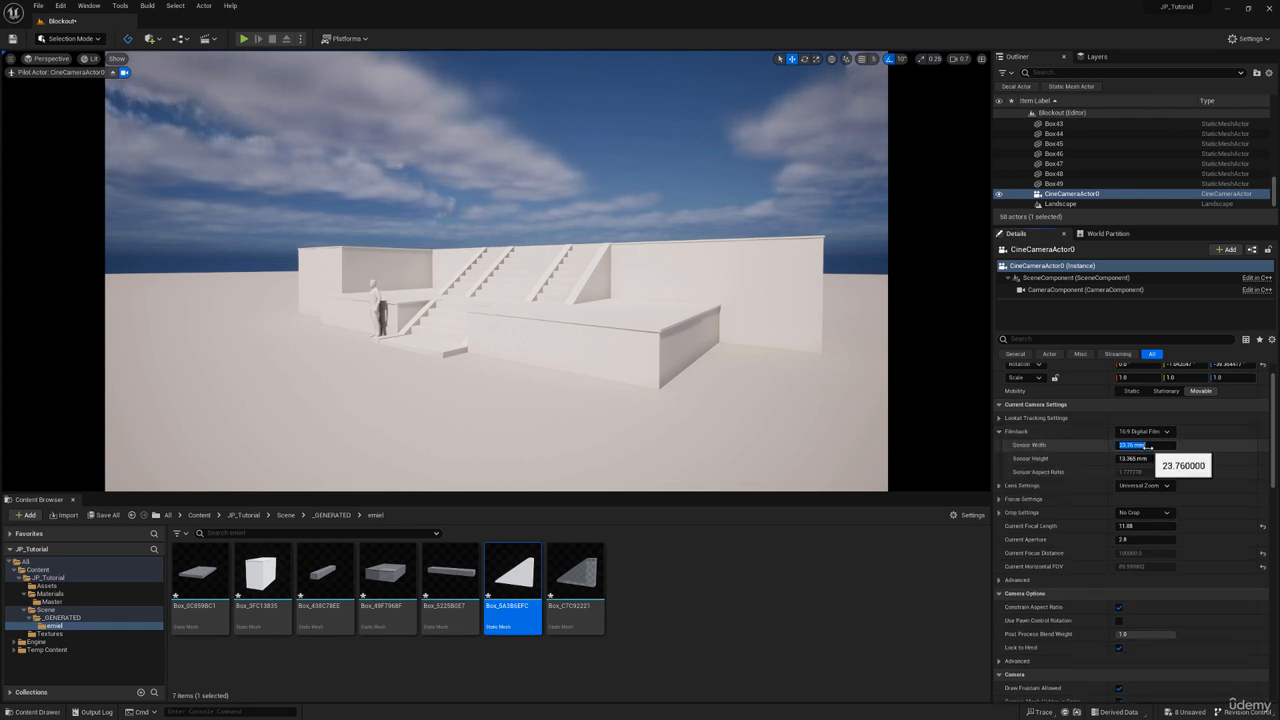
click(1147, 447)
text(24)
key(Return)
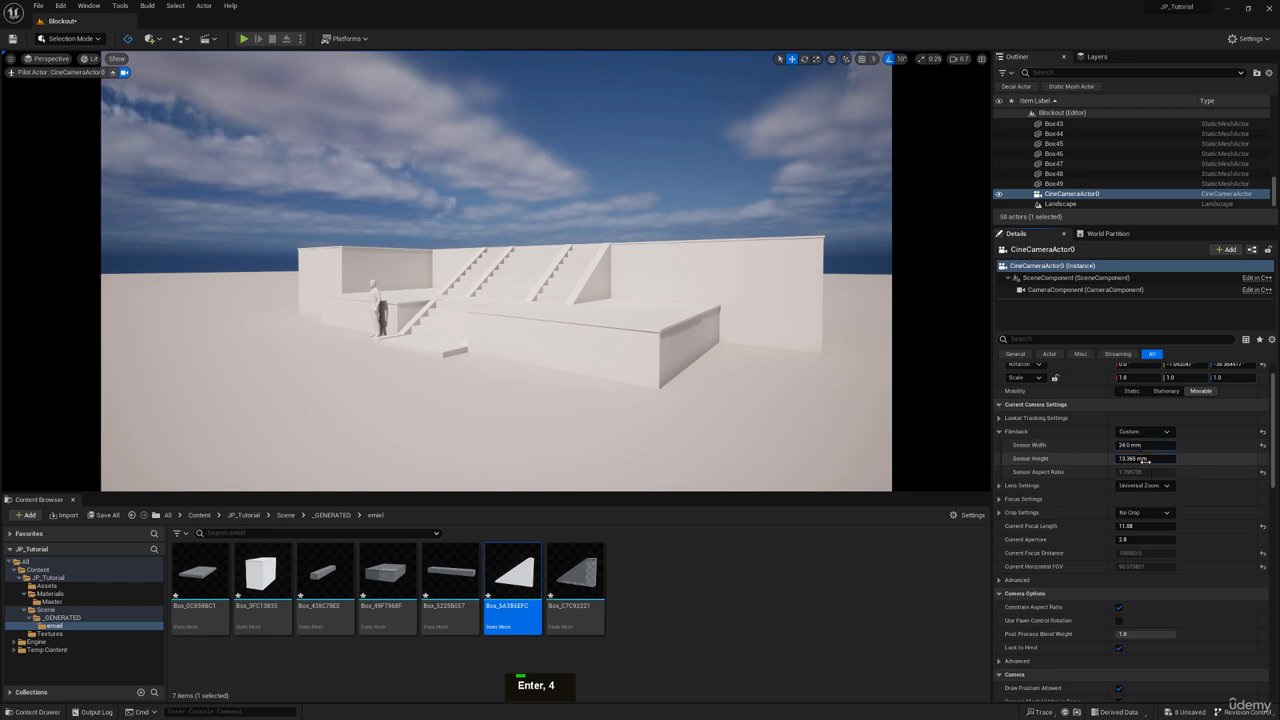
click(1145, 460)
text(13.5)
key(Return)
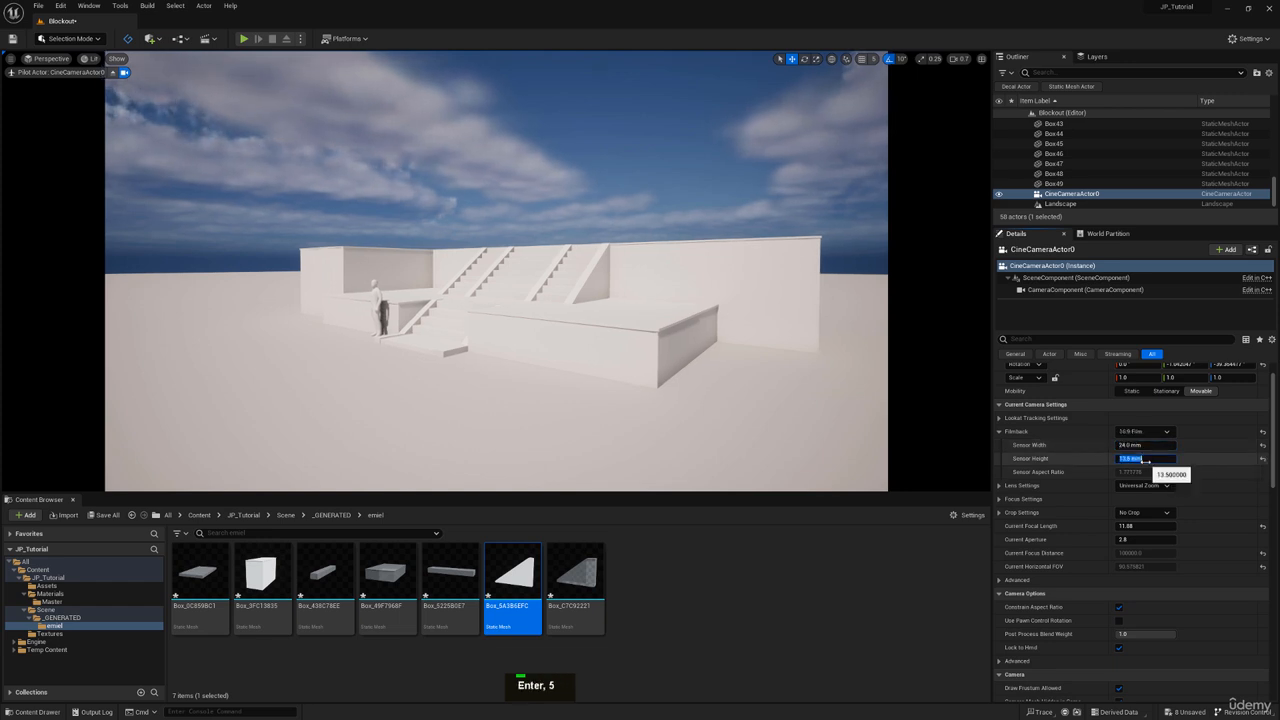
click(999, 431)
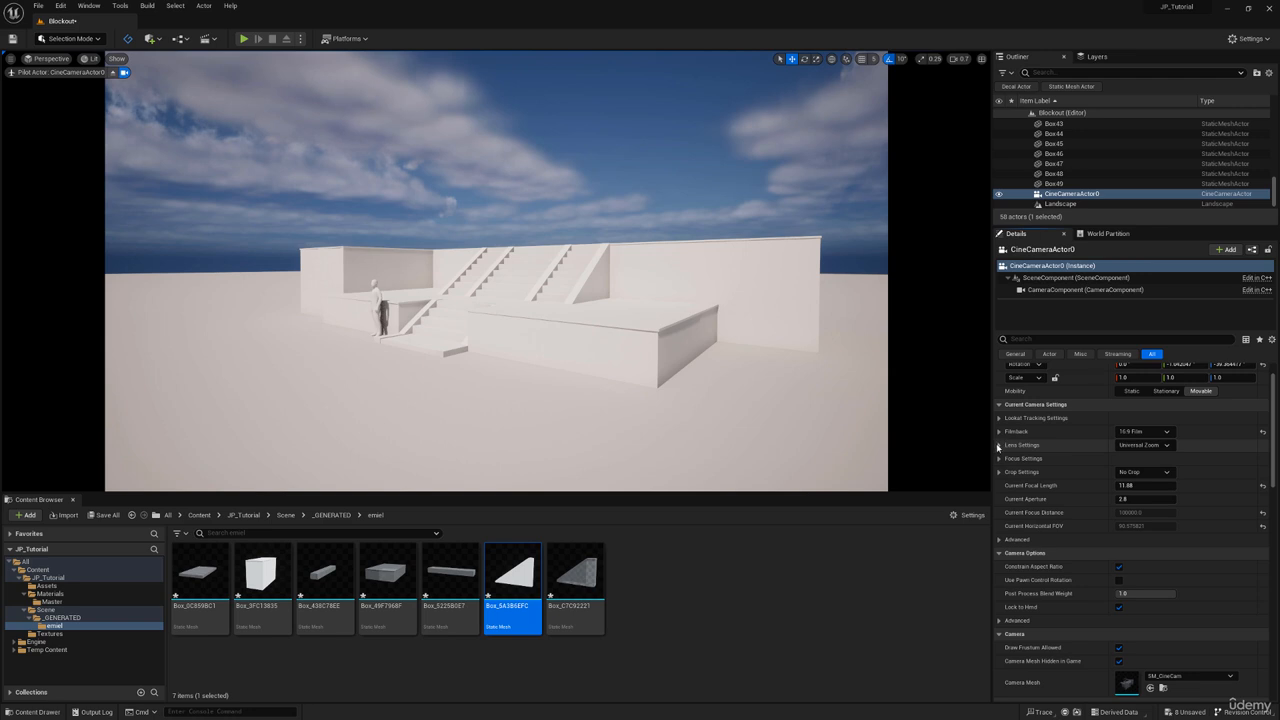
Set the cine camera lens to a minimum and maximum focal length of 45 mm
click(998, 445)
click(1141, 445)
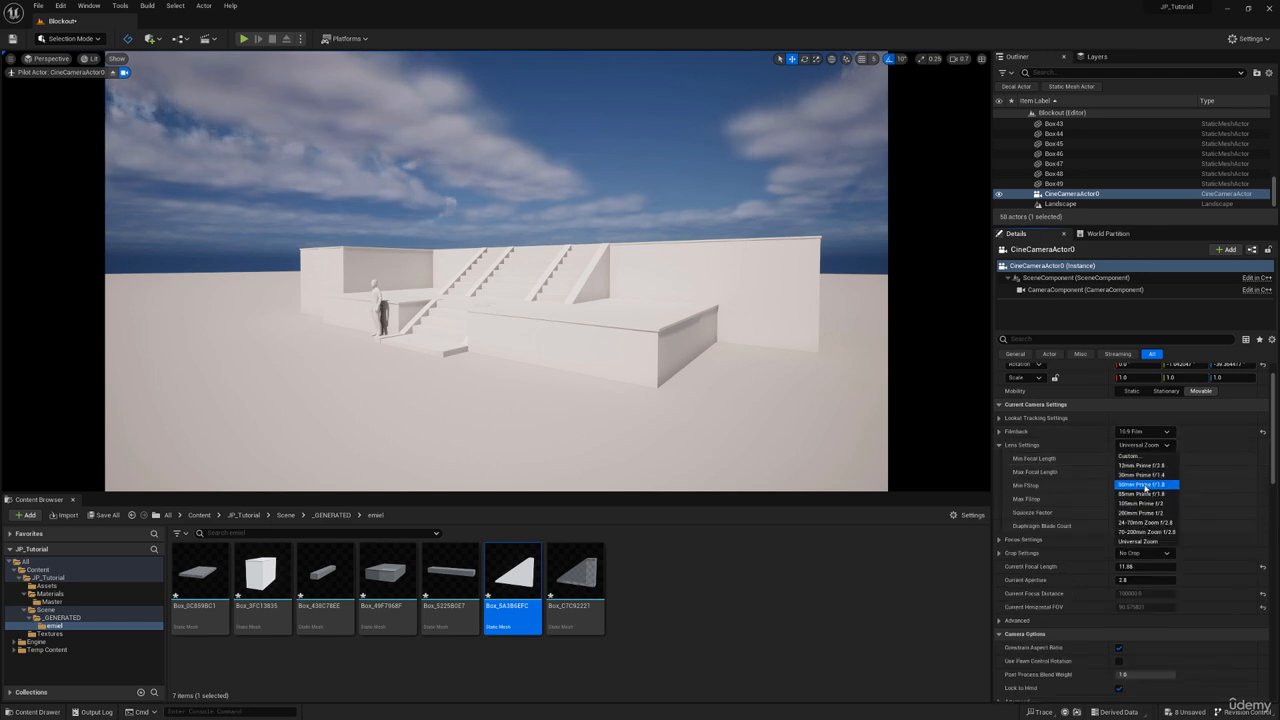
click(1087, 452)
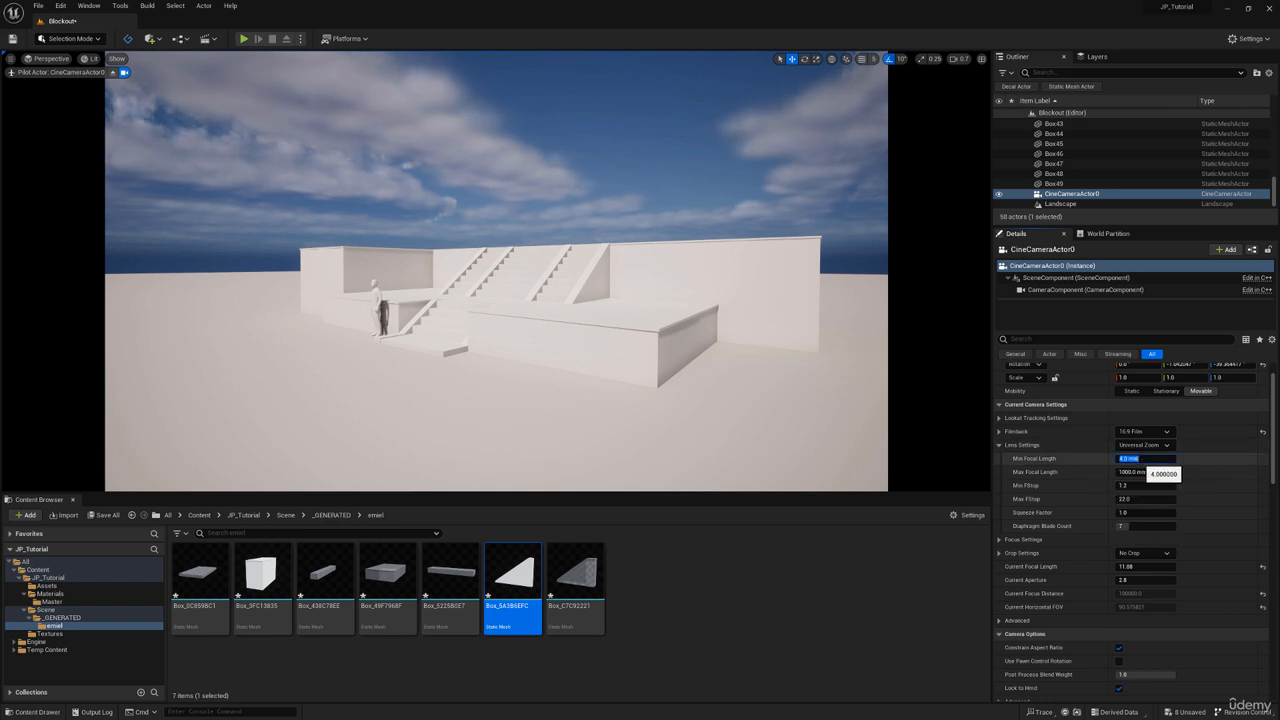
text(45)
click(1138, 471)
text(45)
key(Return)
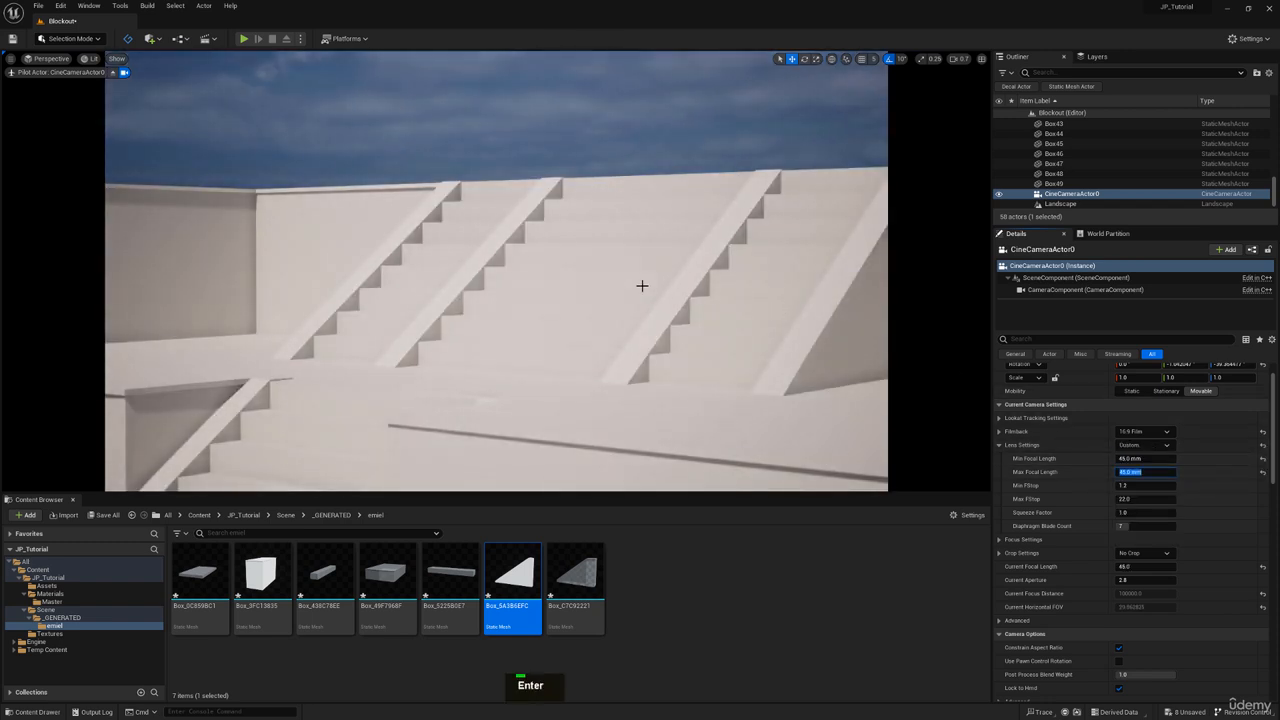
Set the lens's minimum and maximum focal length to 35 mm and reframe the staircase with the camera
key(s)
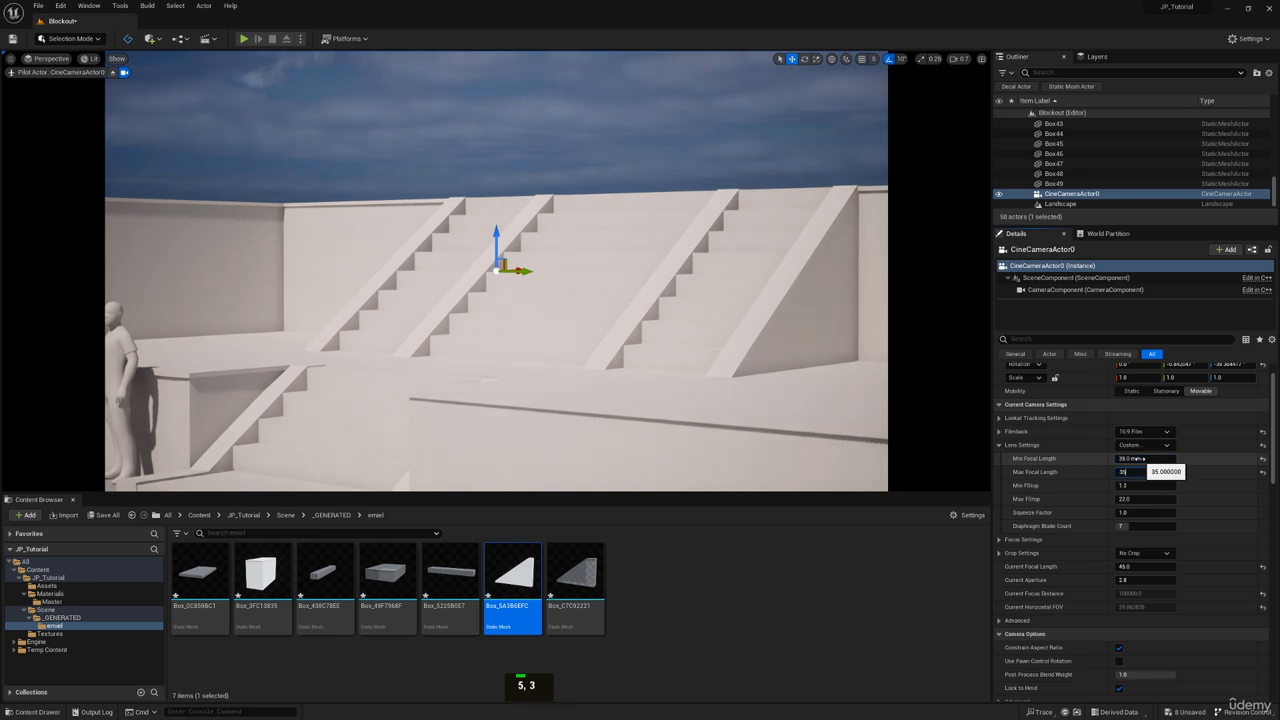
key(Return)
key(a)
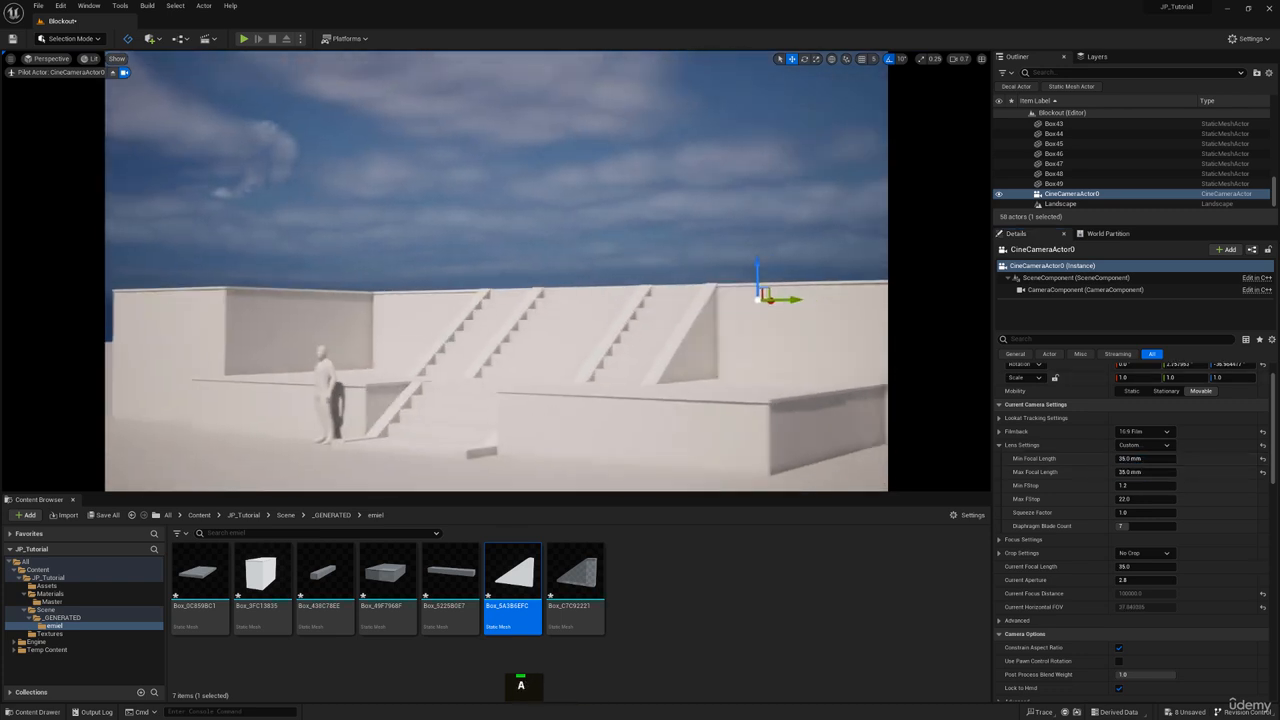
key(w)
Apply the 50mm Prime f/1.8 lens preset and reposition the camera to fit the stairs and lower platform
click(1140, 445)
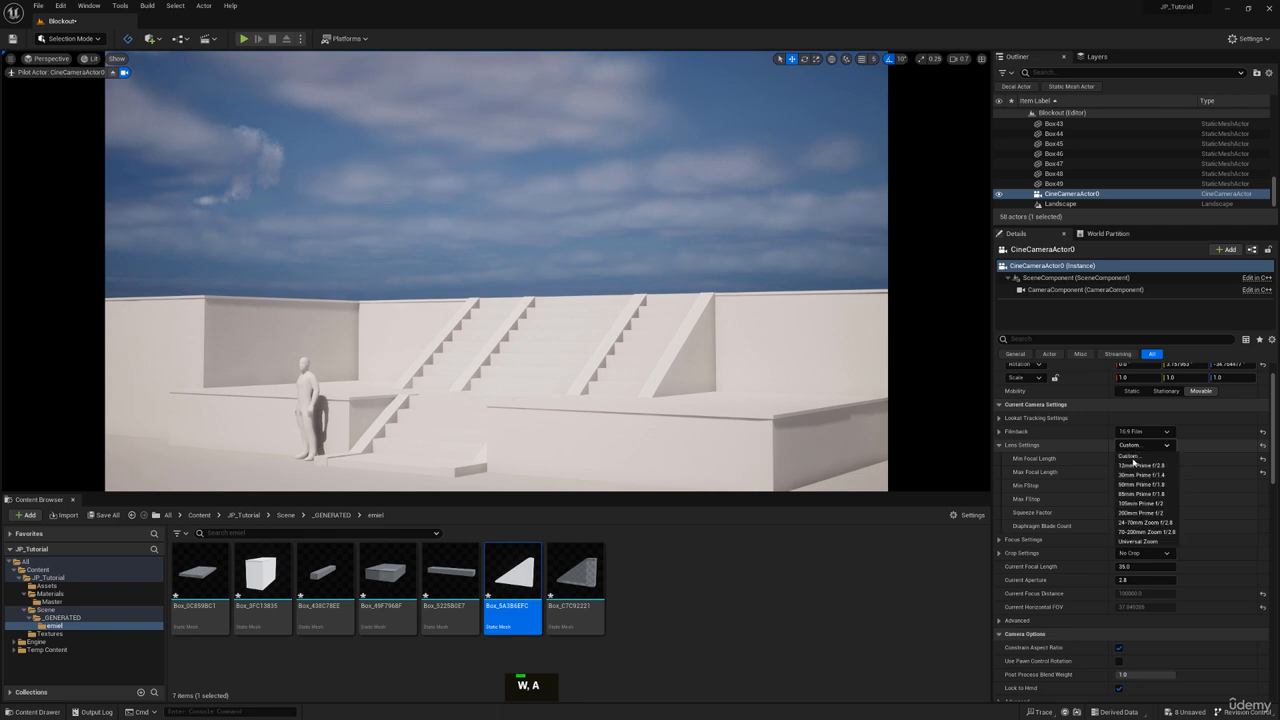
click(1143, 484)
key(s)
right_drag(747, 304, 754, 311)
key(w)
key(e)
key(s)
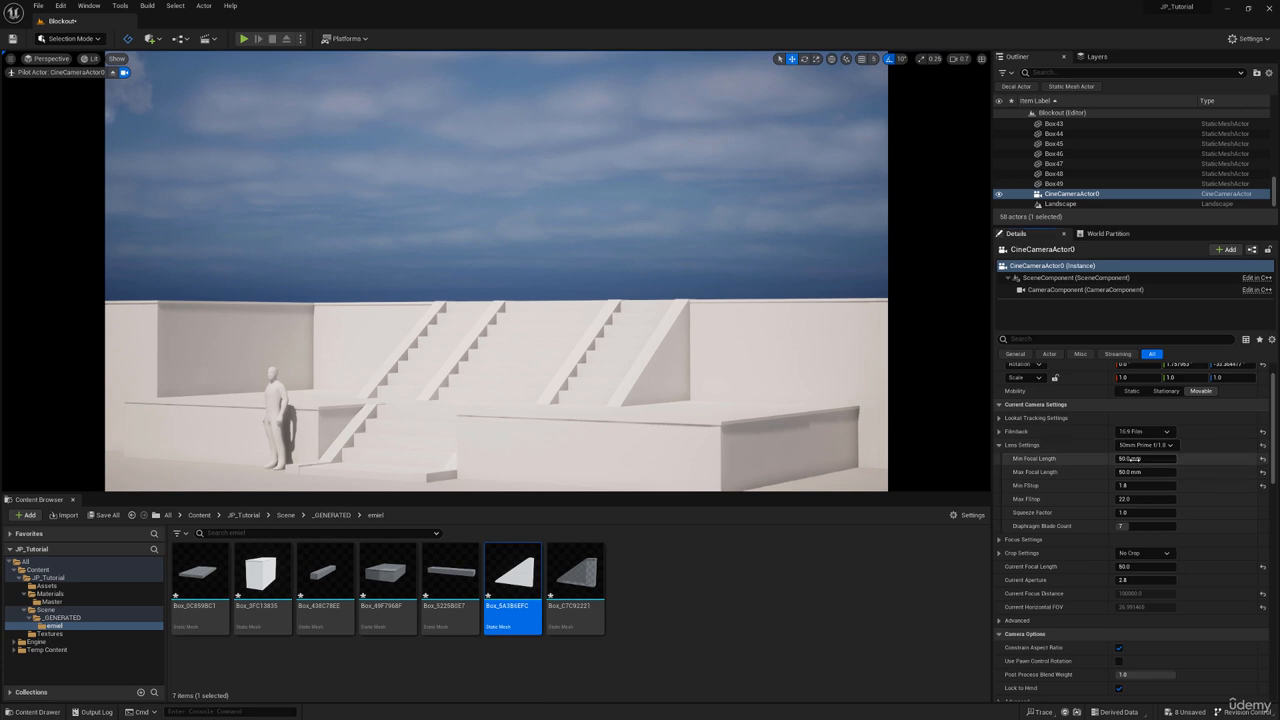
Set the lens preset's minimum and maximum focal length to 35 mm
text(5)
key(Tab)
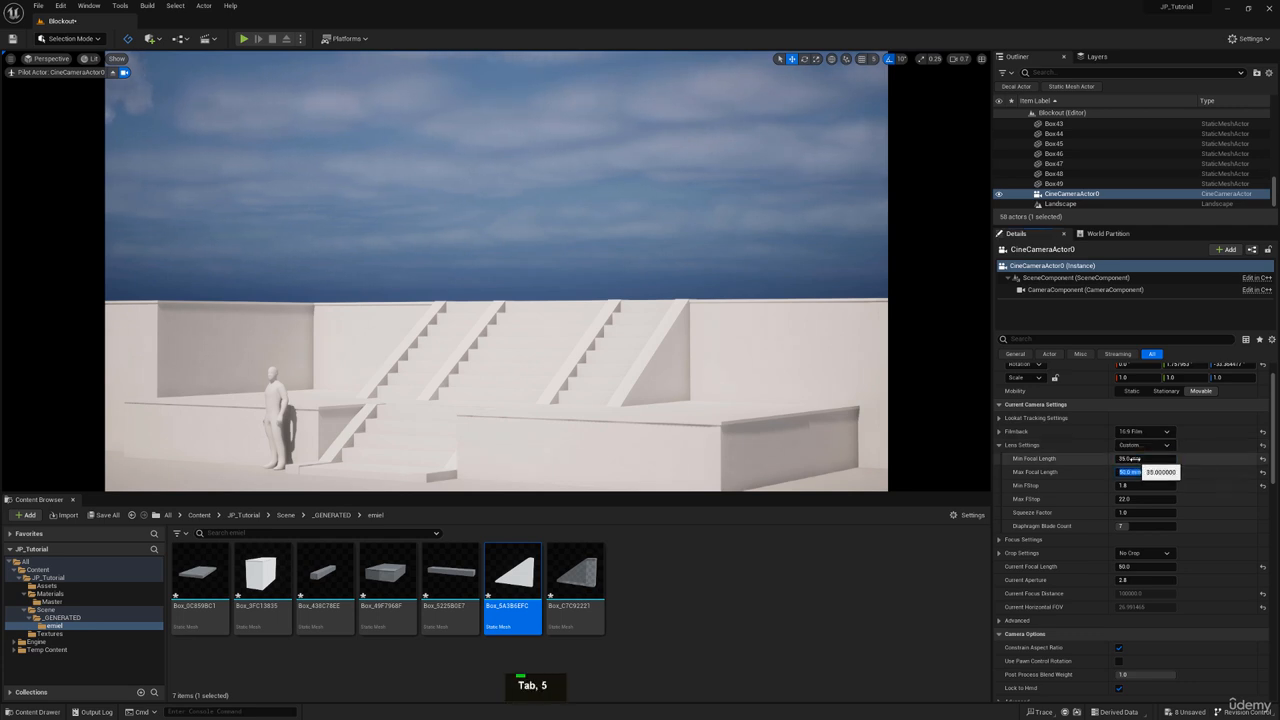
text(35)
key(Return)
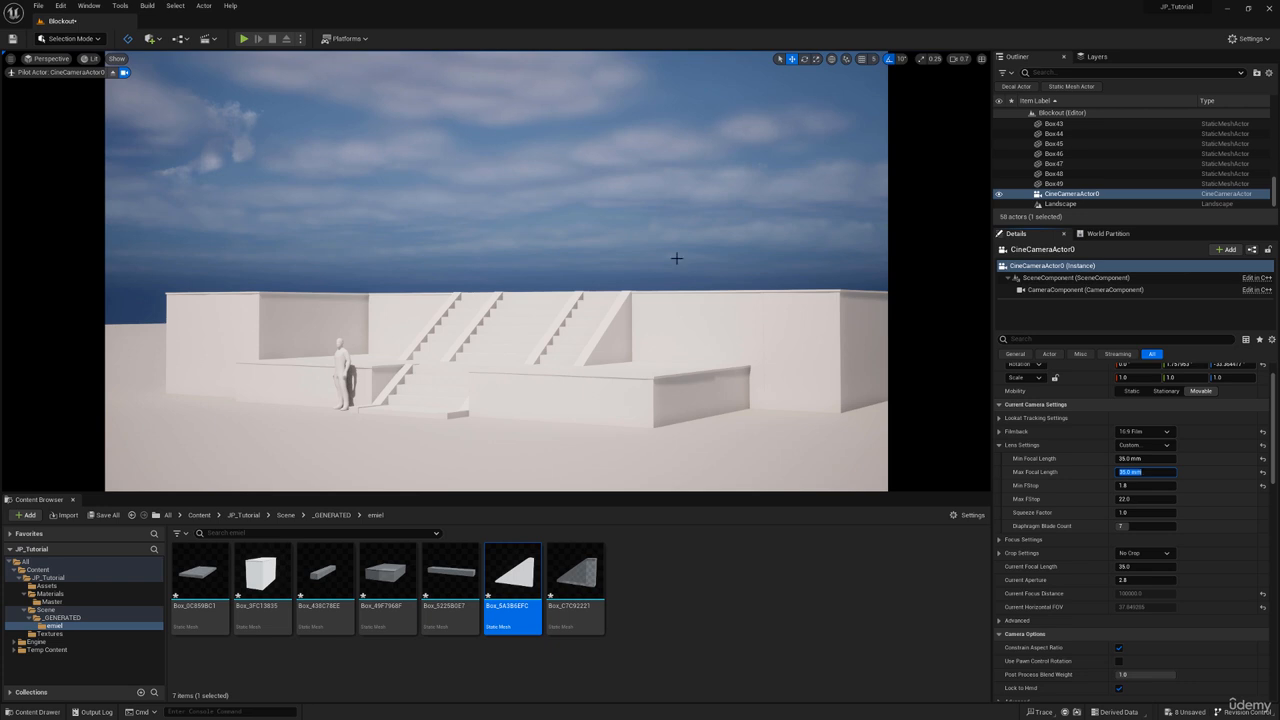
Reframe the blockout from a lower camera viewpoint and compare the composition with the shrine reference painting
key(w)
right_drag(627, 233, 634, 220)
key(q)
key(s)
key(e)
key(s)
mouse_move(612, 2)
right_down()
mouse_move(603, 188)
mouse_move(684, 271)
mouse_move(577, 374)
mouse_move(534, 393)
right_up()
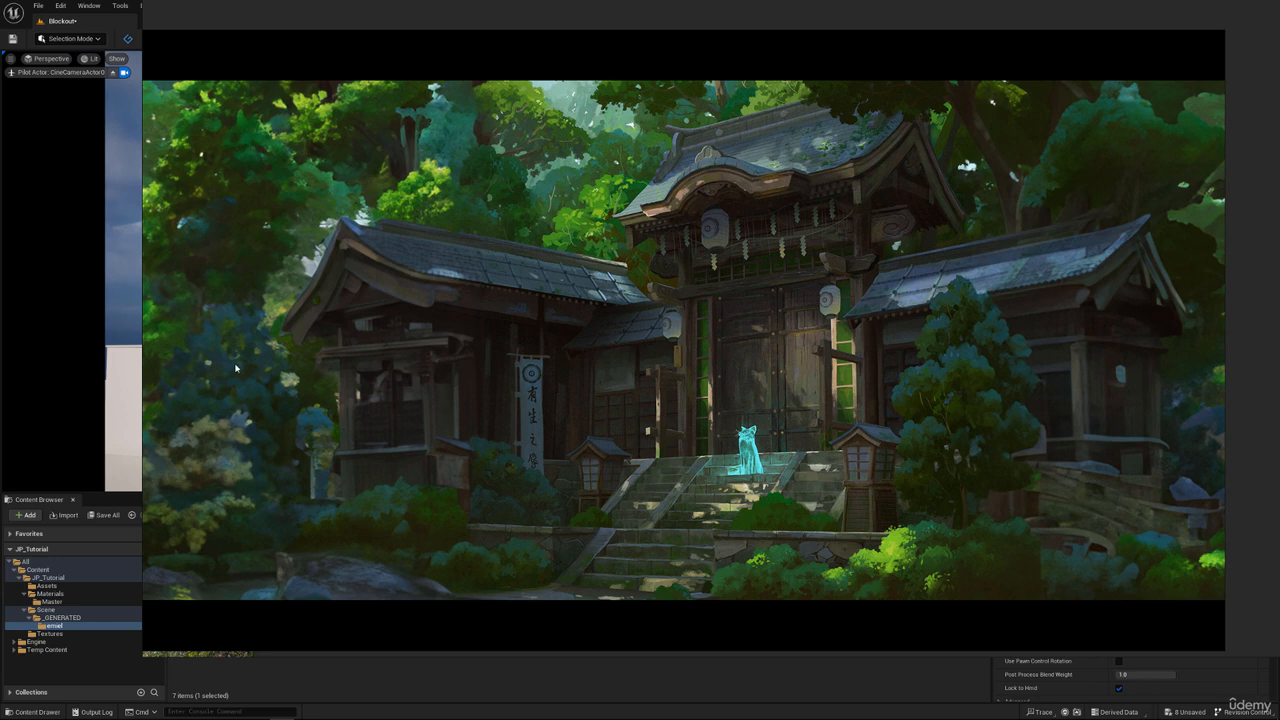
right_click(932, 453)
Adjust the cine camera's distance, height and heading to place the staircases low in the frame with open sky above
key(s)
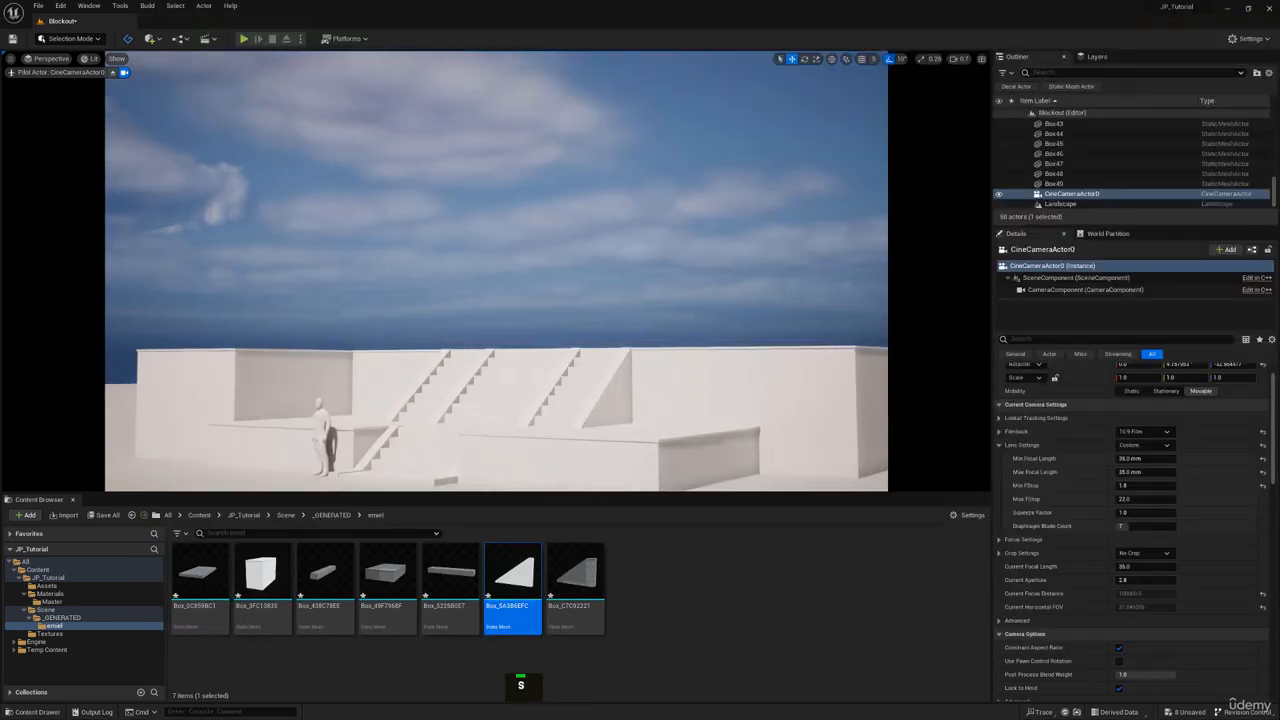
key(w)
key(s)
key(w)
key(s)
key(w)
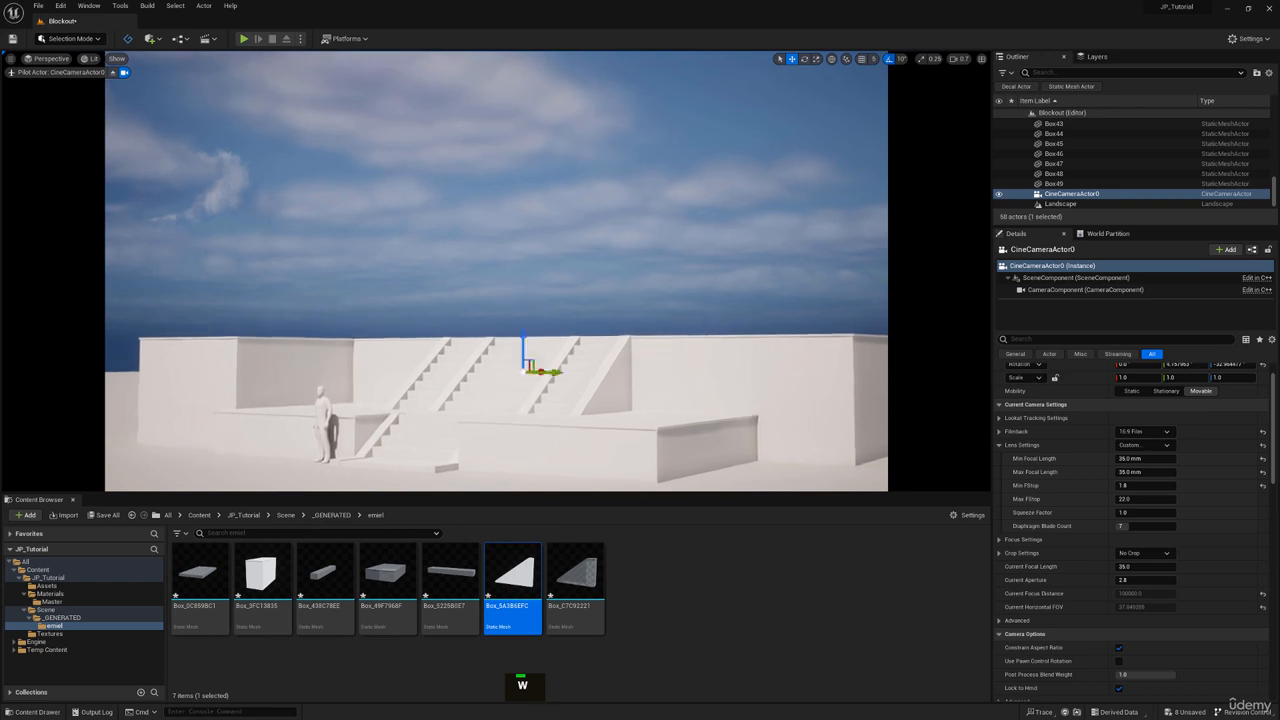
key(q)
key(e)
key(s)
key(d)
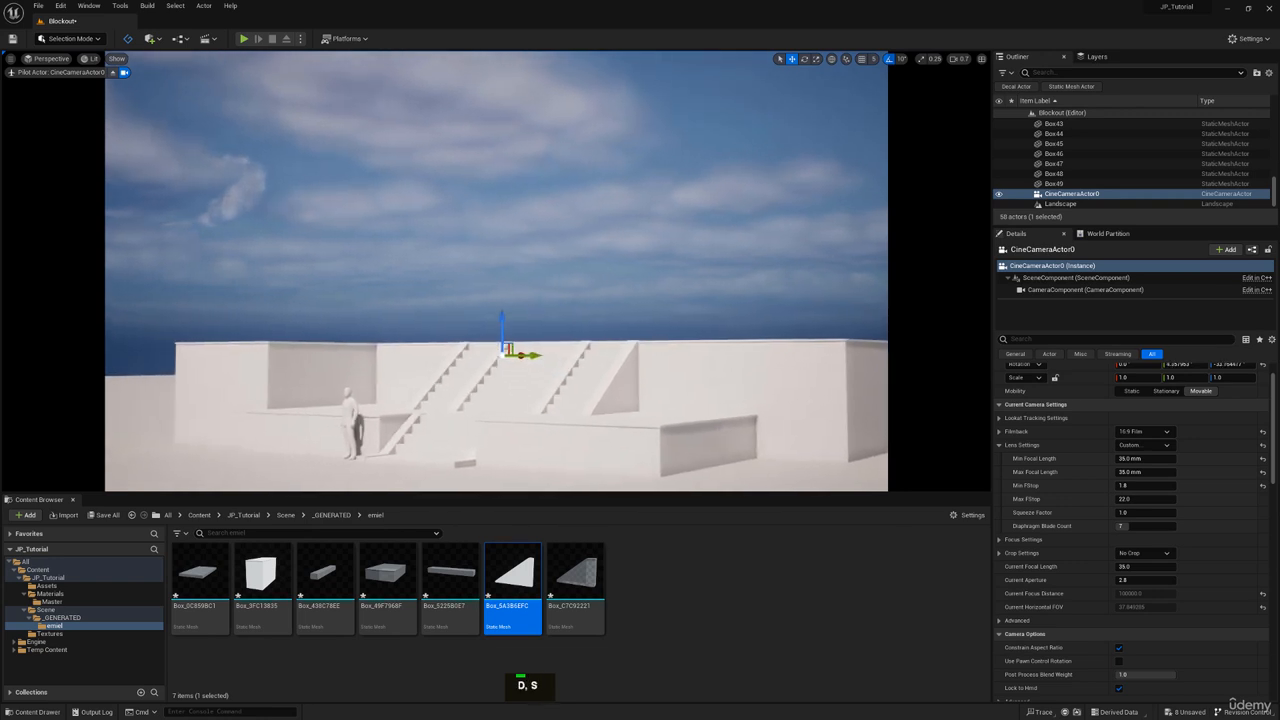
key(a)
key(w)
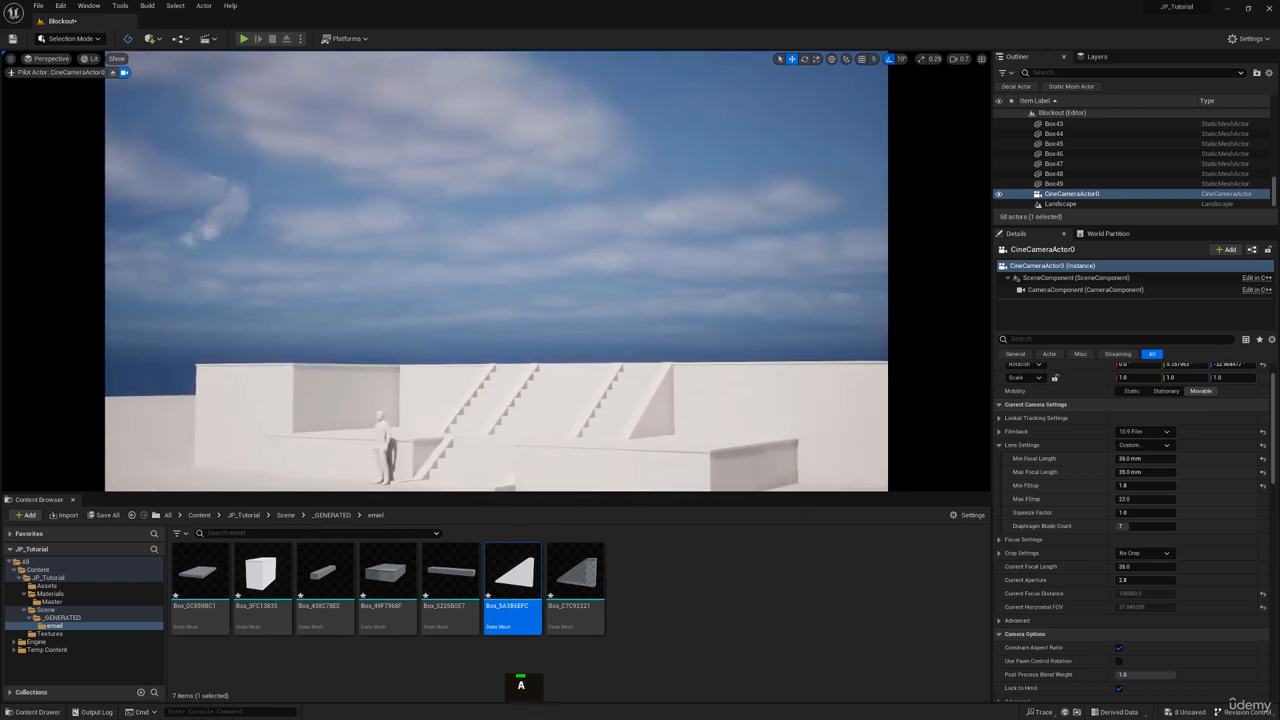
key(a)
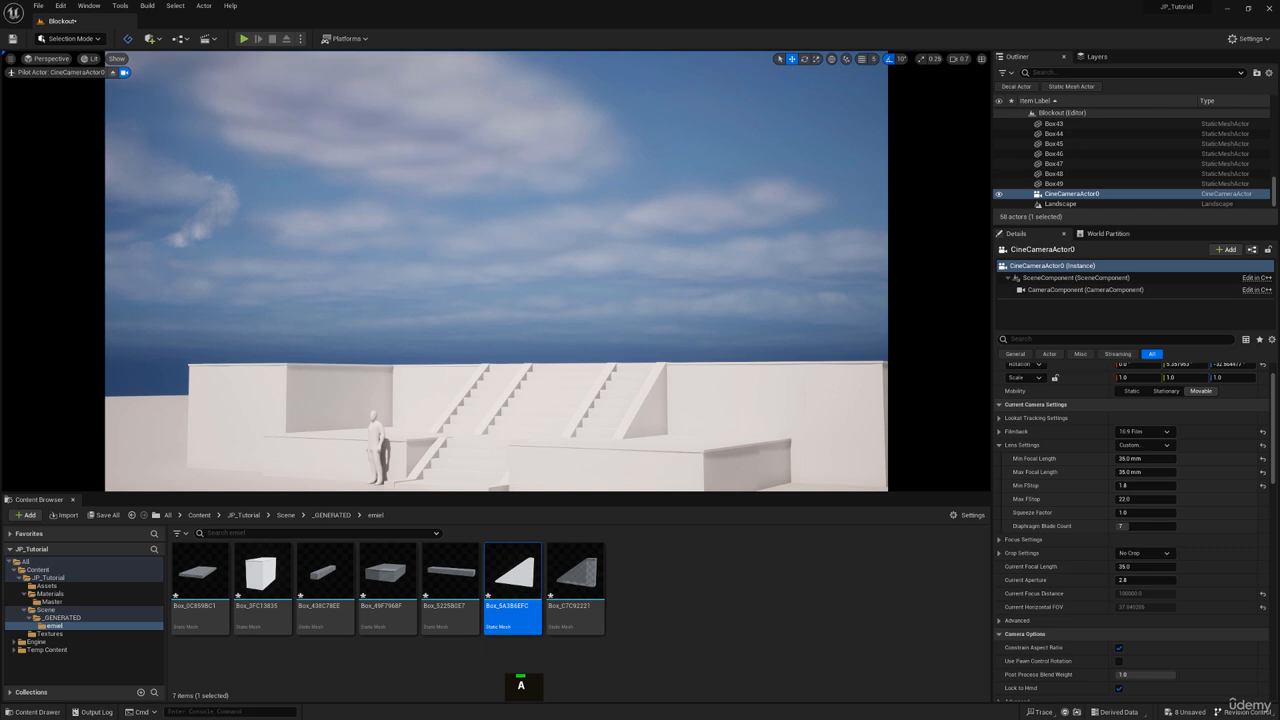
right_drag(496, 271, 488, 271)
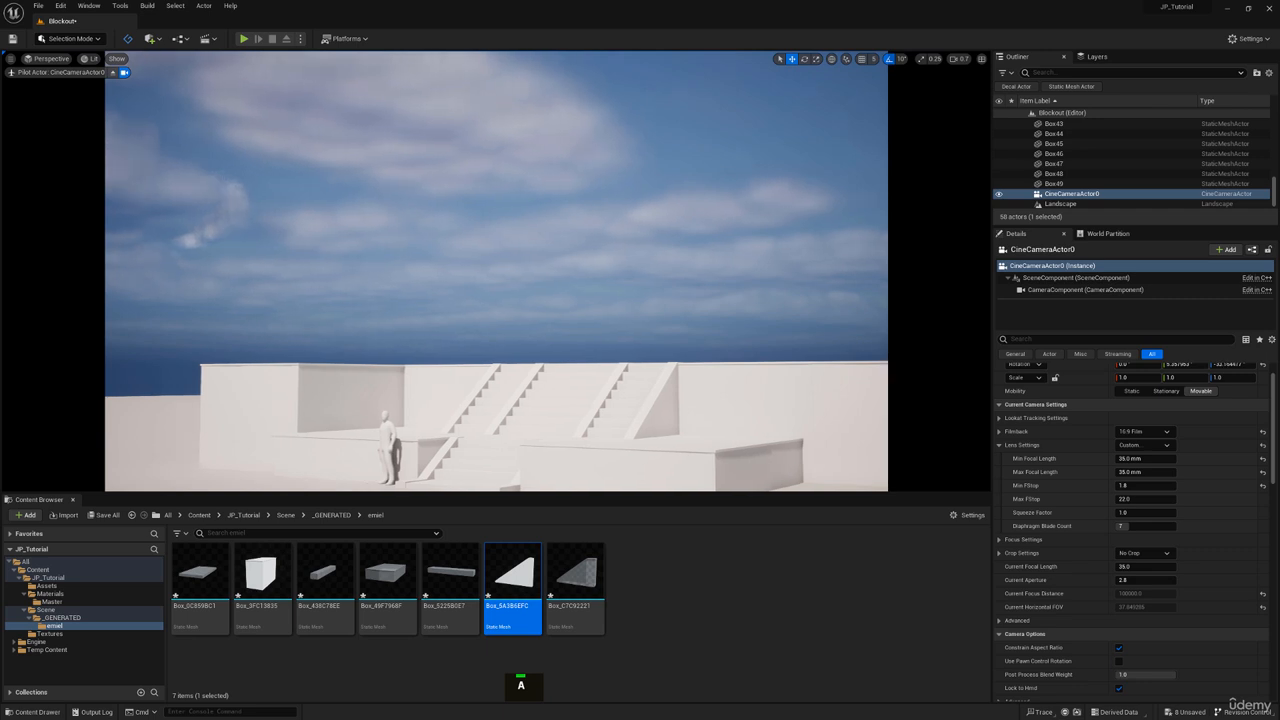
Reduce the viewport camera speed to 0.3 and shift the cine camera to show more ground before the stairs
right_click(687, 155)
mouse_move(578, 148)
right_down()
mouse_move(618, 148)
mouse_move(590, 166)
mouse_move(601, 150)
right_up()
key(s)
scroll(578, 148, down, 2)
scroll(578, 148, down, 5)
key(w)
key(a)
key(w)
scroll(578, 148, up, 1)
key(q)
scroll(578, 148, up, 2)
key(w)
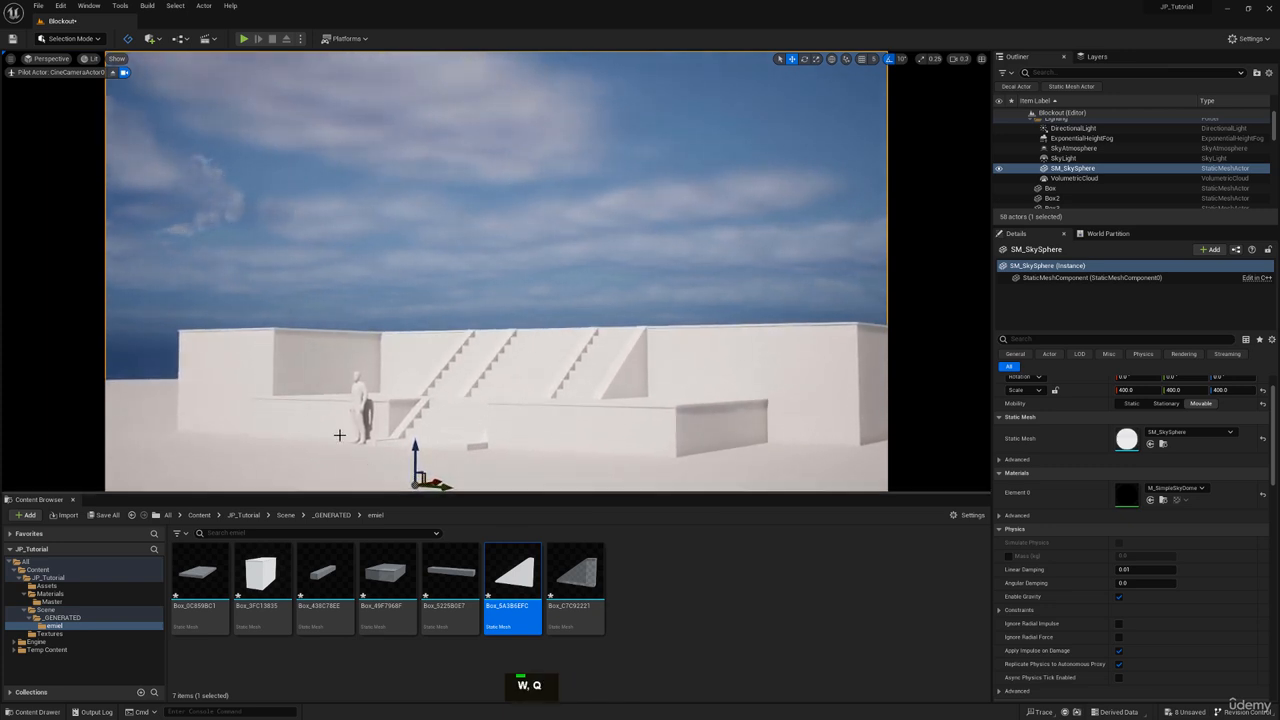
Fine-tune the cine camera's height, distance and tilt to match the reference painting's view of the staircase and platforms
key(e)
right_drag(518, 276, 530, 267)
key(w)
key(q)
key(w)
key(e)
key(s)
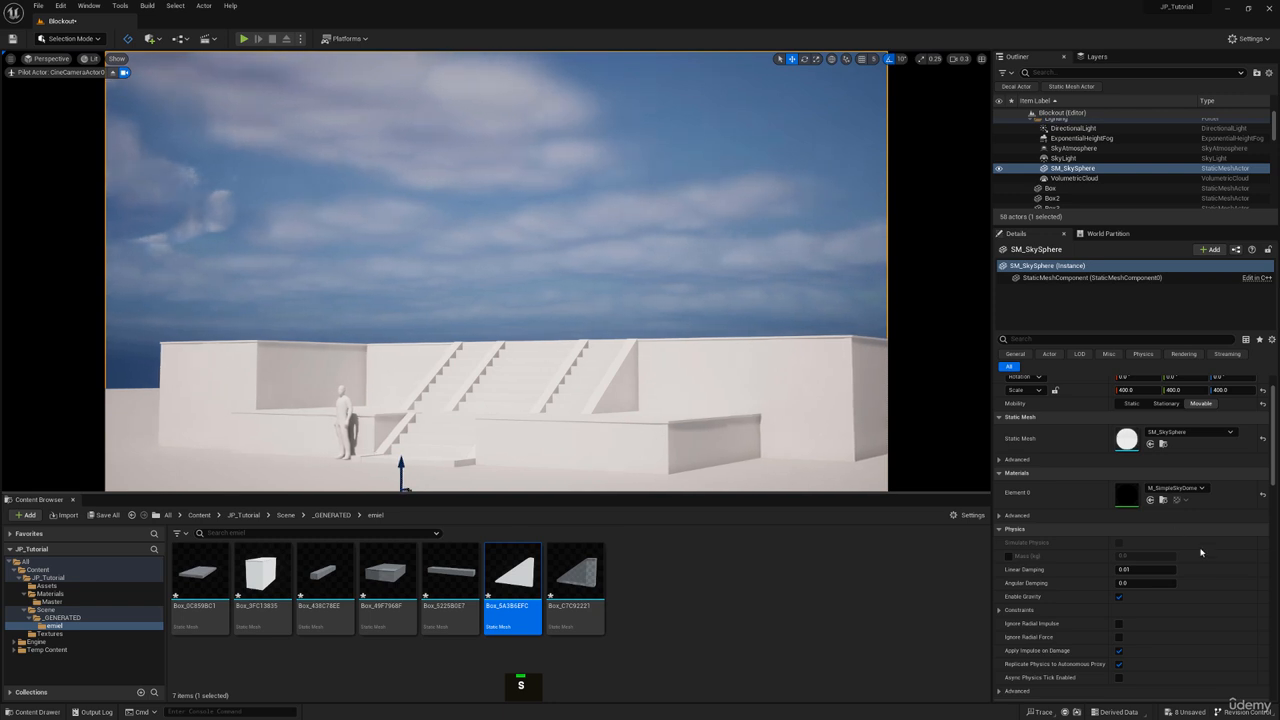
scroll(1035, 135, up, 1)
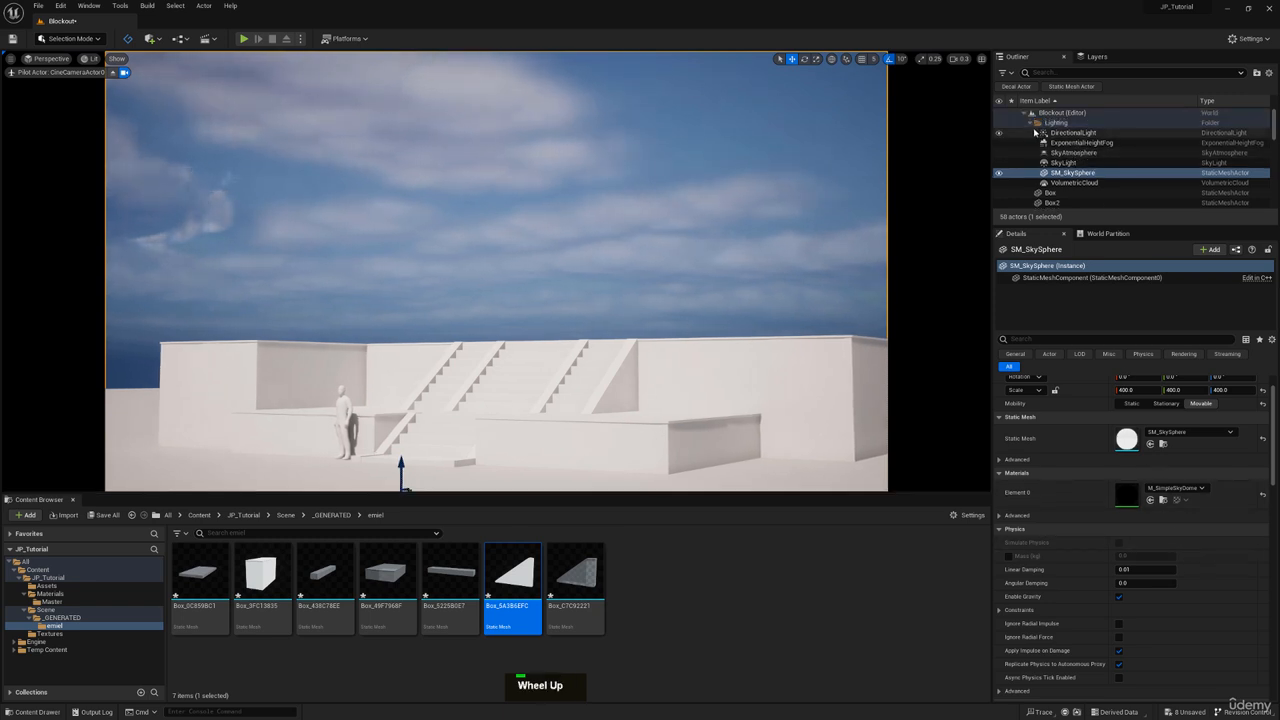
Crop CineCameraActor0 to the 2.39 aspect ratio and reposition the camera to fit the blockout in the wider frame
scroll(1045, 160, down, 10)
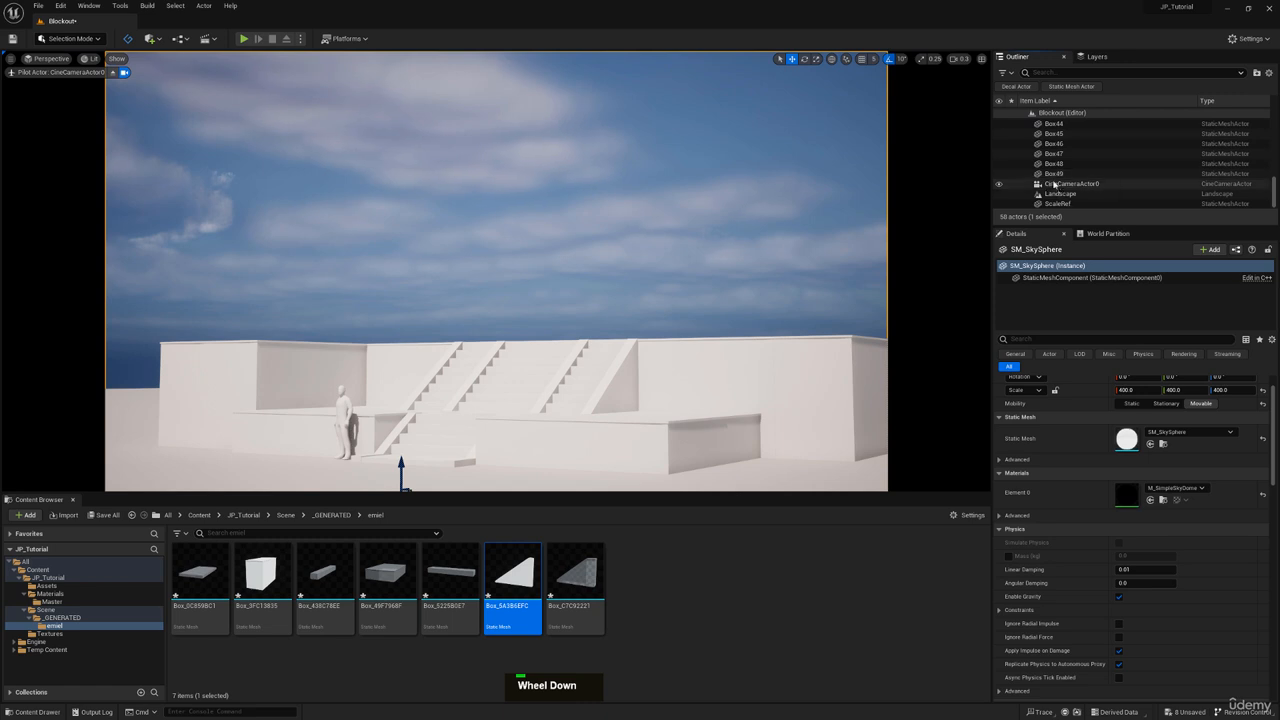
click(1054, 184)
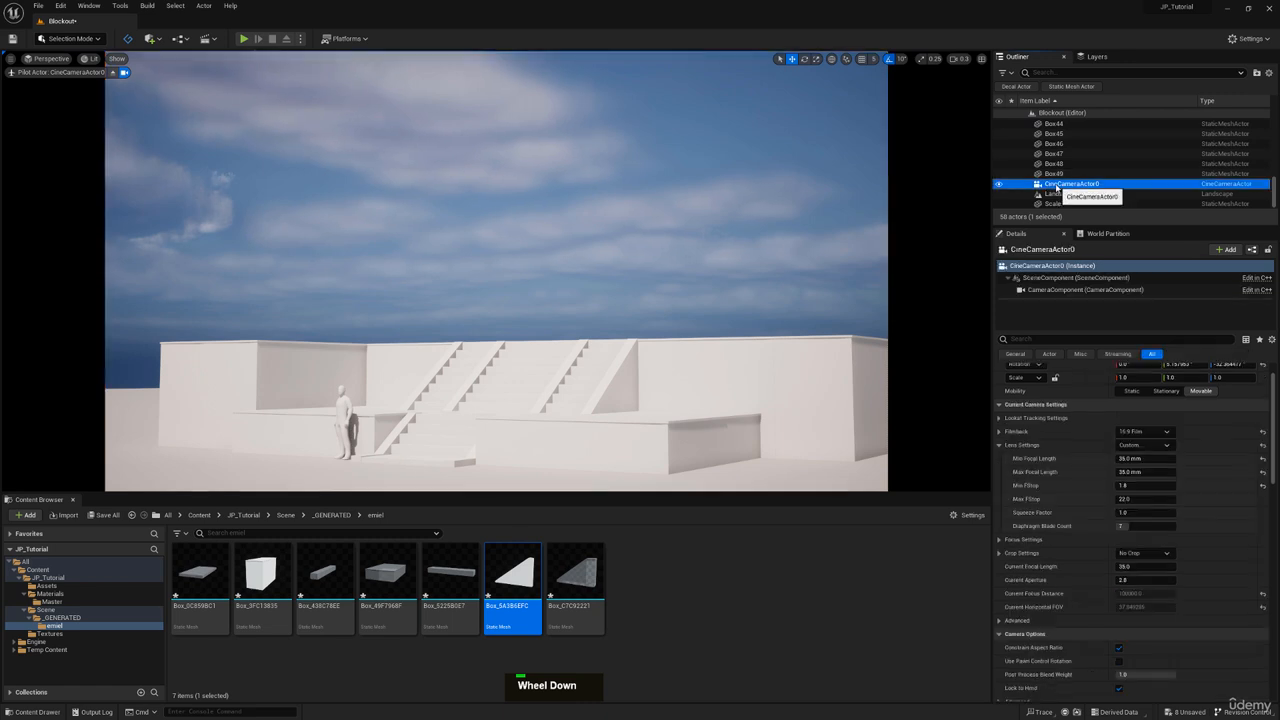
click(999, 445)
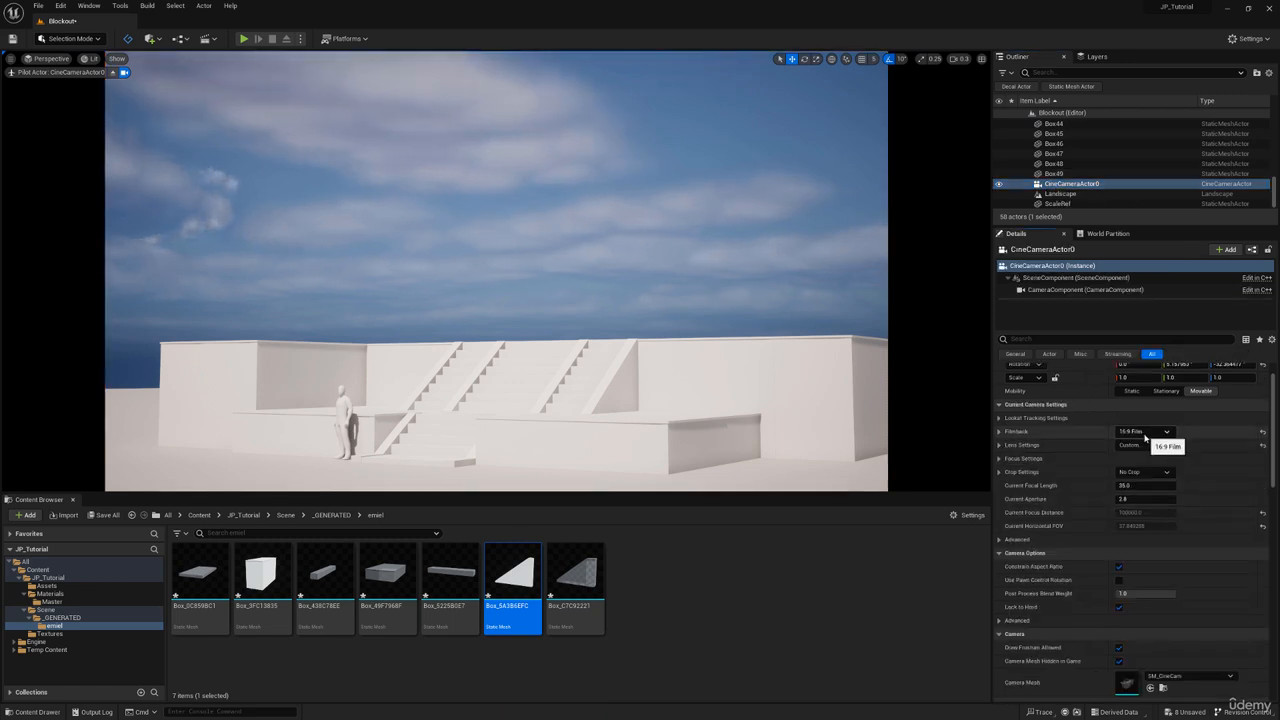
click(1001, 472)
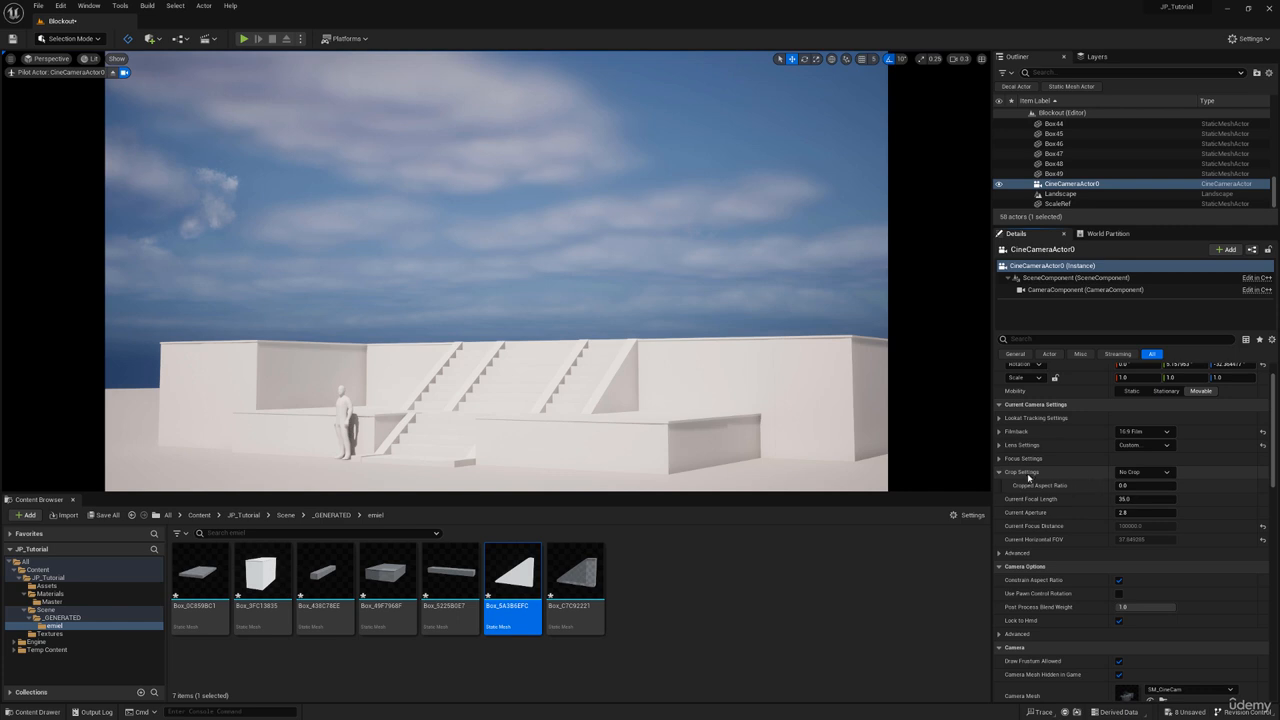
click(1145, 472)
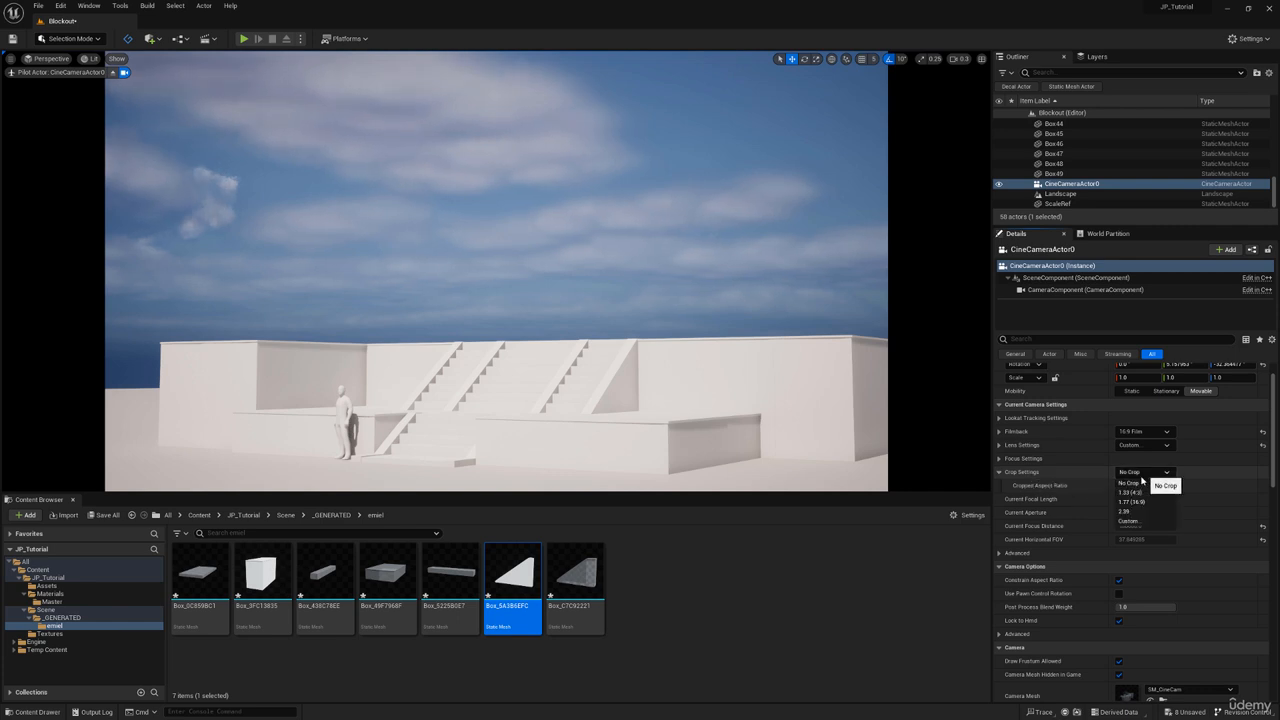
click(1137, 513)
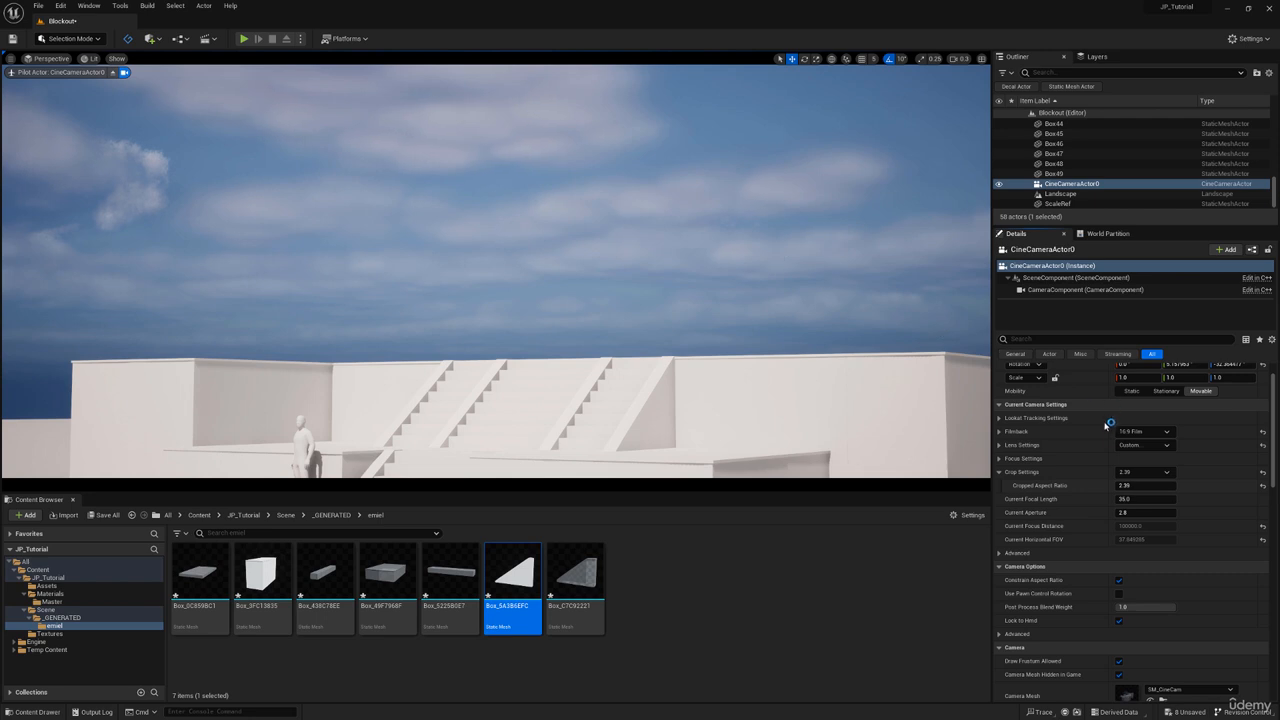
key(s)
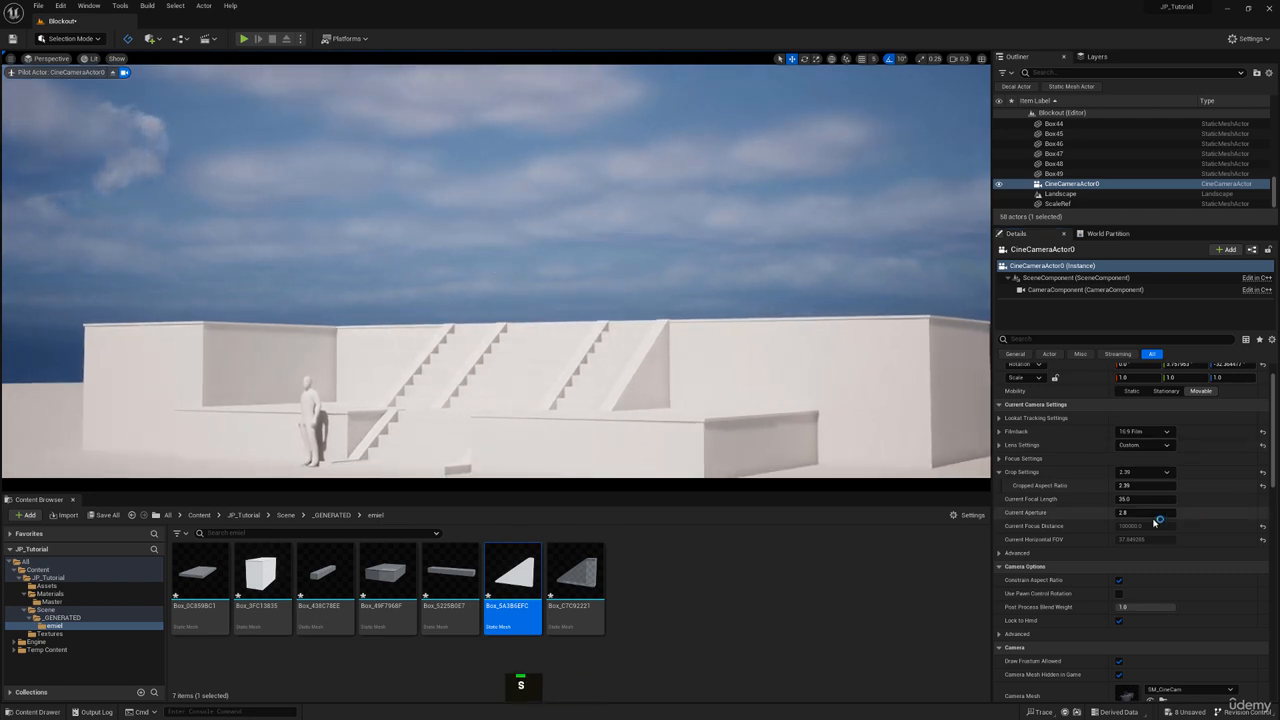
Set the cine camera's current aperture to 22
click(1155, 513)
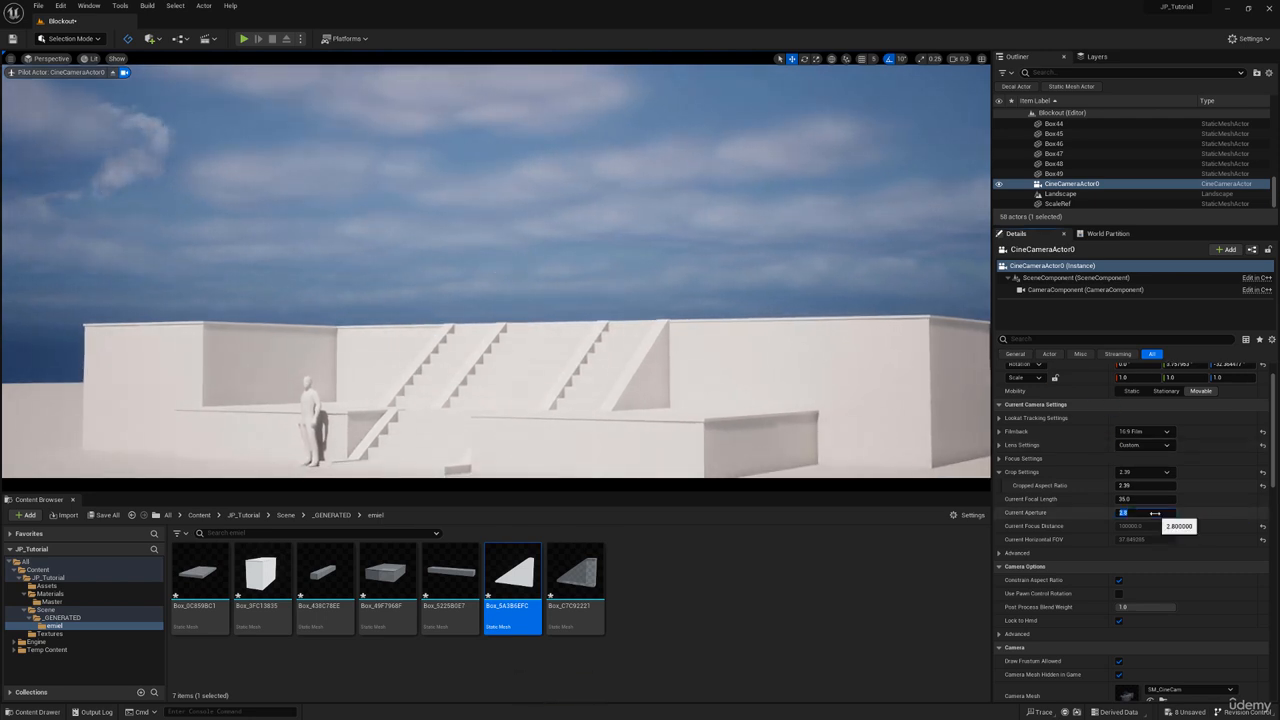
text(22)
key(Return)
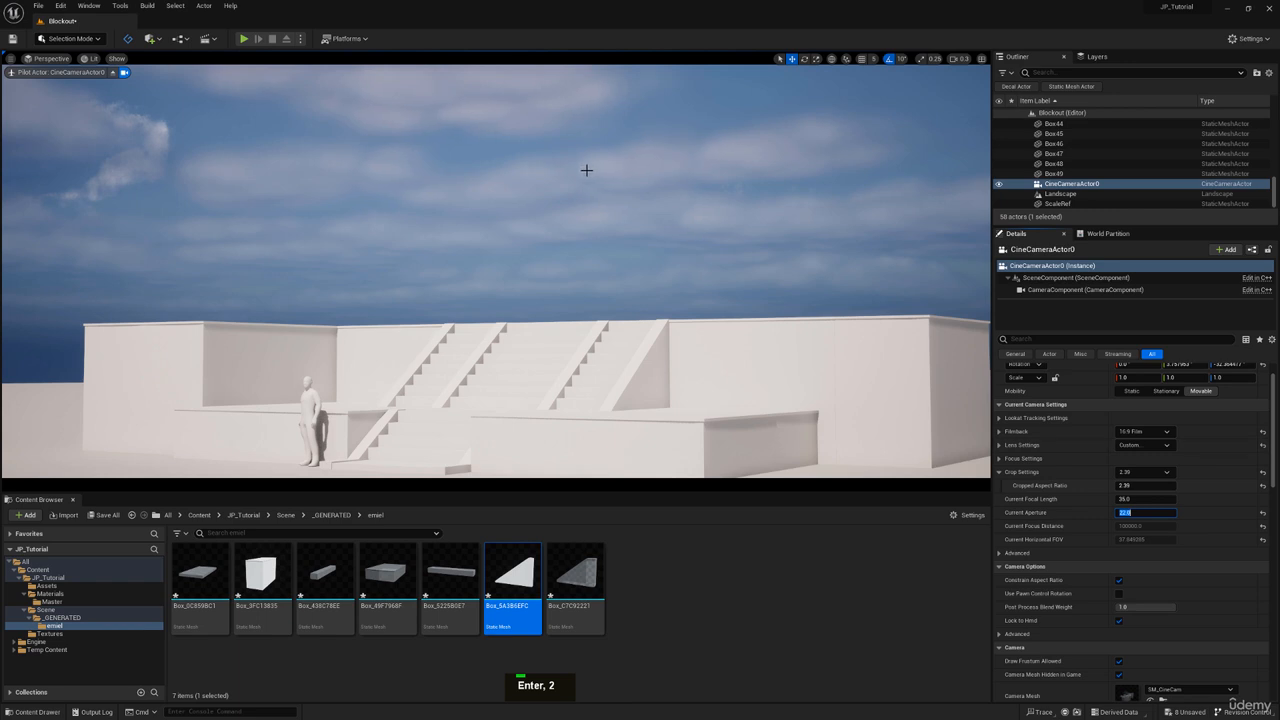
Reframe the cine camera farther back, shifting height and heading to fit both staircases, the side walls and some foreground ground
key(s)
right_drag(587, 170, 583, 170)
key(e)
key(s)
key(q)
key(q)
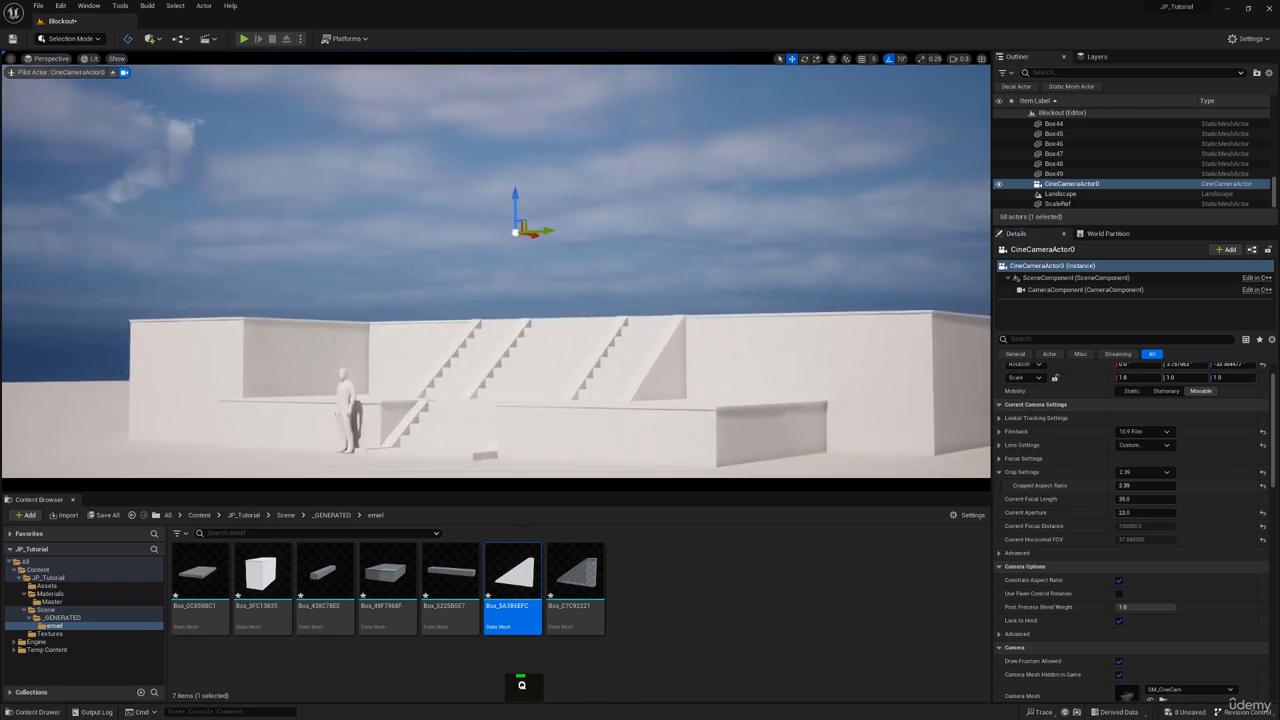
key(s)
key(a)
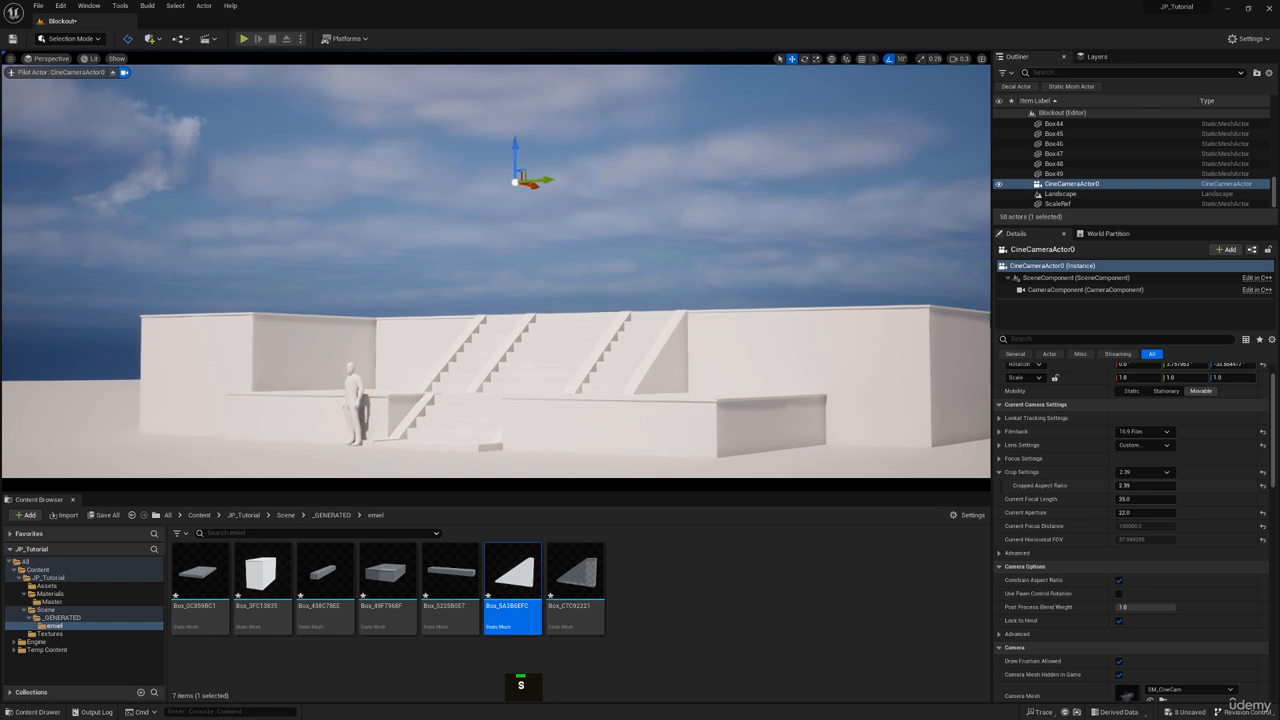
key(s)
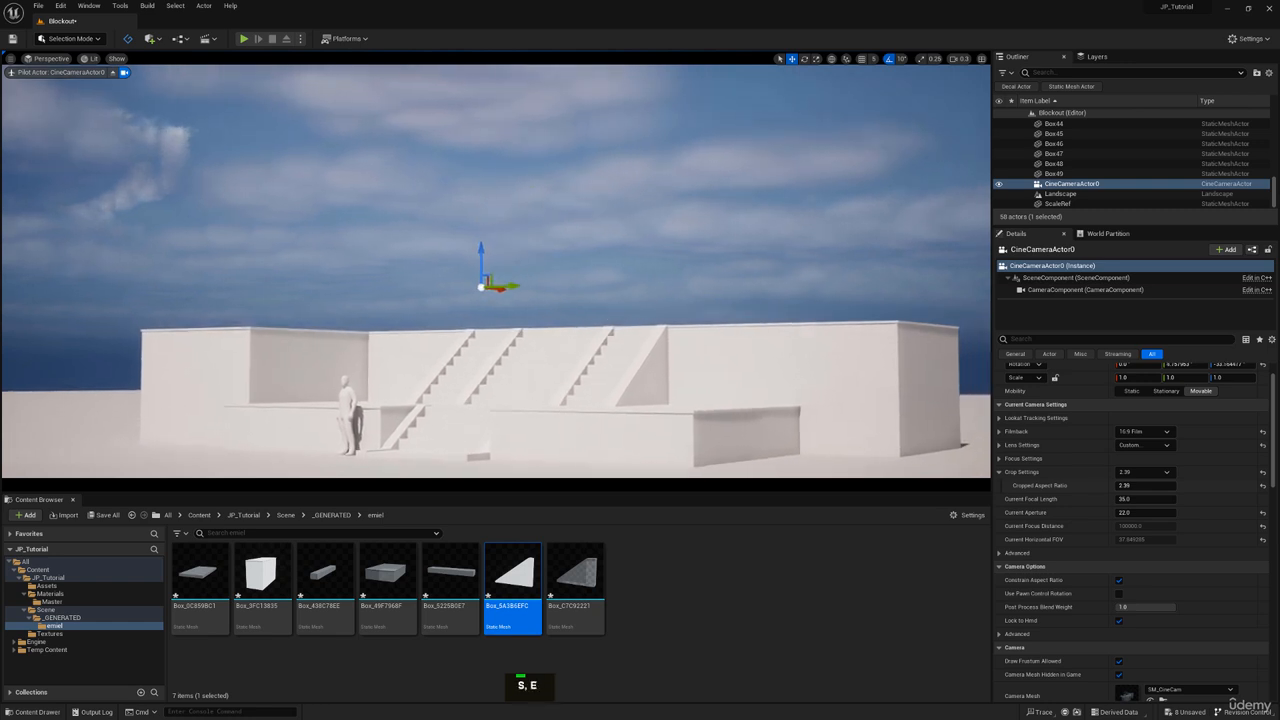
key(w)
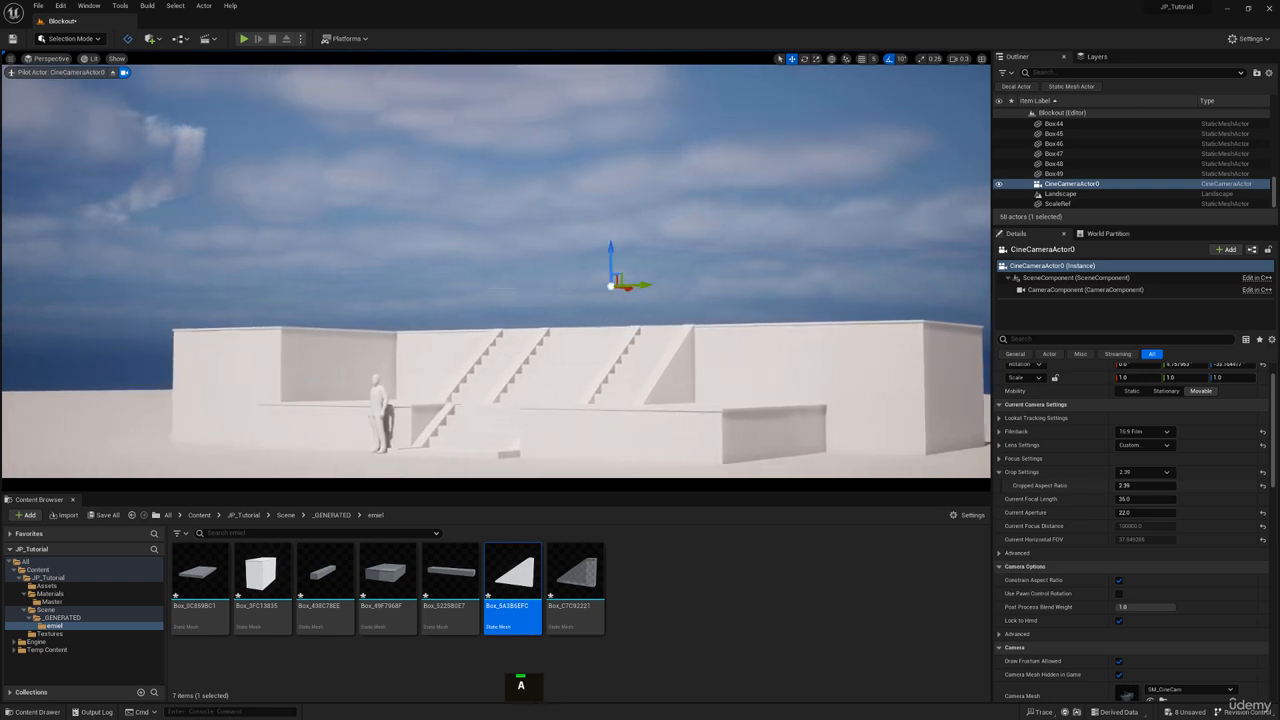
key(s)
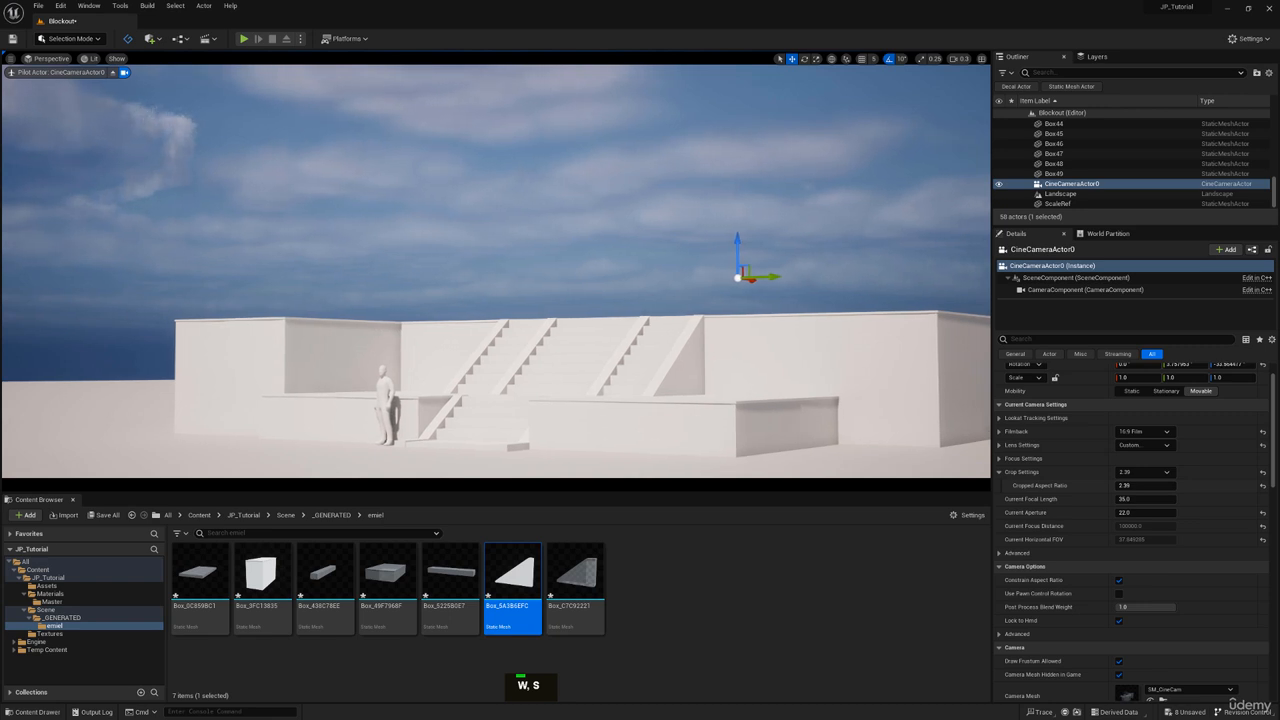
key(s)
key(w)
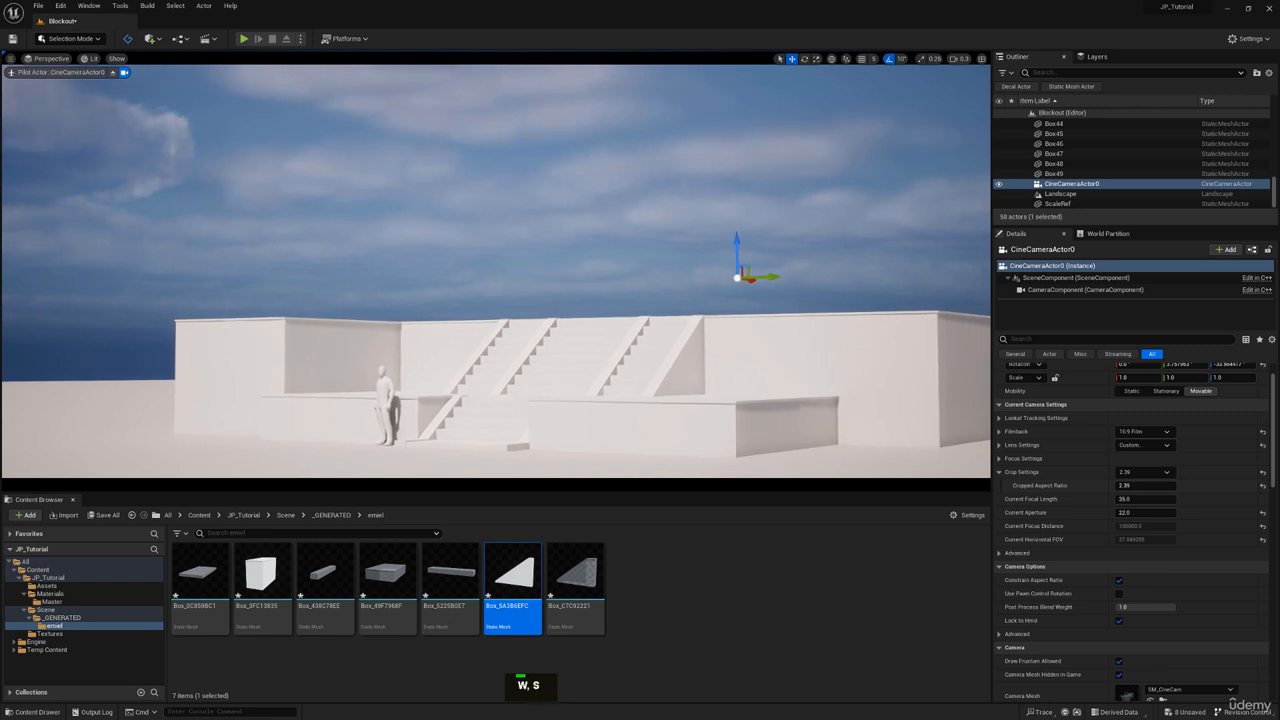
key(w)
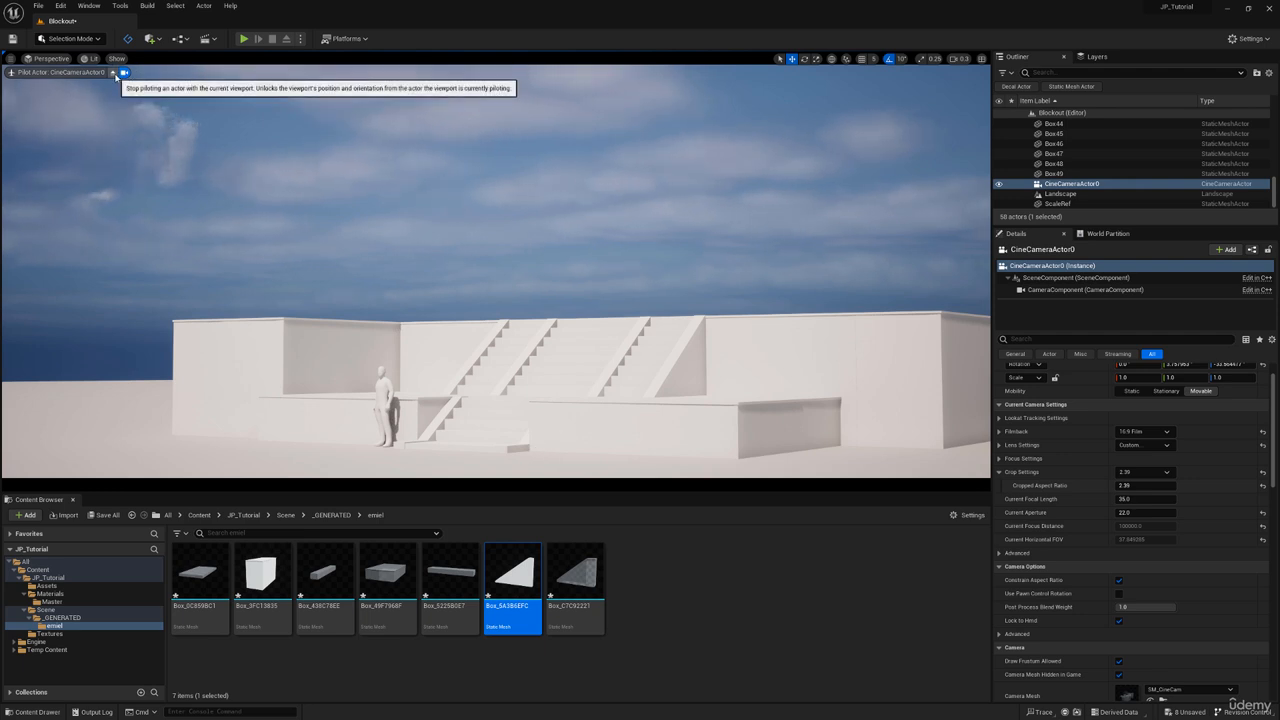
Stop piloting CineCameraActor0 and lock its actor movement
click(114, 75)
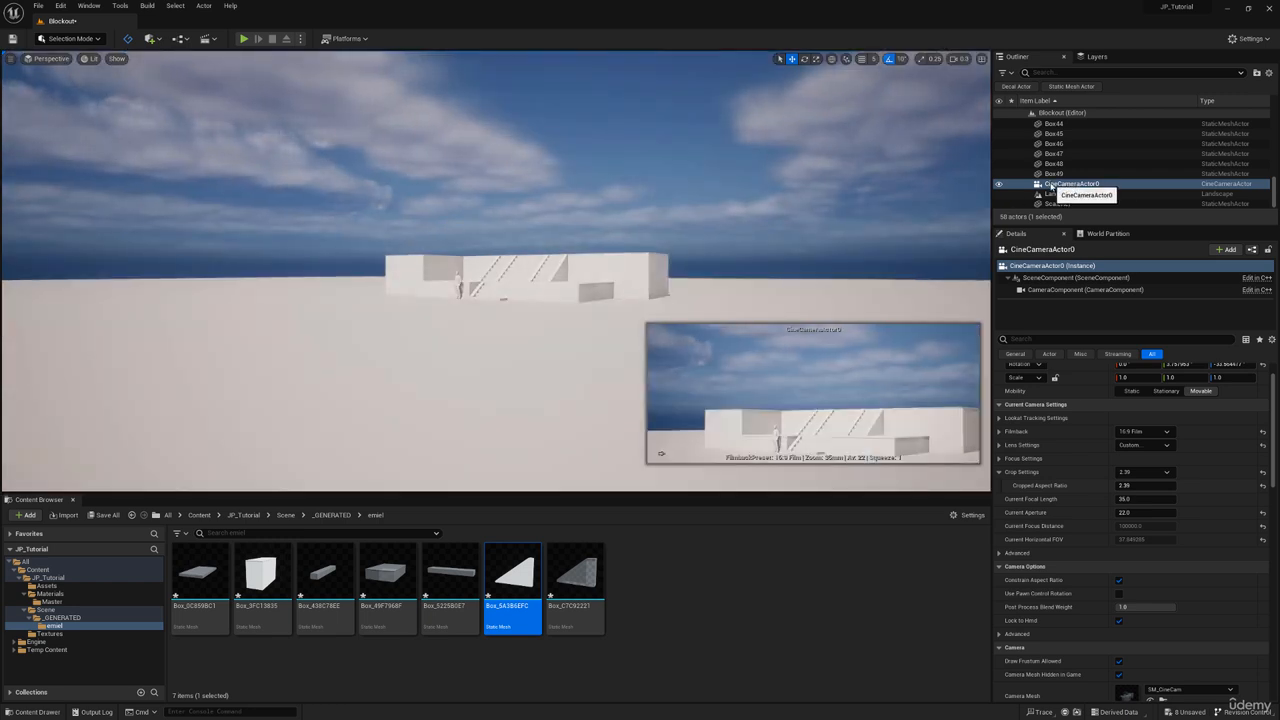
right_click(1049, 189)
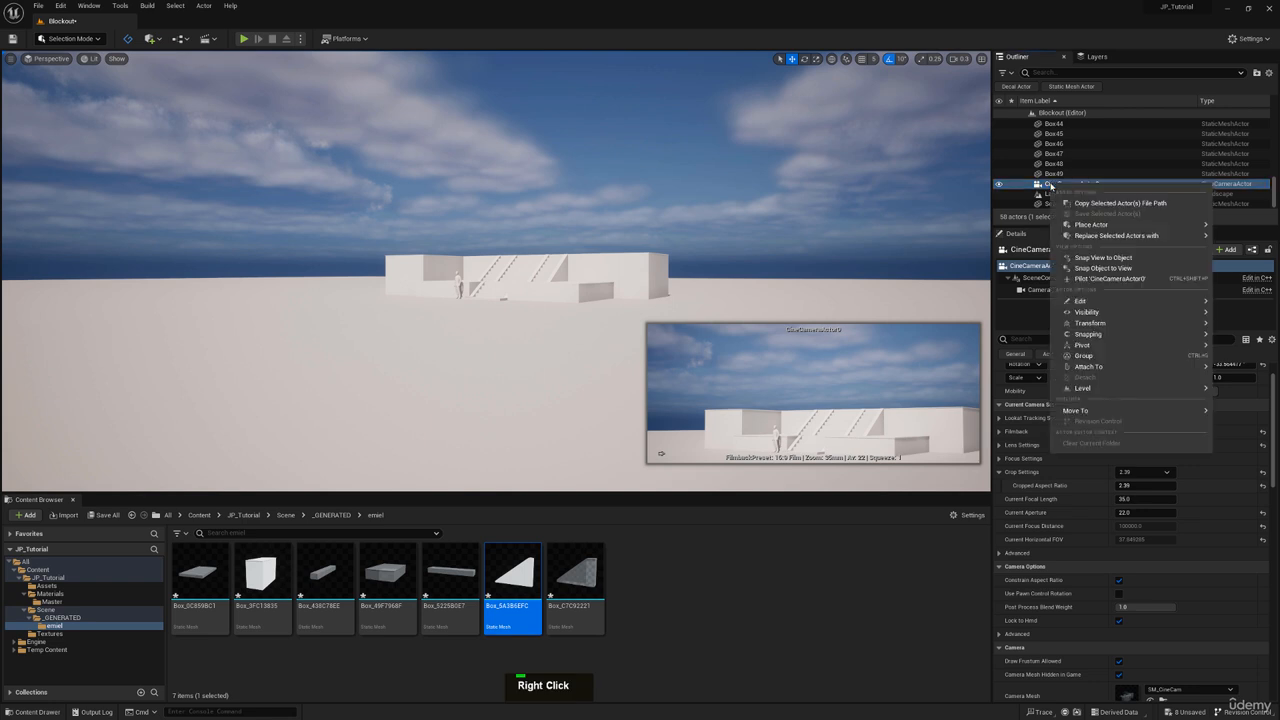
mouse_move(1088, 325)
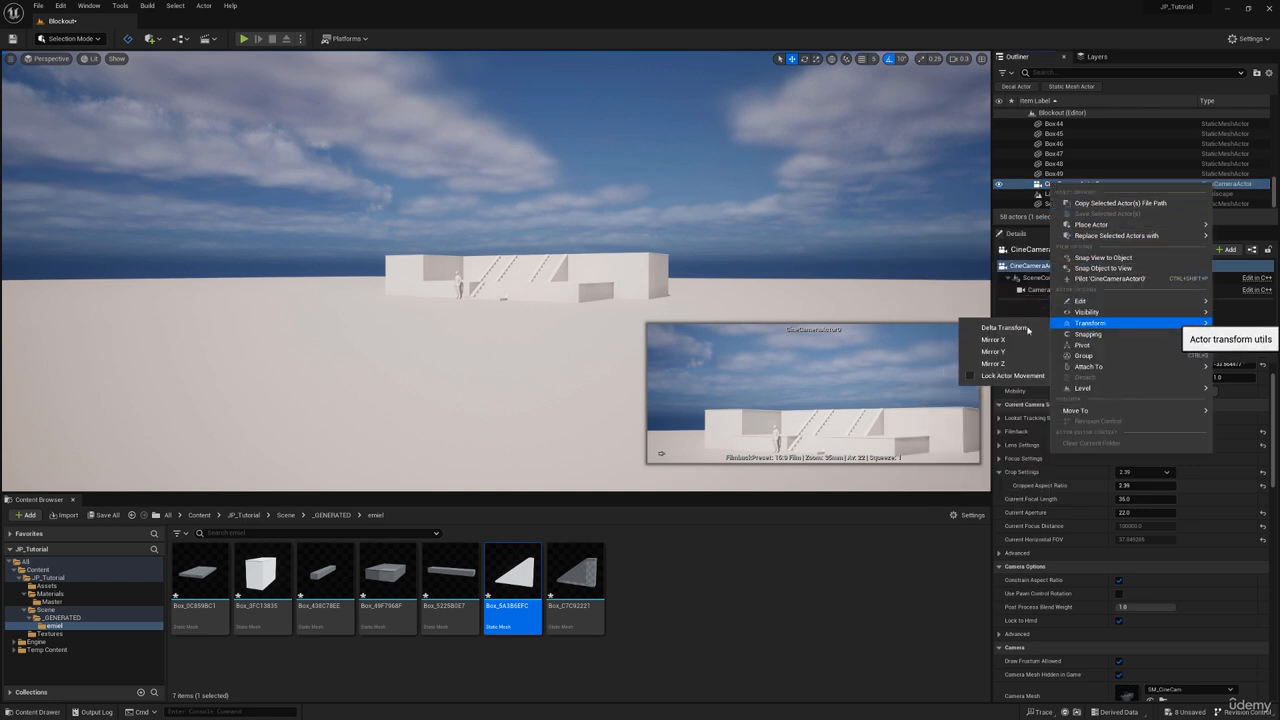
click(973, 379)
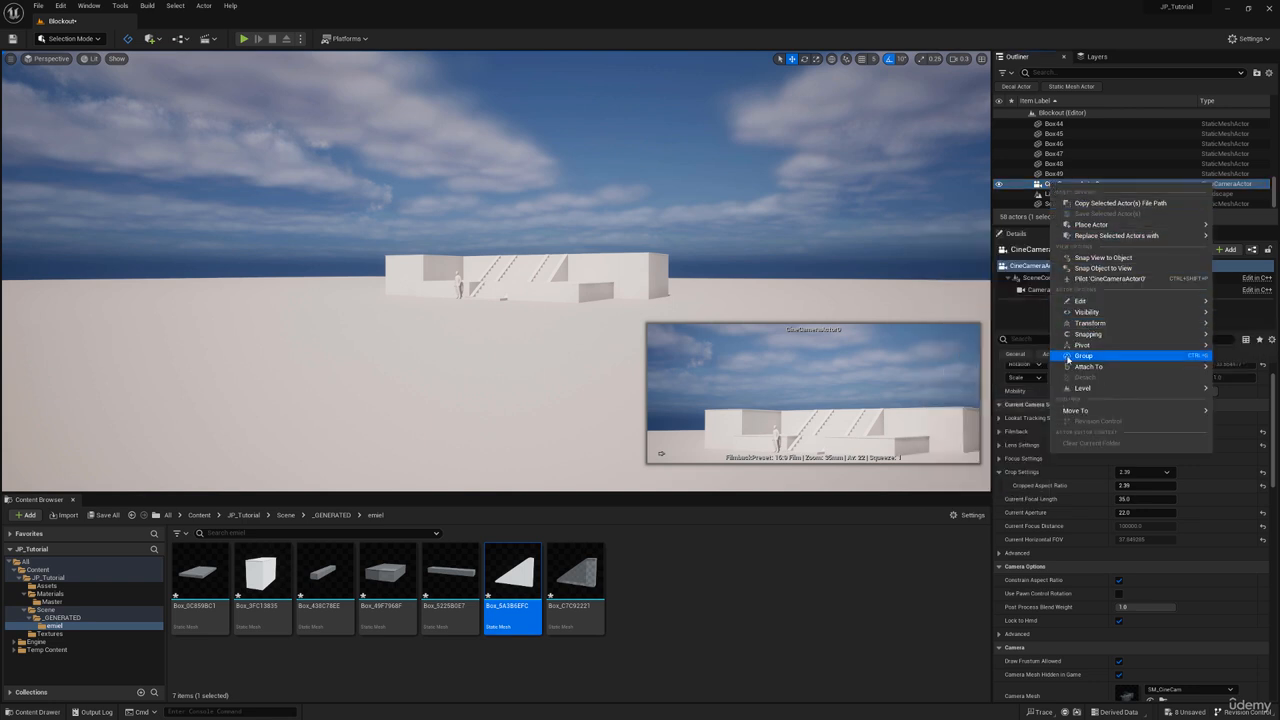
Inspect the blockout from a raised free perspective view, and switch the viewport back to CineCameraActor0
right_drag(530, 309, 550, 307)
key(w)
click(530, 309)
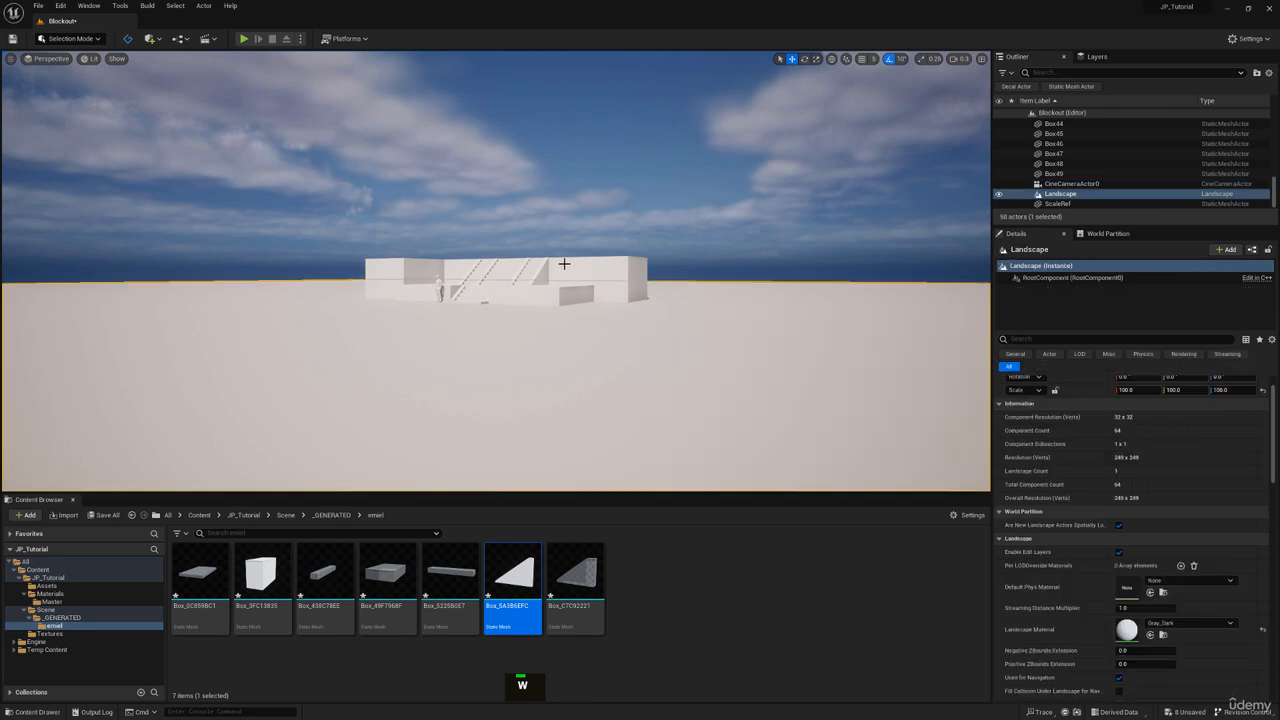
scroll(563, 263, up, 5)
right_drag(563, 263, 546, 310)
key(w)
key(e)
key(w)
click(43, 62)
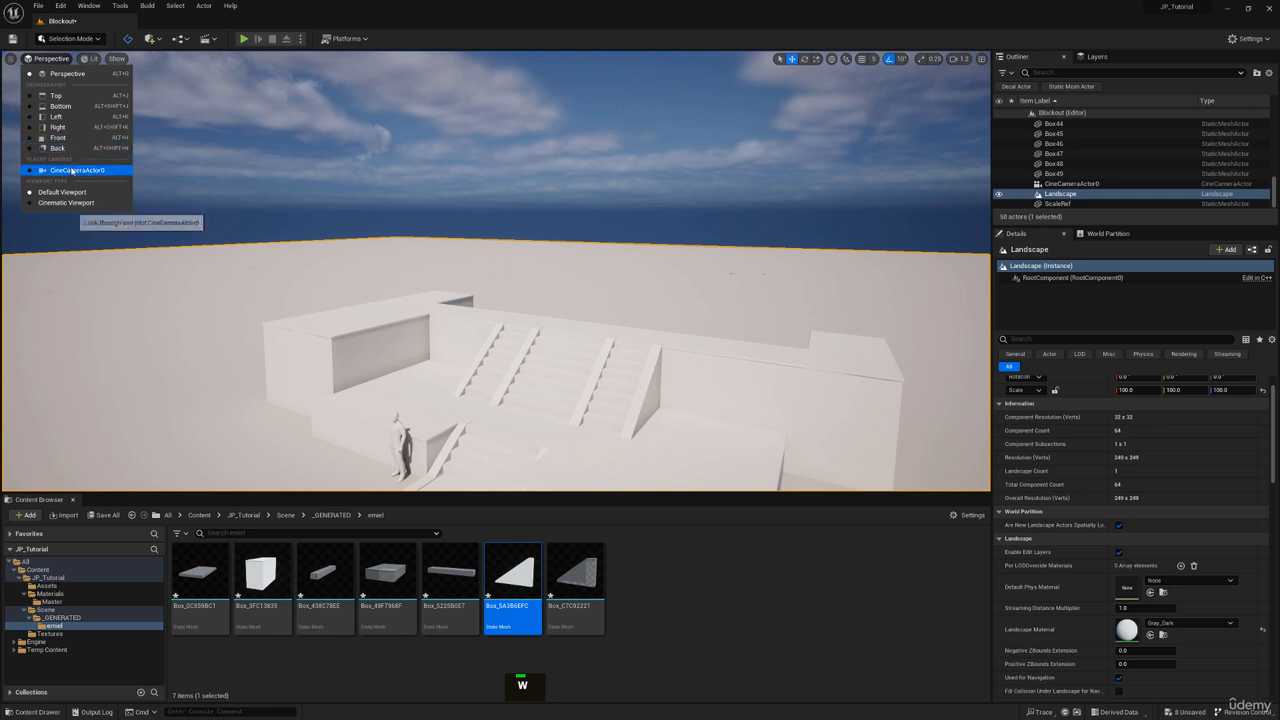
click(62, 170)
Select the five upper terrace wall boxes visible on both sides of the main staircase
click(377, 347)
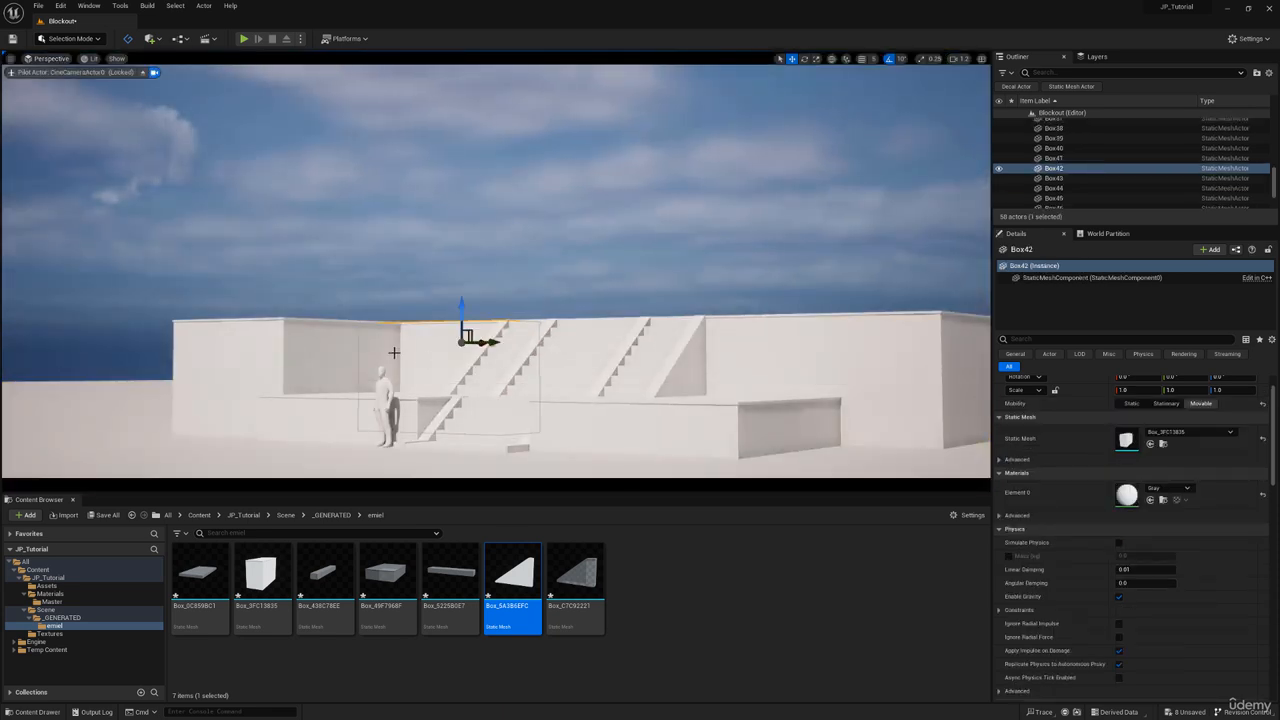
ctrl+click(360, 343)
ctrl+click(222, 337)
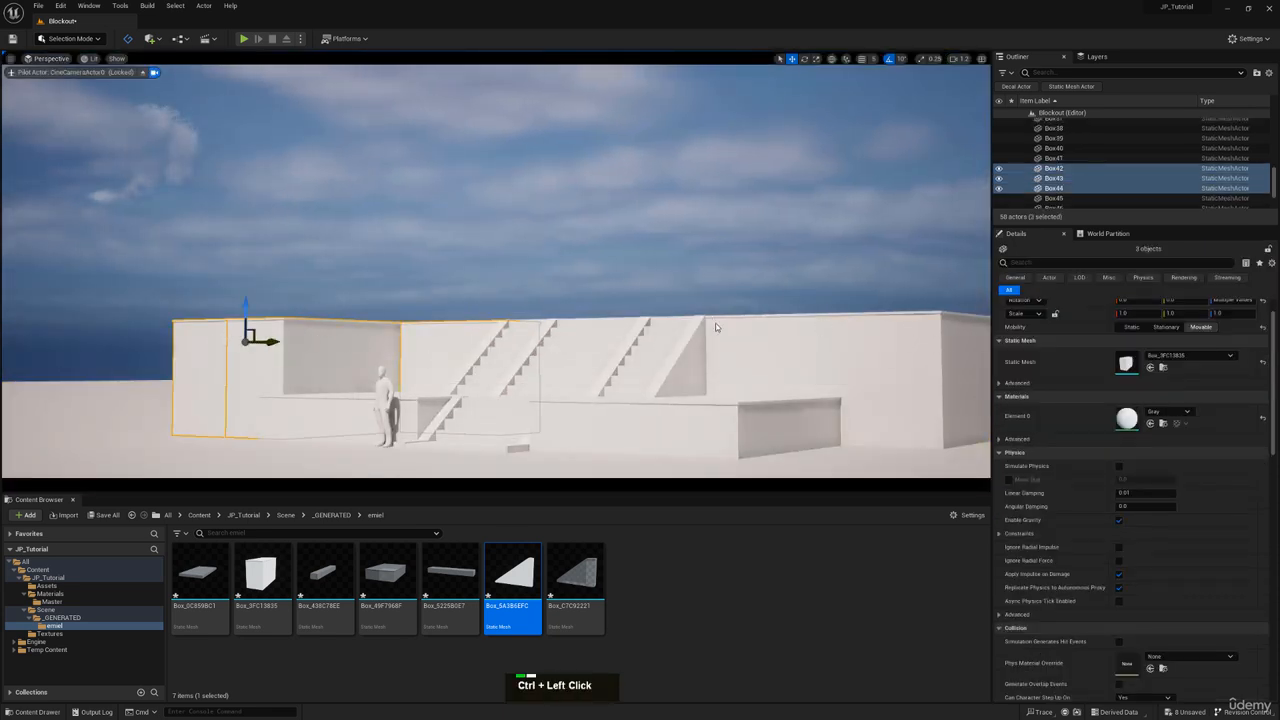
ctrl+click(760, 337)
ctrl+click(872, 323)
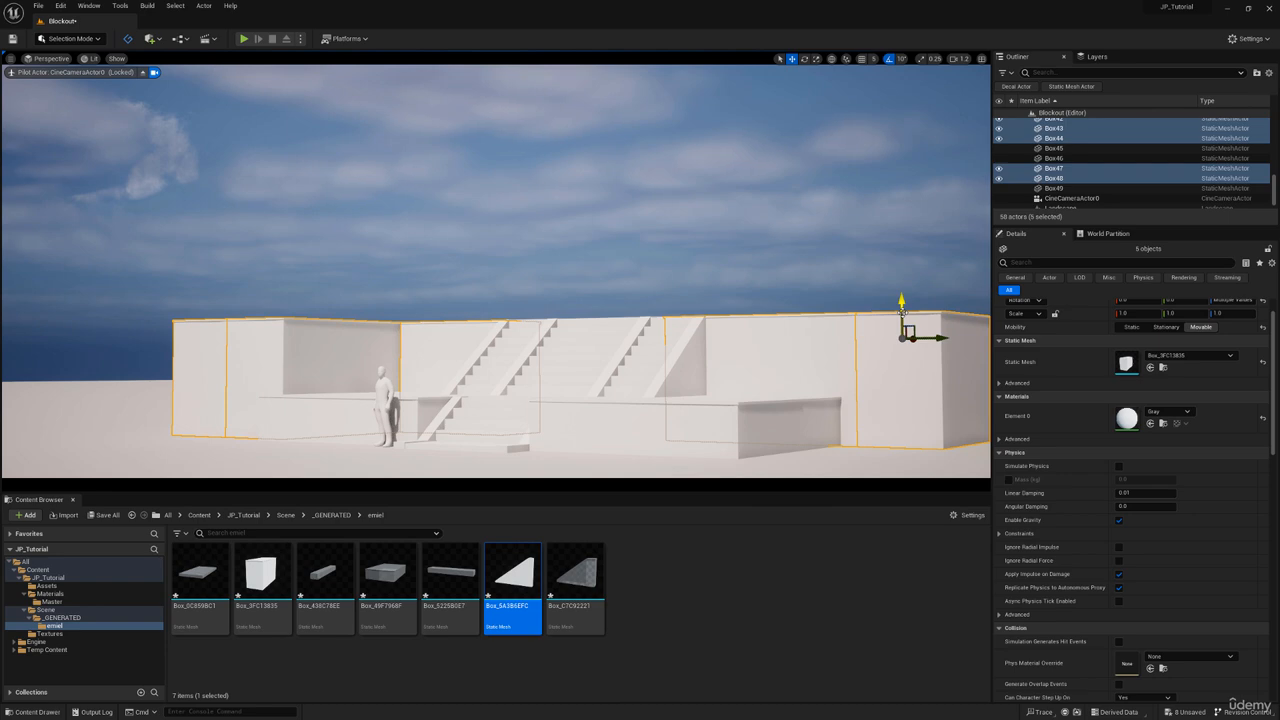
Try lowering the five selected upper terrace wall boxes below the top of the main staircase
right_click(903, 313)
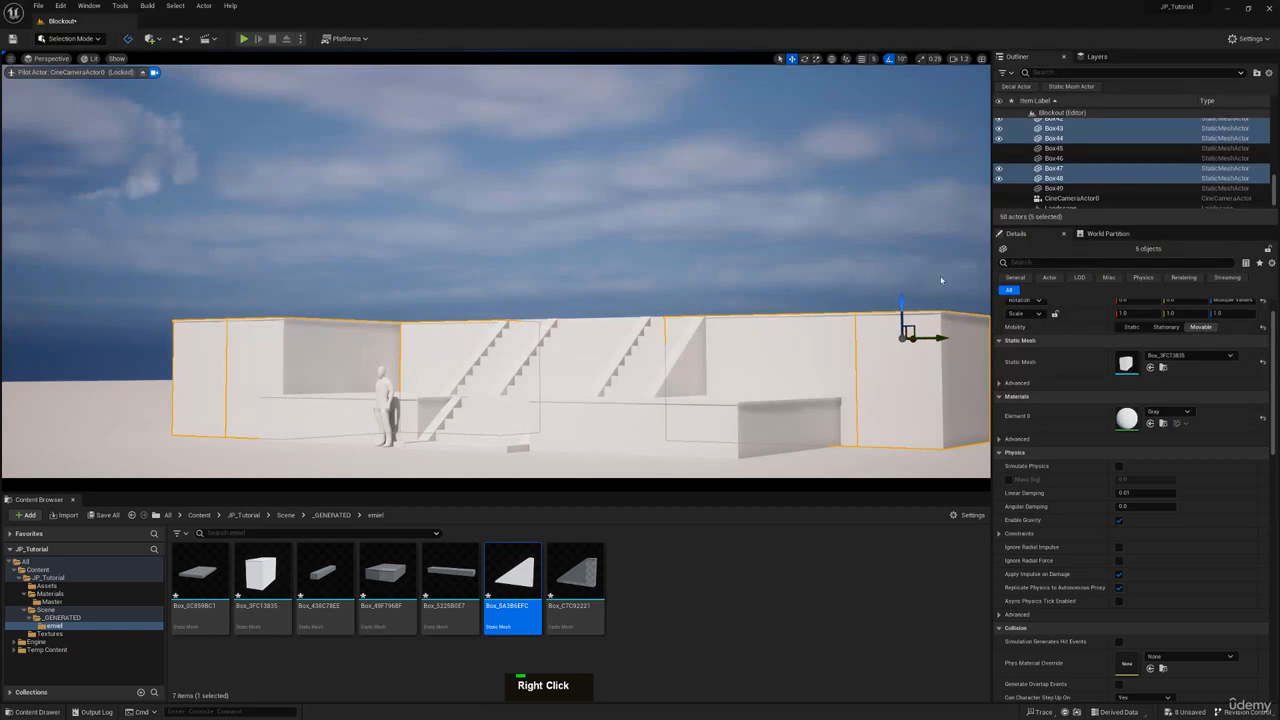
drag(903, 298, 903, 318)
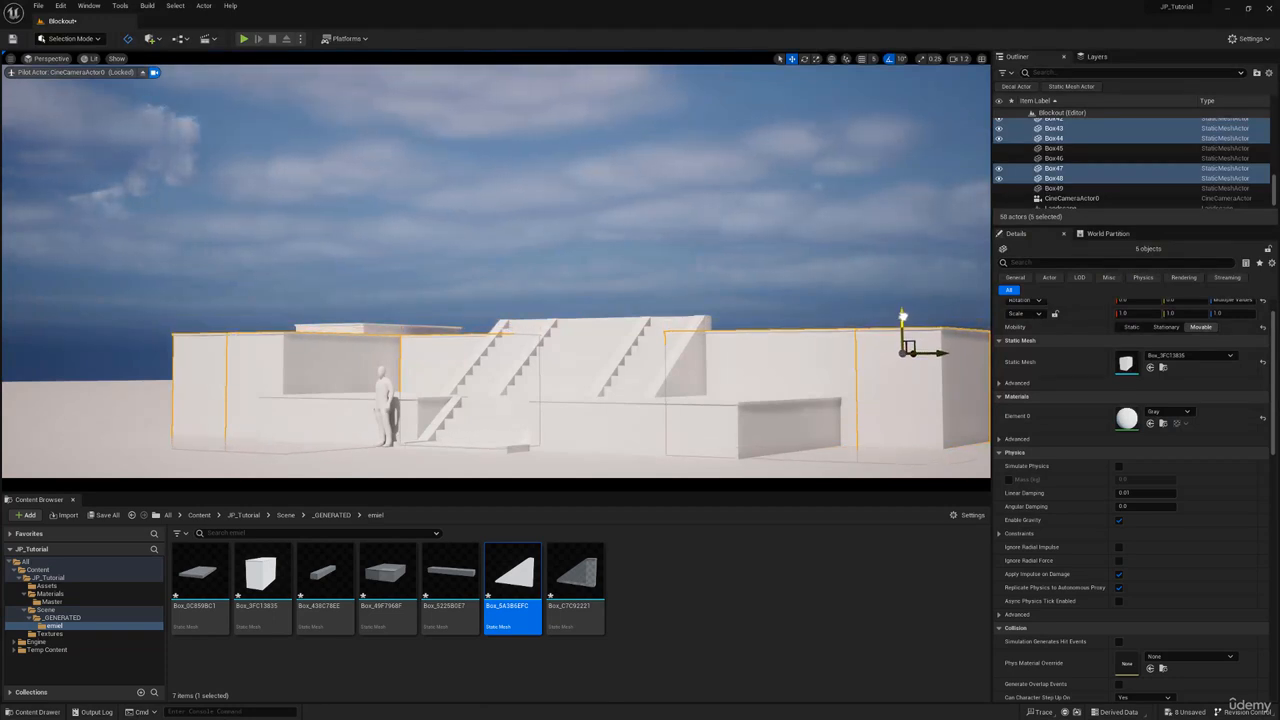
key(ctrl+z)
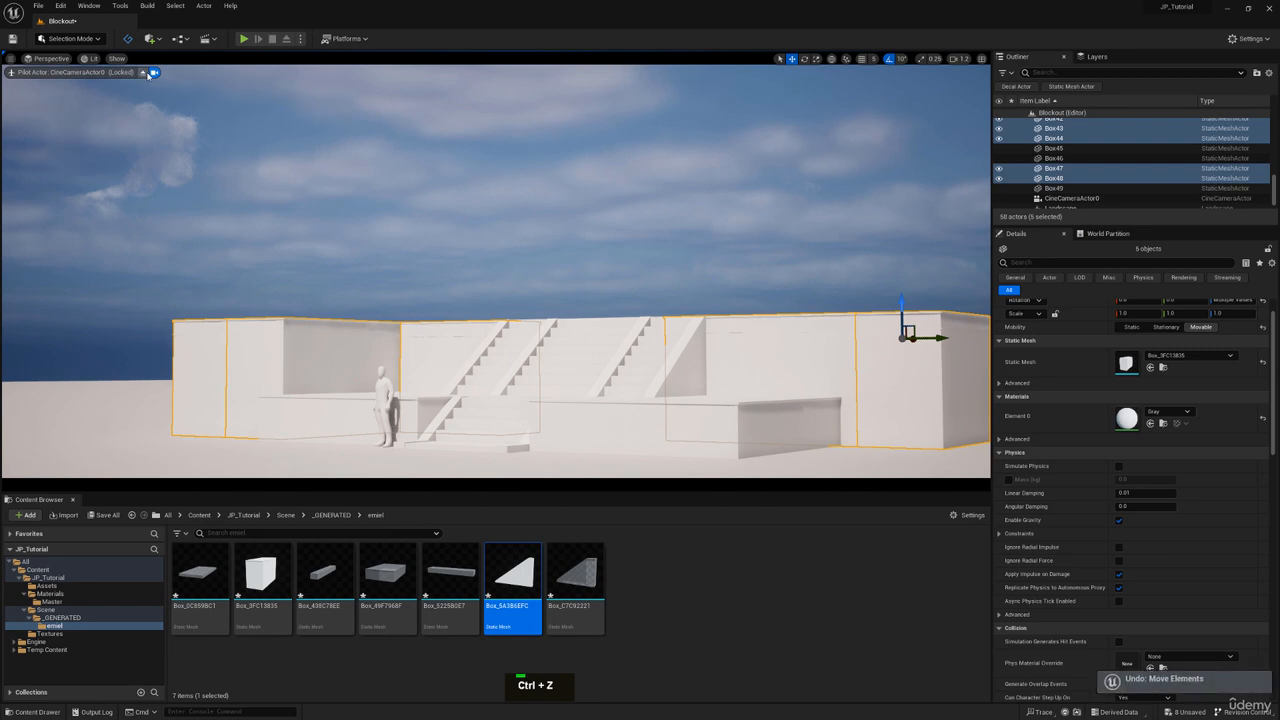
Add the two remaining rear terrace boxes to the selection and lower all seven slightly below the staircase top, judging through CineCameraActor0
click(143, 73)
right_drag(250, 150, 248, 138)
key(e)
right_drag(474, 280, 474, 300)
ctrl+click(468, 306)
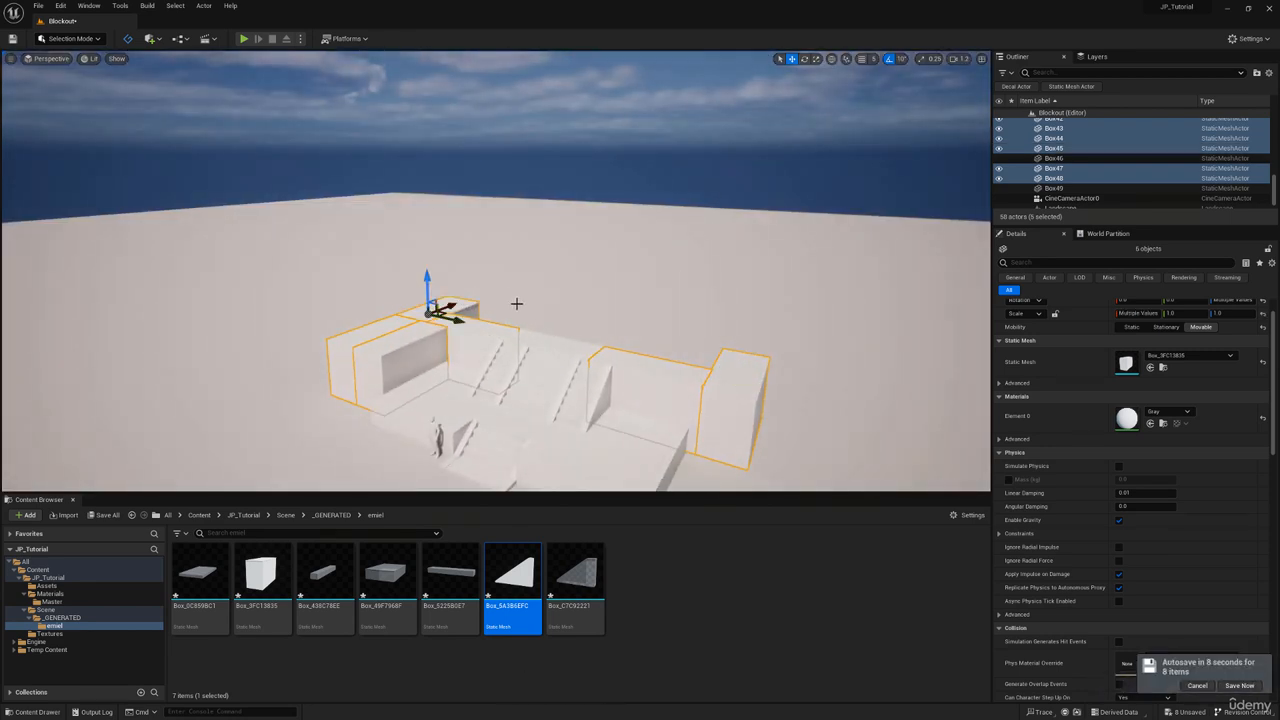
key(w)
right_drag(516, 303, 569, 342)
ctrl+click(569, 344)
key(s)
click(47, 58)
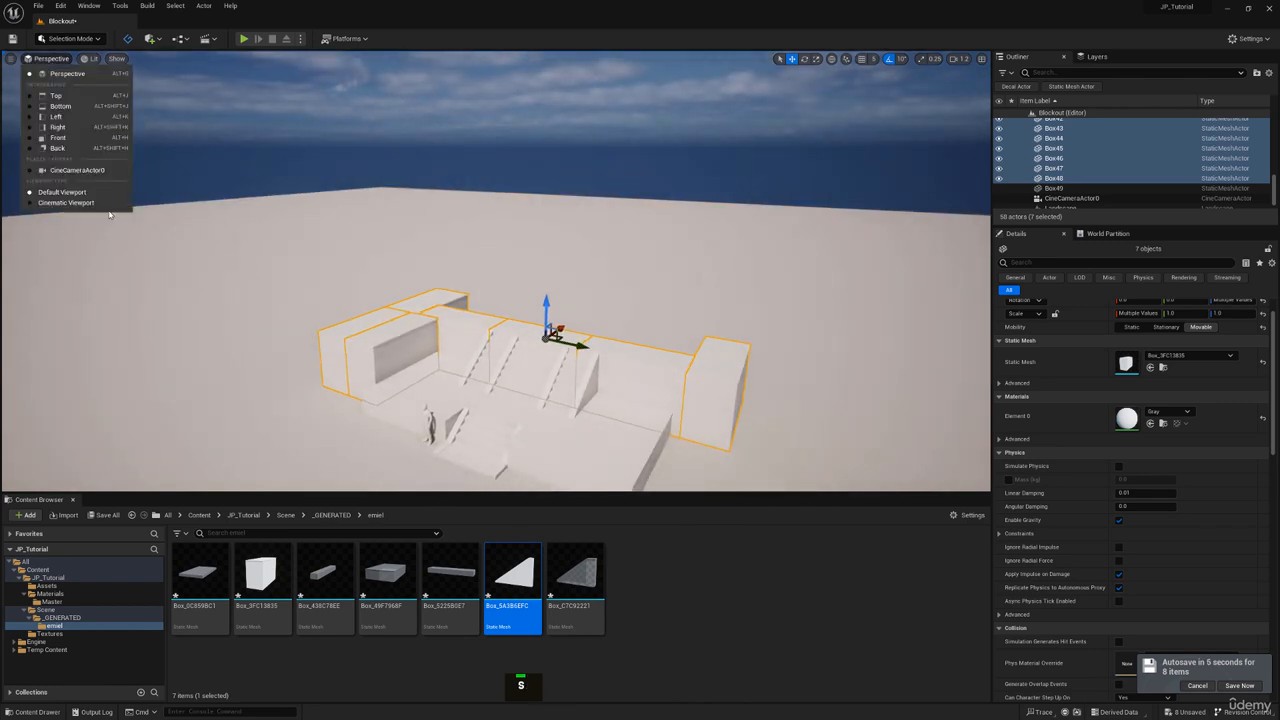
click(80, 171)
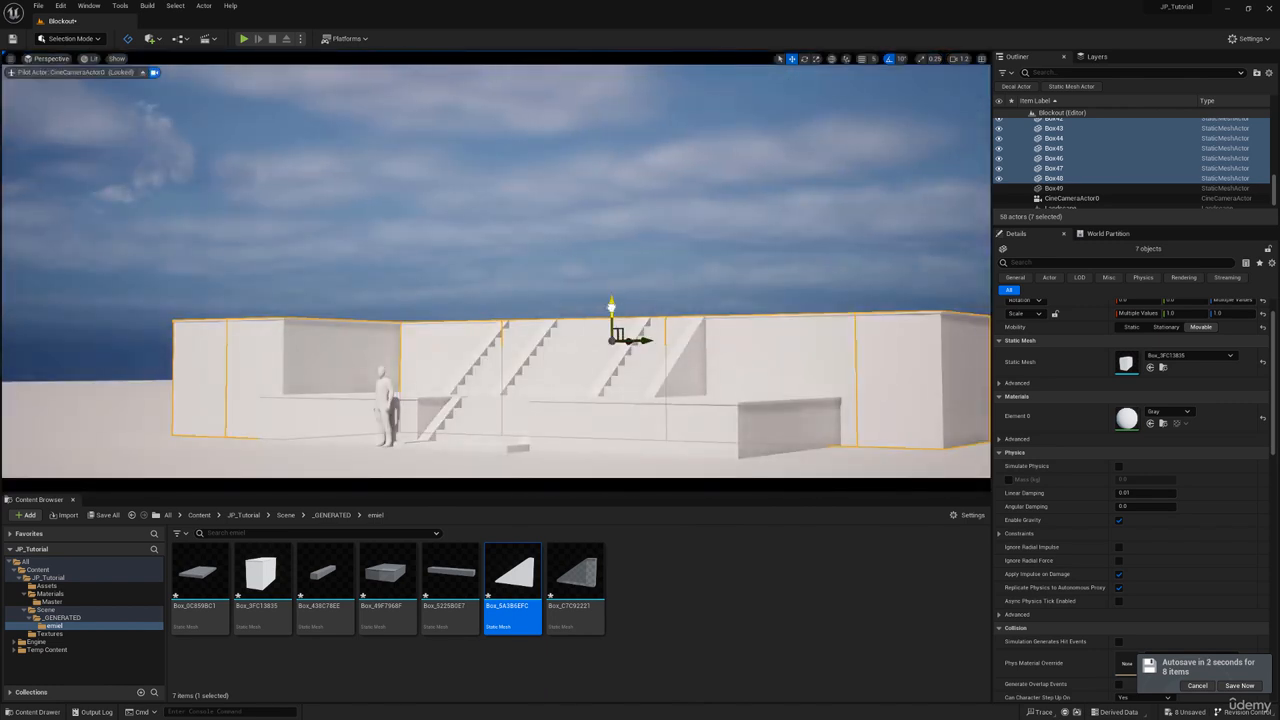
drag(611, 306, 611, 321)
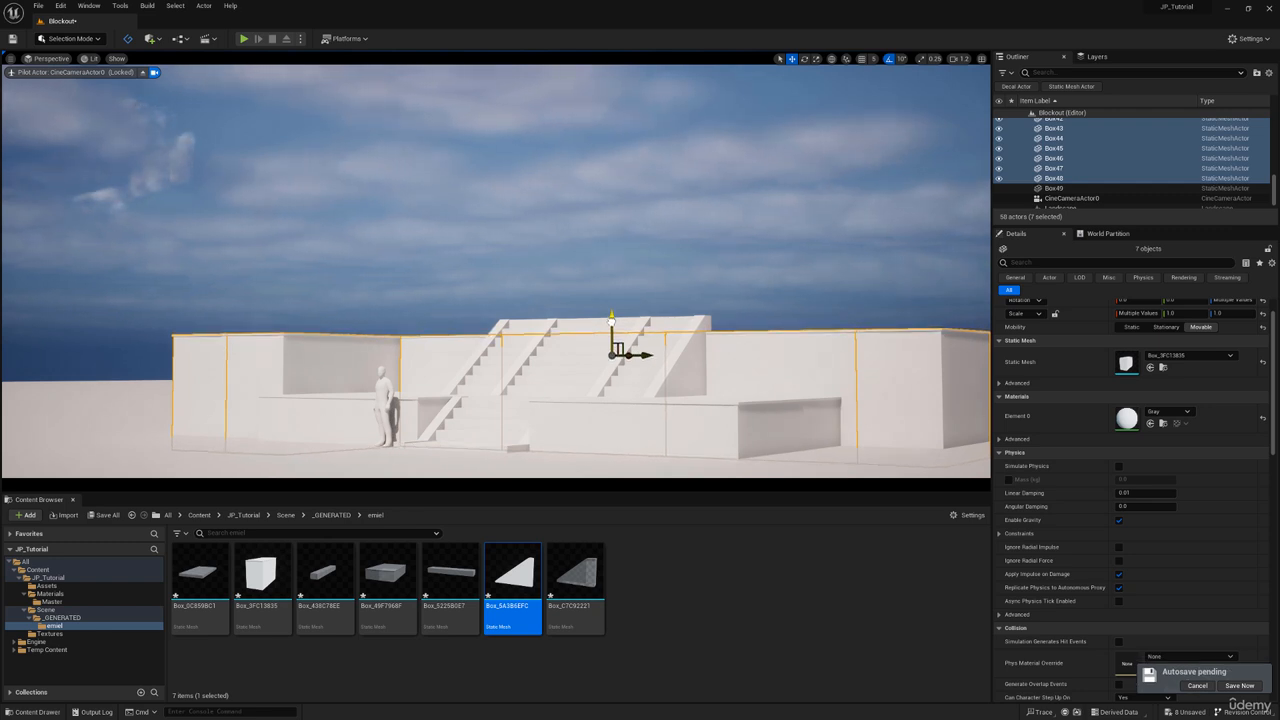
right_click(508, 245)
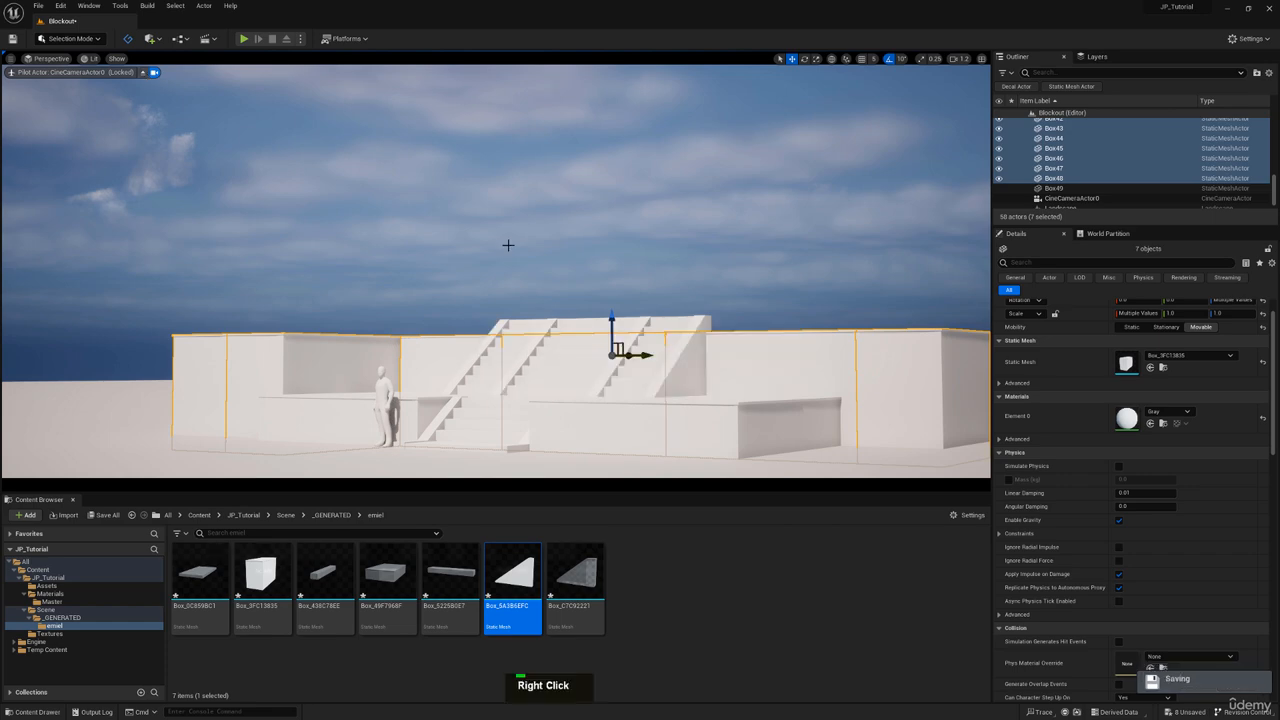
Stop piloting CineCameraActor0 and raise the seven selected upper terrace boxes slightly beside the top of the main staircase
click(141, 74)
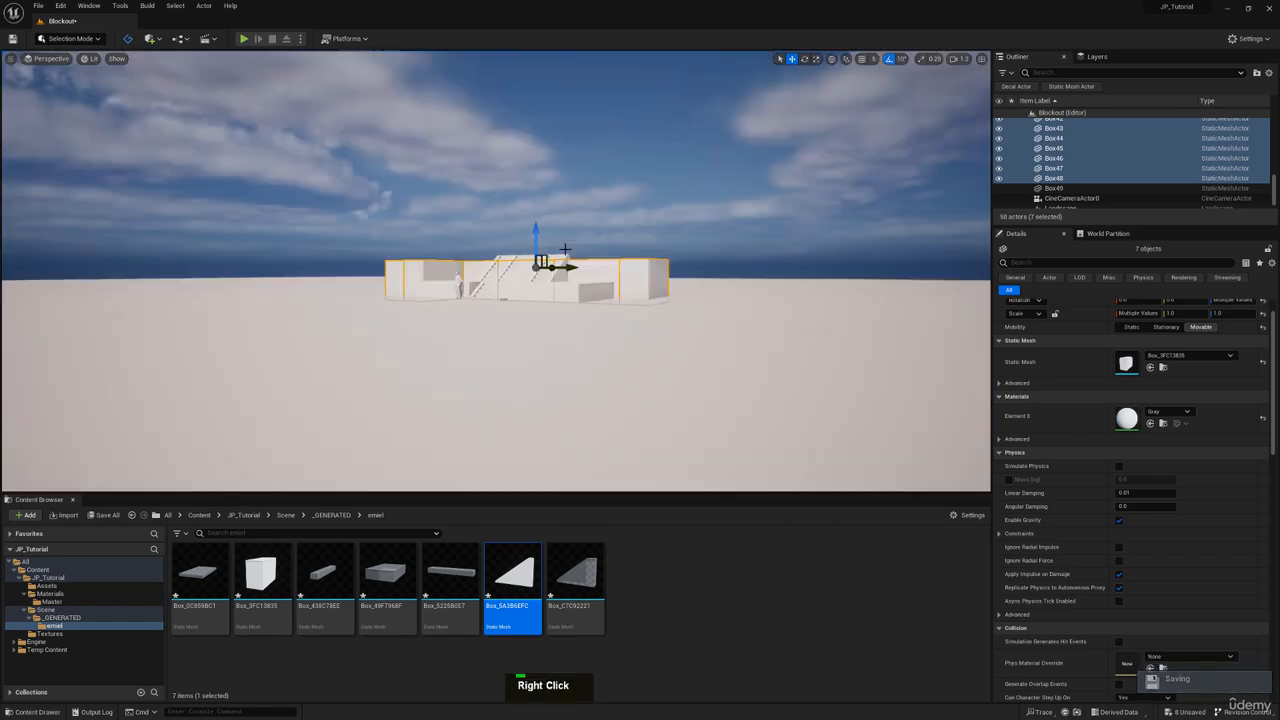
key(w)
right_drag(538, 90, 612, 180)
key(a)
key(w)
key(a)
scroll(612, 180, down, 3)
scroll(591, 223, down, 1)
key(q)
key(w)
mouse_move(591, 223)
right_down()
mouse_move(598, 205)
mouse_move(591, 223)
right_up()
key(e)
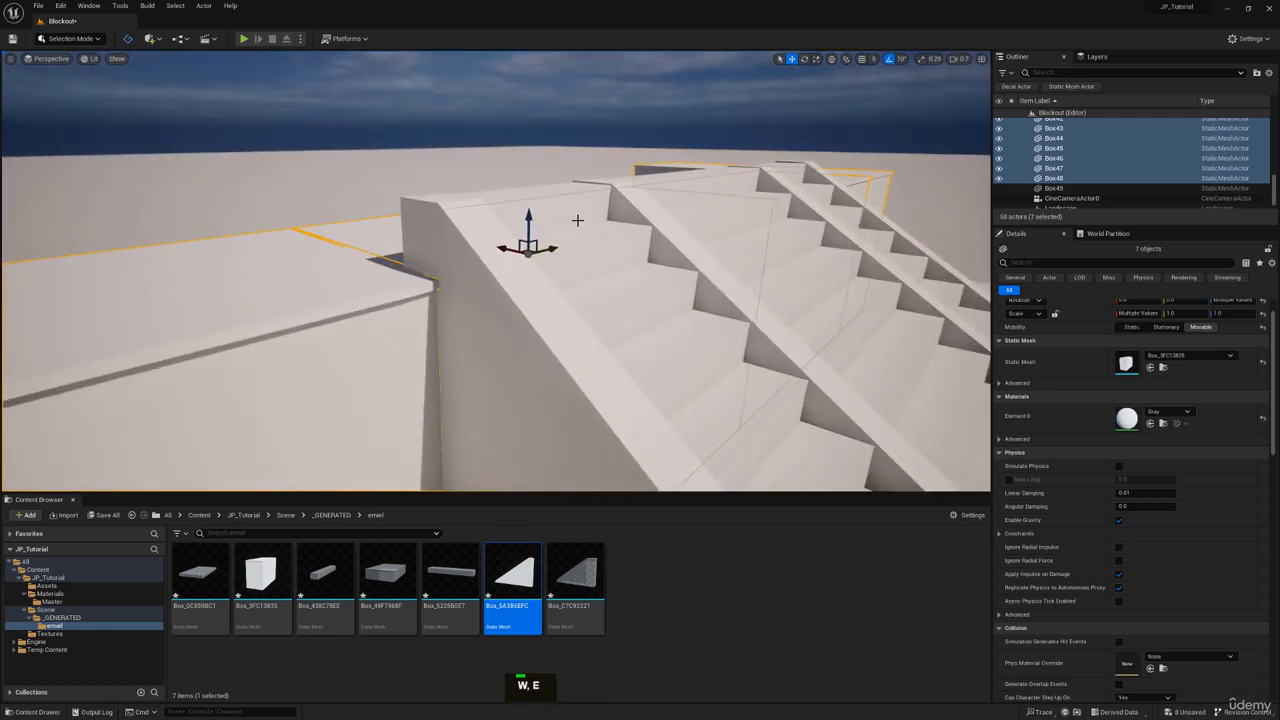
drag(527, 228, 528, 222)
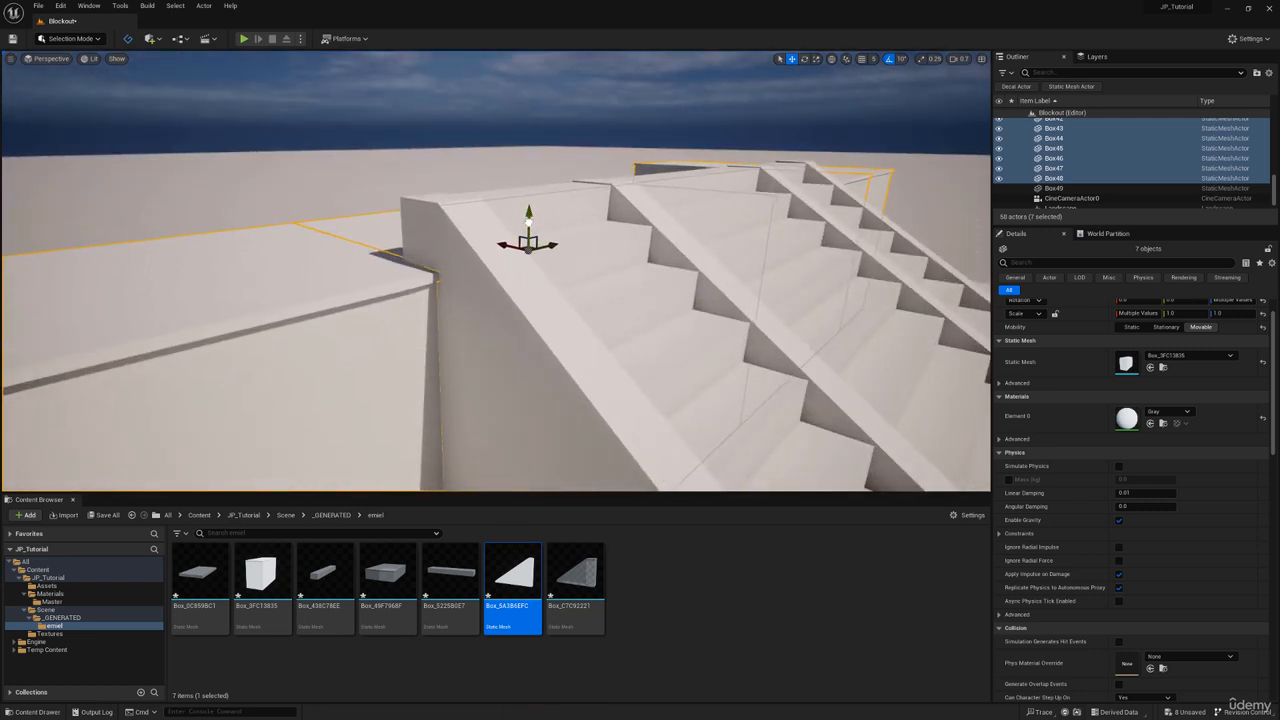
Delete the topmost step pieces between the side walls of the main staircase
key(Delete)
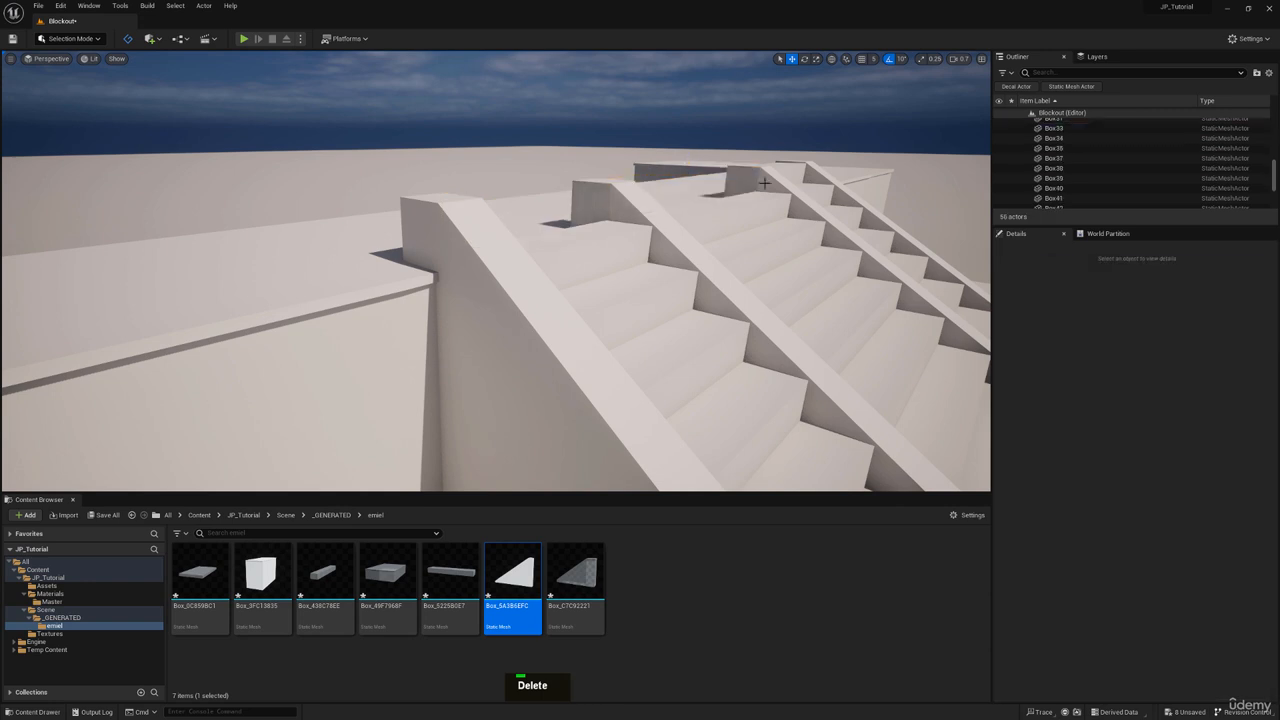
click(723, 204)
key(Delete)
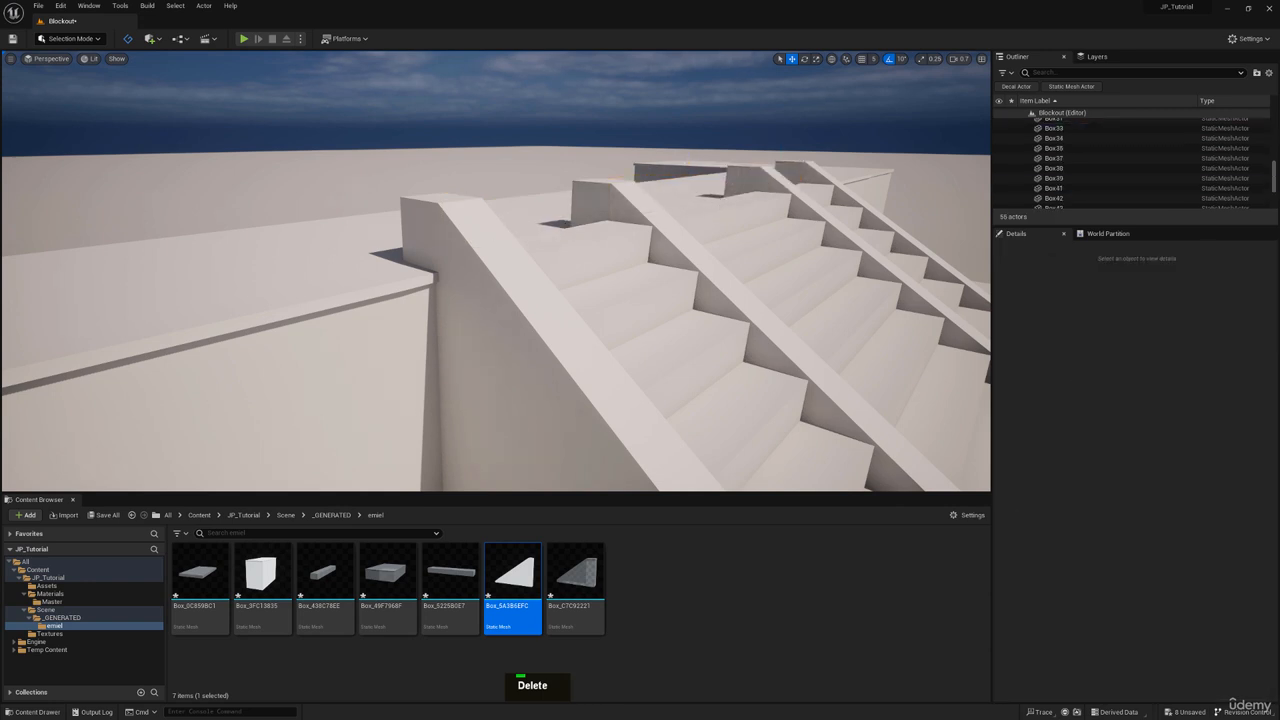
Open the nearest staircase side wall, Box28, in PolyGroup Edit and lower its flat top face towards the terrace level
click(464, 272)
click(68, 40)
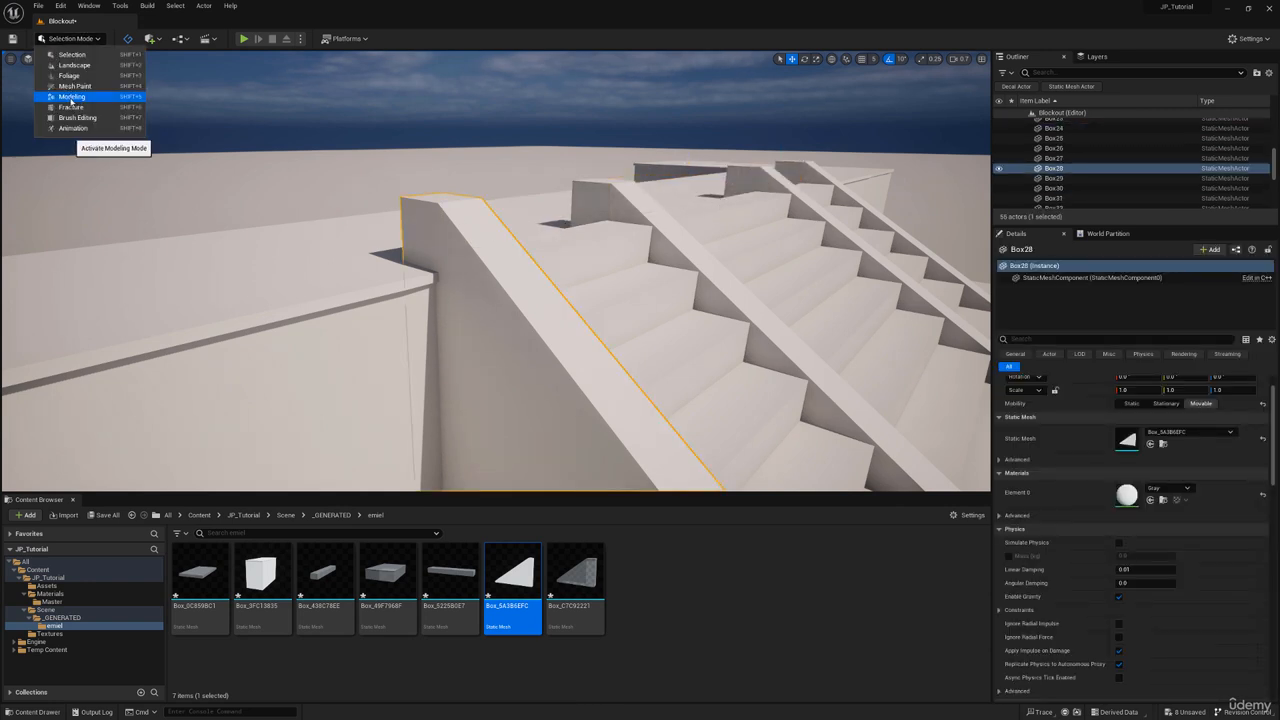
click(71, 97)
click(19, 318)
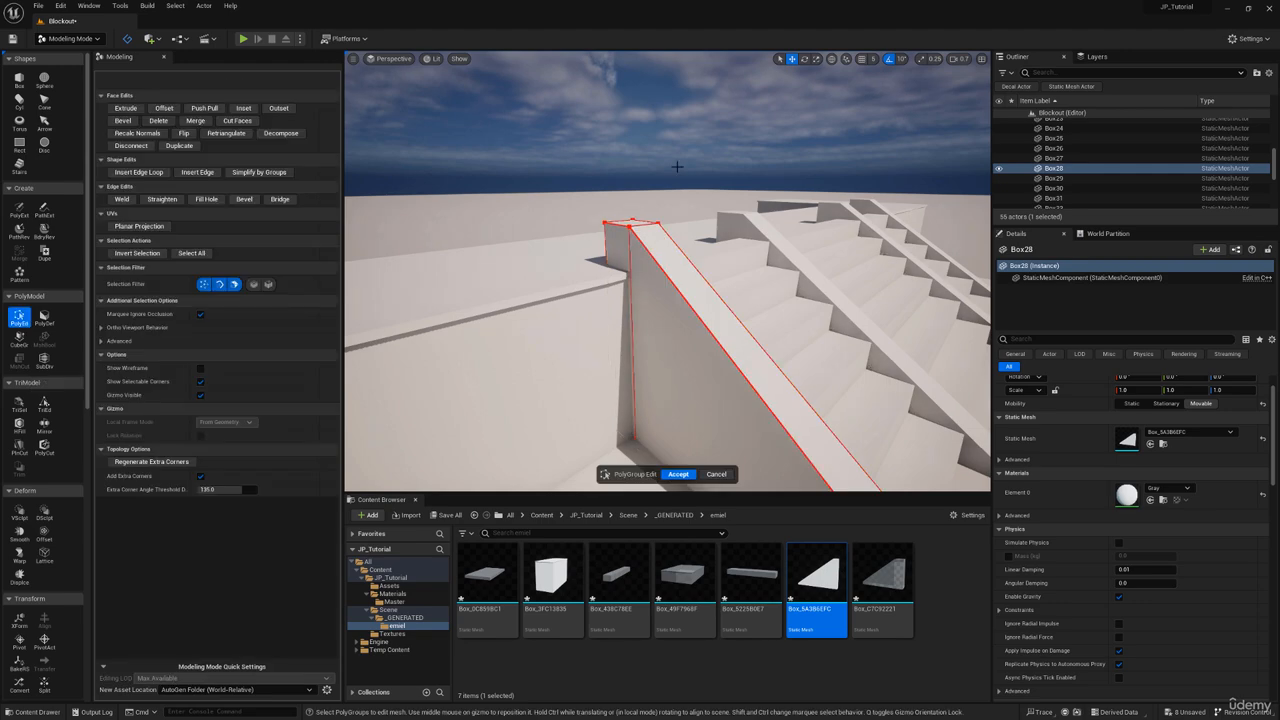
click(628, 218)
mouse_move(630, 218)
mouse_down()
mouse_move(631, 250)
mouse_move(632, 222)
mouse_up()
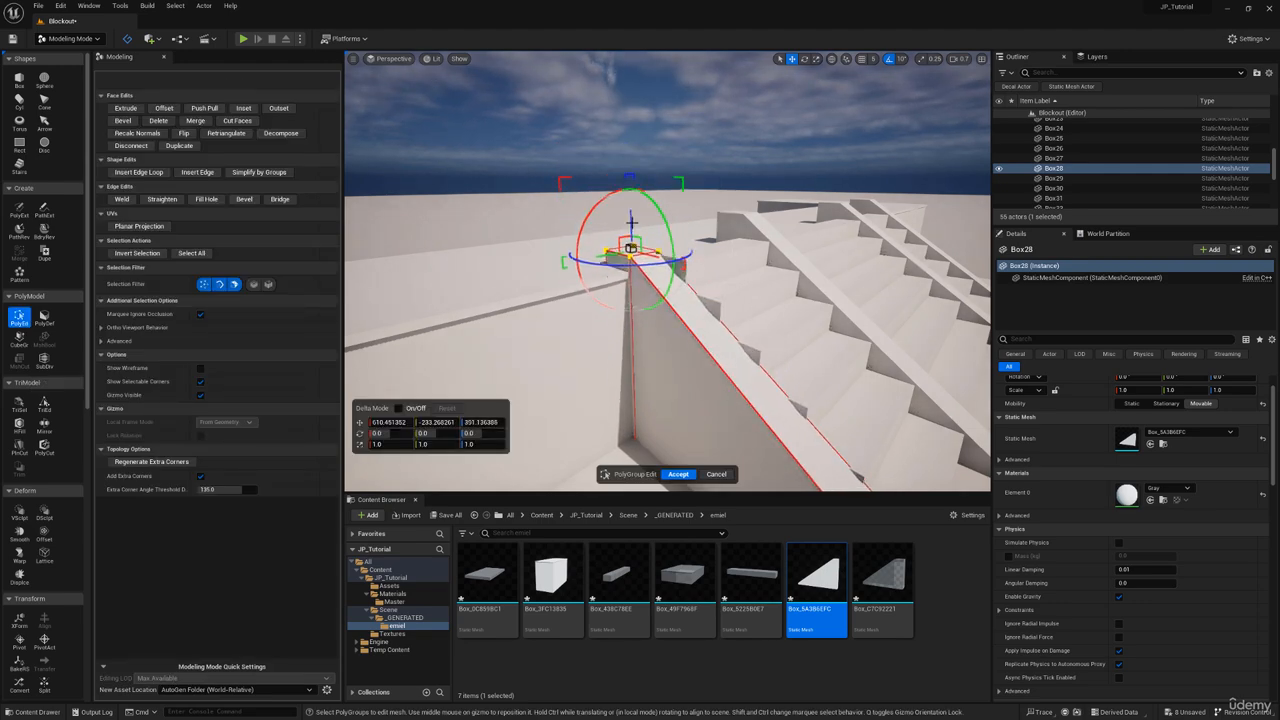
Try sliding only the side wall's top face forward over the stairs, and undo the move
key(e)
right_drag(632, 222, 440, 350)
key(w)
key(d)
key(d)
key(s)
key(w)
key(a)
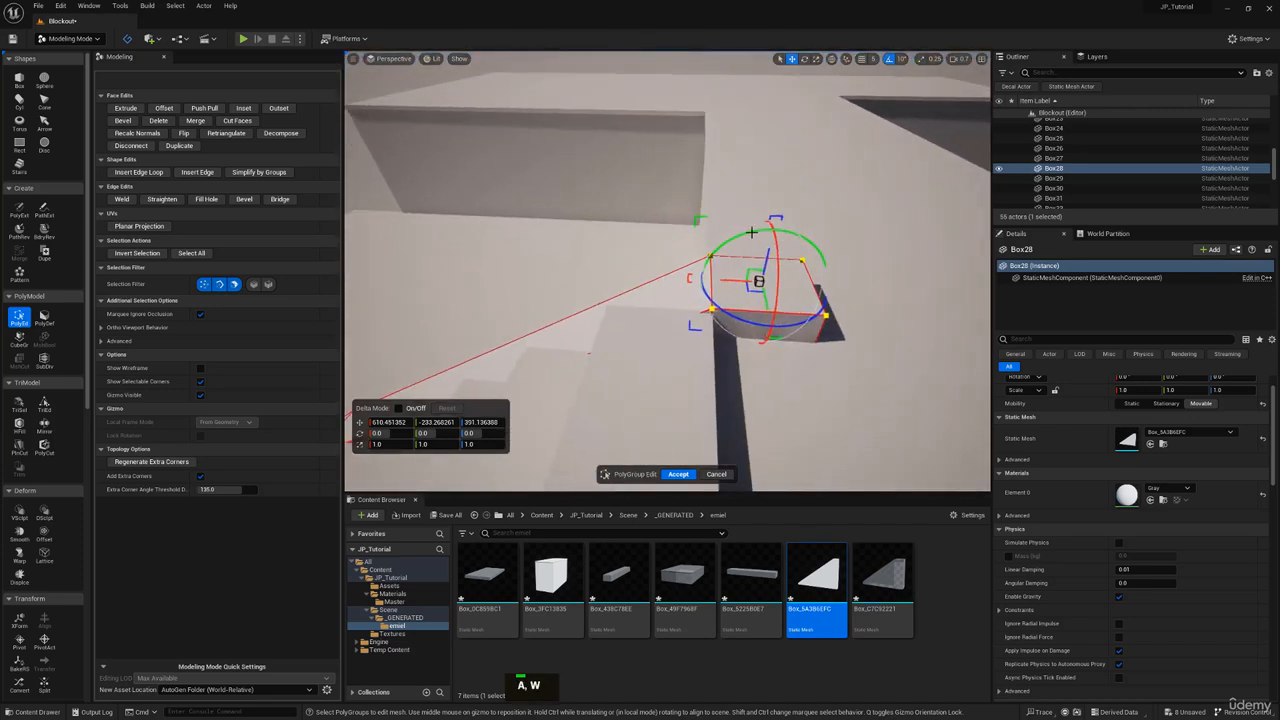
drag(714, 281, 632, 283)
key(ctrl+z)
Select all the upper and lower vertices at the rear end of the staircase side wall
right_drag(682, 249, 870, 302)
key(a)
key(s)
key(w)
key(e)
right_drag(500, 175, 549, 211)
key(s)
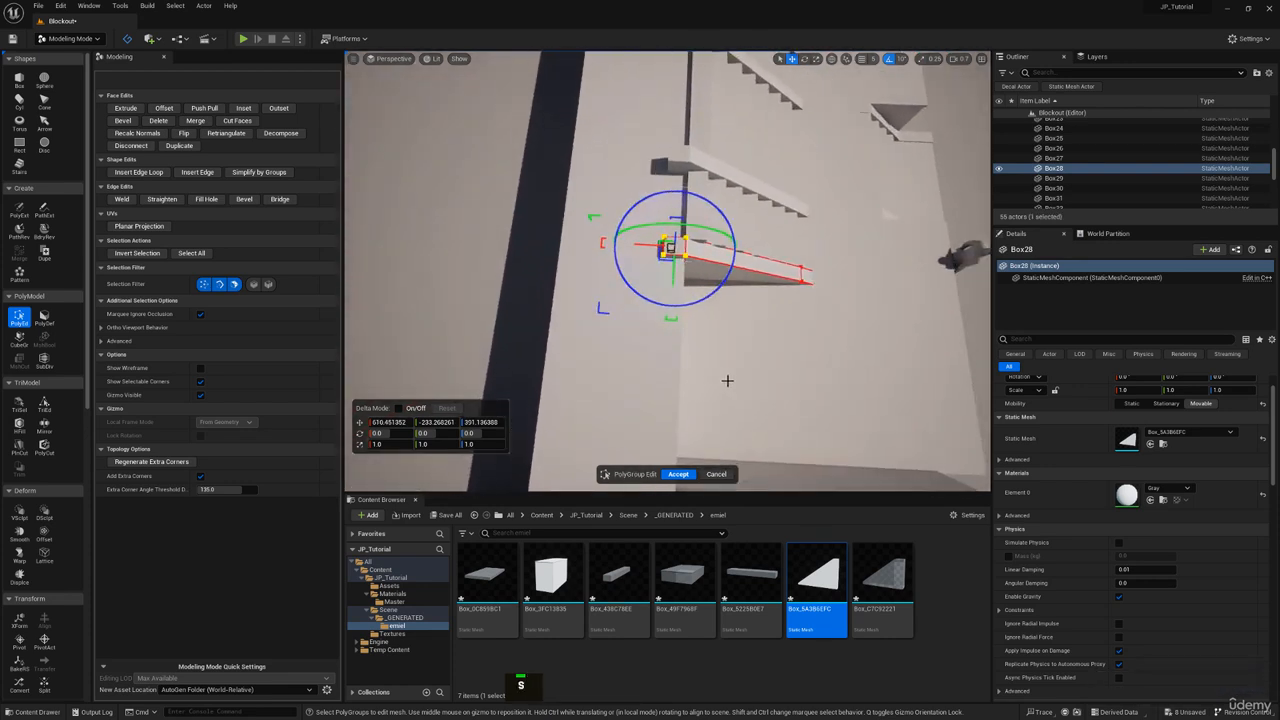
drag(612, 223, 571, 179)
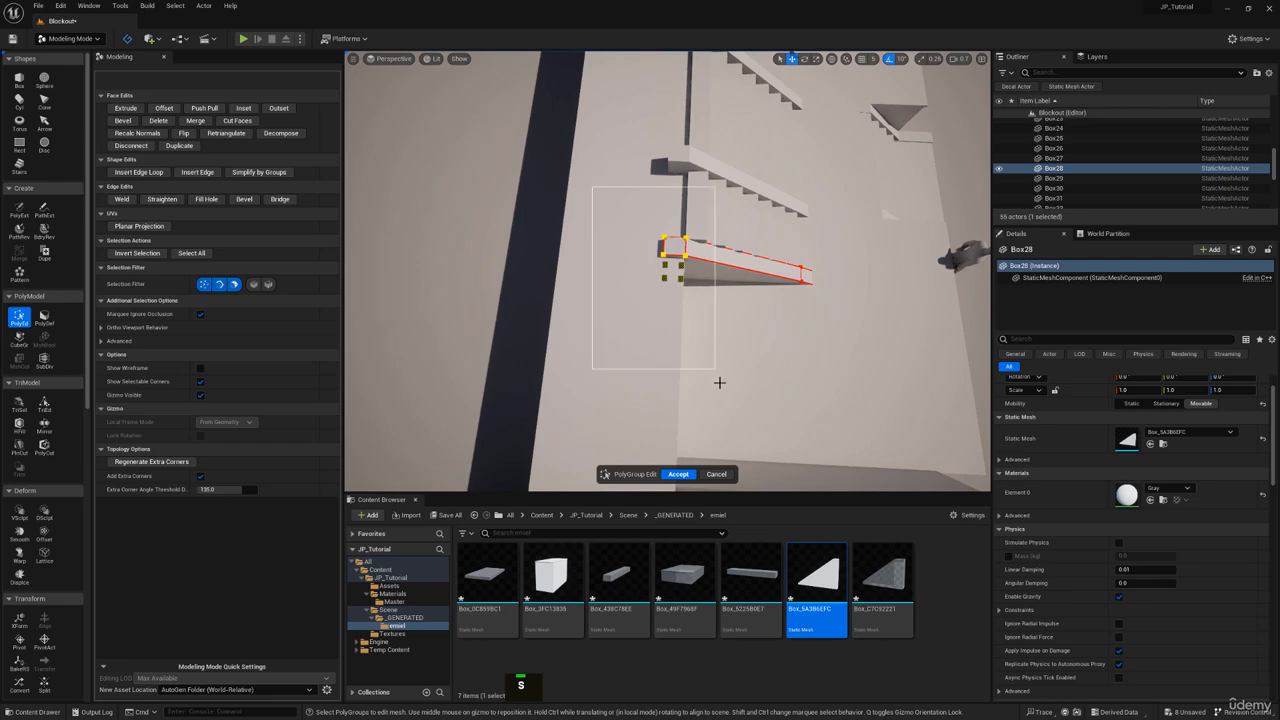
drag(719, 383, 721, 385)
Move the side wall's rear vertices forward along X to about 575.6 to shorten its flat top
key(w)
right_drag(721, 385, 790, 245)
key(d)
key(s)
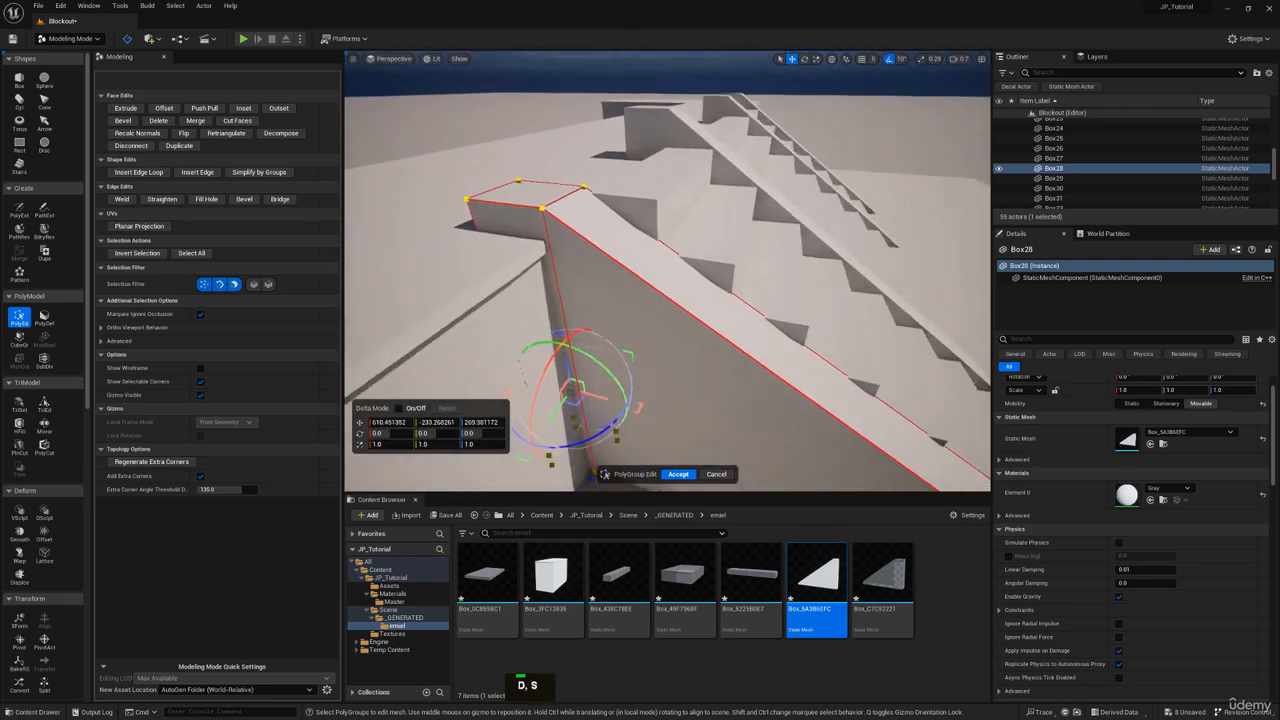
right_drag(641, 240, 634, 257)
drag(604, 378, 649, 389)
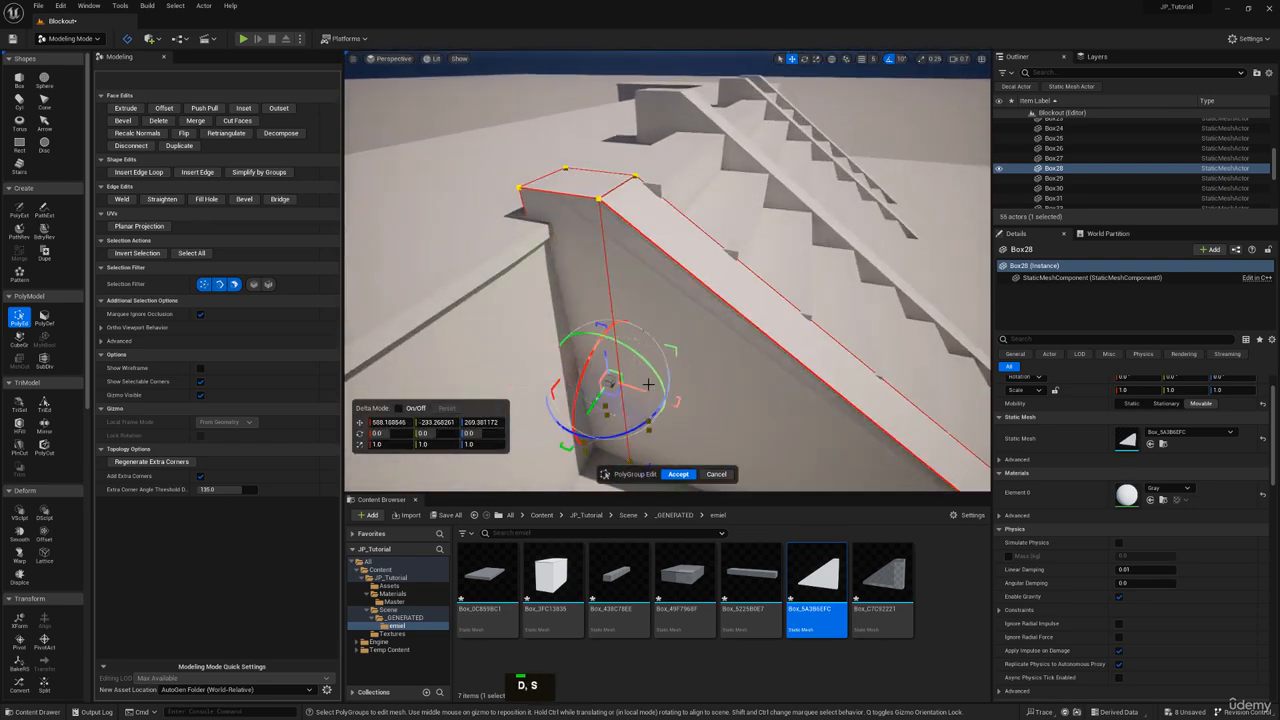
key(d)
right_drag(650, 391, 480, 310)
key(w)
right_drag(600, 270, 678, 341)
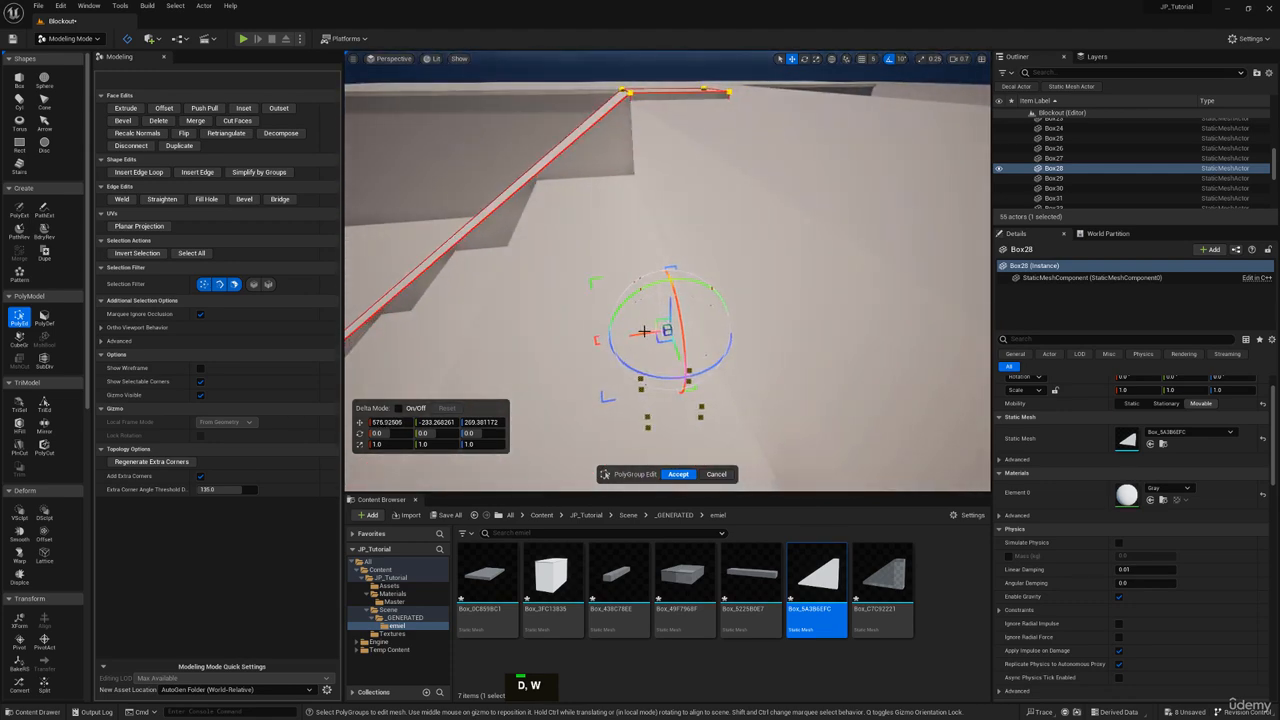
Select only the four top vertices of the side wall and fine-tune their height
right_drag(500, 240, 567, 227)
key(s)
key(a)
key(s)
key(e)
key(d)
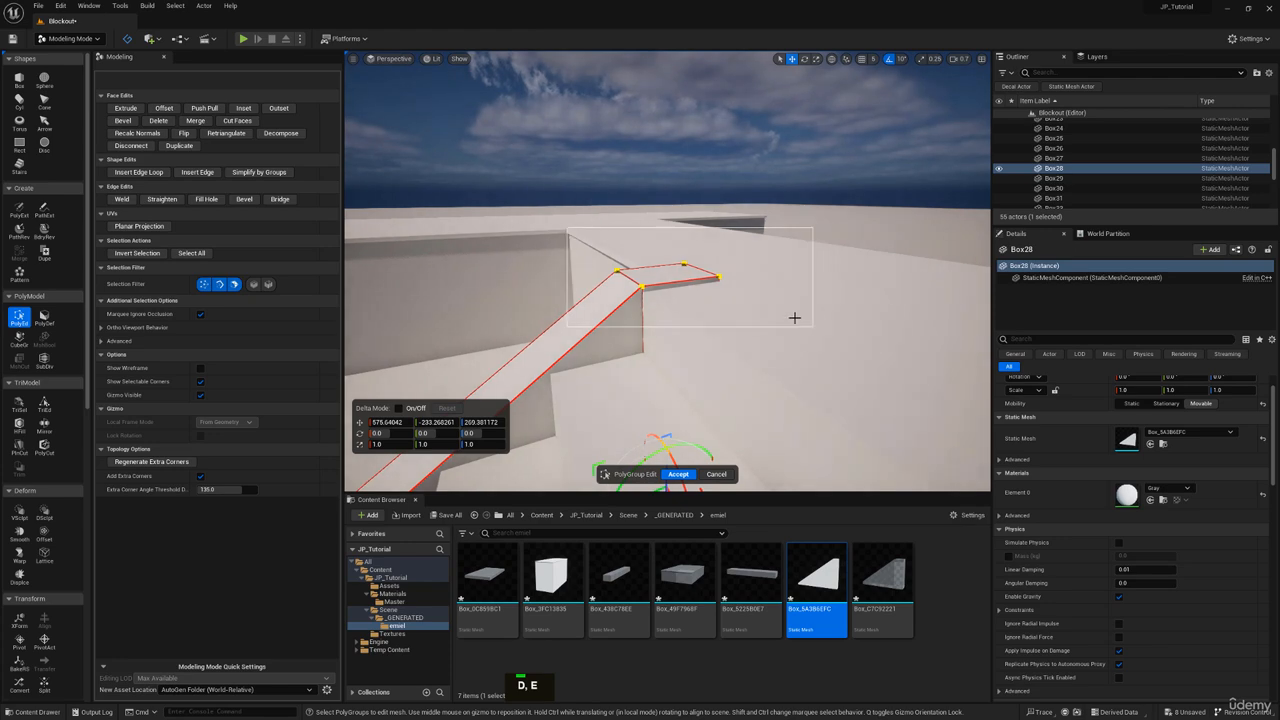
drag(794, 317, 810, 325)
drag(666, 251, 666, 253)
Check the reshaped side wall from the rear and side, and accept the PolyGroup edit
key(a)
right_drag(666, 253, 858, 260)
key(w)
key(s)
key(e)
key(w)
key(q)
key(a)
key(d)
click(678, 474)
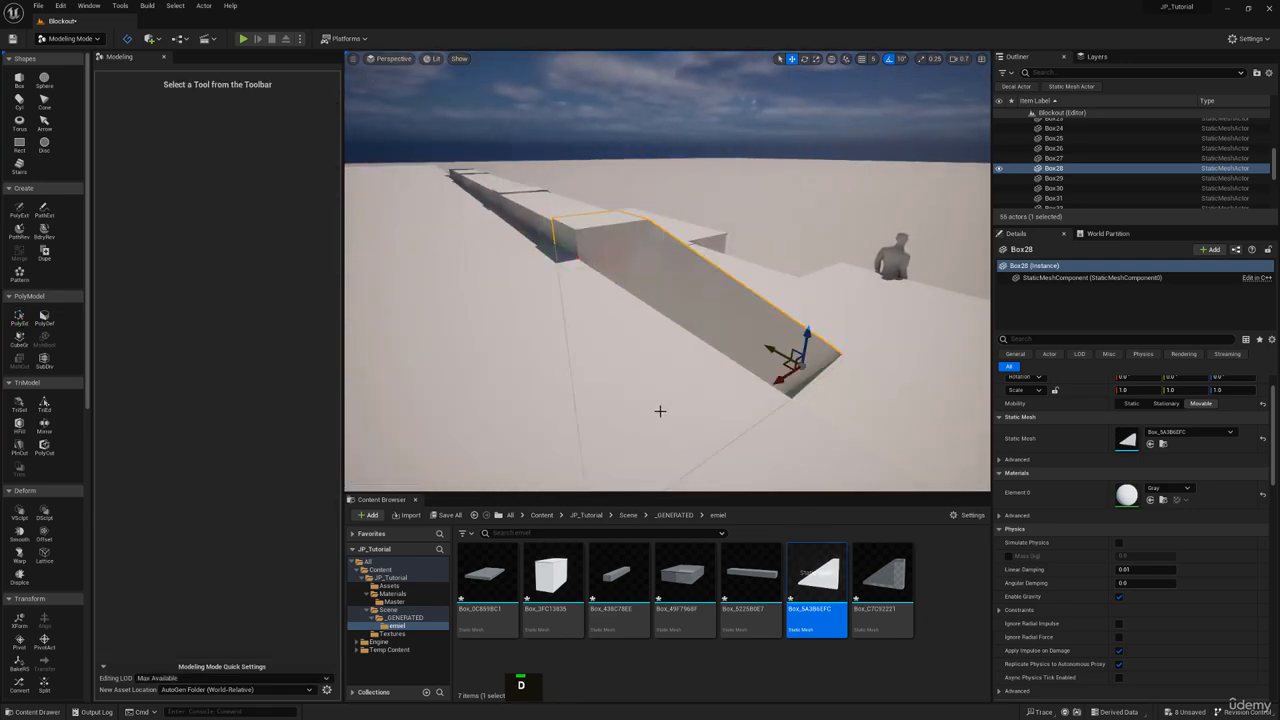
Select the seven upper terrace boxes, Box42 to Box48, around the main staircase
click(654, 318)
key(s)
right_drag(654, 306, 654, 365)
ctrl+click(601, 276)
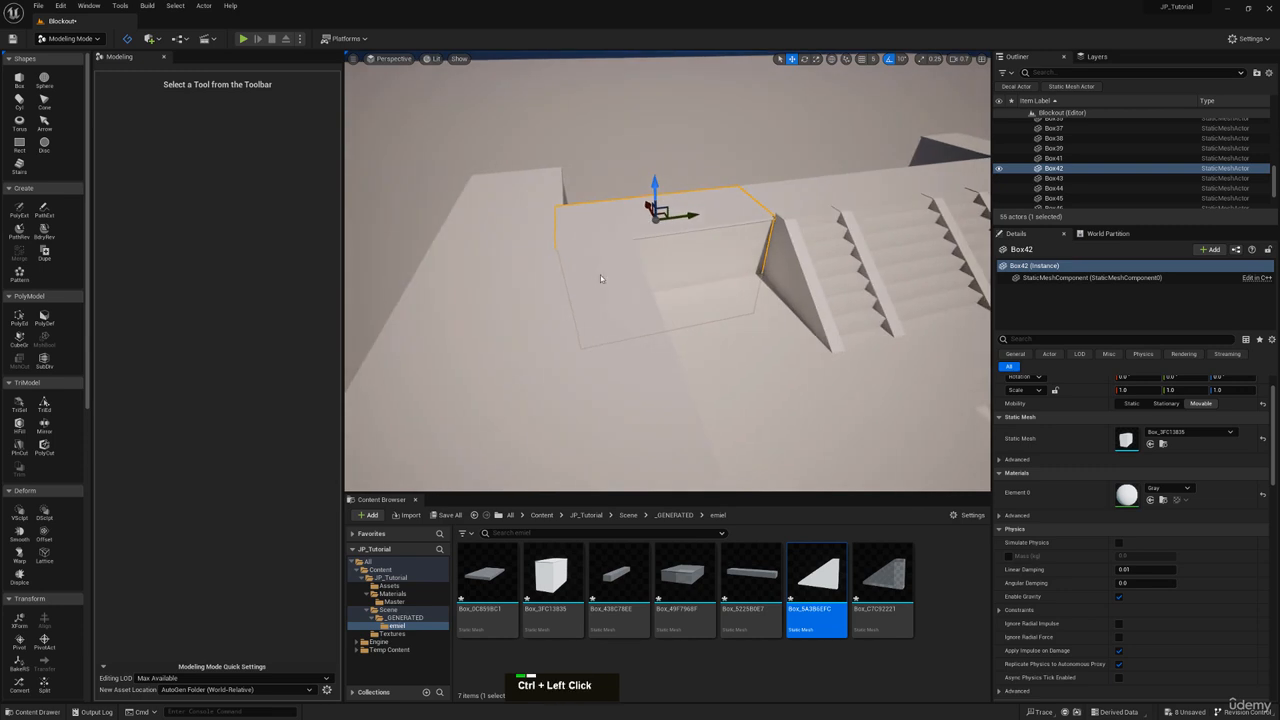
ctrl+click(495, 293)
ctrl+click(489, 323)
ctrl+click(939, 177)
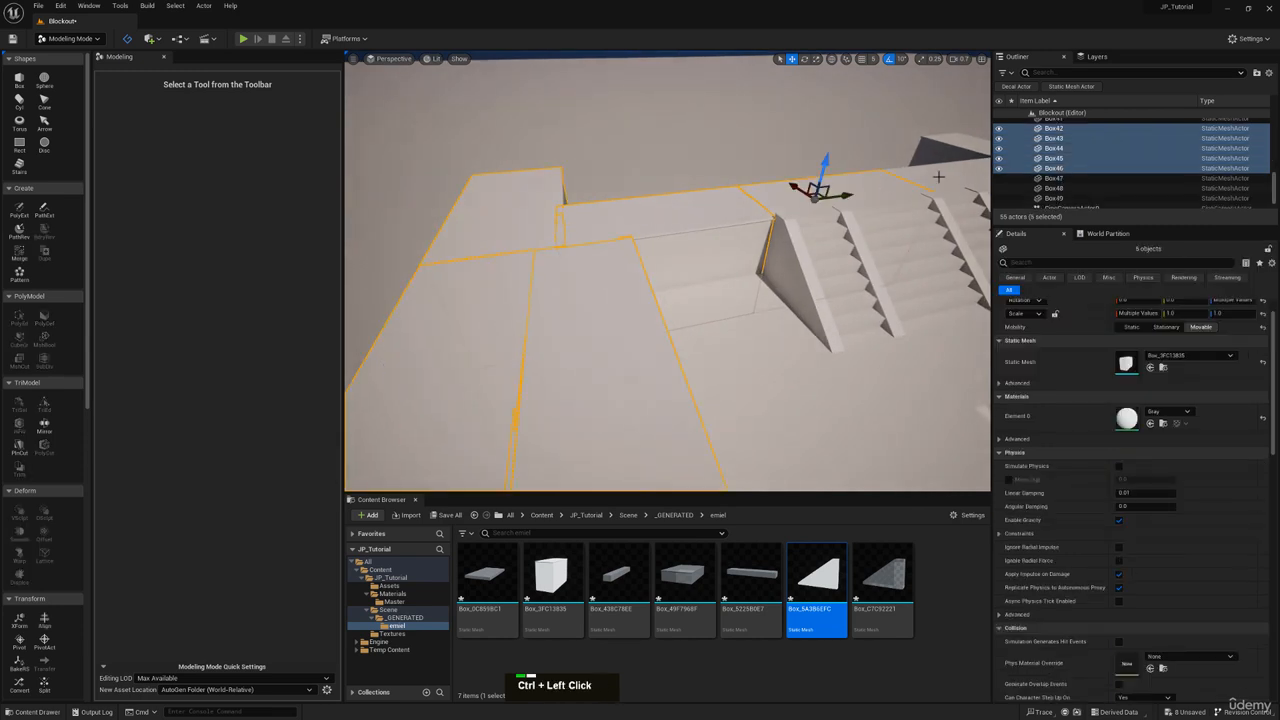
ctrl+click(955, 175)
right_drag(955, 175, 925, 137)
ctrl+click(917, 155)
key(a)
ctrl+click(603, 225)
ctrl+click(605, 223)
Raise the seven selected terrace boxes until they are level with the top of the staircase side walls
key(w)
right_drag(609, 222, 640, 170)
key(d)
key(a)
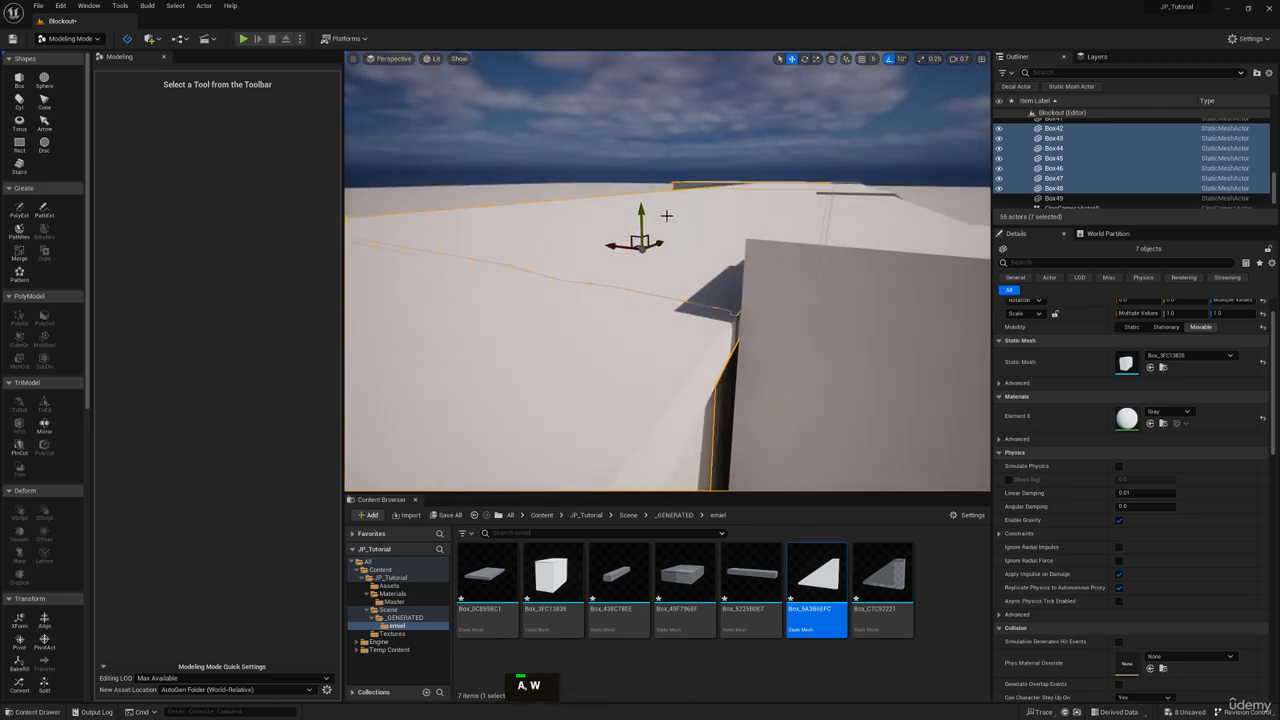
drag(643, 211, 642, 200)
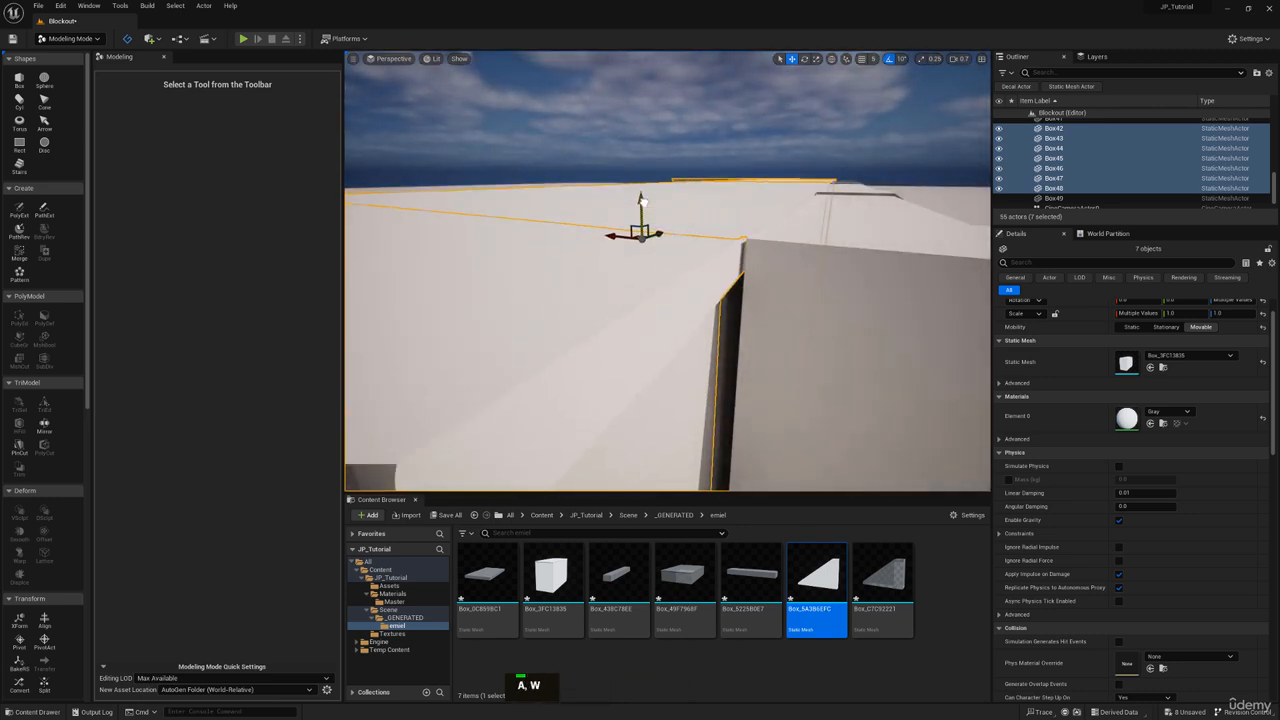
View the scene through CineCameraActor0 and return to Selection mode
click(405, 62)
click(410, 190)
click(70, 38)
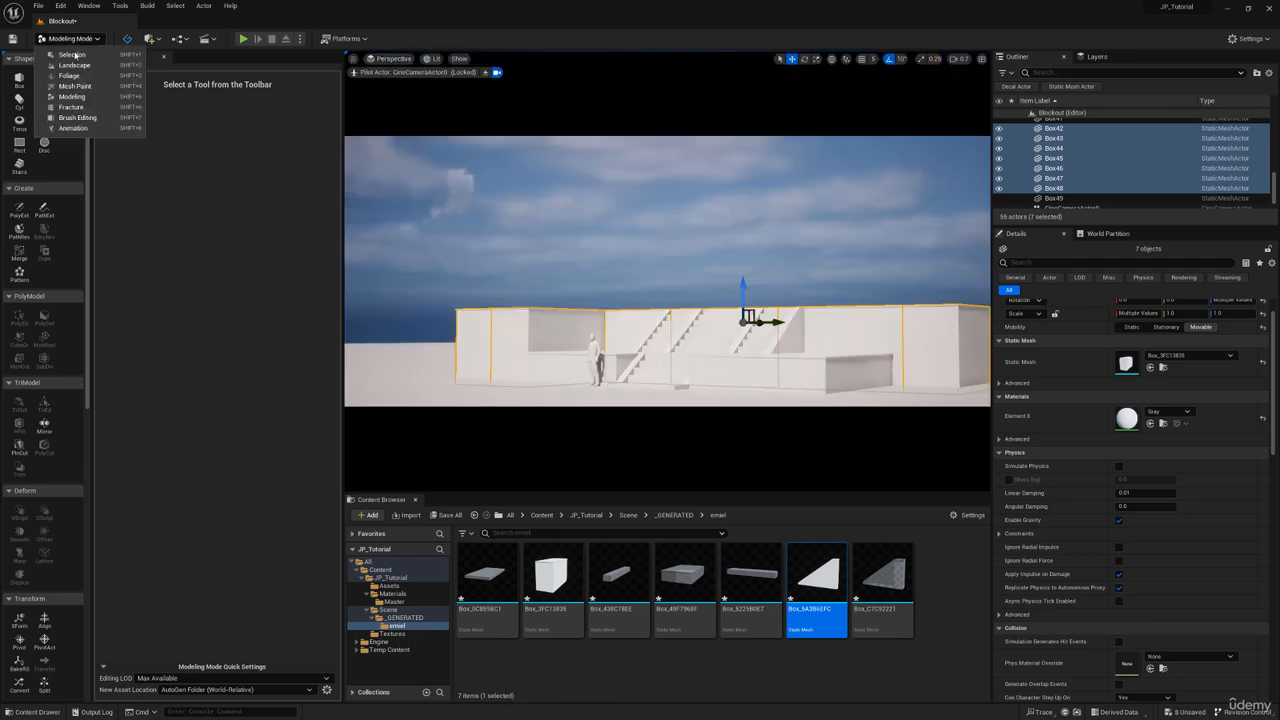
double_click(73, 55)
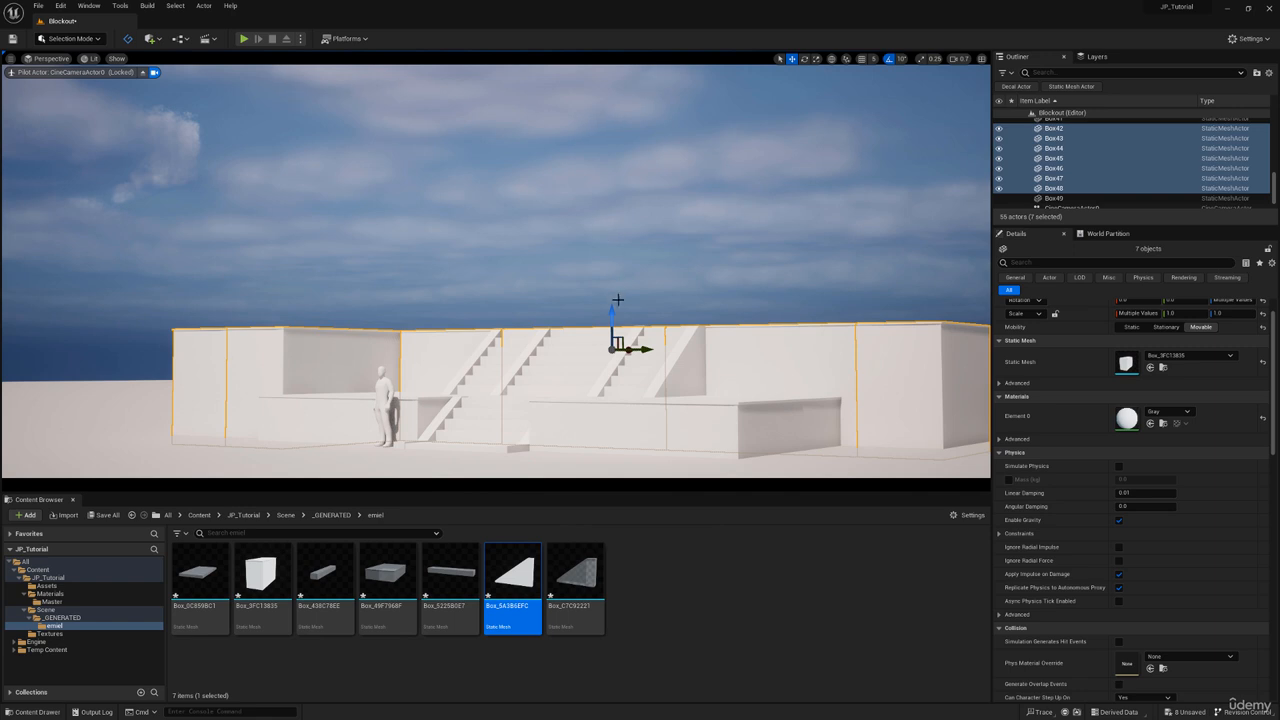
Lower the seven terrace boxes slightly below the staircase top, undoing the first move once to compare the composition
drag(608, 315, 610, 322)
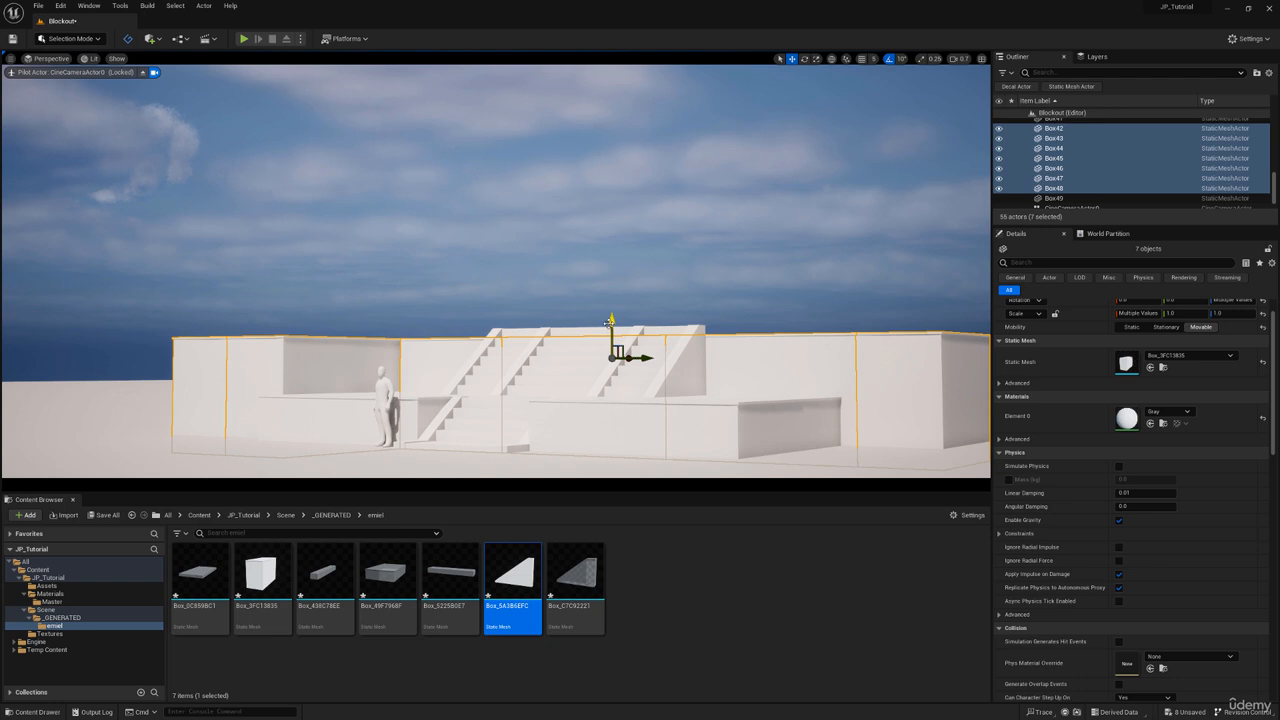
key(ctrl+z)
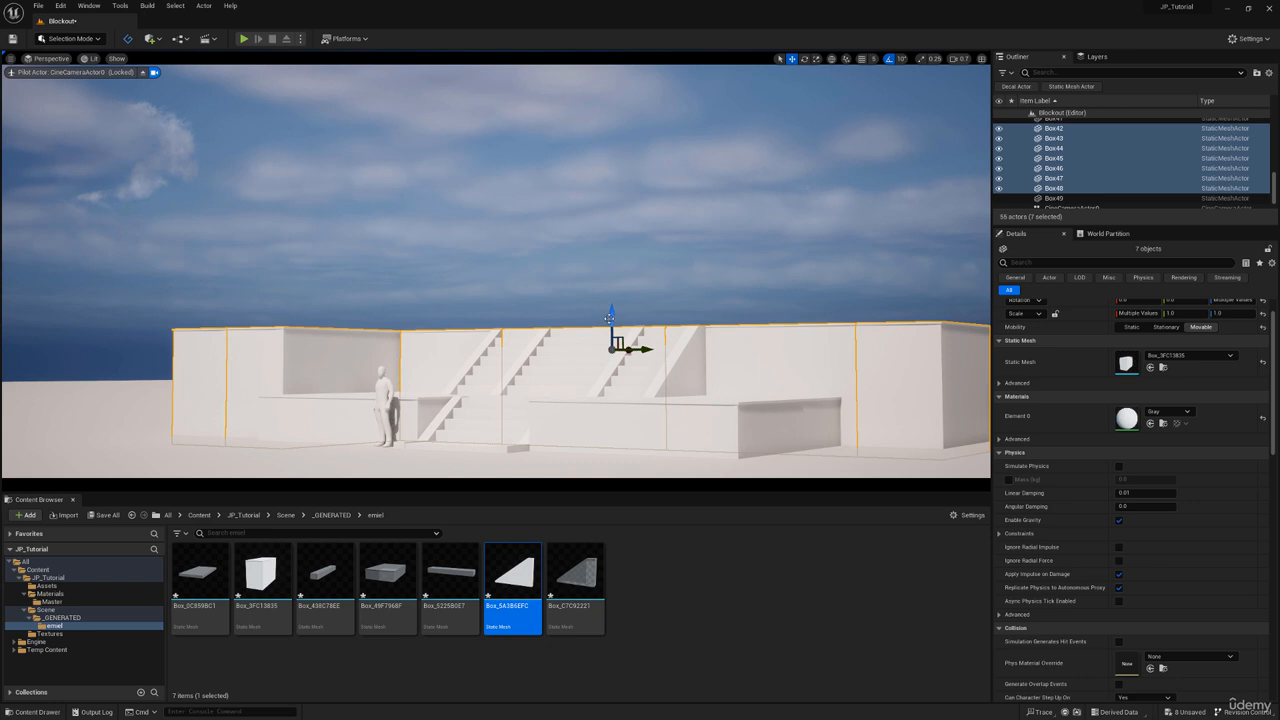
drag(609, 318, 610, 336)
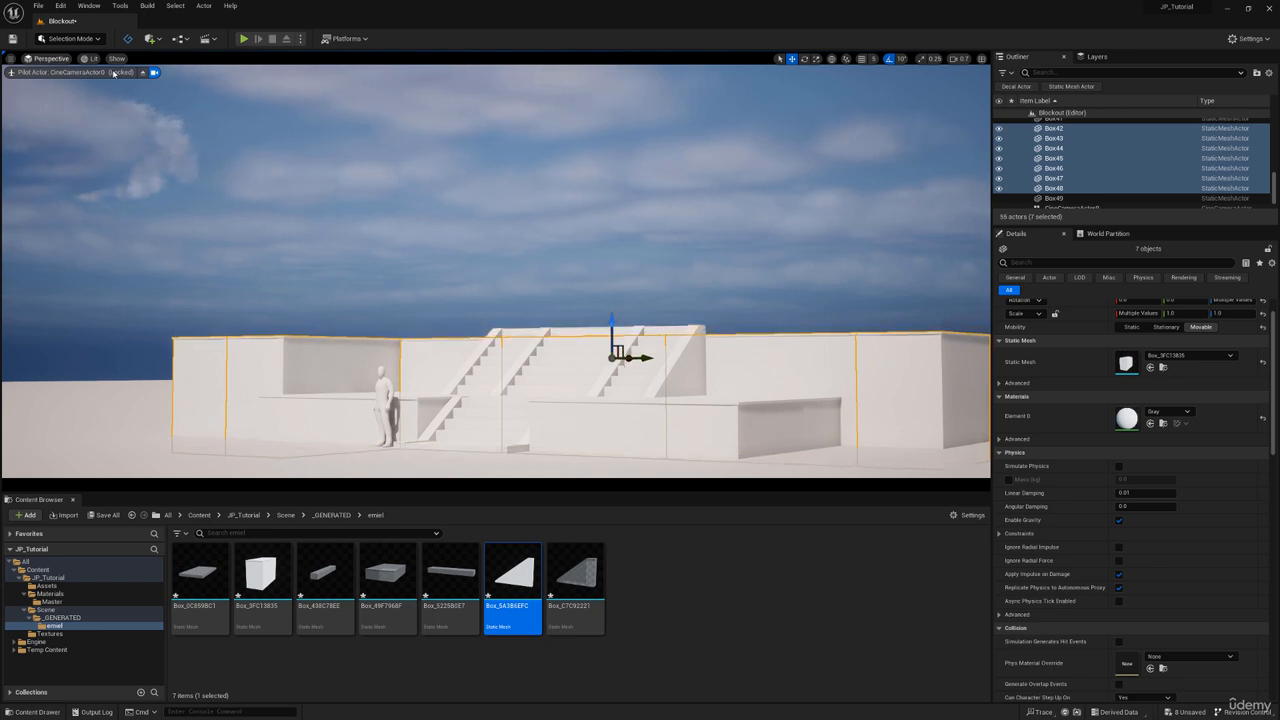
Stop piloting the camera and delete the topmost steps protruding above the terrace in the main staircase
click(143, 73)
key(a)
right_drag(586, 206, 632, 262)
scroll(642, 208, up, 2)
key(e)
key(a)
key(w)
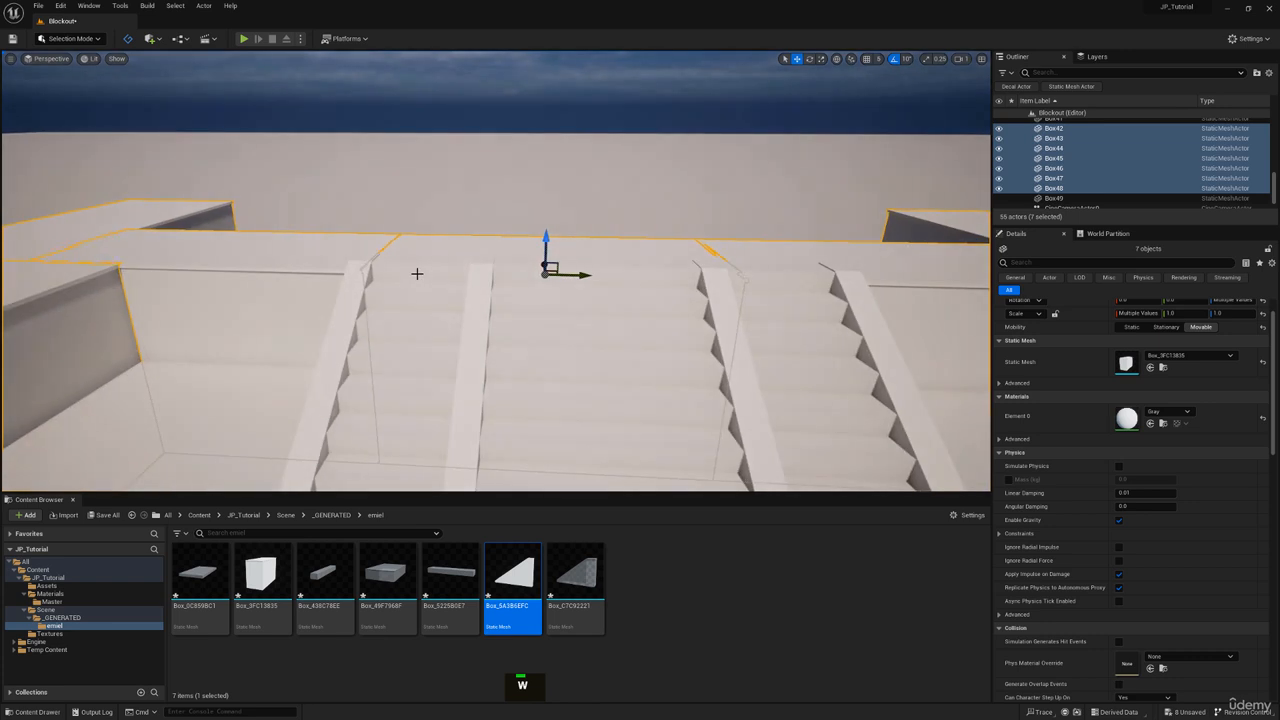
click(417, 273)
key(Delete)
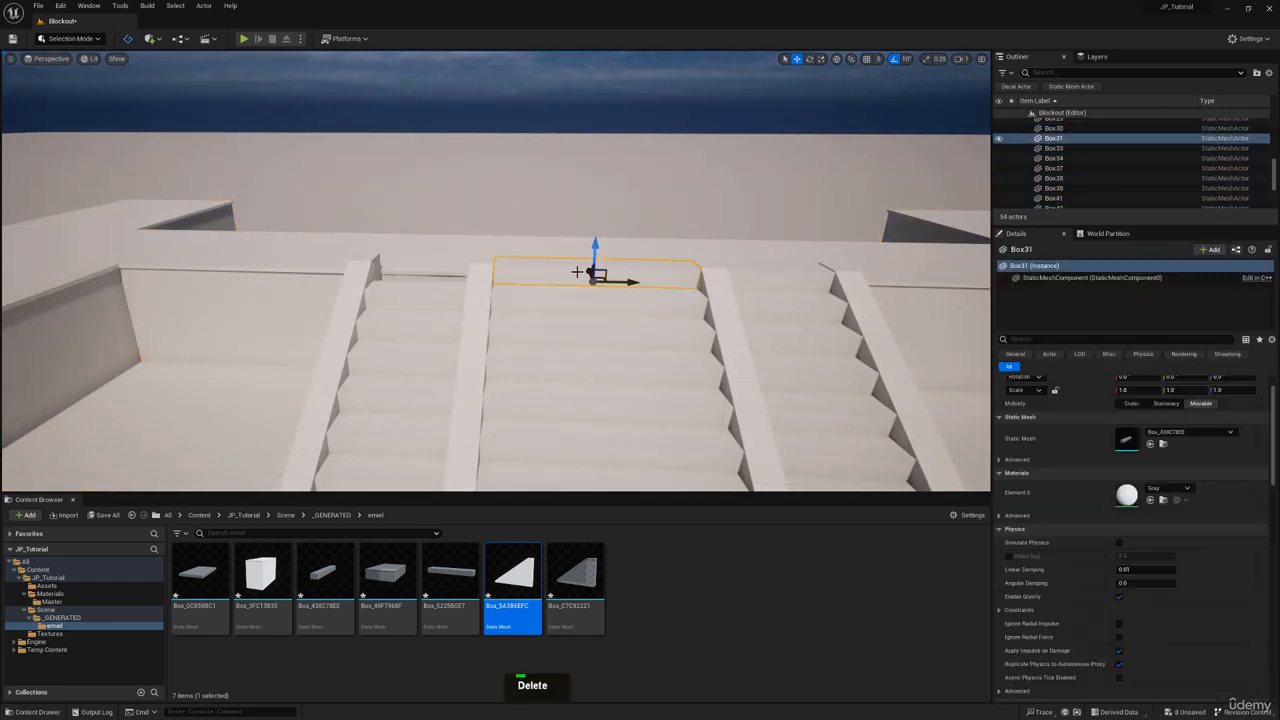
Open side wall Box28 in PolyGroup Edit and select its upper and lower rear vertices
right_drag(566, 240, 574, 260)
key(a)
key(w)
click(577, 260)
key(d)
key(a)
click(84, 40)
click(66, 98)
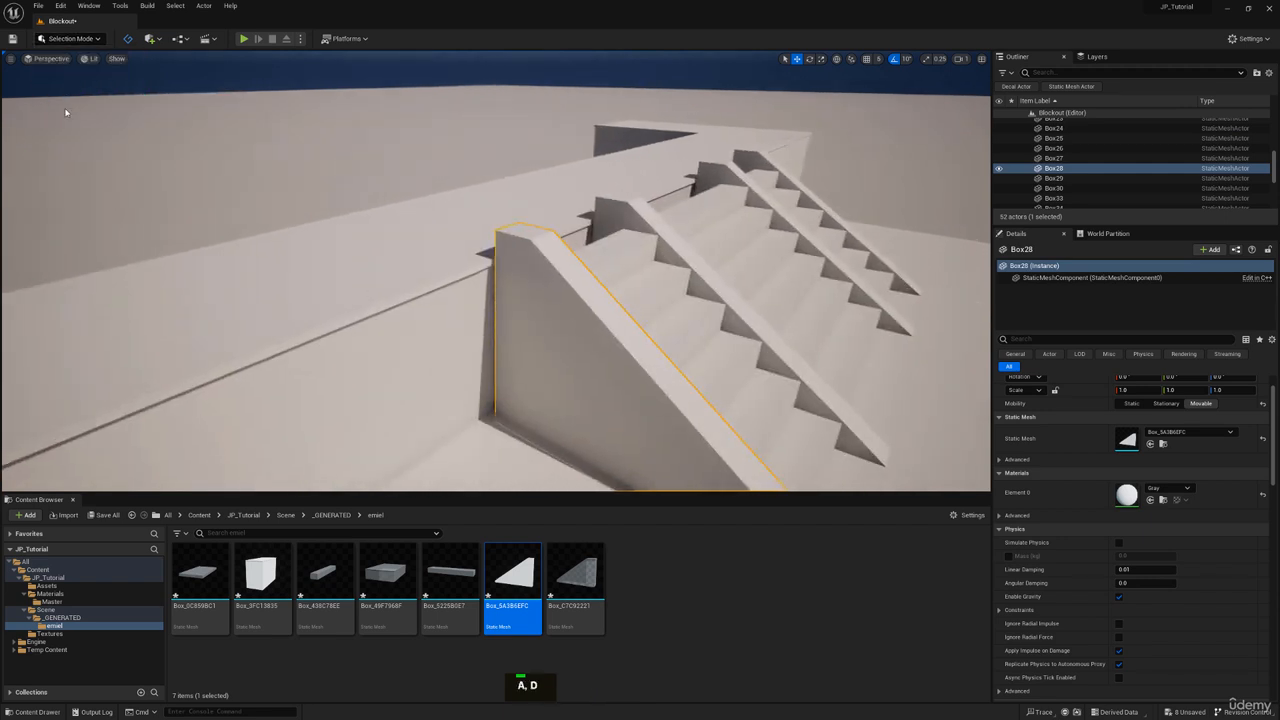
click(19, 317)
key(e)
right_drag(562, 124, 564, 133)
key(a)
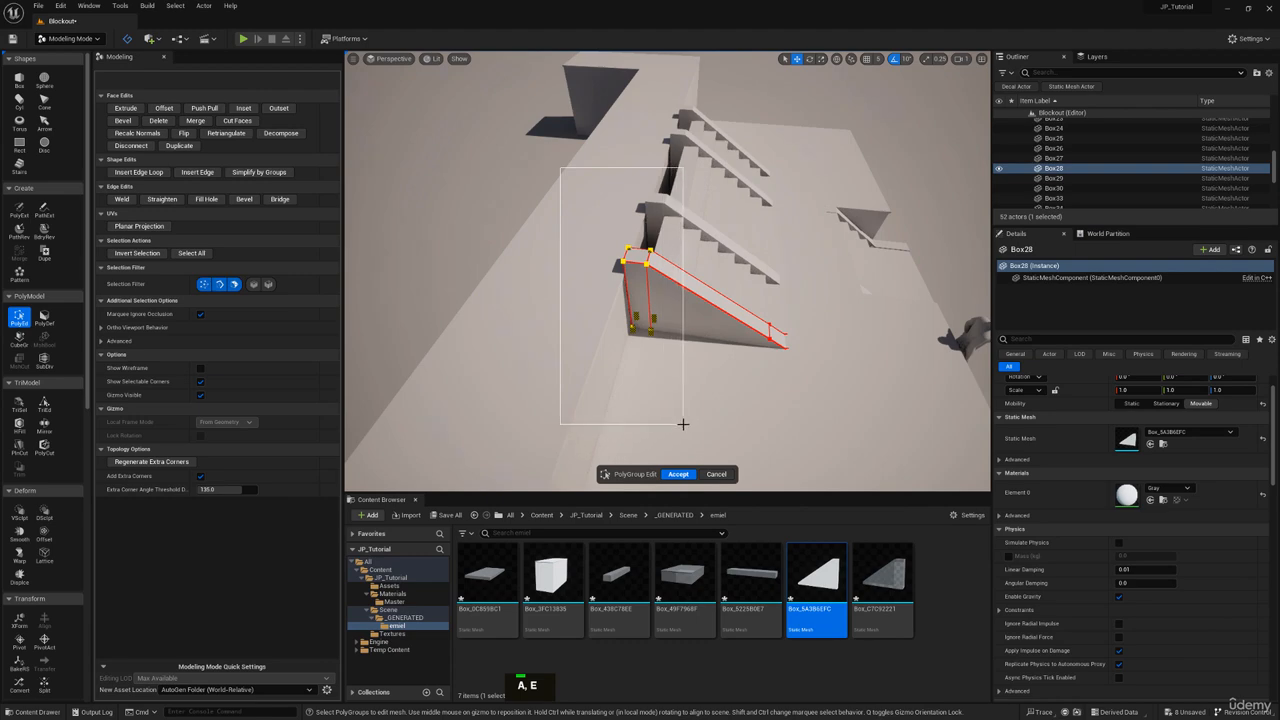
drag(683, 424, 683, 424)
Move the side wall's rear vertices forward along X to about 540, in line with the shortened staircase
right_drag(690, 299, 690, 299)
key(w)
key(e)
right_drag(786, 383, 786, 383)
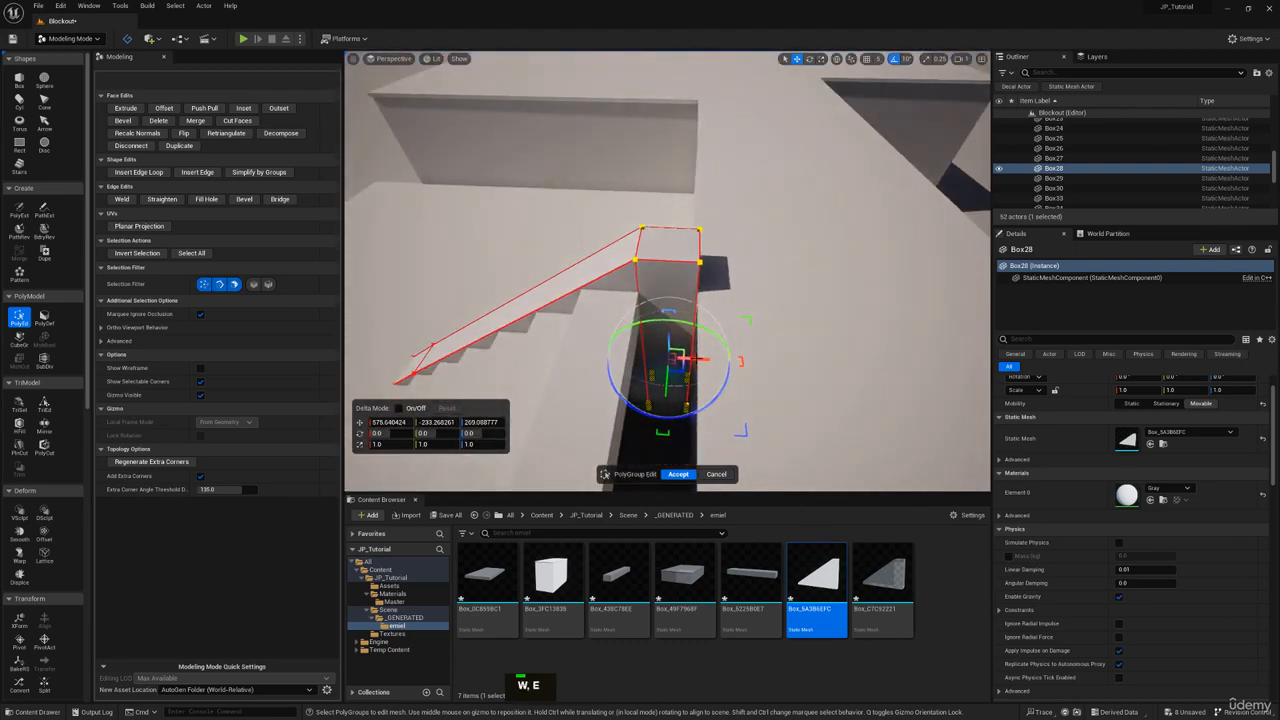
drag(685, 357, 655, 354)
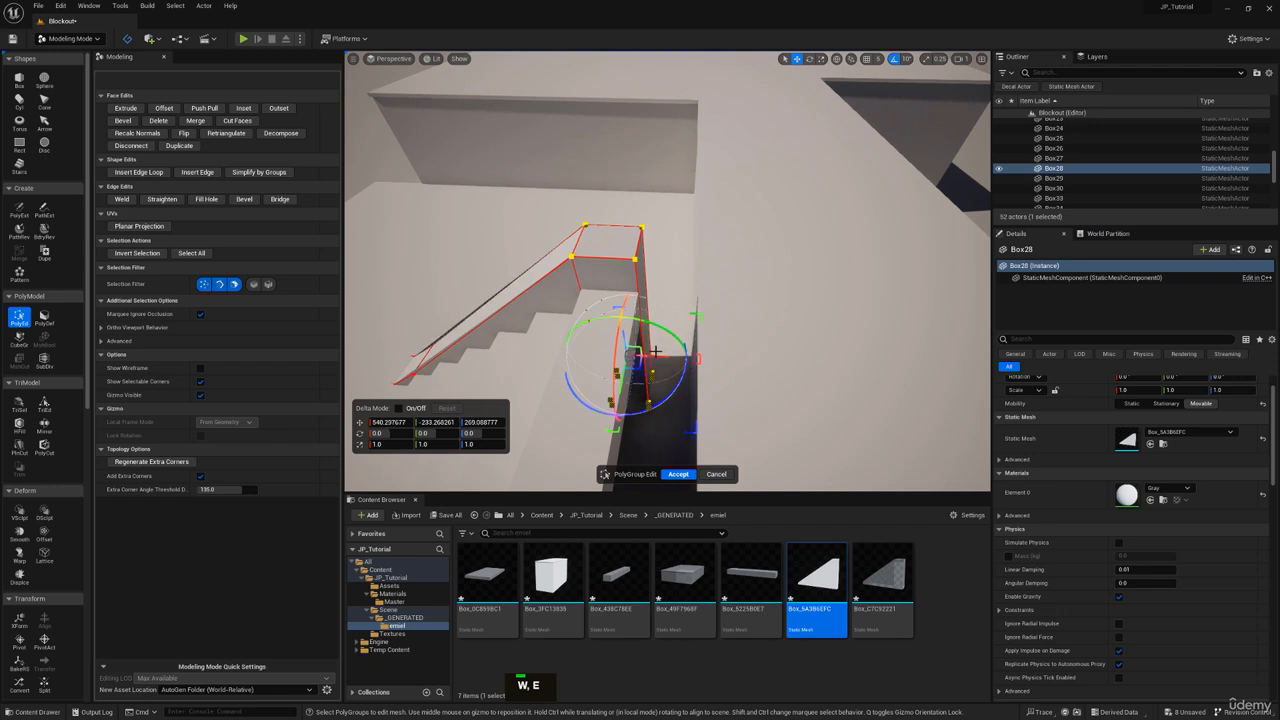
Lower the side wall's top vertices towards the level of the highest step and accept the PolyGroup edit
right_drag(656, 352, 656, 352)
key(w)
drag(660, 185, 652, 232)
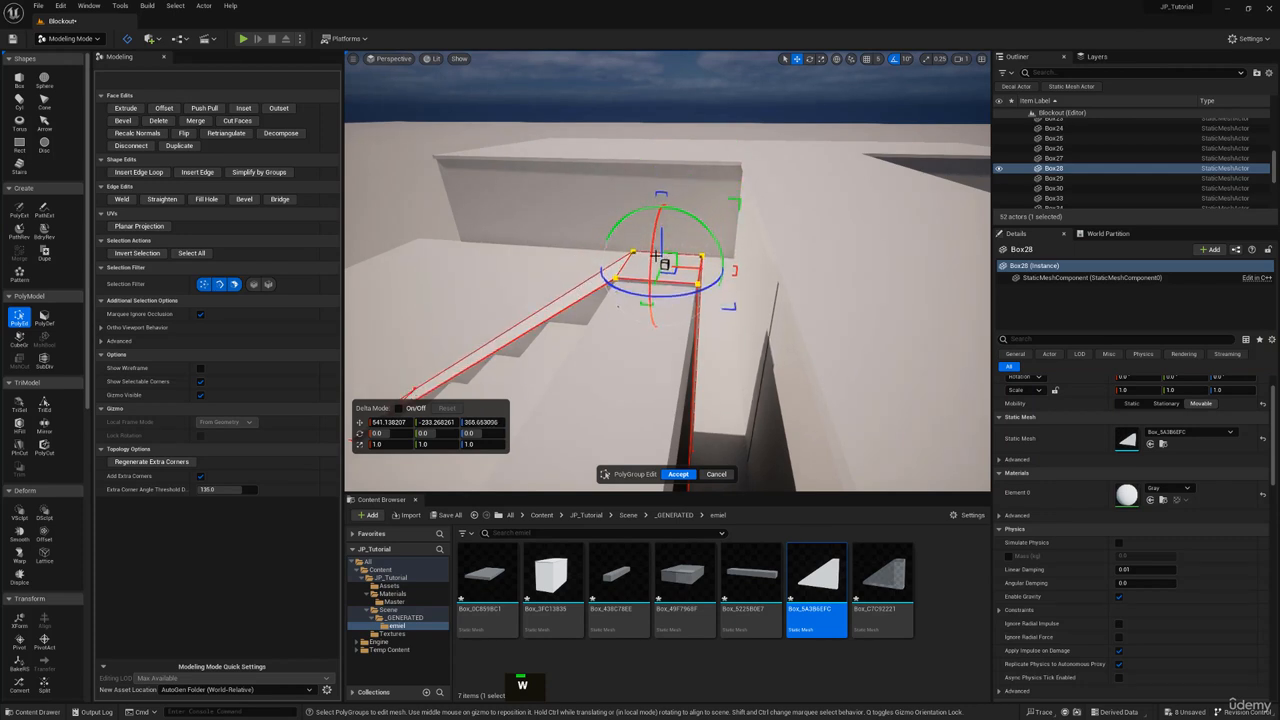
click(685, 474)
Select the four terrace boxes Box42, Box46, Box47 and Box48 behind and beyond the main staircase
right_drag(686, 400, 686, 400)
key(s)
key(a)
key(w)
right_drag(635, 203, 624, 251)
key(a)
click(634, 288)
ctrl+click(704, 228)
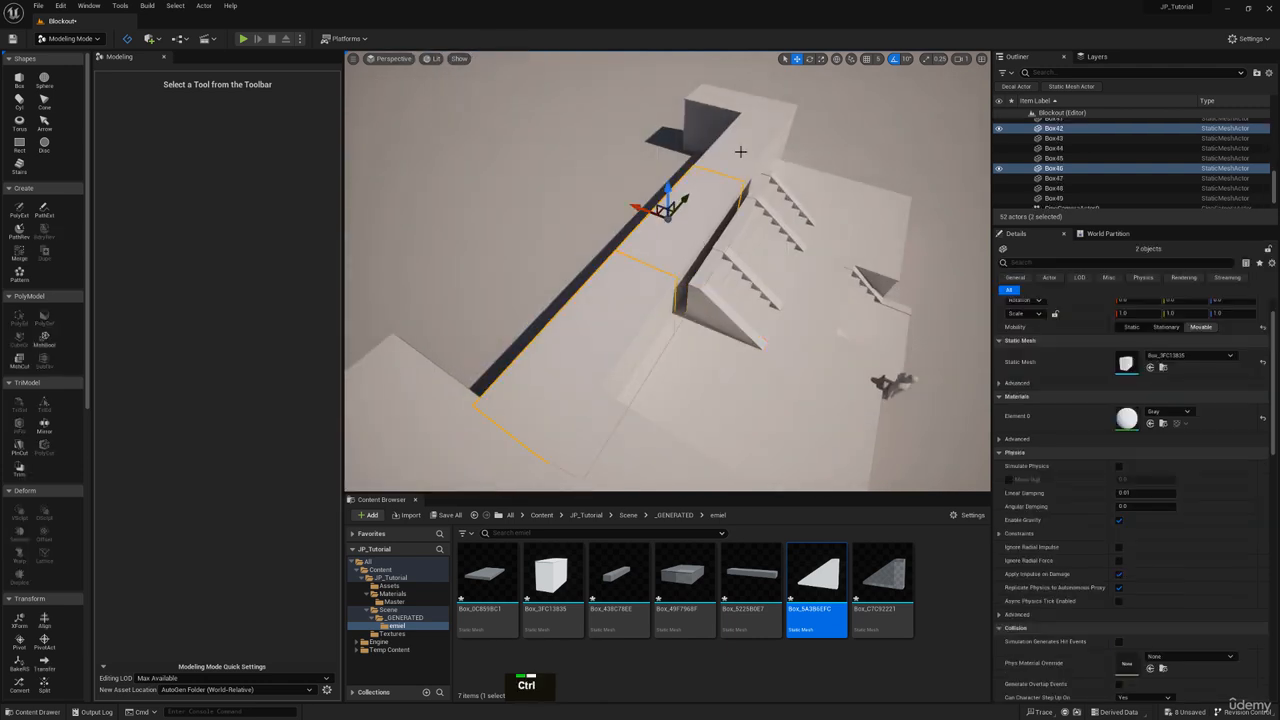
ctrl+click(742, 154)
ctrl+click(762, 106)
Move the four selected terrace boxes forward to close the gap behind the staircase side walls
right_drag(762, 106, 762, 106)
key(a)
right_drag(614, 130, 642, 107)
key(w)
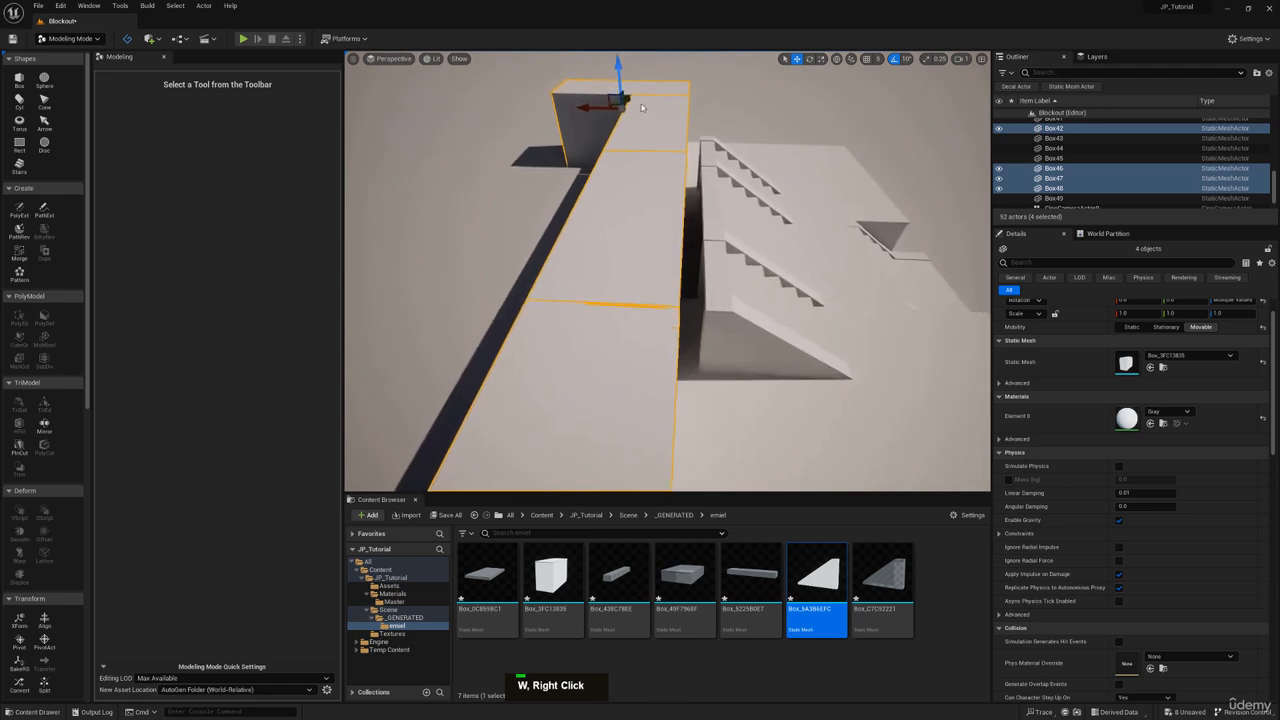
drag(588, 111, 598, 108)
key(d)
right_drag(671, 77, 671, 77)
key(a)
drag(605, 91, 607, 93)
Add the three remaining upper terrace boxes, Box43, Box44 and Box45, to the selection
key(w)
right_drag(612, 104, 612, 104)
key(e)
key(w)
key(d)
key(w)
key(s)
right_drag(656, 233, 812, 204)
key(ctrl)
ctrl+click(538, 244)
ctrl+click(483, 241)
ctrl+click(640, 197)
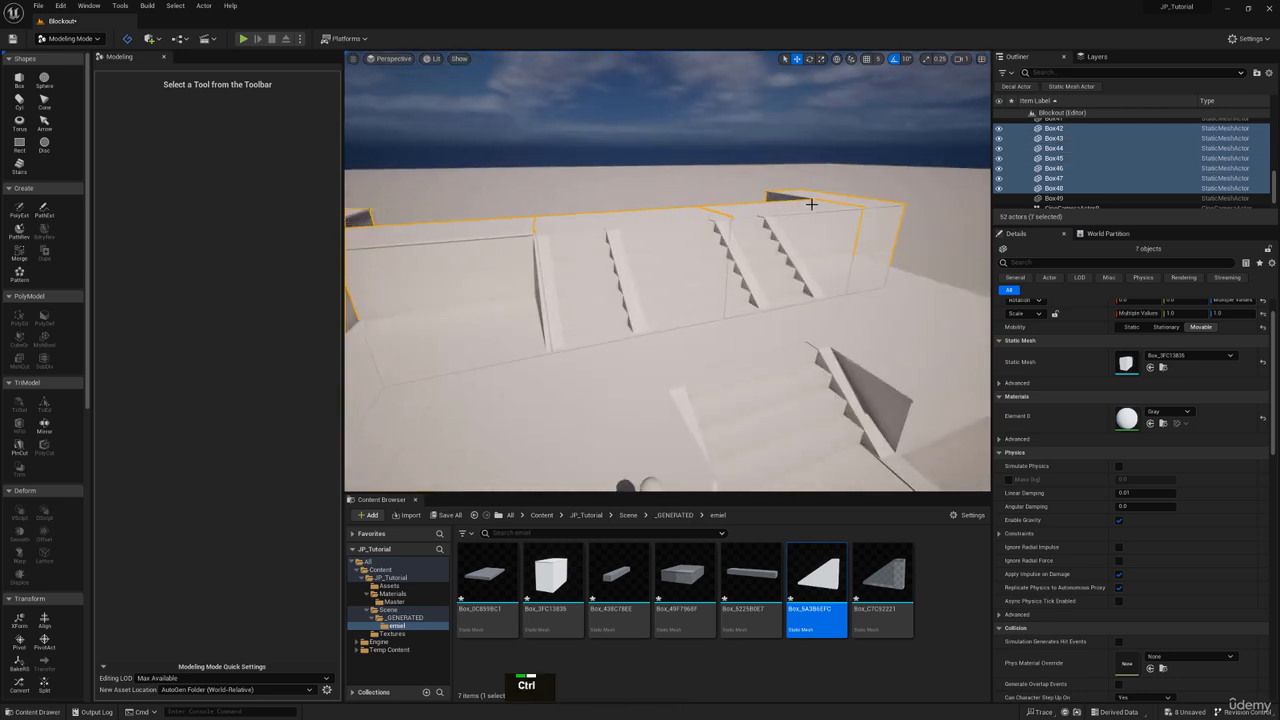
right_drag(640, 197, 572, 199)
ctrl+click(643, 215)
ctrl+click(645, 216)
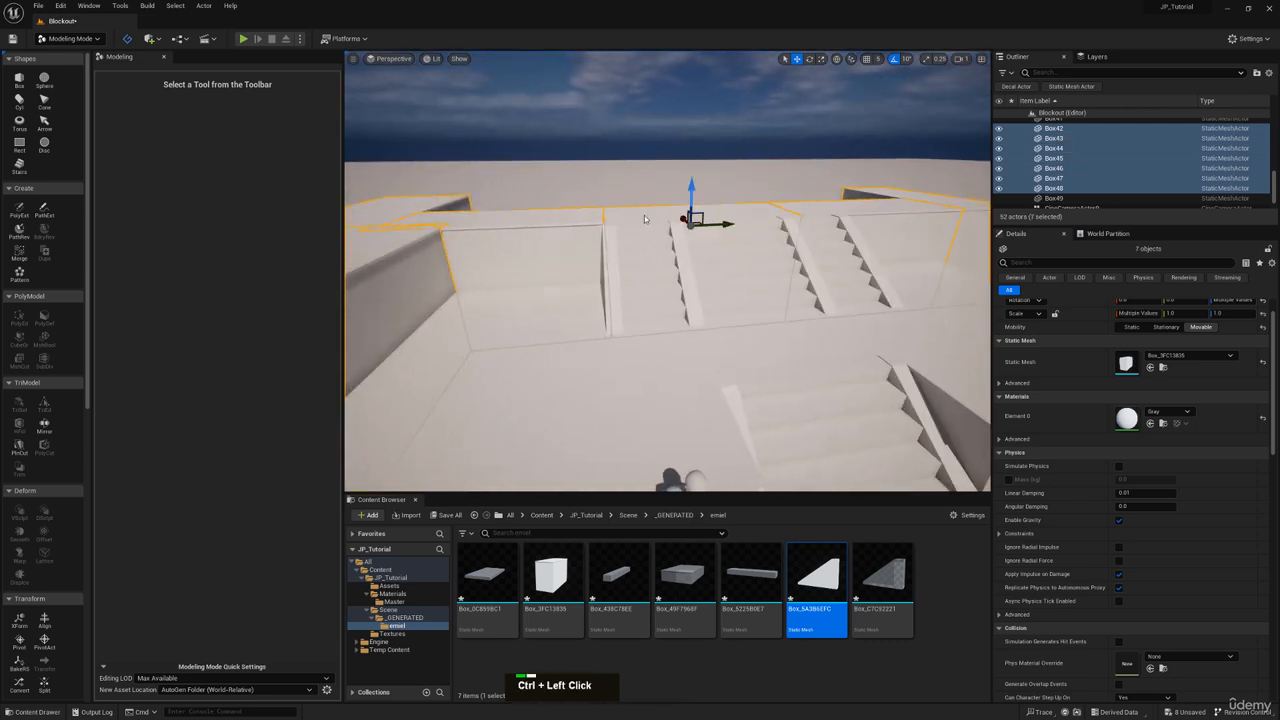
key(a)
right_drag(645, 216, 657, 229)
key(e)
key(w)
ctrl+click(686, 269)
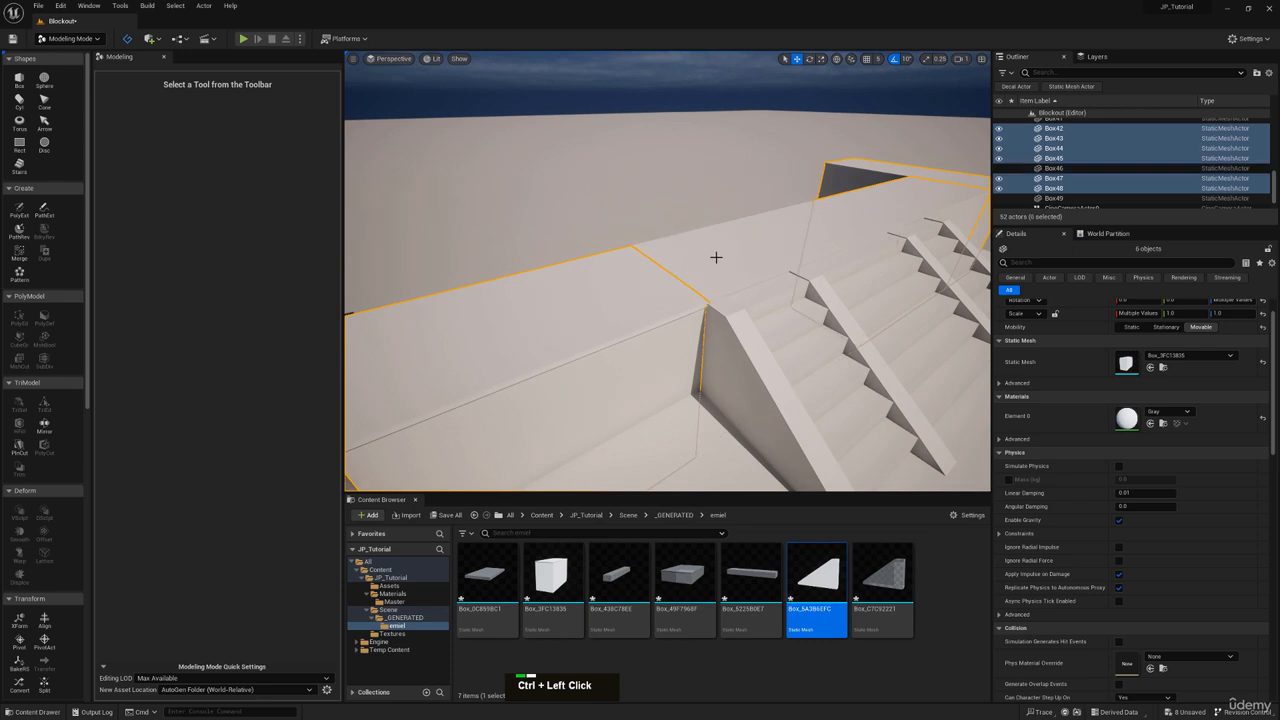
ctrl+click(751, 251)
Lower the seven selected terrace boxes, Box42 to Box48, slightly to align their tops with the head of the staircase
key(w)
right_drag(704, 249, 737, 216)
scroll(704, 249, down, 3)
key(q)
scroll(704, 249, down, 1)
key(e)
key(w)
key(e)
drag(698, 235, 699, 241)
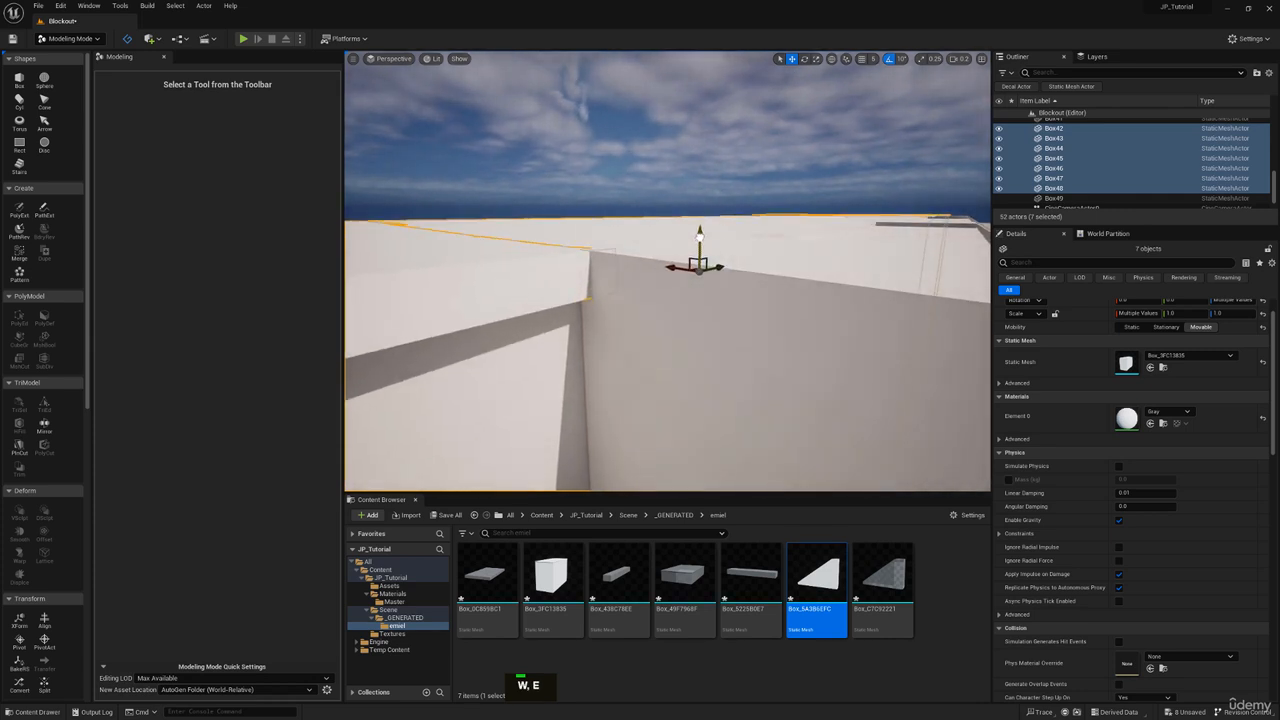
key(e)
Look through CineCameraActor0 and switch from Modeling Mode back to Selection Mode
right_drag(699, 238, 545, 264)
key(a)
scroll(677, 244, up, 4)
key(d)
click(390, 58)
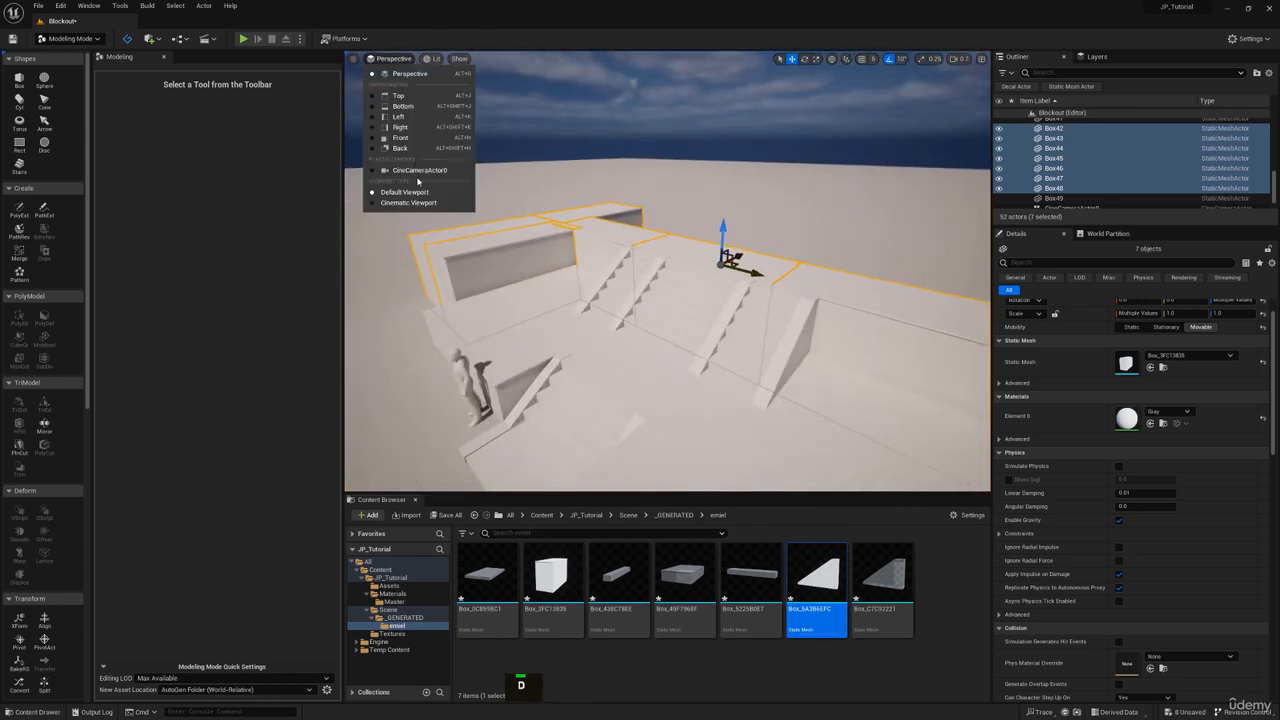
click(418, 174)
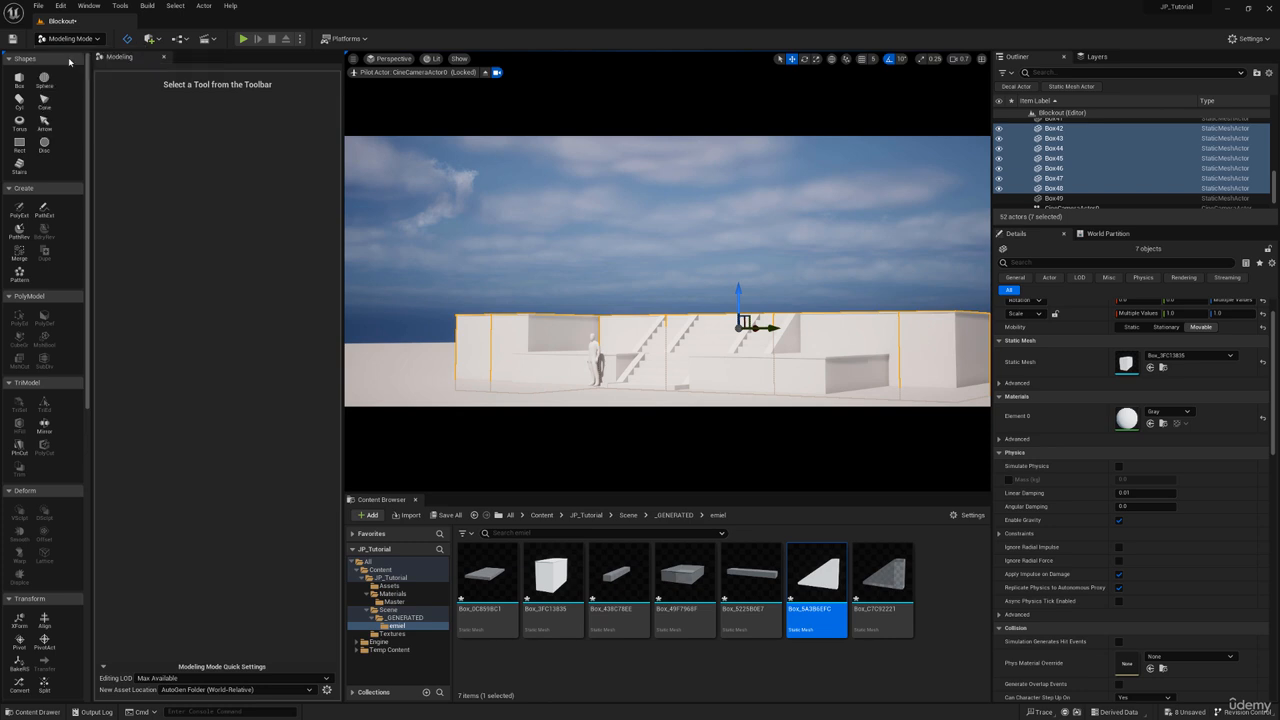
key(shift+1)
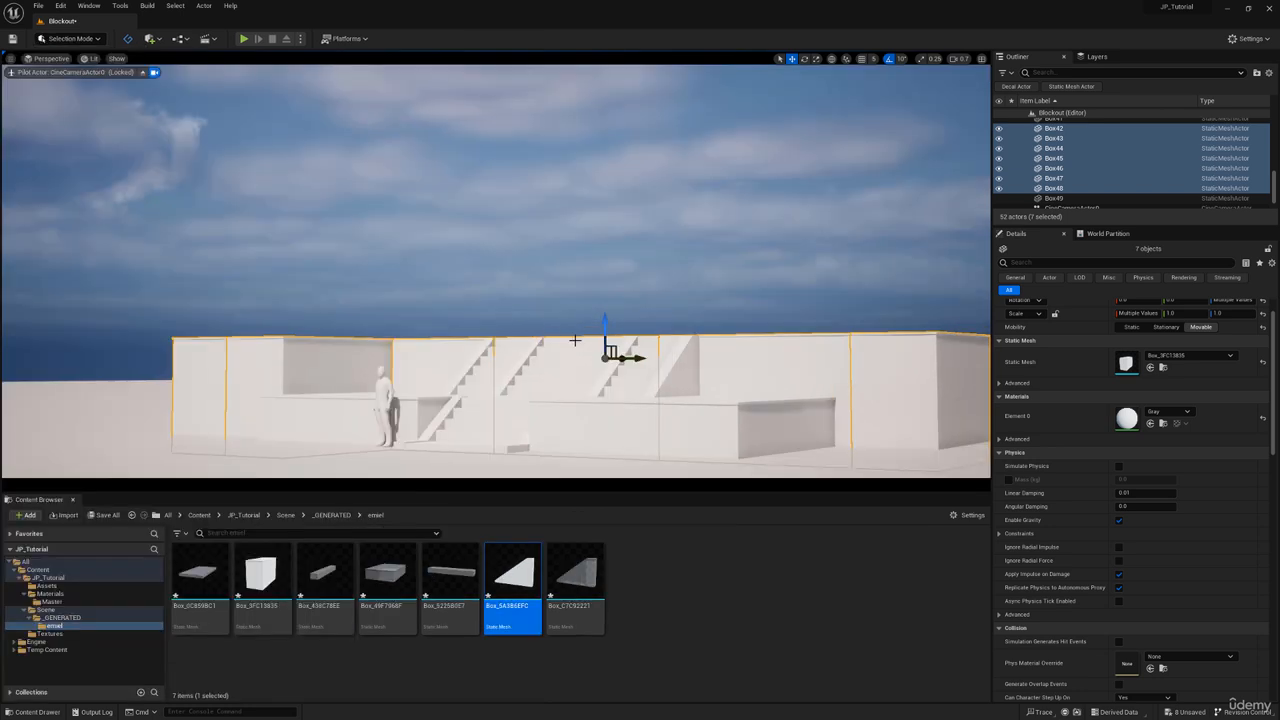
Save the Blockout level together with all modified box meshes, and open the Scene folder in the project content
click(386, 446)
click(105, 514)
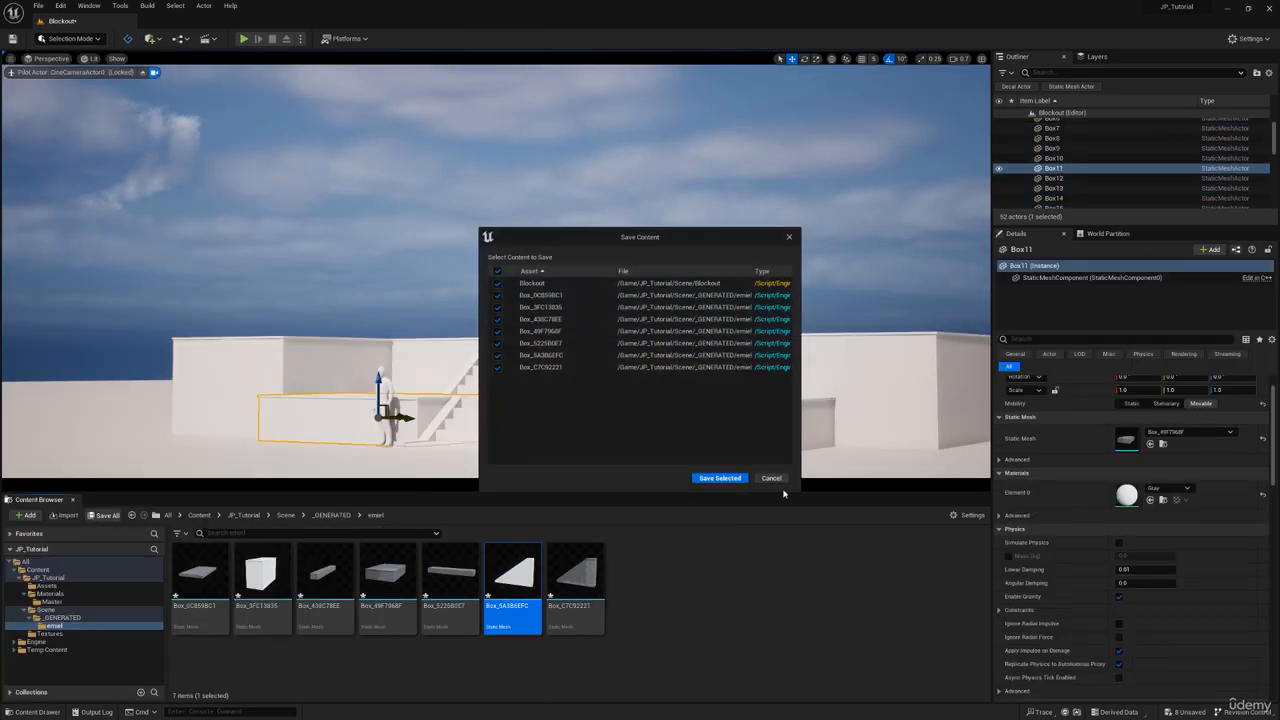
click(723, 477)
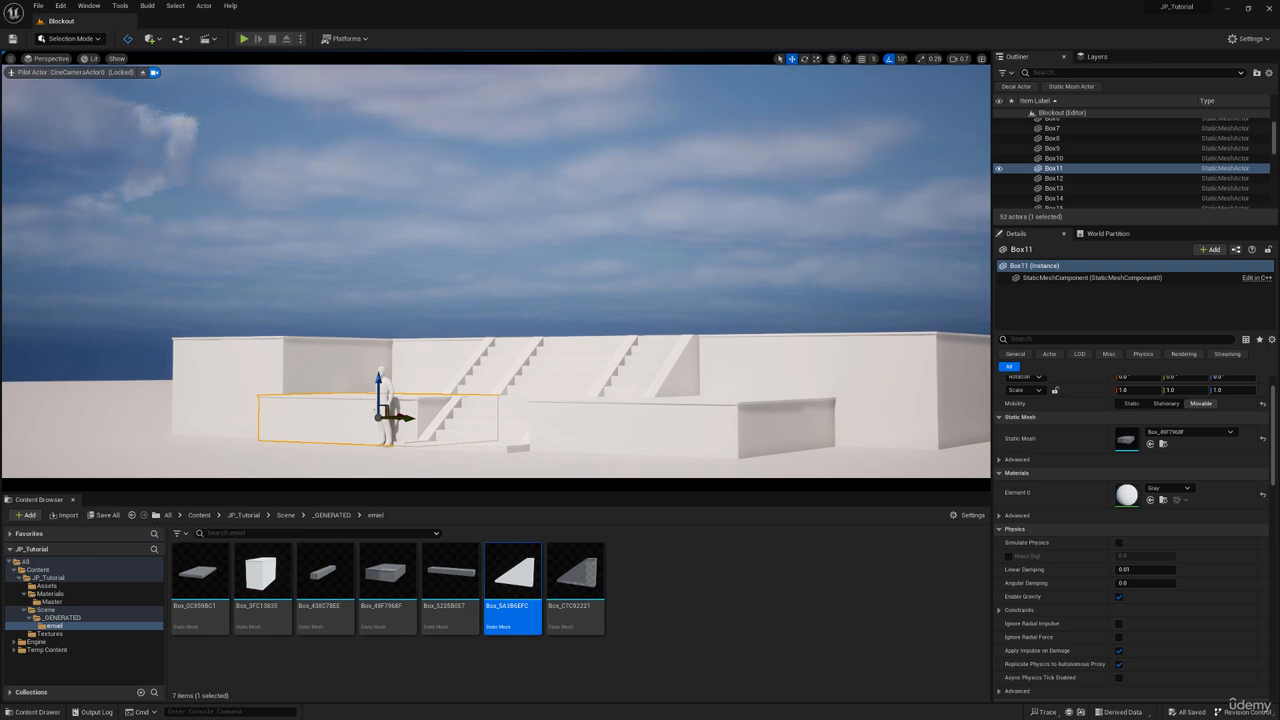
click(34, 610)
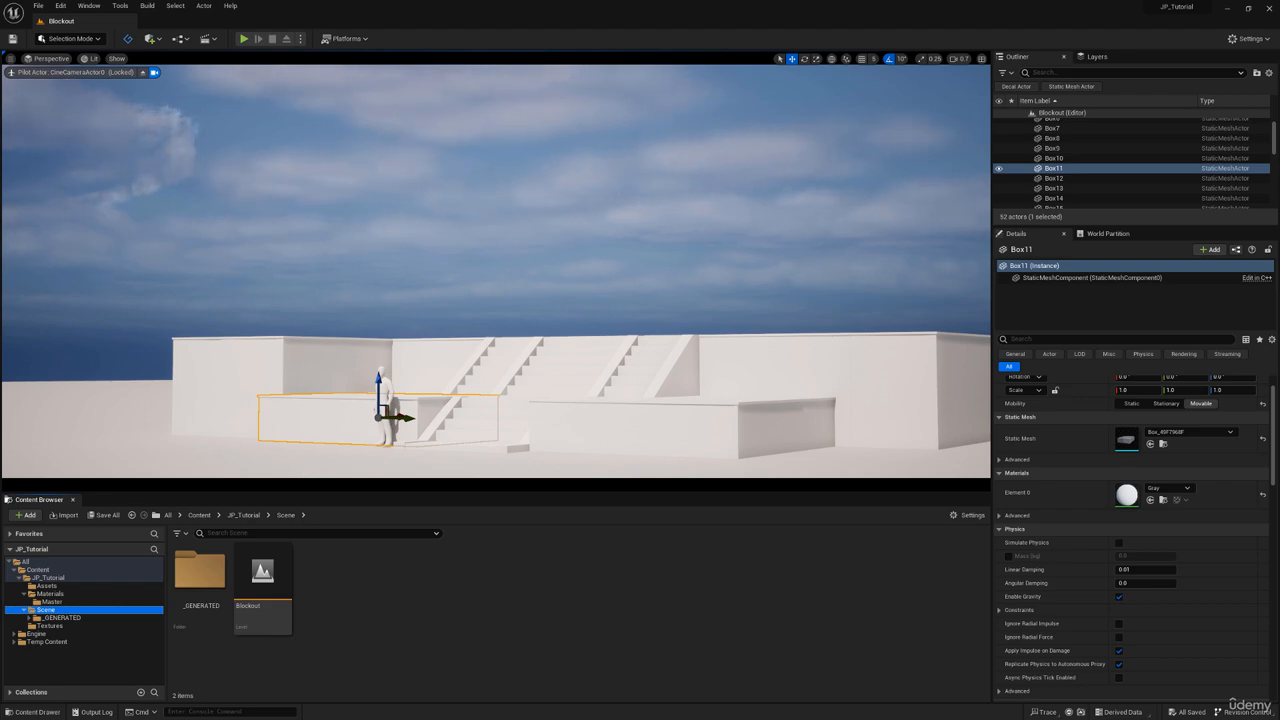
Bring up the reference board and examine the shrine painting's buildings, roofs, gate and staircase layout
right_drag(1279, 200, 687, 224)
scroll(643, 577, down, 4)
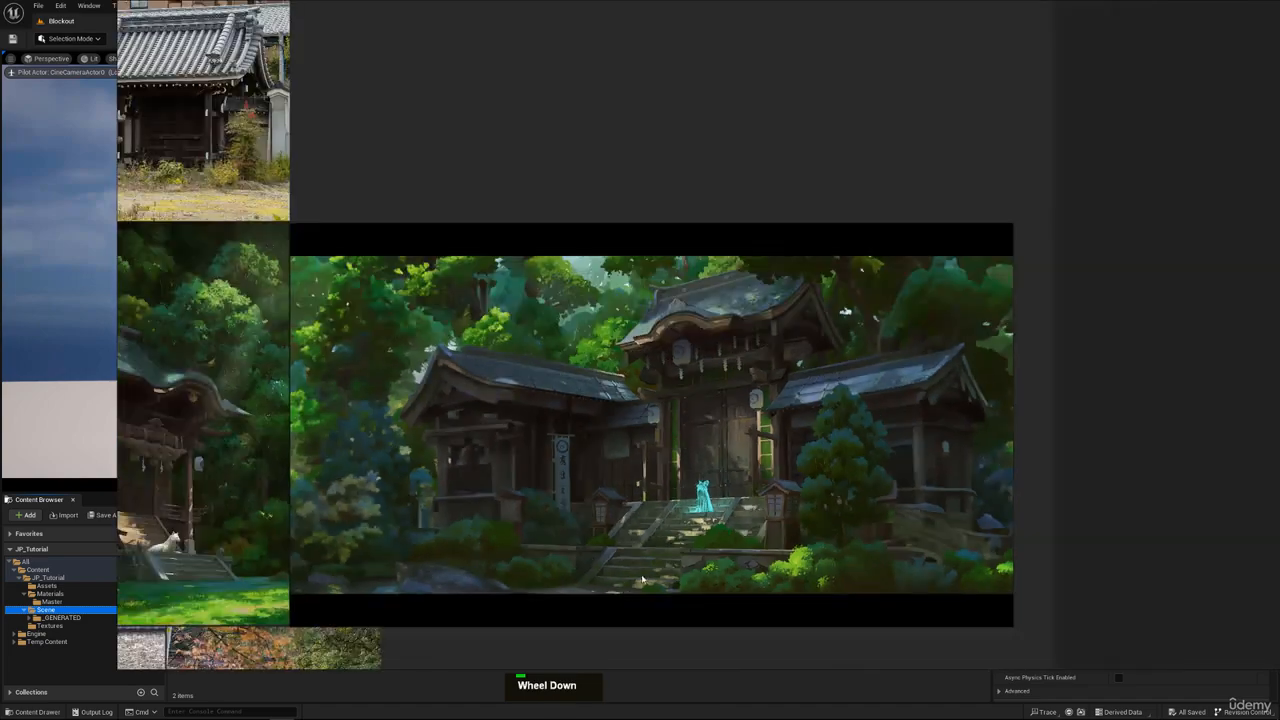
middle_drag(643, 577, 657, 530)
scroll(501, 515, up, 3)
middle_drag(551, 513, 529, 525)
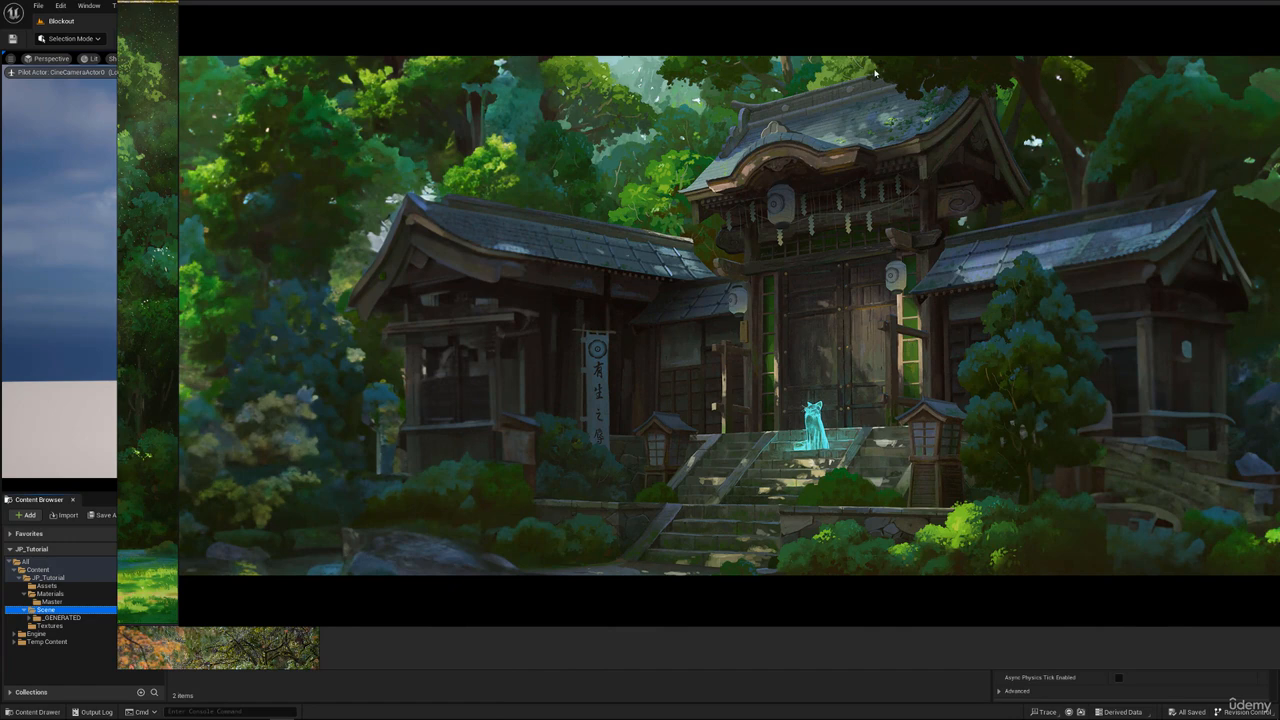
scroll(740, 226, down, 2)
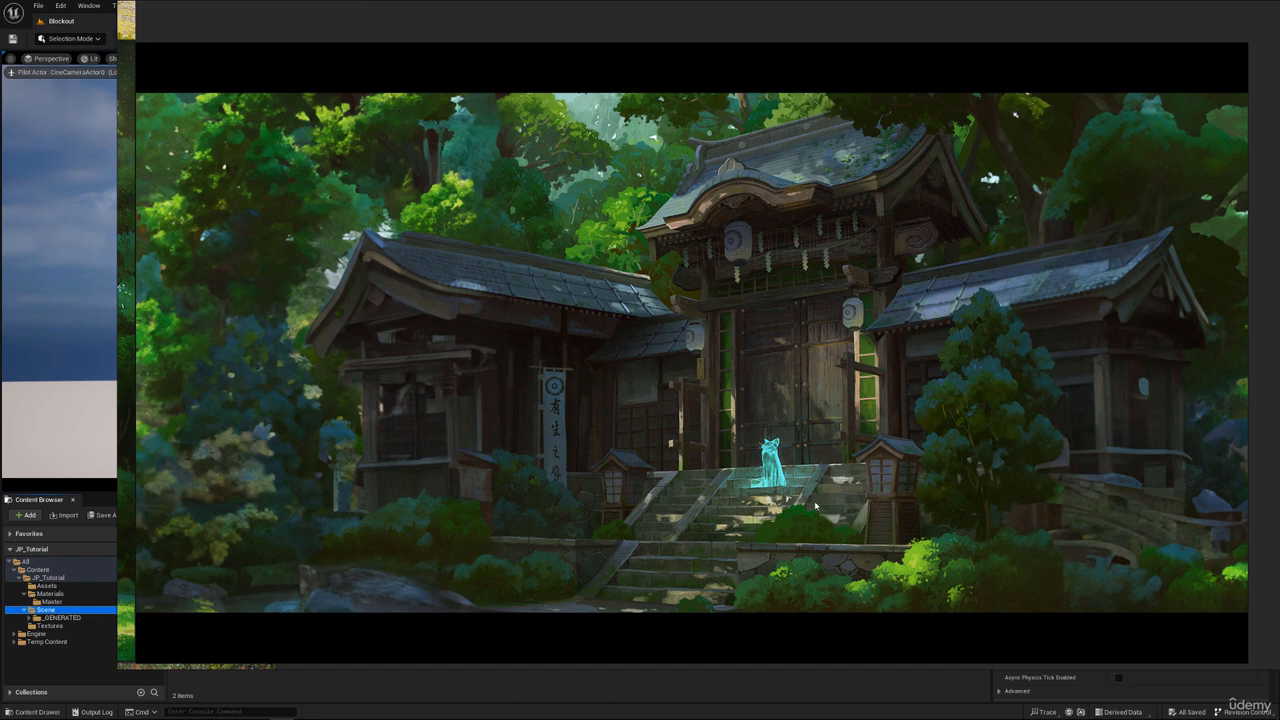
right_drag(815, 506, 818, 518)
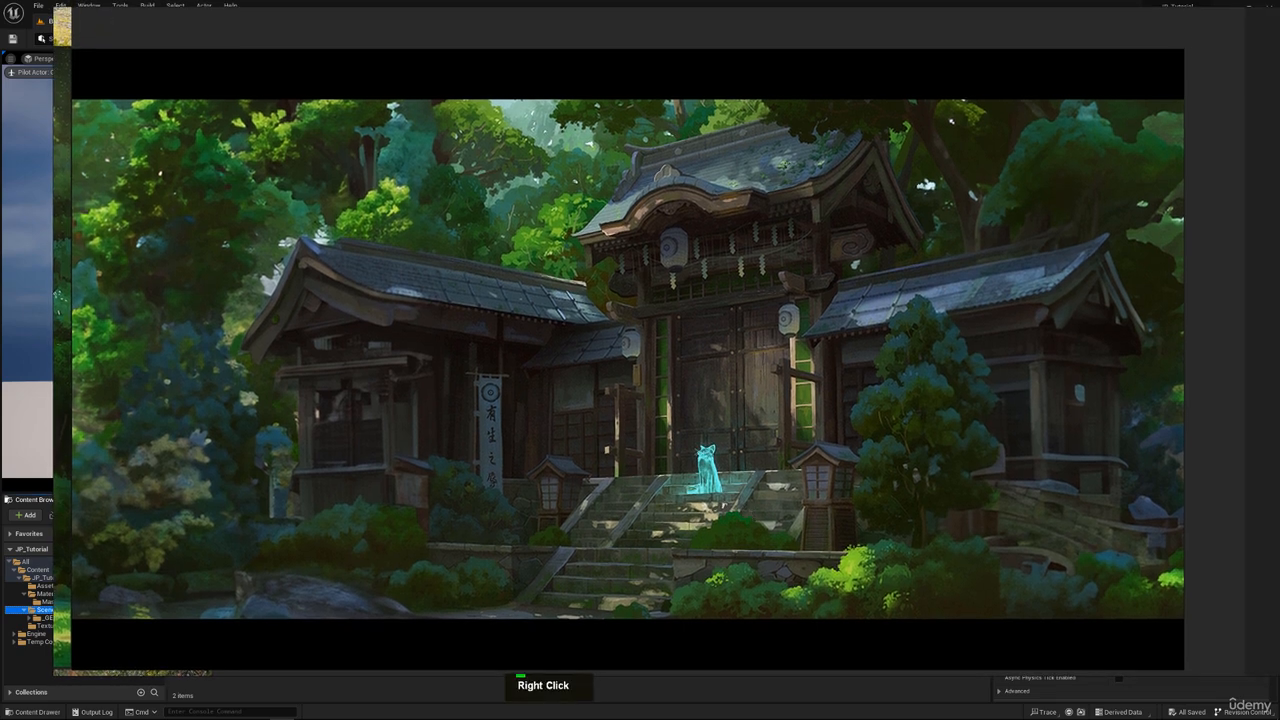